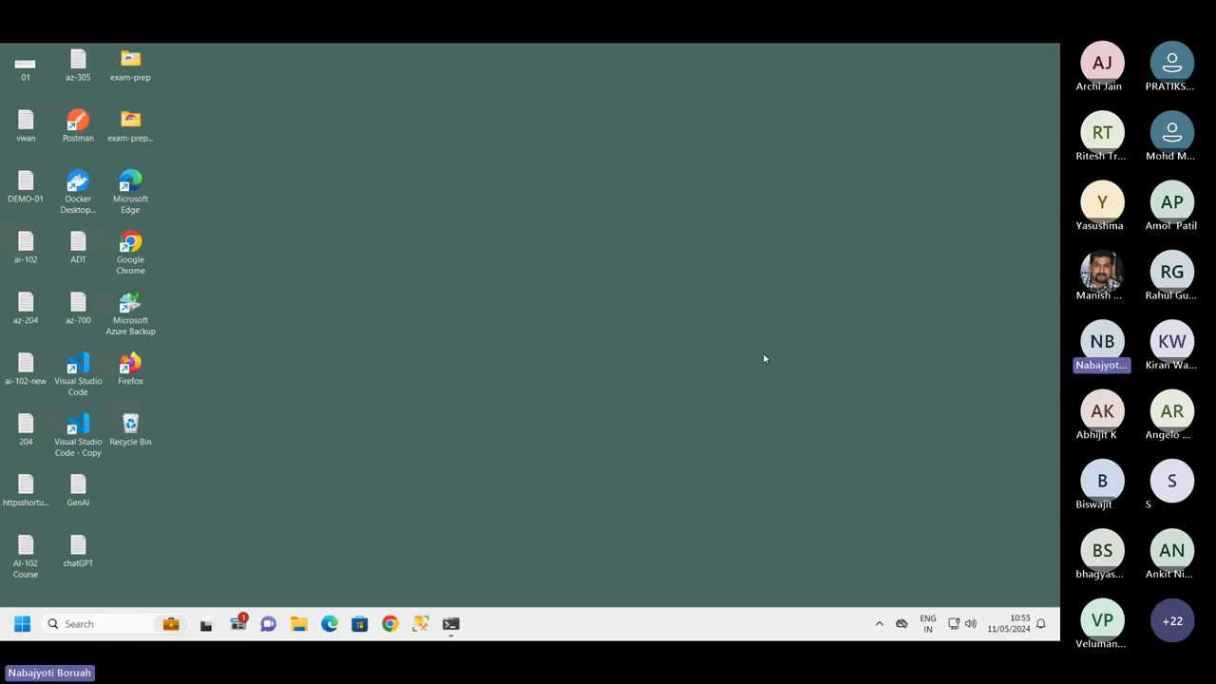
# - Open the Azure portal in Chrome and sign in with the saved Microsoft account by entering the account password
pyautogui.doubleClick(130, 248)
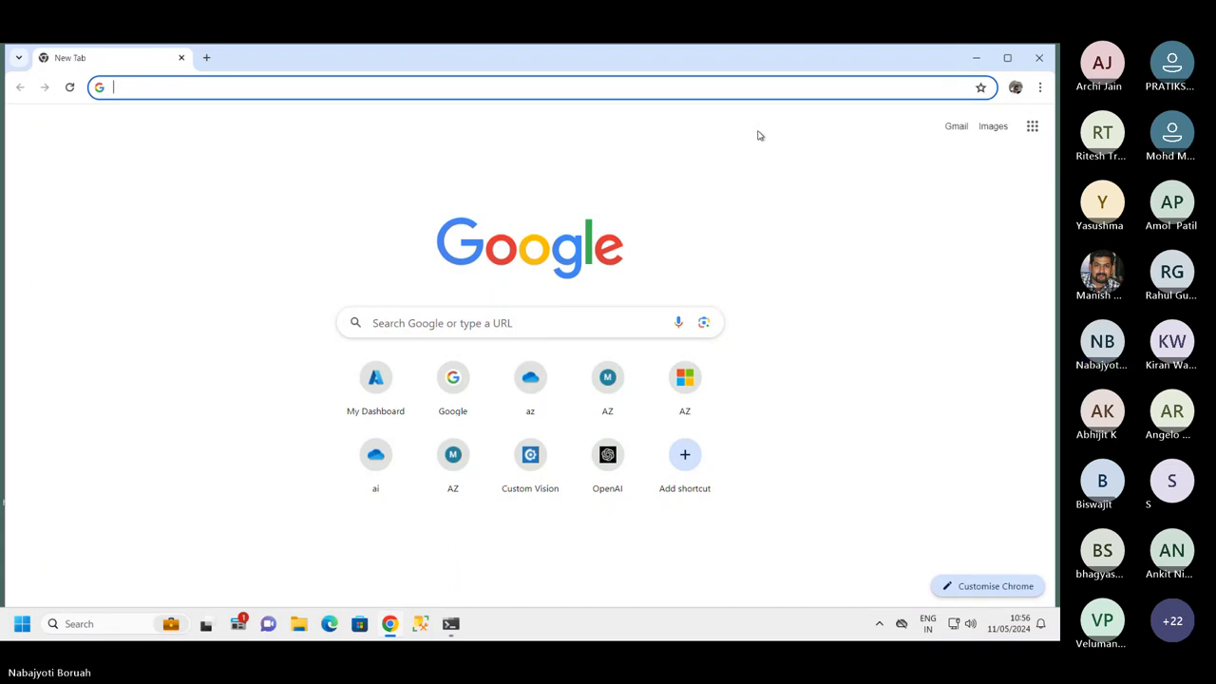
pyautogui.write('po')
pyautogui.press('Return')
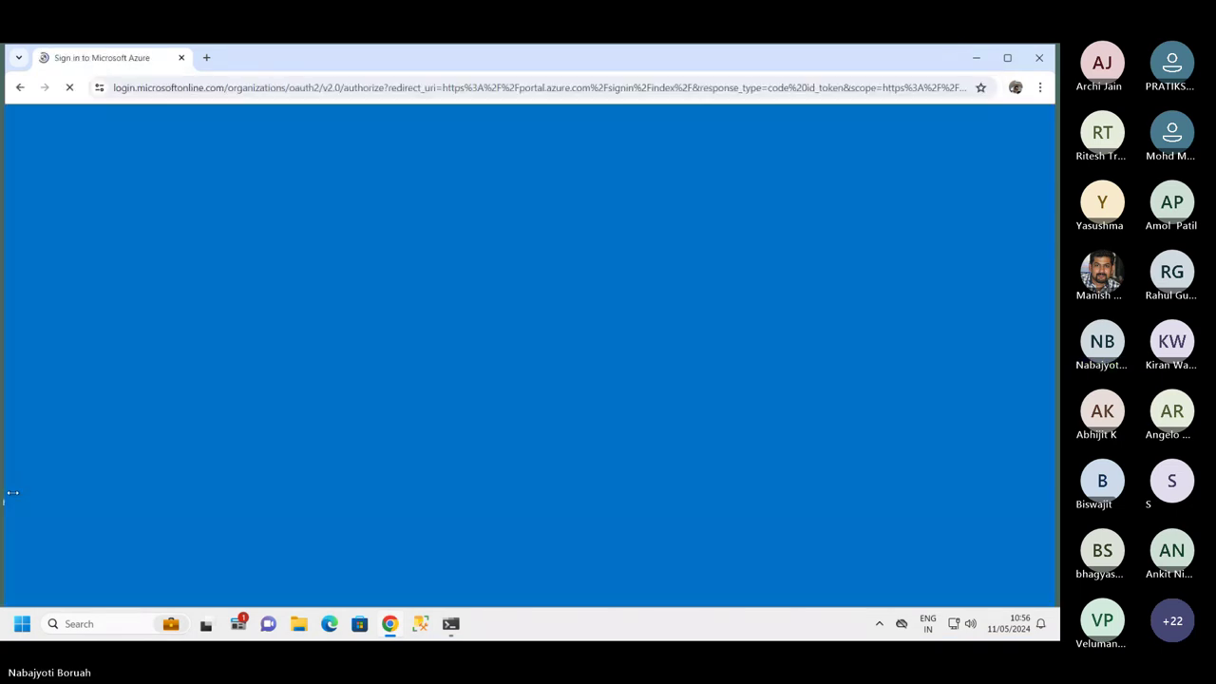
pyautogui.click(535, 270)
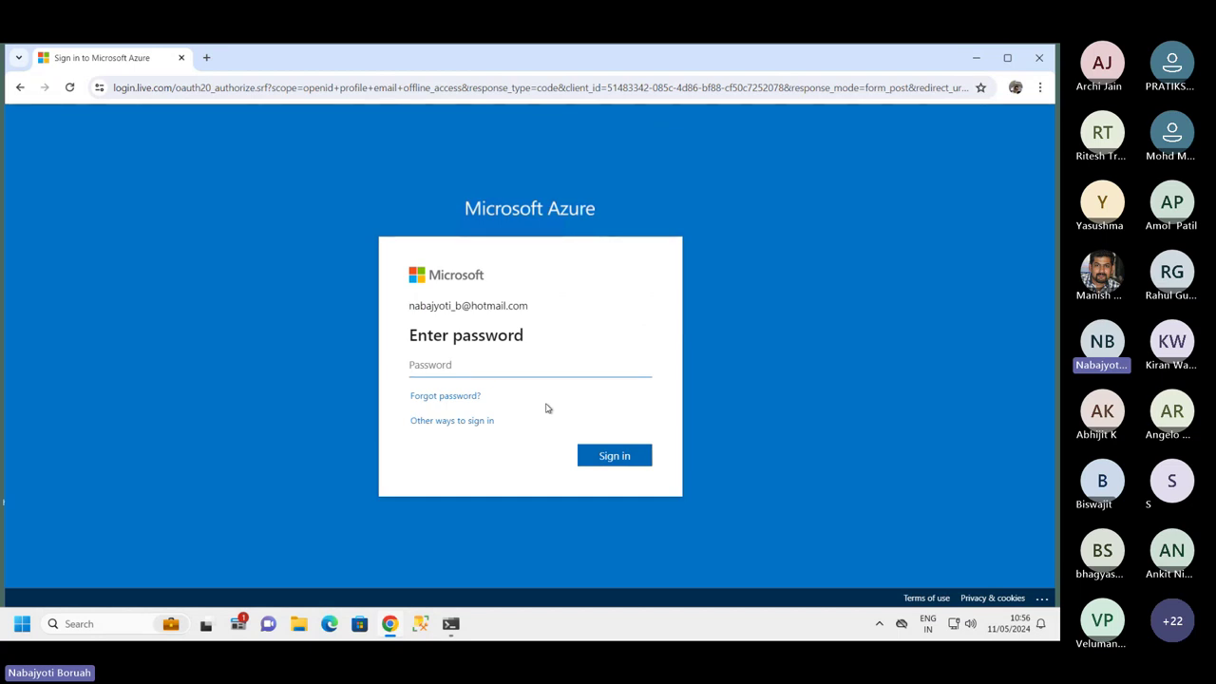
pyautogui.write('********')
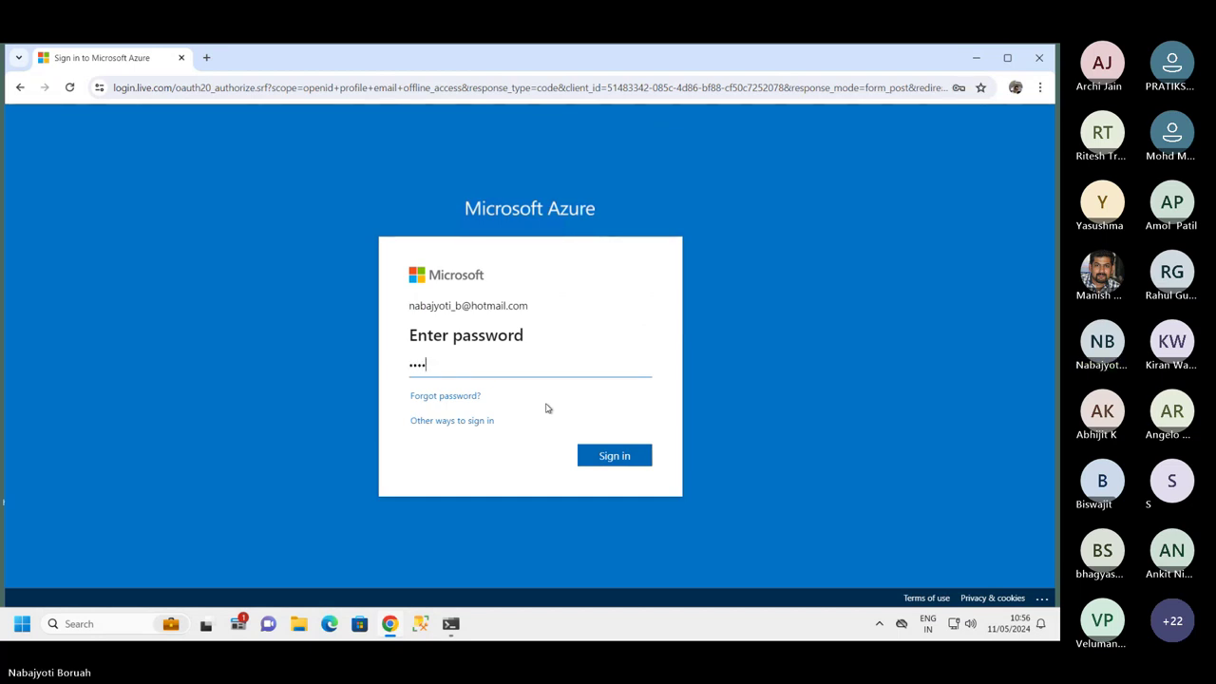
pyautogui.write('**')
pyautogui.click(608, 451)
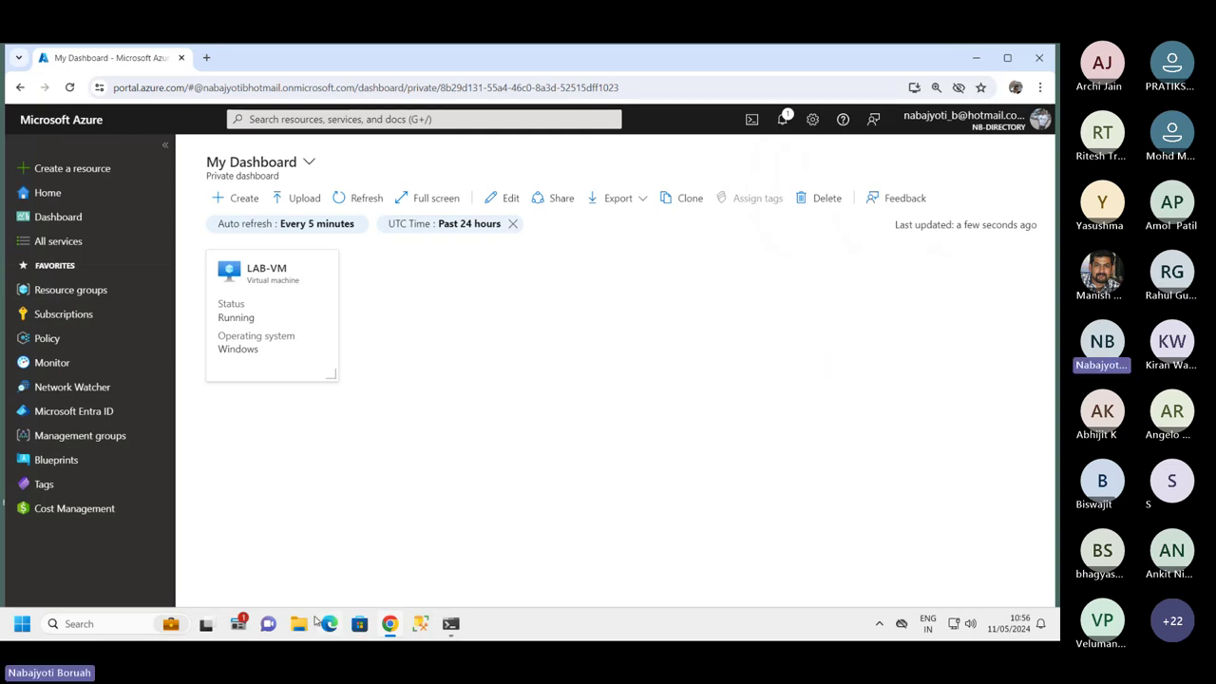
pyautogui.moveTo(722, 45)
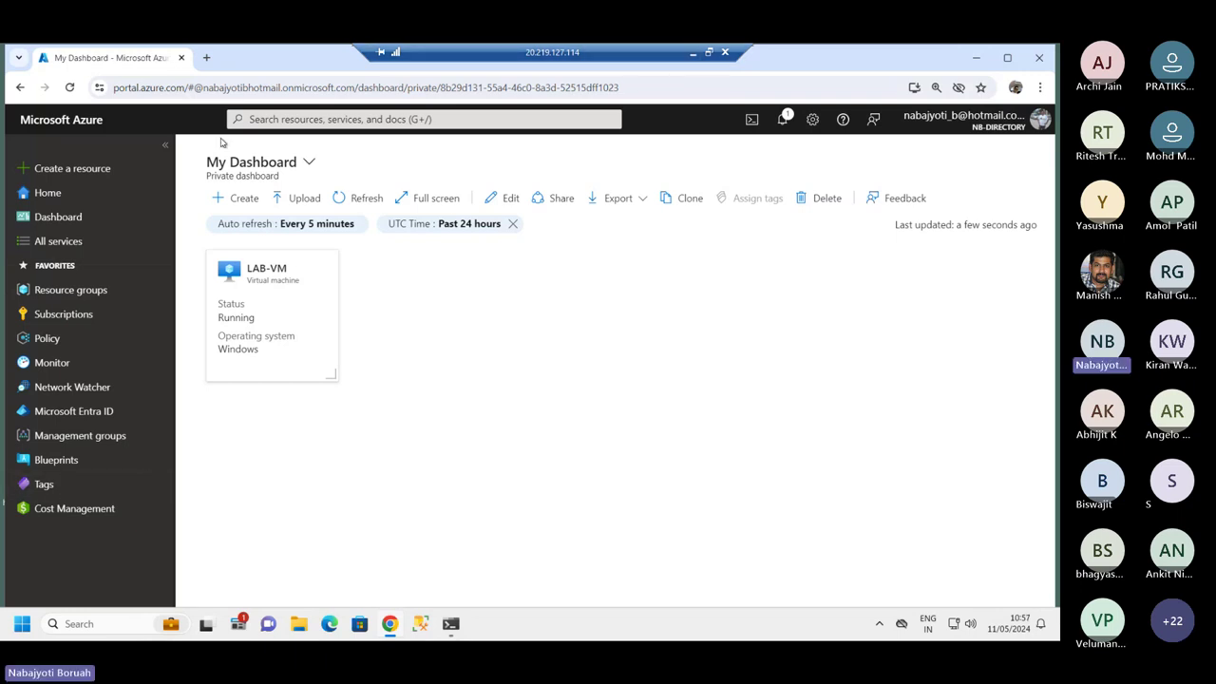
pyautogui.click(206, 57)
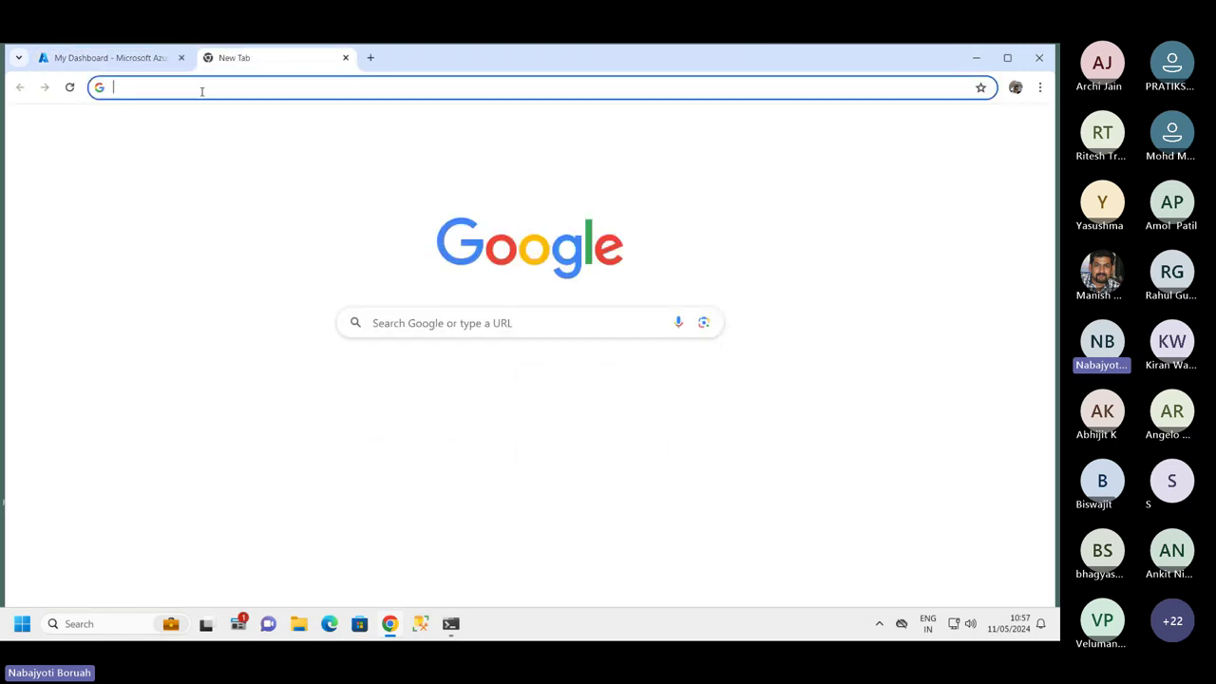
pyautogui.write('https://aka.ms/oaiapply')
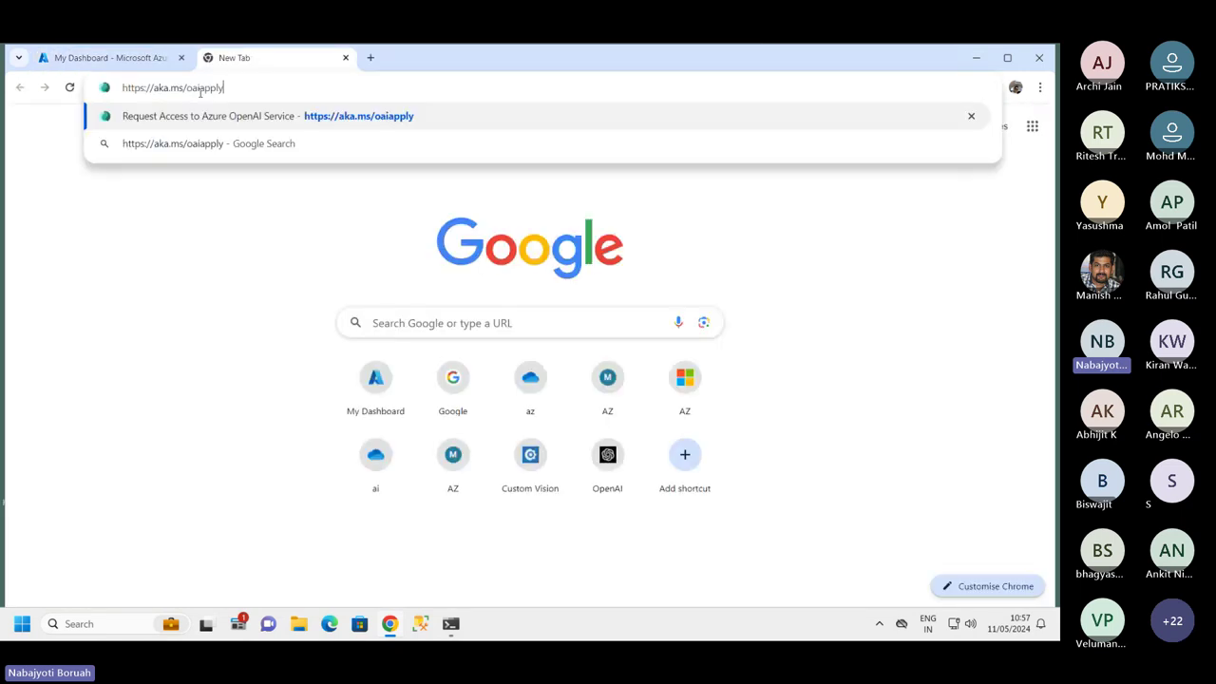
pyautogui.press('Return')
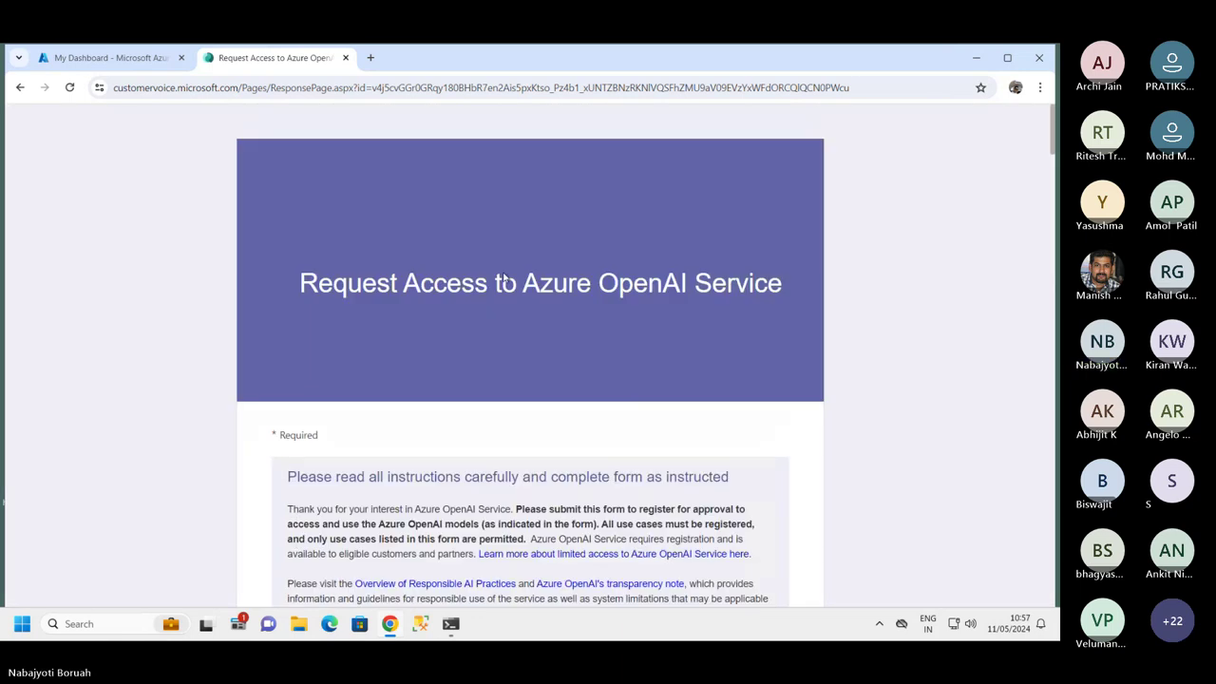
# - Switch to Notepad, restore all previously open files, and start a new blank note in a maximized window
pyautogui.click(23, 624)
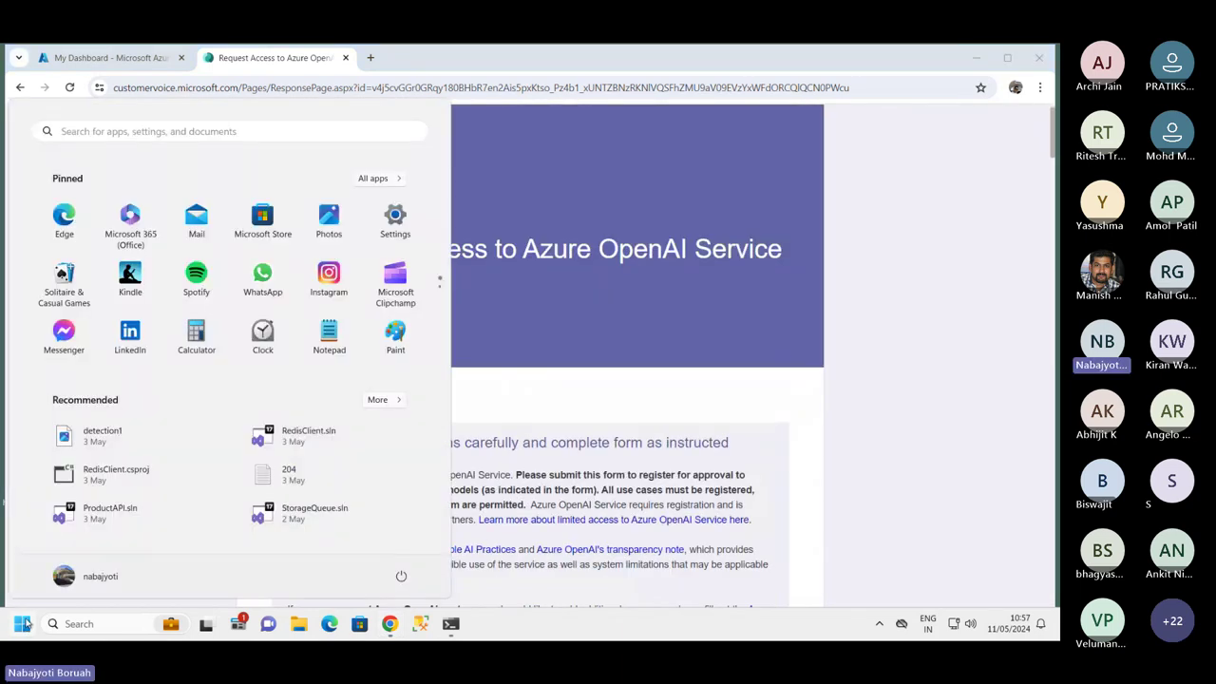
pyautogui.write('note')
pyautogui.press('Return')
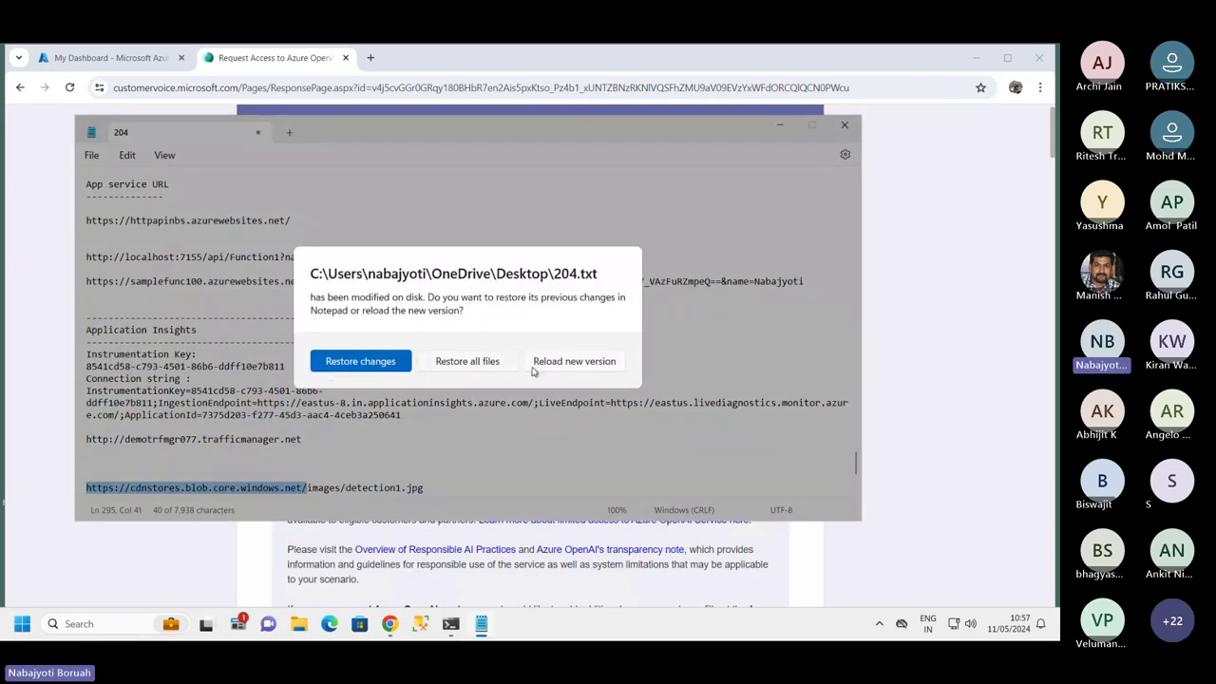
pyautogui.click(466, 361)
pyautogui.click(288, 132)
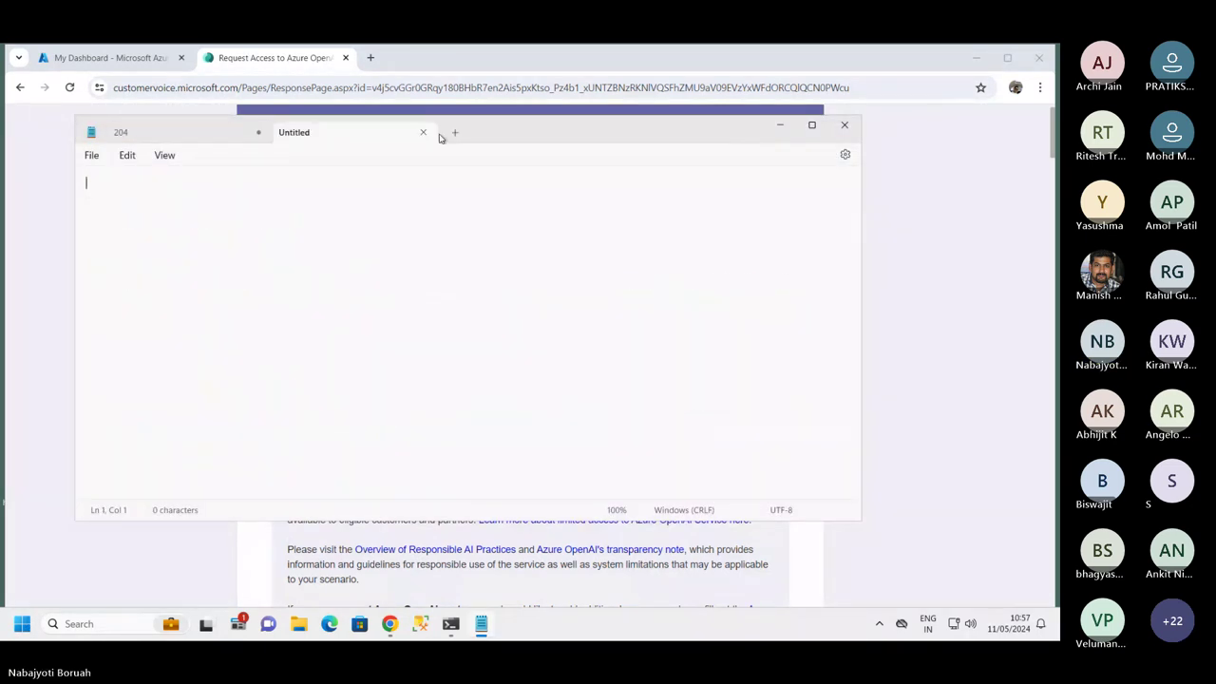
pyautogui.click(815, 126)
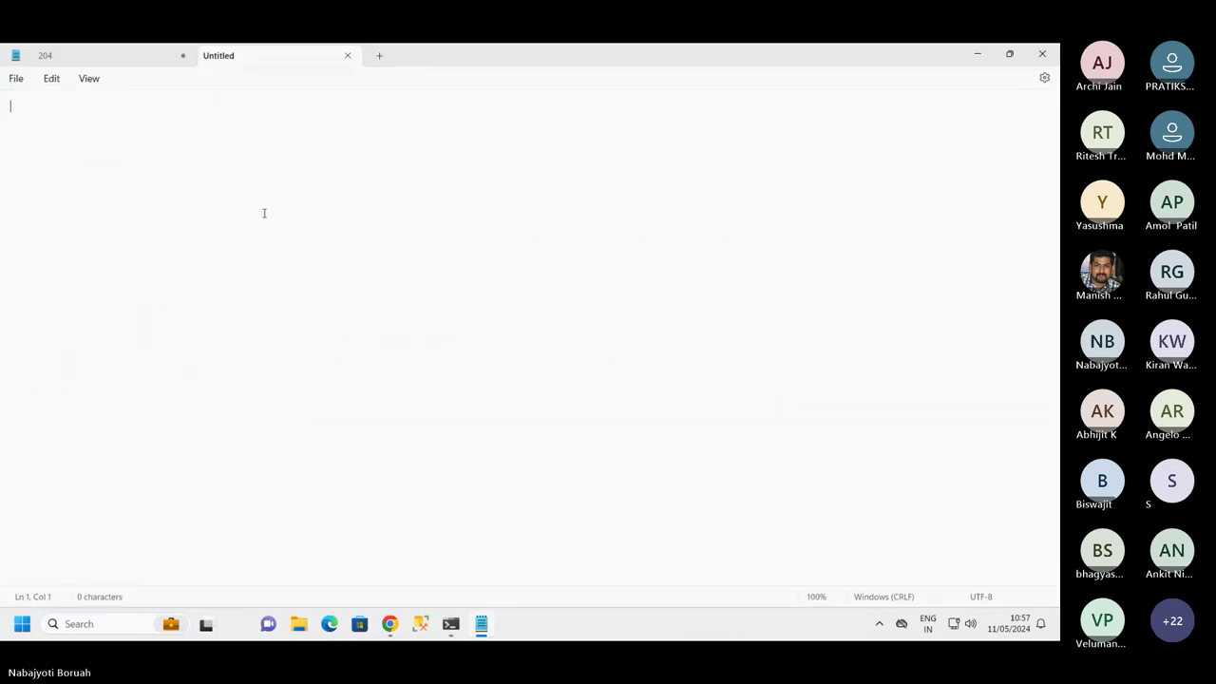
pyautogui.write('https://aka.ms/oaiapply')
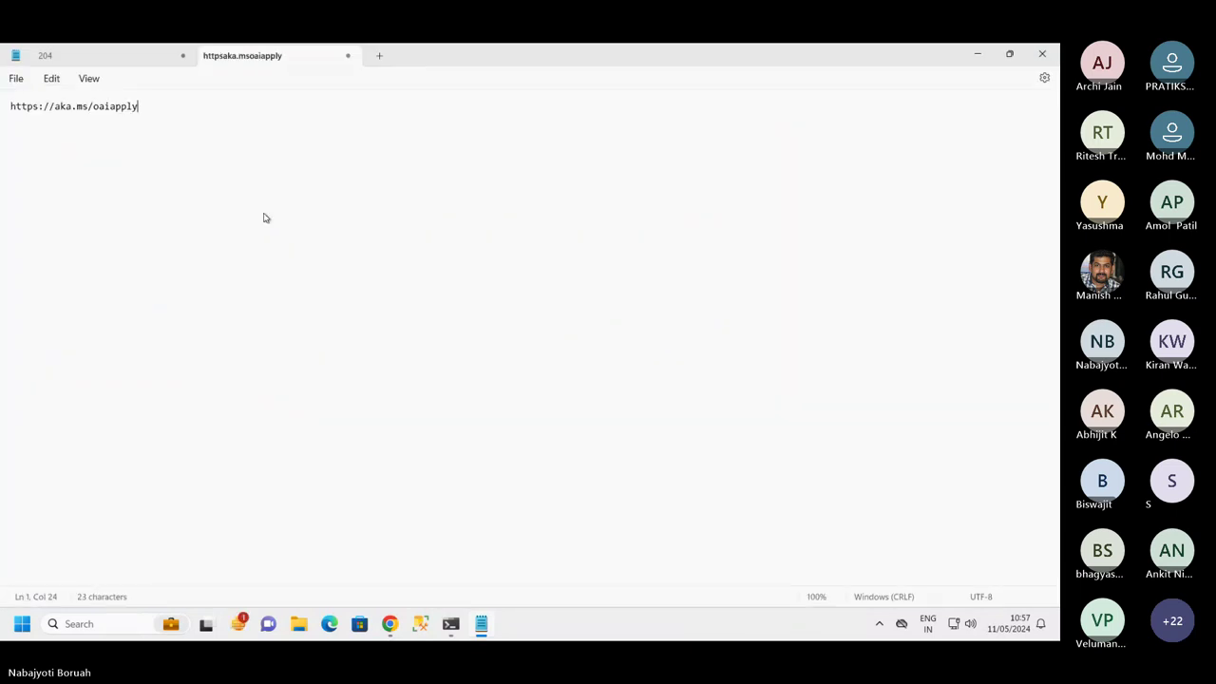
pyautogui.scroll(9, 265, 217)
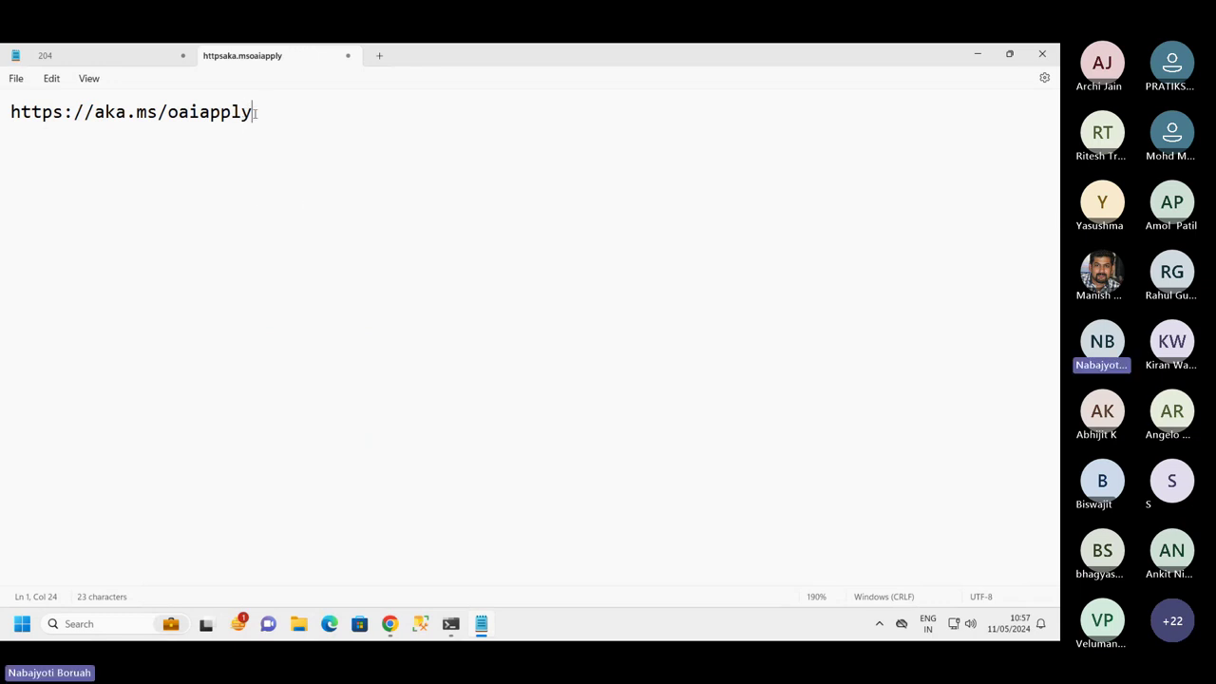
pyautogui.moveTo(255, 113); pyautogui.dragTo(3, 124)
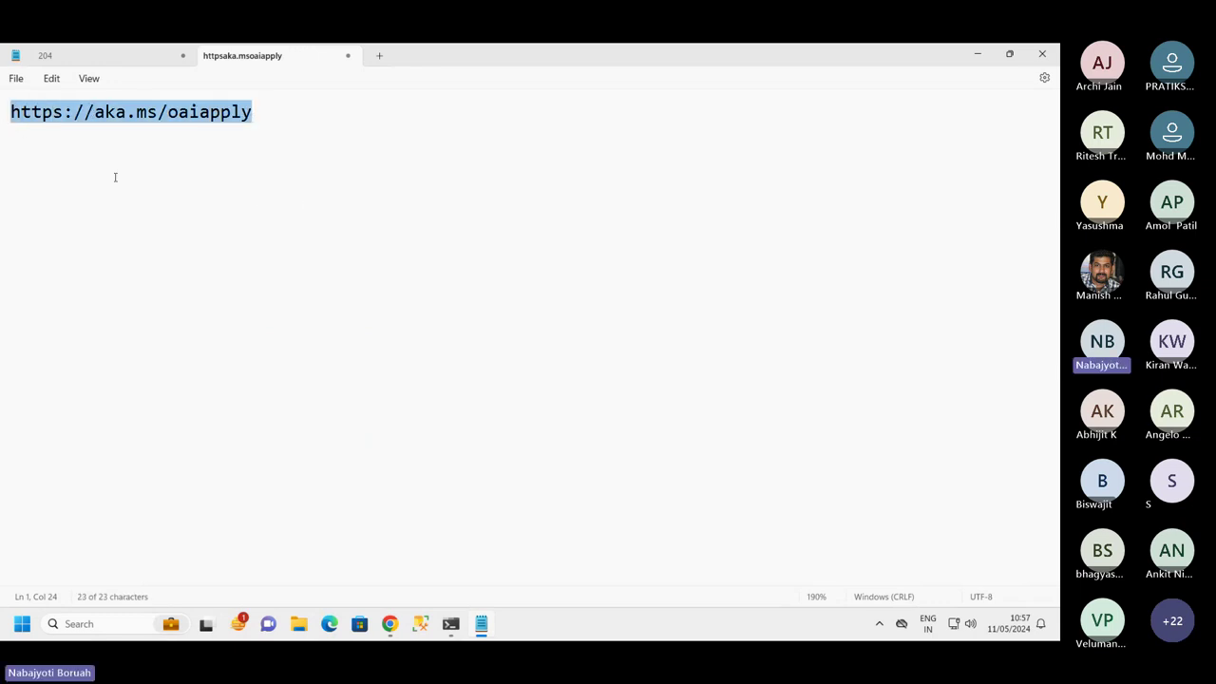
pyautogui.click(53, 370)
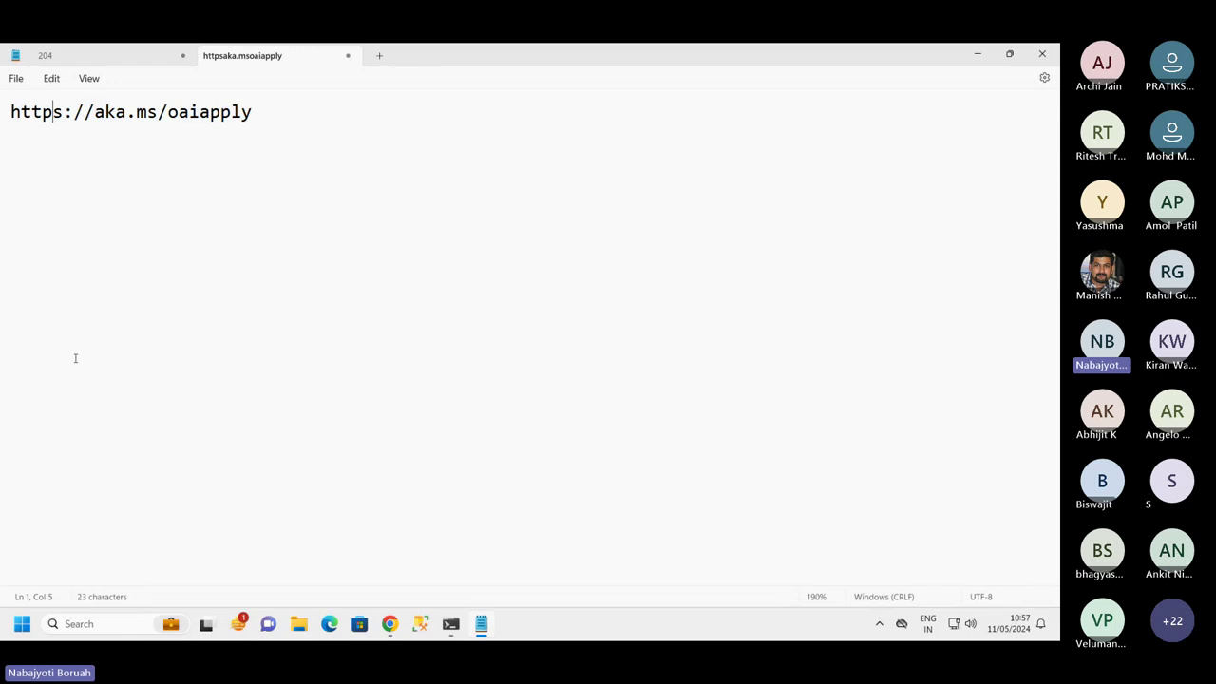
# - Insert the line "--To get access to azure open ai service" above the link
pyautogui.click(4, 116)
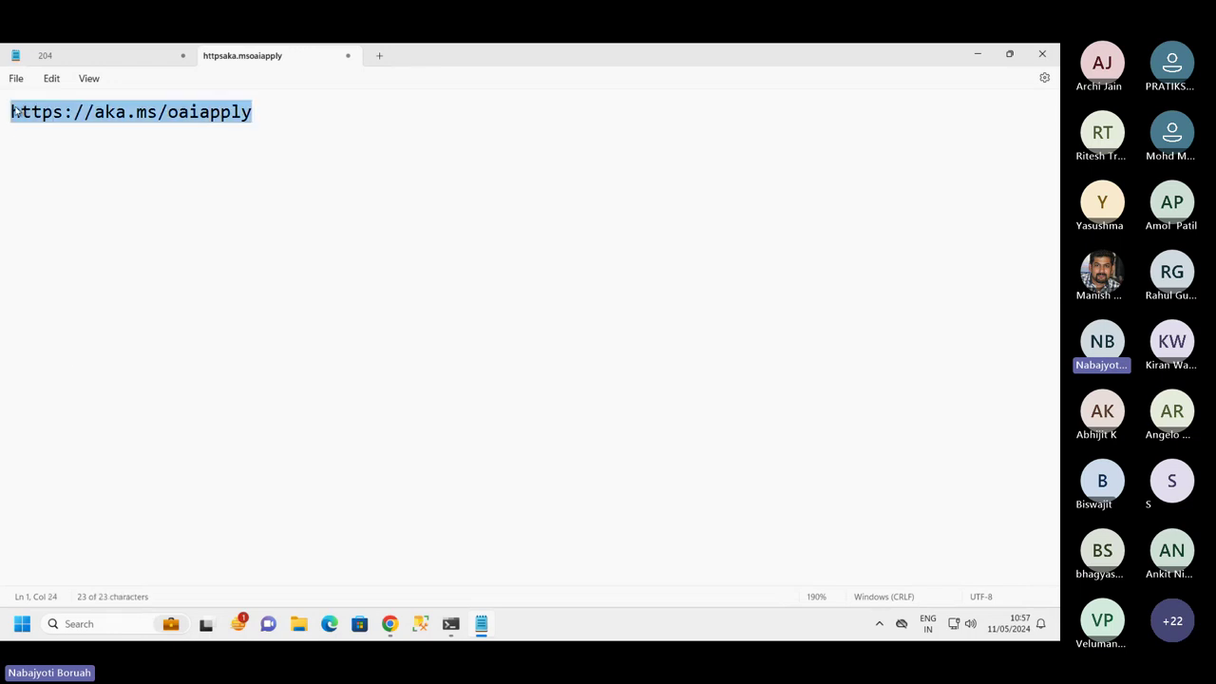
pyautogui.click(10, 112)
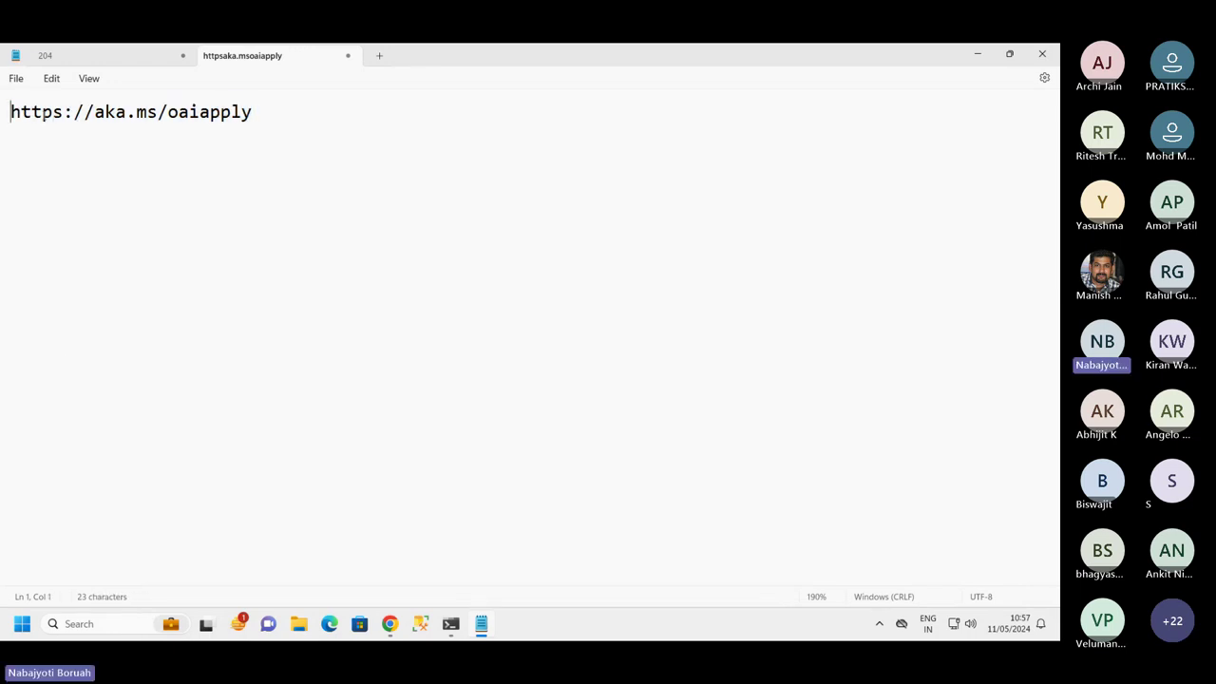
pyautogui.press('Return')
pyautogui.press('Up')
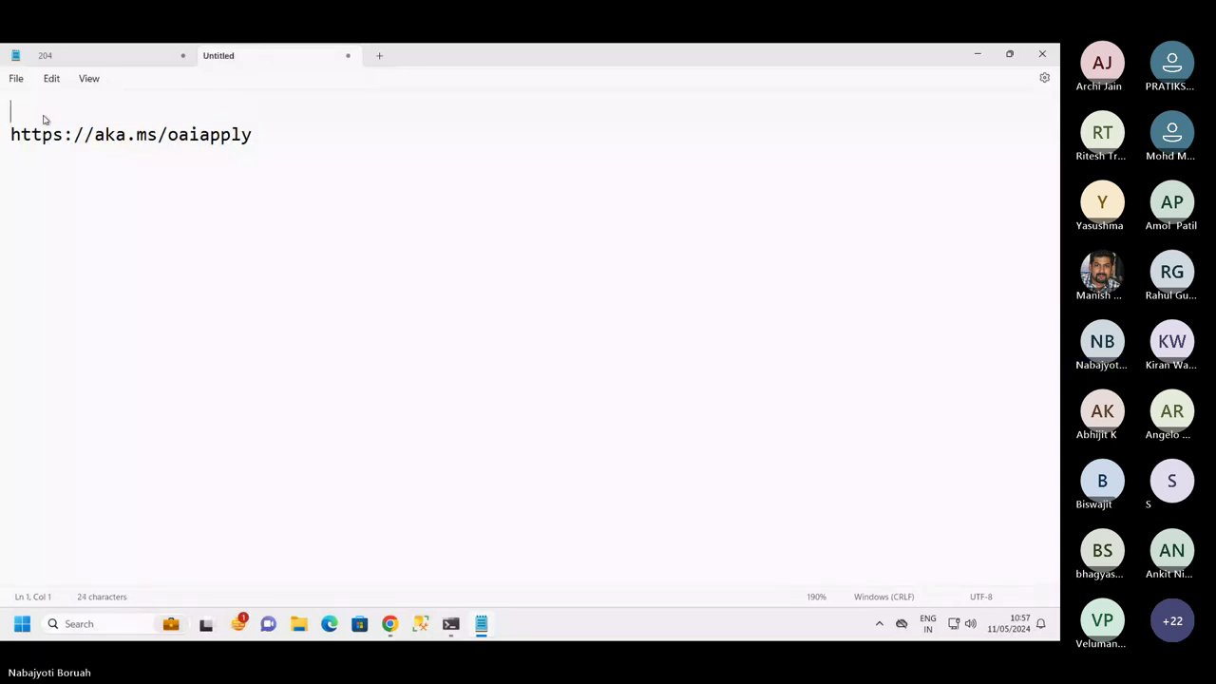
pyautogui.write('--To get a')
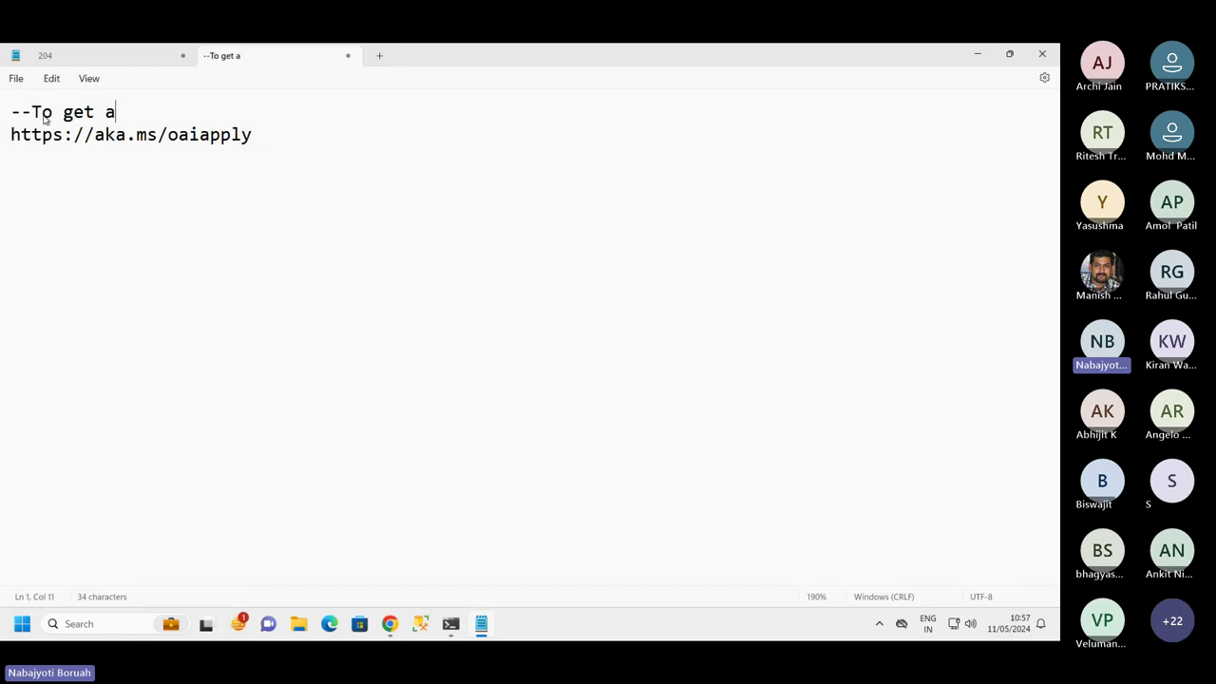
pyautogui.write('ccess to a')
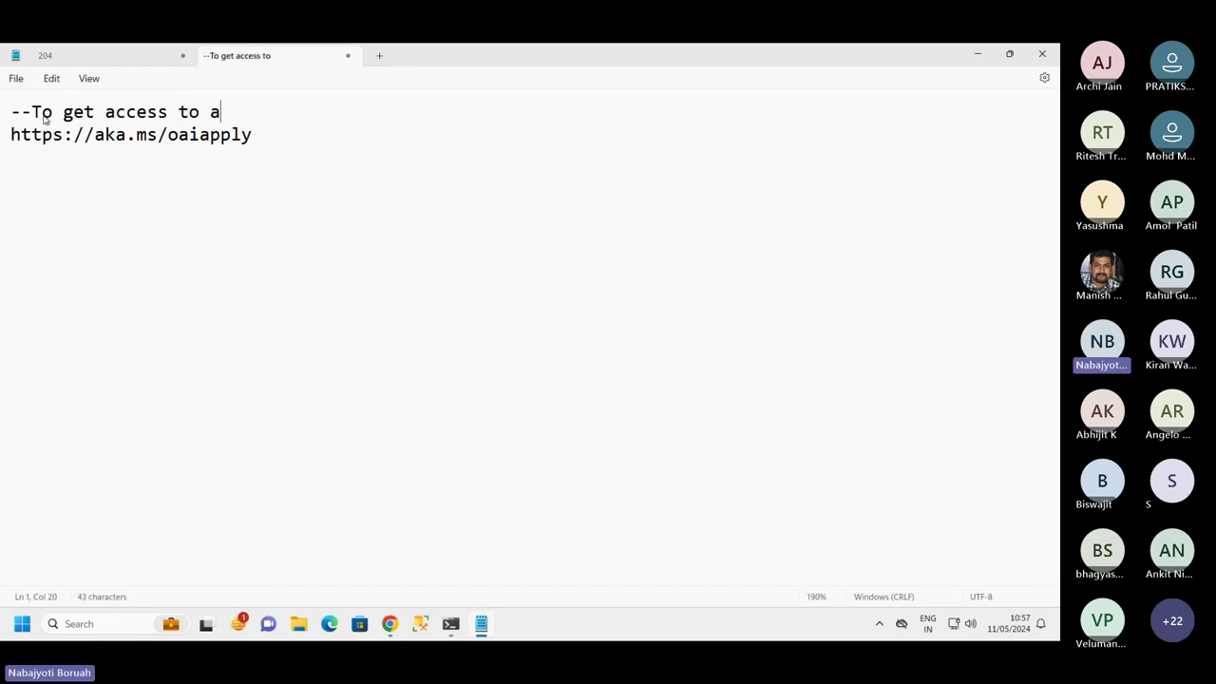
pyautogui.write('zure open ai se')
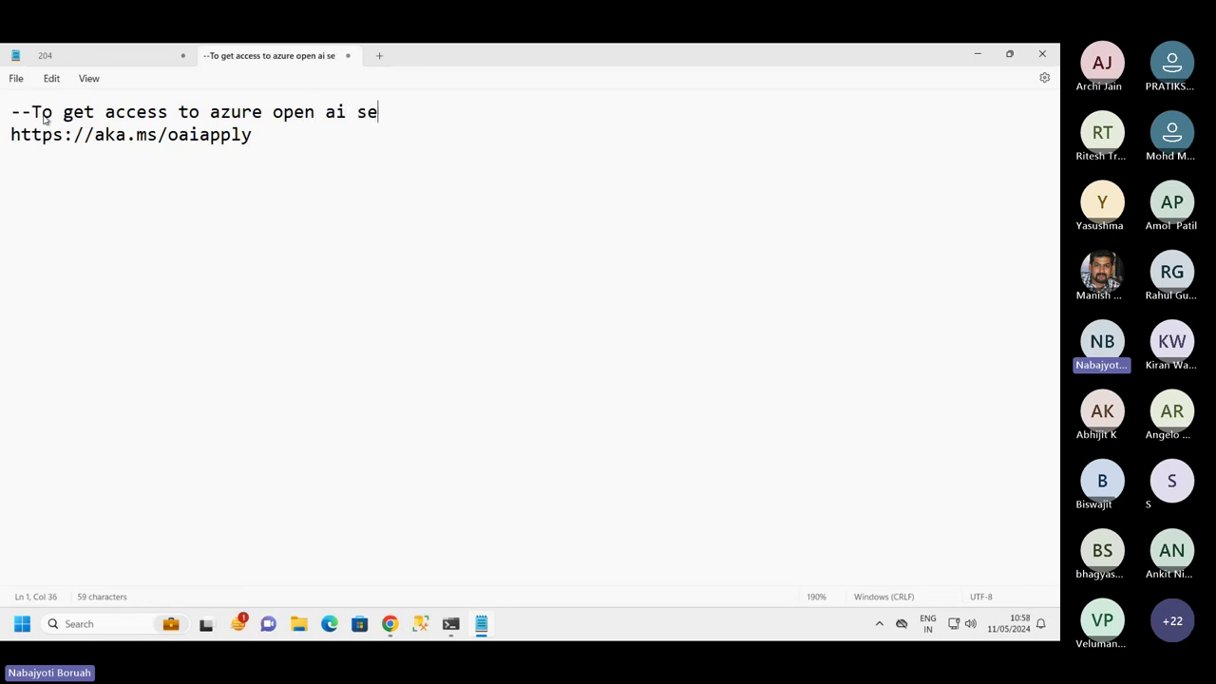
pyautogui.write('rvice')
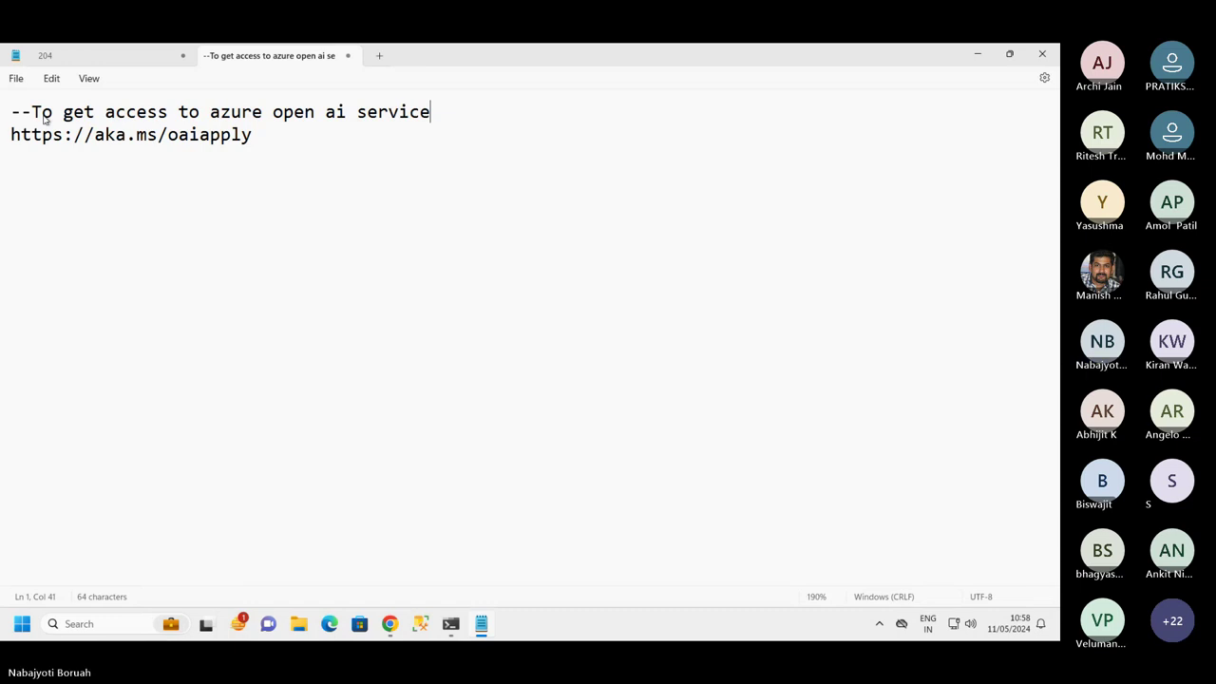
# - Insert a new first line reading "--Need a azure subscription" above the access note
pyautogui.press('Left')
pyautogui.press('Left')
pyautogui.press('Left')
pyautogui.press('Left')
pyautogui.press('Left')
pyautogui.press('Left')
pyautogui.press('Left')
pyautogui.press('Left')
pyautogui.press('Left')
pyautogui.press('Left')
pyautogui.press('Left')
pyautogui.press('Left')
pyautogui.press('Left')
pyautogui.press('Left')
pyautogui.press('Left')
pyautogui.press('Left')
pyautogui.press('Left')
pyautogui.press('Left')
pyautogui.press('Left')
pyautogui.press('Left')
pyautogui.press('Left')
pyautogui.press('Left')
pyautogui.press('Left')
pyautogui.press('Left')
pyautogui.press('Left')
pyautogui.press('Left')
pyautogui.press('Left')
pyautogui.press('Left')
pyautogui.press('Left')
pyautogui.press('Left')
pyautogui.press('Left')
pyautogui.press('Left')
pyautogui.press('Left')
pyautogui.press('Left')
pyautogui.press('Left')
pyautogui.press('Left')
pyautogui.press('Left')
pyautogui.press('Left')
pyautogui.press('Left')
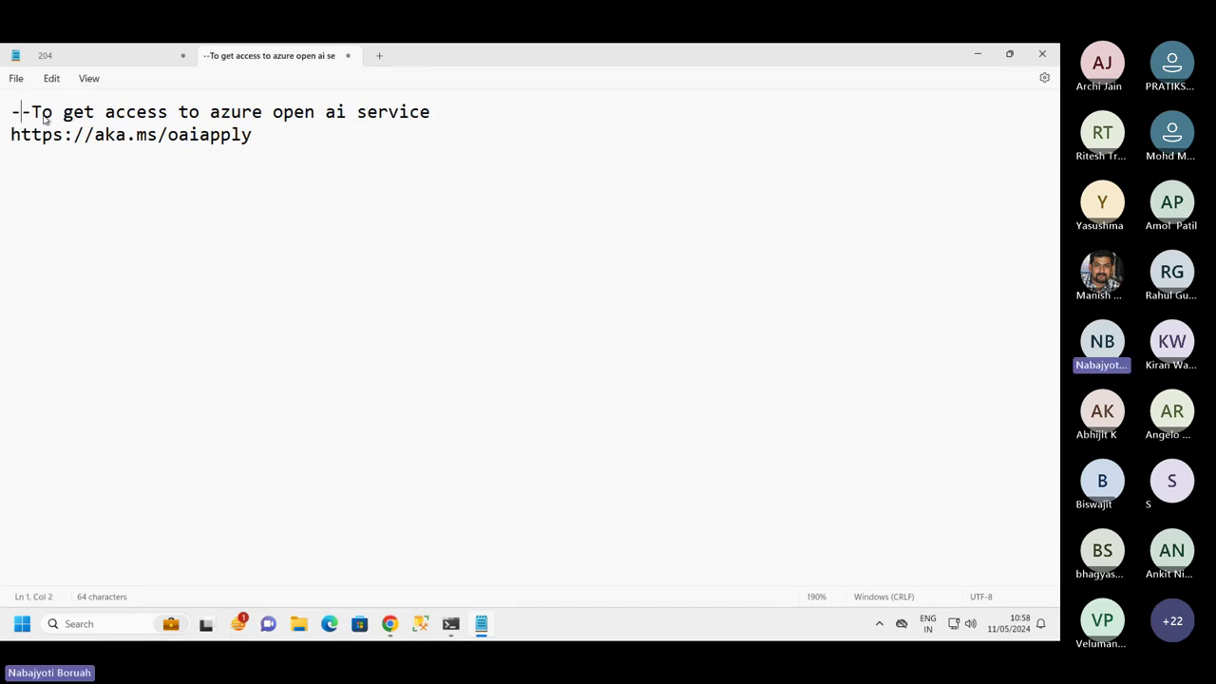
pyautogui.press('Return')
pyautogui.press('Up')
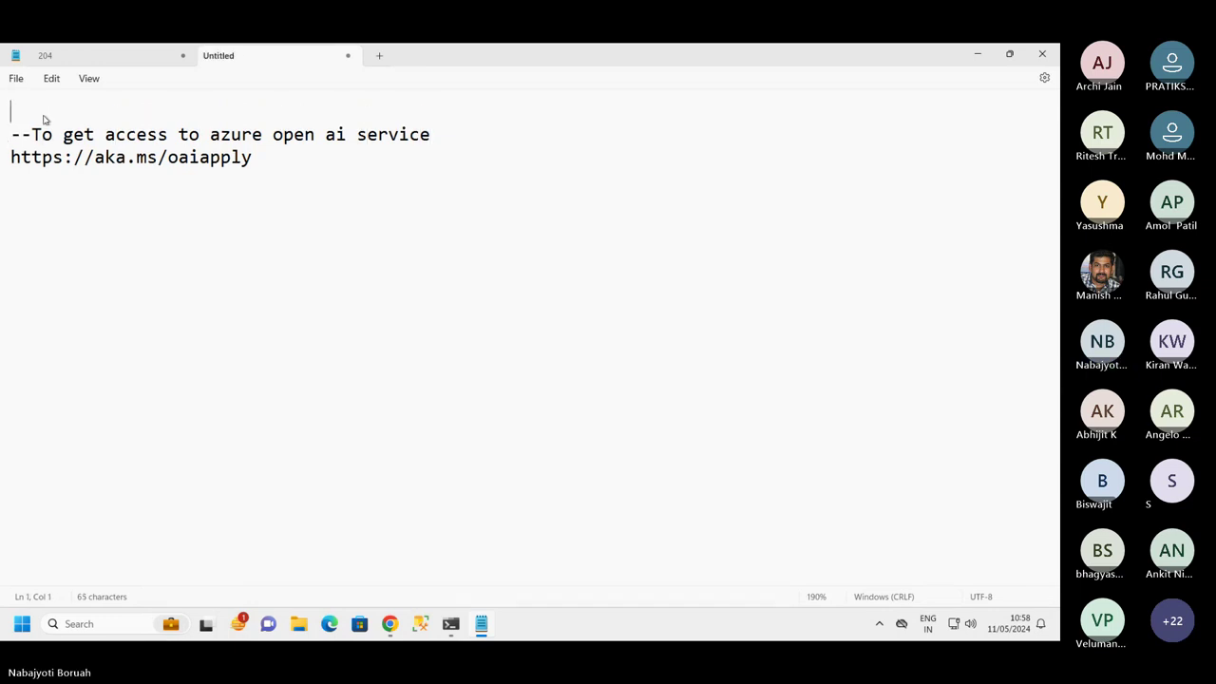
pyautogui.write('--n')
pyautogui.press('BackSpace')
pyautogui.write('Need a ')
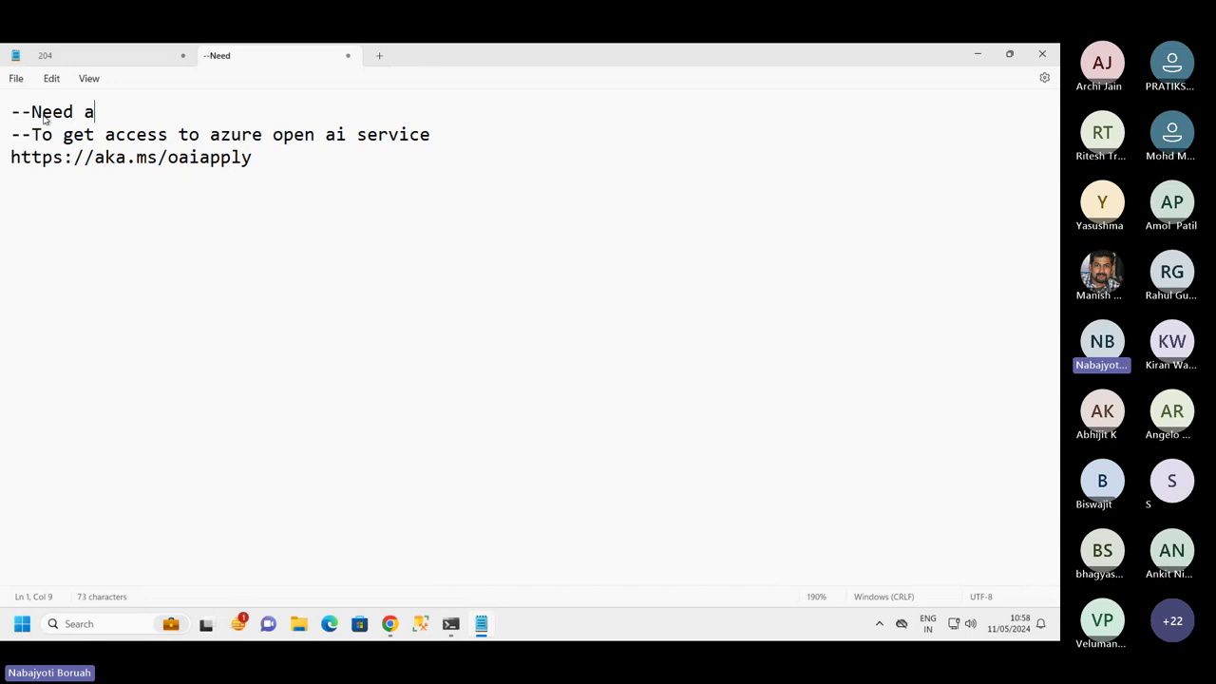
pyautogui.write('azure subscri')
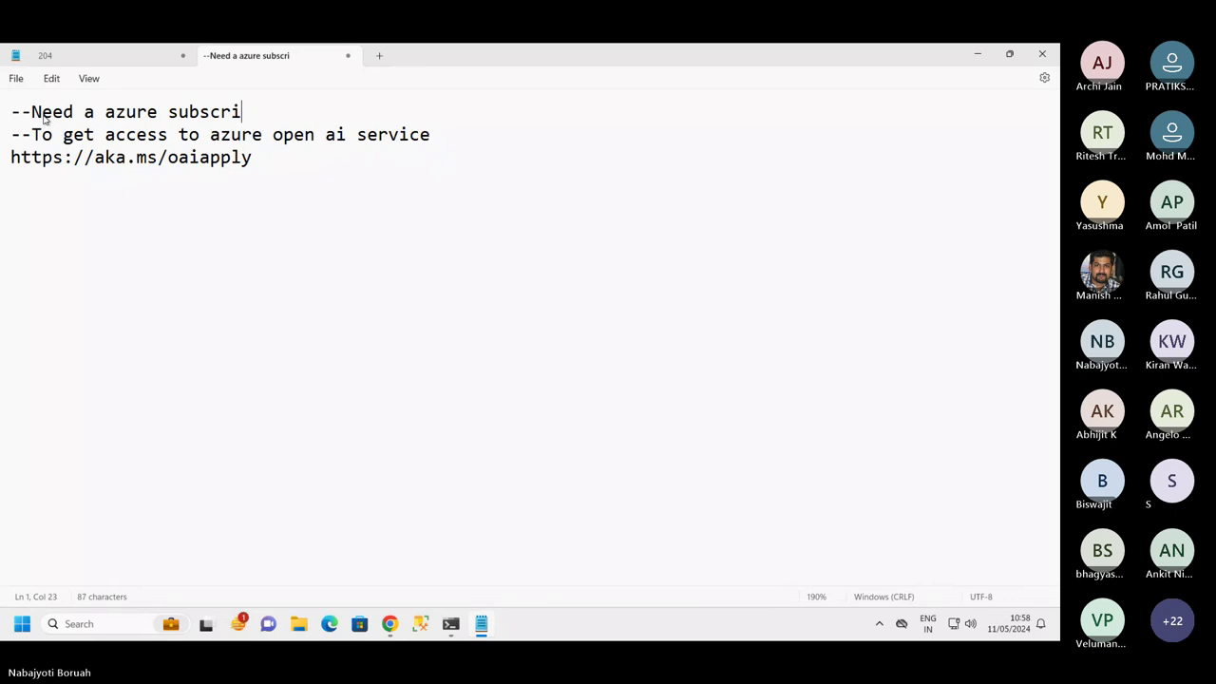
pyautogui.write('ption')
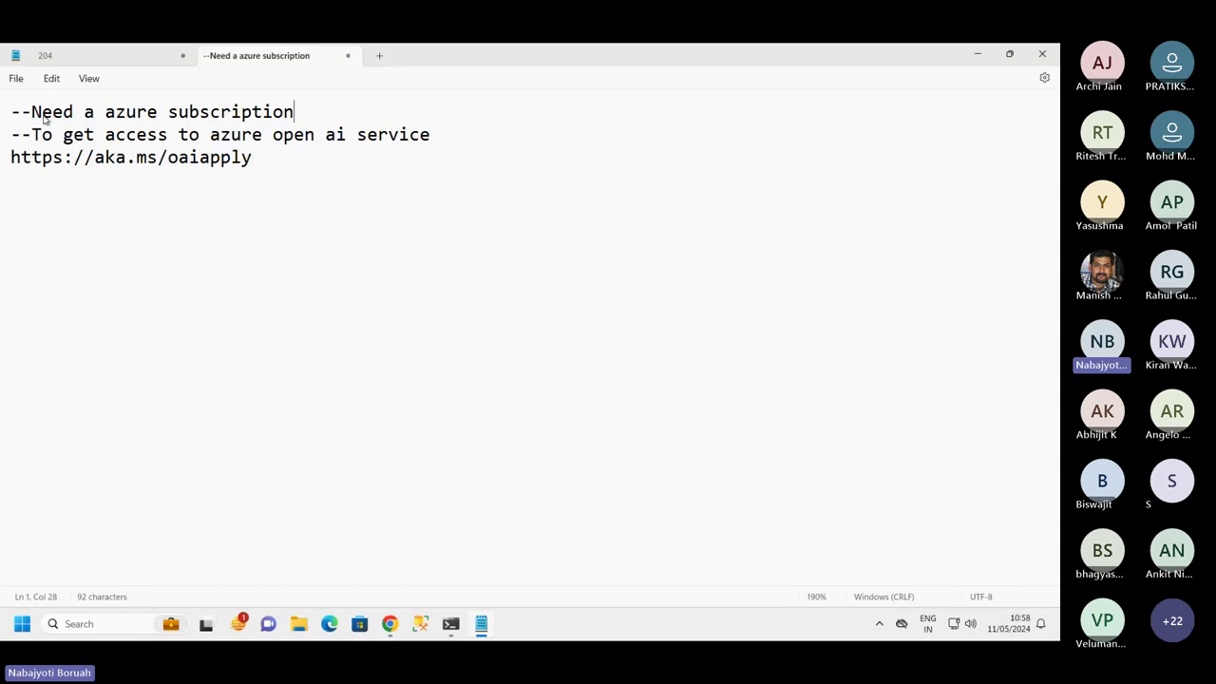
# - Capitalize the word "Azure" in the first line of the note
pyautogui.press('Left')
pyautogui.press('Left')
pyautogui.press('Left')
pyautogui.press('Left')
pyautogui.press('Left')
pyautogui.press('Left')
pyautogui.press('Left')
pyautogui.press('Left')
pyautogui.press('Left')
pyautogui.press('Left')
pyautogui.press('Left')
pyautogui.press('Left')
pyautogui.press('Left')
pyautogui.press('Left')
pyautogui.press('Left')
pyautogui.press('Left')
pyautogui.press('Left')
pyautogui.press('BackSpace')
pyautogui.write('A')
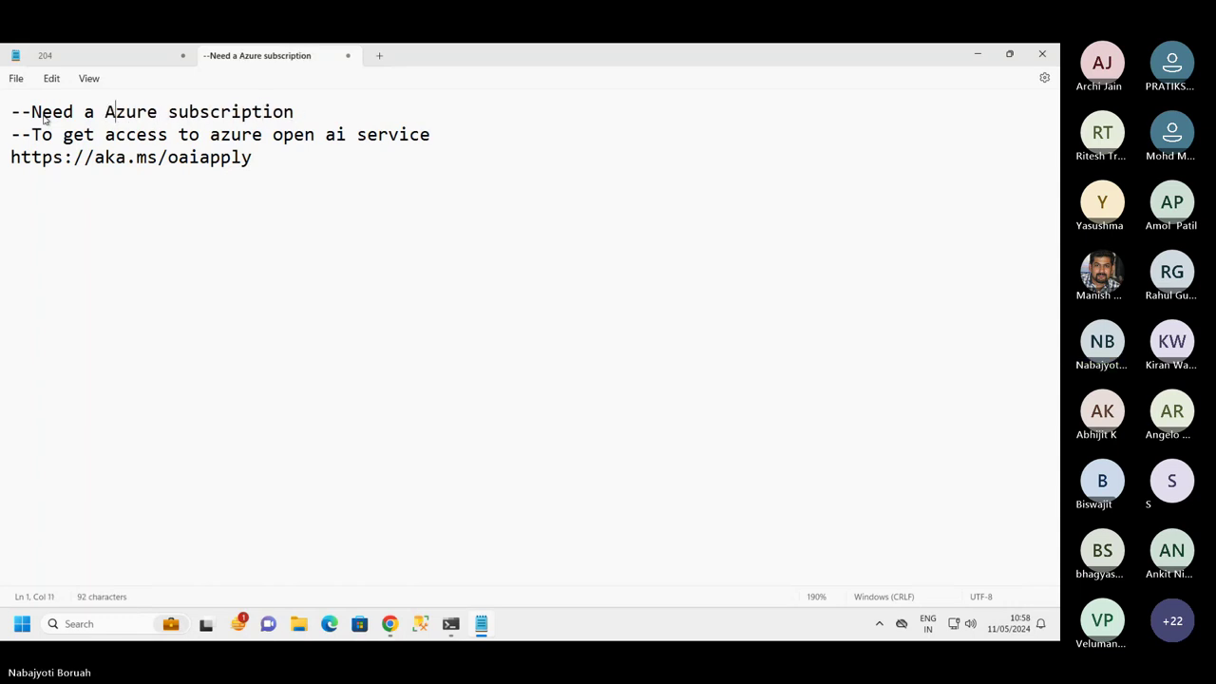
# - Append "(Free/ Paid)" directly after "subscription" in the first line
pyautogui.press('Right')
pyautogui.press('Right')
pyautogui.press('Right')
pyautogui.press('Right')
pyautogui.press('Right')
pyautogui.press('Right')
pyautogui.press('Right')
pyautogui.press('Right')
pyautogui.press('Right')
pyautogui.press('Right')
pyautogui.press('Right')
pyautogui.press('Right')
pyautogui.press('Right')
pyautogui.press('Right')
pyautogui.press('Right')
pyautogui.press('Right')
pyautogui.press('Right')
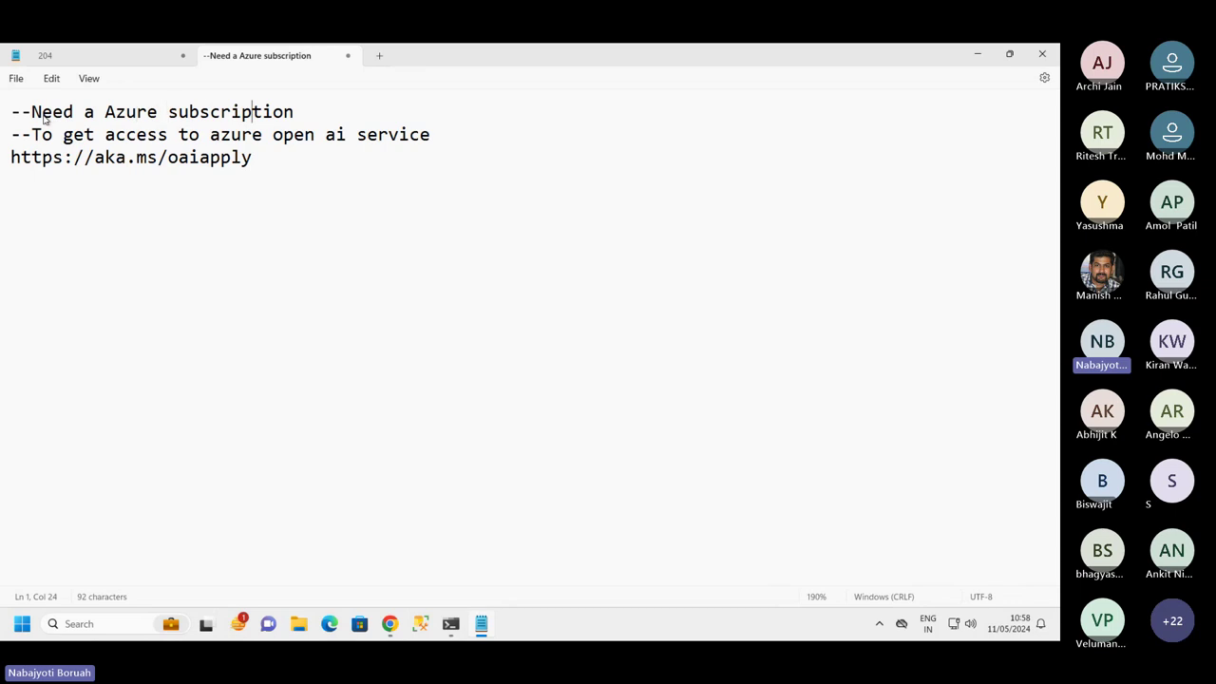
pyautogui.write('(')
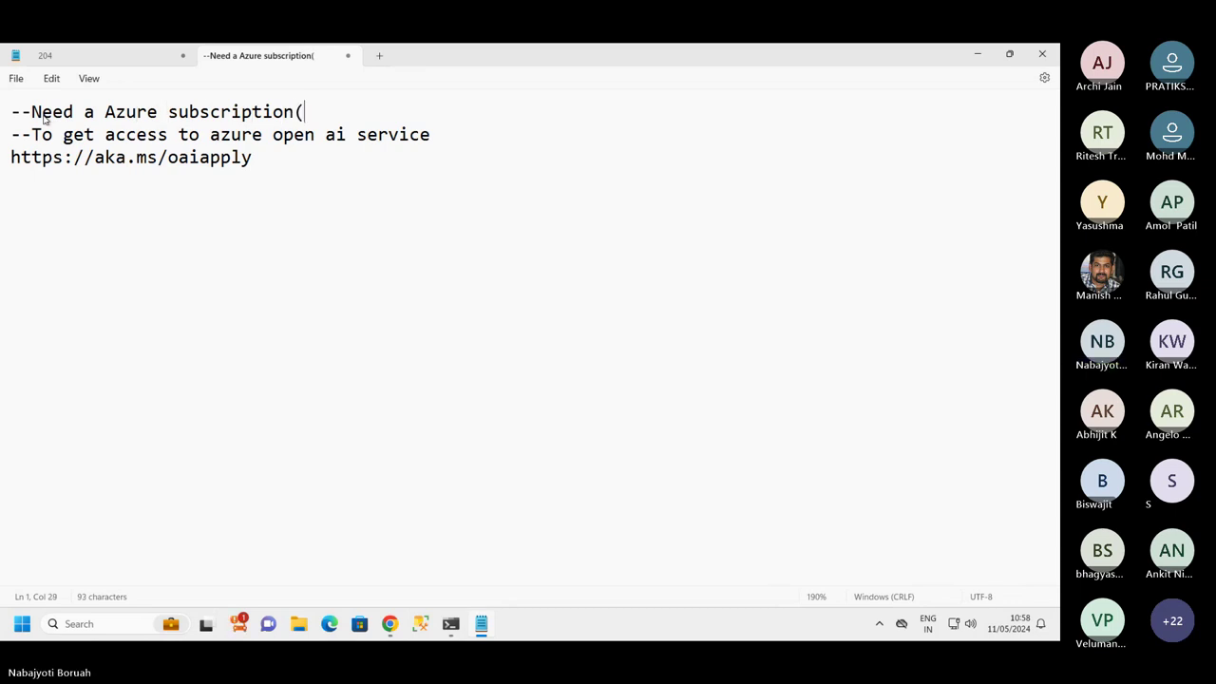
pyautogui.write('Free/ Paid)')
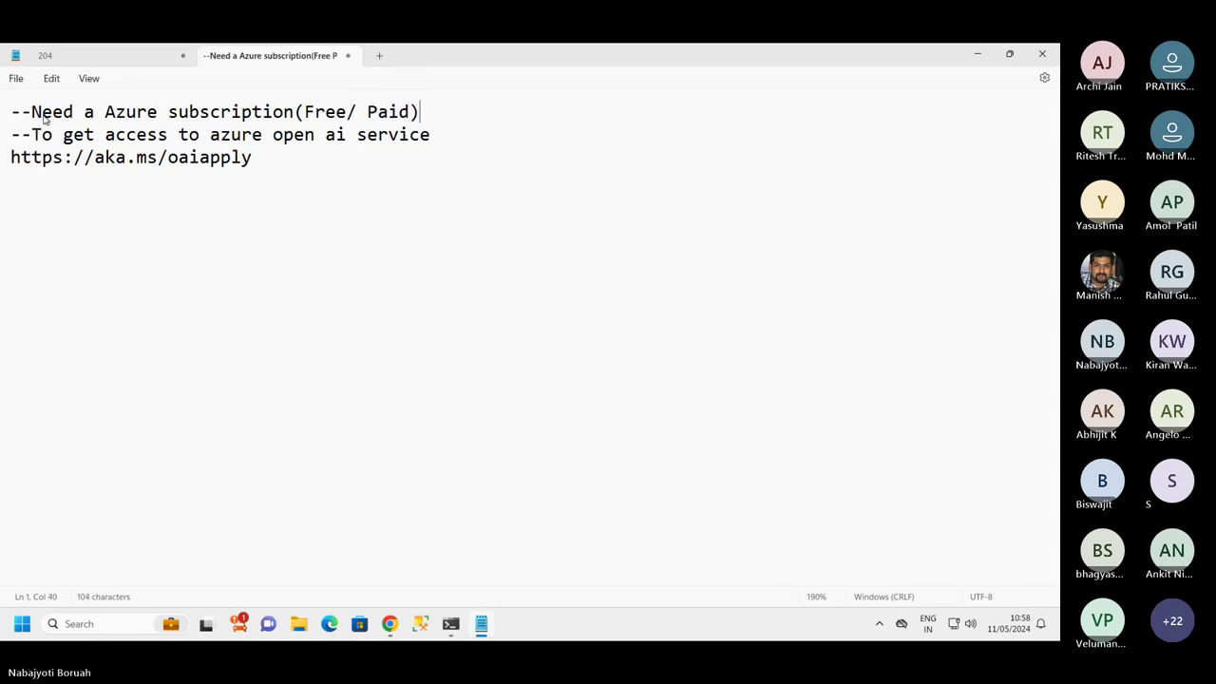
# - Add a space before the slash so the first line's parenthesis reads "(Free / Paid)"
pyautogui.press('Left')
pyautogui.press('Left')
pyautogui.press('Left')
pyautogui.press('Left')
pyautogui.press('Left')
pyautogui.press('Left')
pyautogui.press('Left')
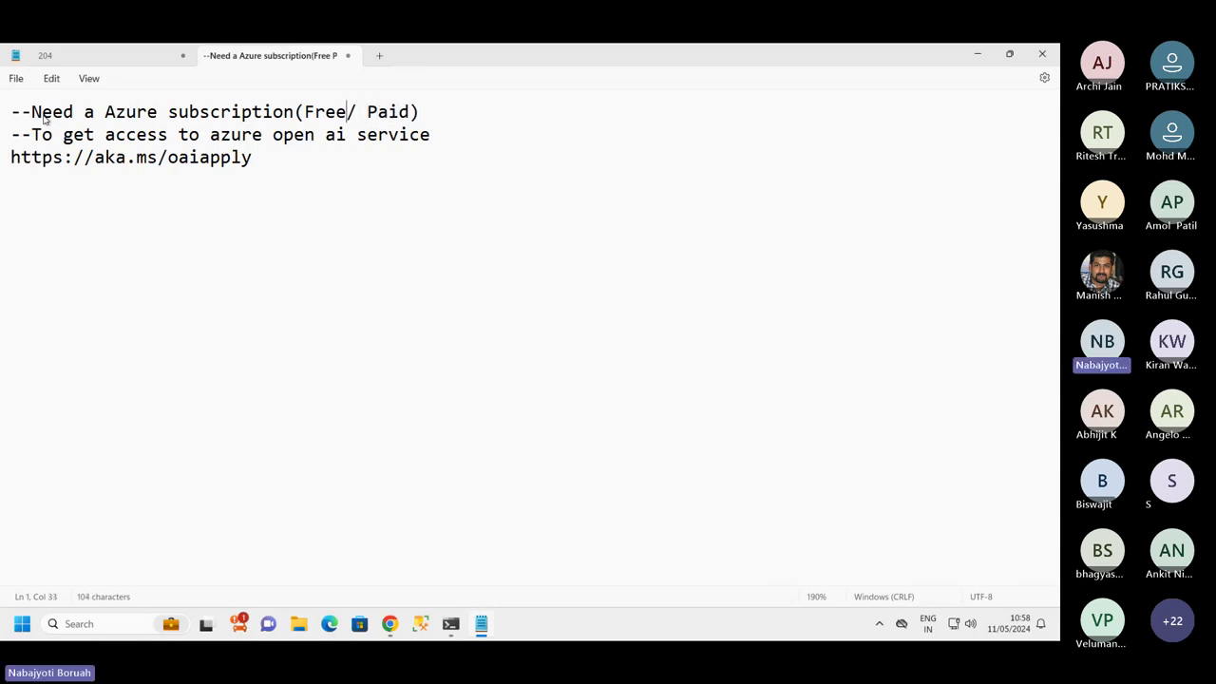
pyautogui.press('Right')
pyautogui.press('Right')
pyautogui.press('Right')
pyautogui.press('End')
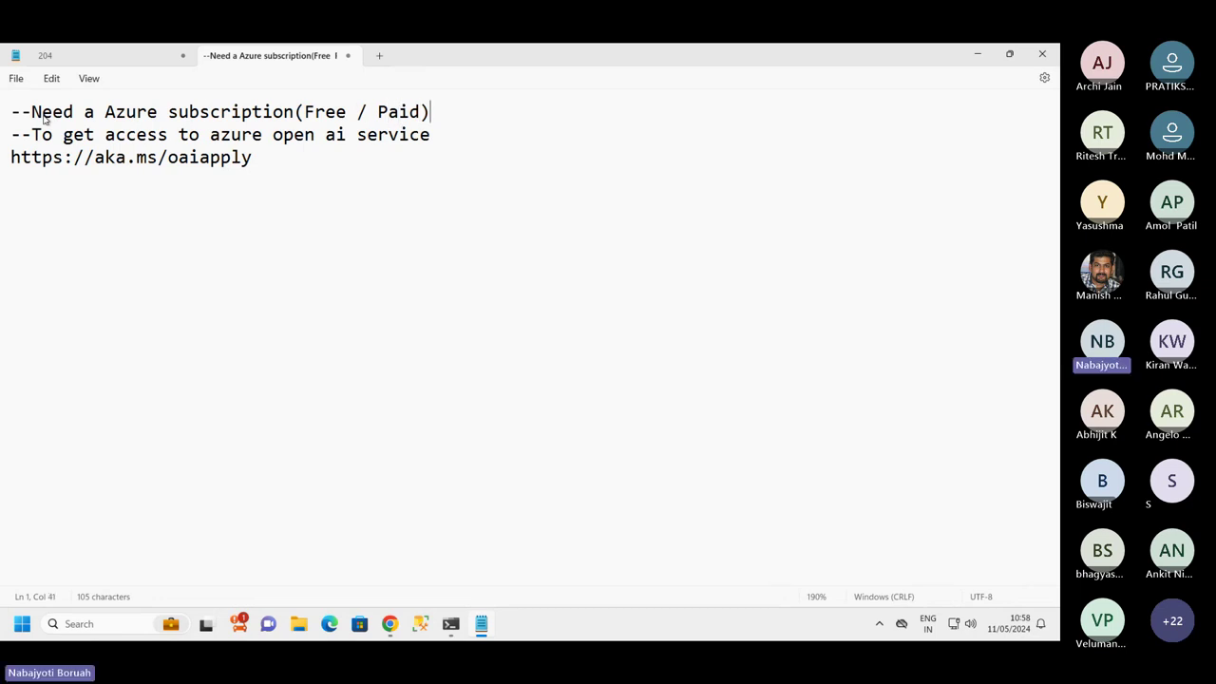
# - Insert a second line reading "----Subscription id(----)" below the Azure subscription note
pyautogui.press('Return')
pyautogui.write('--')
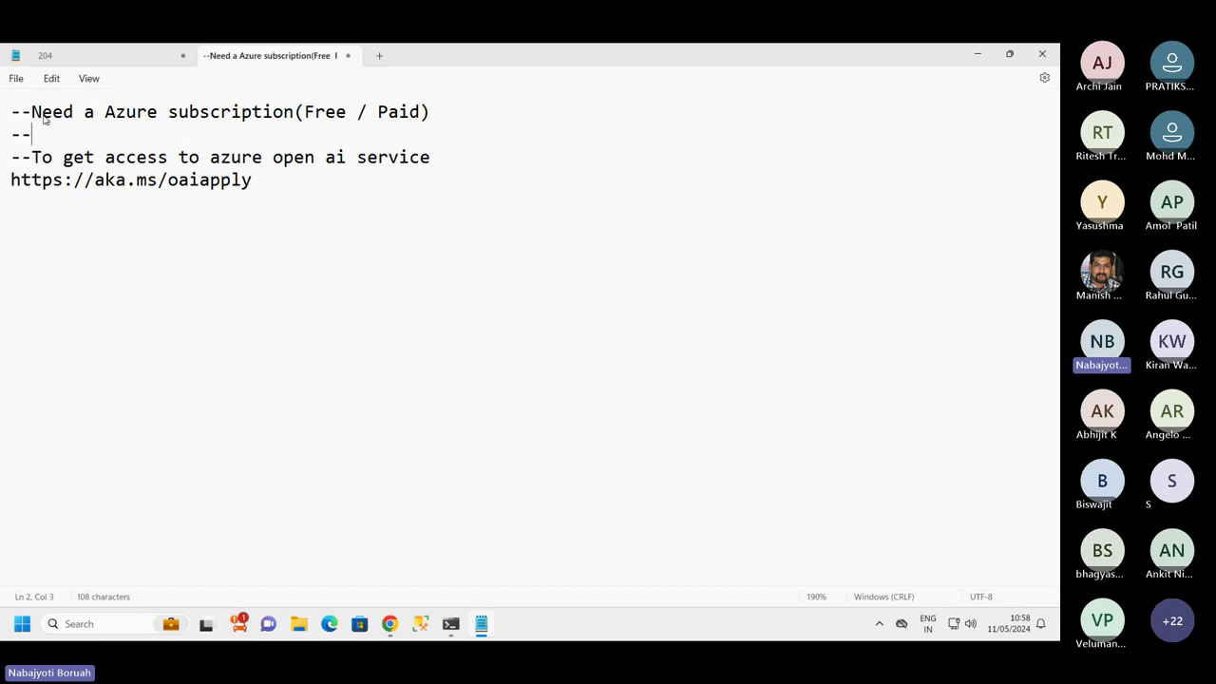
pyautogui.write('--Subscri')
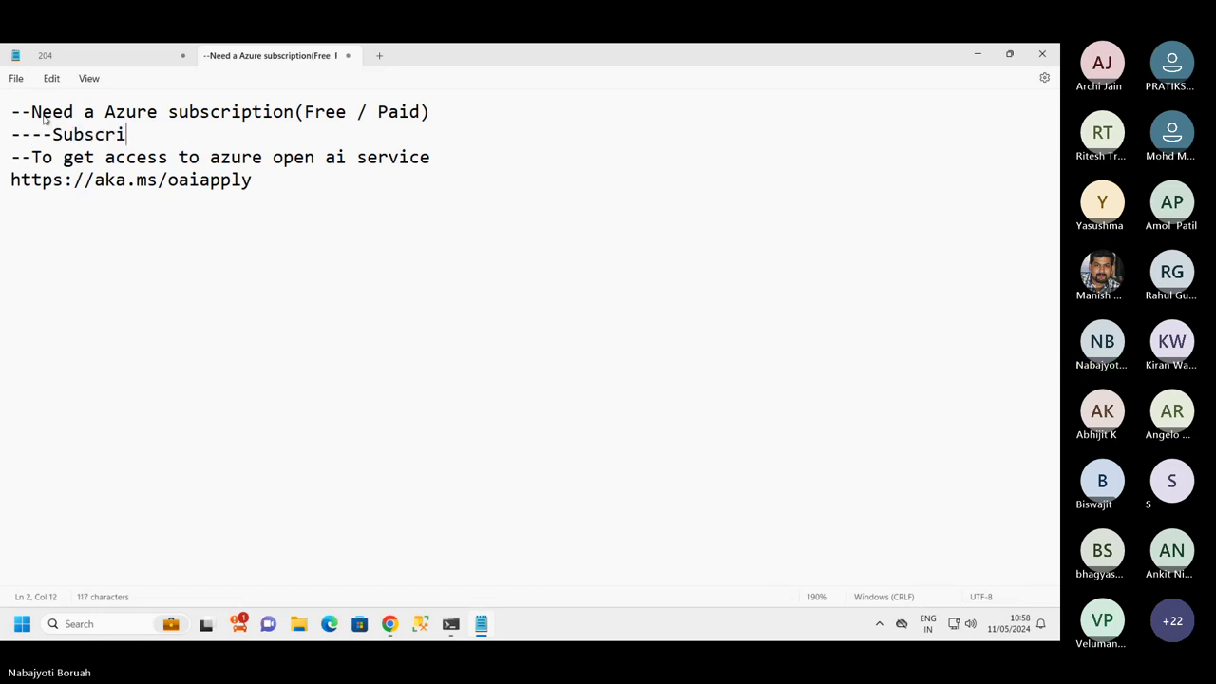
pyautogui.write('ption id')
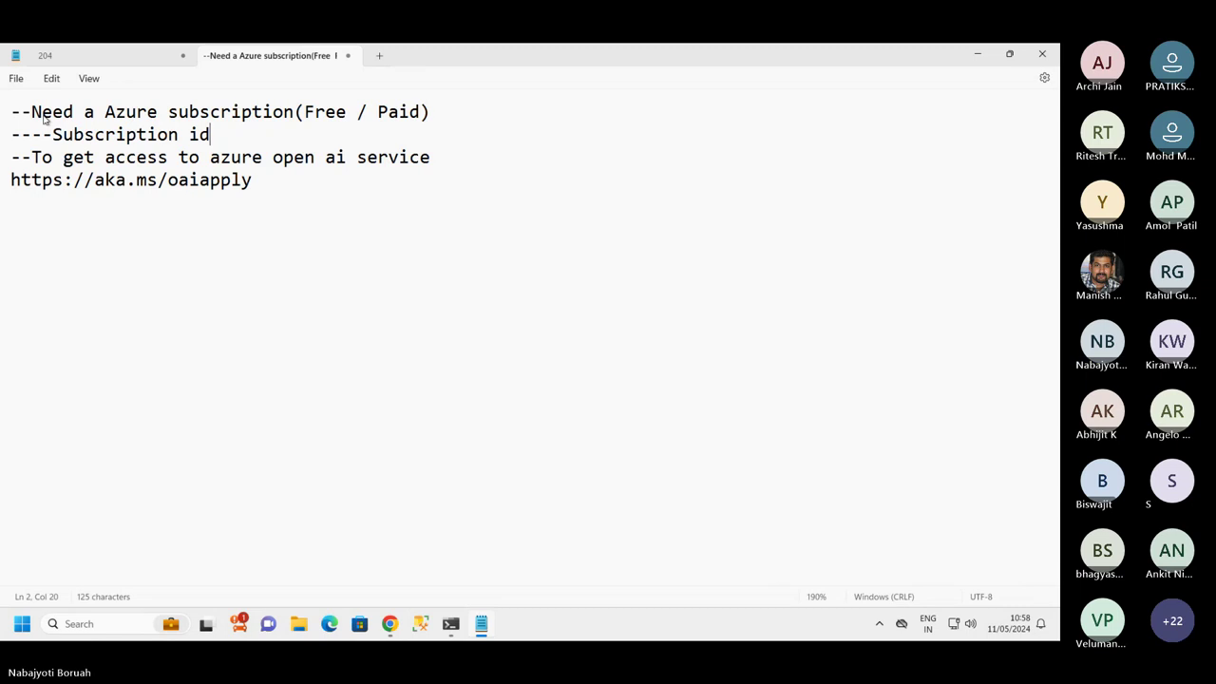
pyautogui.write('(')
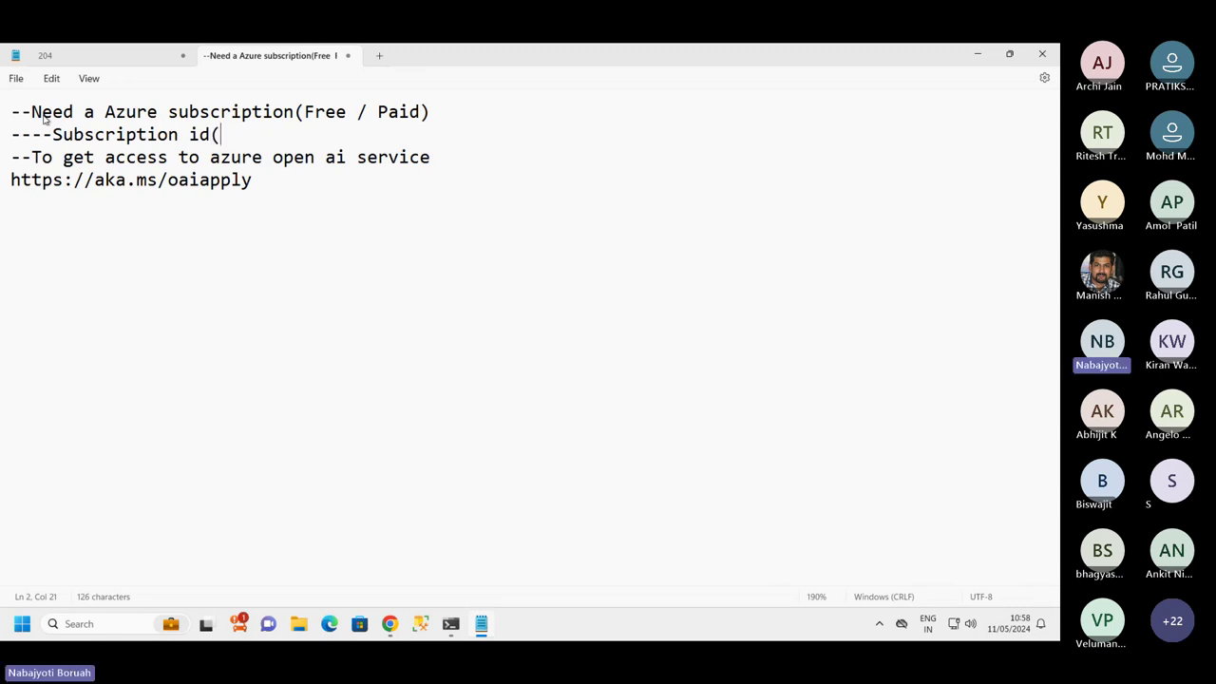
pyautogui.write('----)')
pyautogui.moveTo(266, 181); pyautogui.dragTo(9, 180)
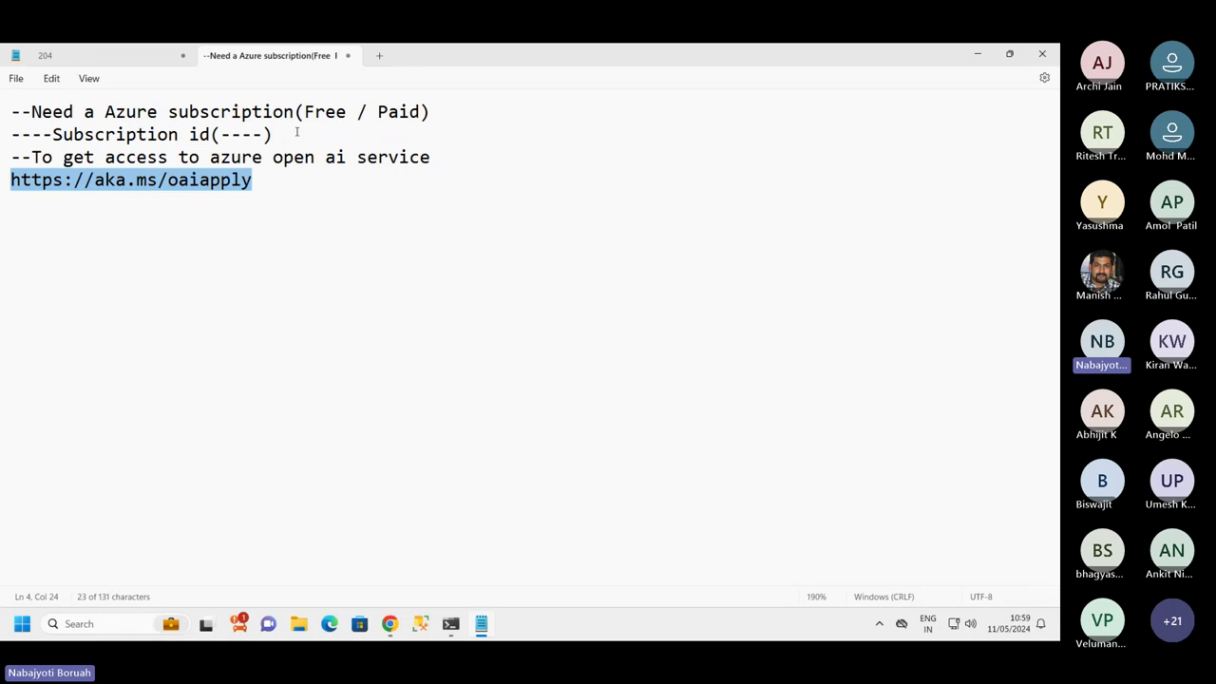
pyautogui.moveTo(291, 137); pyautogui.dragTo(8, 135)
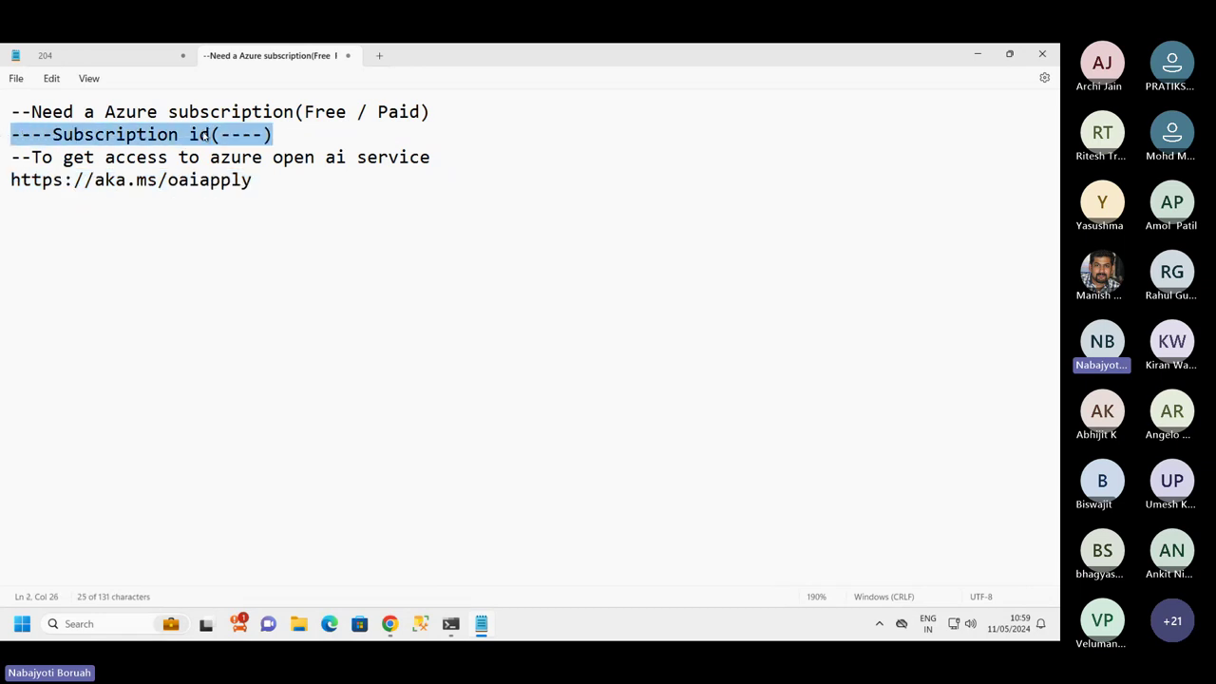
pyautogui.moveTo(255, 180); pyautogui.dragTo(9, 180)
# - Switch to Chrome and review the Azure OpenAI request form's questions on applicant name, subscription ID, company email and company details
pyautogui.click(390, 625)
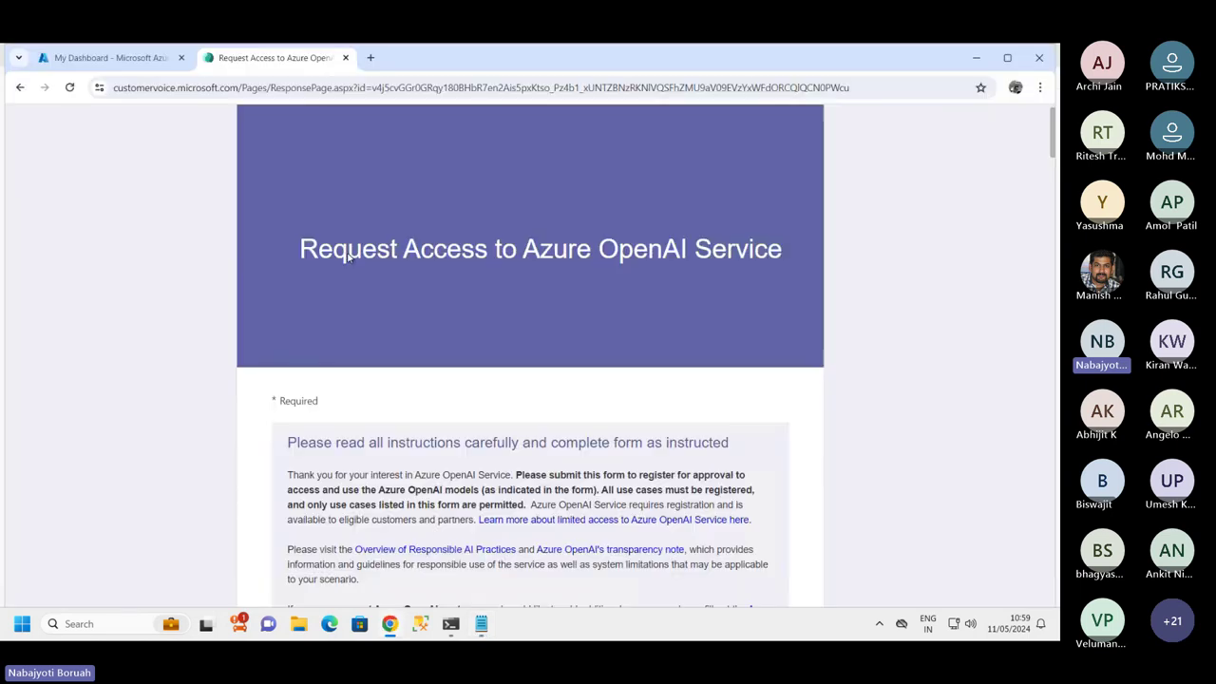
pyautogui.scroll(-3, 391, 163)
pyautogui.scroll(-6, 399, 277)
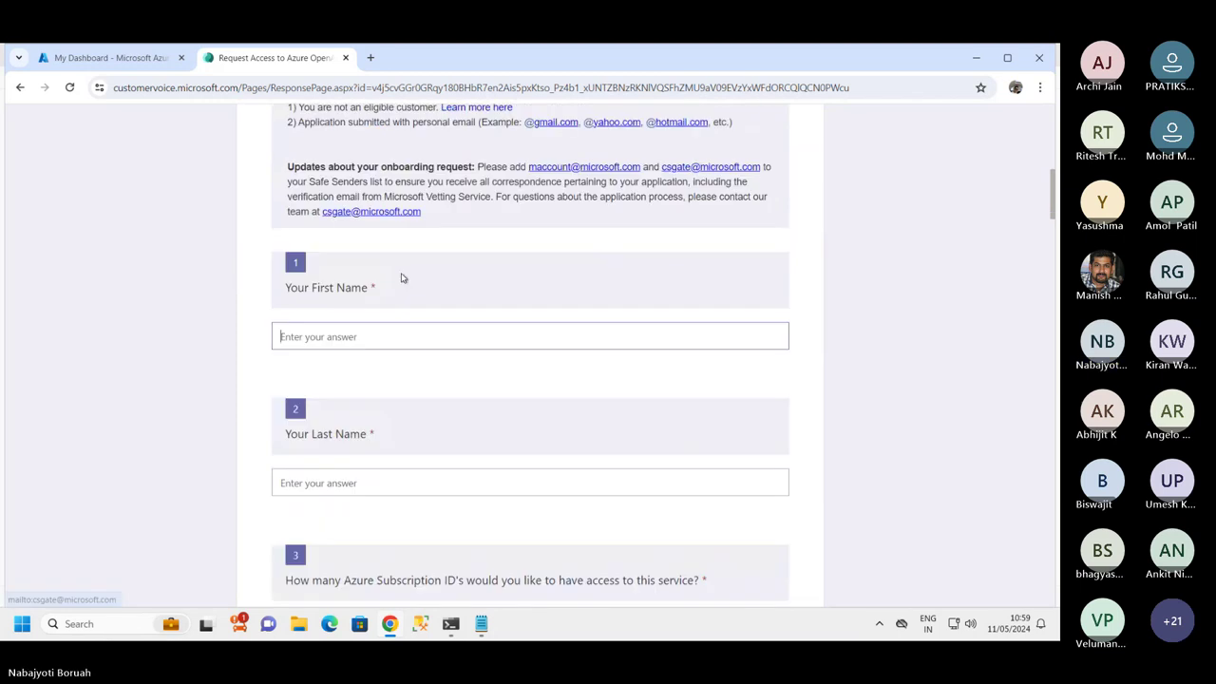
pyautogui.scroll(-3, 401, 276)
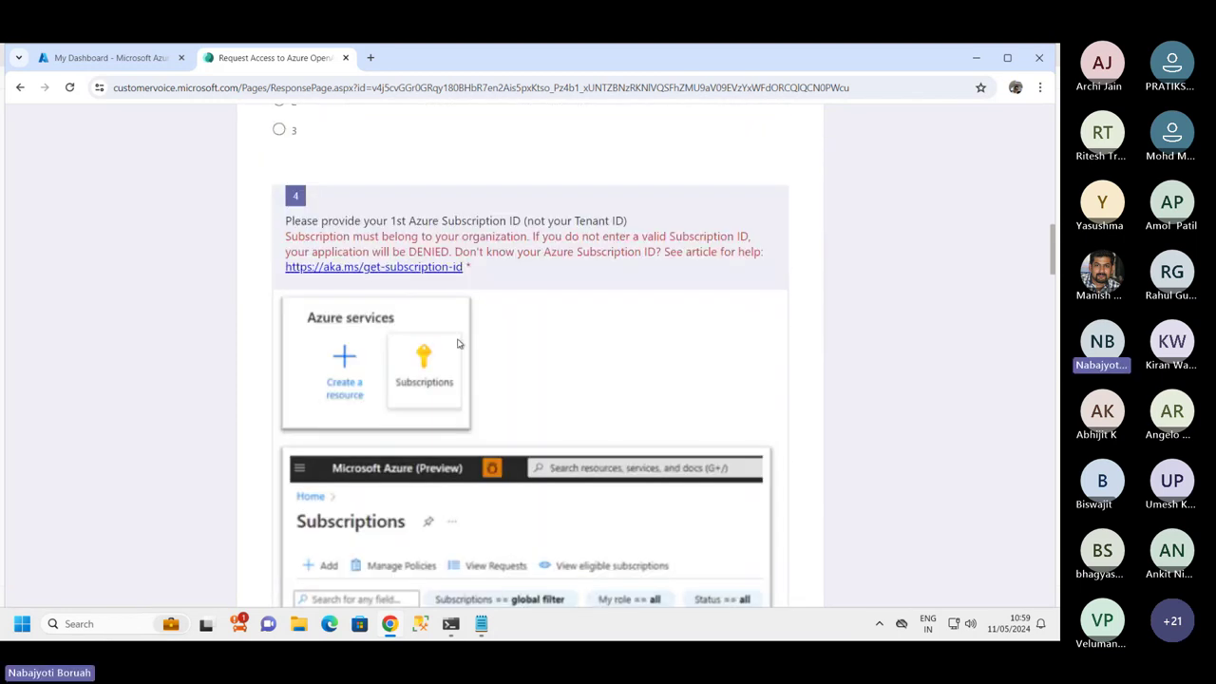
pyautogui.scroll(-2, 465, 356)
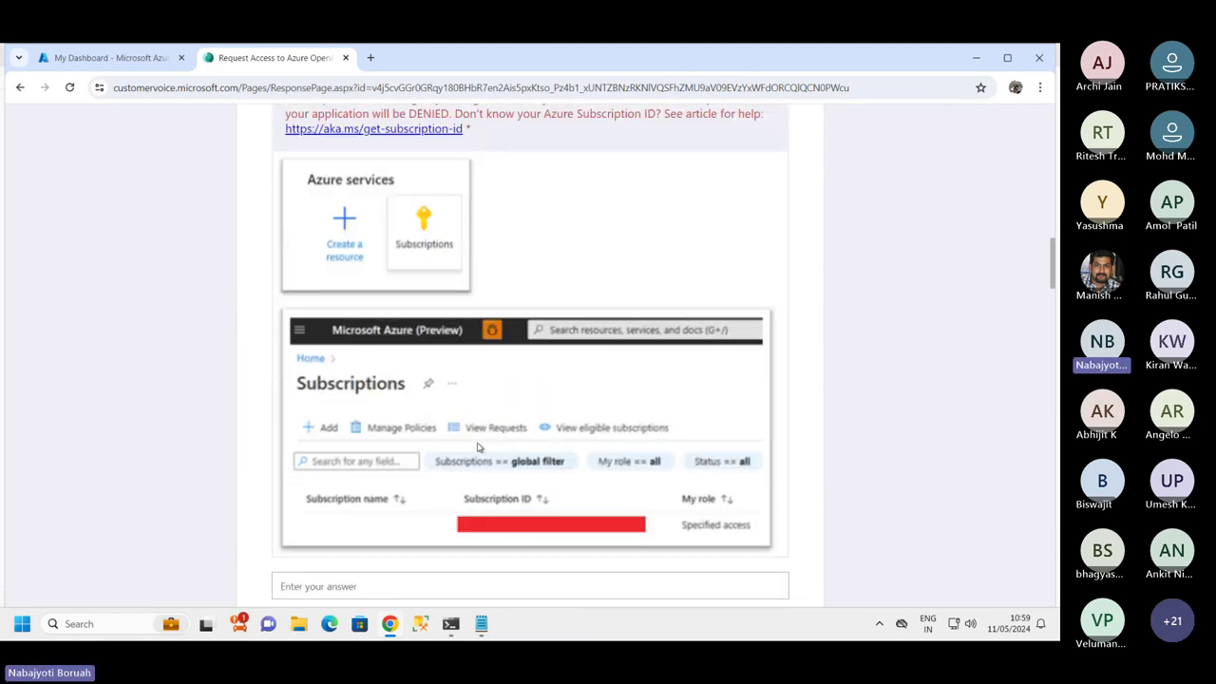
pyautogui.scroll(-2, 481, 447)
pyautogui.click(315, 448)
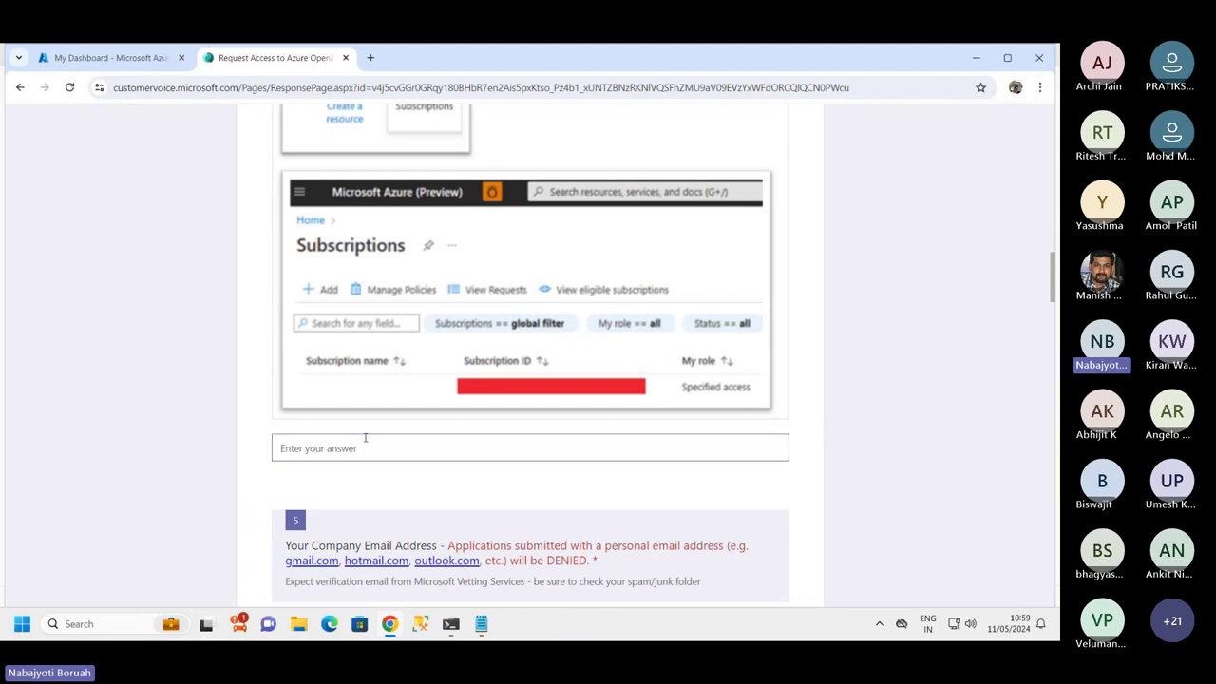
pyautogui.scroll(4, 372, 424)
pyautogui.scroll(-7, 435, 416)
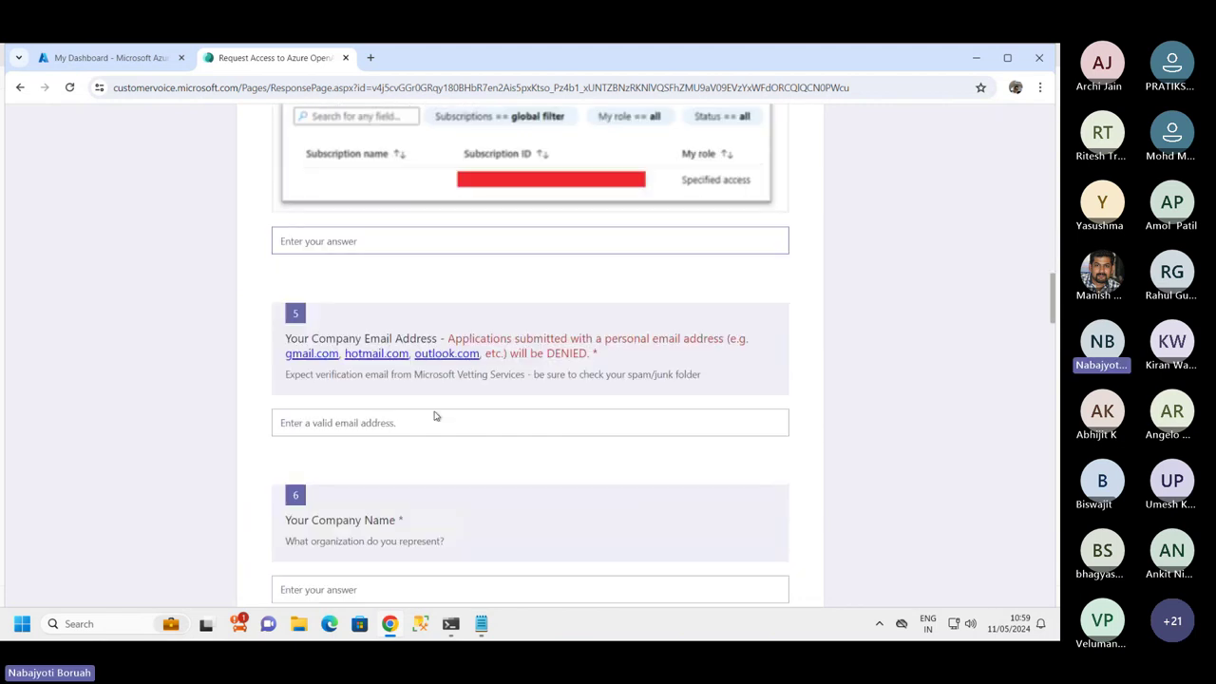
pyautogui.scroll(-15, 435, 416)
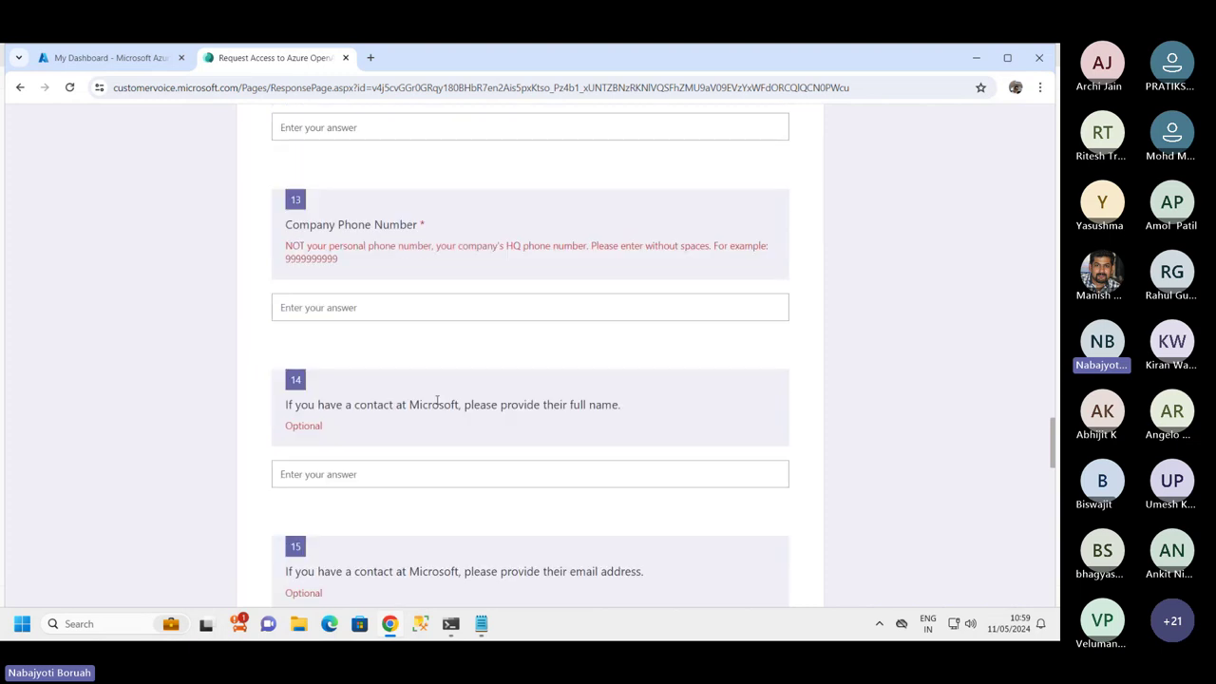
# - In question 17, select all four features: GPT-3.5/GPT-4/Embeddings models, DALL-E 2 and/or 3, OpenAI Whisper model, and GPT-4 Turbo with Vision
pyautogui.scroll(-10, 437, 400)
pyautogui.scroll(2, 353, 372)
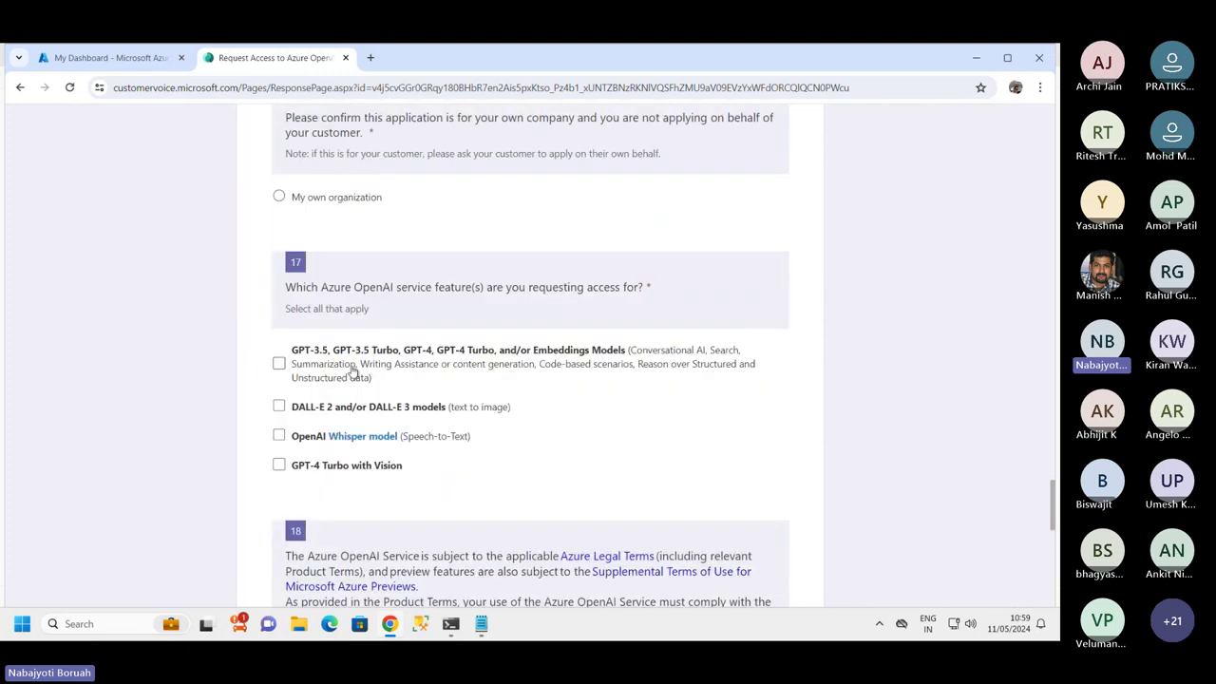
pyautogui.click(302, 364)
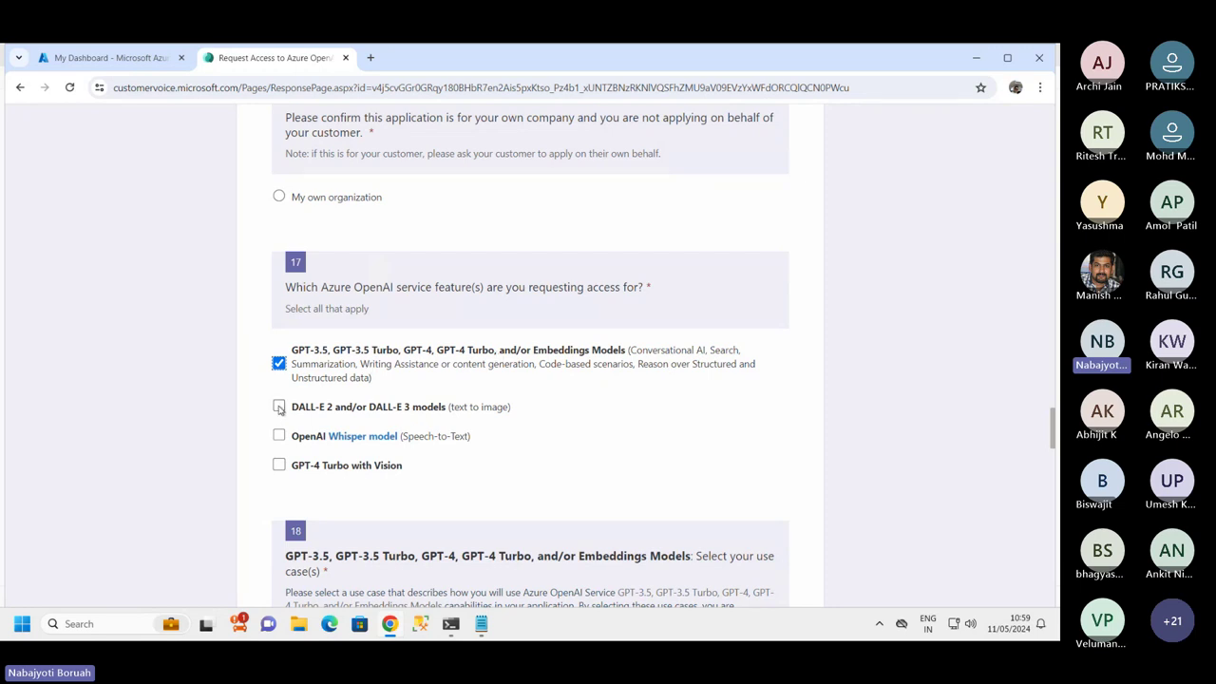
pyautogui.click(279, 406)
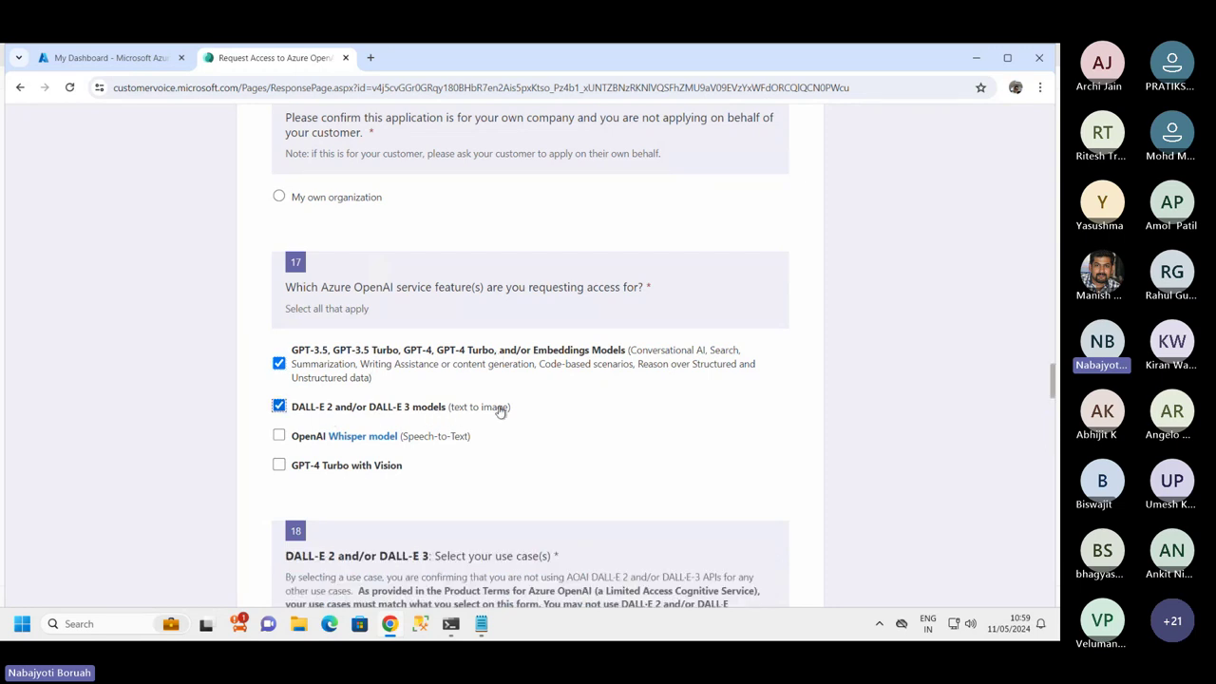
pyautogui.click(280, 438)
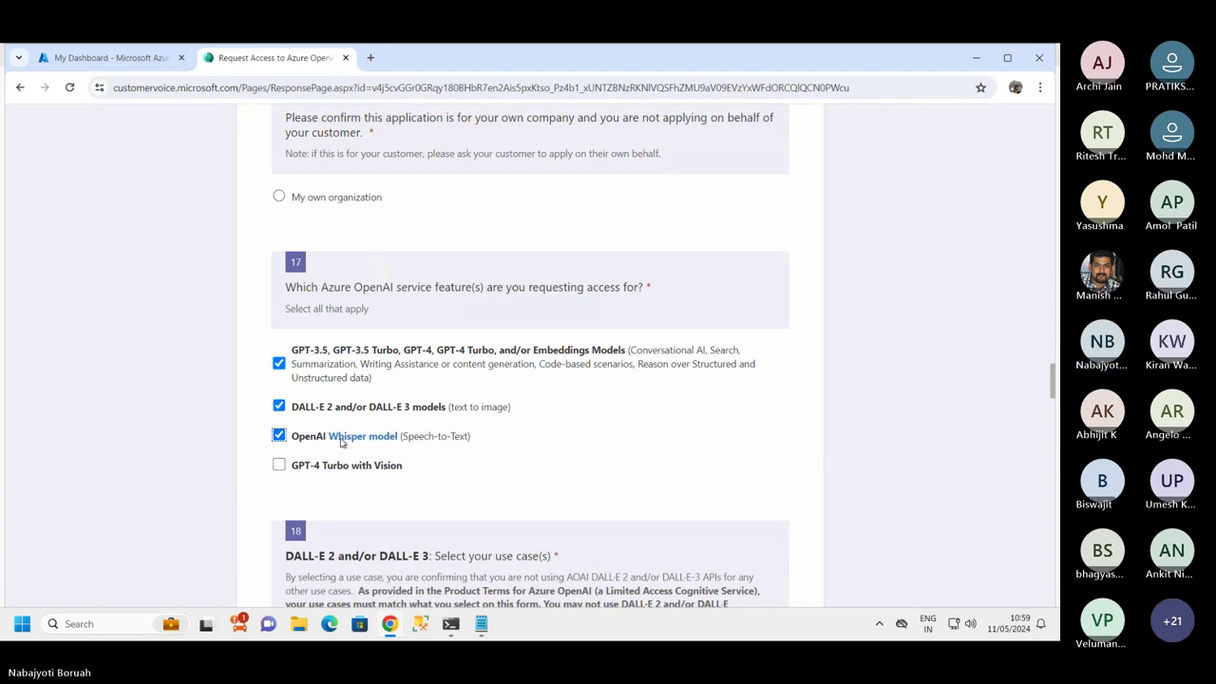
pyautogui.click(278, 464)
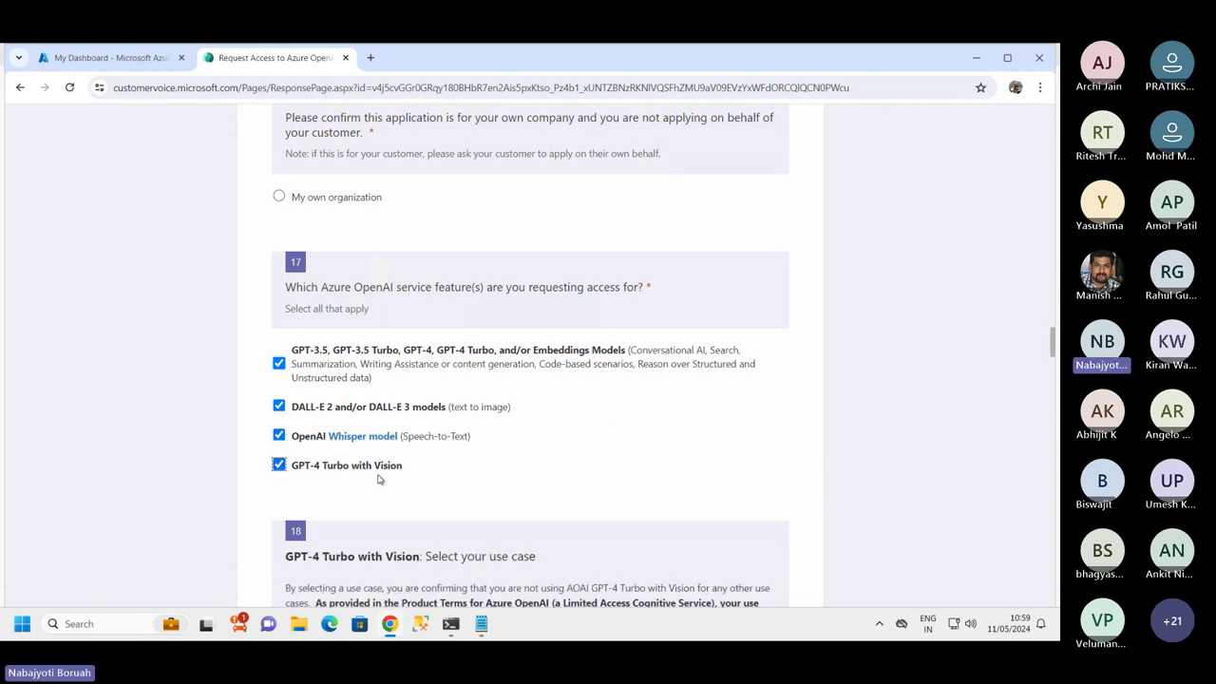
# - Examine question 18's GPT-4 Turbo with Vision use cases, including the product terms and the user type definitions
pyautogui.scroll(-2, 378, 479)
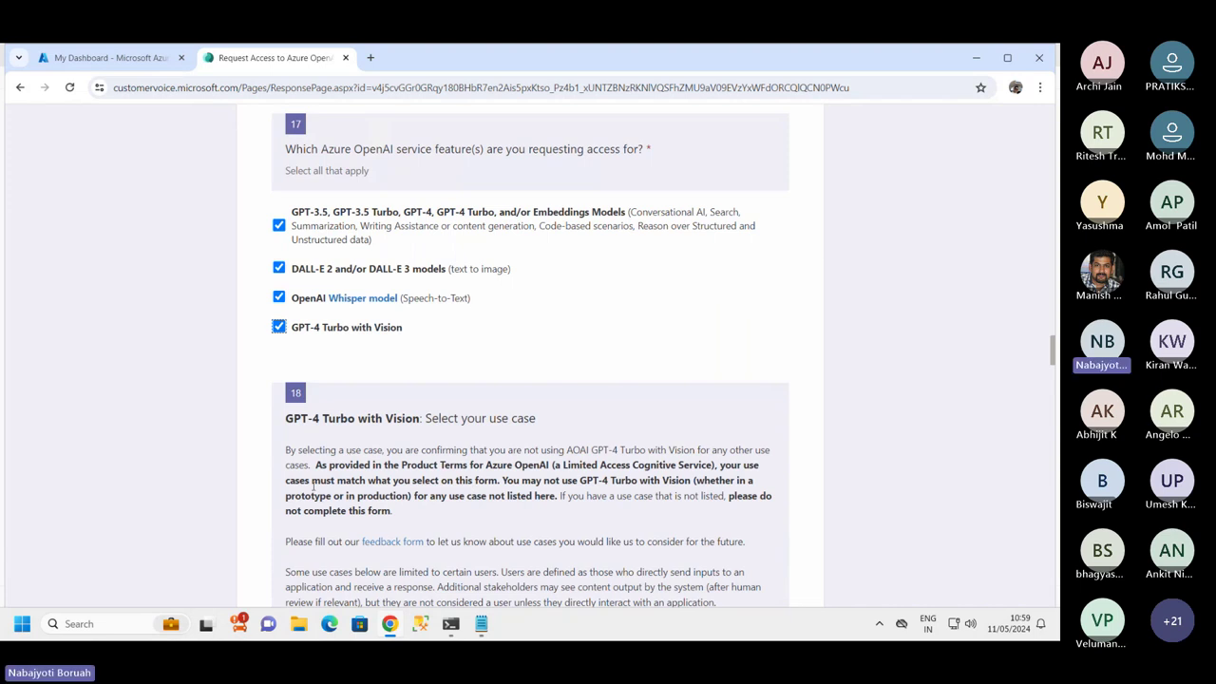
pyautogui.scroll(-3, 443, 466)
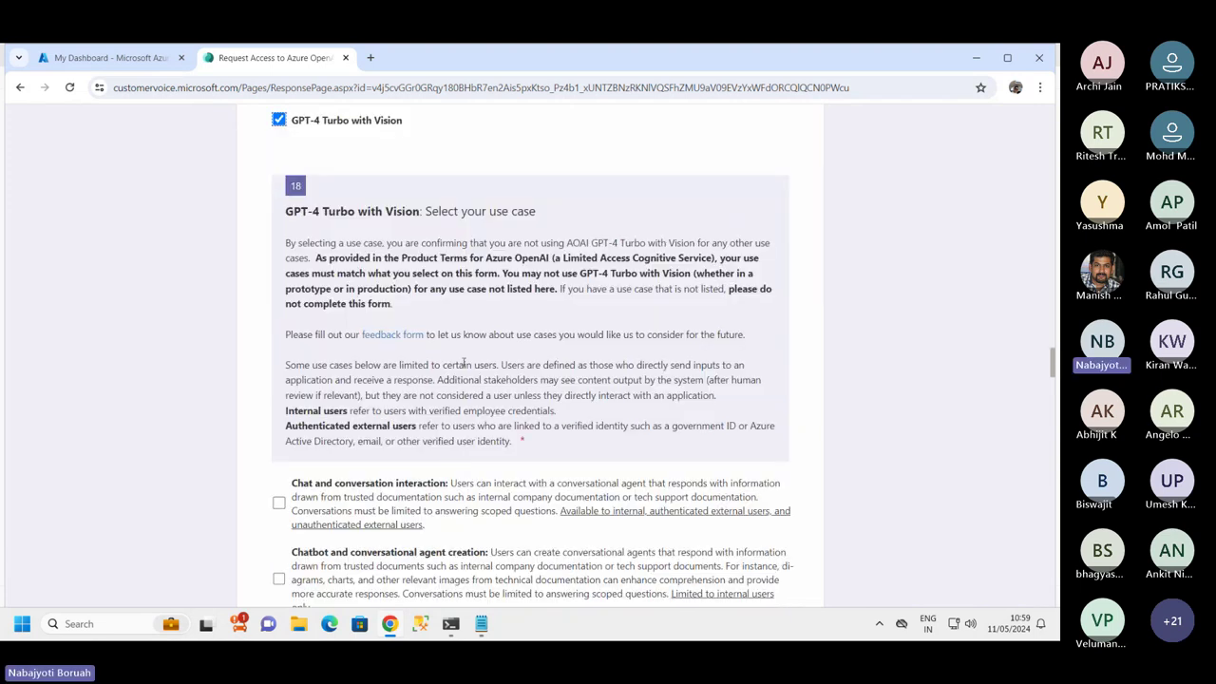
pyautogui.moveTo(289, 365); pyautogui.dragTo(549, 443)
pyautogui.scroll(-1, 361, 427)
pyautogui.scroll(-2, 360, 426)
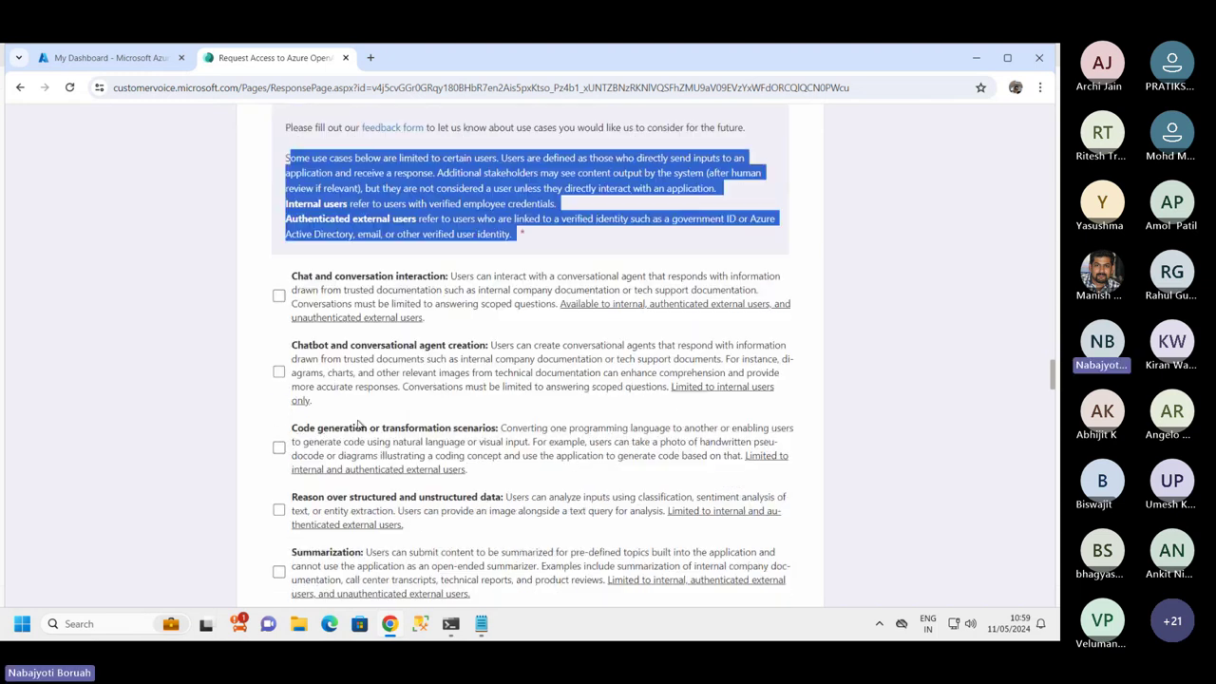
pyautogui.scroll(5, 303, 361)
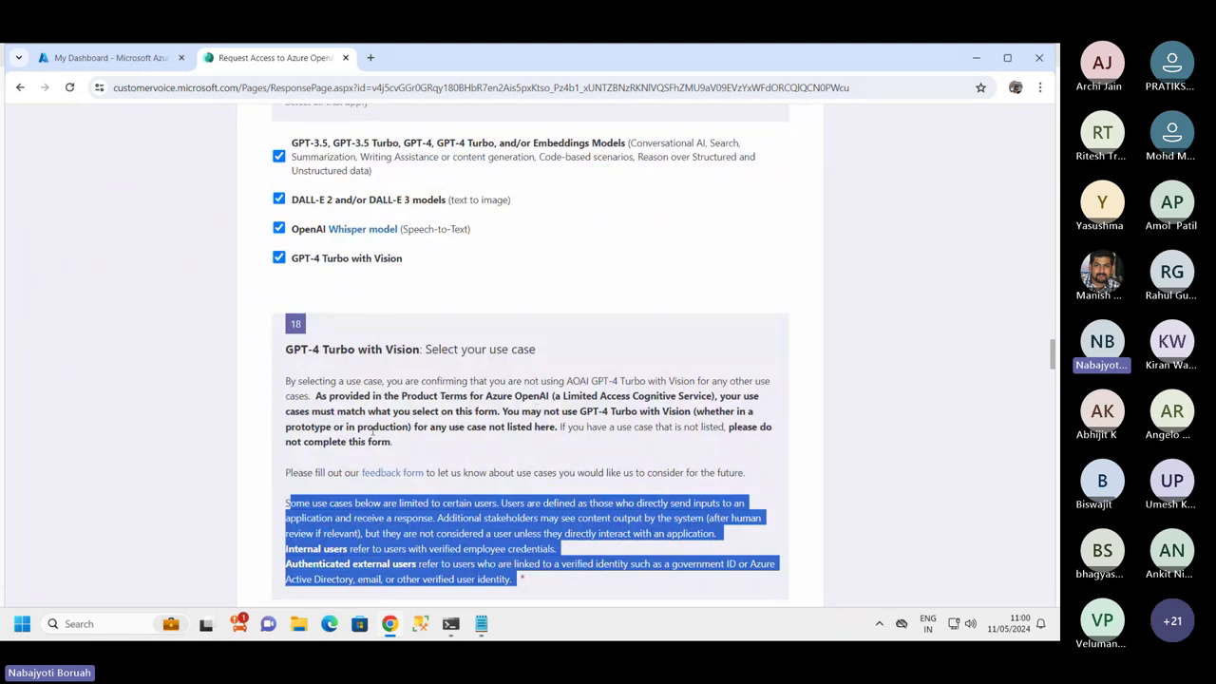
pyautogui.moveTo(346, 396); pyautogui.dragTo(705, 440)
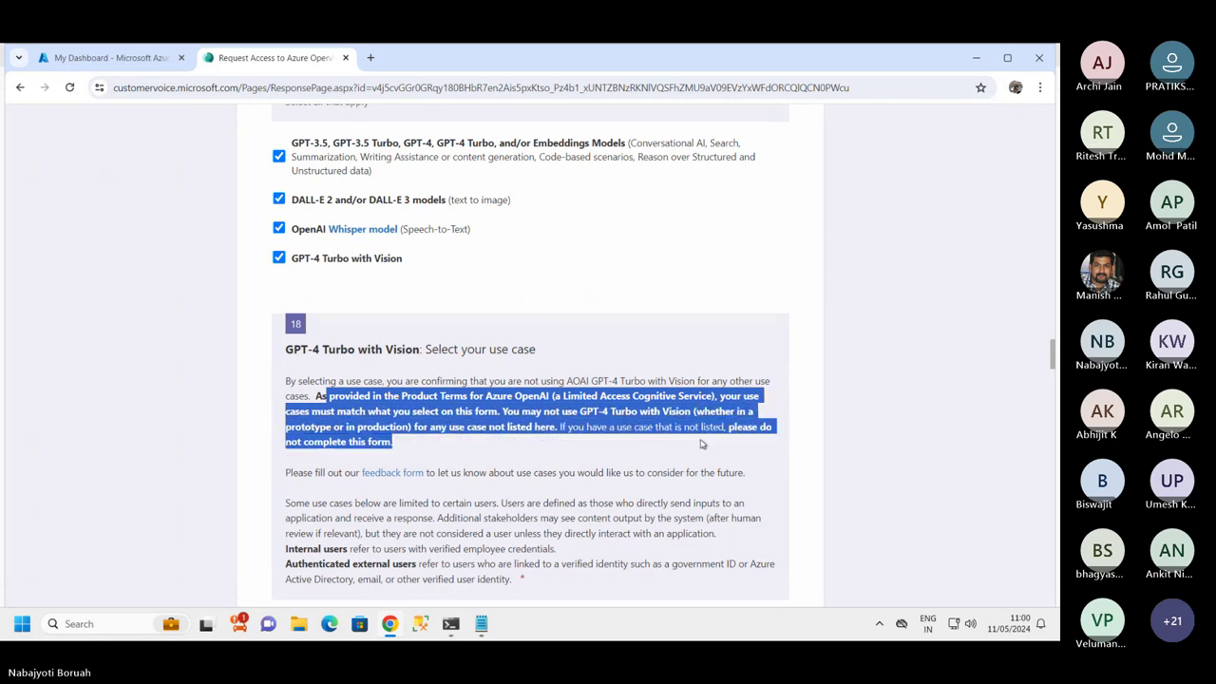
pyautogui.click(457, 385)
pyautogui.scroll(4, 413, 351)
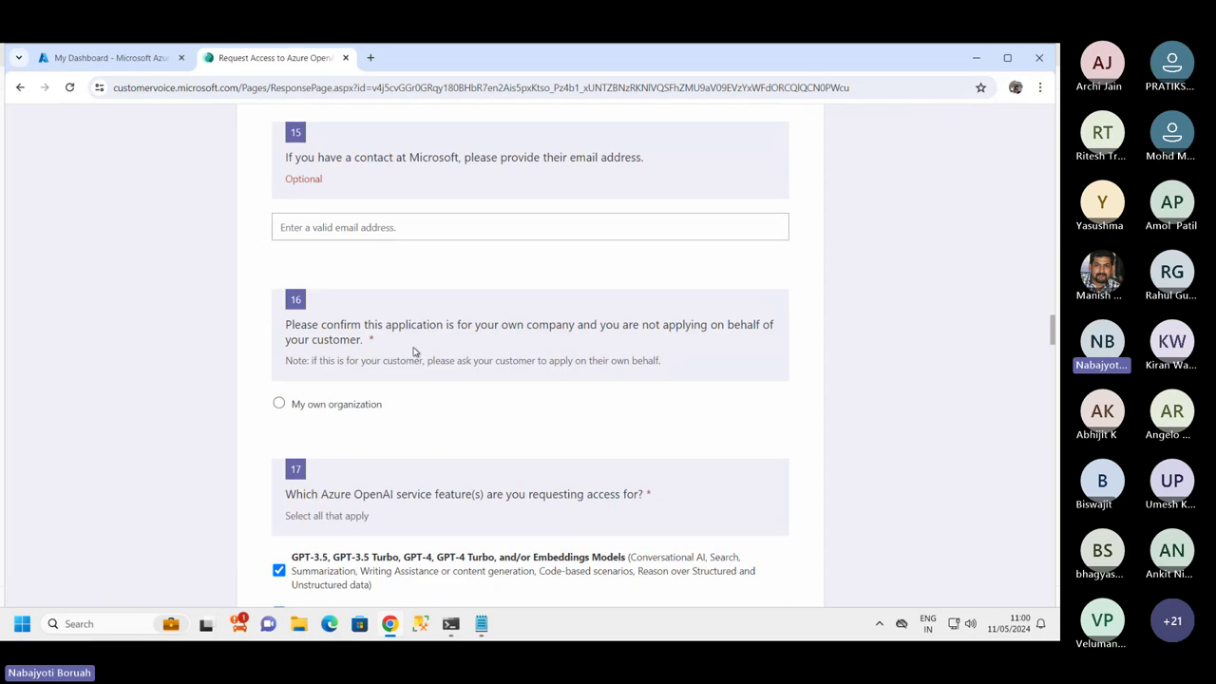
# - Go back to the Azure portal and open the Subscriptions list to check where the subscription ID is shown
pyautogui.click(118, 61)
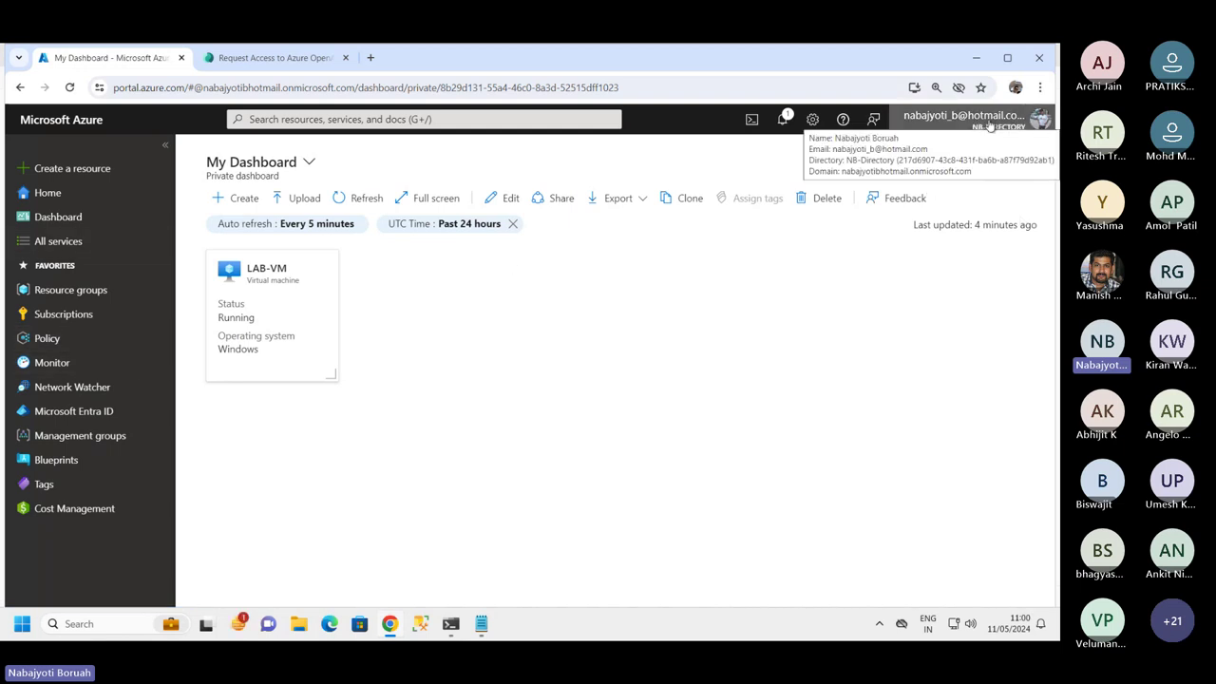
pyautogui.moveTo(84, 314); pyautogui.dragTo(314, 339)
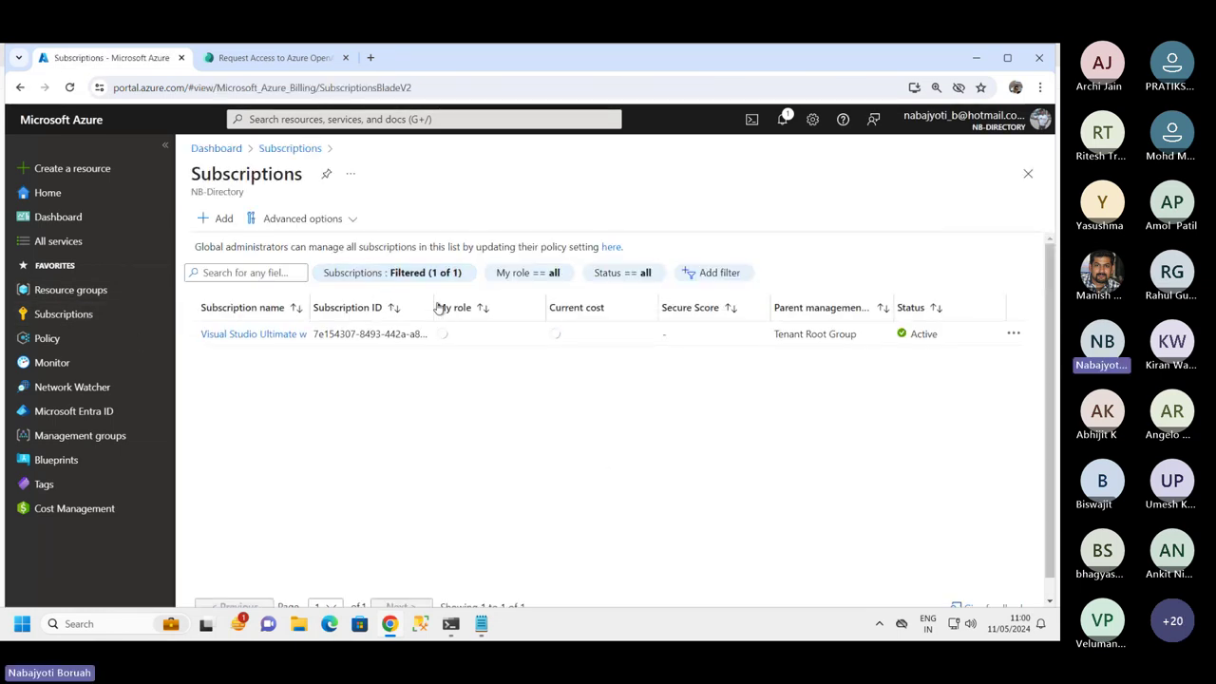
pyautogui.moveTo(434, 307); pyautogui.dragTo(527, 327)
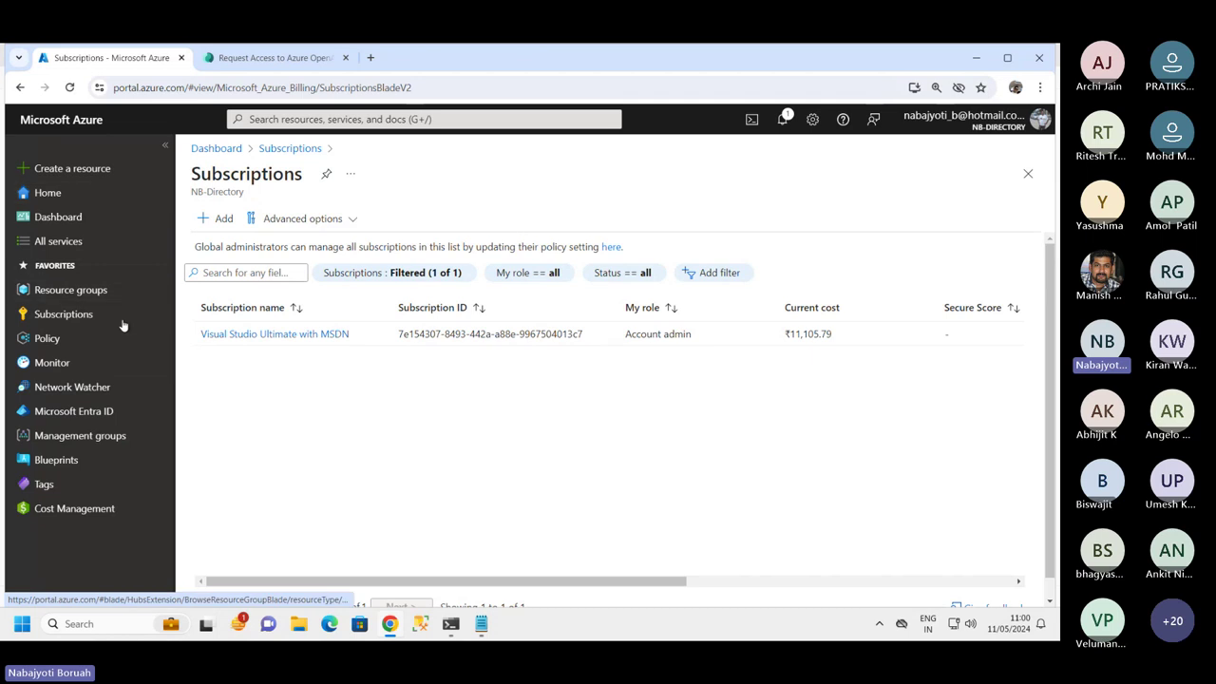
# - Open Azure AI services from the AI + machine learning category of All services, with the portal's side navigation collapsed
pyautogui.click(66, 243)
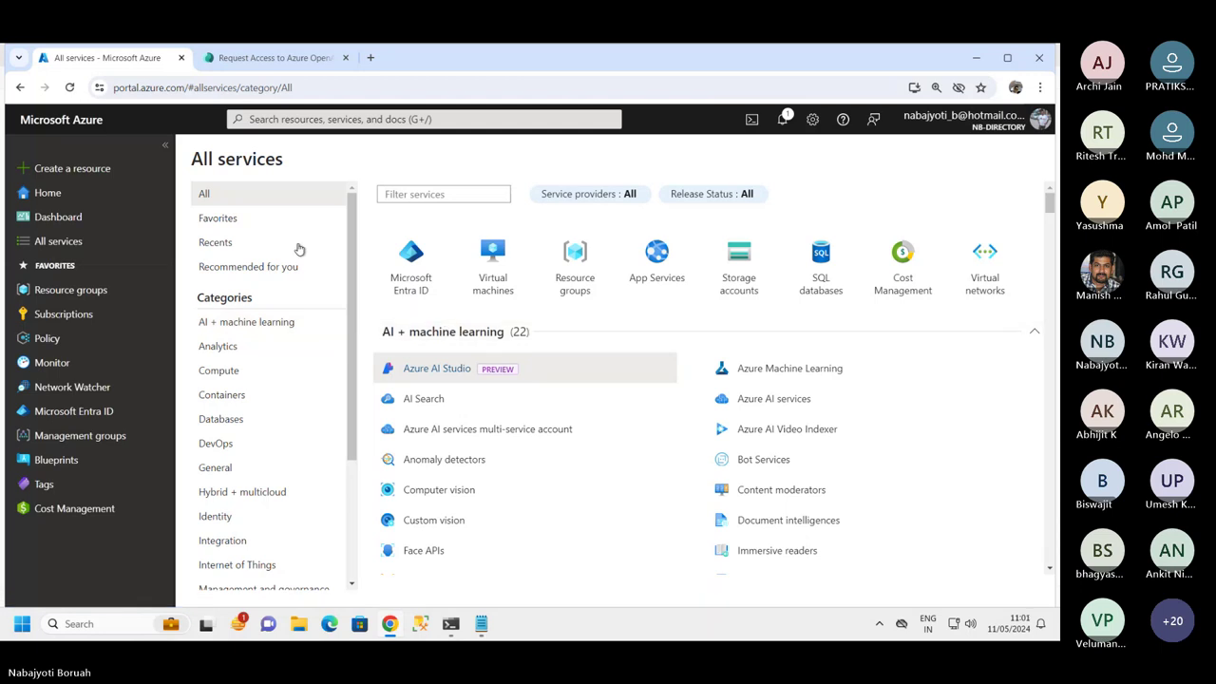
pyautogui.click(289, 322)
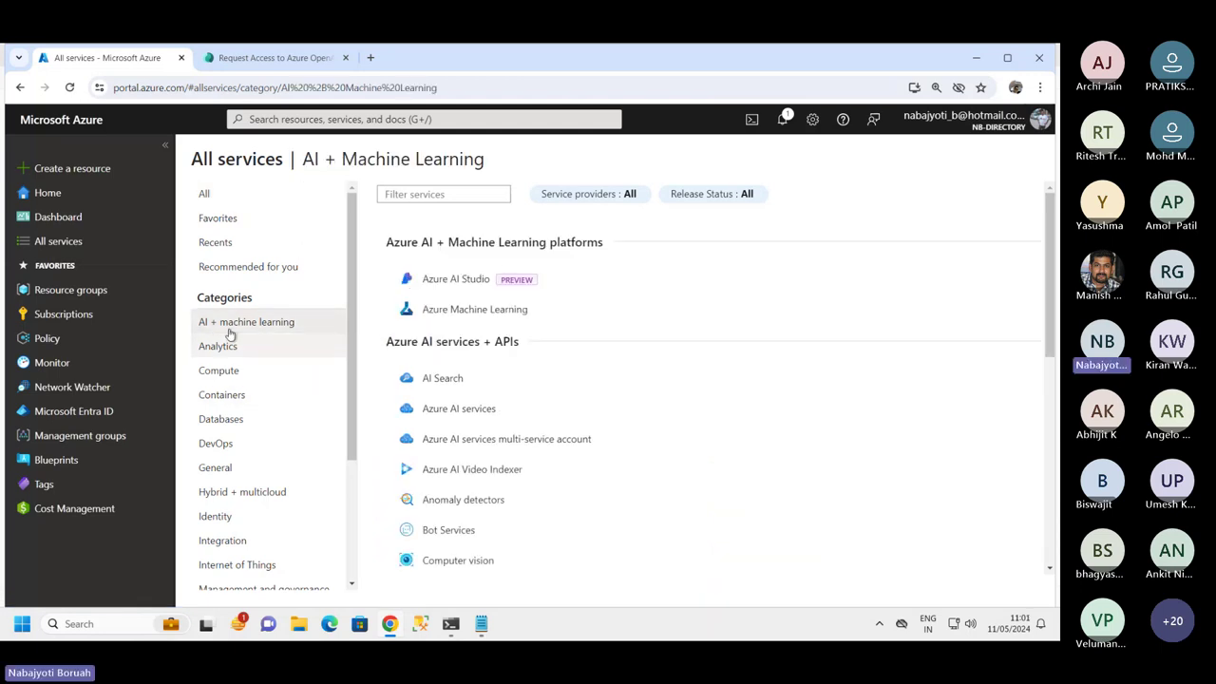
pyautogui.click(165, 146)
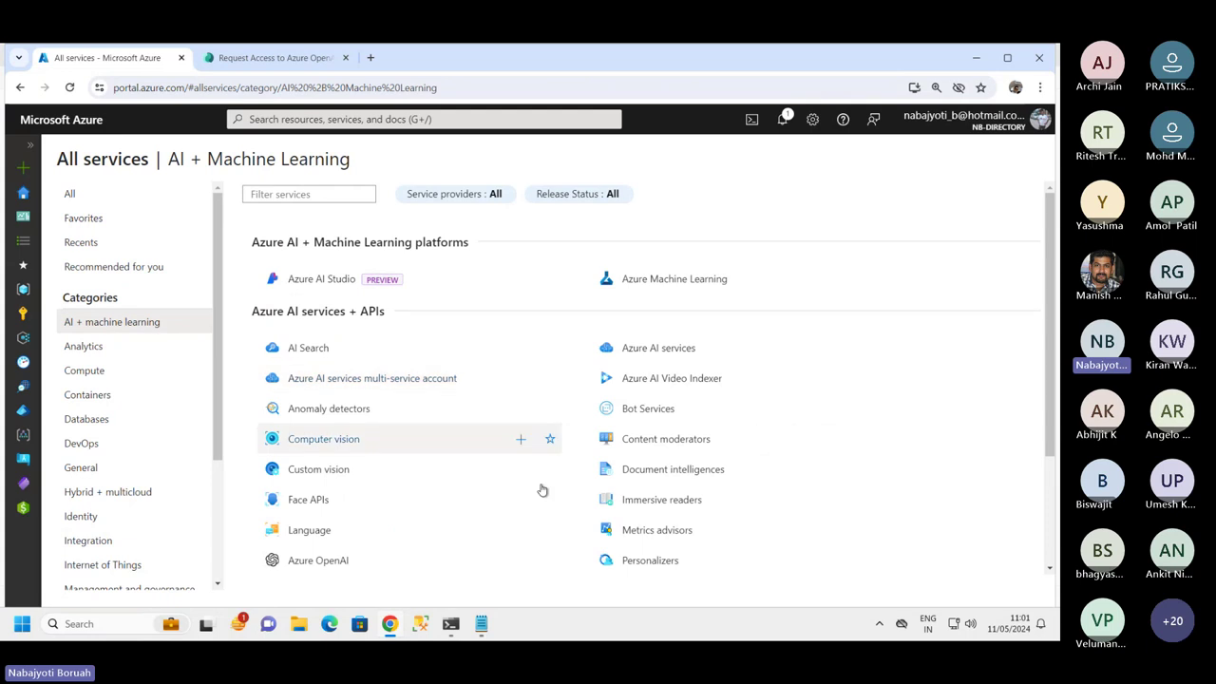
pyautogui.click(638, 350)
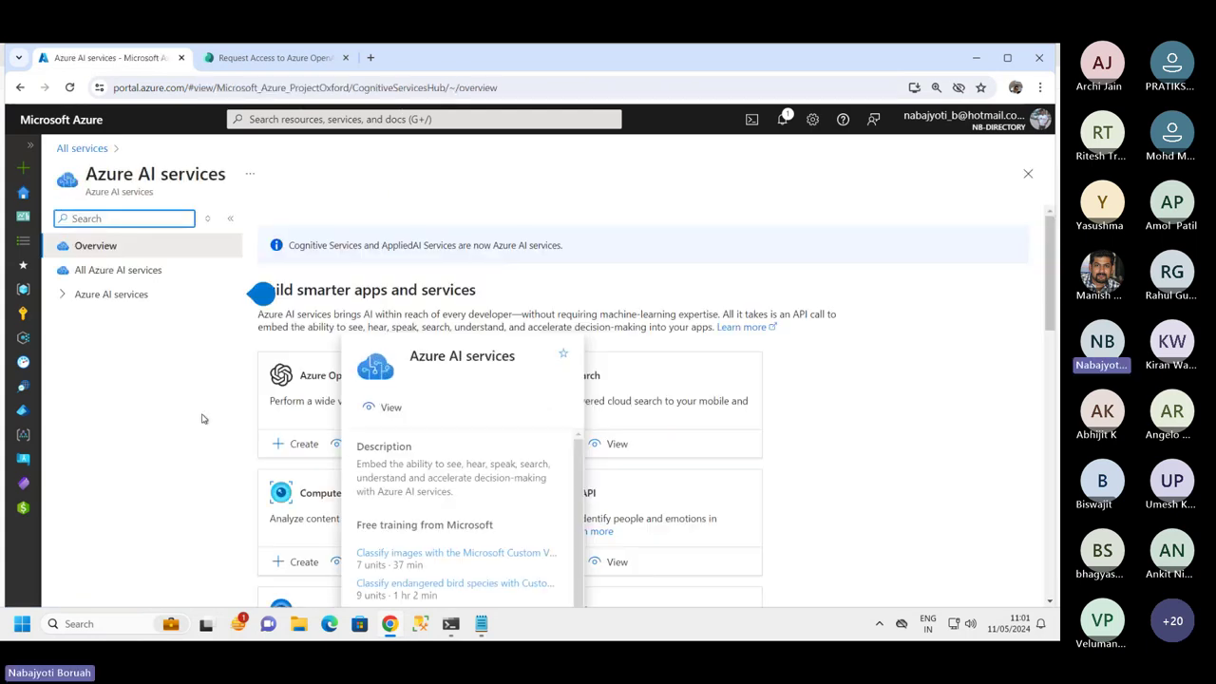
# - Review the services offered on the Azure AI services overview and start creating an Azure OpenAI account
pyautogui.scroll(-3, 830, 355)
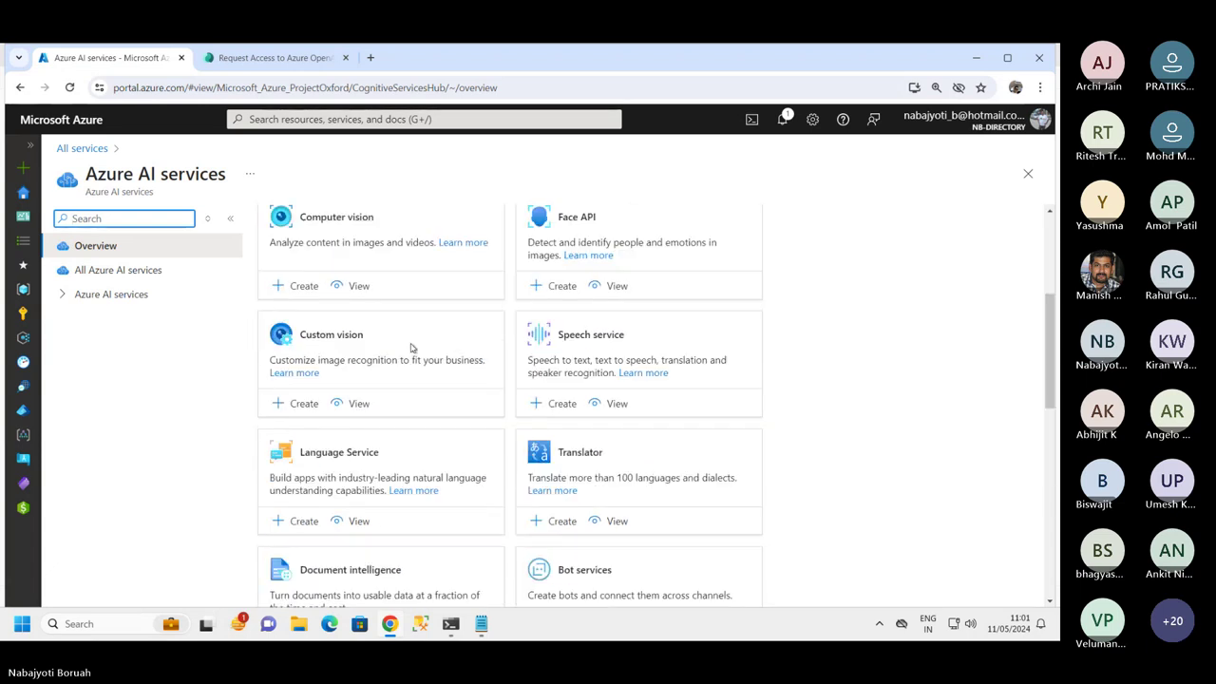
pyautogui.scroll(3, 408, 347)
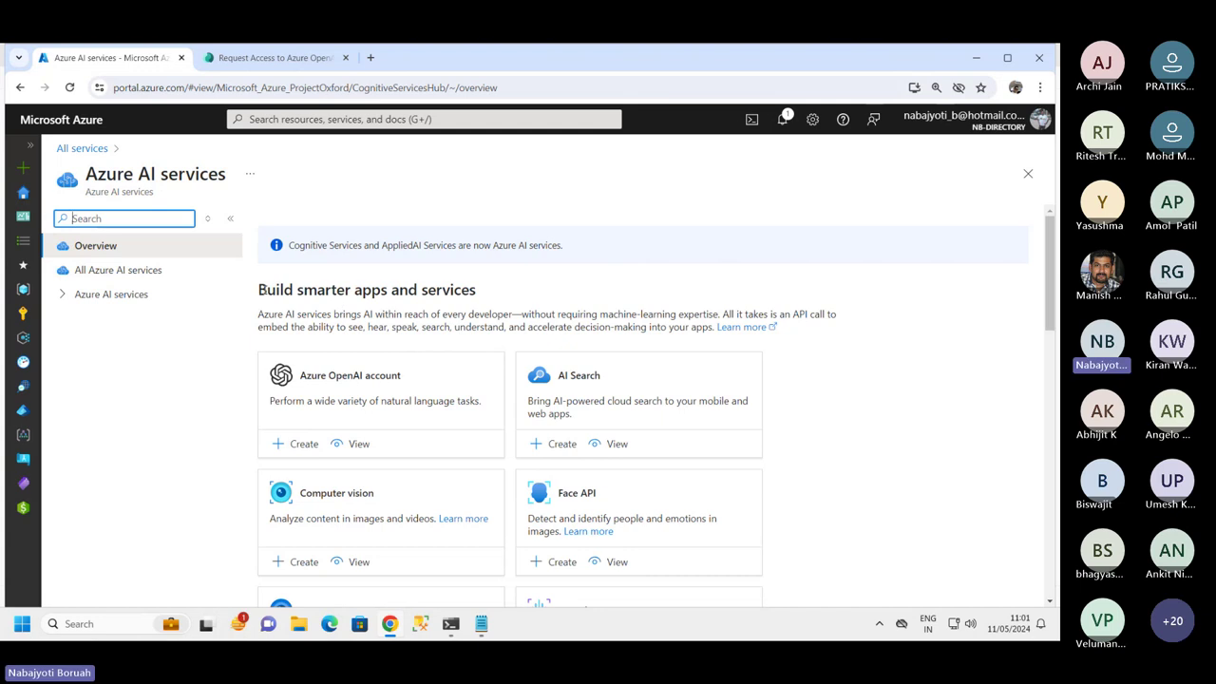
pyautogui.moveTo(266, 290); pyautogui.dragTo(482, 290)
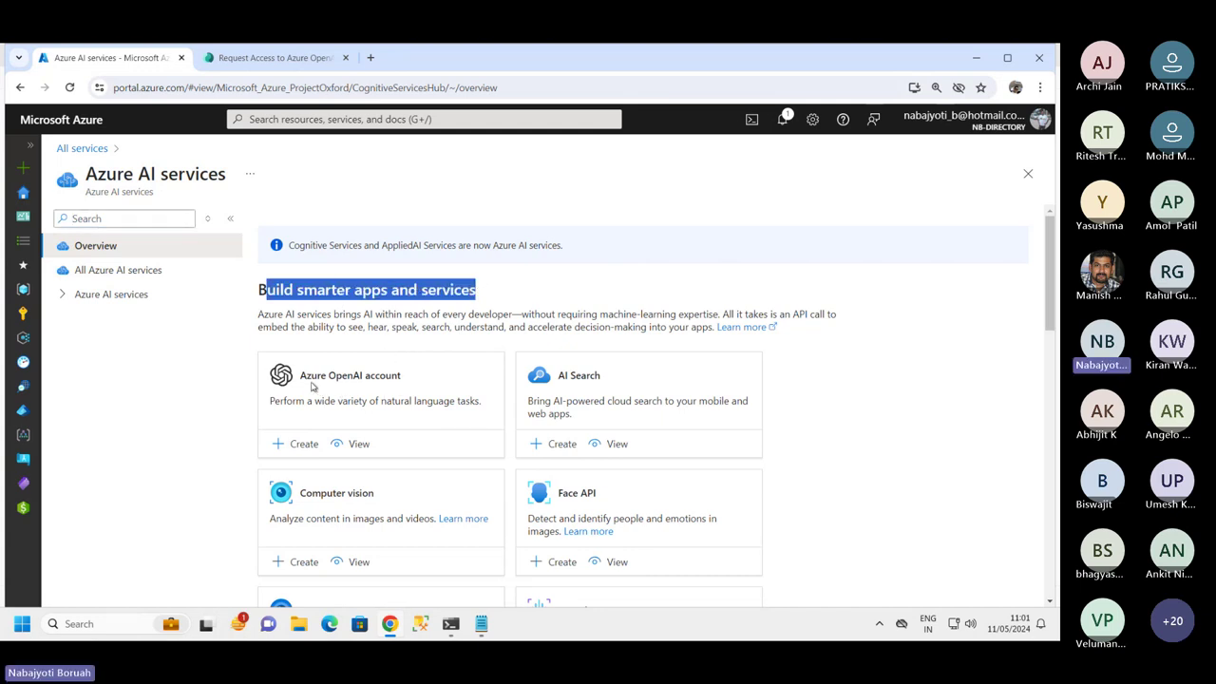
pyautogui.moveTo(311, 384); pyautogui.dragTo(408, 379)
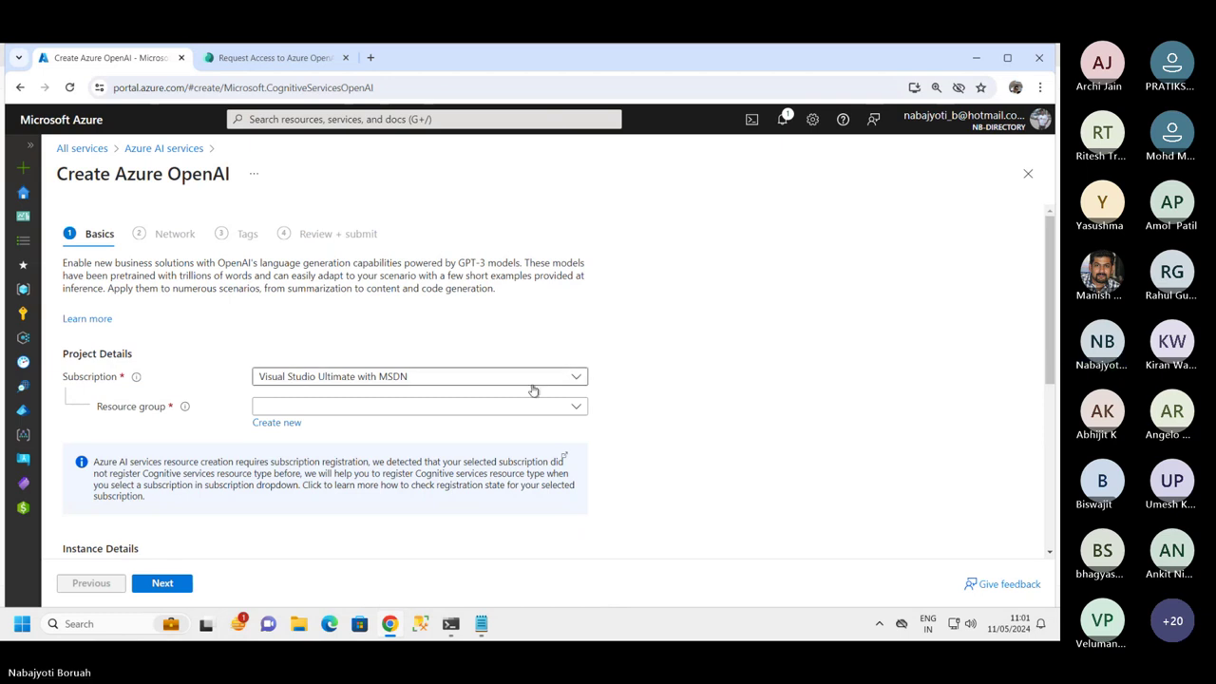
# - Create a new resource group named demo-ai-rg for the Azure OpenAI resource
pyautogui.click(258, 423)
pyautogui.write('de')
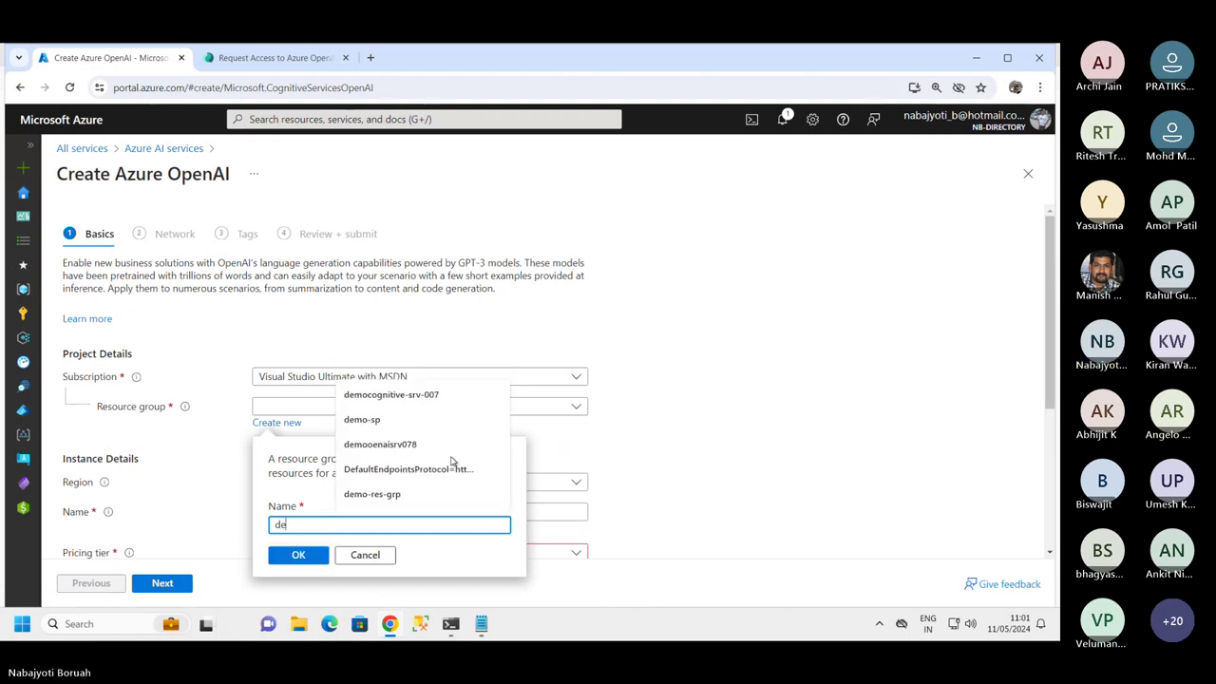
pyautogui.write('mo-a')
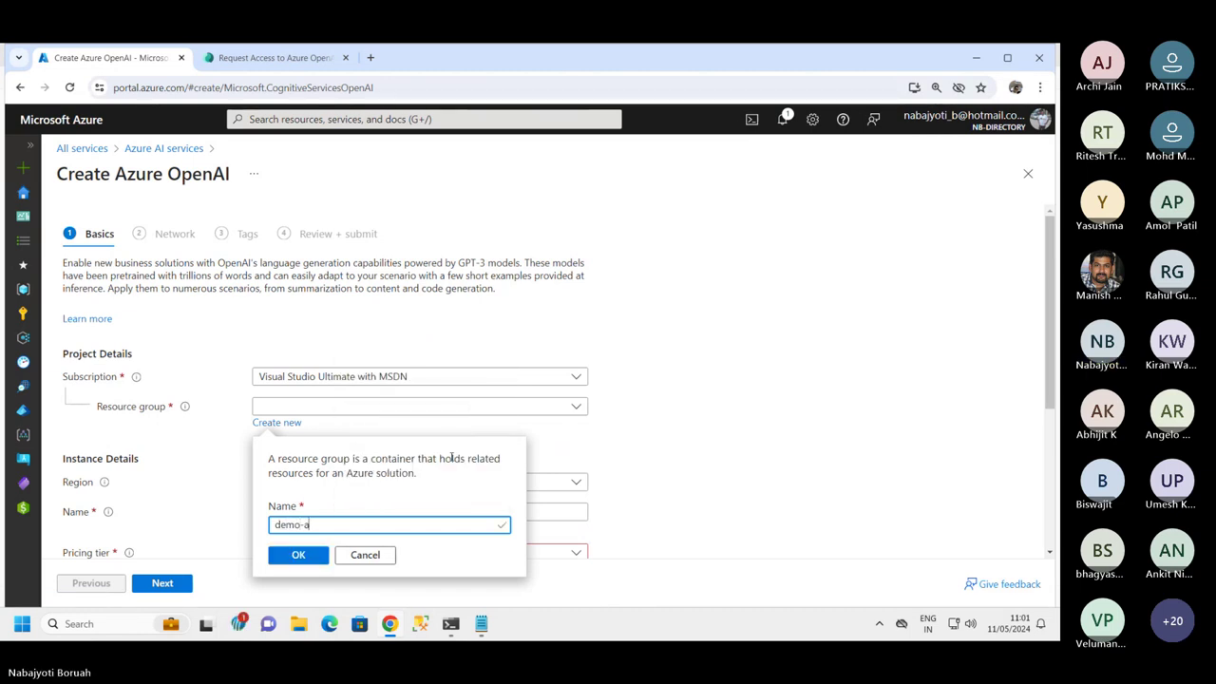
pyautogui.write('i-rg')
pyautogui.click(298, 556)
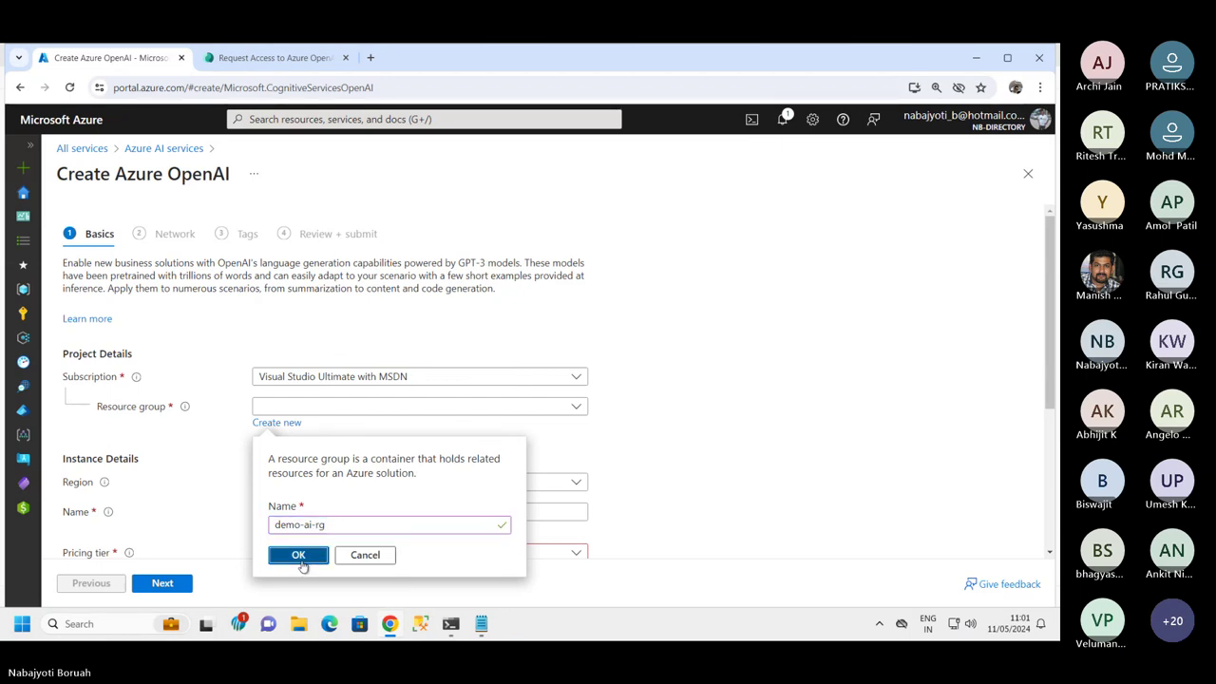
# - Name the Azure OpenAI instance demo-oai-srv and set its pricing tier to Standard S0
pyautogui.scroll(-1, 323, 446)
pyautogui.click(271, 441)
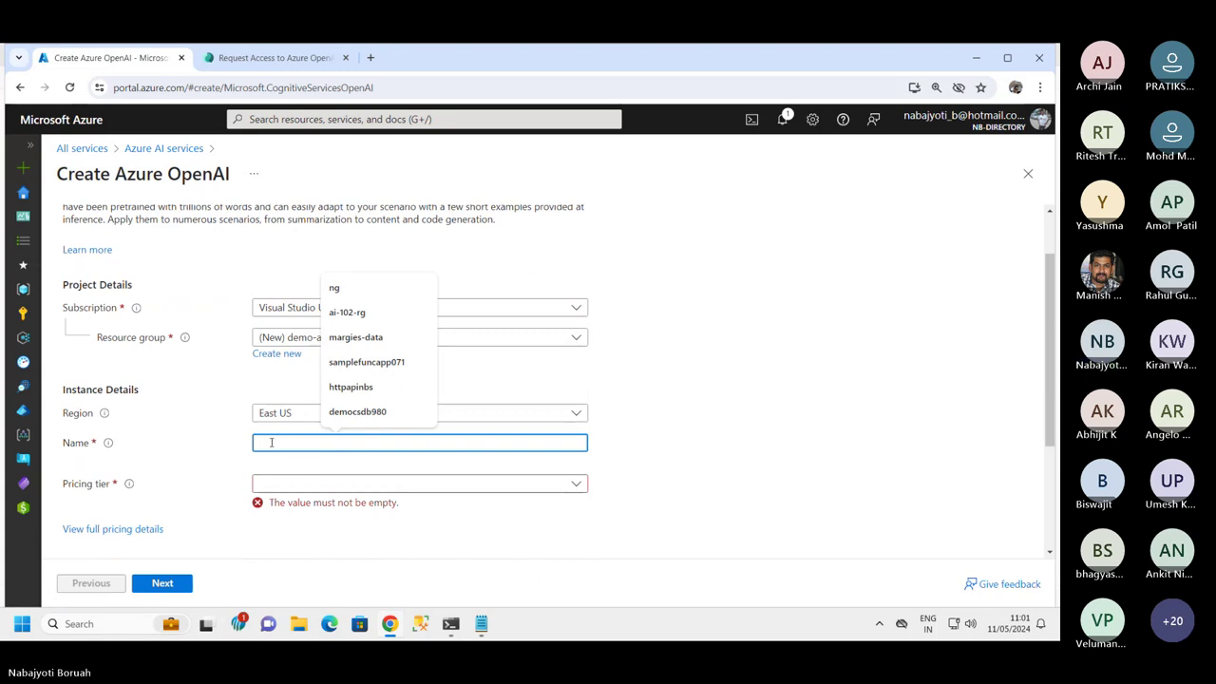
pyautogui.write('demo-o')
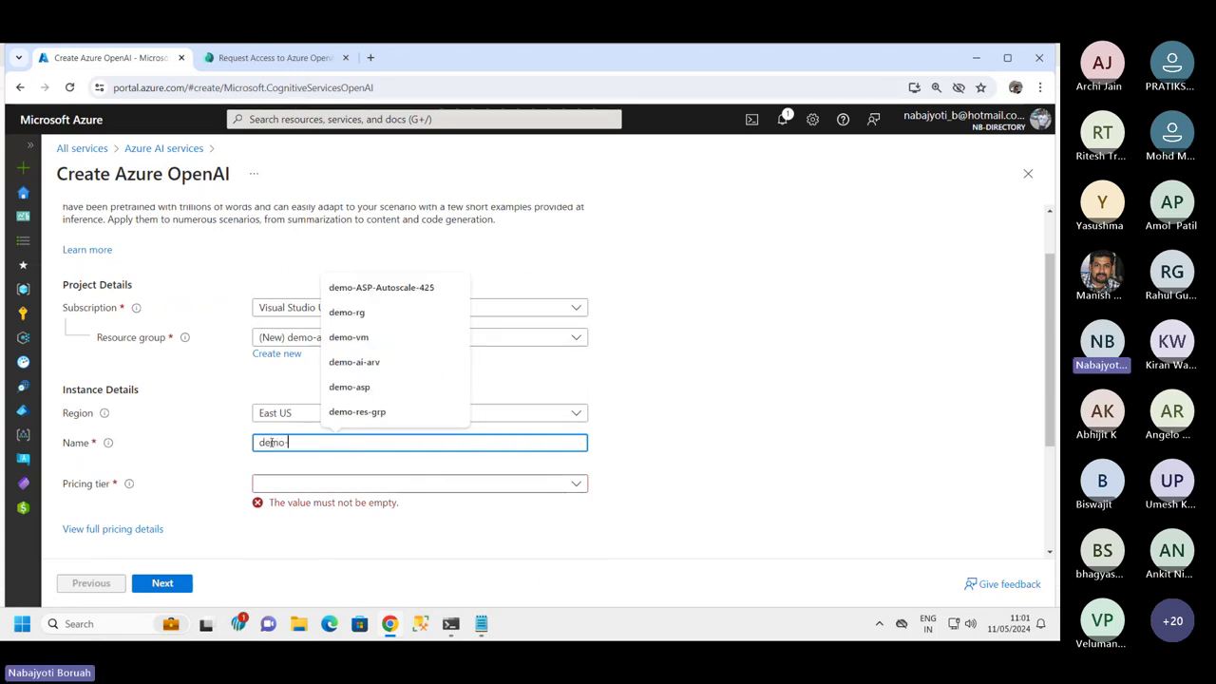
pyautogui.write('ai')
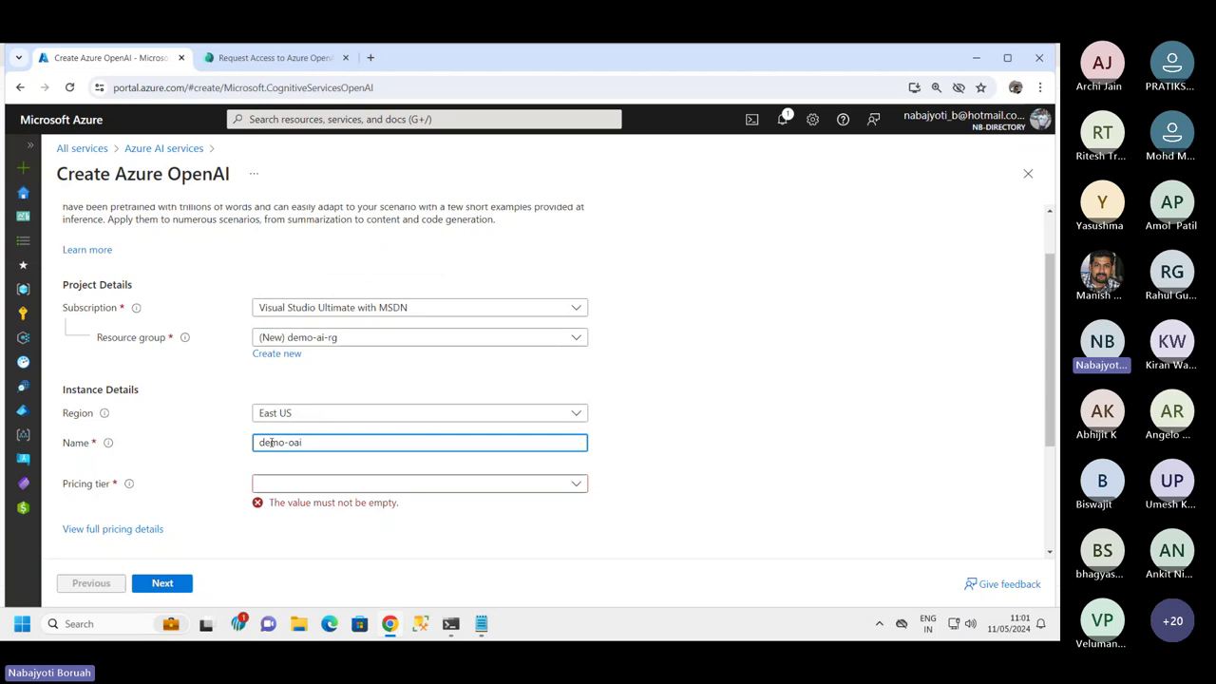
pyautogui.write('-srv')
pyautogui.click(293, 490)
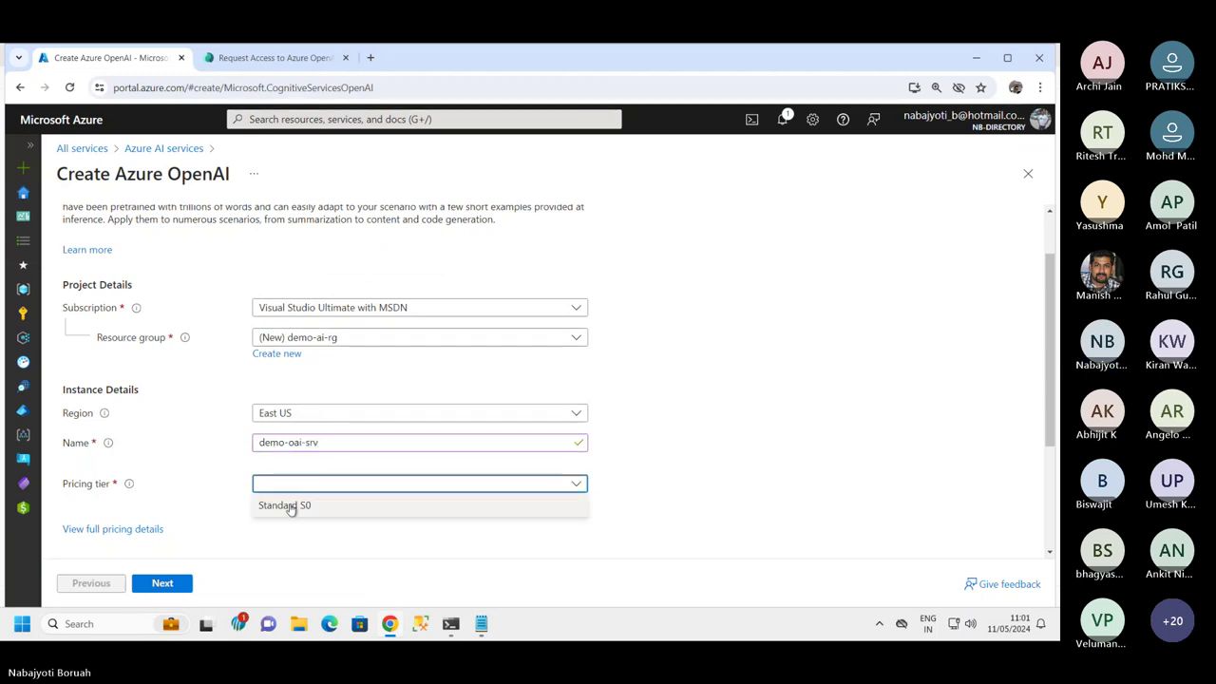
pyautogui.click(286, 500)
pyautogui.scroll(-2, 283, 499)
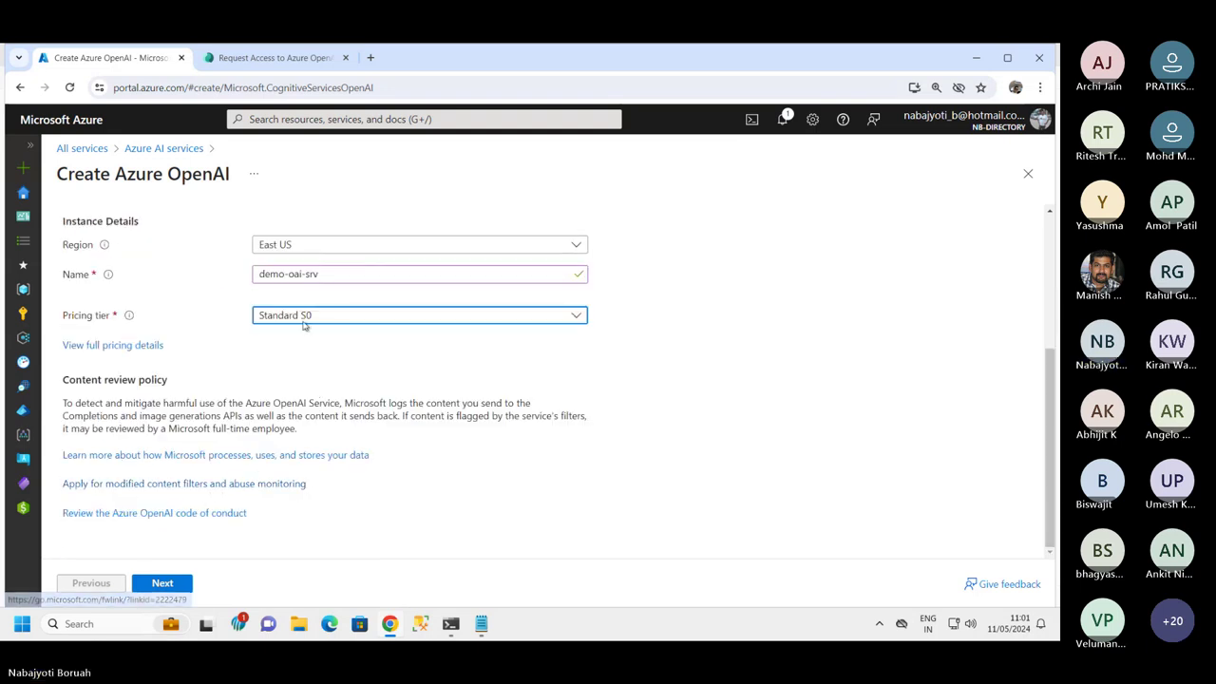
pyautogui.scroll(3, 294, 422)
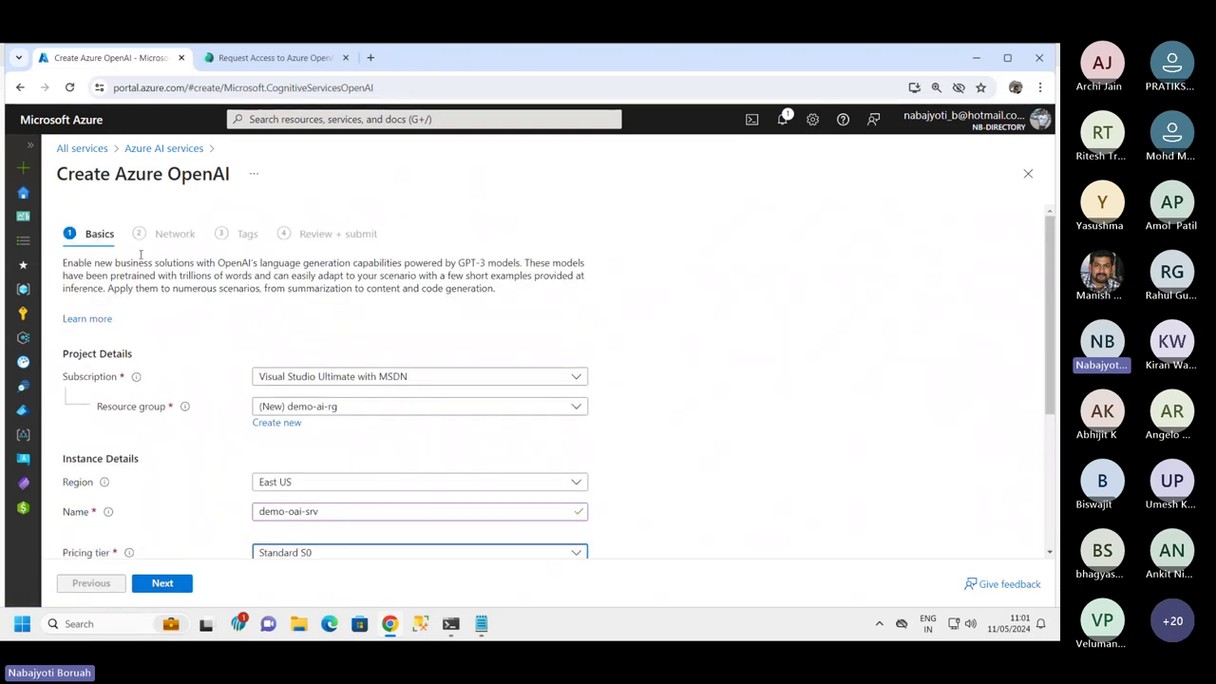
pyautogui.scroll(-3, 214, 377)
# - Accept the default network and tag settings, then submit the Azure OpenAI resource for creation
pyautogui.click(163, 583)
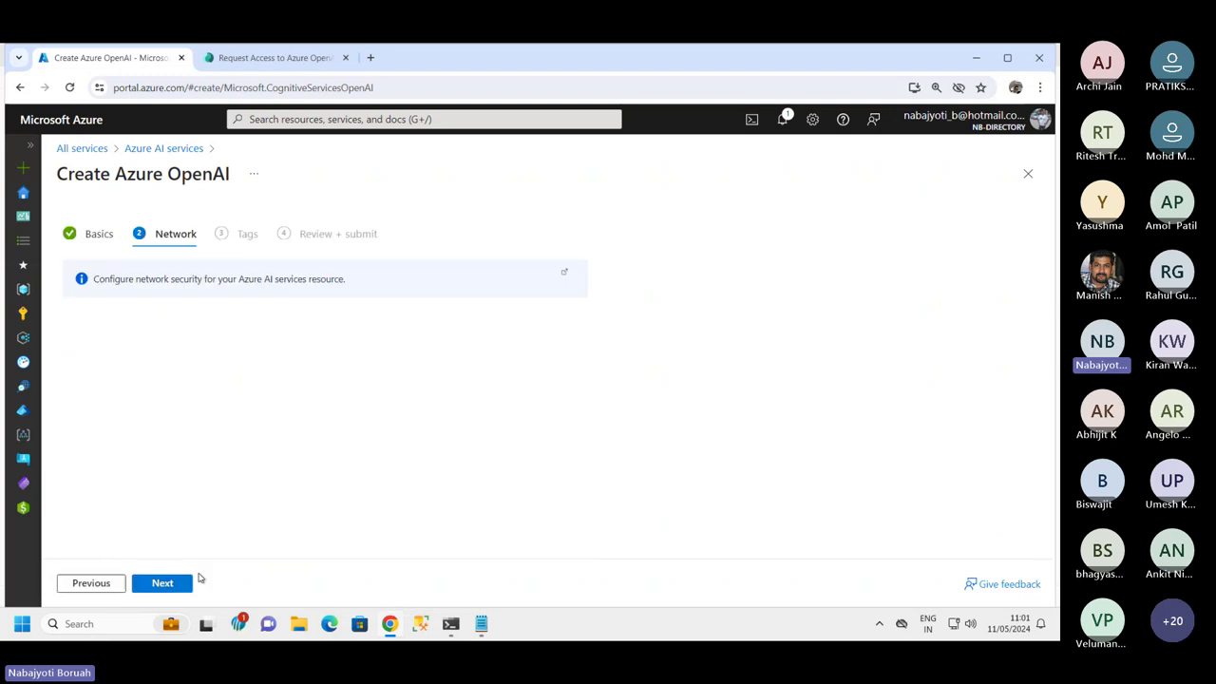
pyautogui.click(175, 586)
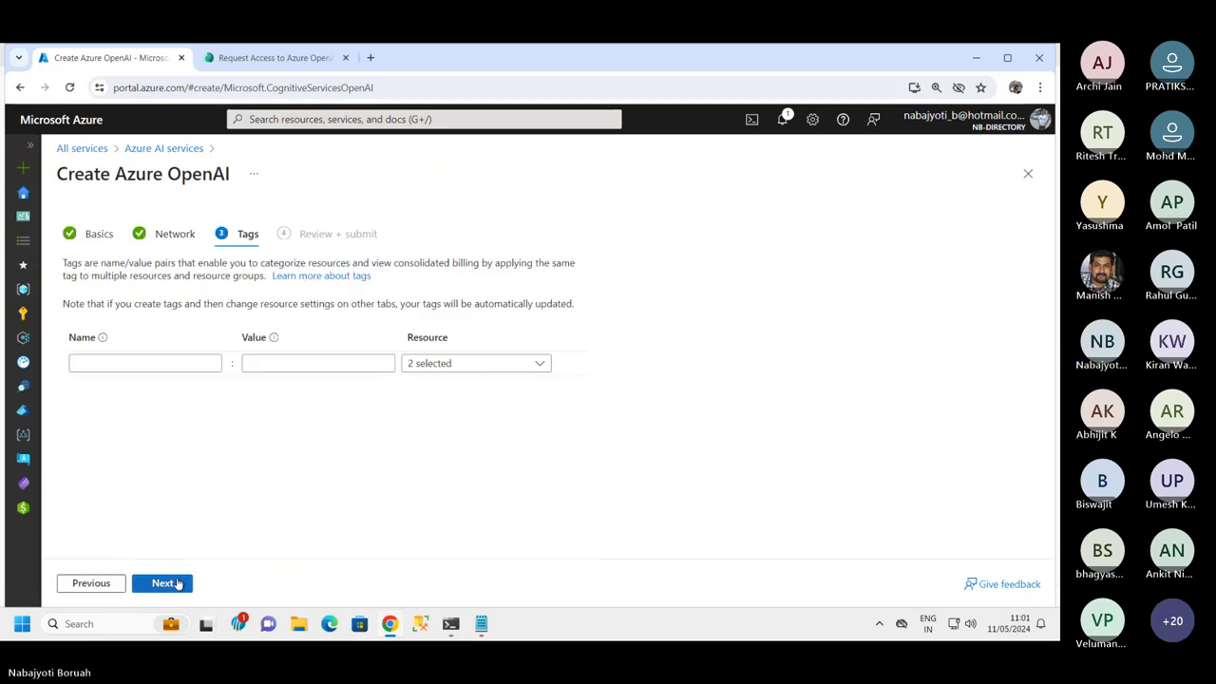
pyautogui.click(168, 583)
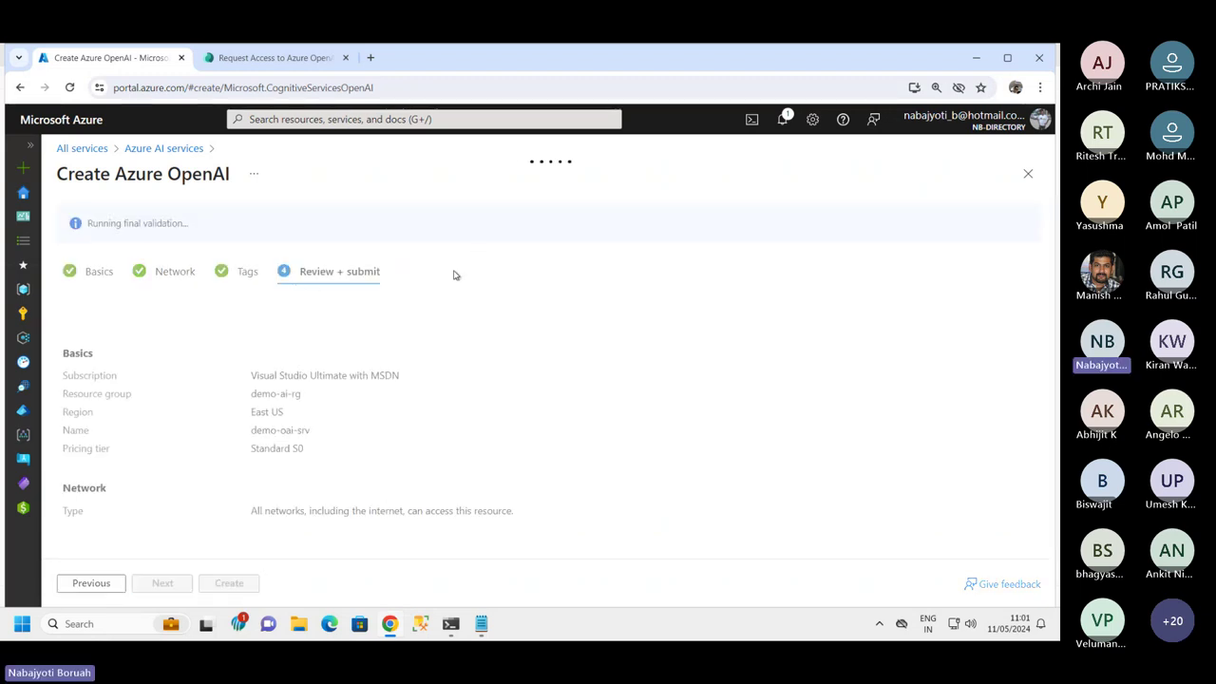
pyautogui.moveTo(70, 172); pyautogui.dragTo(274, 180)
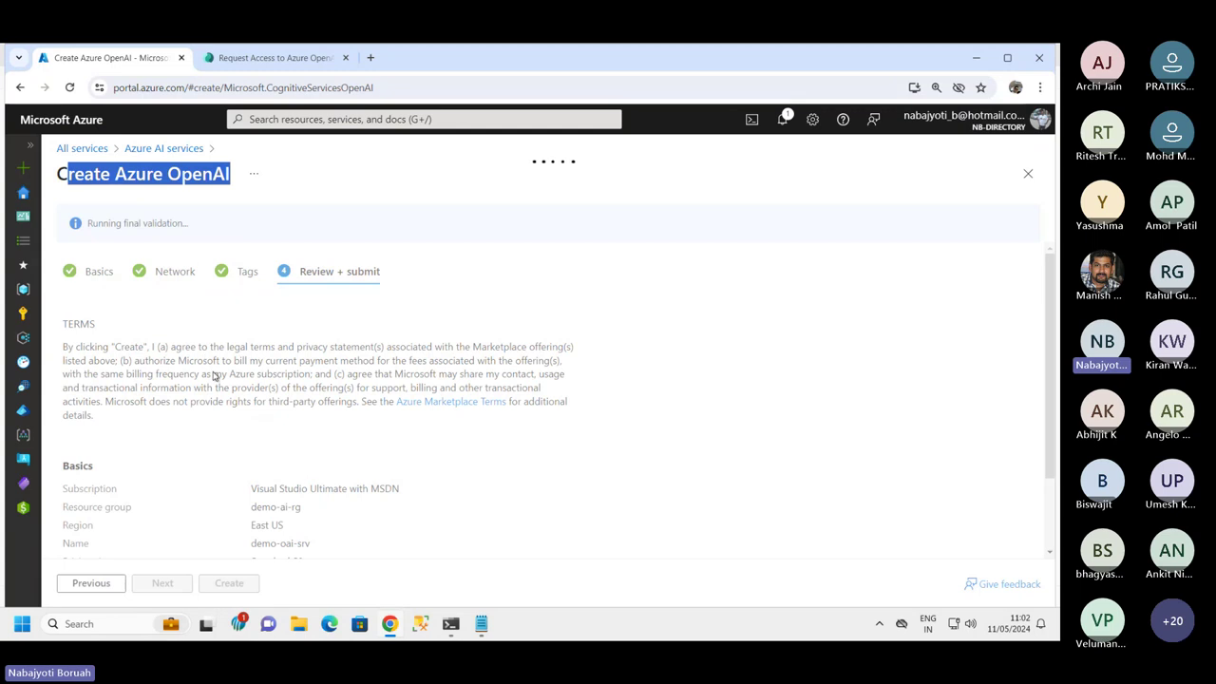
pyautogui.click(236, 583)
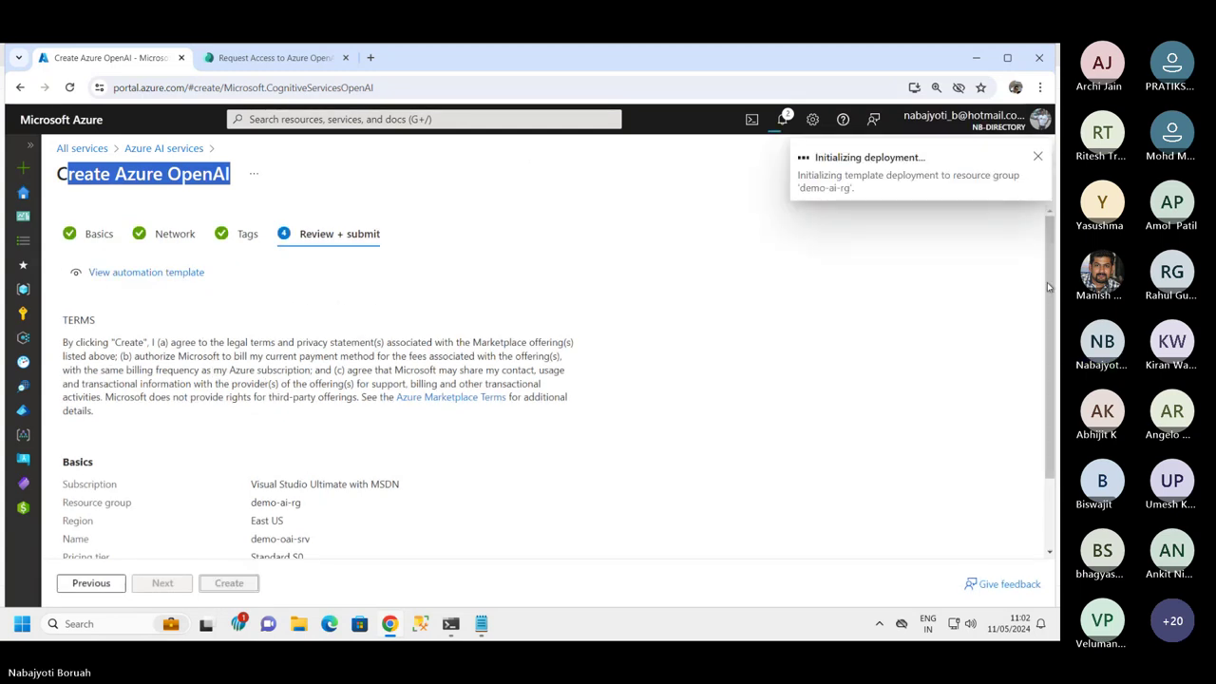
# - Check the deployment's progress in the notifications and on the deployment overview, dismissing the remaining credit notification
pyautogui.click(781, 119)
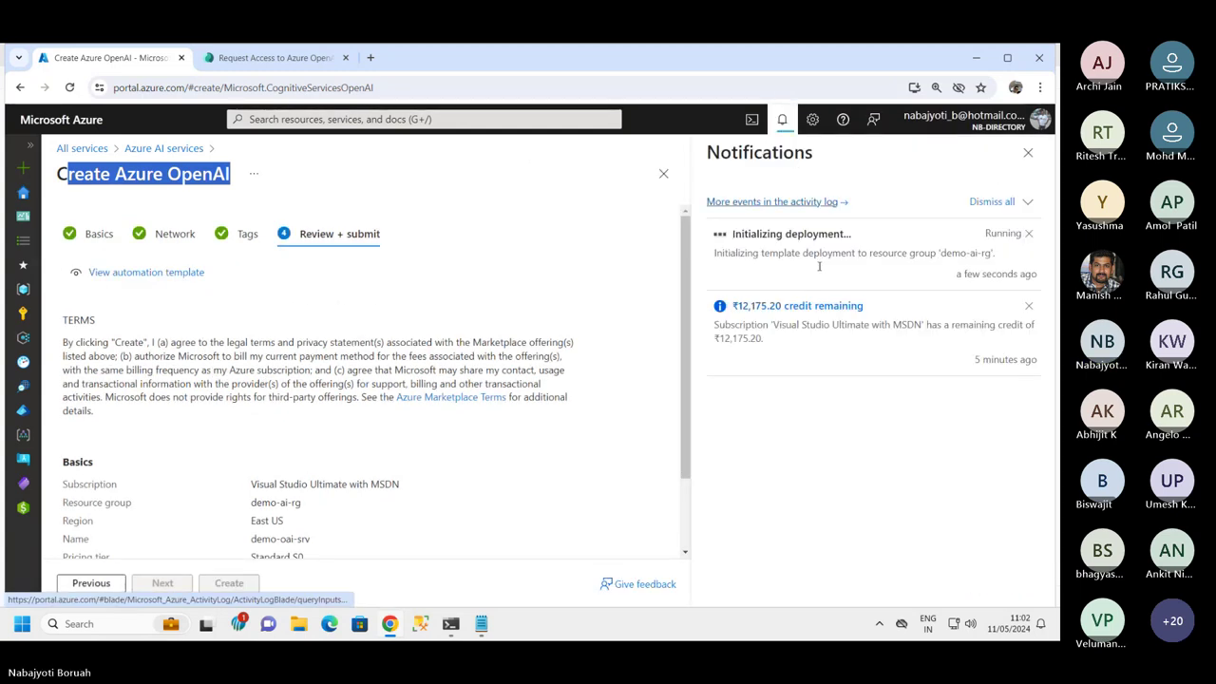
pyautogui.click(1027, 307)
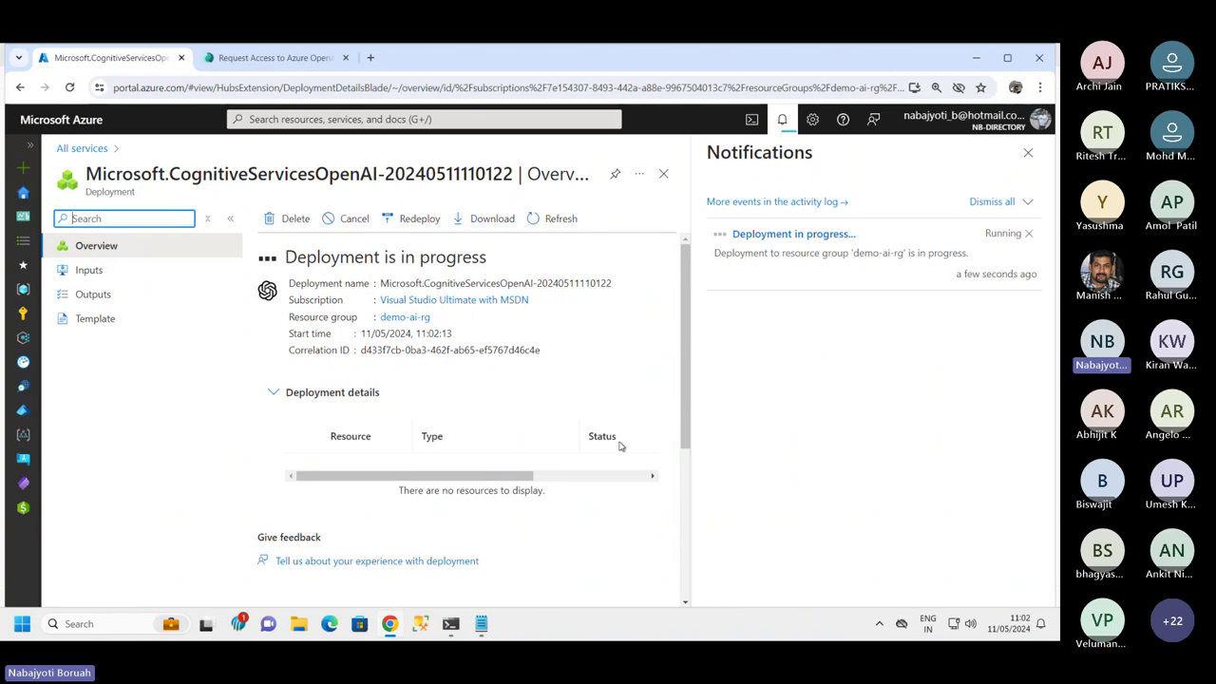
pyautogui.moveTo(500, 481); pyautogui.dragTo(412, 484)
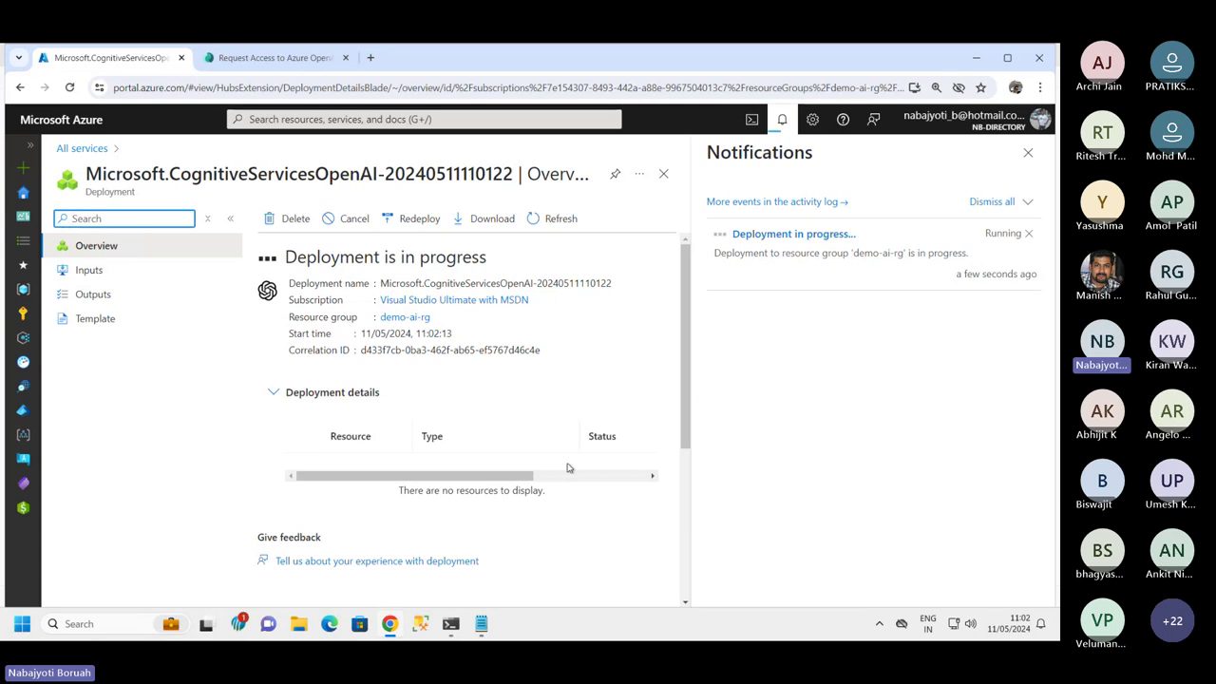
pyautogui.moveTo(538, 484)
pyautogui.mouseDown()
pyautogui.moveTo(608, 482)
pyautogui.moveTo(528, 481)
pyautogui.mouseUp()
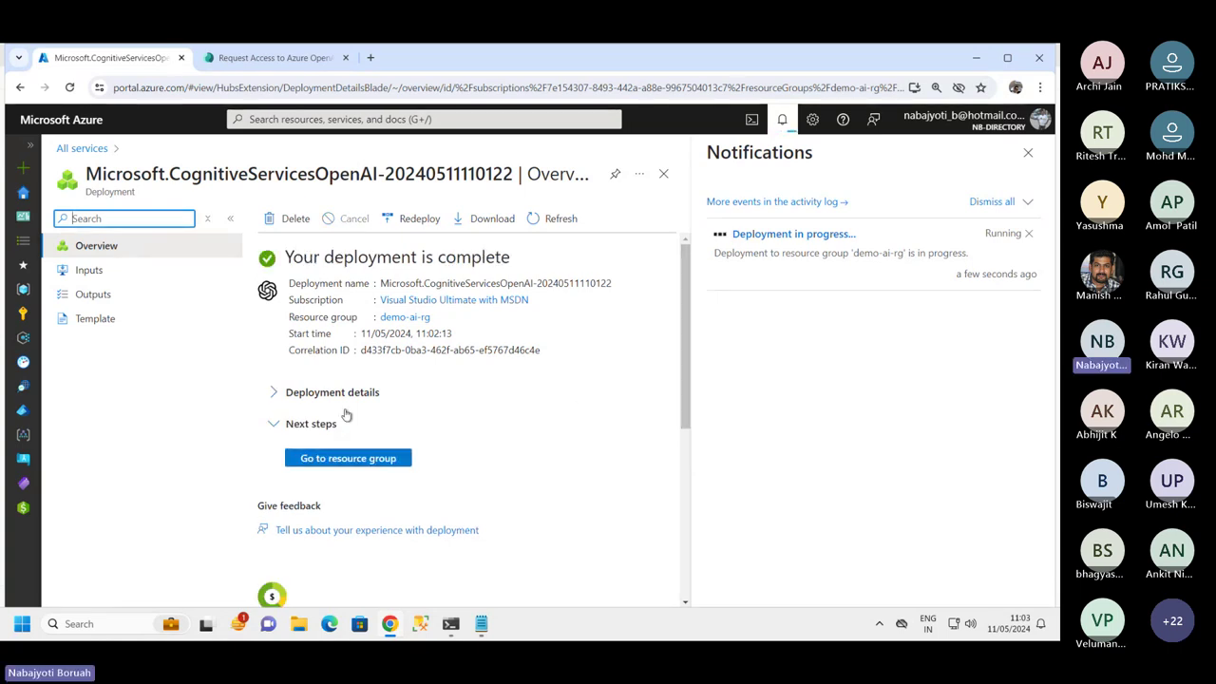
# - Go to the deployed demo-oai-srv resource and close the notifications
pyautogui.click(353, 464)
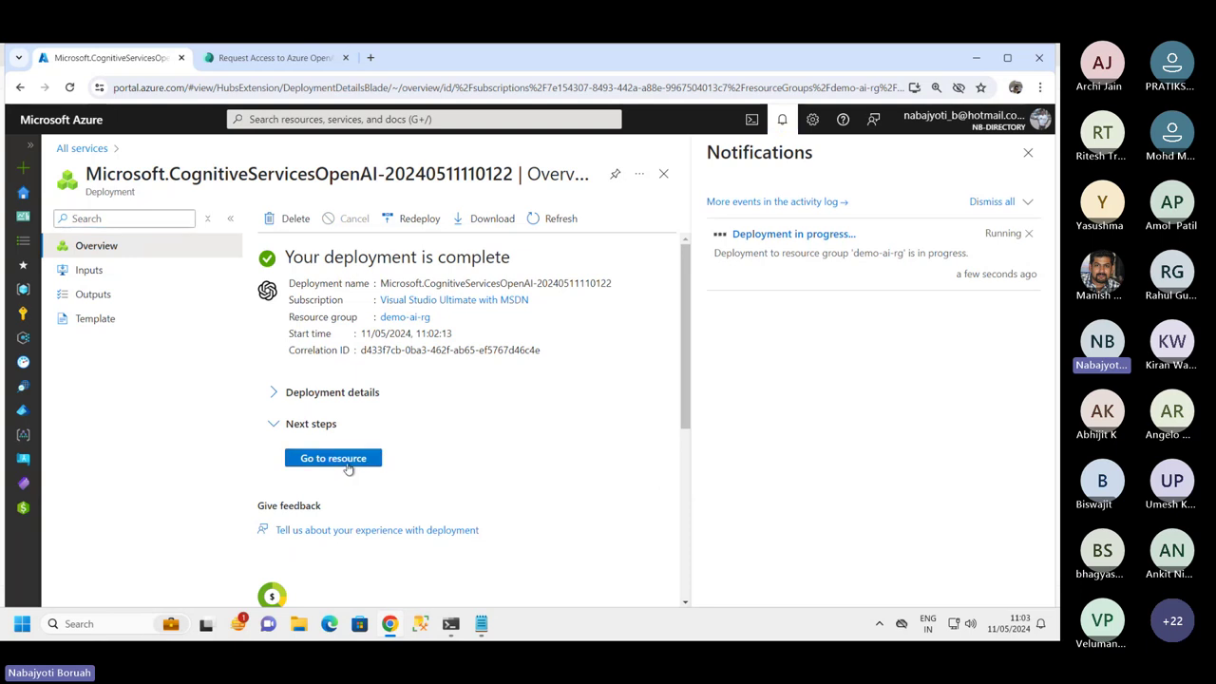
pyautogui.click(1028, 153)
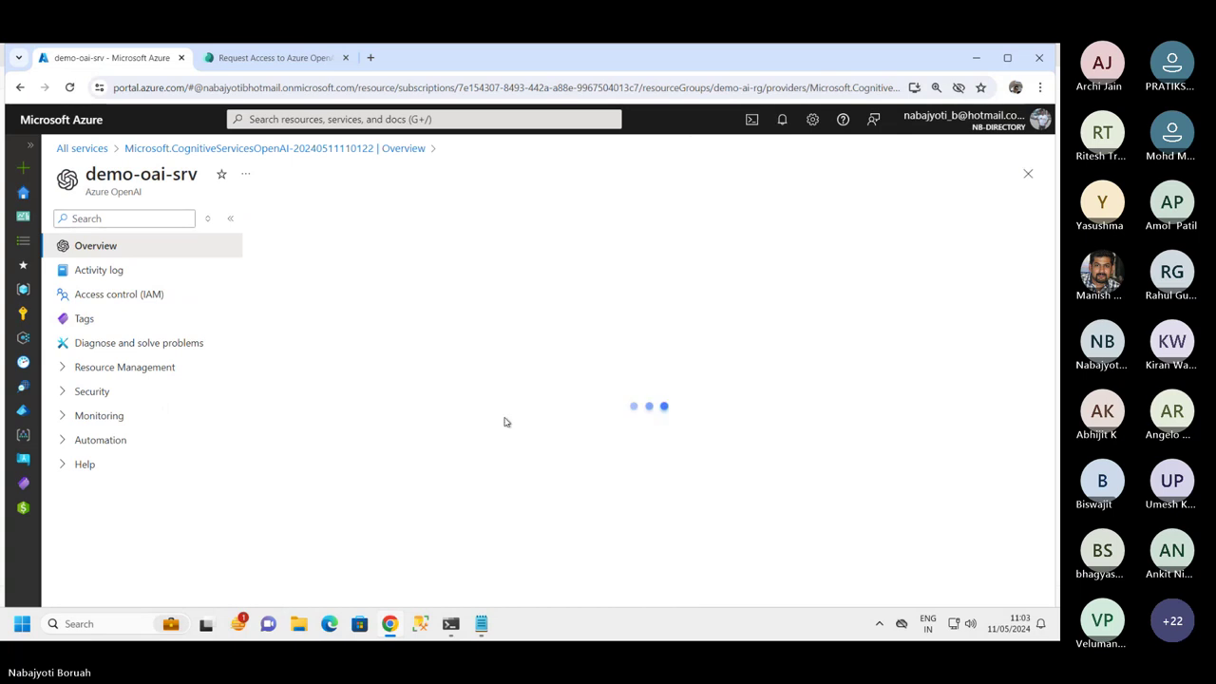
pyautogui.moveTo(92, 181); pyautogui.dragTo(199, 176)
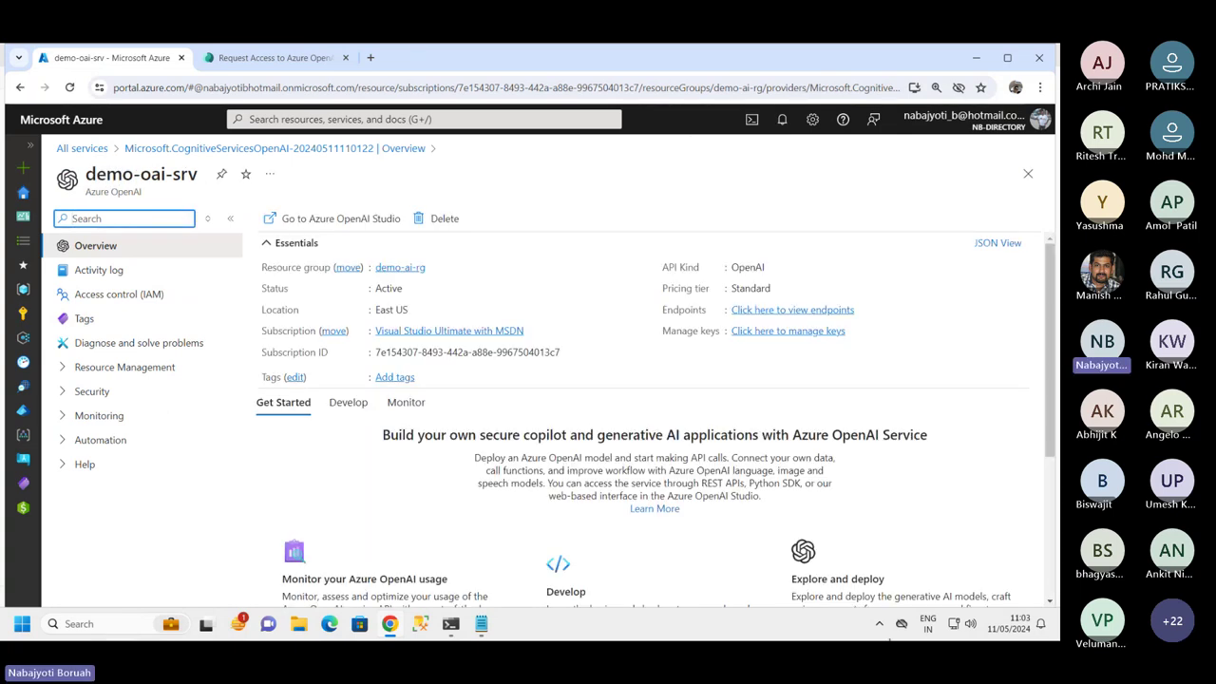
# - Open Azure OpenAI Studio for the demo-oai-srv resource in a new browser tab and switch to it
pyautogui.rightClick(306, 221)
pyautogui.click(356, 235)
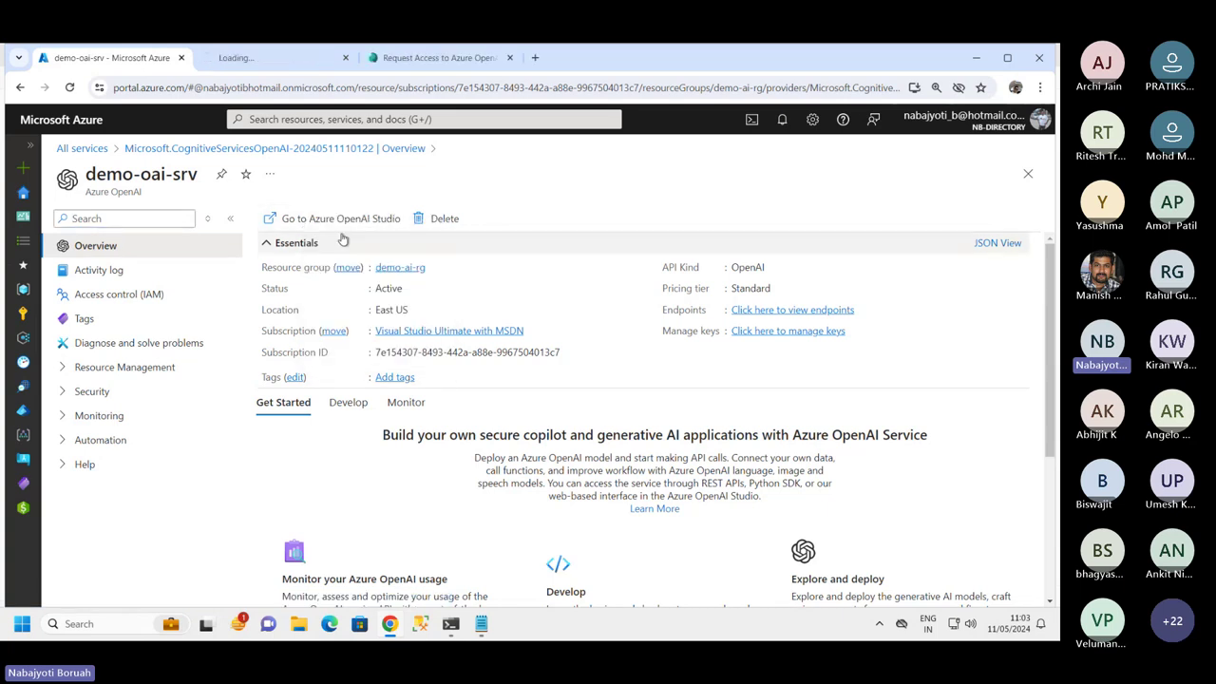
pyautogui.click(251, 58)
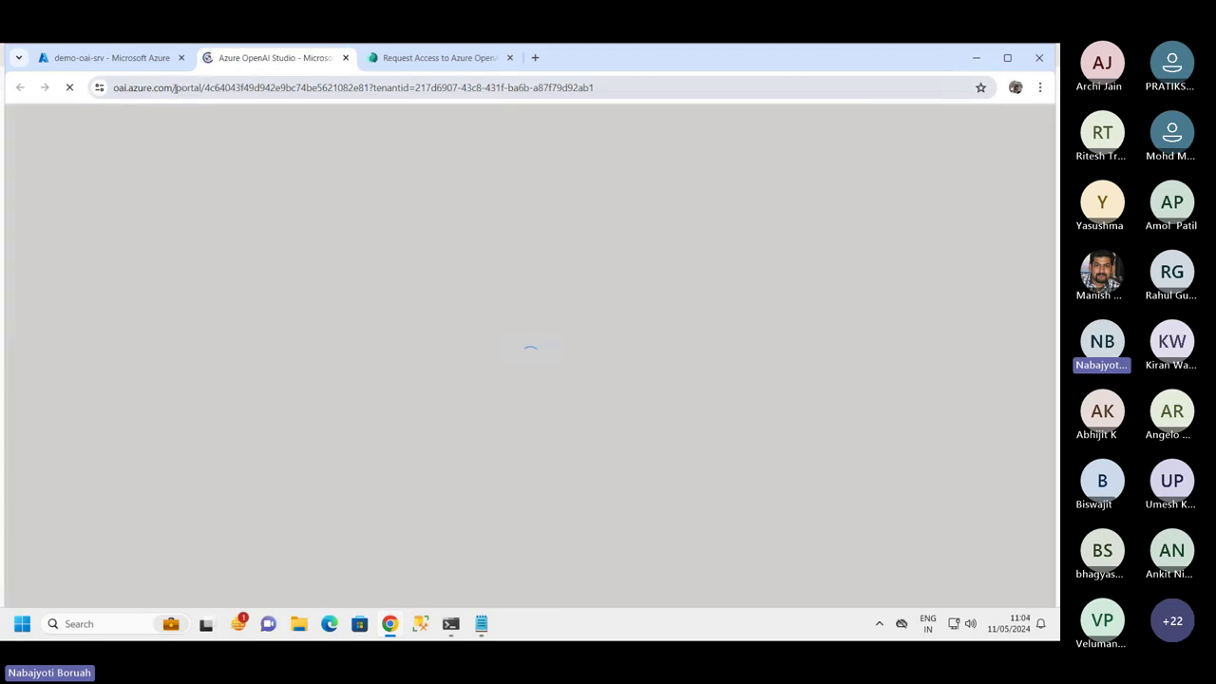
pyautogui.click(175, 87)
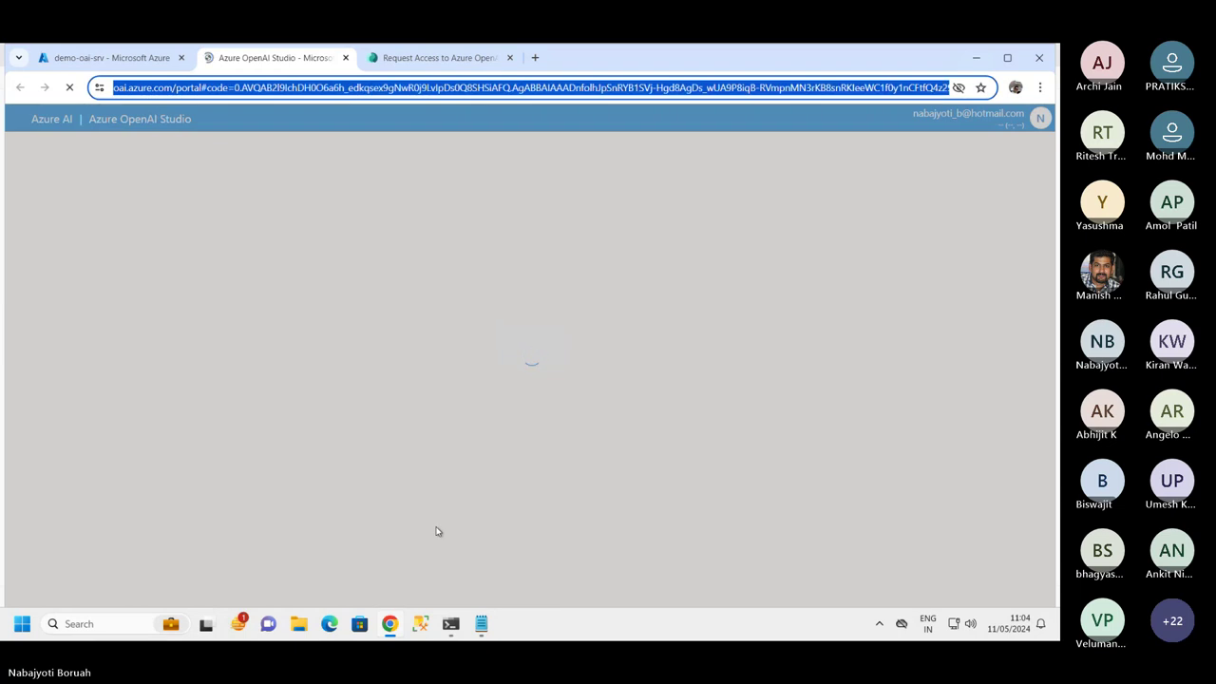
pyautogui.click(480, 623)
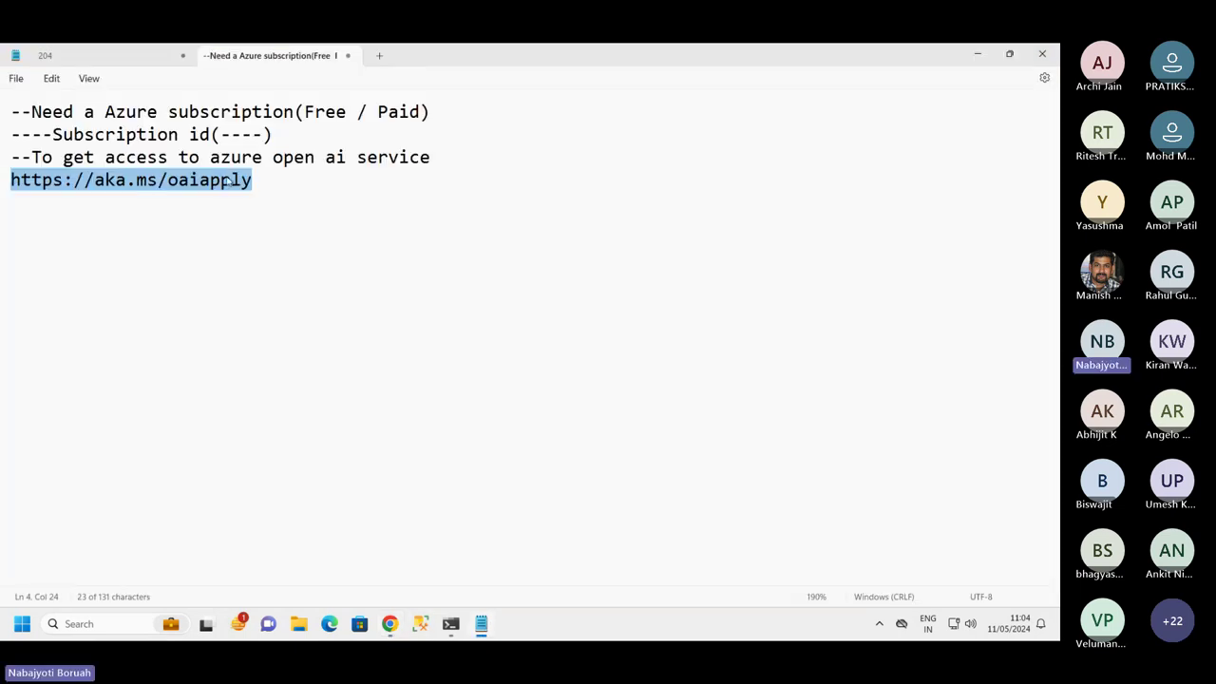
pyautogui.click(276, 181)
pyautogui.press('Return')
pyautogui.press('Return')
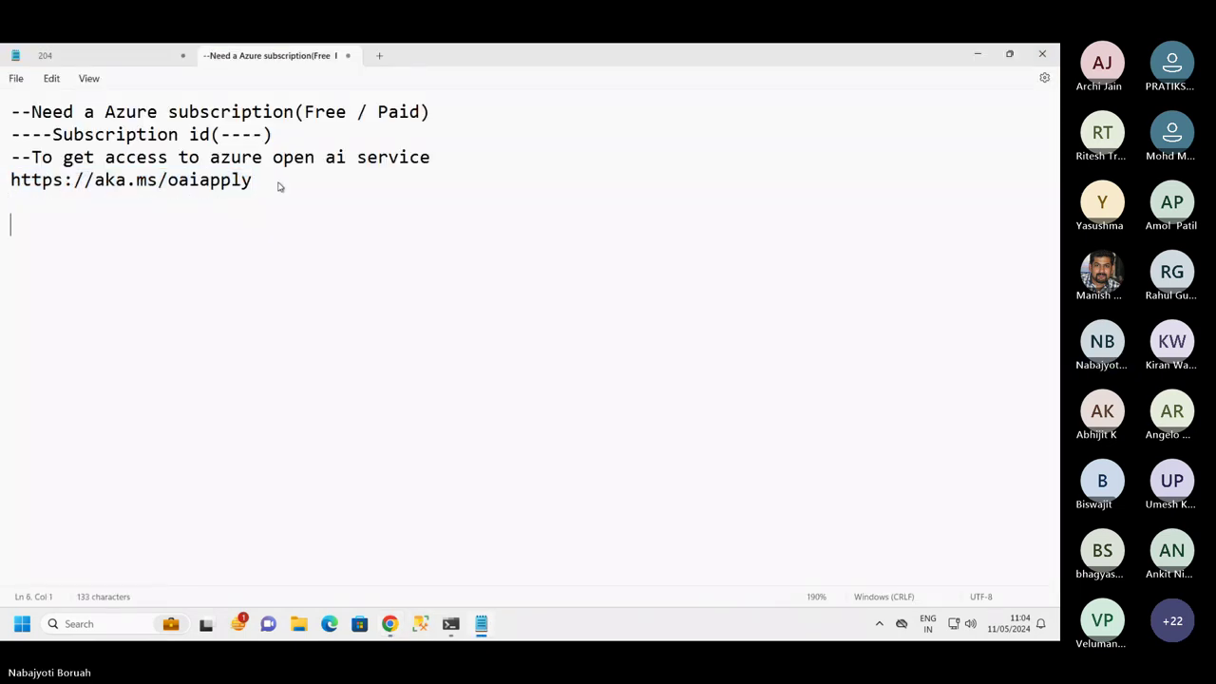
pyautogui.hotkey('ctrl', 'v')
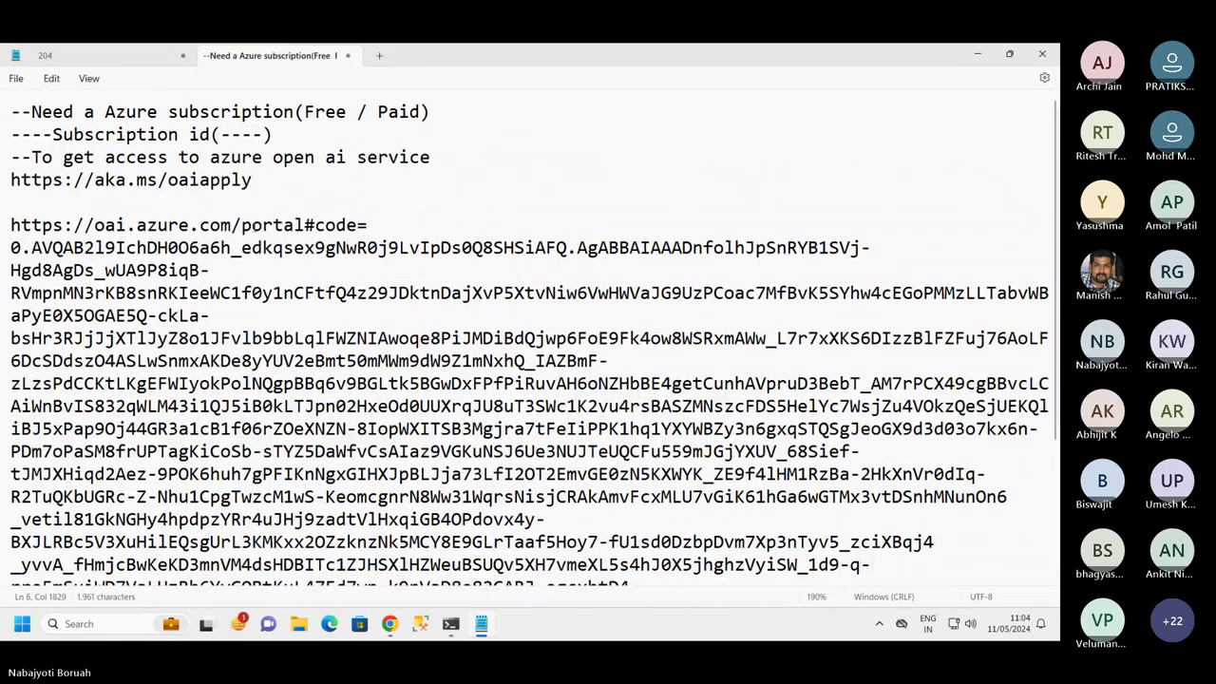
pyautogui.moveTo(241, 225); pyautogui.dragTo(788, 556)
pyautogui.press('BackSpace')
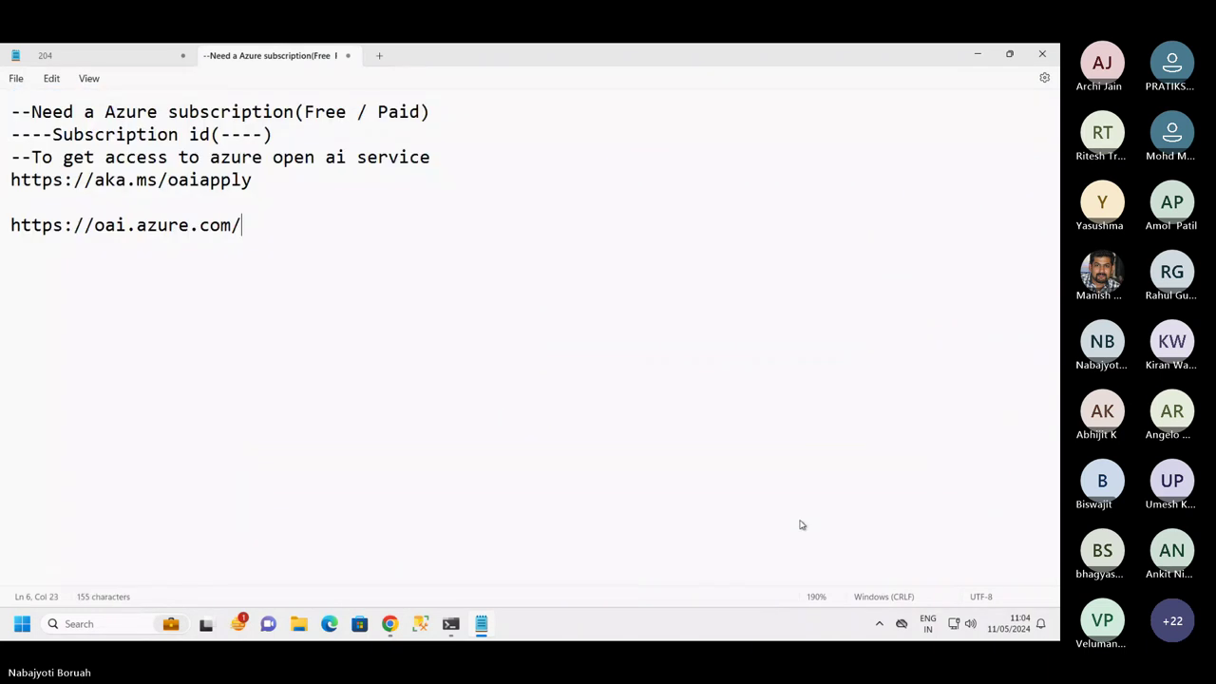
# - Add the heading "Open Ai Studio" above the studio link in the notes and highlight the link
pyautogui.click(46, 204)
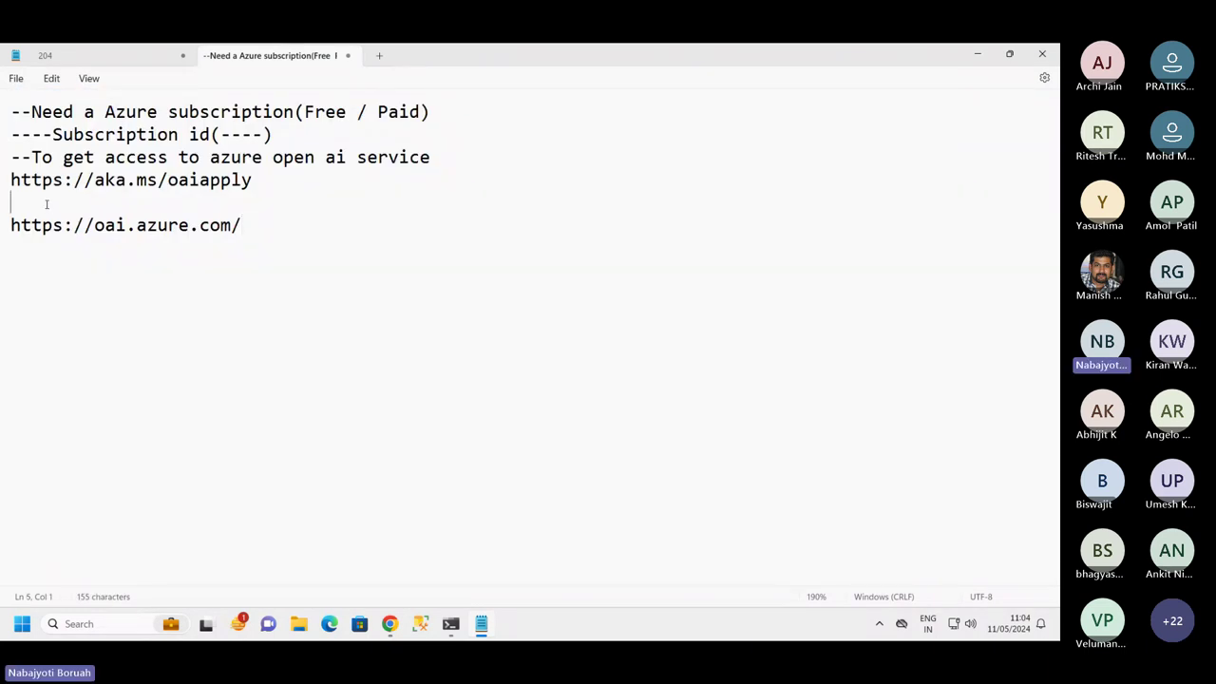
pyautogui.write('Open Ai S')
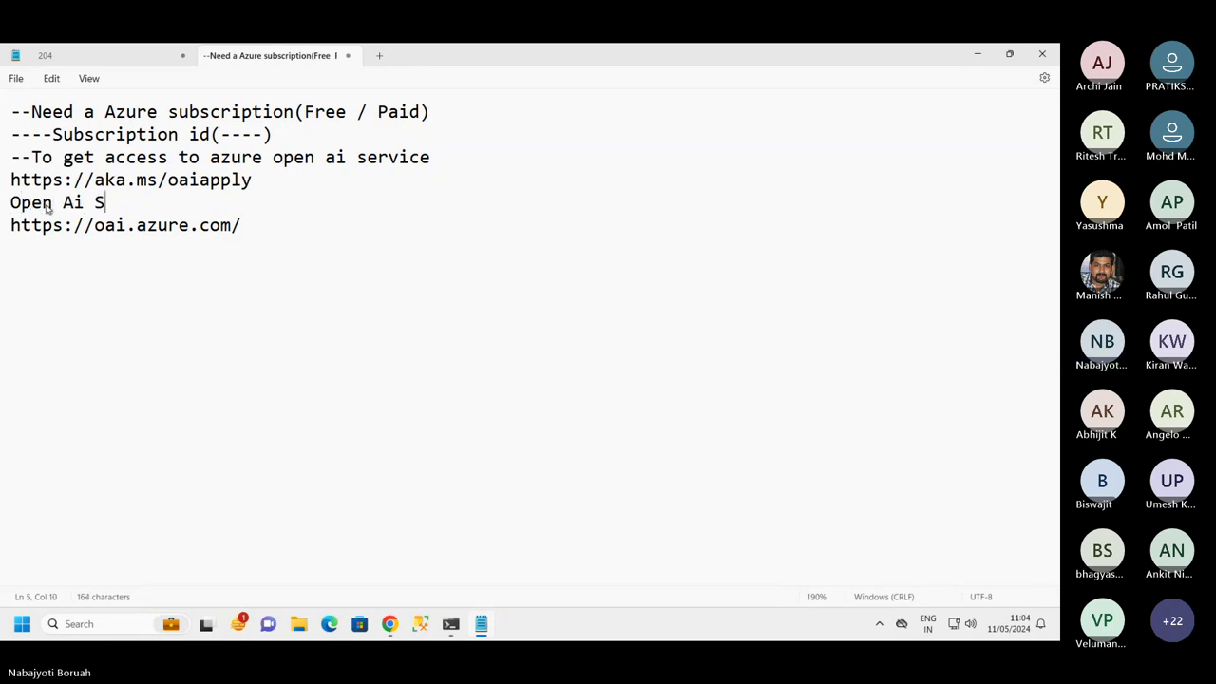
pyautogui.write('tudio')
pyautogui.click(301, 182)
pyautogui.moveTo(233, 237); pyautogui.dragTo(2, 235)
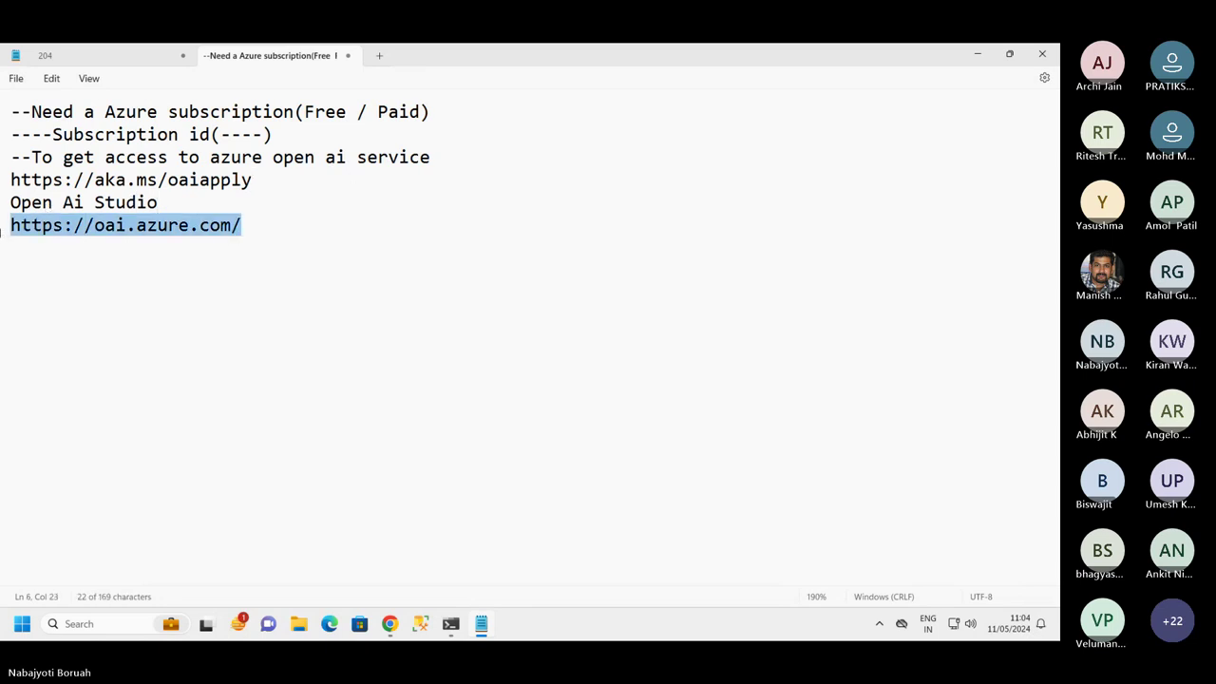
pyautogui.click(316, 291)
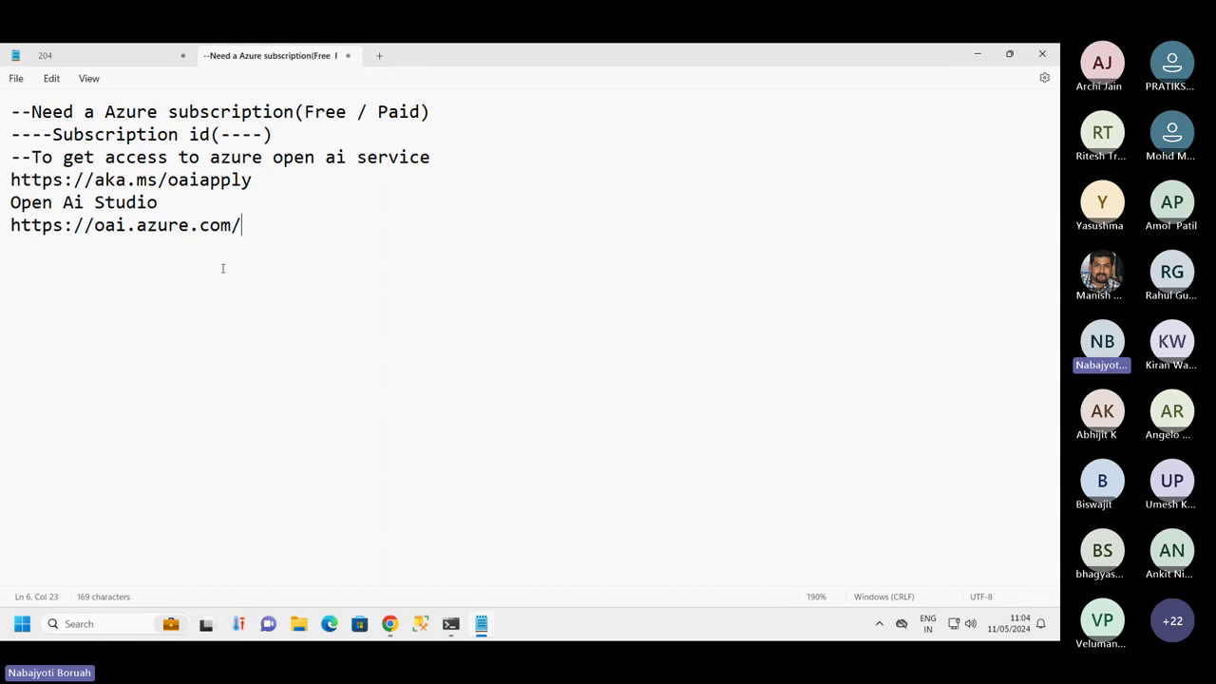
pyautogui.moveTo(279, 217); pyautogui.dragTo(14, 234)
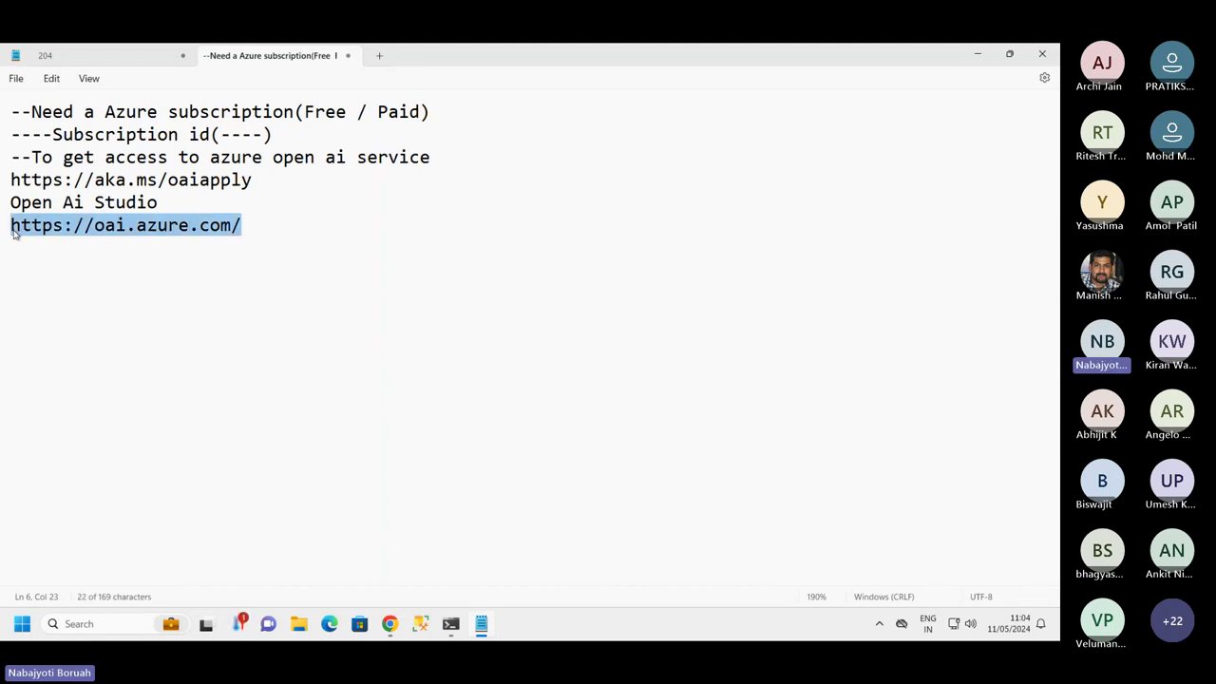
# - Add the line "-Deploy a LLM (GPT3.5/GPT-4/DALL E etc.)" below the studio link in the notes
pyautogui.click(269, 228)
pyautogui.press('Return')
pyautogui.write('-')
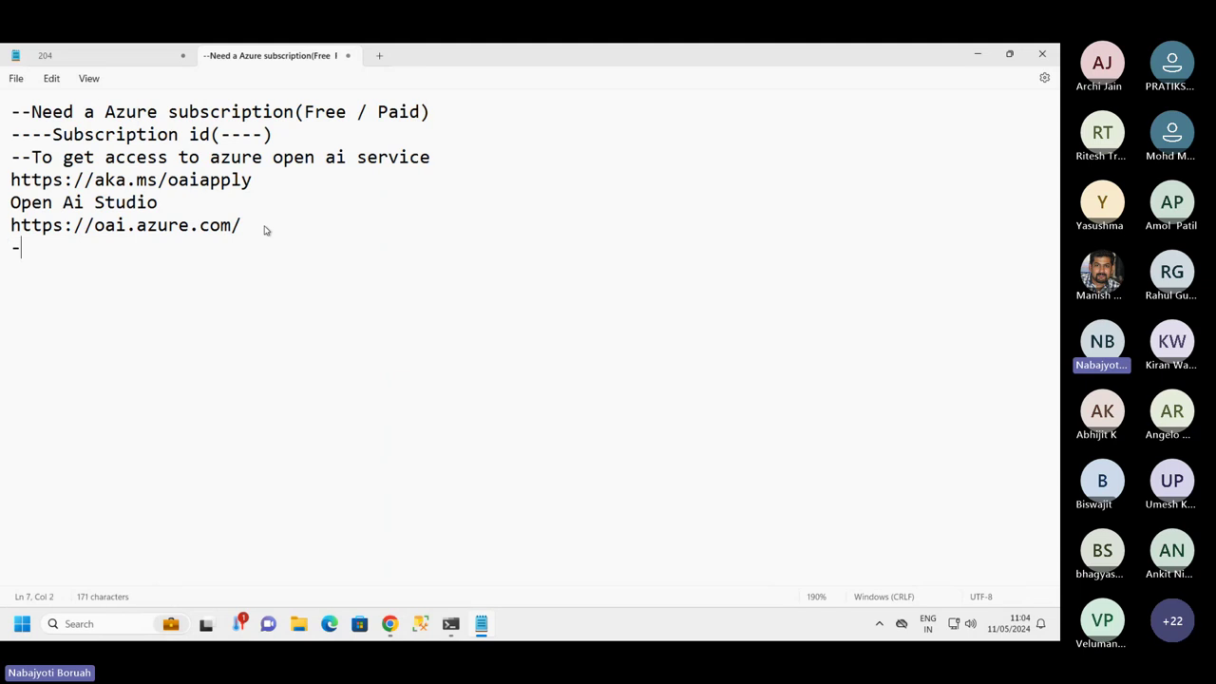
pyautogui.write('Deploy a ')
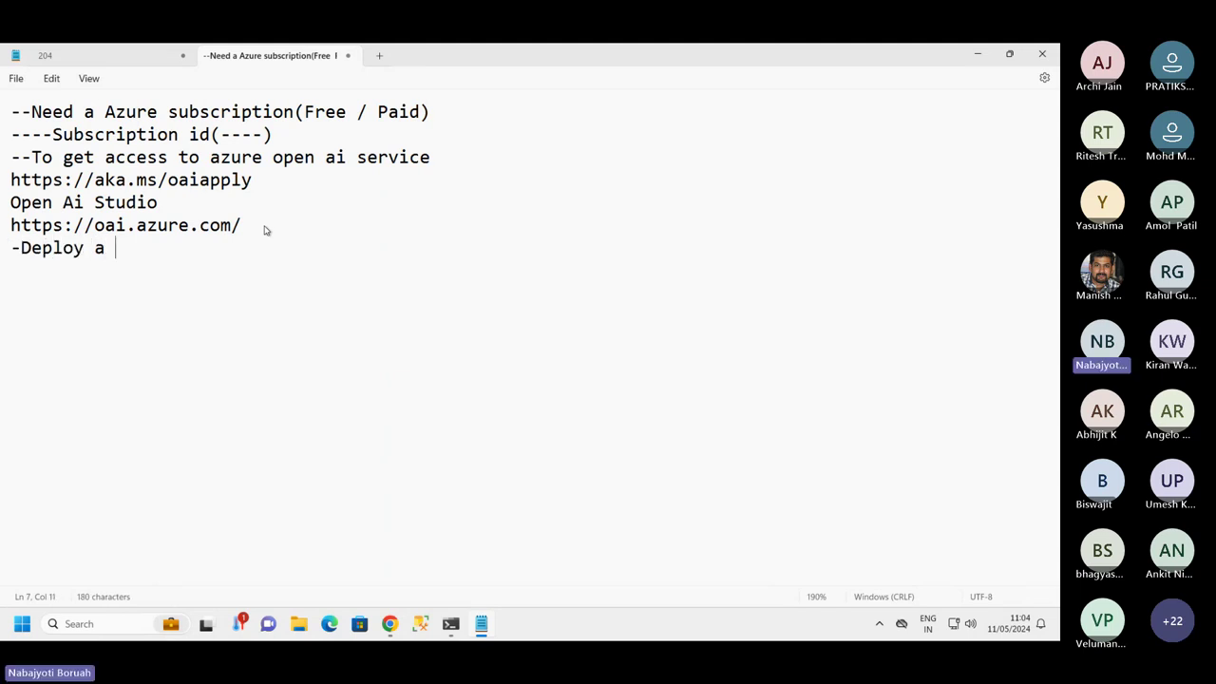
pyautogui.write('MML')
pyautogui.press('BackSpace')
pyautogui.press('BackSpace')
pyautogui.press('BackSpace')
pyautogui.press('BackSpace')
pyautogui.write('LL')
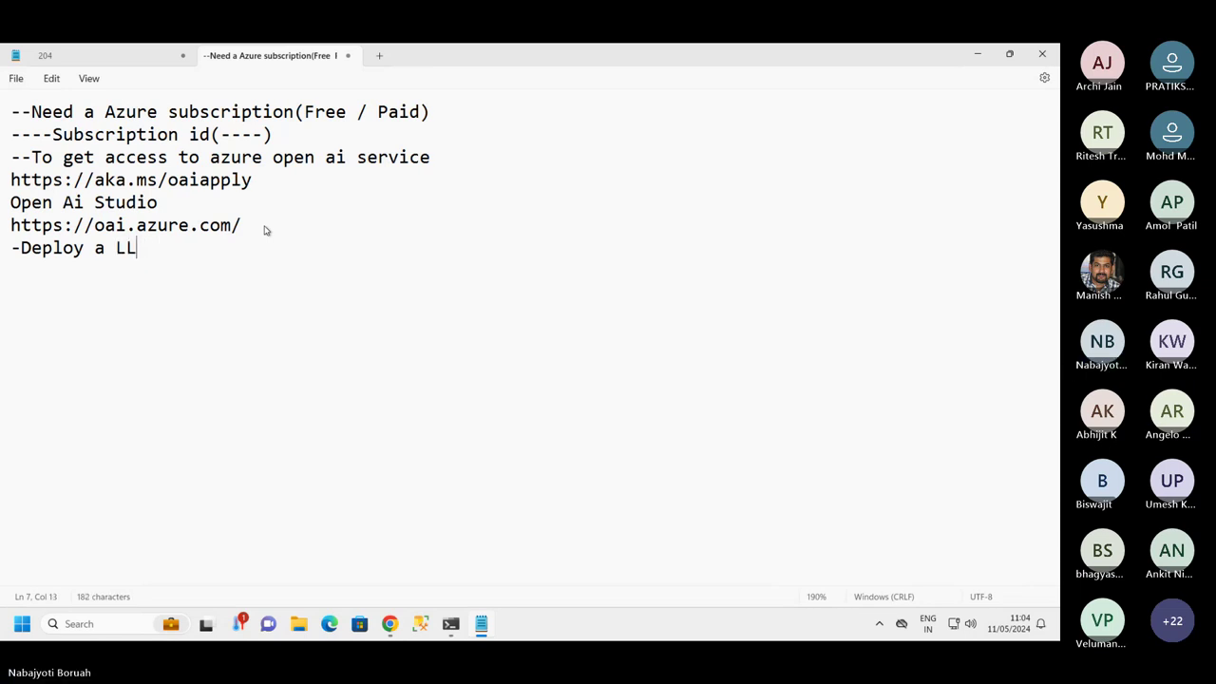
pyautogui.write('M ')
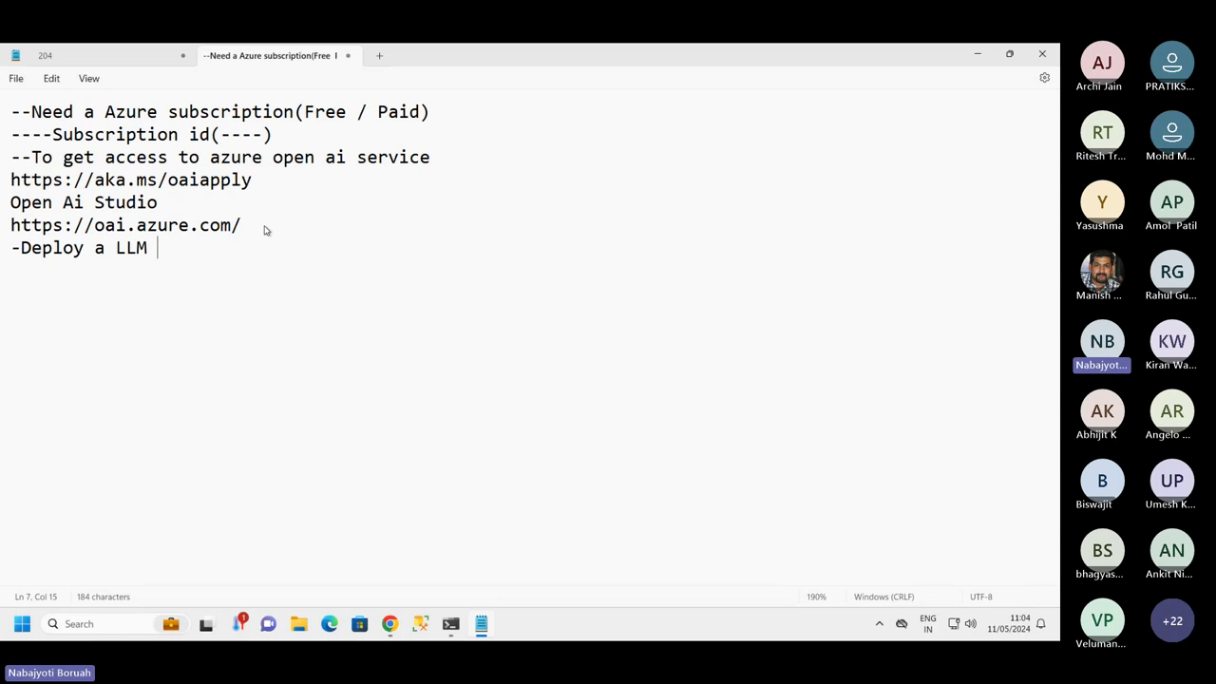
pyautogui.write('(GPT')
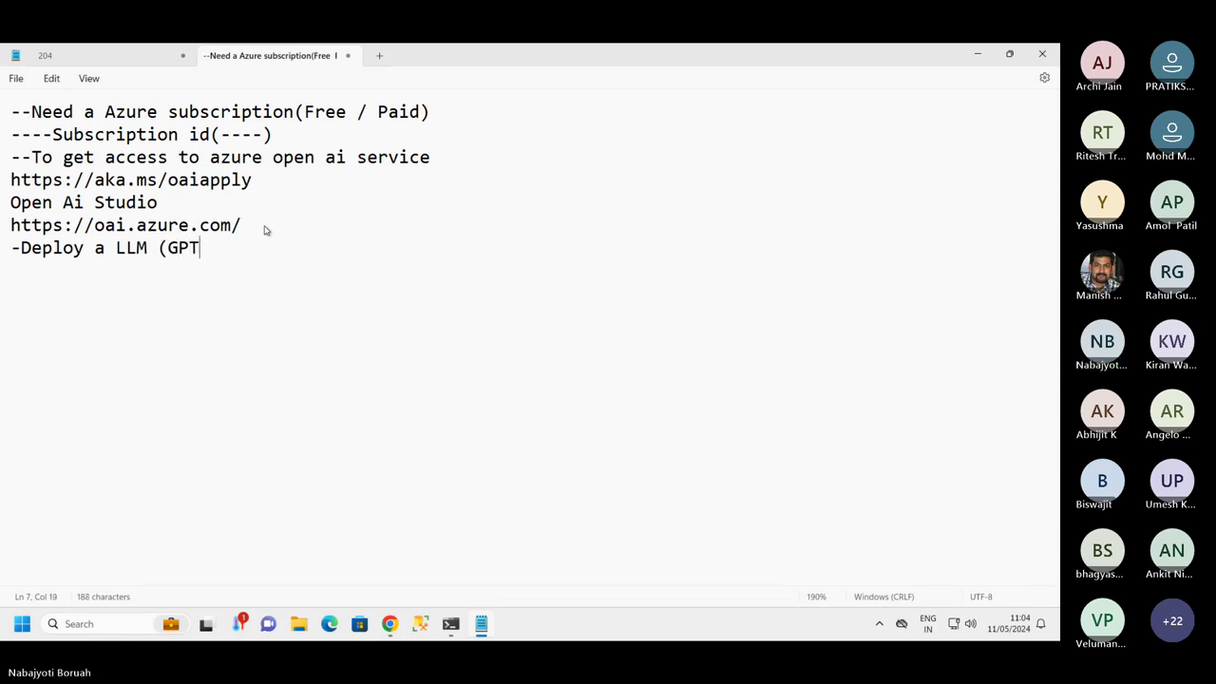
pyautogui.write('3.5')
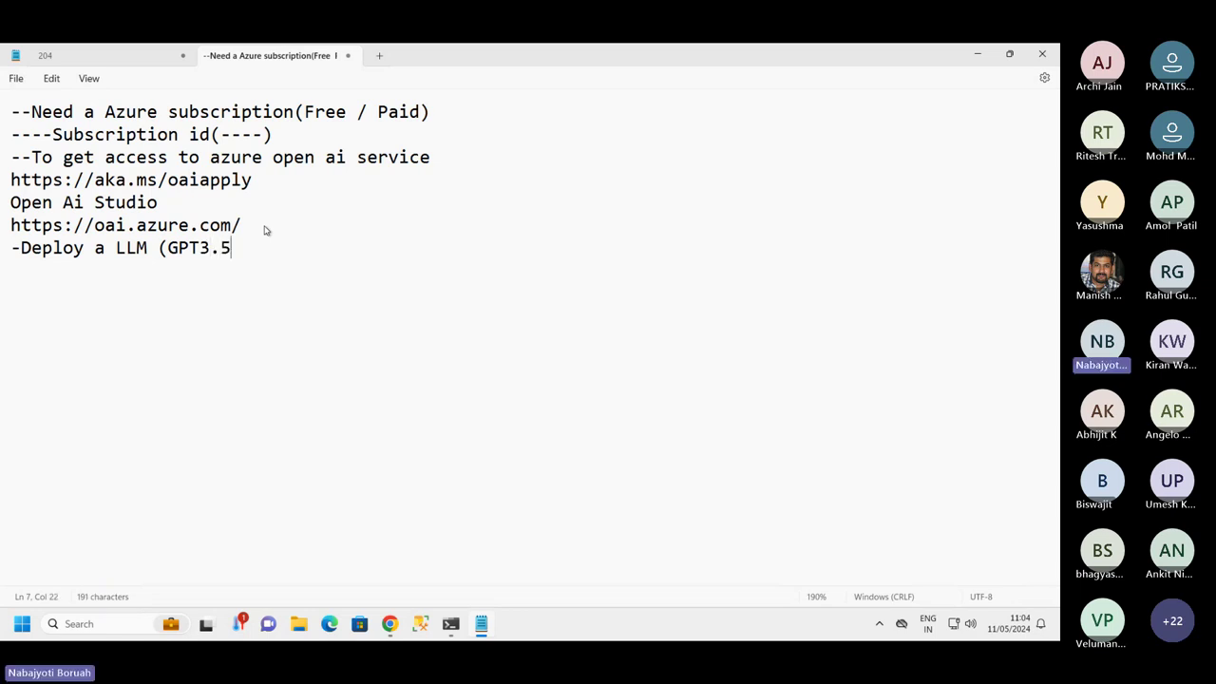
pyautogui.write('/GPT-4/DALL')
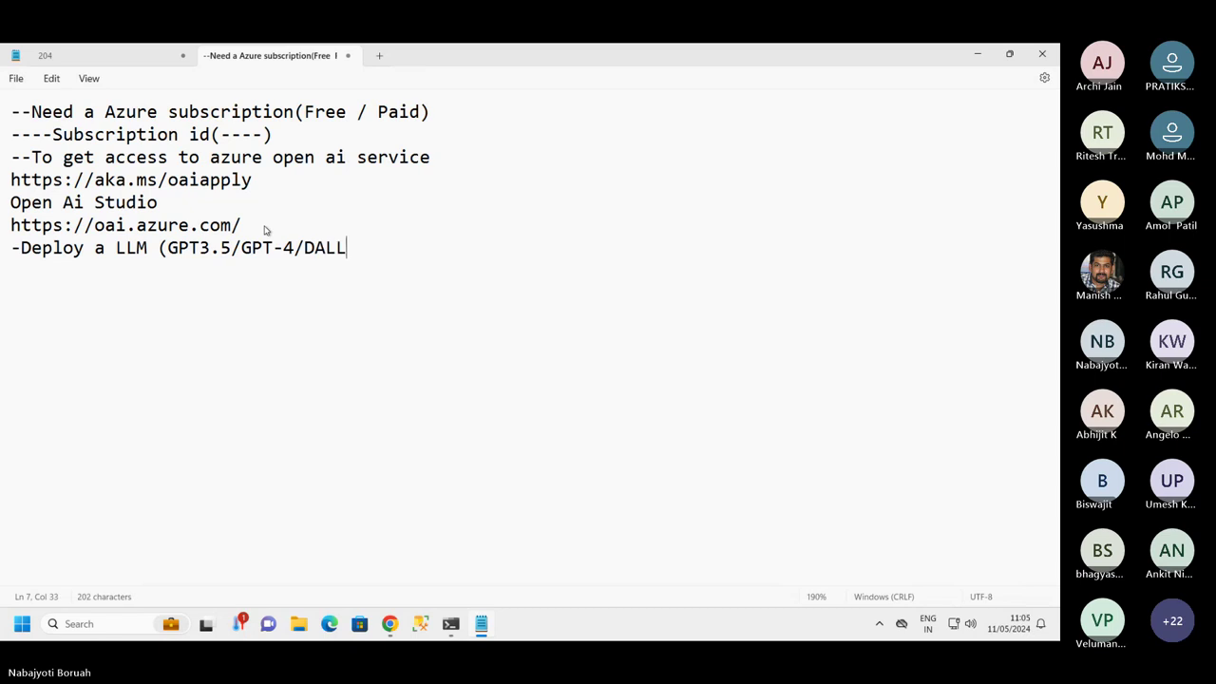
pyautogui.write(' E etc.)')
# - Expand "LLM" to "Large Language Model" in the deployment line and return the cursor to the line's end
pyautogui.press('Left')
pyautogui.press('Left')
pyautogui.press('Left')
pyautogui.press('Left')
pyautogui.press('Left')
pyautogui.press('Left')
pyautogui.press('Left')
pyautogui.press('Left')
pyautogui.press('Left')
pyautogui.press('Left')
pyautogui.press('Left')
pyautogui.press('Left')
pyautogui.press('Left')
pyautogui.press('Left')
pyautogui.press('Left')
pyautogui.press('Left')
pyautogui.press('Left')
pyautogui.press('Left')
pyautogui.press('Left')
pyautogui.press('Left')
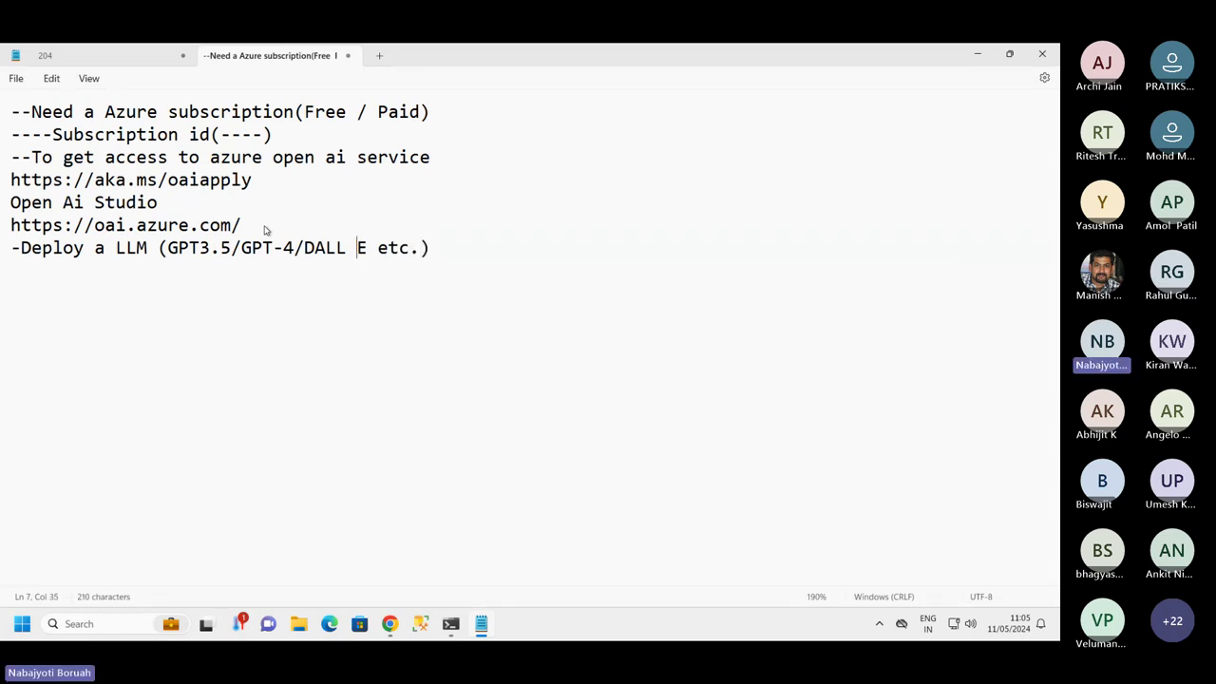
pyautogui.write('arge')
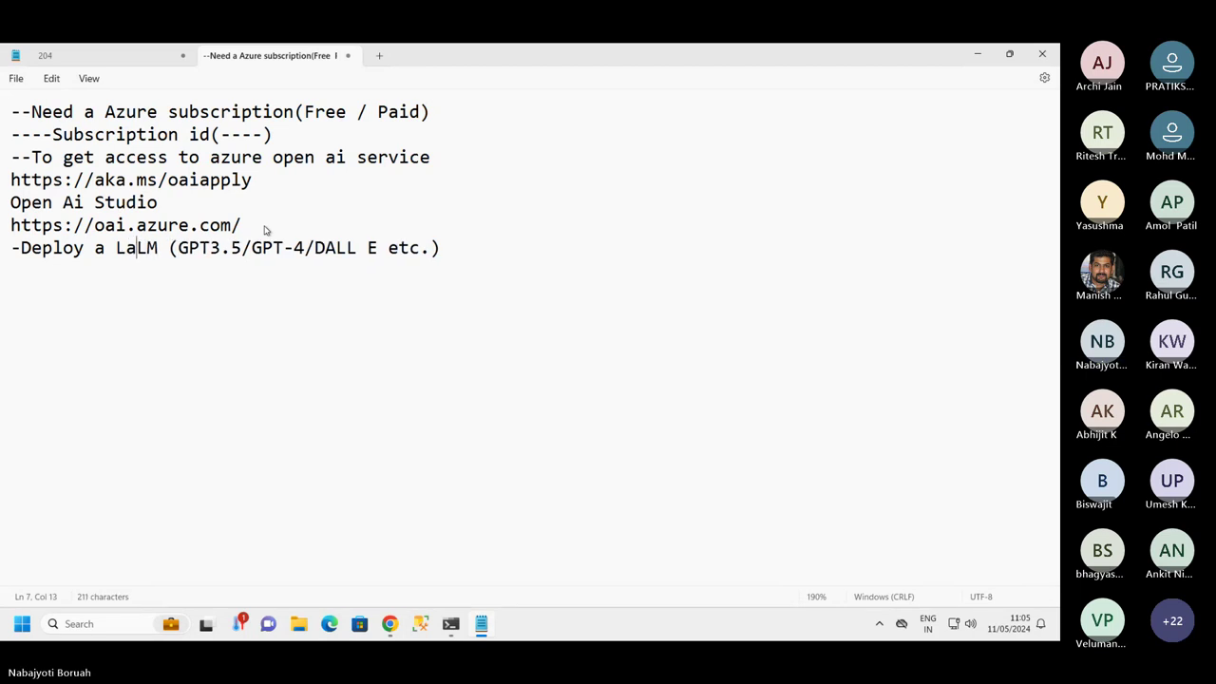
pyautogui.write(' L')
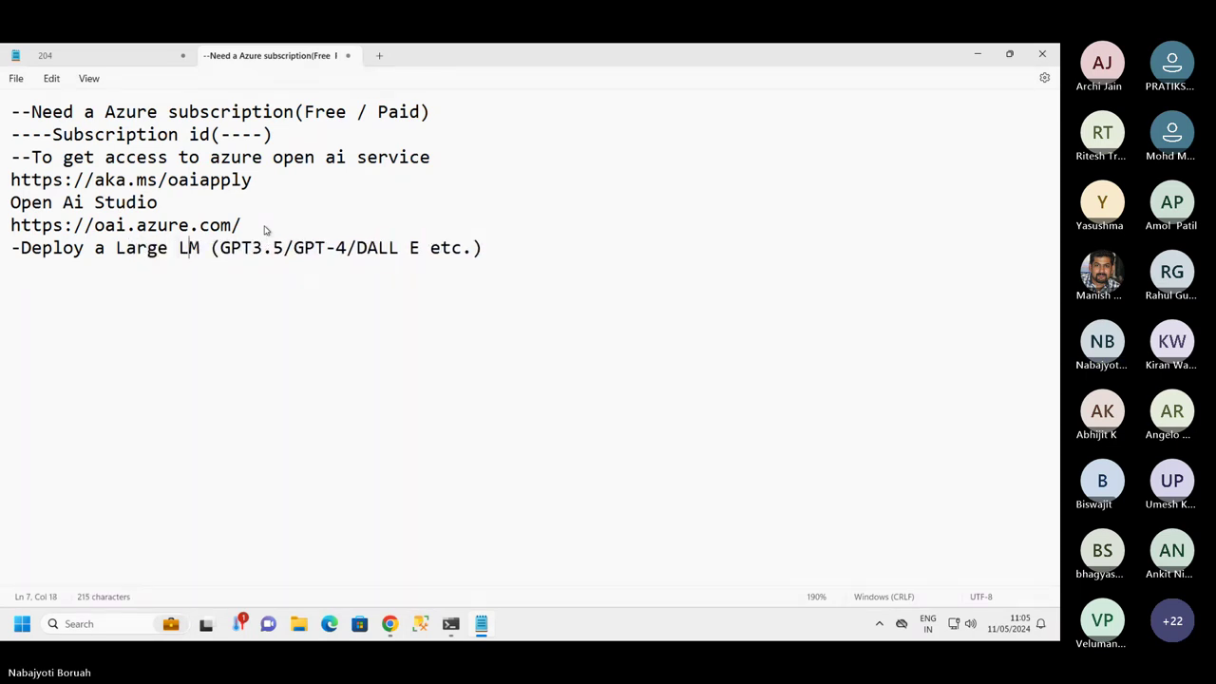
pyautogui.write('anguage M')
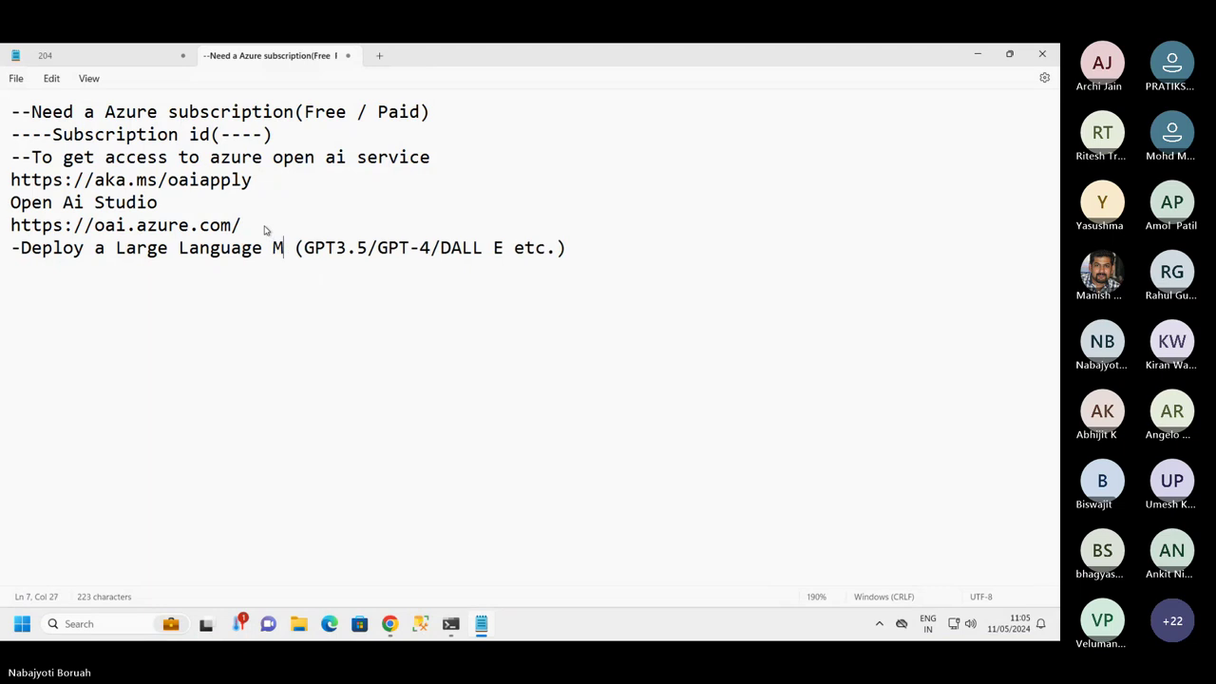
pyautogui.write('odel')
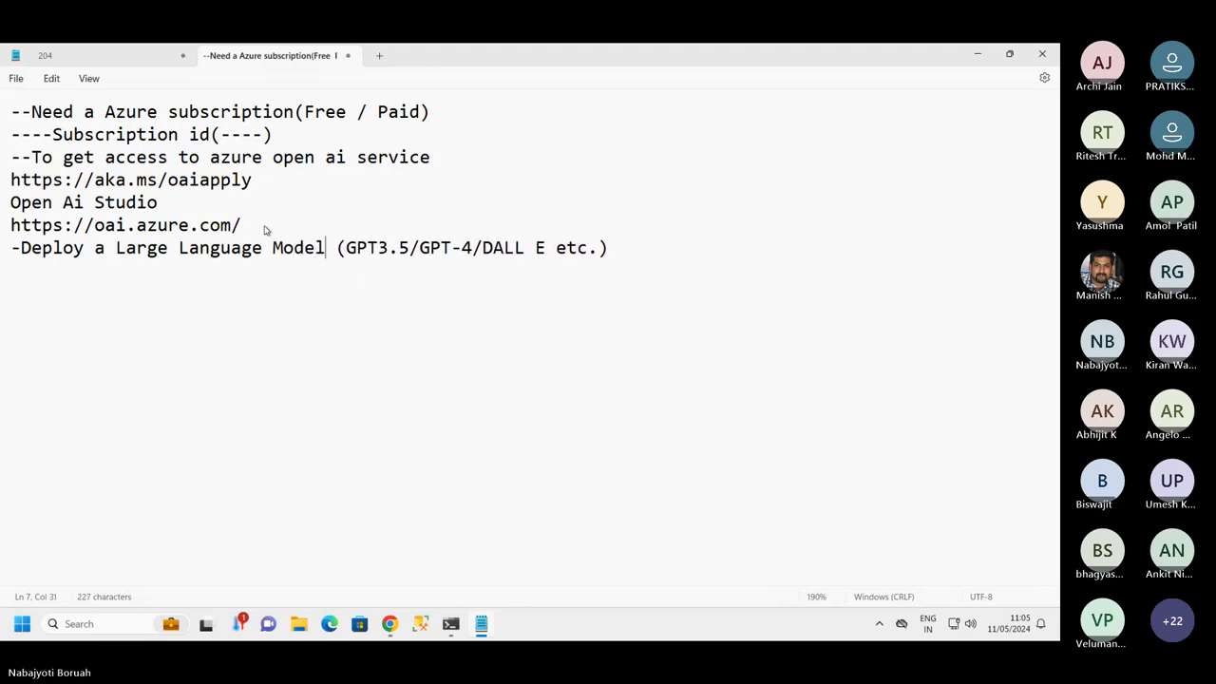
pyautogui.press('Right')
pyautogui.press('Right')
pyautogui.press('Right')
pyautogui.press('Right')
pyautogui.press('Right')
pyautogui.press('Right')
pyautogui.press('Right')
pyautogui.press('Right')
pyautogui.press('Right')
pyautogui.press('Right')
pyautogui.press('Right')
pyautogui.press('Right')
pyautogui.press('Right')
pyautogui.press('Right')
pyautogui.press('Right')
pyautogui.press('Right')
pyautogui.press('Right')
pyautogui.press('Right')
pyautogui.press('Right')
pyautogui.press('Right')
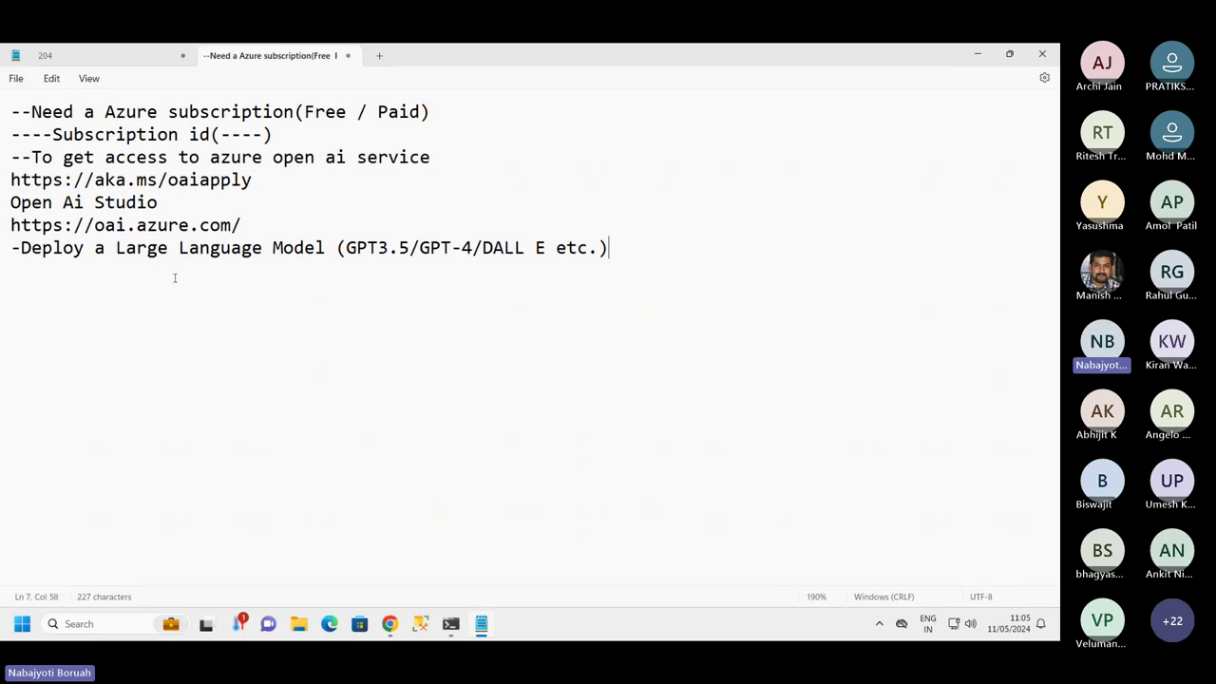
# - Switch to Azure OpenAI Studio in Chrome, dismiss the research invitation banner and open the Deployments page
pyautogui.moveTo(241, 228); pyautogui.dragTo(5, 204)
pyautogui.click(99, 294)
pyautogui.click(390, 623)
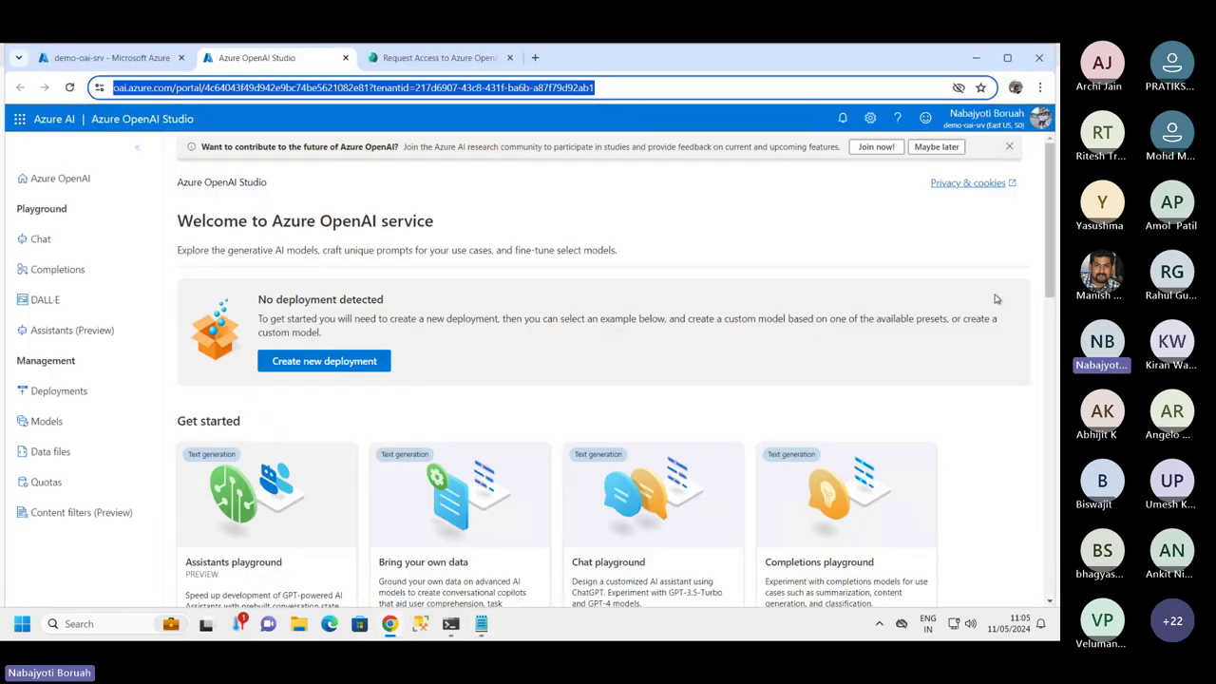
pyautogui.click(1009, 147)
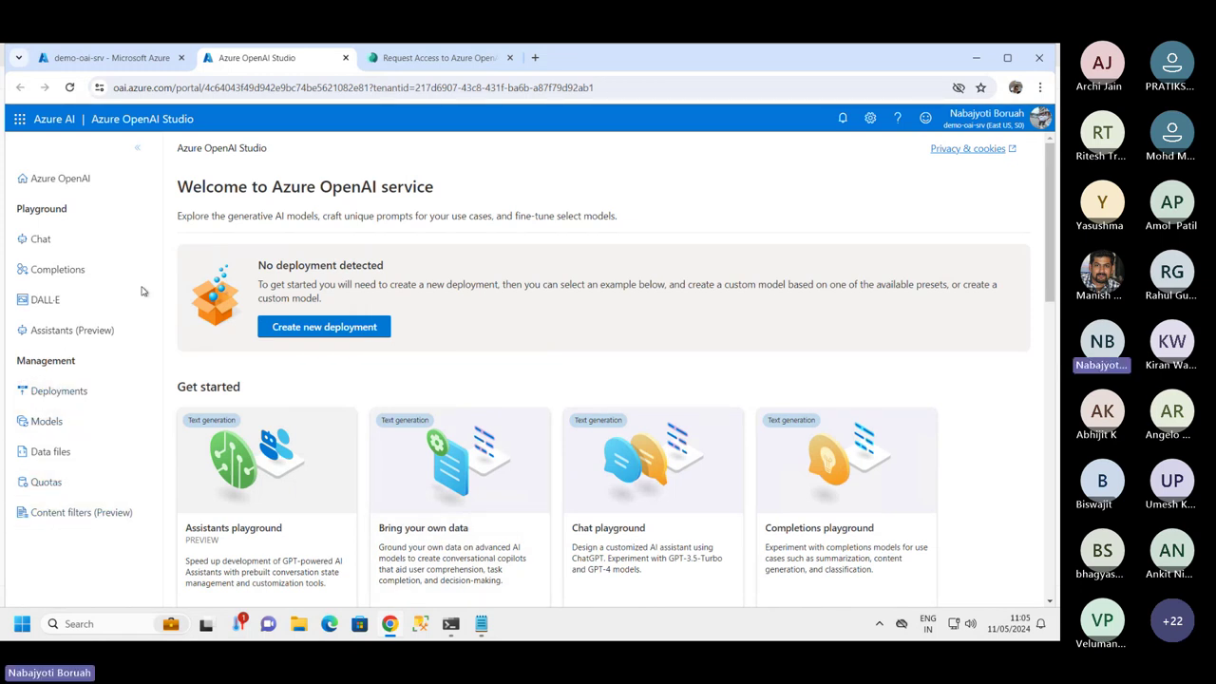
pyautogui.click(72, 392)
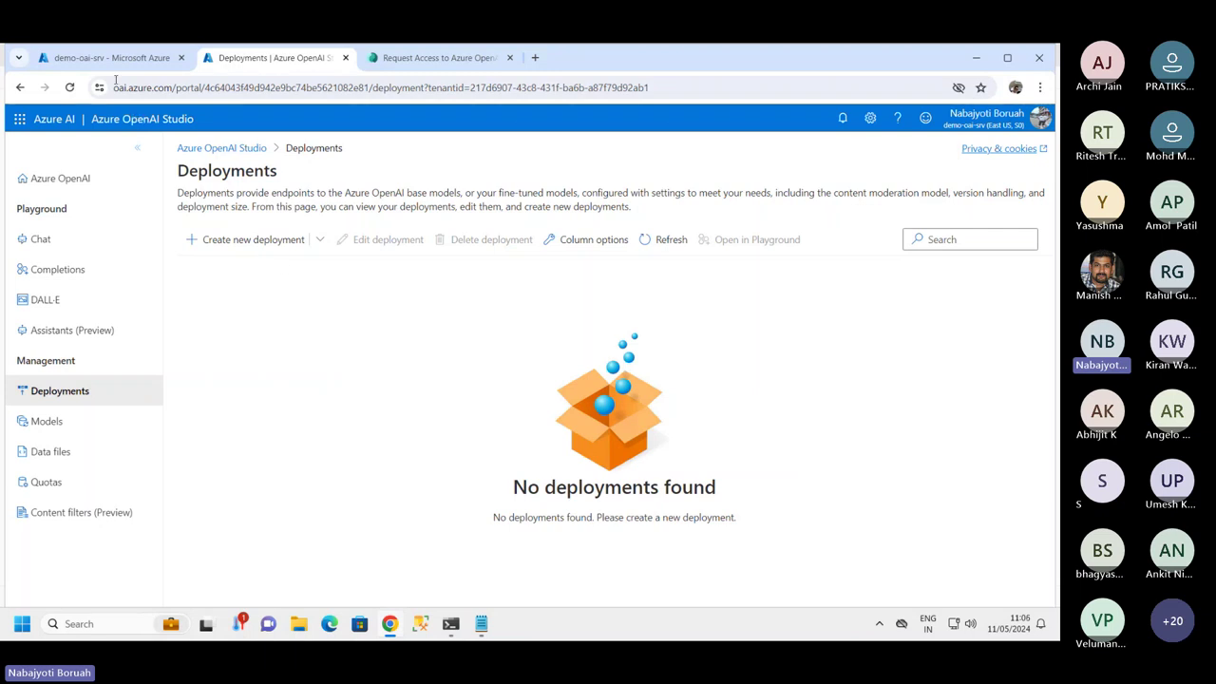
# - Review the demo-oai-srv resource overview in the Azure portal alongside the studio's Deployments page
pyautogui.click(109, 63)
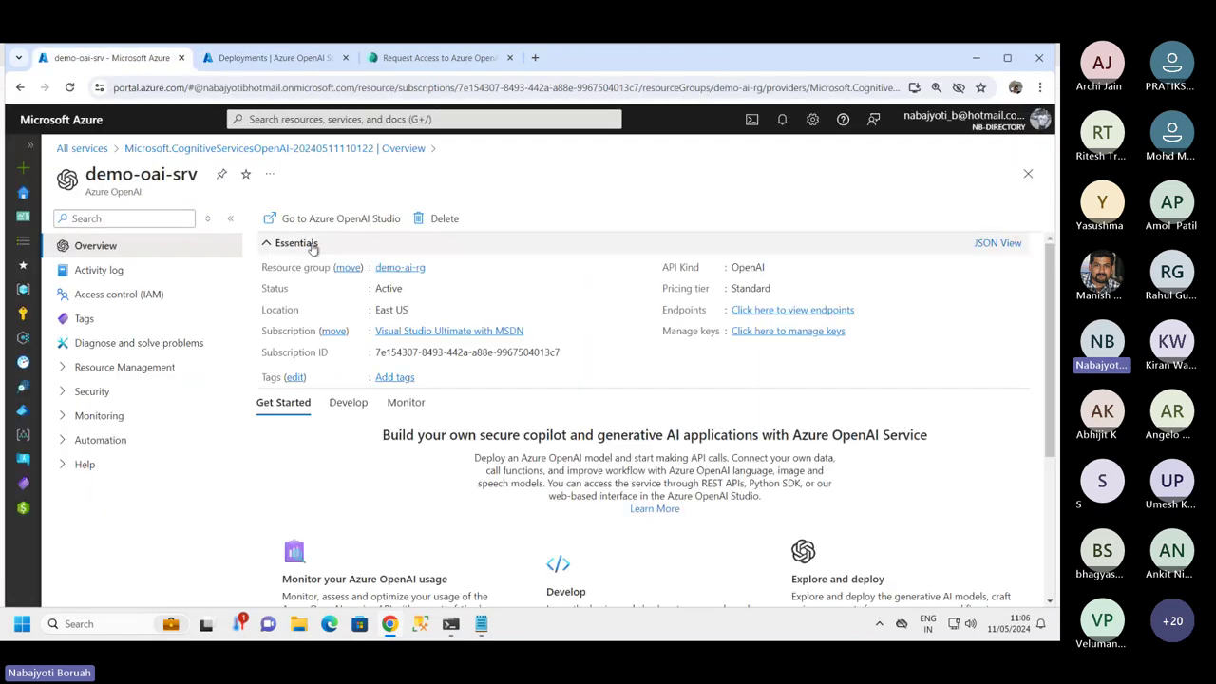
pyautogui.click(270, 58)
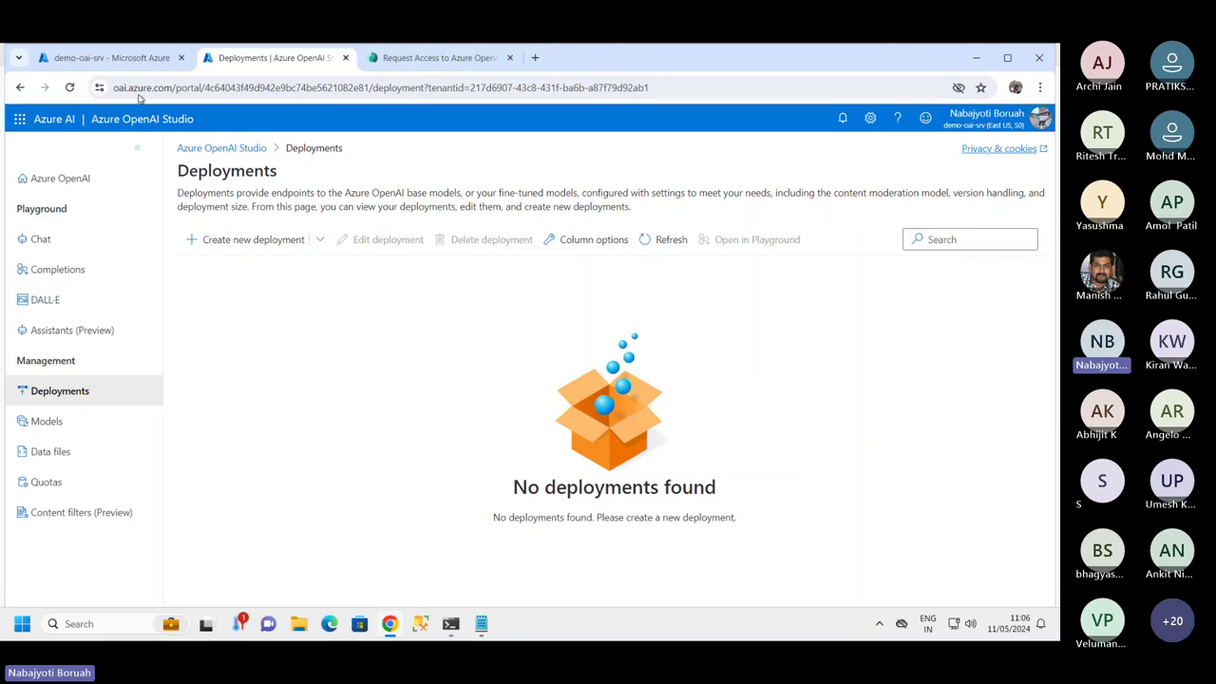
pyautogui.click(112, 58)
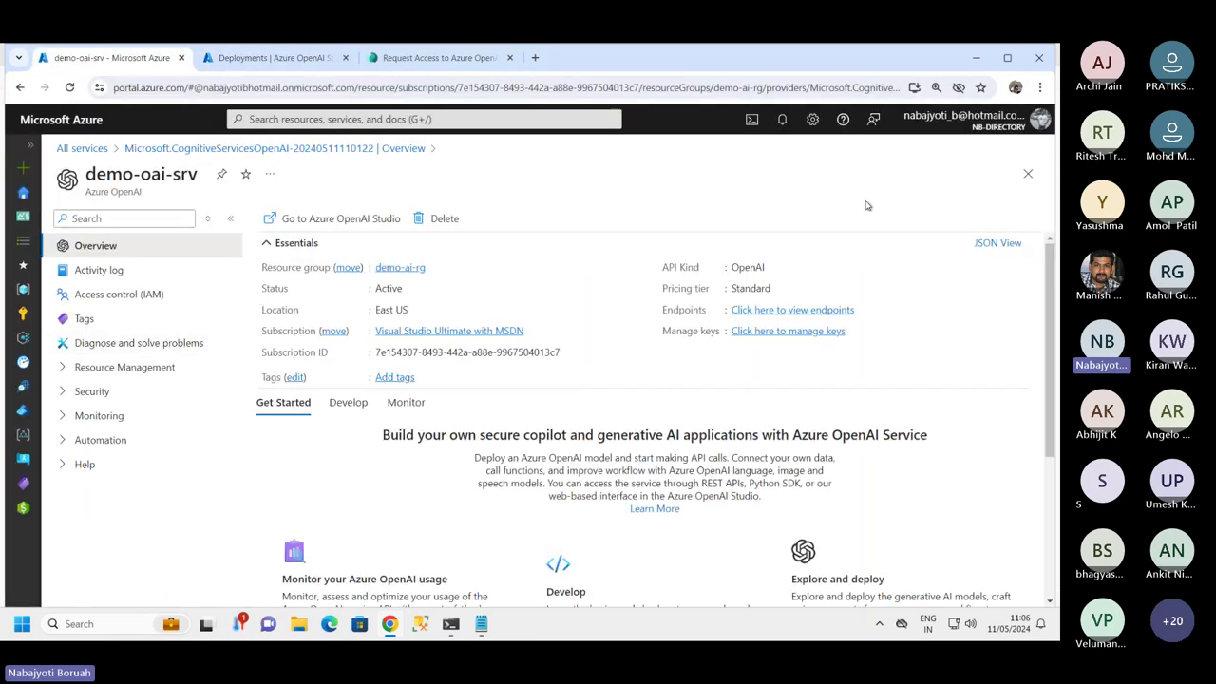
pyautogui.click(1028, 176)
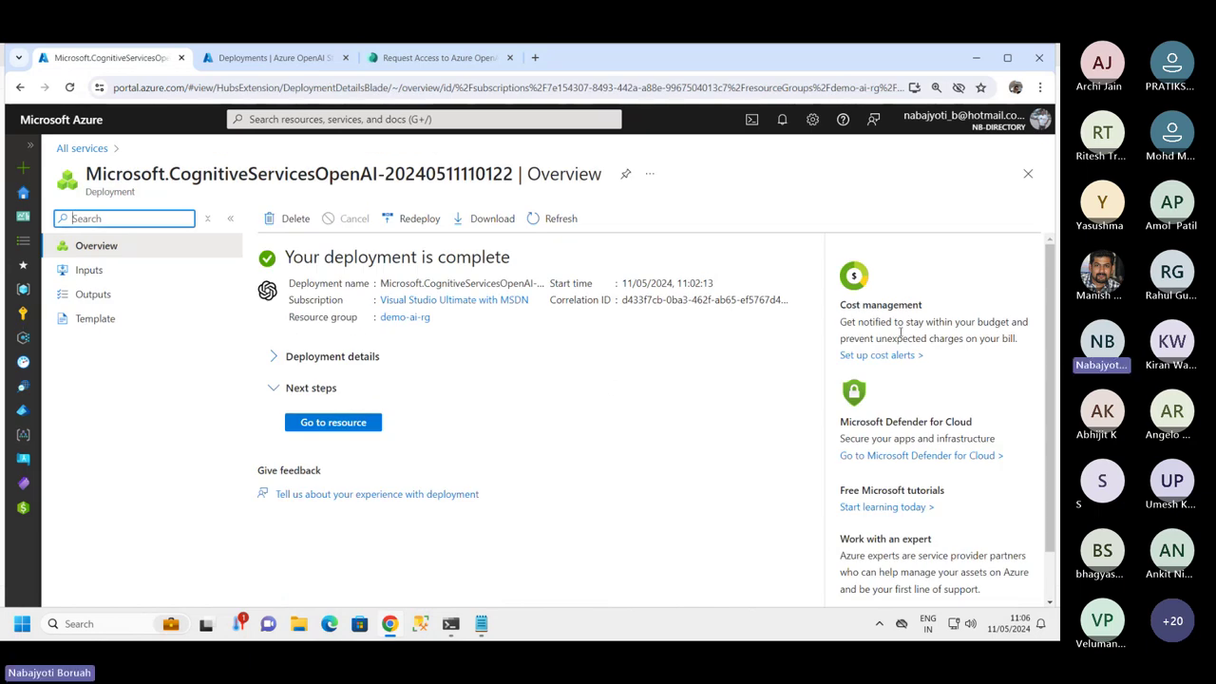
pyautogui.click(335, 423)
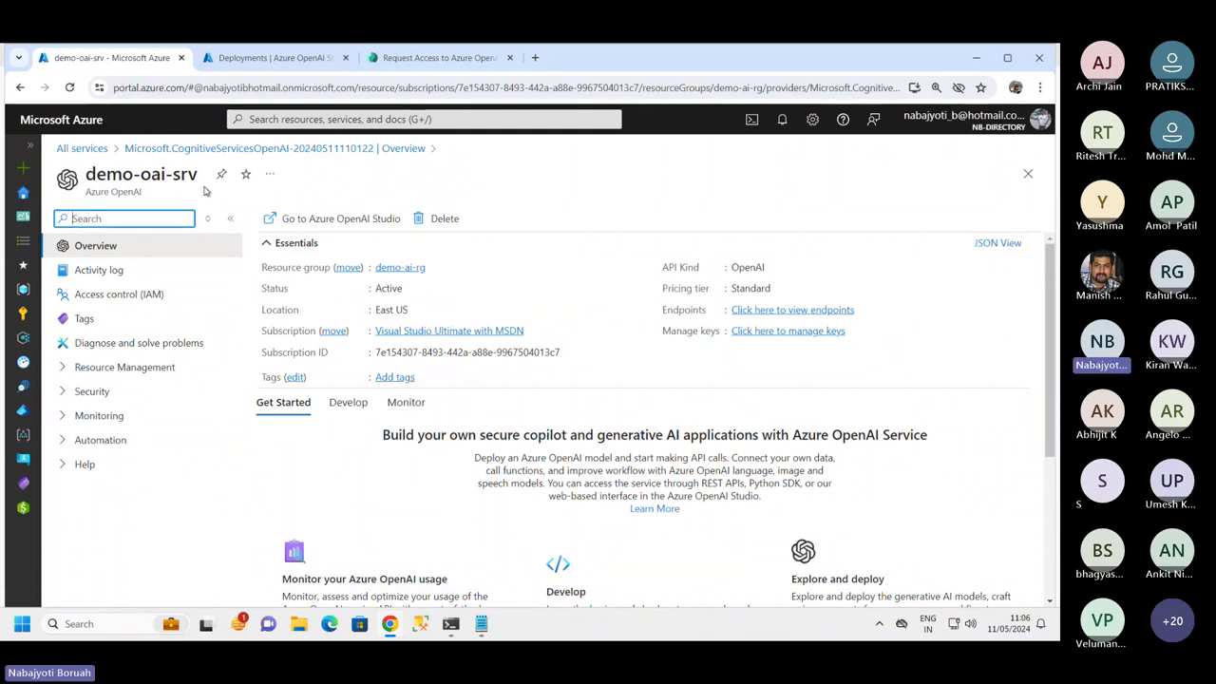
# - Leave the resource and deployment pages and start creating another Azure OpenAI account from Azure AI services
pyautogui.click(1027, 173)
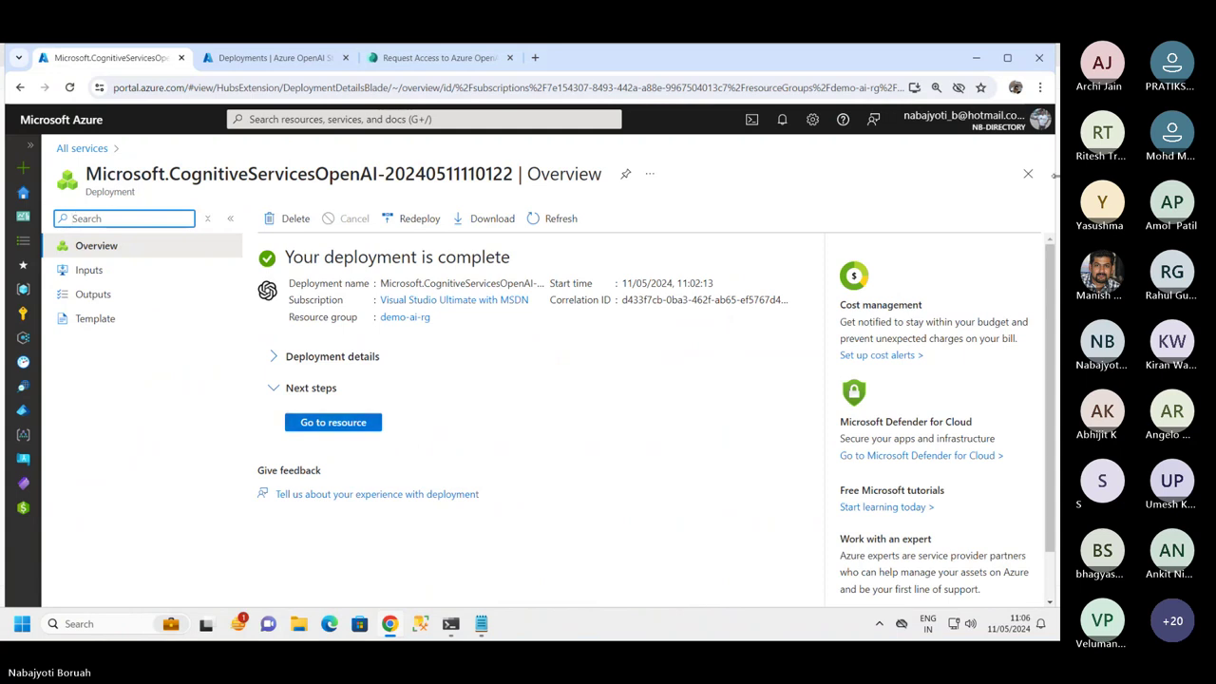
pyautogui.click(1026, 172)
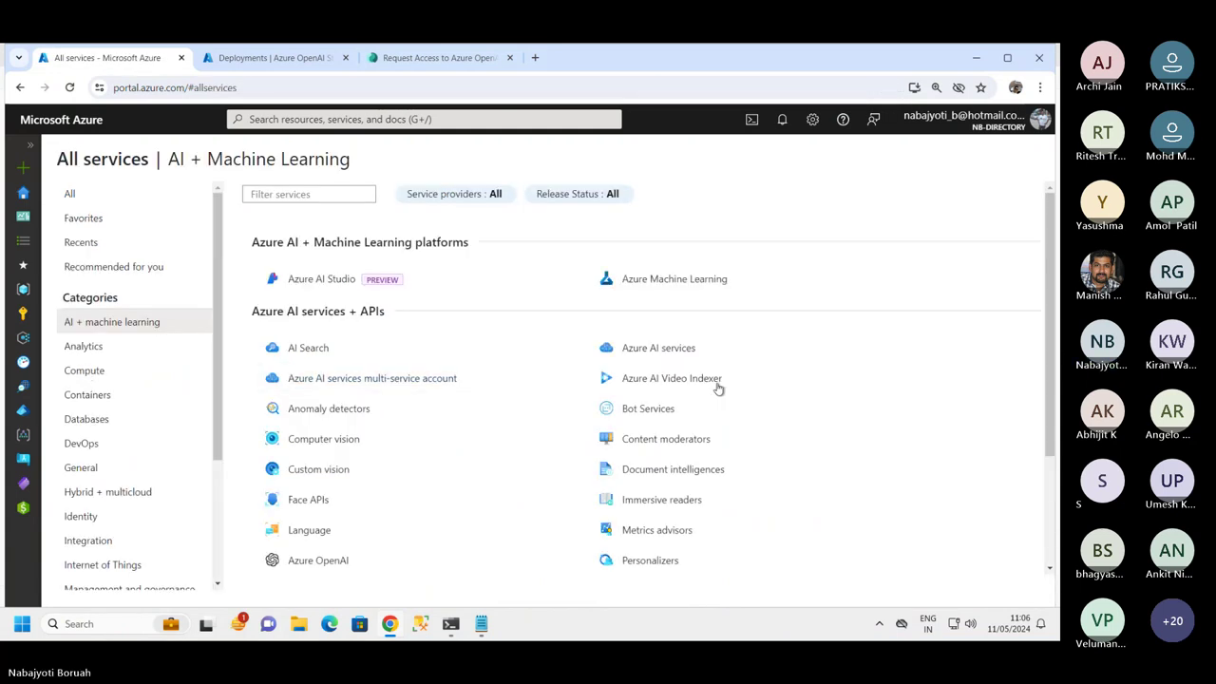
pyautogui.click(665, 347)
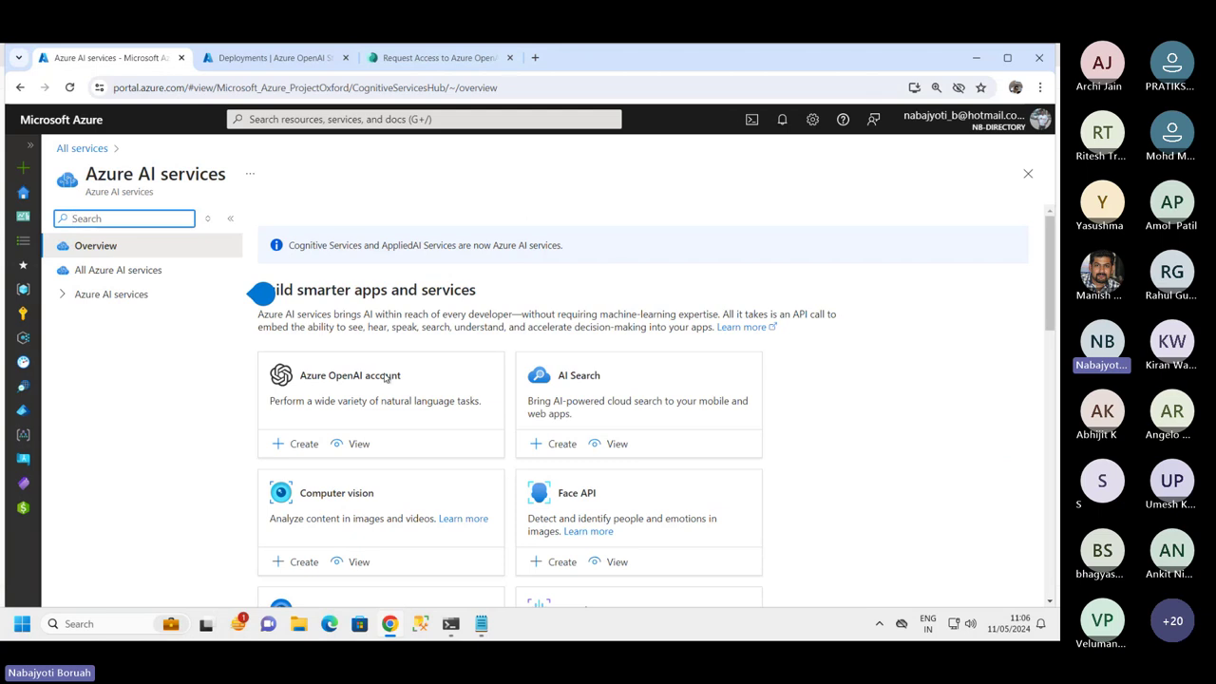
pyautogui.click(303, 443)
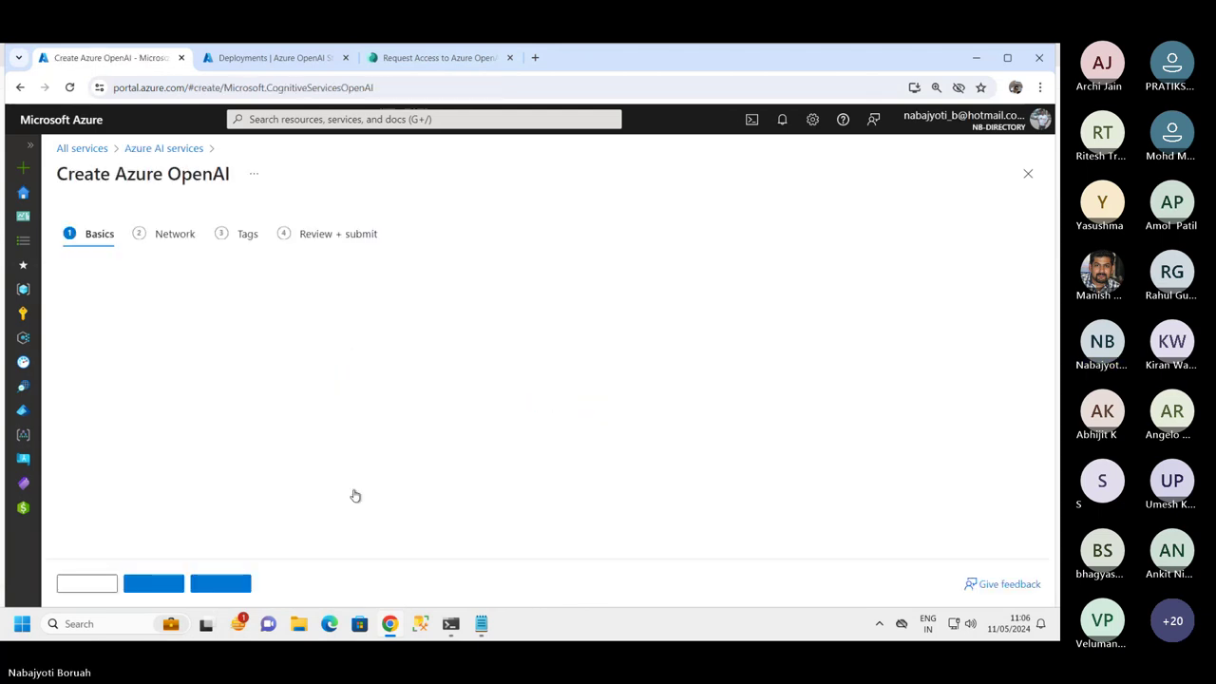
# - Choose the demo-ai-rg resource group and set the region to West US for the new Azure OpenAI resource
pyautogui.click(298, 407)
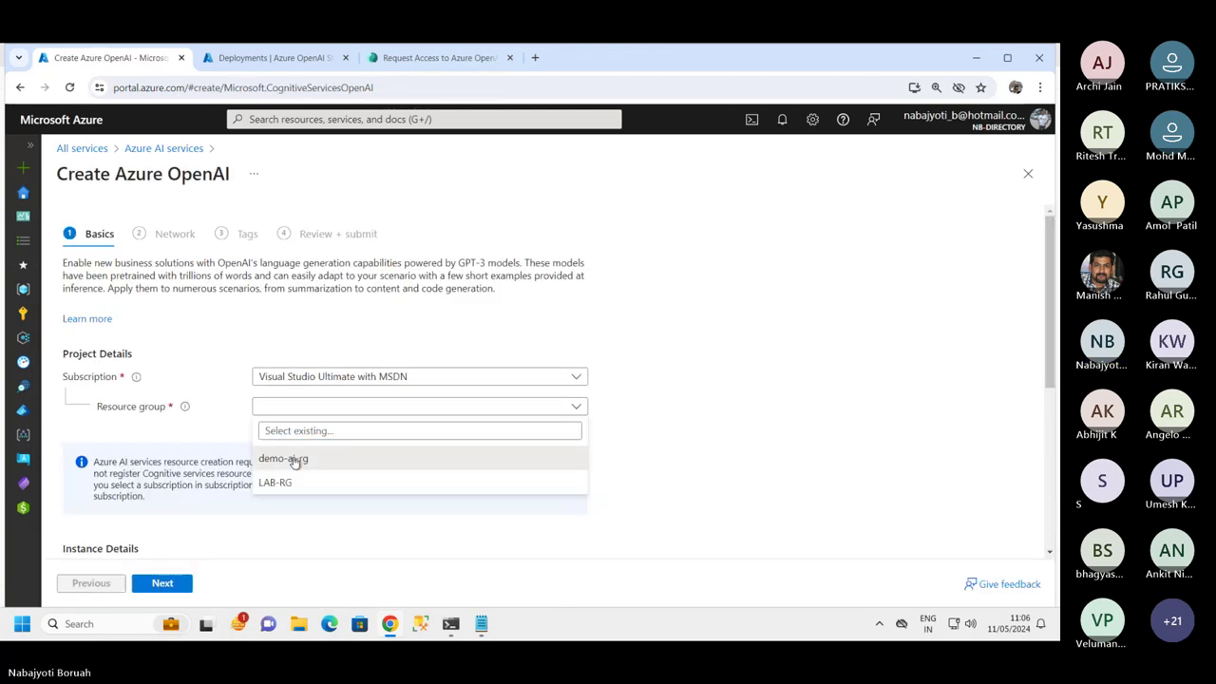
pyautogui.click(294, 459)
pyautogui.scroll(-3, 297, 280)
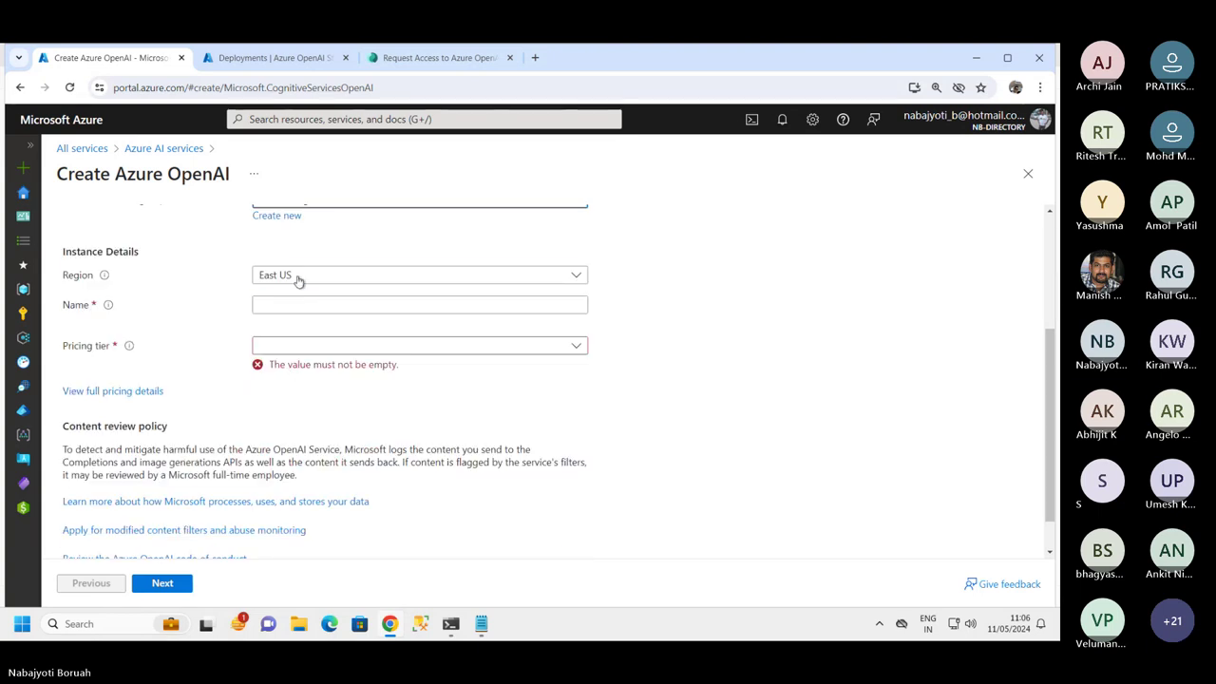
pyautogui.click(297, 277)
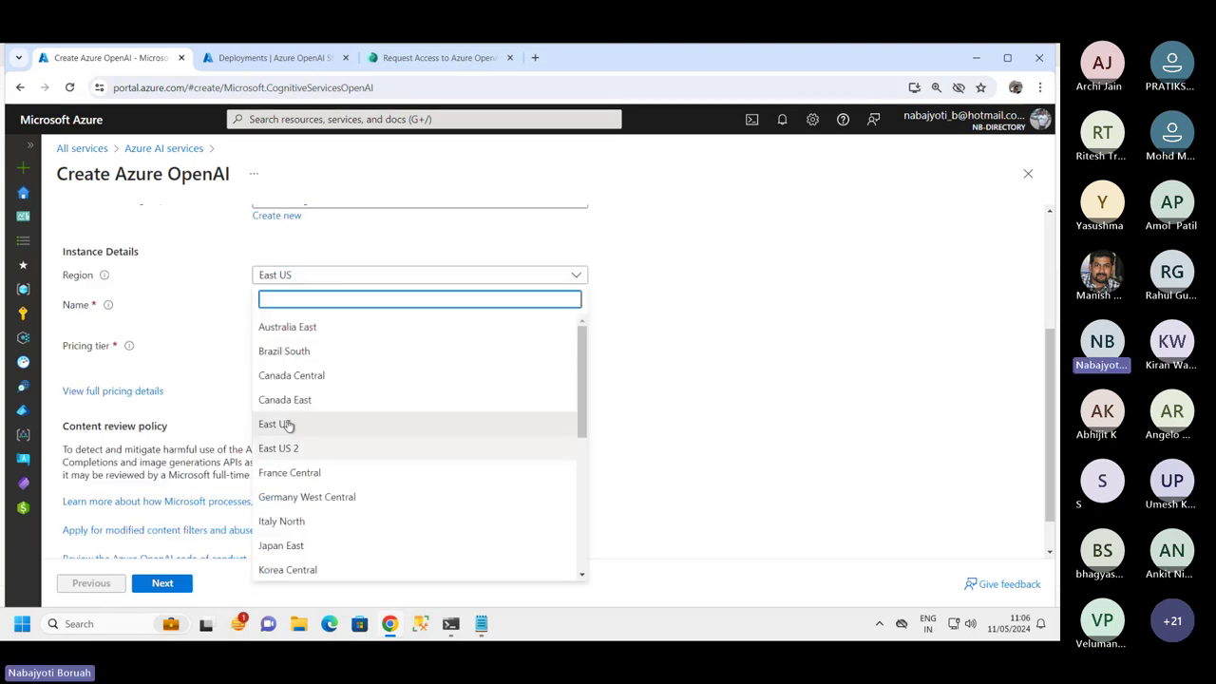
pyautogui.scroll(-3, 323, 565)
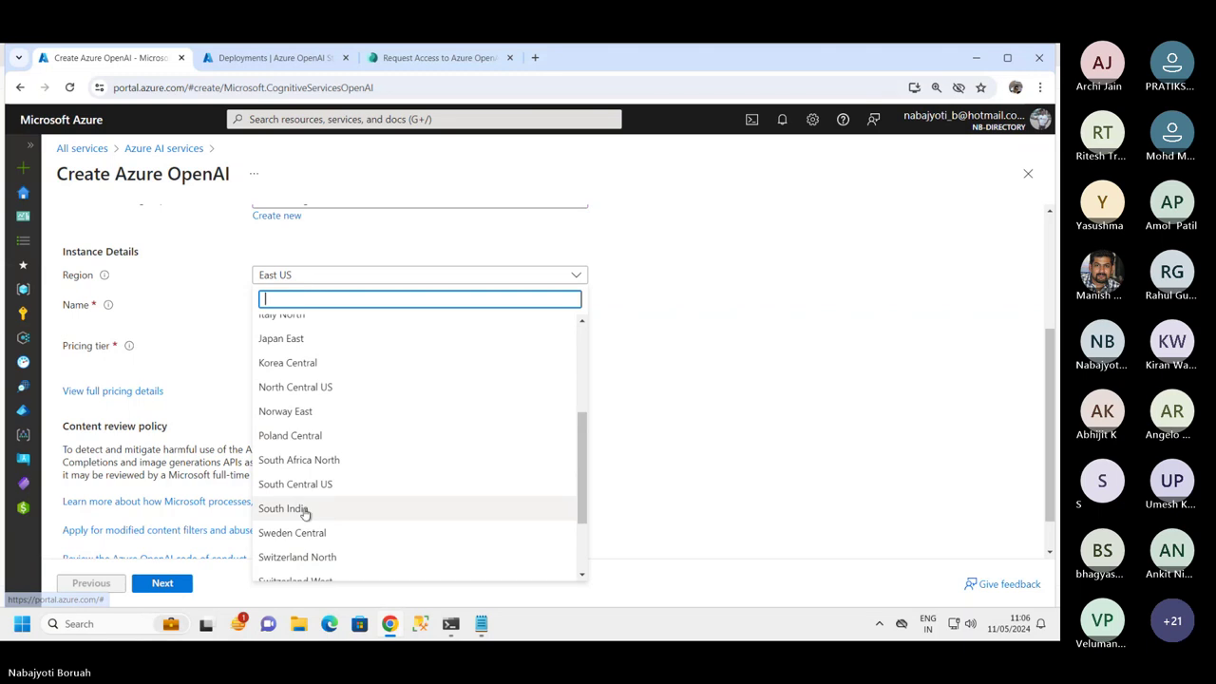
pyautogui.scroll(-2, 315, 564)
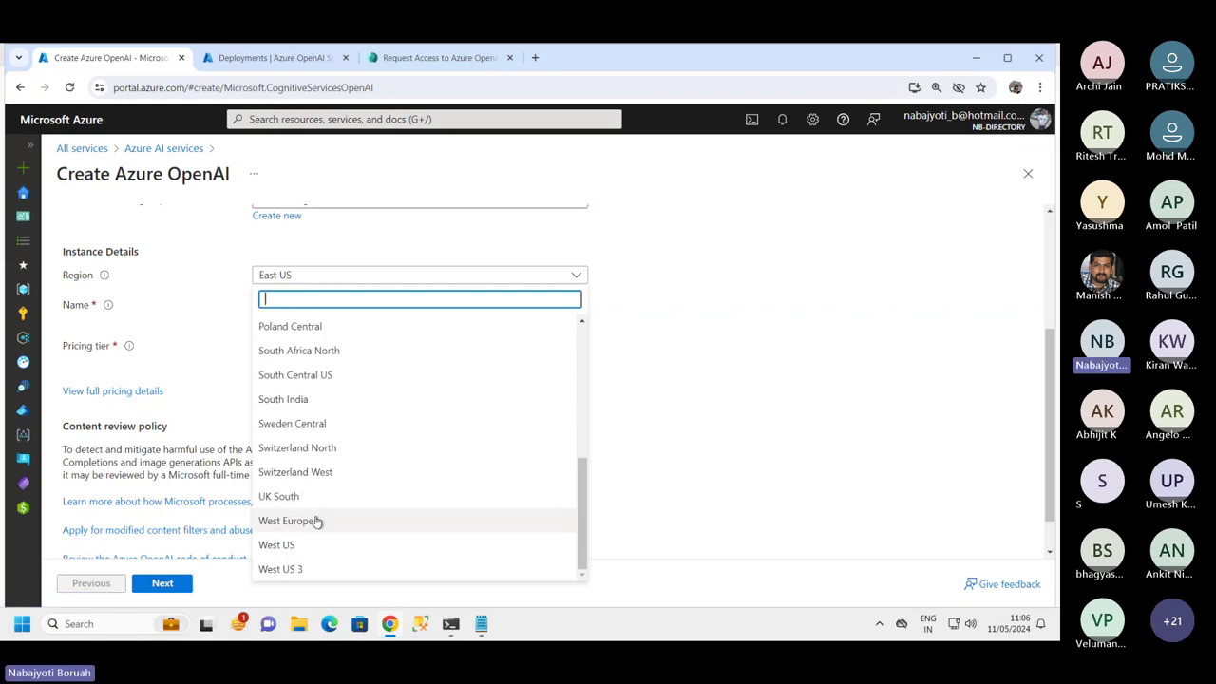
pyautogui.click(288, 545)
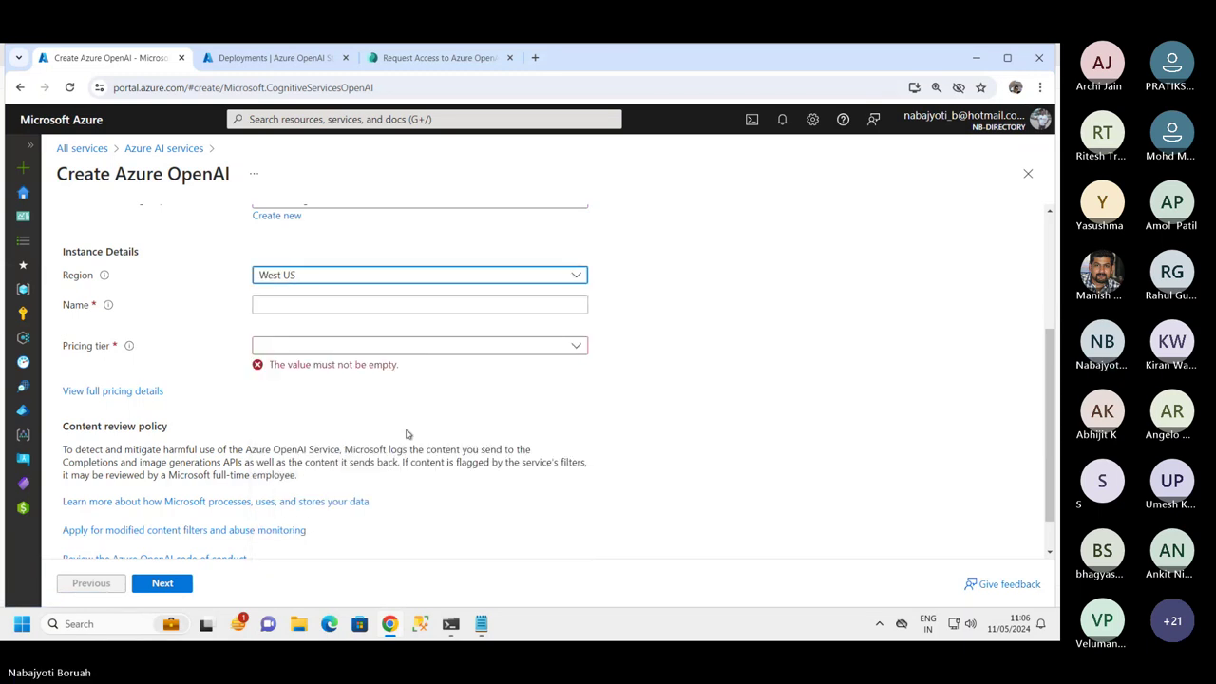
# - Name the new Azure OpenAI resource demo-oai-srv-wus
pyautogui.click(318, 301)
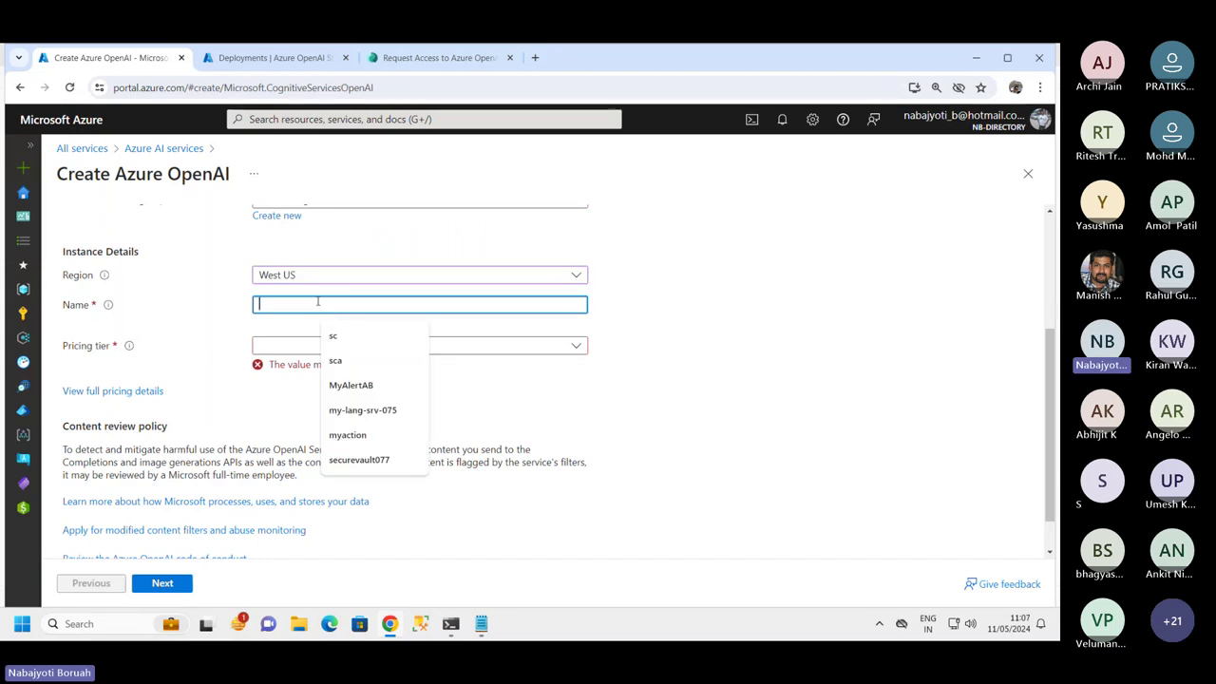
pyautogui.write('demo')
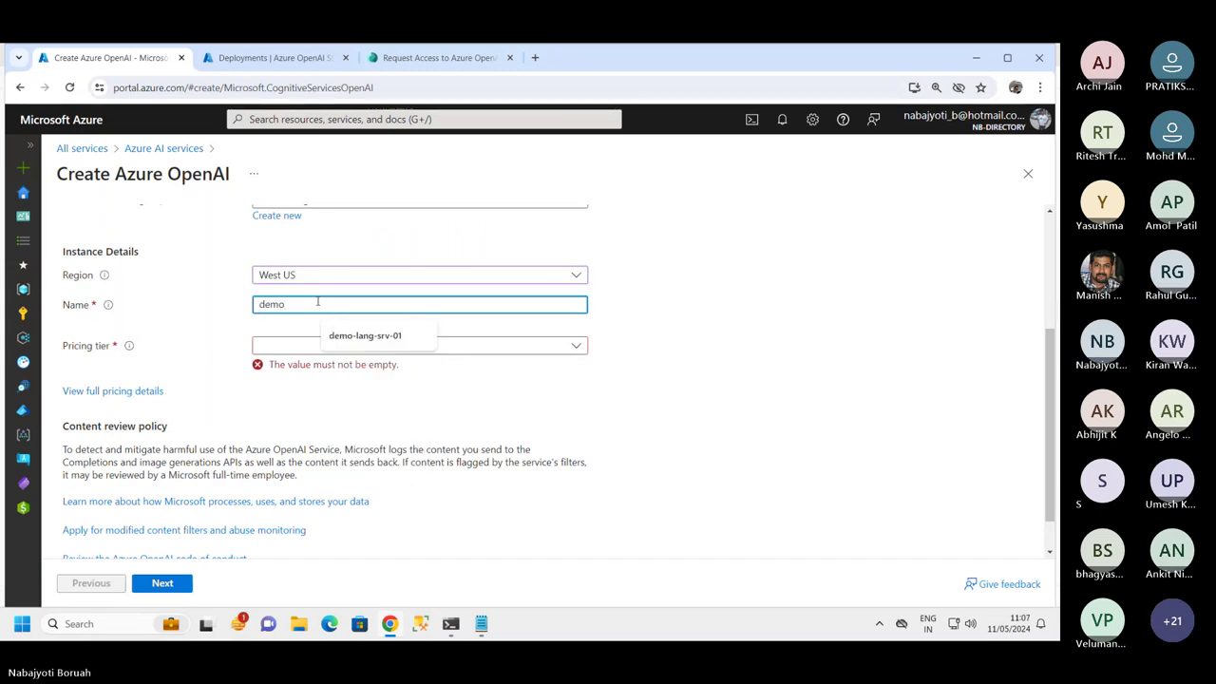
pyautogui.write('-oa')
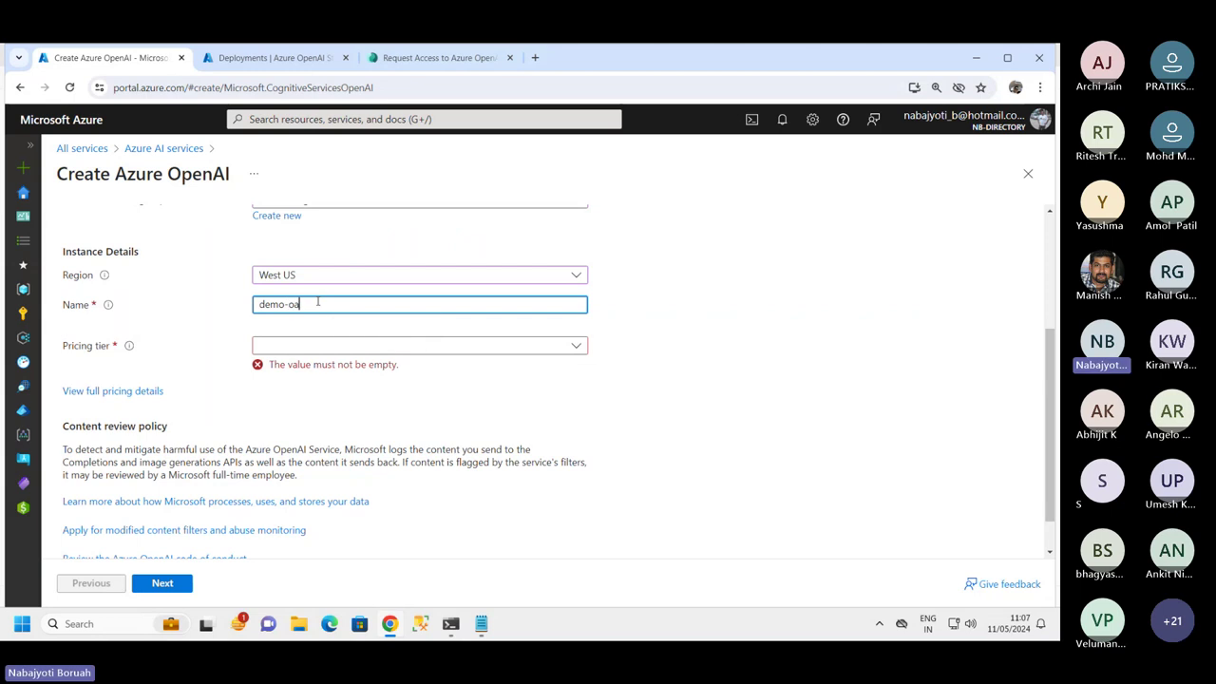
pyautogui.write('i-srv-wus')
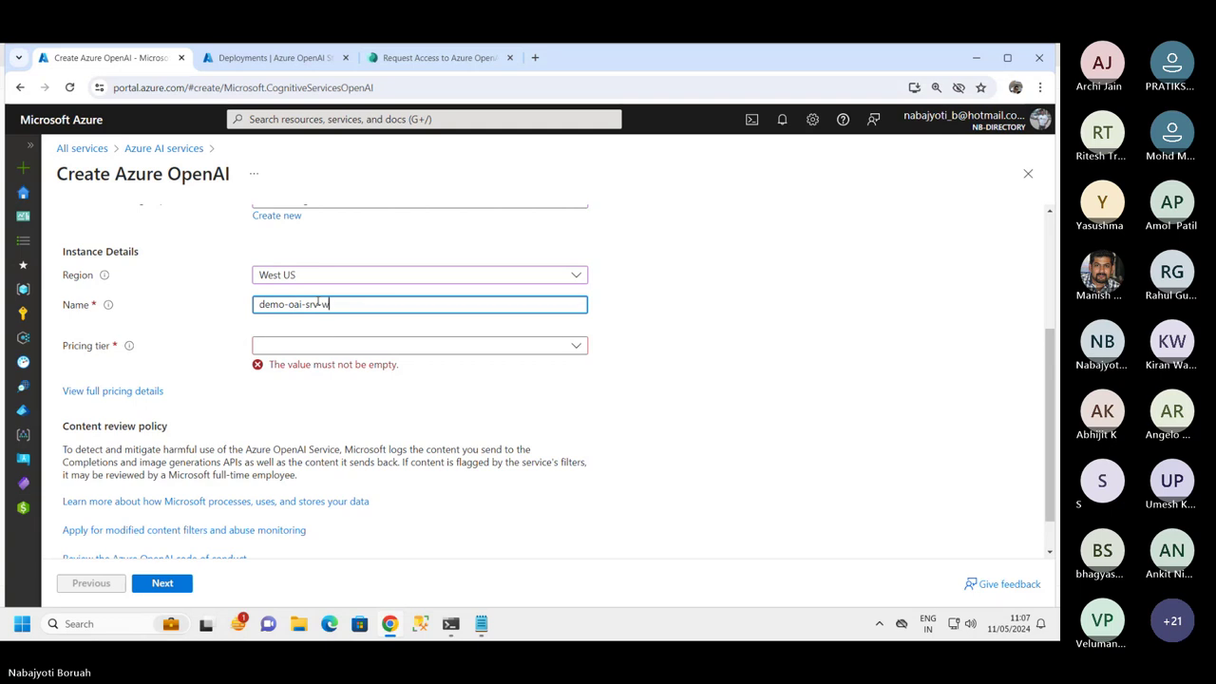
# - Select the Standard S0 pricing tier and advance to the final review with the default network settings and no tags
pyautogui.click(469, 349)
pyautogui.click(308, 368)
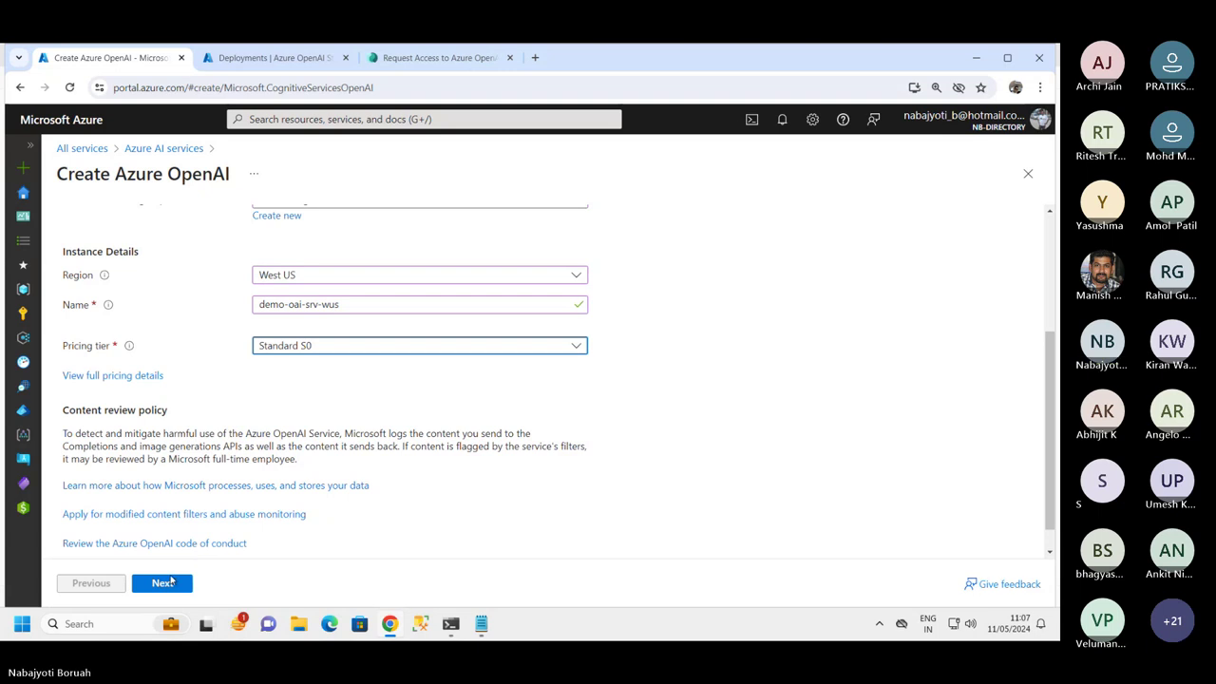
pyautogui.click(162, 582)
pyautogui.click(162, 582)
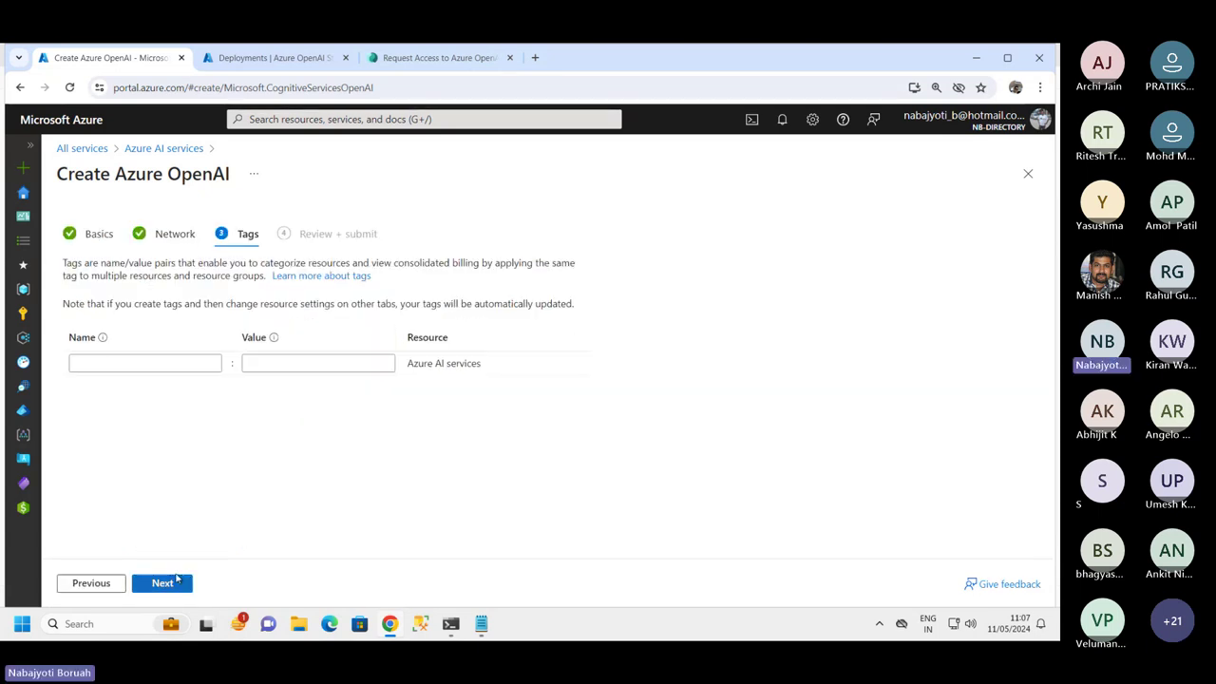
pyautogui.click(164, 586)
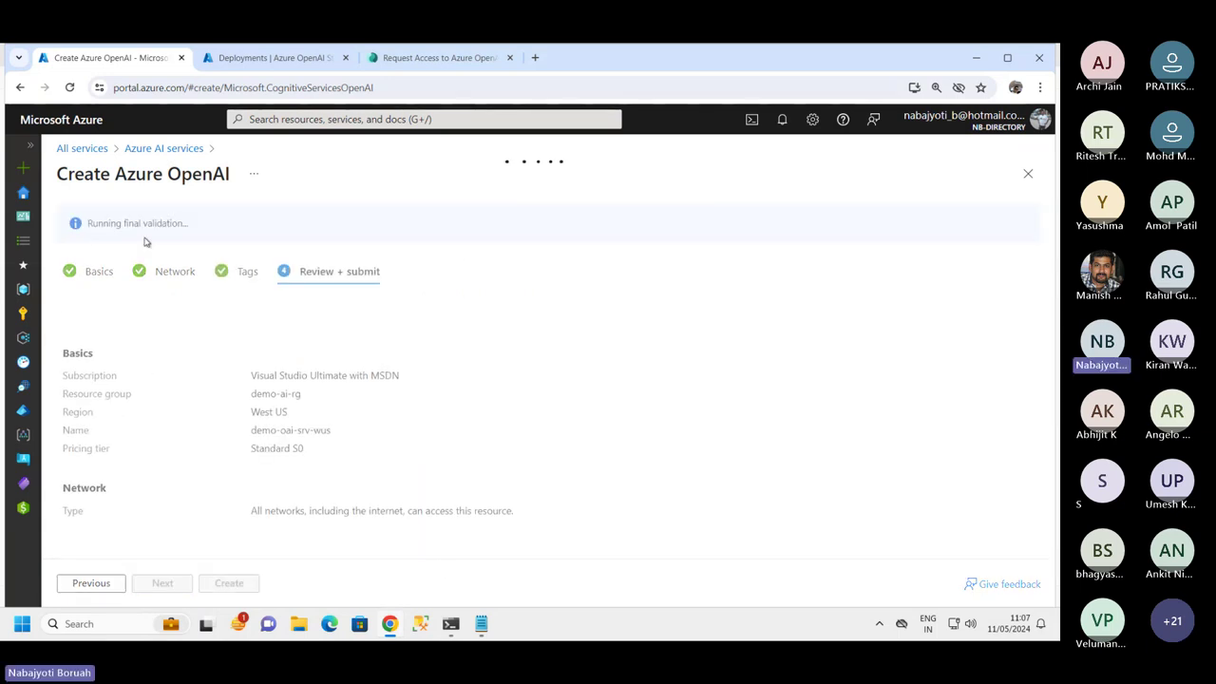
# - Submit the demo-oai-srv-wus resource for creation and check which resource the studio's Deployments page belongs to
pyautogui.moveTo(125, 175); pyautogui.dragTo(238, 185)
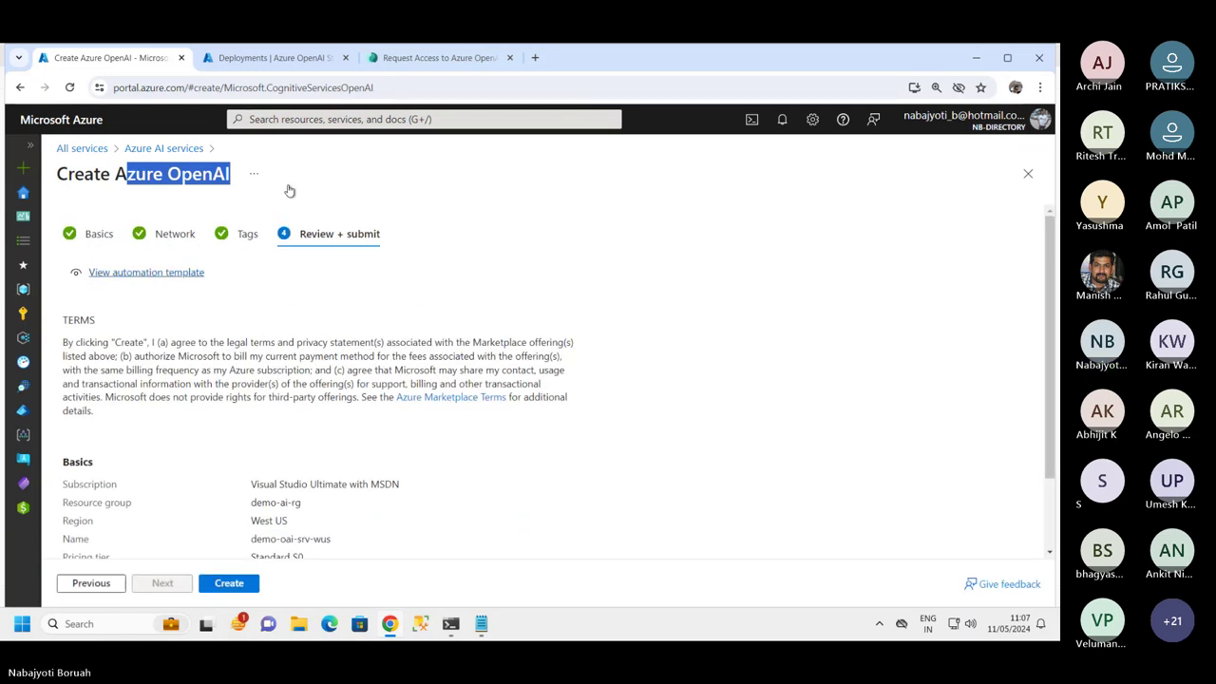
pyautogui.click(287, 59)
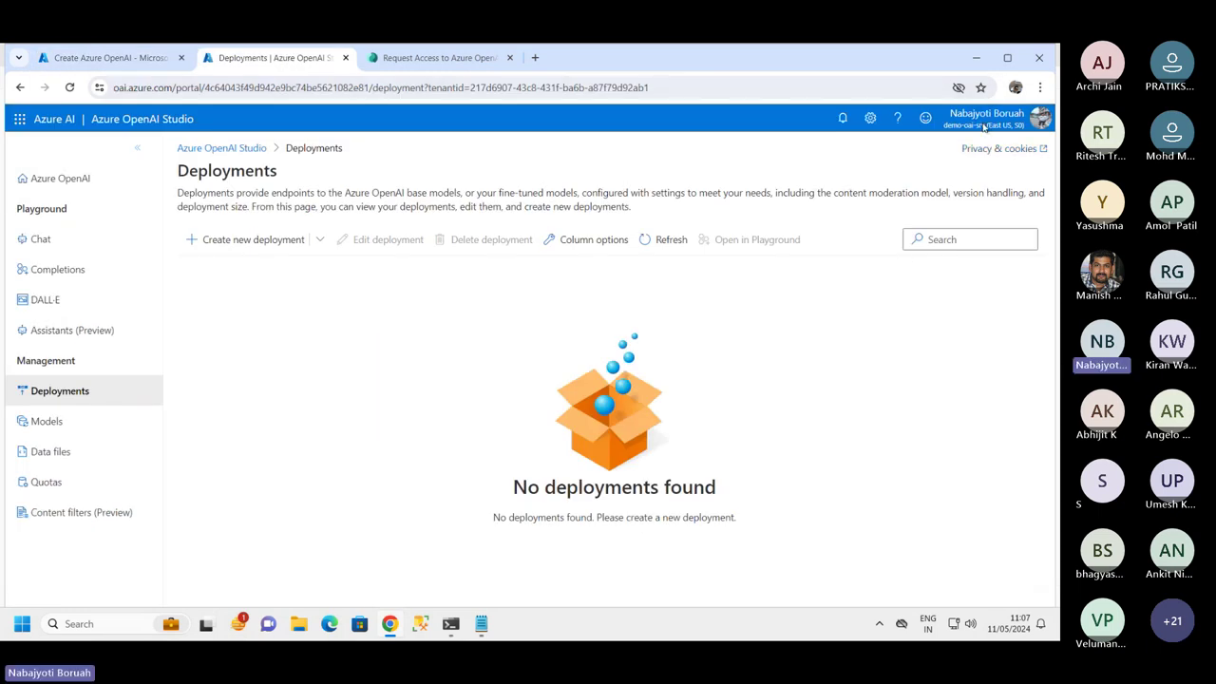
pyautogui.click(130, 61)
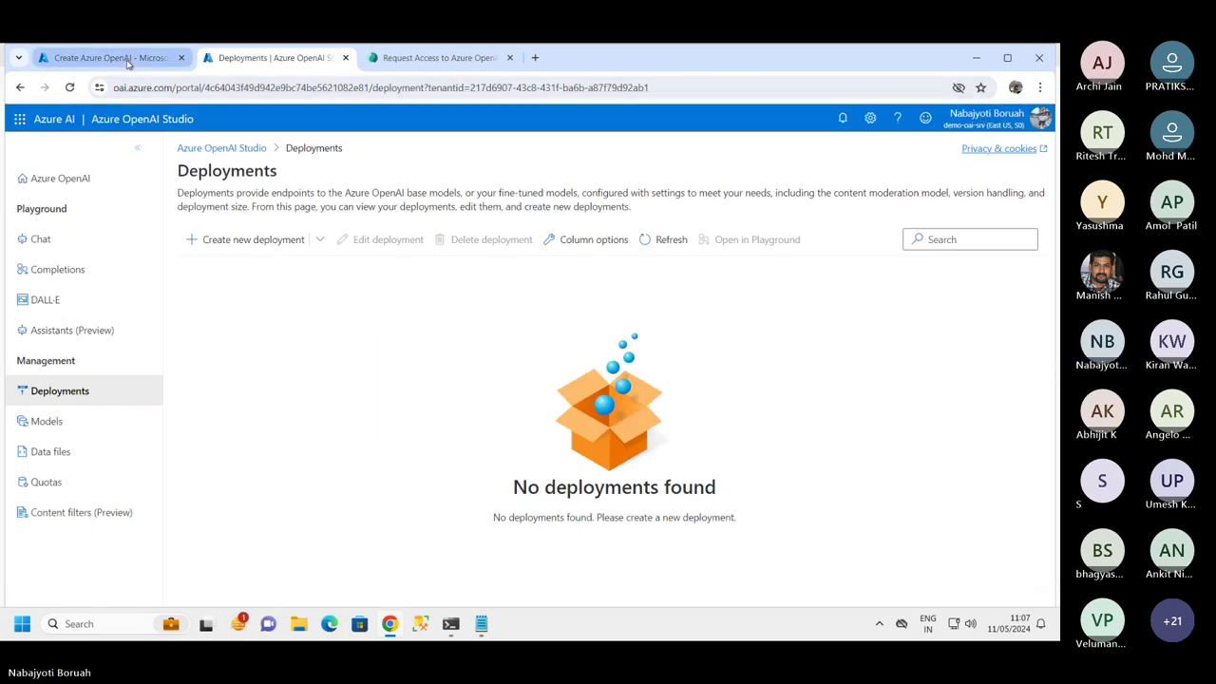
pyautogui.click(233, 583)
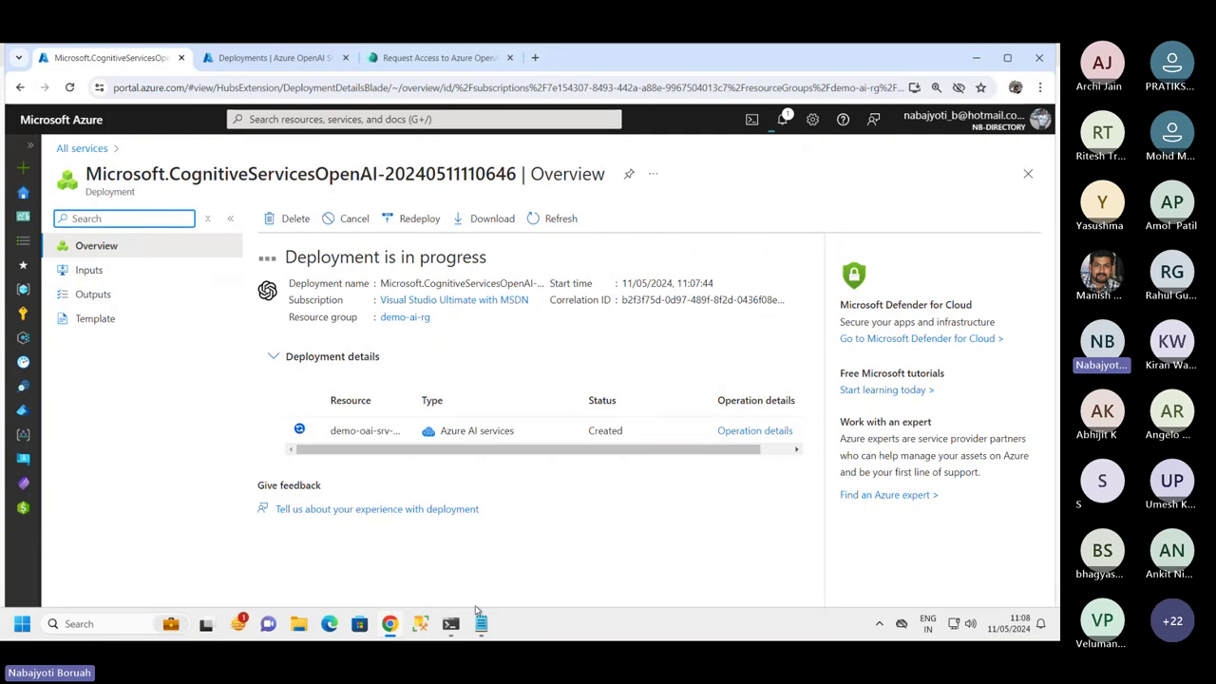
pyautogui.click(276, 58)
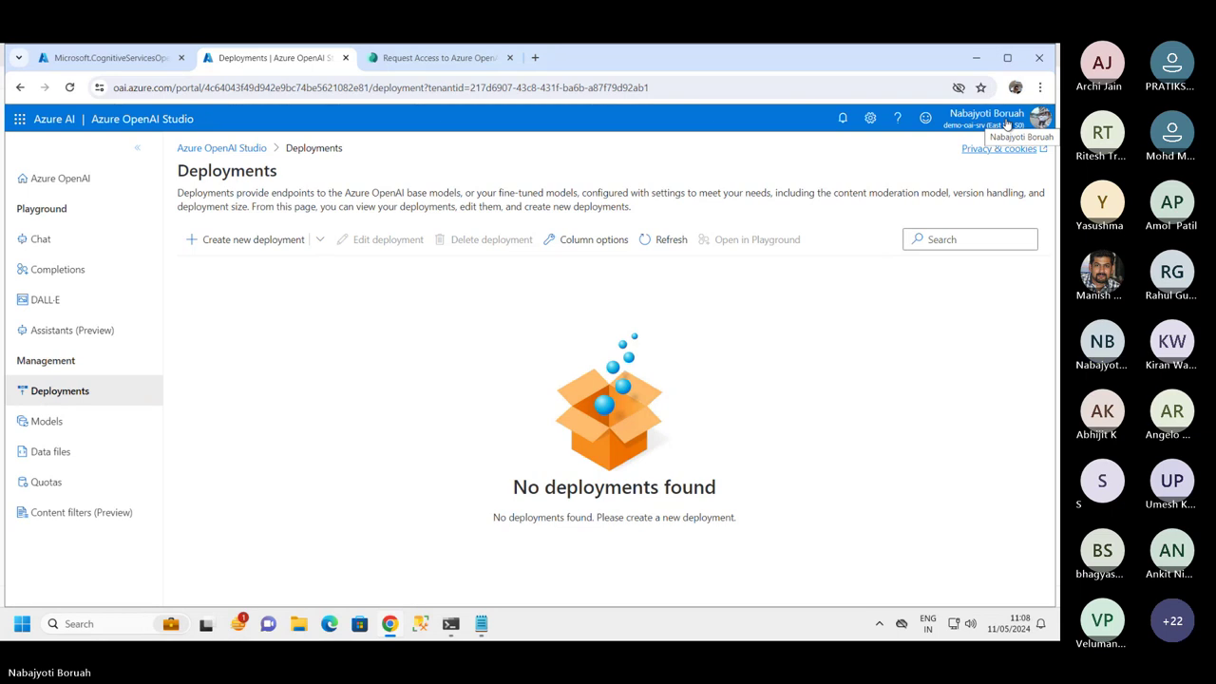
pyautogui.click(134, 59)
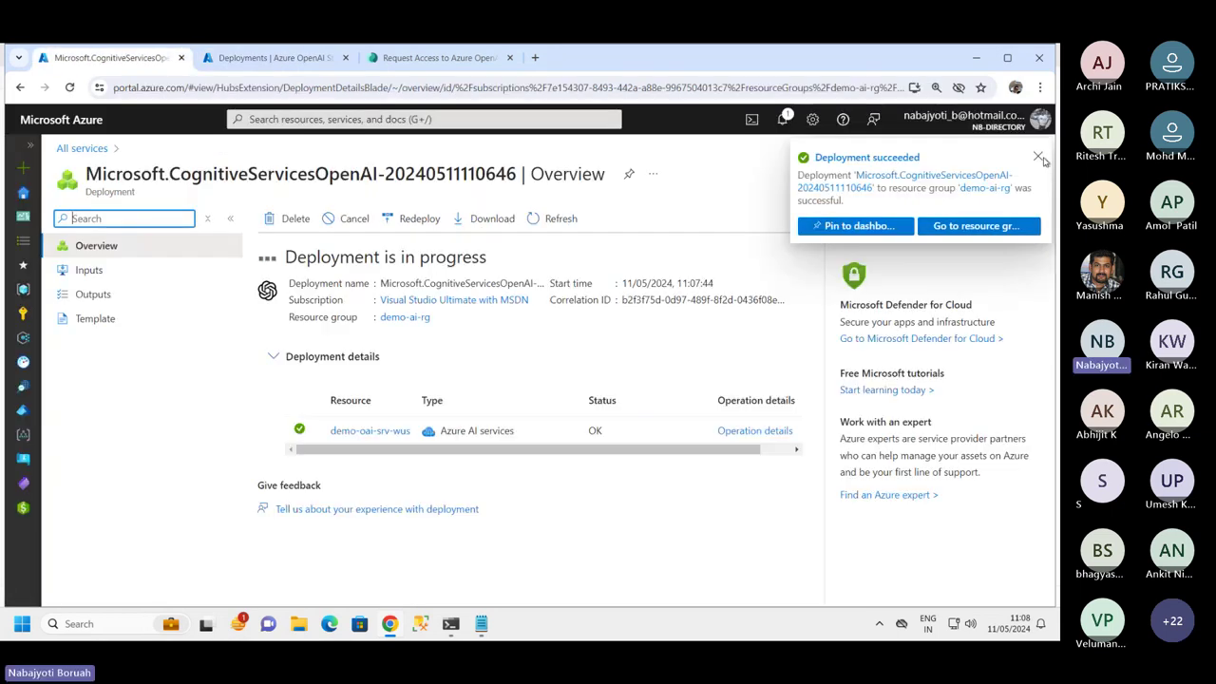
# - Dismiss the deployment notification and open the demo-oai-srv-wus resource from the demo-ai-rg resource group
pyautogui.click(1038, 160)
pyautogui.click(366, 425)
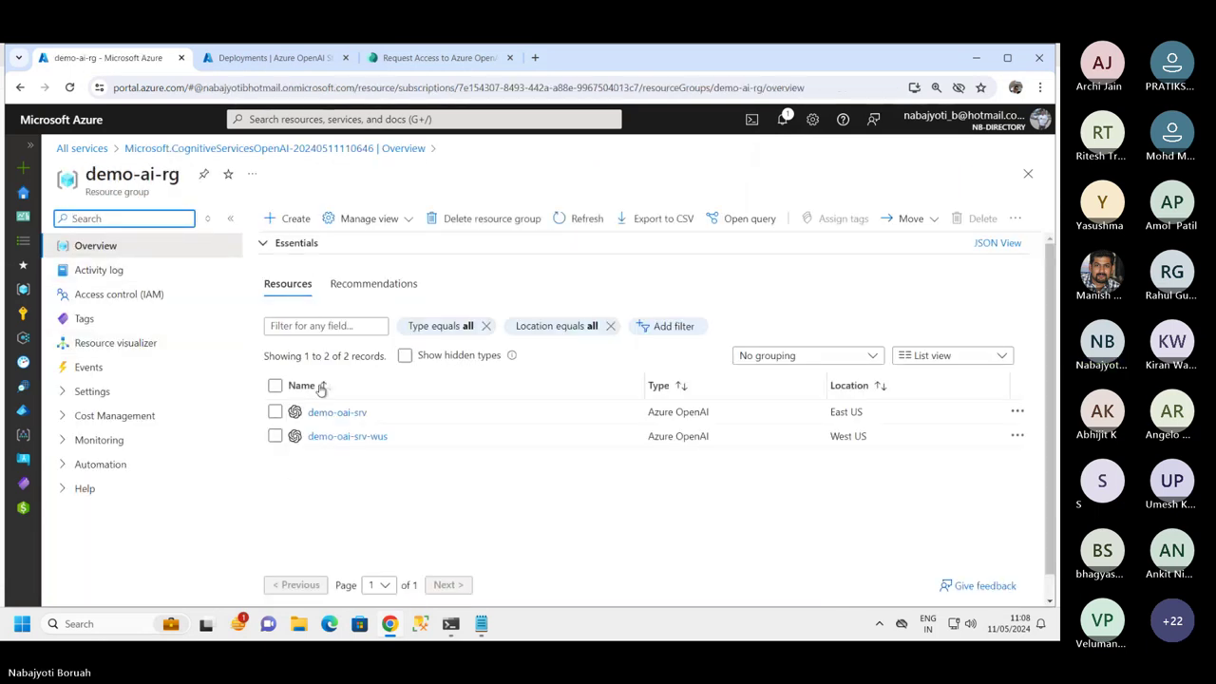
pyautogui.click(354, 437)
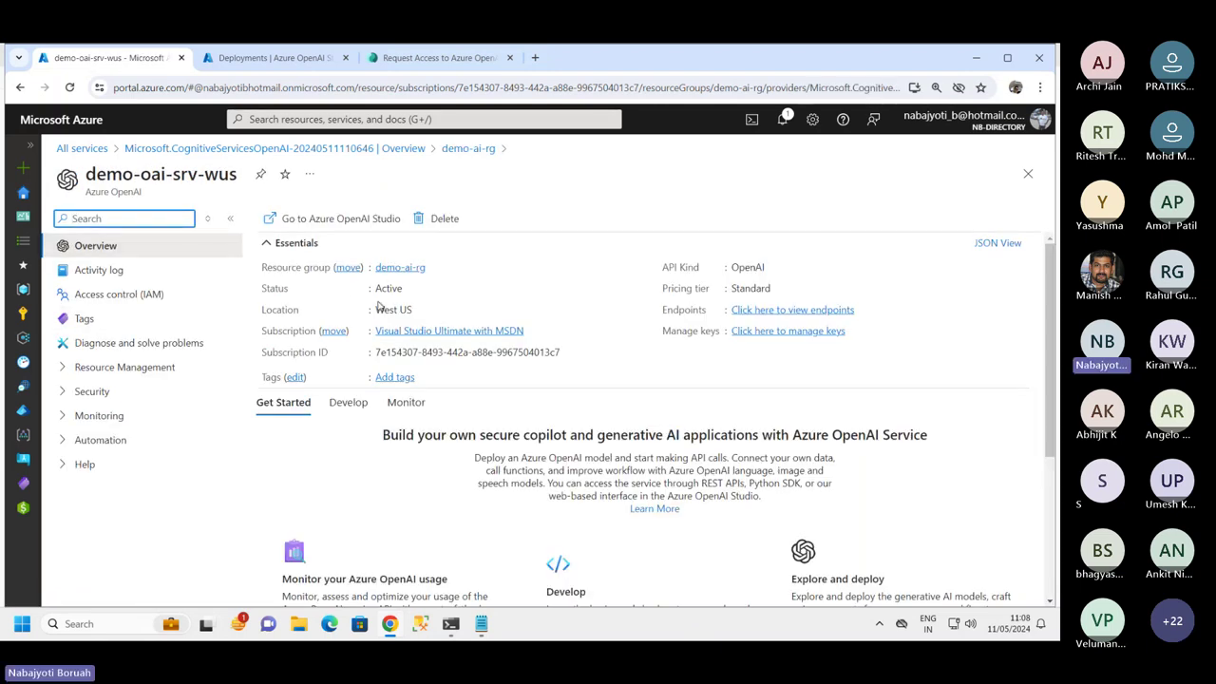
# - Open Azure OpenAI Studio for demo-oai-srv-wus in a separate browser tab and go to its Deployments page
pyautogui.rightClick(310, 226)
pyautogui.click(355, 237)
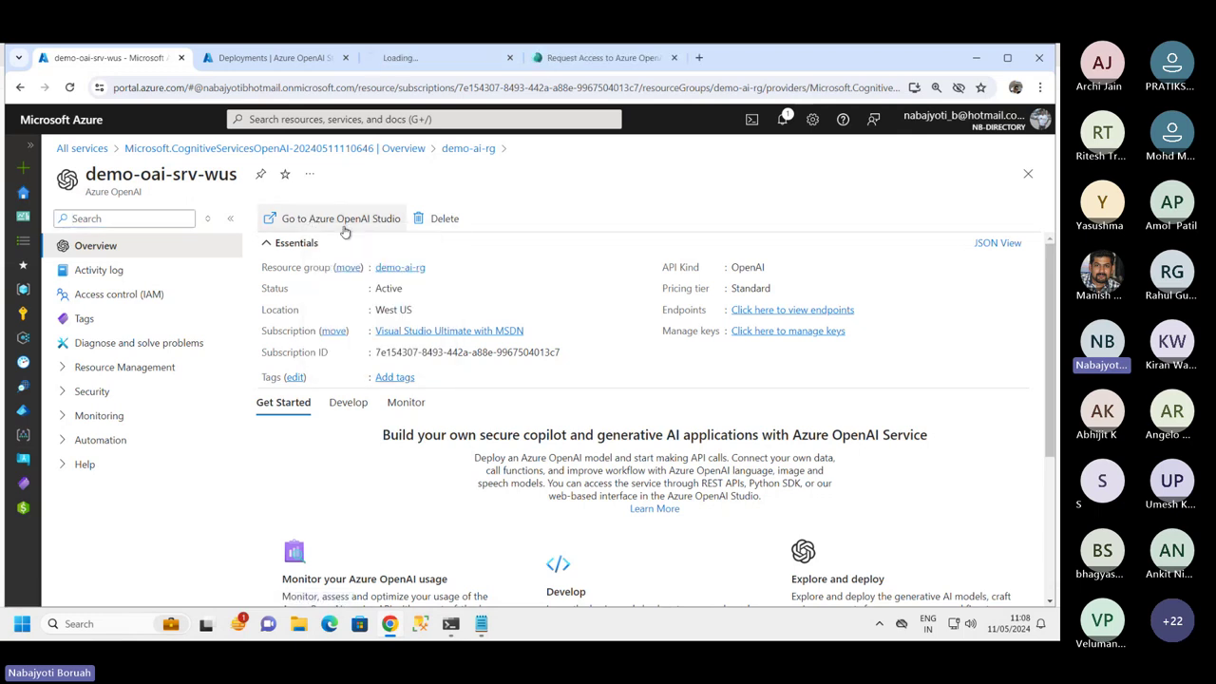
pyautogui.click(439, 58)
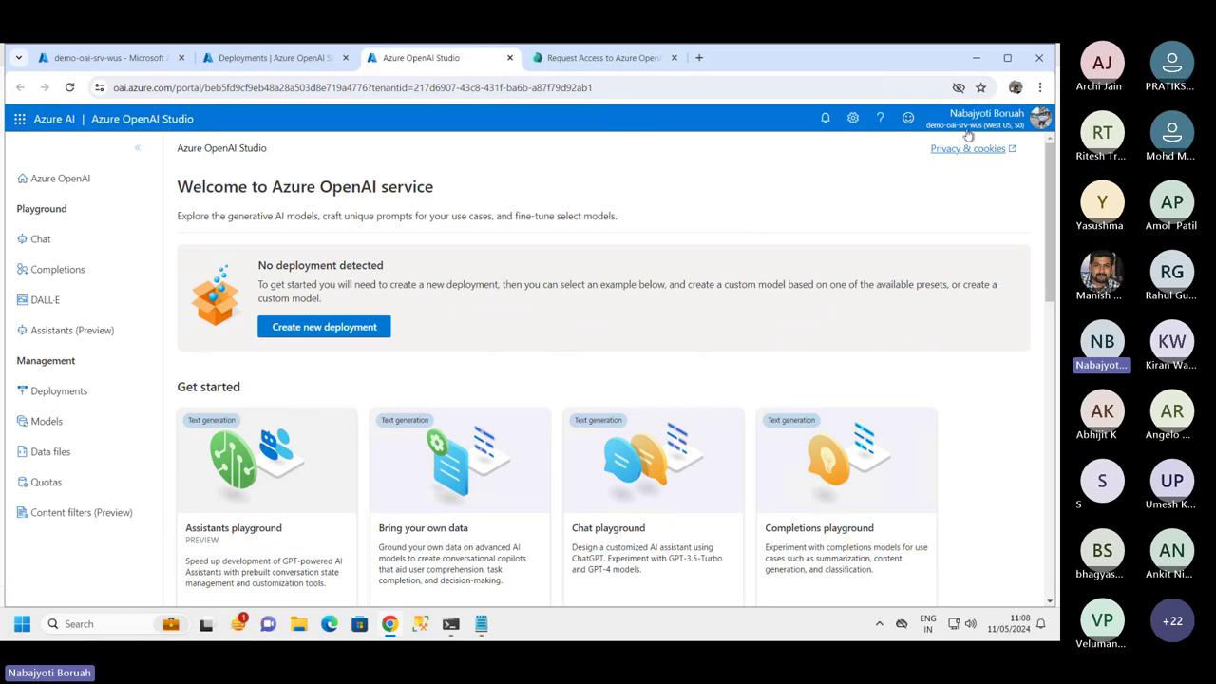
pyautogui.click(76, 397)
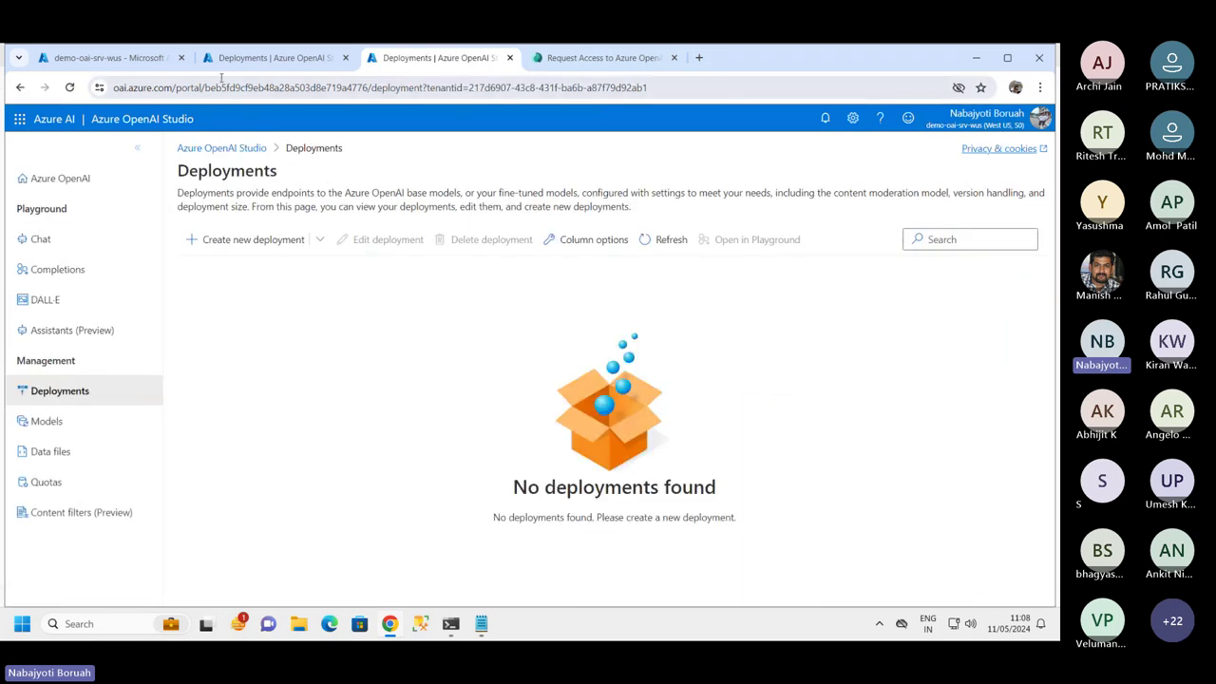
# - Examine the base models, versions and deployable status offered for the East US resource demo-oai-srv in the studio
pyautogui.click(260, 57)
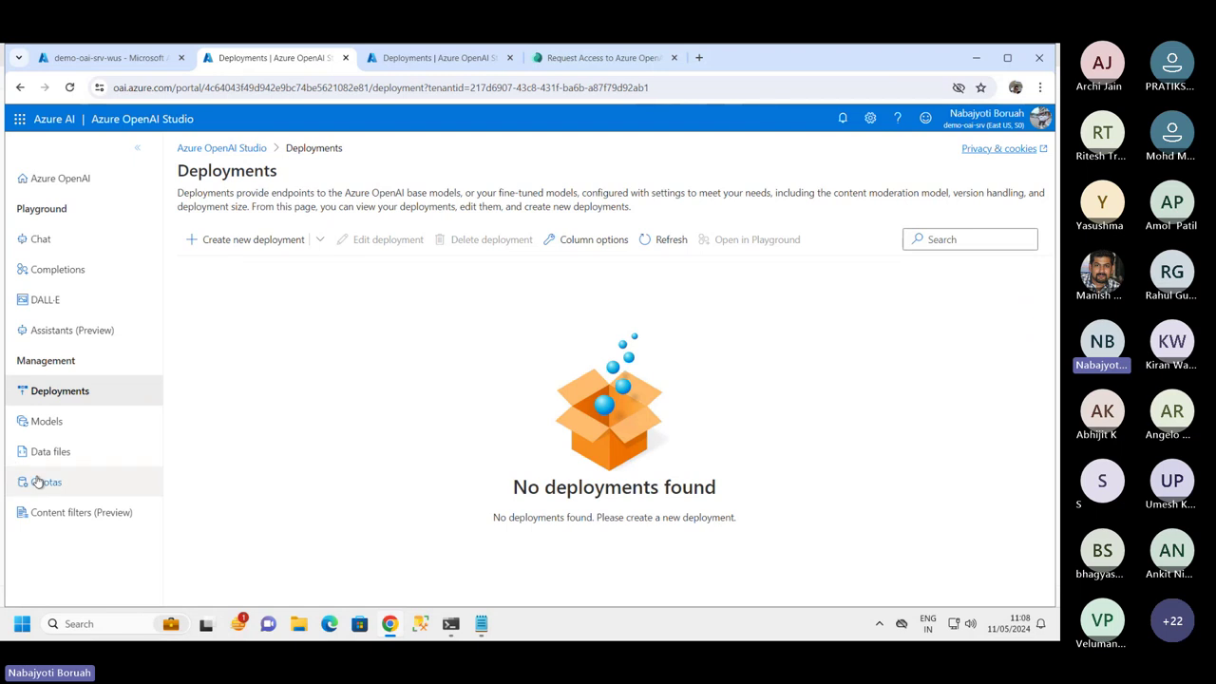
pyautogui.click(45, 422)
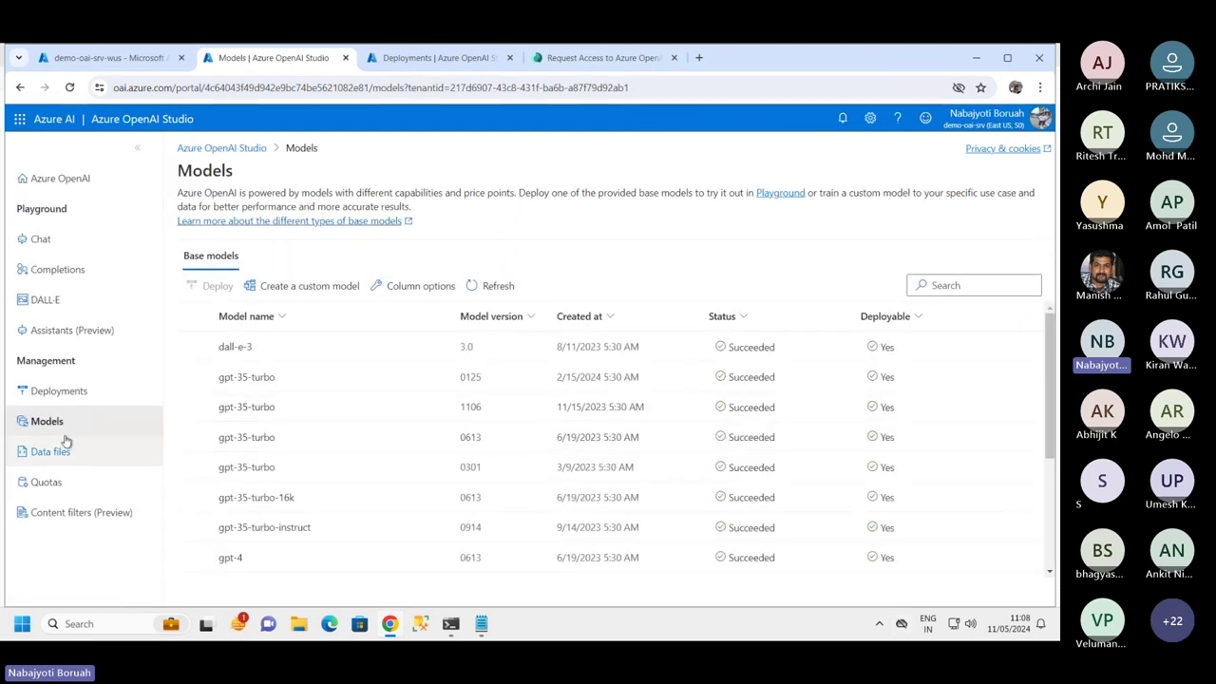
pyautogui.scroll(-3, 436, 437)
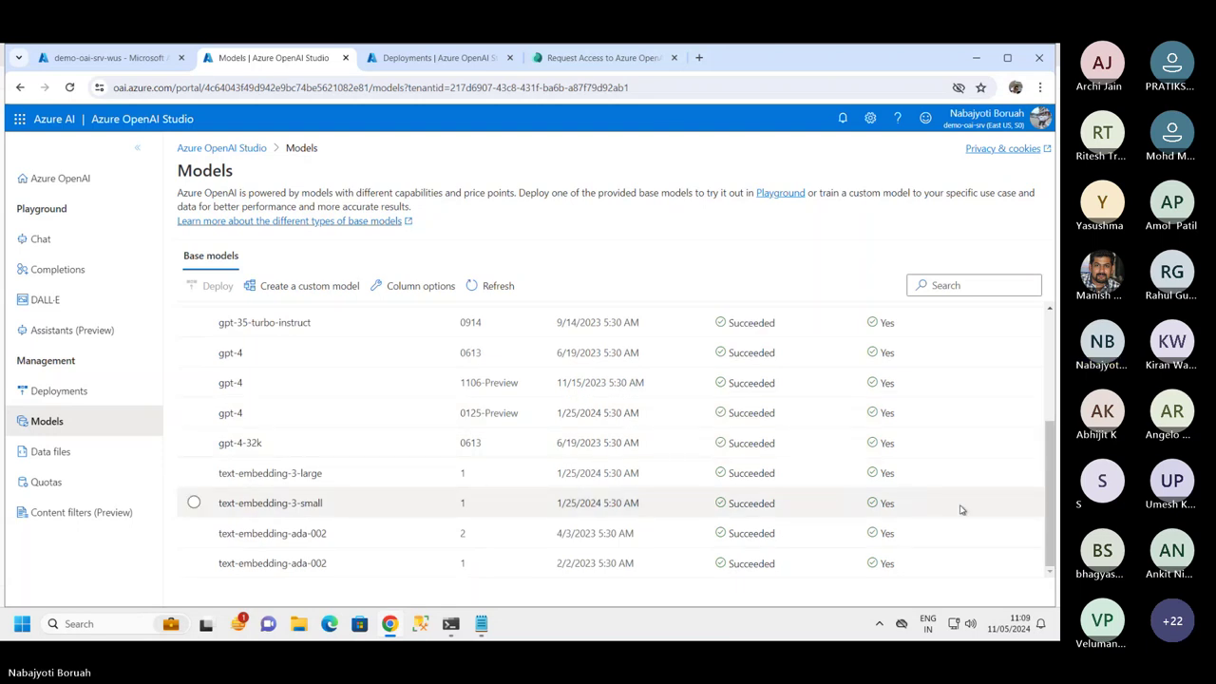
pyautogui.moveTo(1050, 494); pyautogui.dragTo(1049, 328)
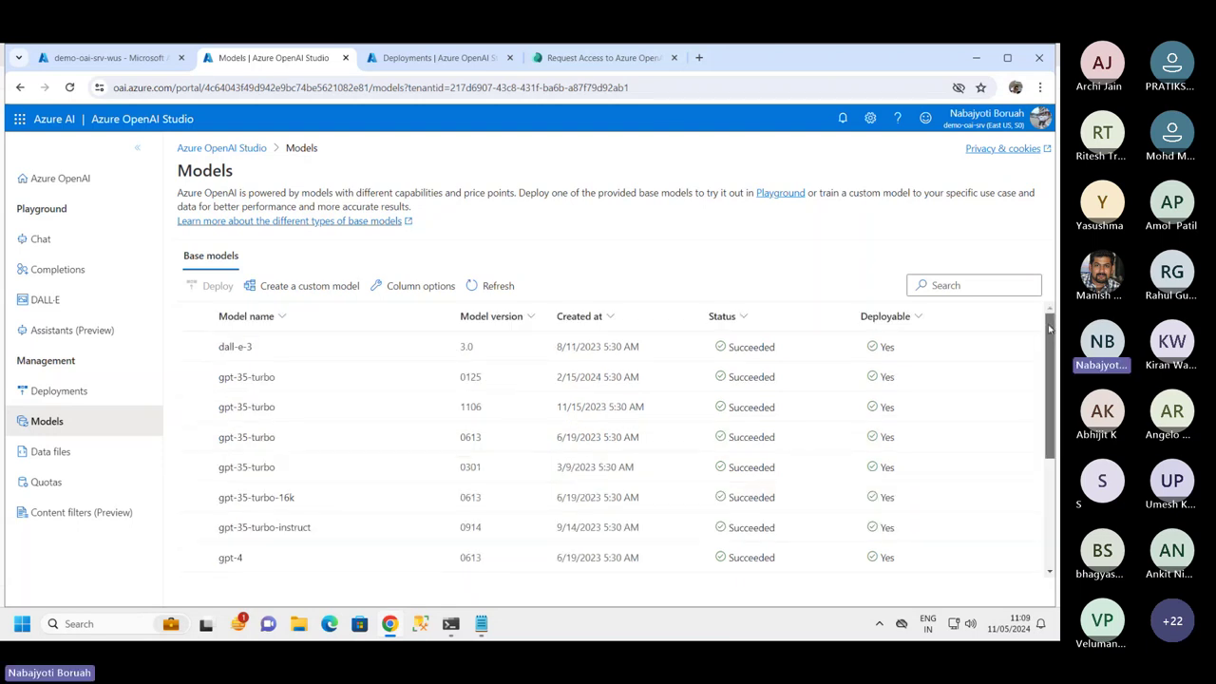
pyautogui.moveTo(1050, 420)
pyautogui.mouseDown()
pyautogui.moveTo(1050, 546)
pyautogui.moveTo(1050, 418)
pyautogui.mouseUp()
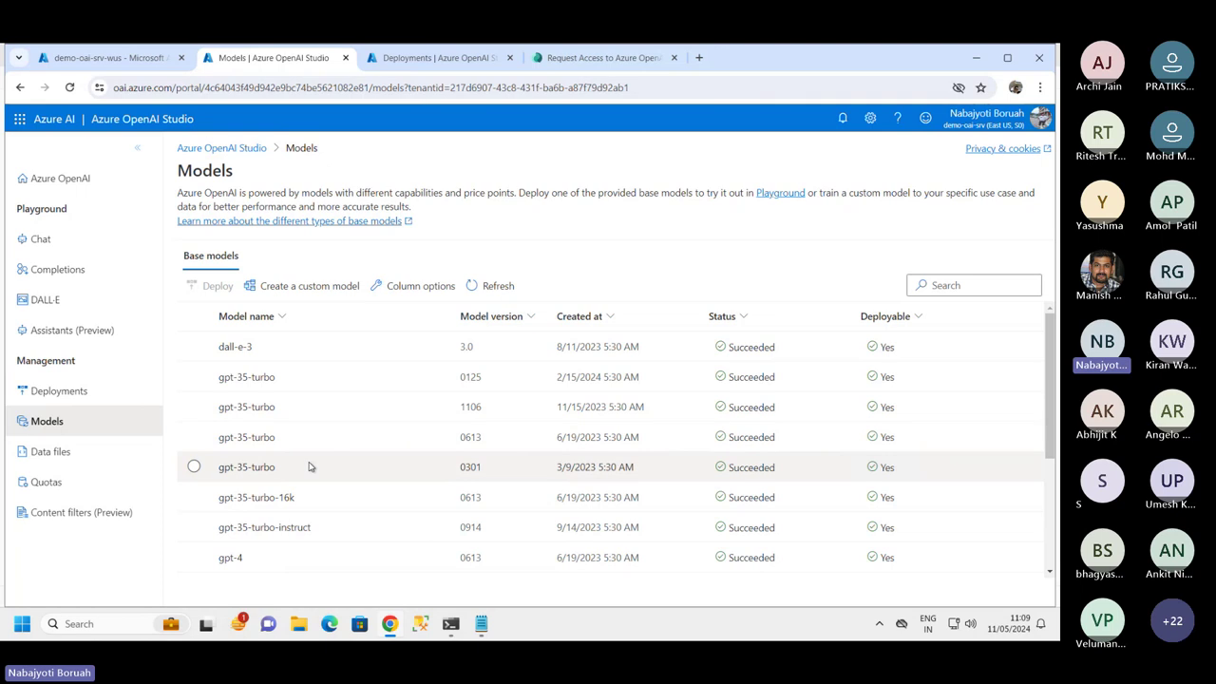
pyautogui.scroll(-3, 304, 472)
pyautogui.scroll(3, 304, 472)
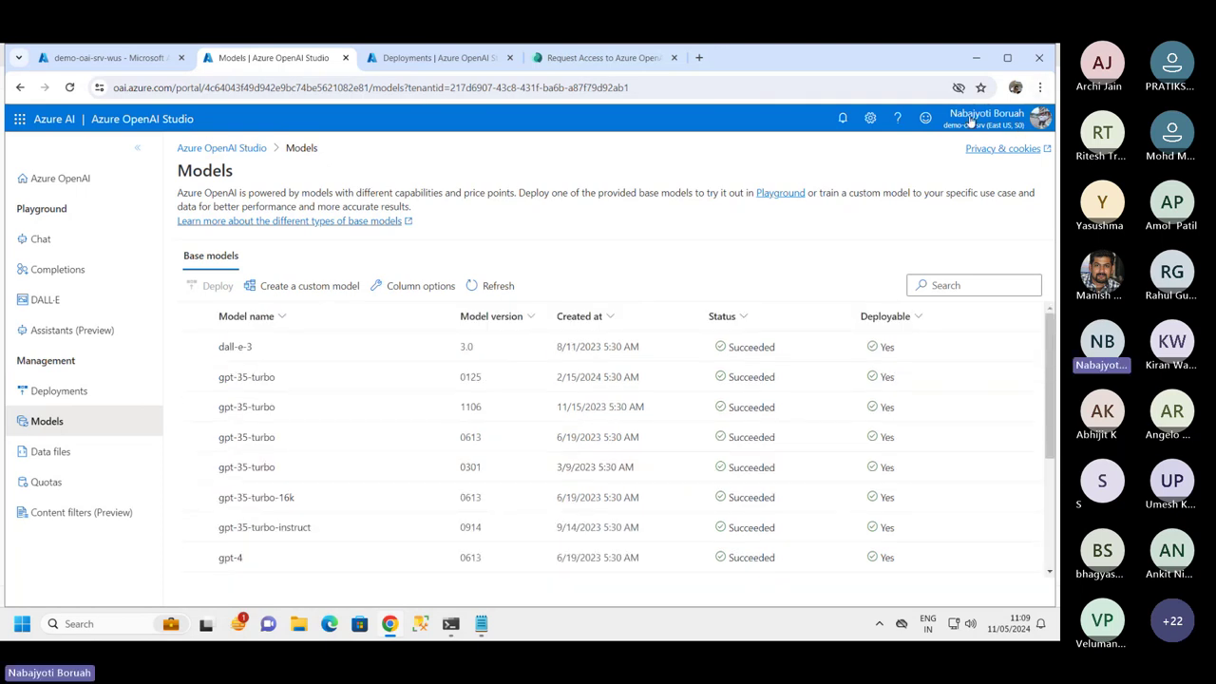
pyautogui.scroll(-2, 307, 494)
pyautogui.scroll(2, 299, 465)
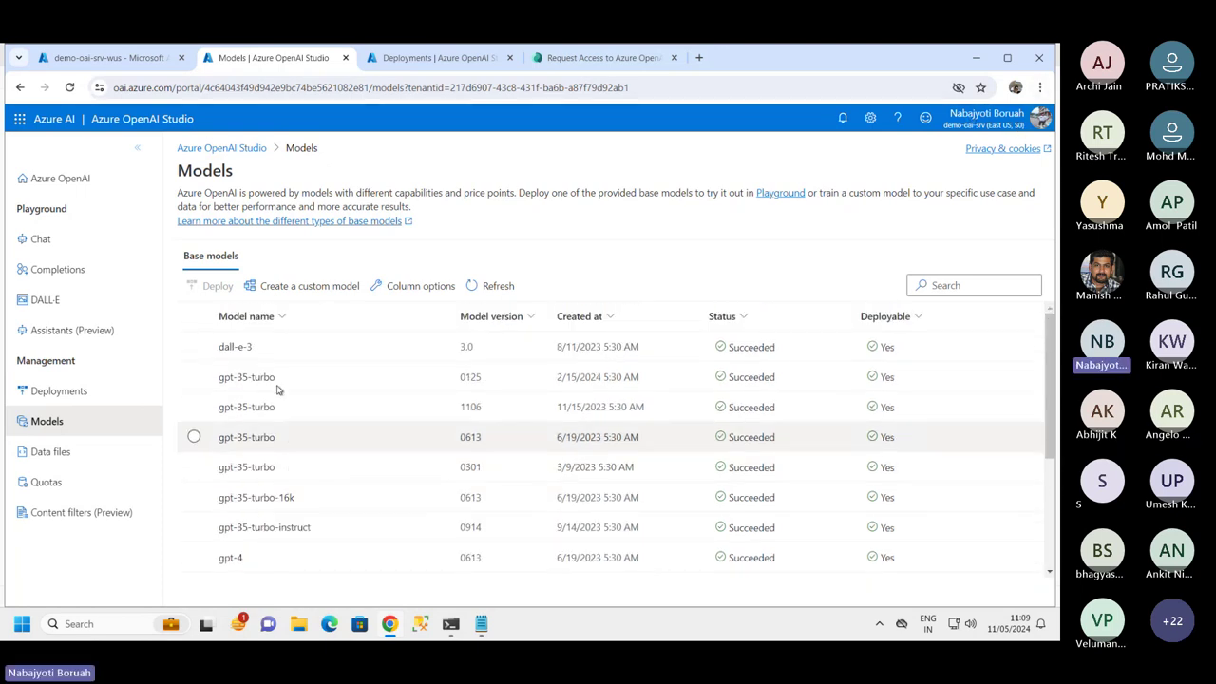
pyautogui.scroll(-2, 275, 523)
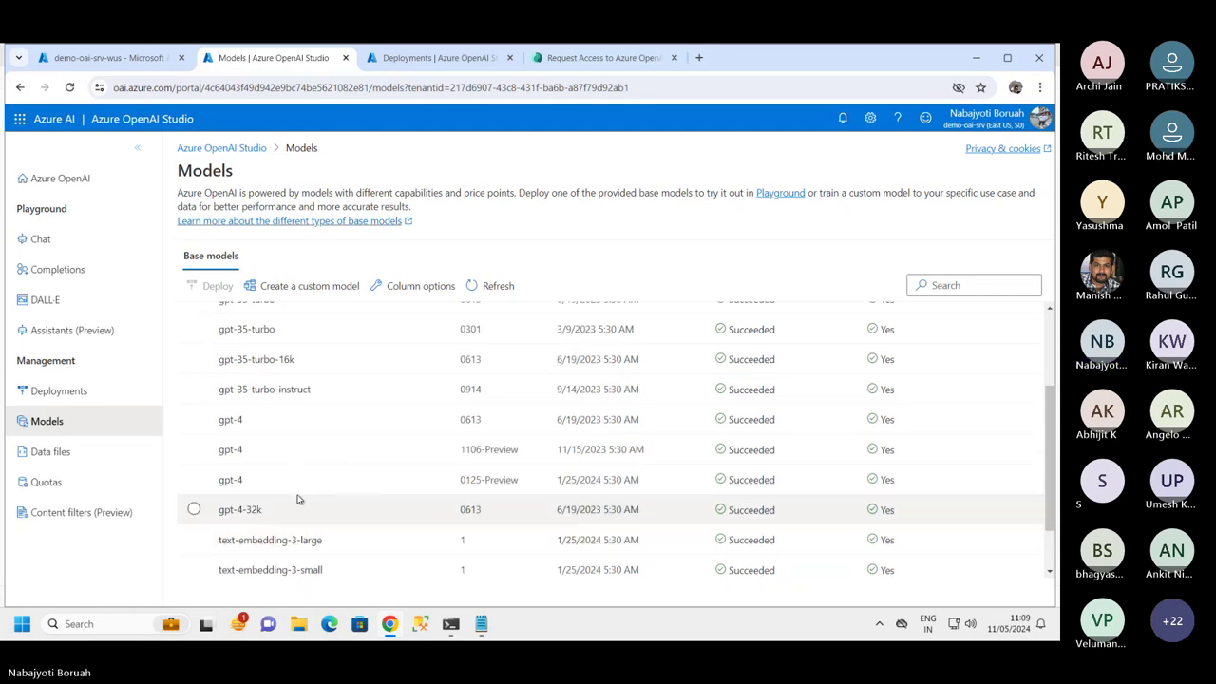
pyautogui.scroll(3, 302, 485)
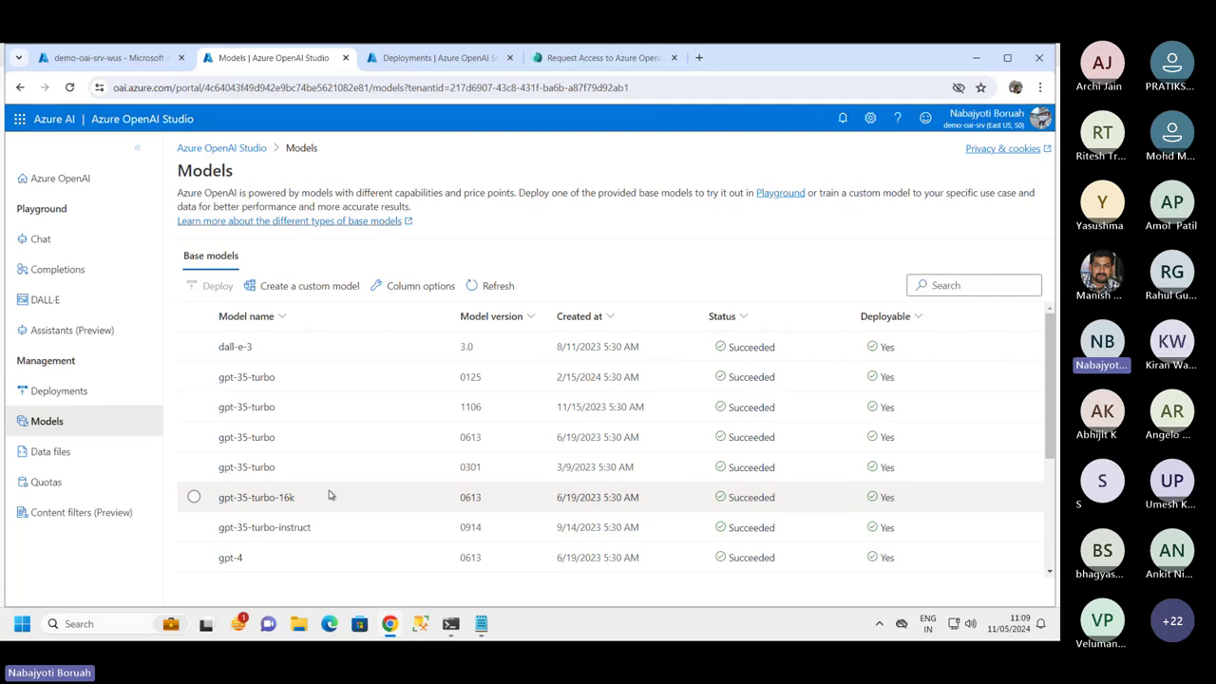
pyautogui.scroll(-1, 330, 495)
pyautogui.scroll(-2, 253, 491)
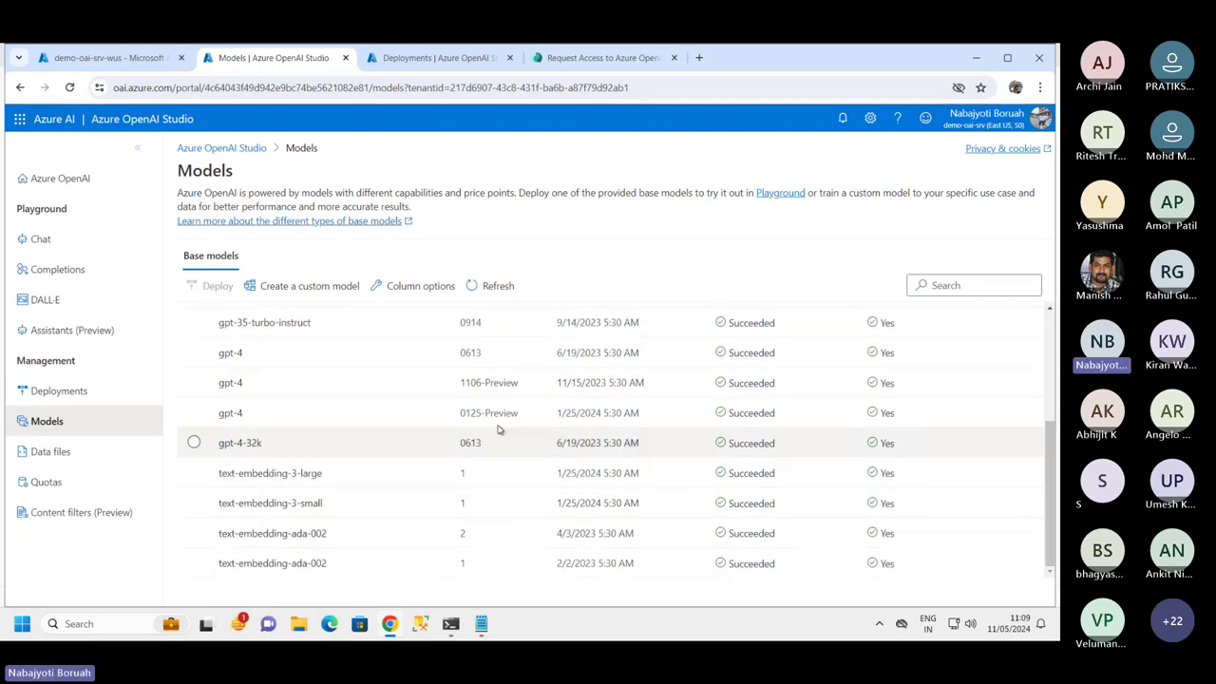
pyautogui.scroll(3, 498, 429)
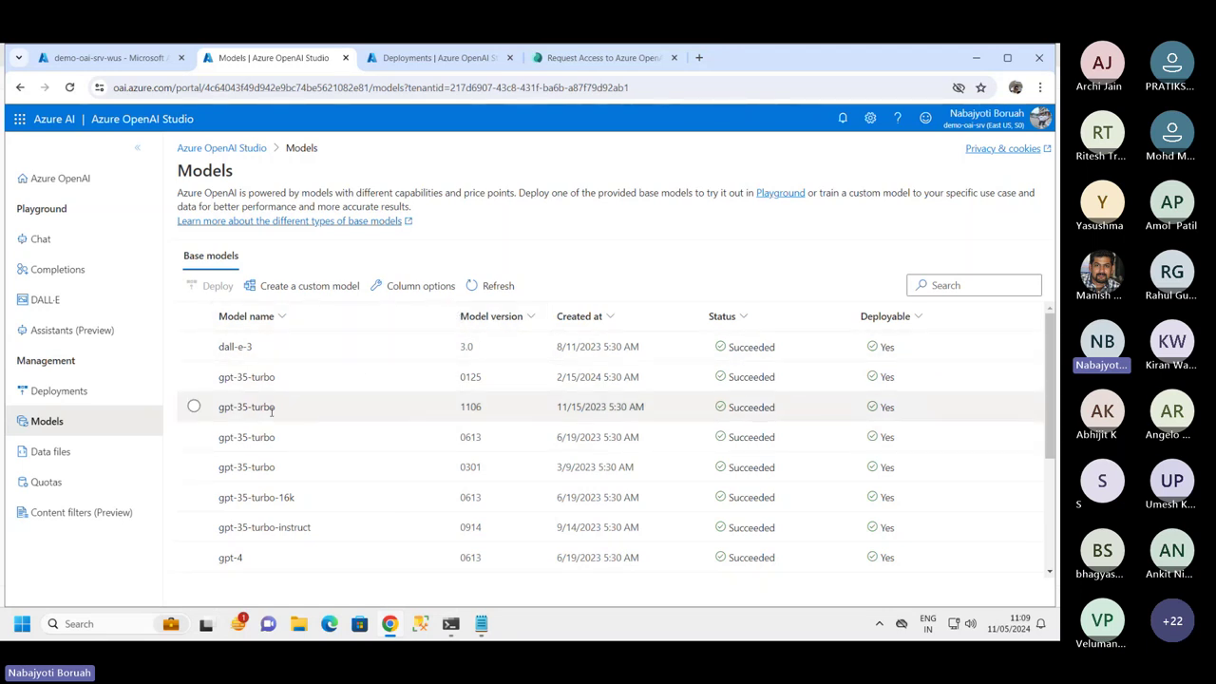
pyautogui.scroll(-3, 562, 505)
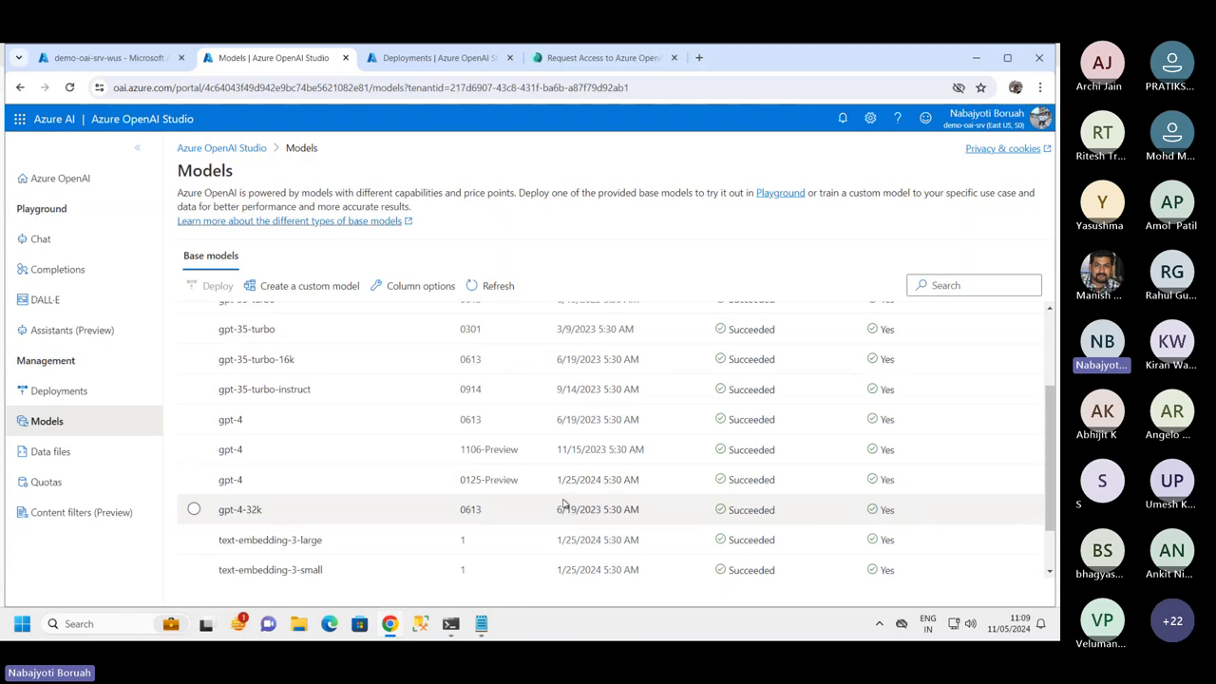
pyautogui.scroll(3, 318, 383)
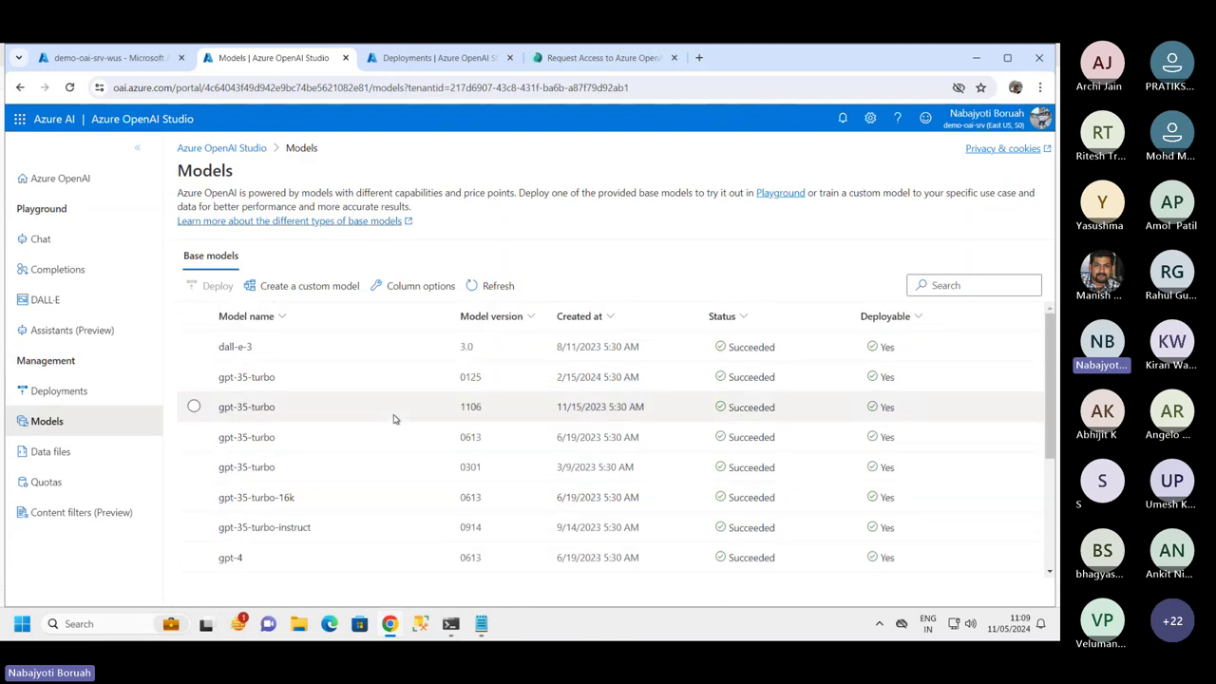
pyautogui.scroll(-3, 244, 361)
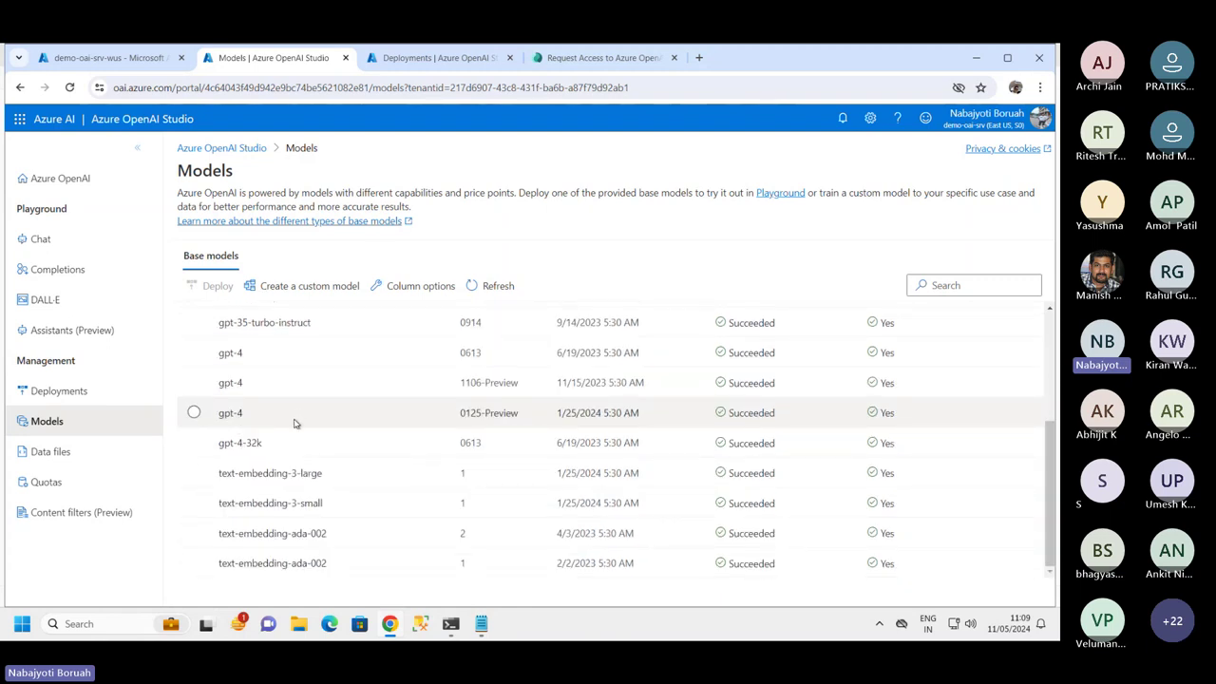
pyautogui.scroll(3, 290, 408)
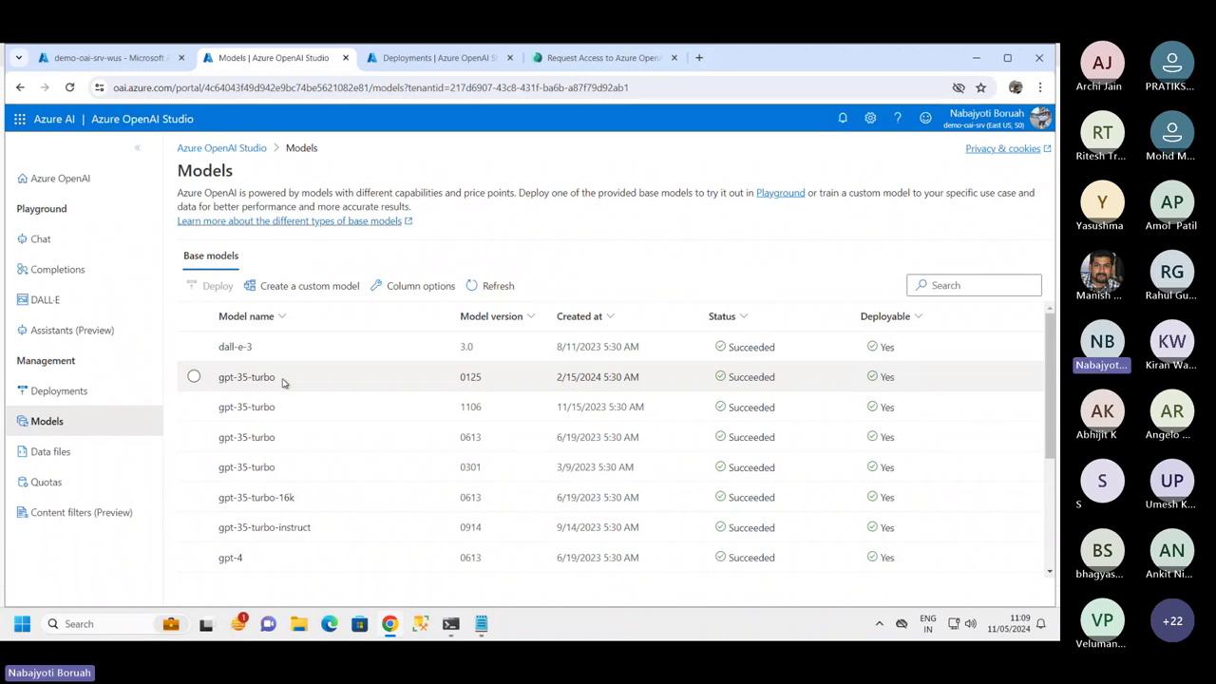
pyautogui.scroll(-3, 322, 362)
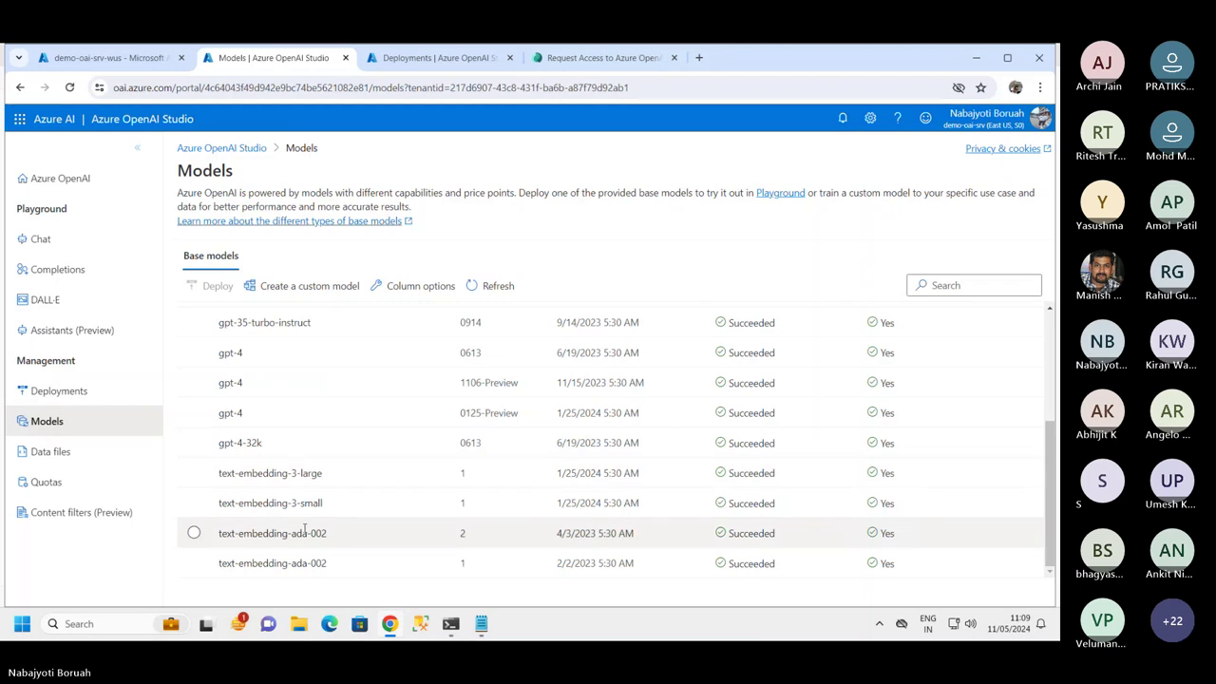
pyautogui.scroll(3, 275, 475)
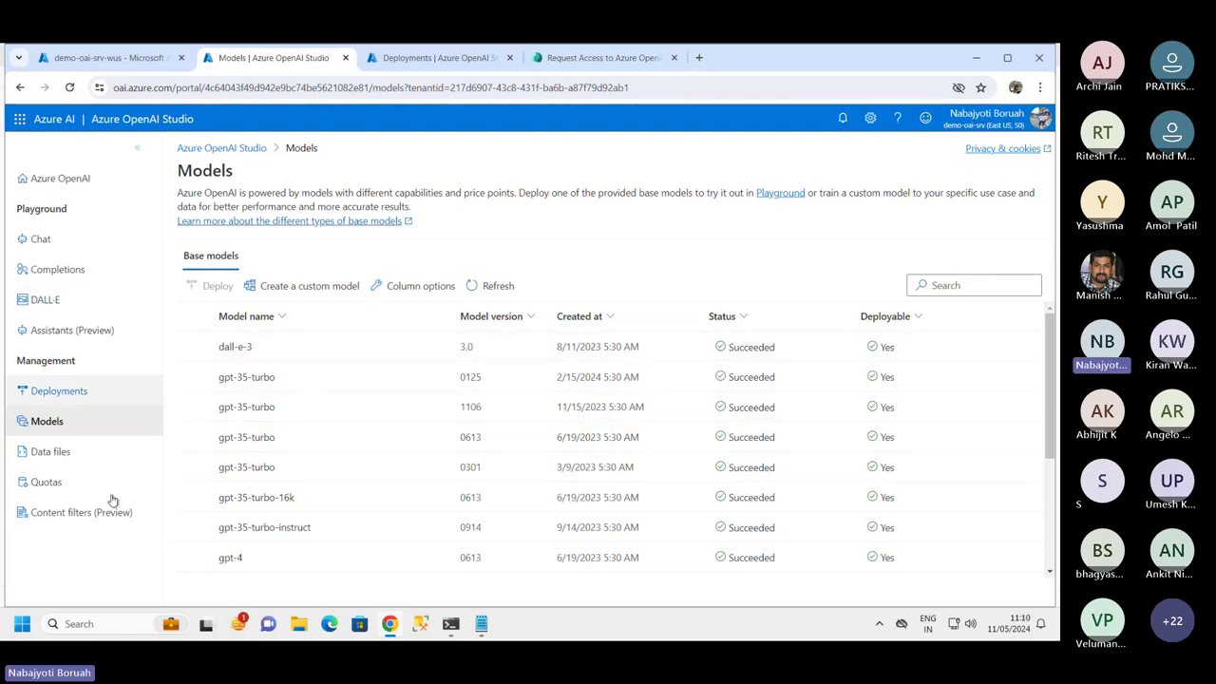
# - Start a new model deployment for the East US resource and select gpt-35-turbo-16k as its base model
pyautogui.click(58, 392)
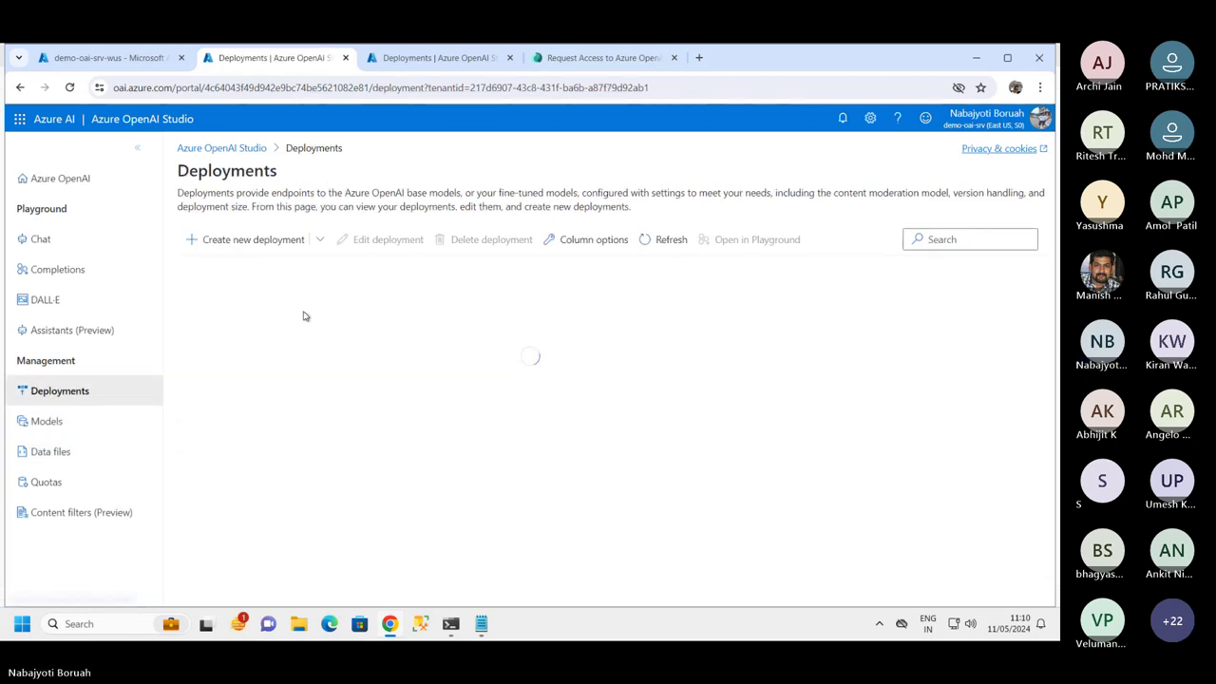
pyautogui.click(287, 242)
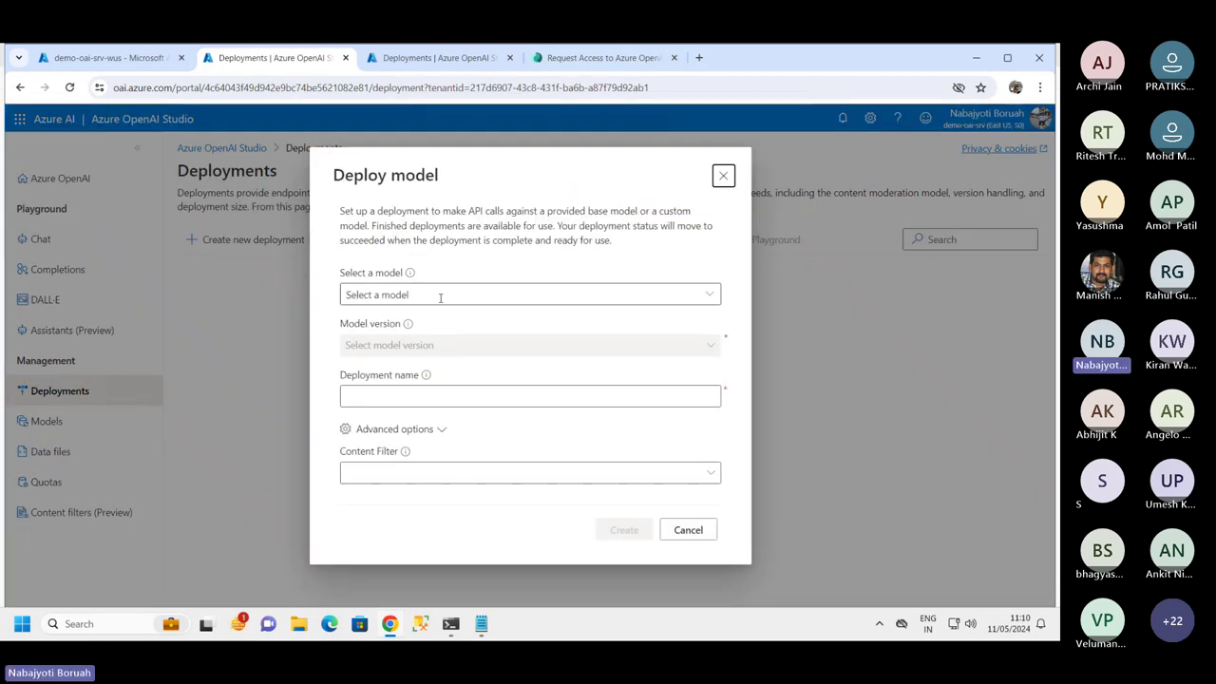
pyautogui.click(439, 296)
pyautogui.click(710, 296)
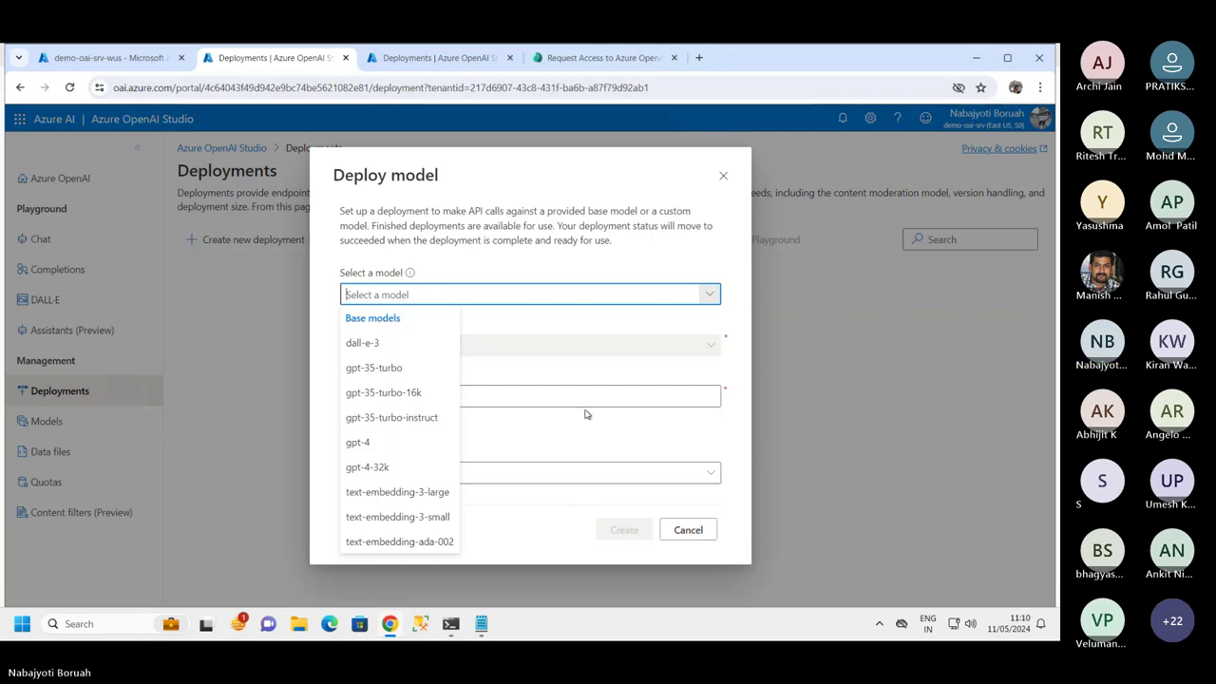
pyautogui.click(380, 392)
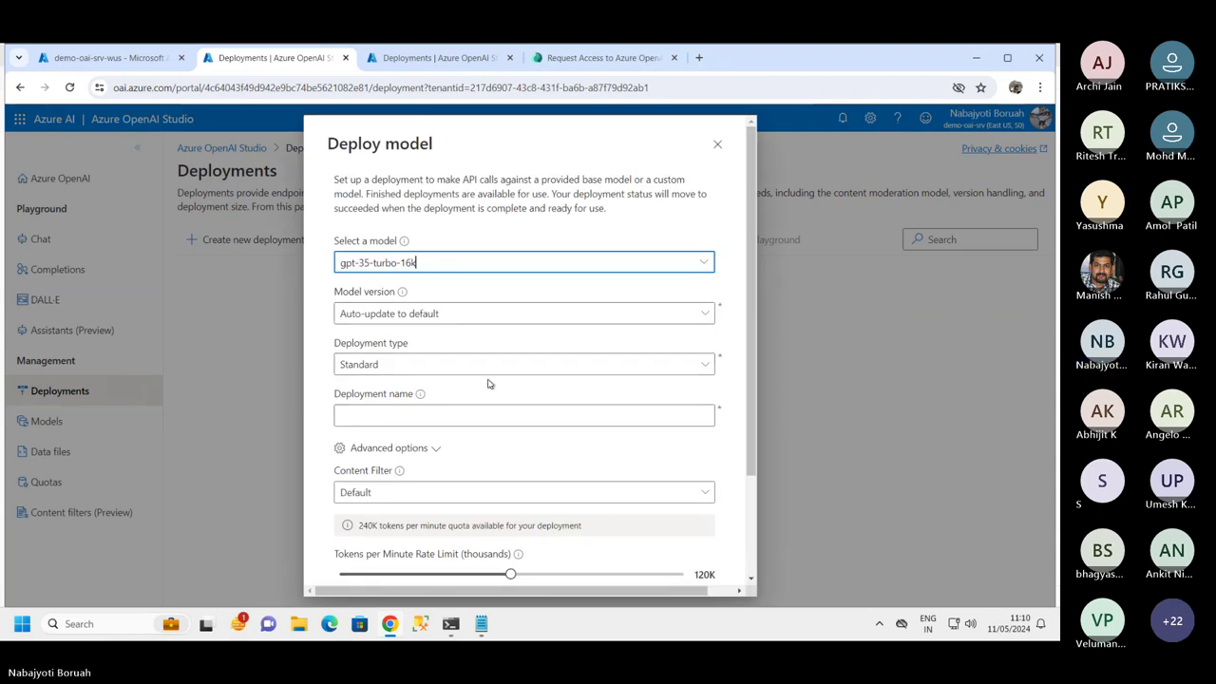
# - Keep the Standard deployment type for the gpt-35-turbo-16k model and name the deployment my-gpt-35-turbo
pyautogui.scroll(-2, 418, 330)
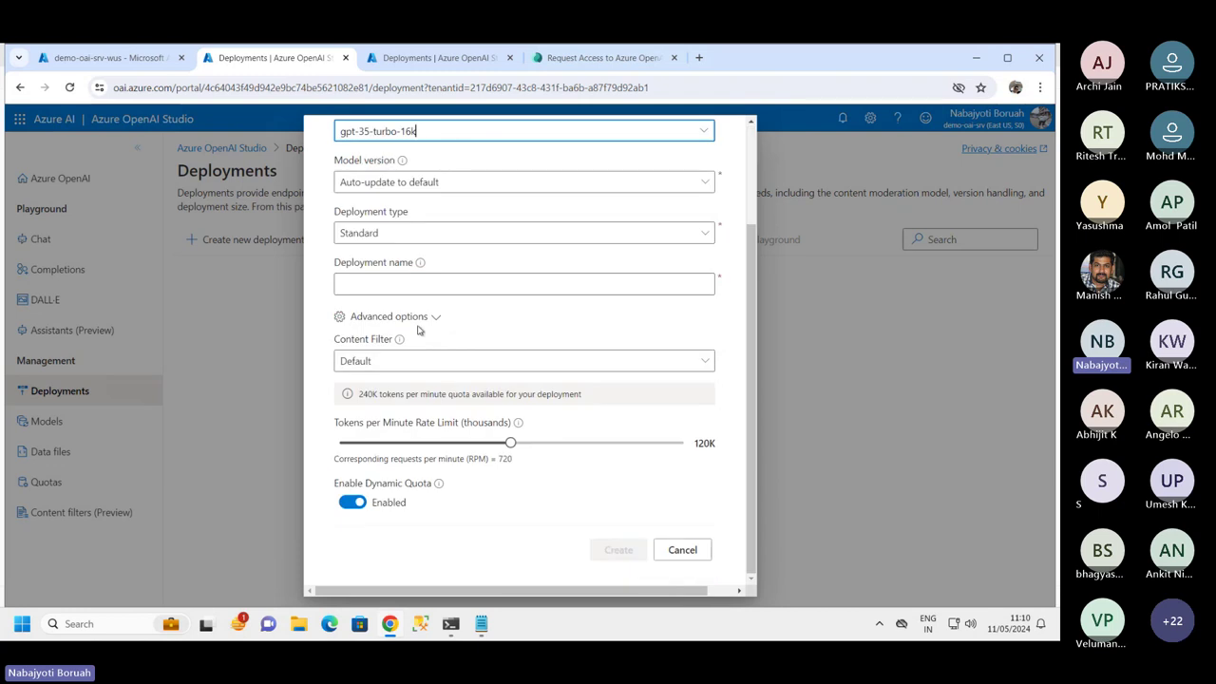
pyautogui.click(407, 236)
pyautogui.click(388, 258)
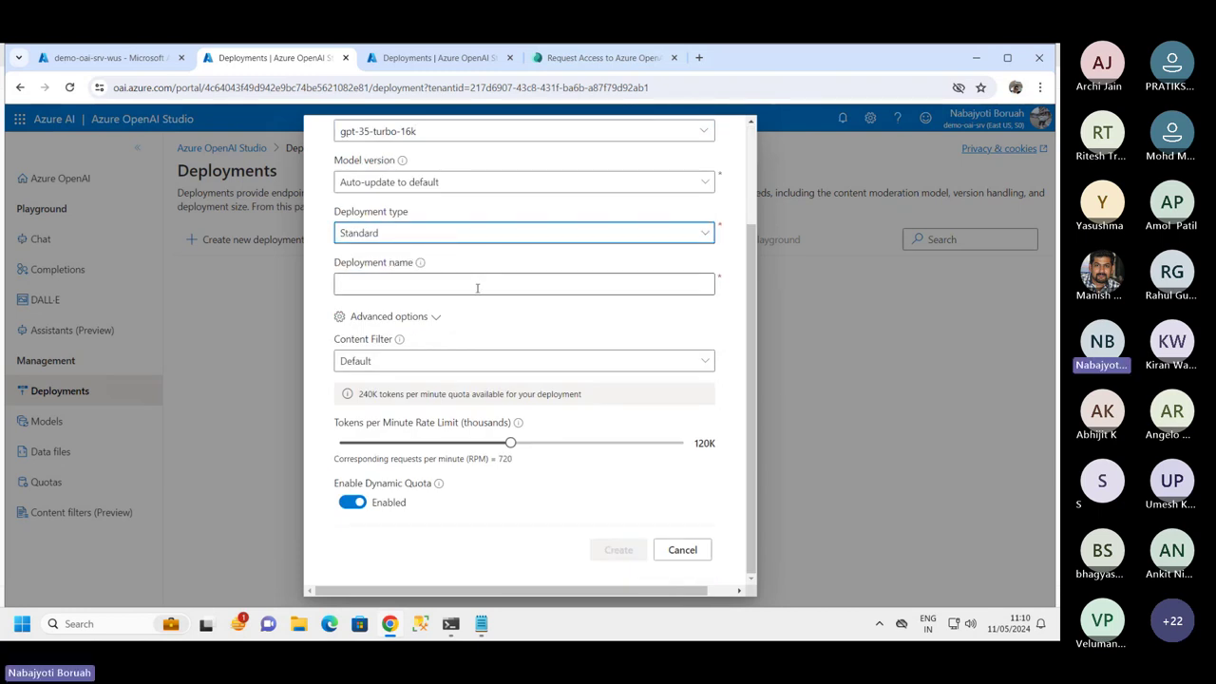
pyautogui.click(475, 285)
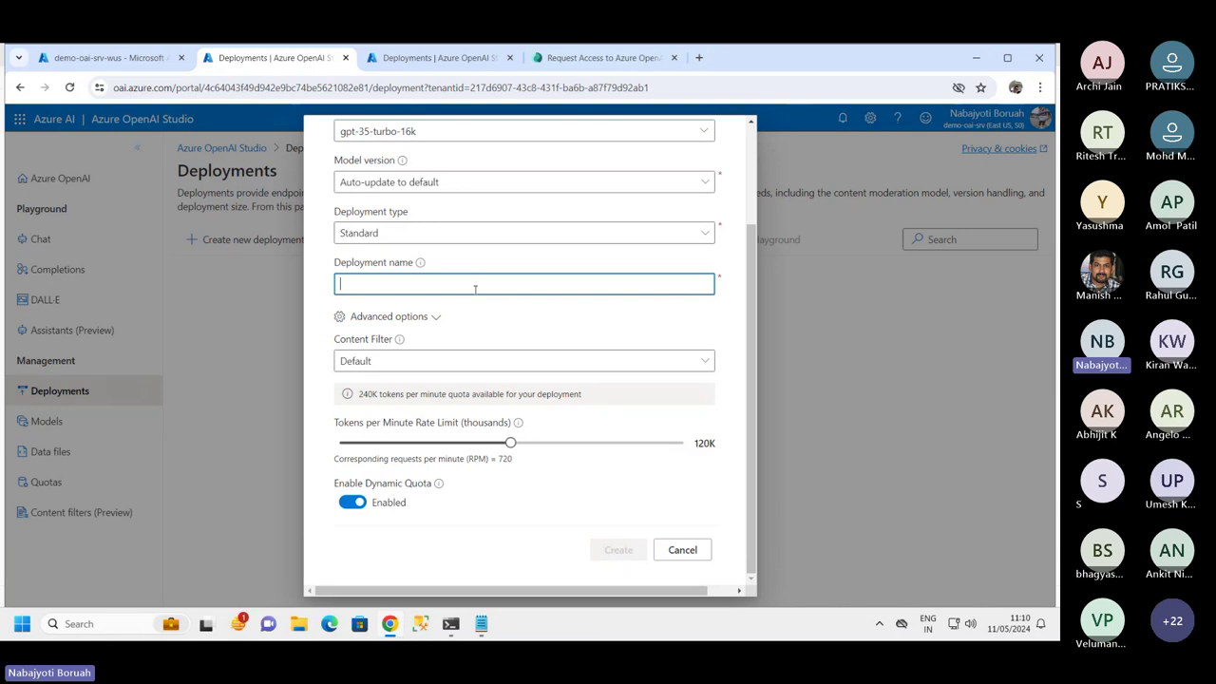
pyautogui.write('my-g')
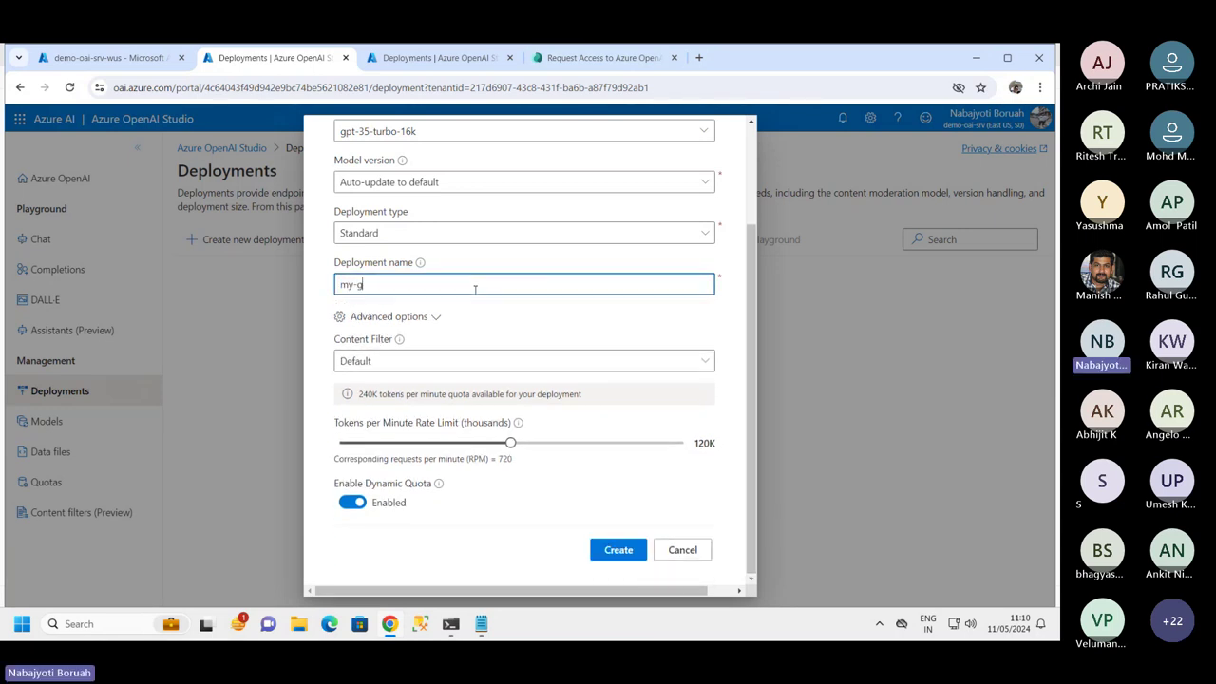
pyautogui.write('pt-')
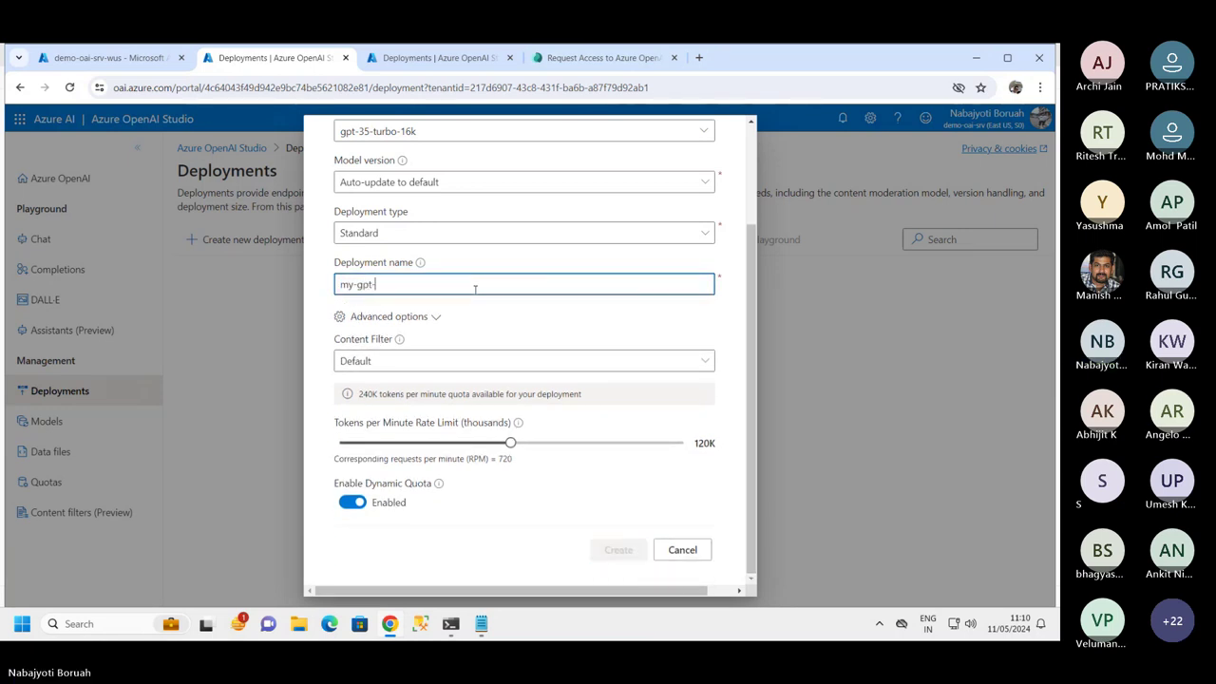
pyautogui.write('35')
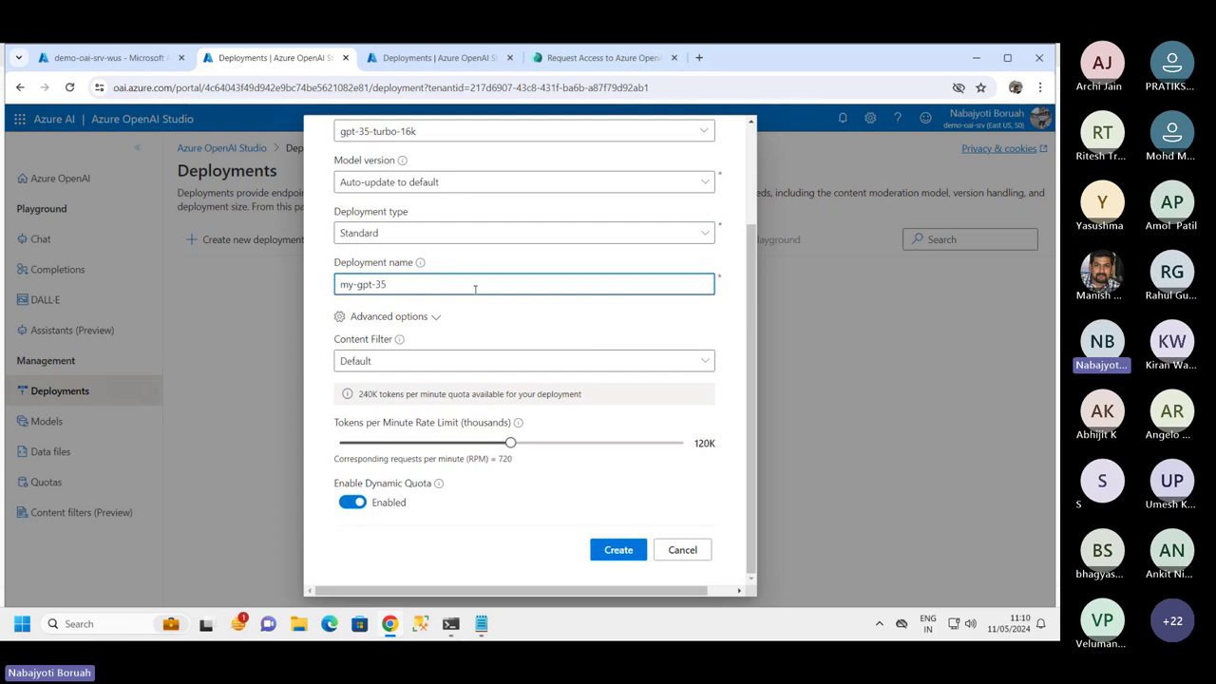
pyautogui.write('-t')
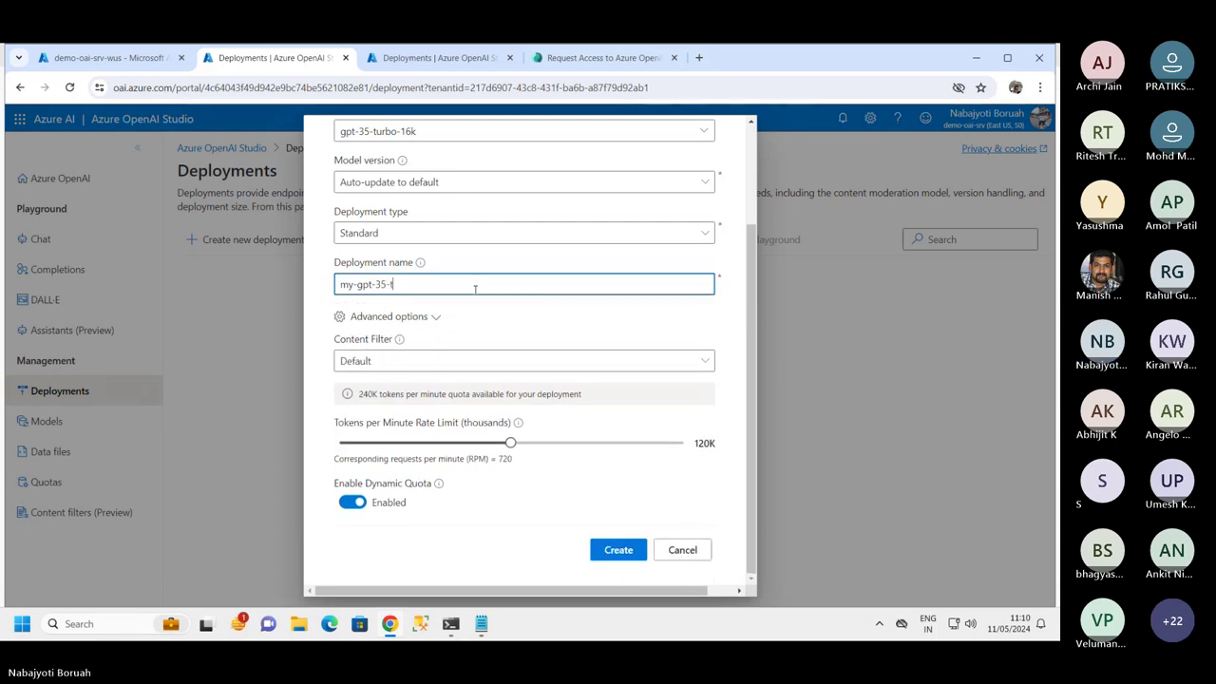
pyautogui.write('urbo')
pyautogui.click(550, 324)
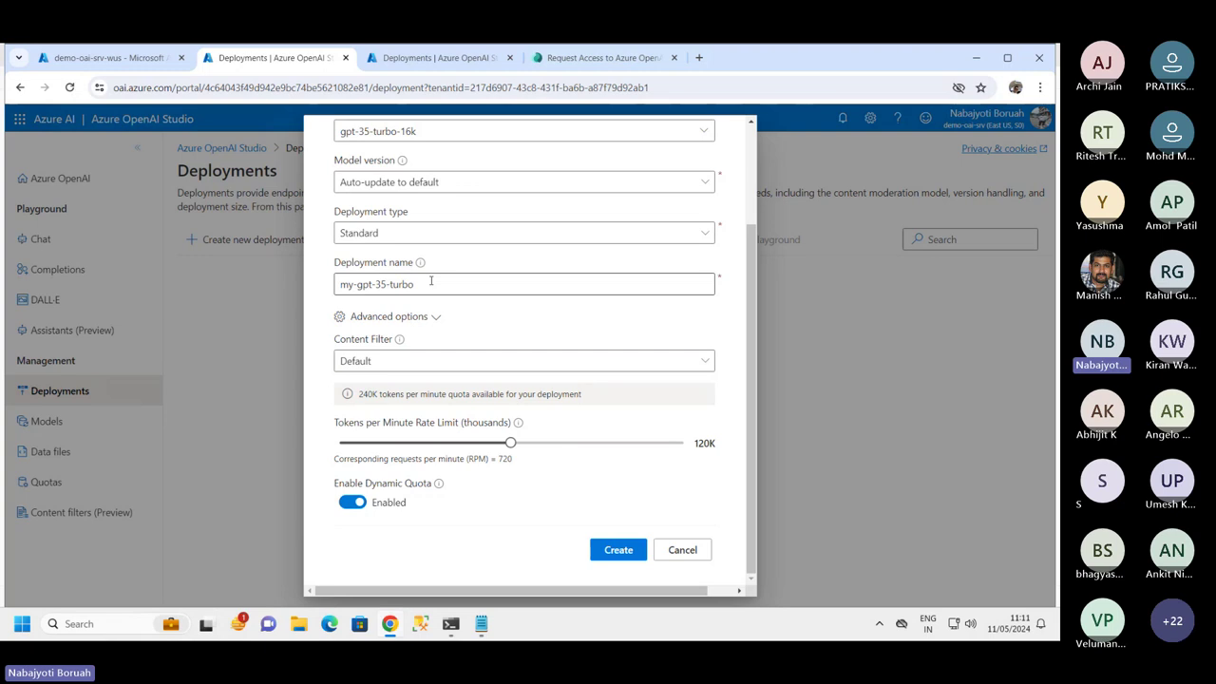
pyautogui.moveTo(430, 281); pyautogui.dragTo(339, 284)
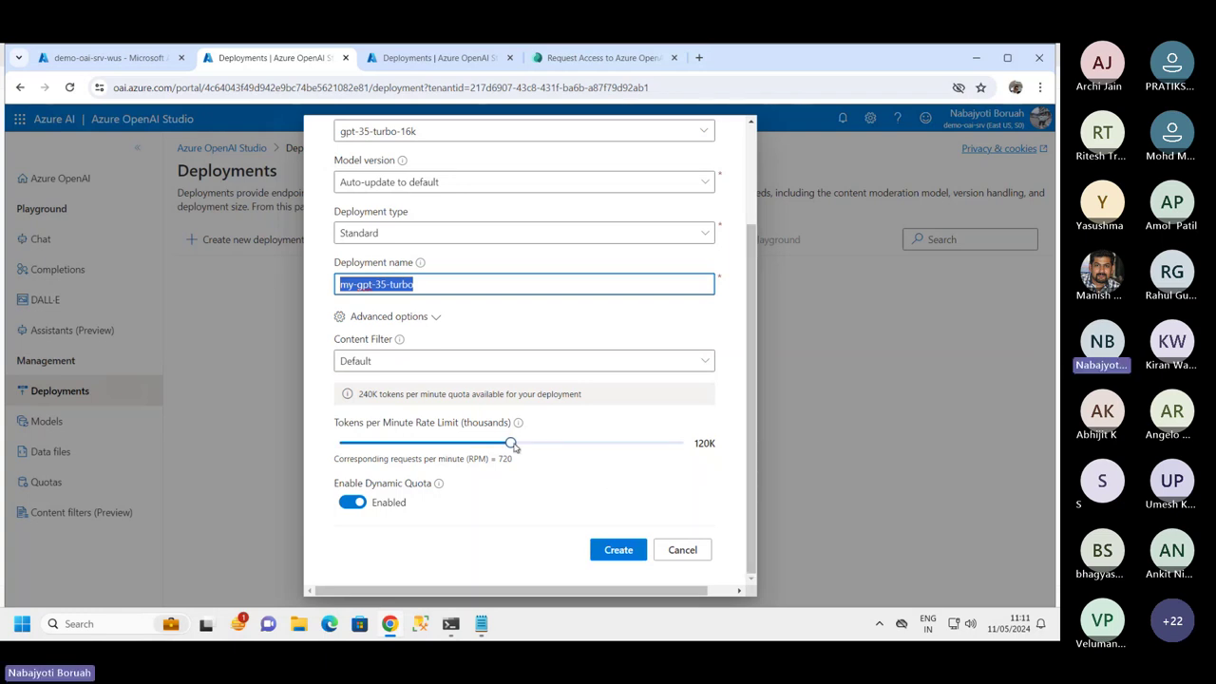
# - Raise the tokens-per-minute rate limit to 240K, check its help note, and create the deployment
pyautogui.moveTo(511, 443); pyautogui.dragTo(706, 450)
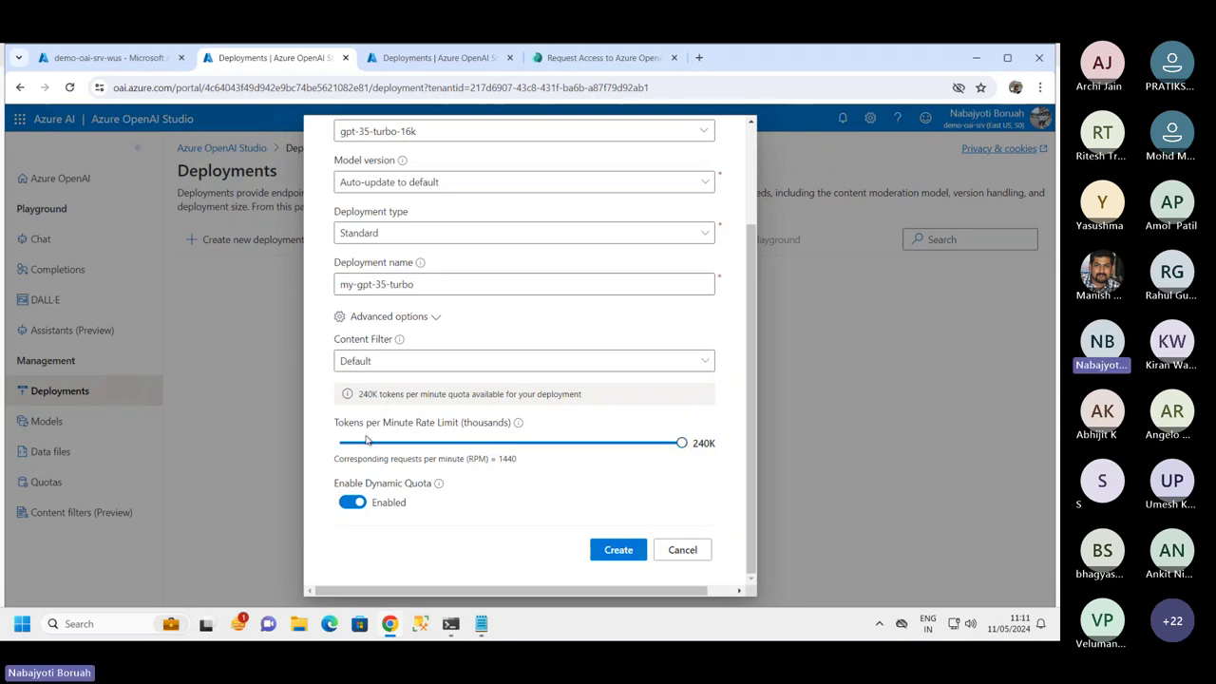
pyautogui.moveTo(336, 435); pyautogui.dragTo(378, 437)
pyautogui.click(518, 424)
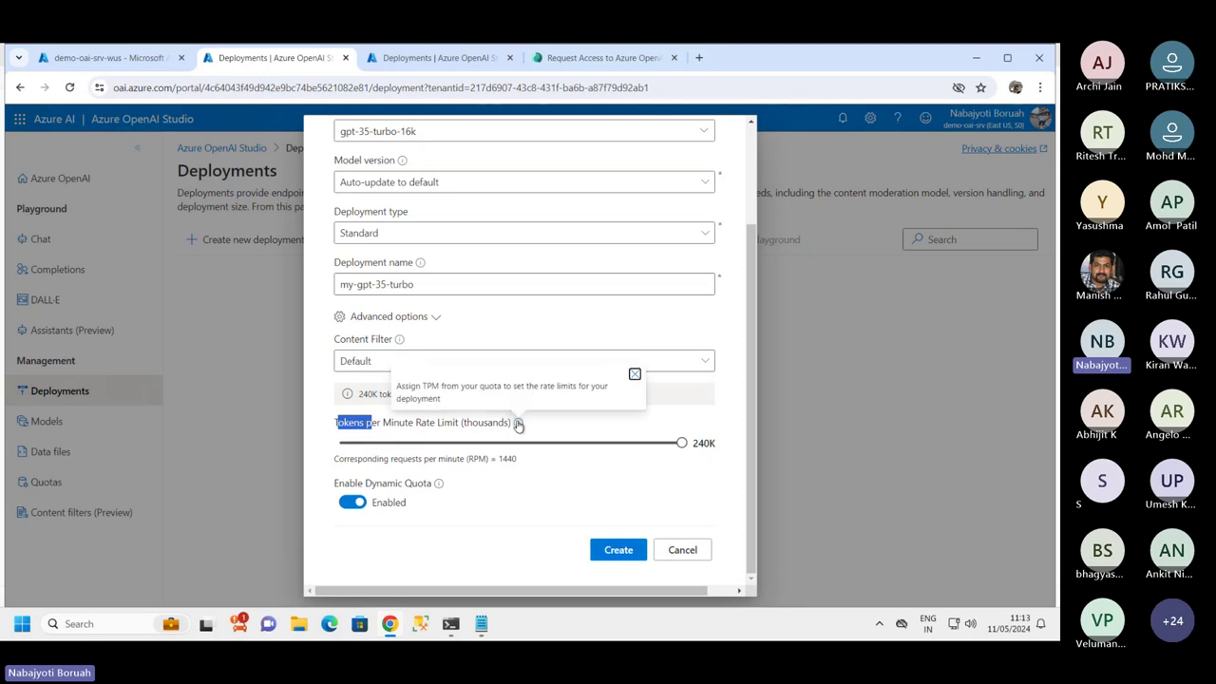
pyautogui.click(576, 477)
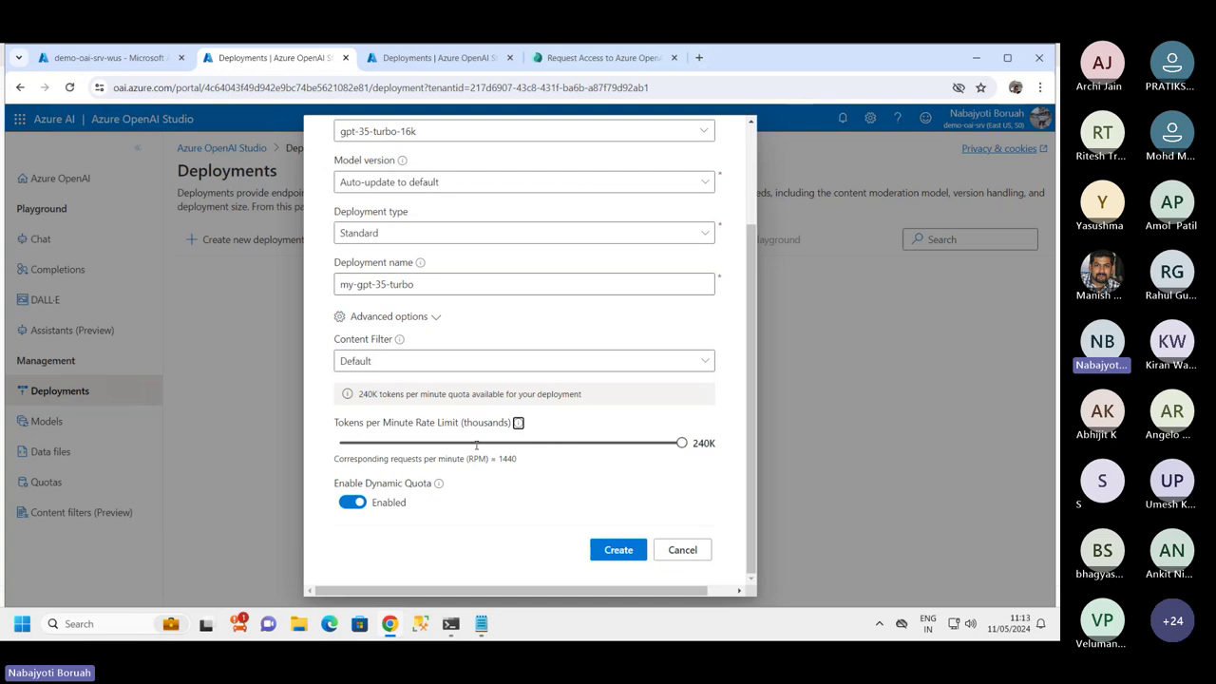
pyautogui.click(608, 553)
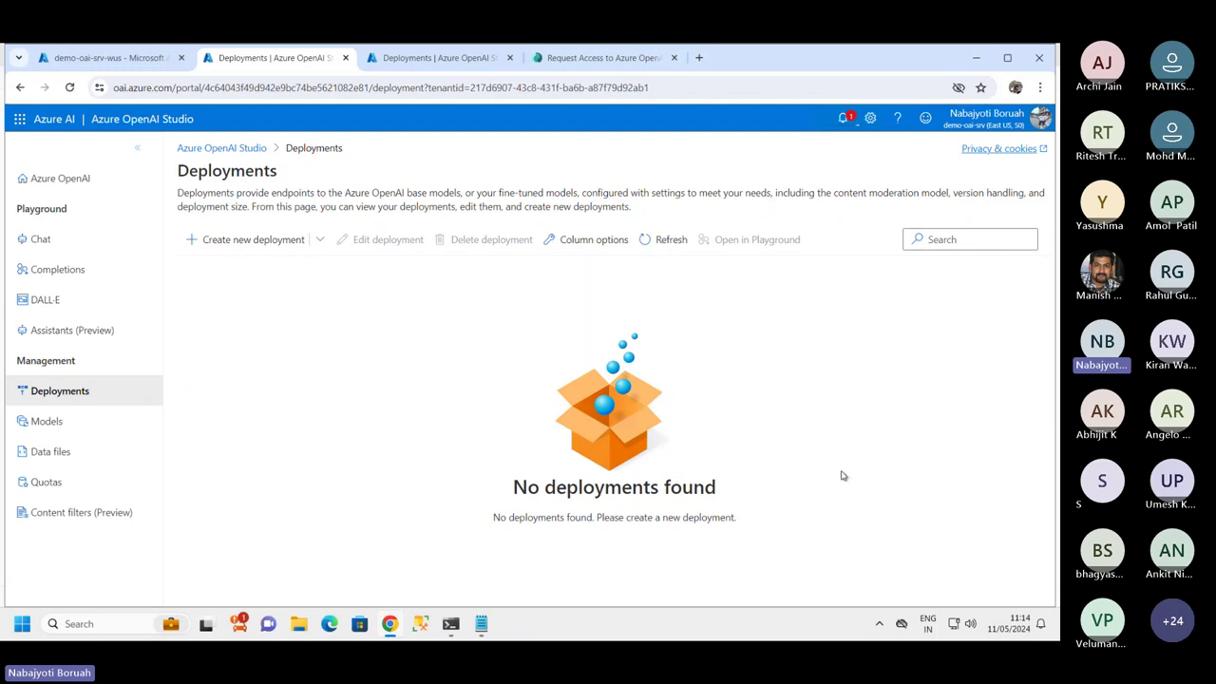
# - Check the studio notifications for the my-gpt-35-turbo deployment and dismiss them
pyautogui.click(841, 119)
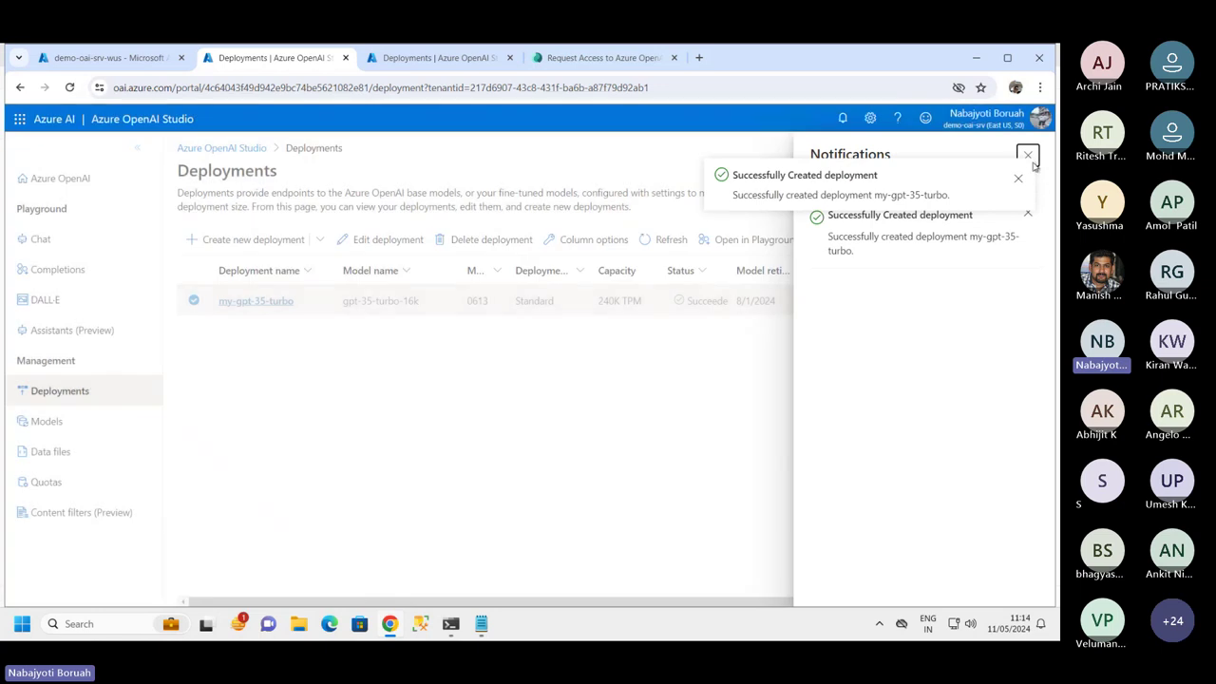
pyautogui.click(1026, 155)
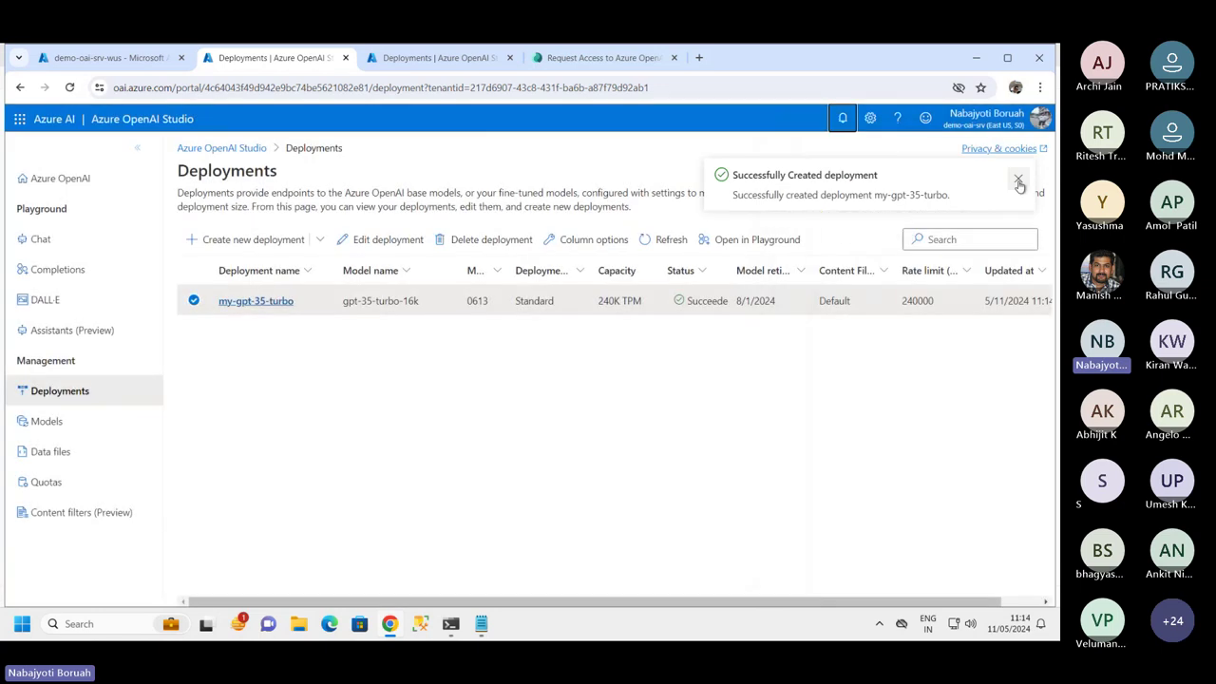
pyautogui.click(329, 418)
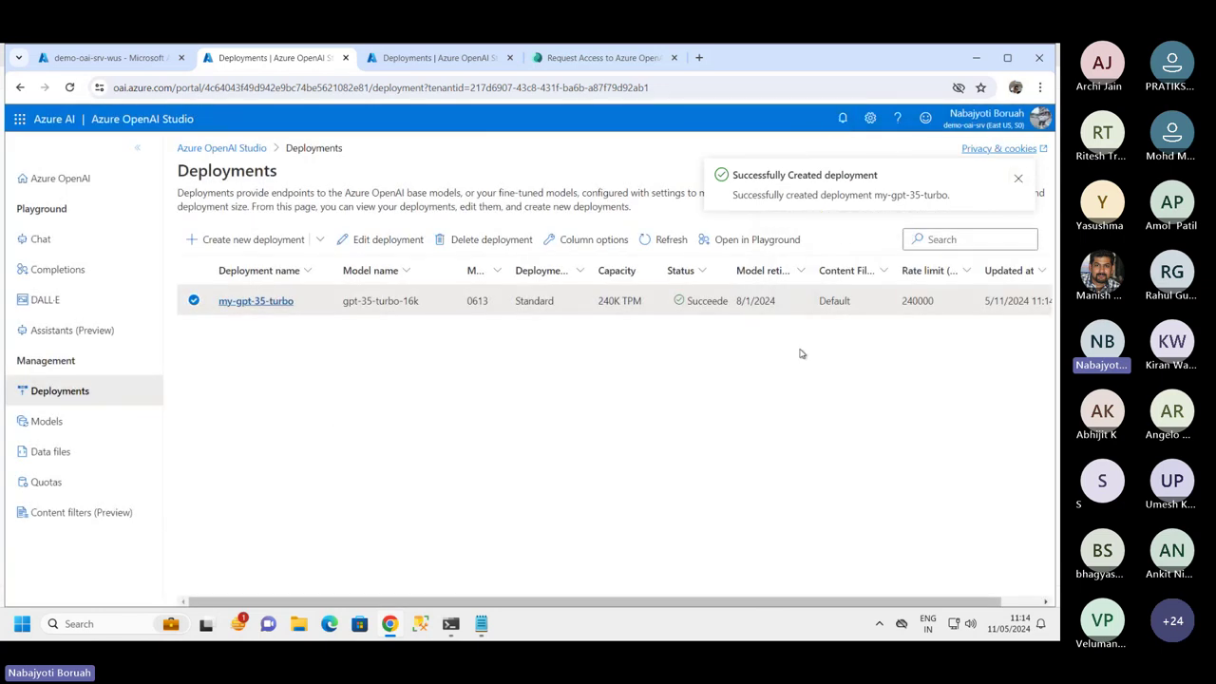
pyautogui.click(1018, 182)
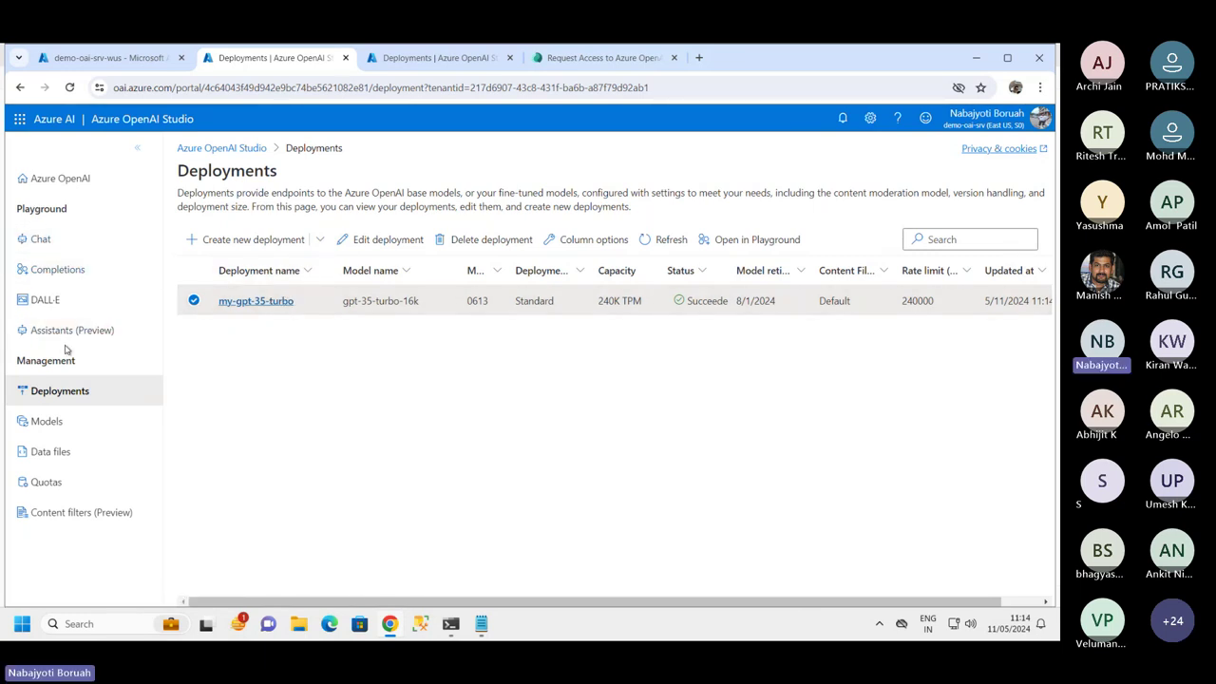
# - Open the Chat playground and review its available deployments and model parameters
pyautogui.click(21, 239)
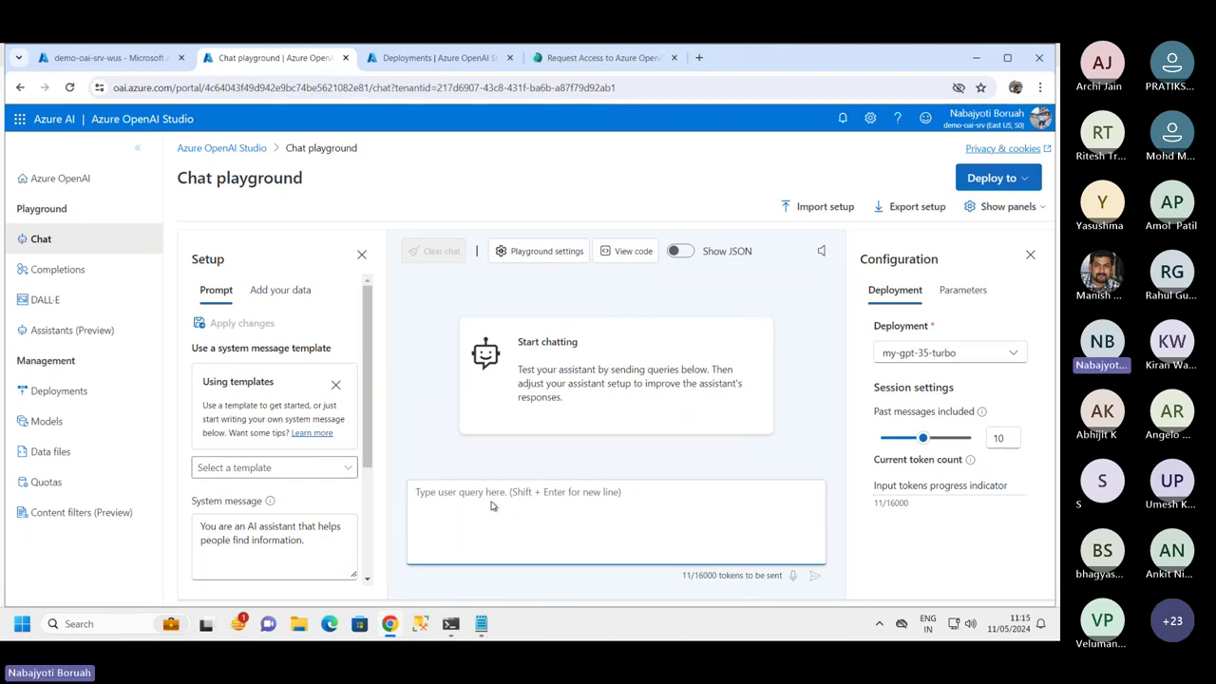
pyautogui.click(1011, 355)
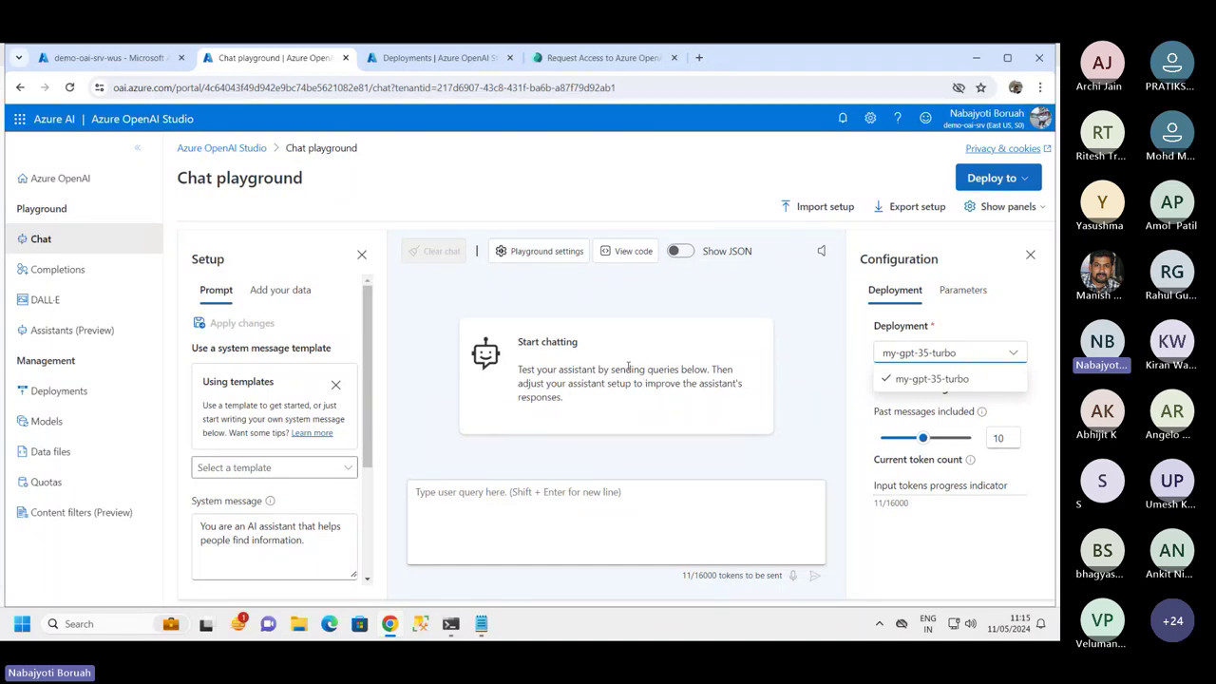
pyautogui.click(963, 291)
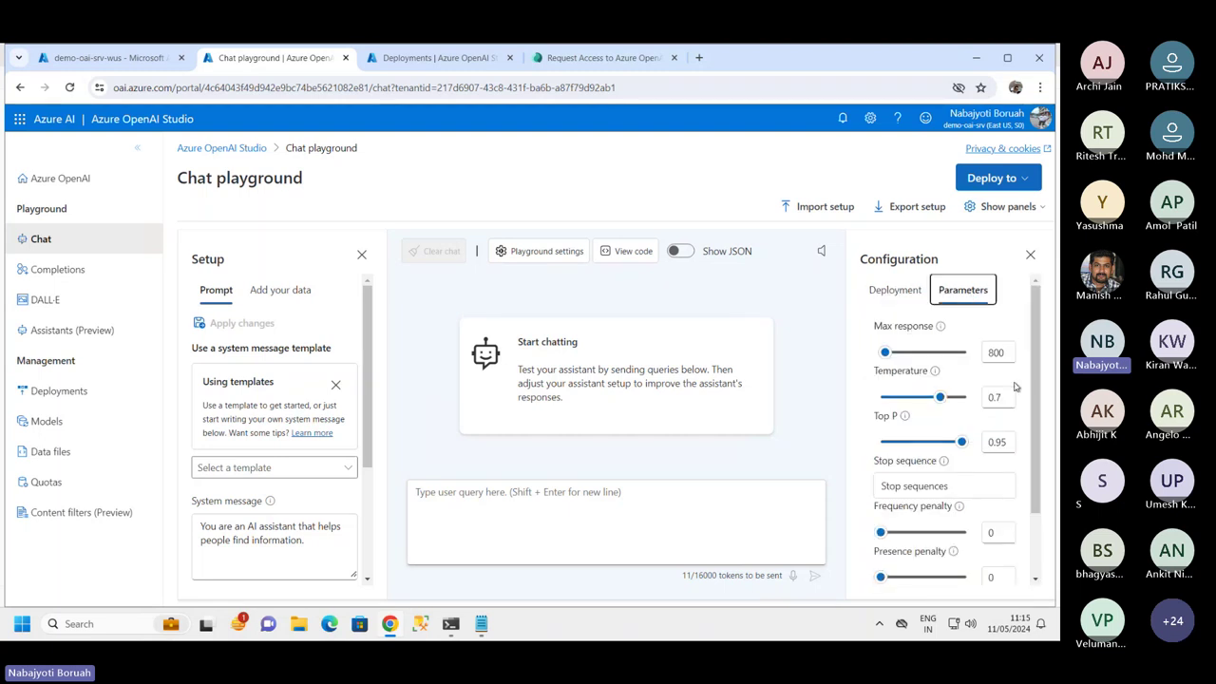
pyautogui.scroll(-2, 1030, 398)
pyautogui.scroll(2, 1029, 398)
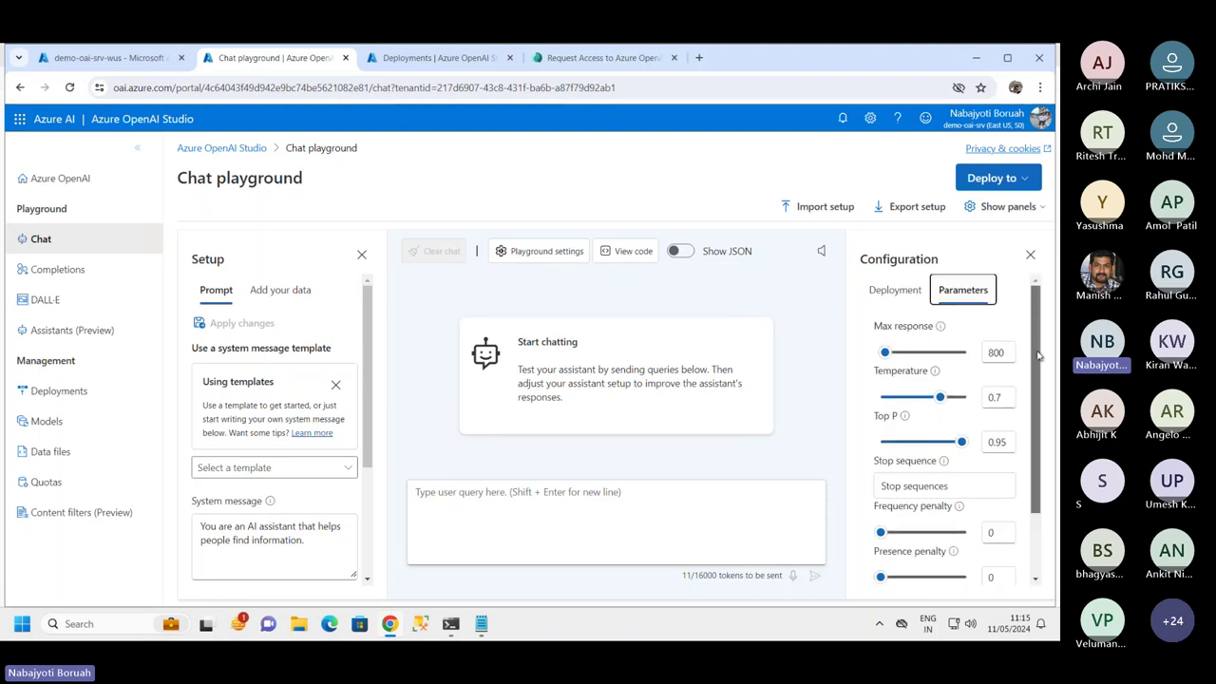
pyautogui.click(896, 301)
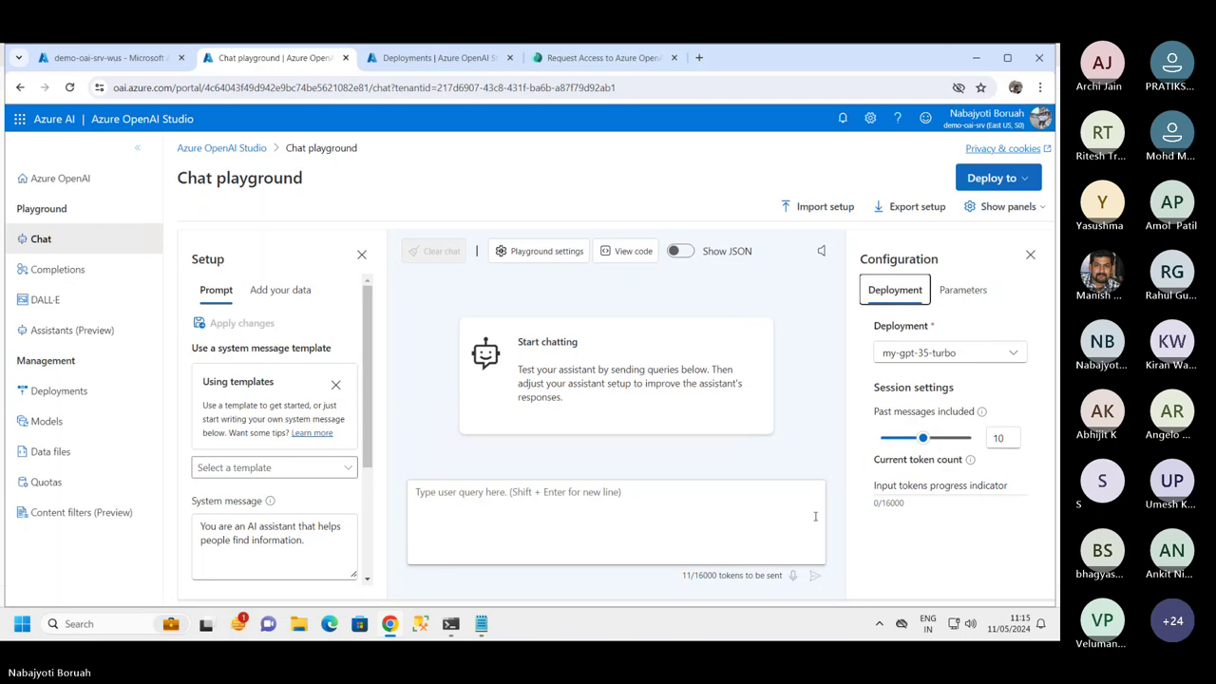
# - Switch to the Notepad notes and add a "Play ground" section below the model deployment line, describing the purposes of Setup, Chat session and Configuration
pyautogui.click(482, 623)
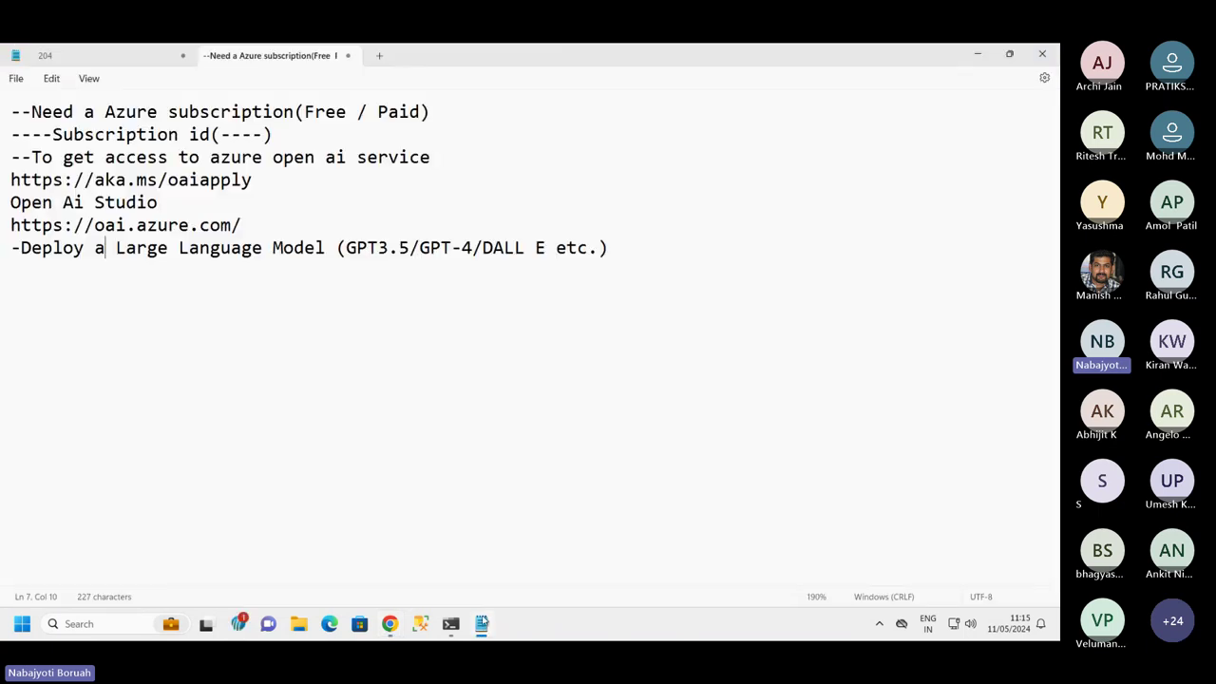
pyautogui.click(54, 298)
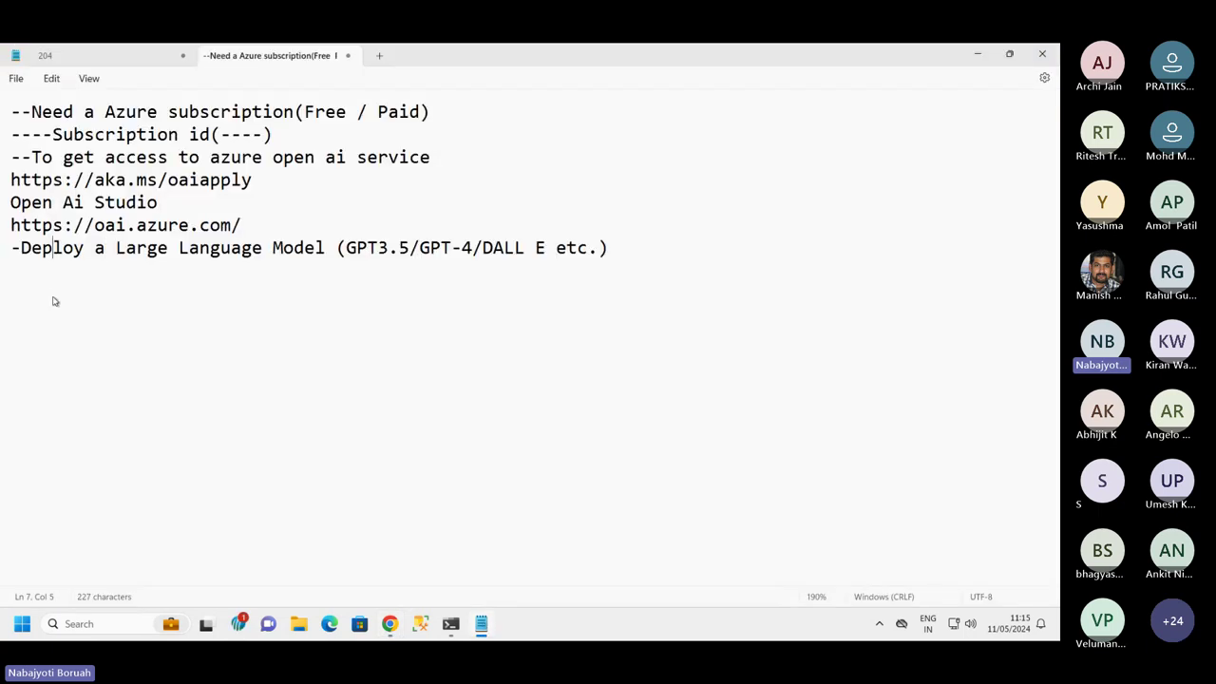
pyautogui.click(653, 252)
pyautogui.press('Return')
pyautogui.press('Return')
pyautogui.write('Play ')
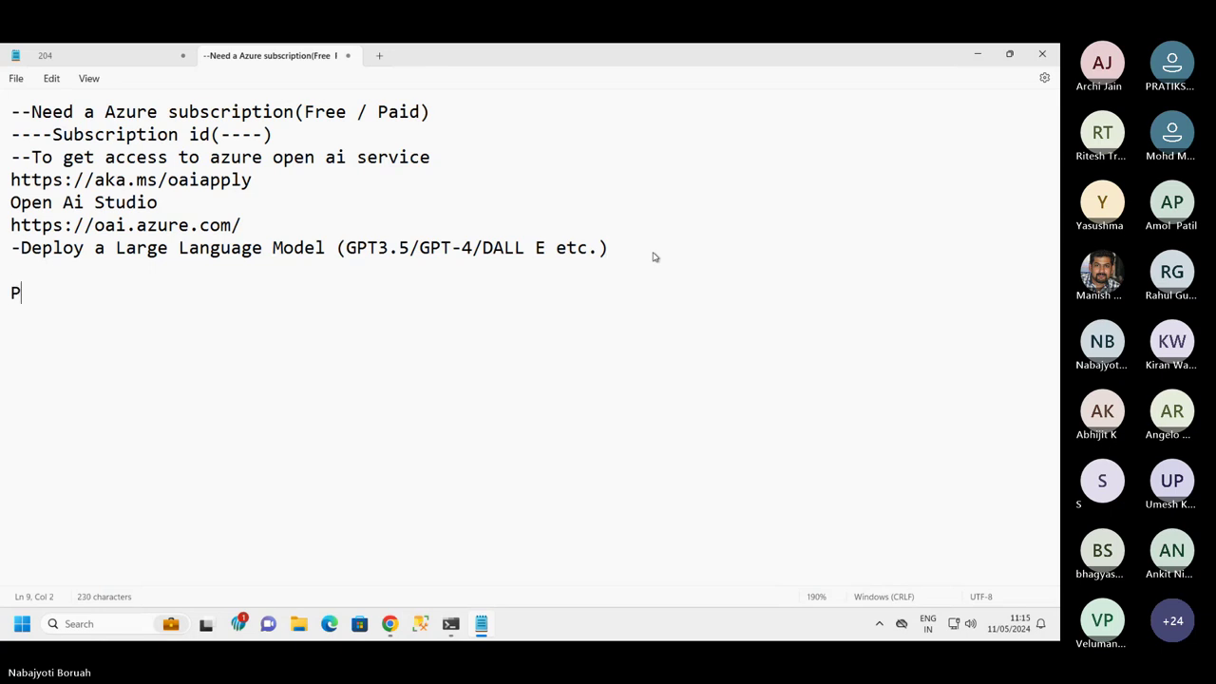
pyautogui.write('ground')
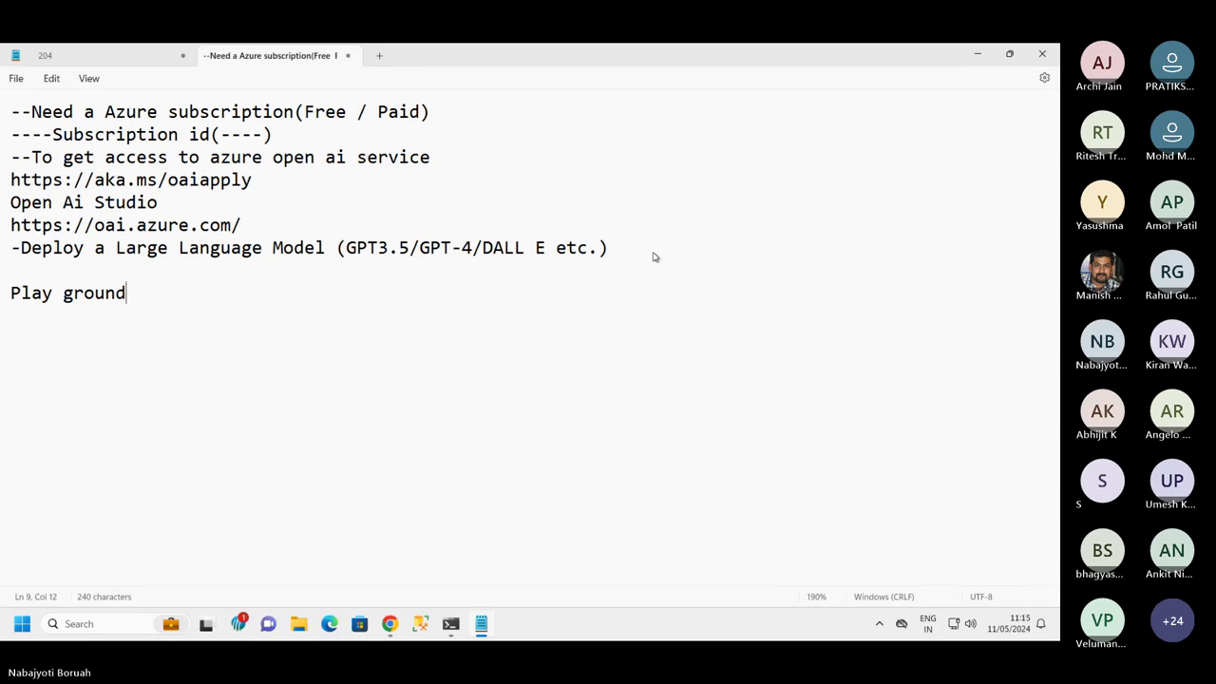
pyautogui.press('Return')
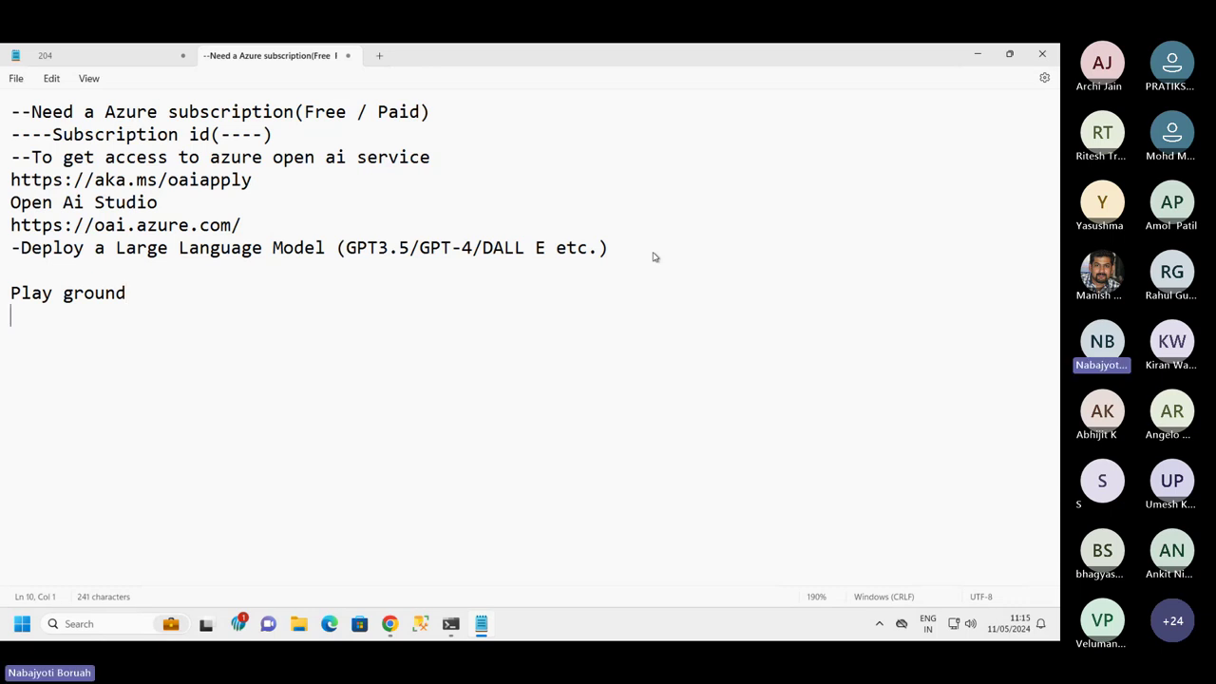
pyautogui.write("Setup - used to set the context for the model's responses. Chat session - used to submit chat messages and view responses. Configuration - used to configure settings for the model deployment.")
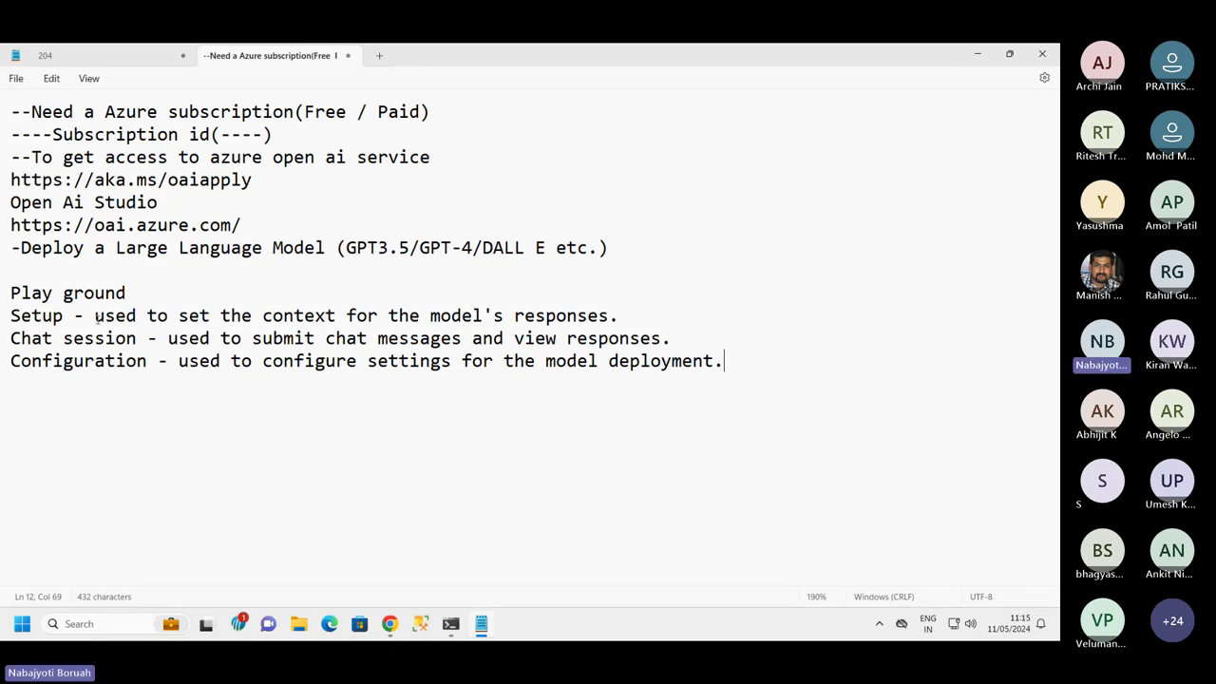
# - Read through the Setup, Chat session and Configuration descriptions in the notes, highlighting the text
pyautogui.moveTo(94, 315); pyautogui.dragTo(627, 316)
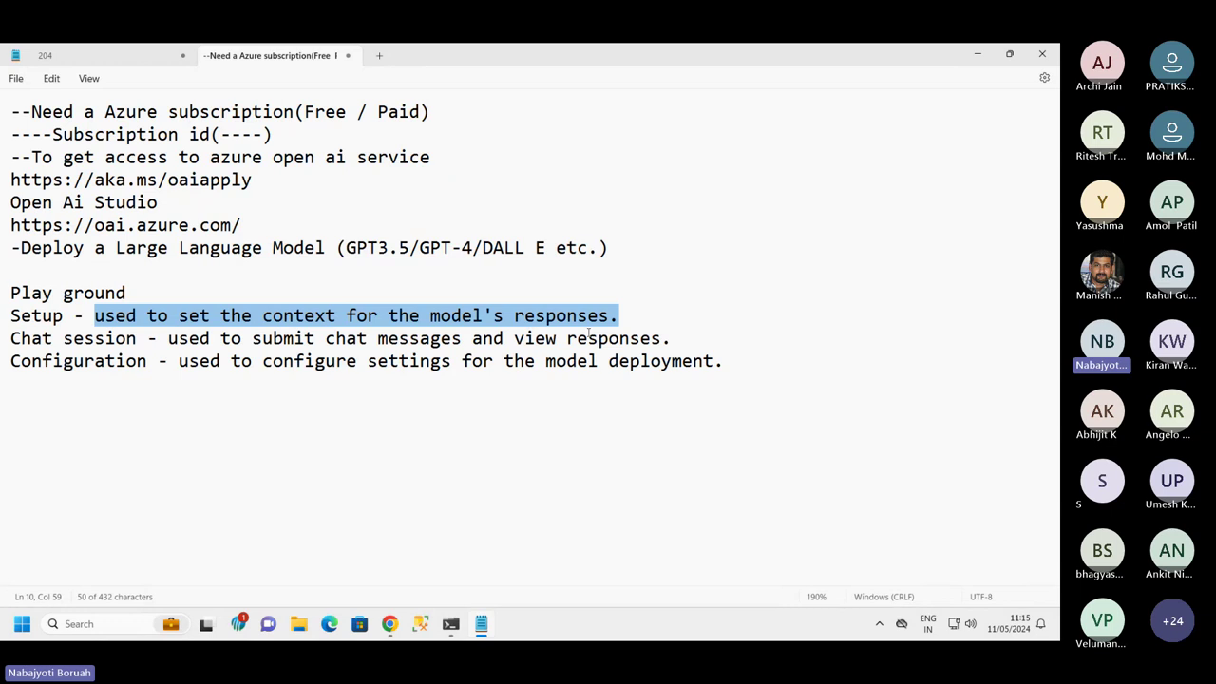
pyautogui.moveTo(613, 331); pyautogui.dragTo(10, 322)
pyautogui.moveTo(168, 338); pyautogui.dragTo(667, 340)
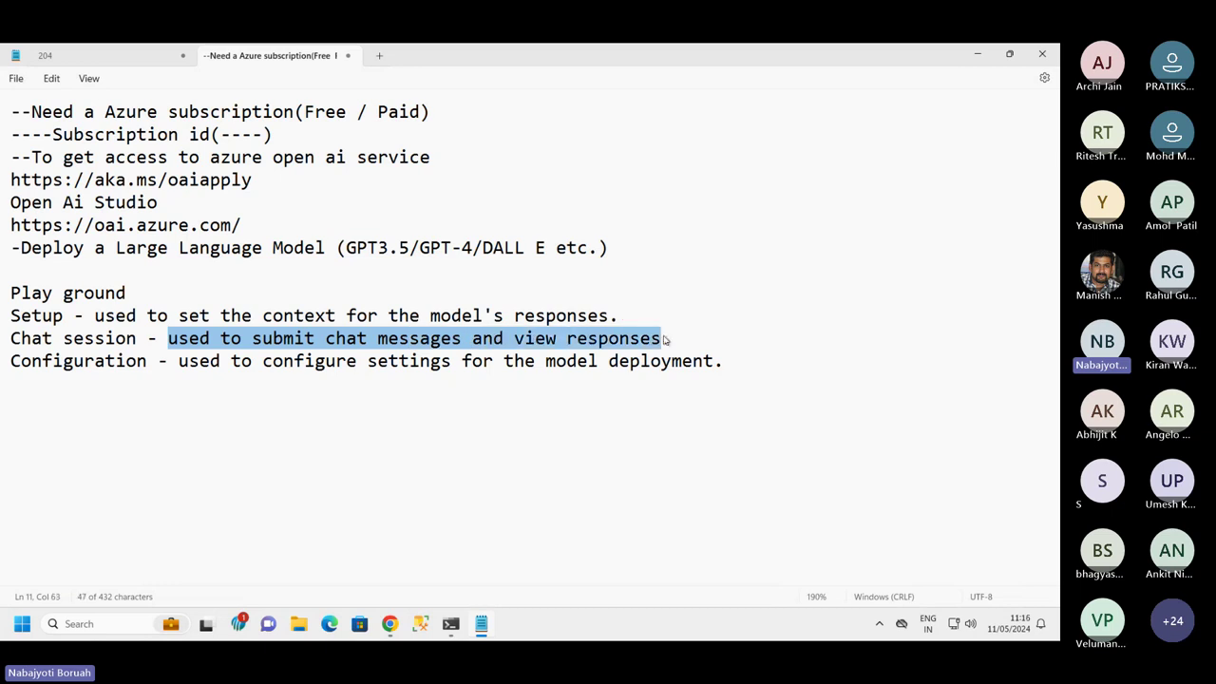
pyautogui.moveTo(172, 361); pyautogui.dragTo(713, 383)
pyautogui.click(264, 420)
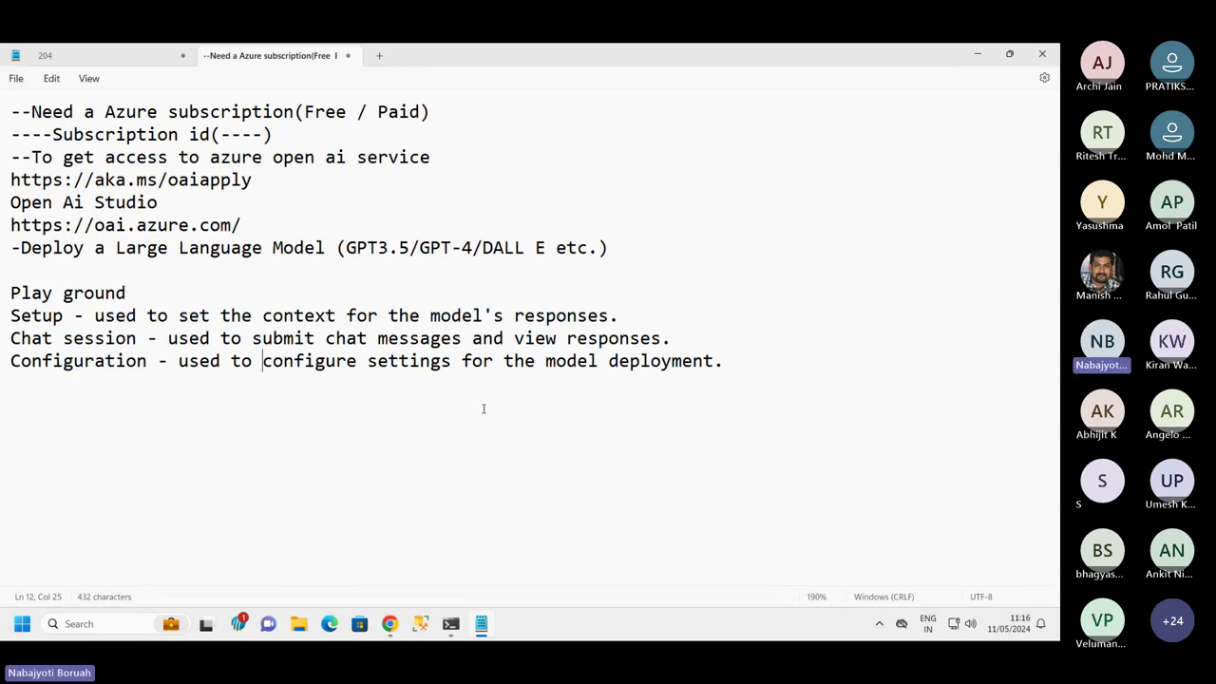
pyautogui.moveTo(8, 316); pyautogui.dragTo(625, 320)
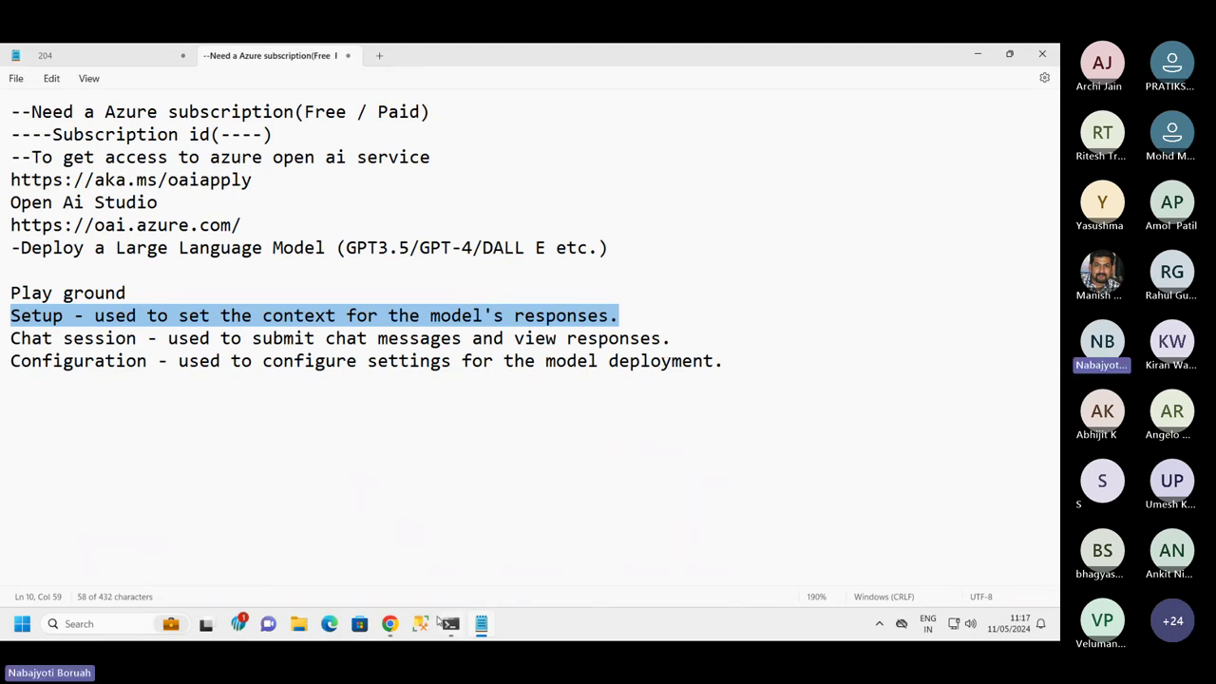
# - Switch back to the Chat playground in Chrome, bring the system message setup into view, and collapse the navigation sidebar
pyautogui.click(390, 624)
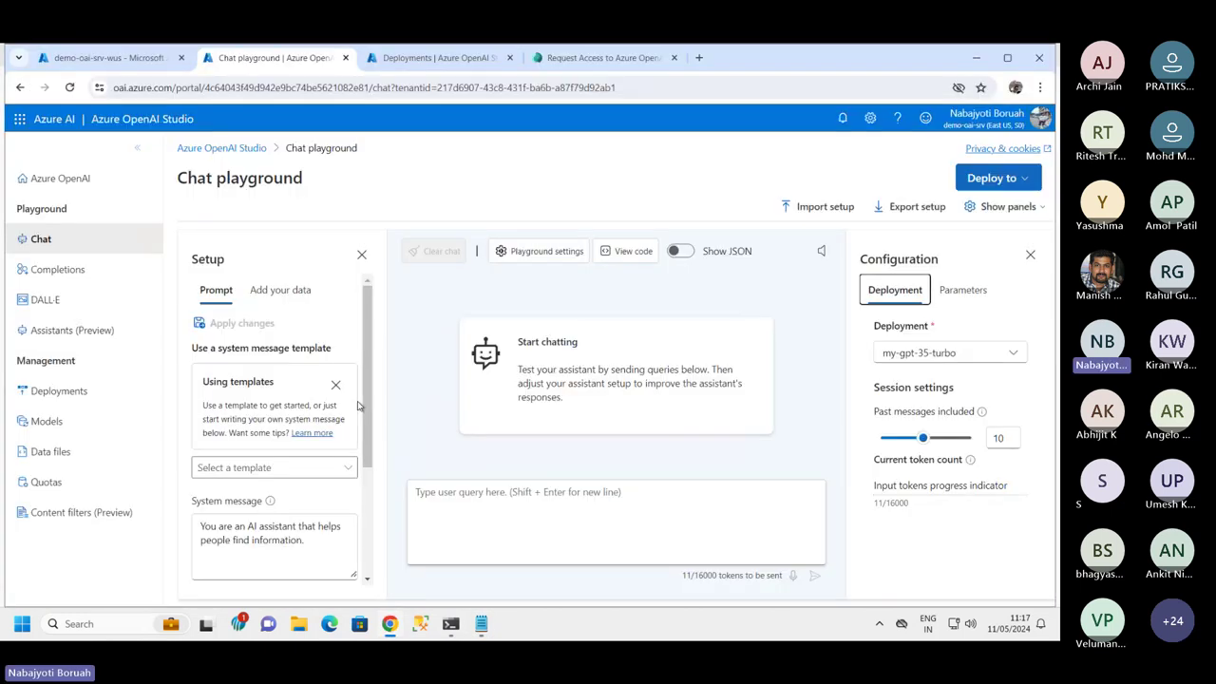
pyautogui.moveTo(367, 380); pyautogui.dragTo(372, 410)
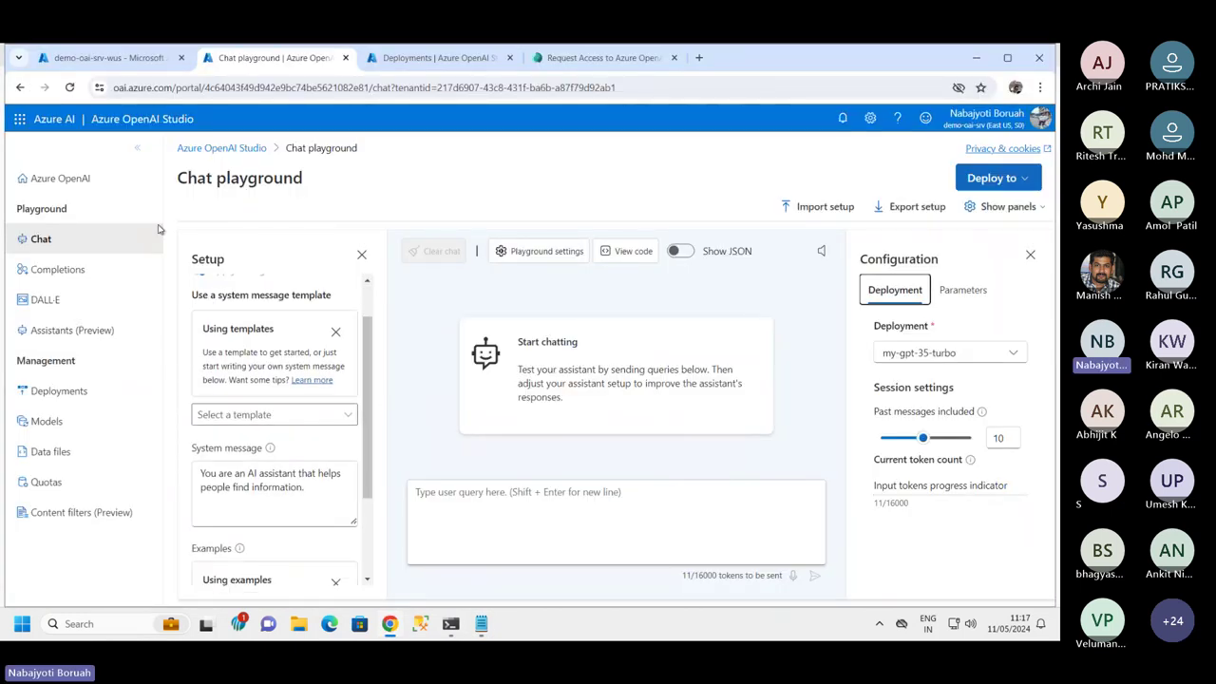
pyautogui.click(137, 147)
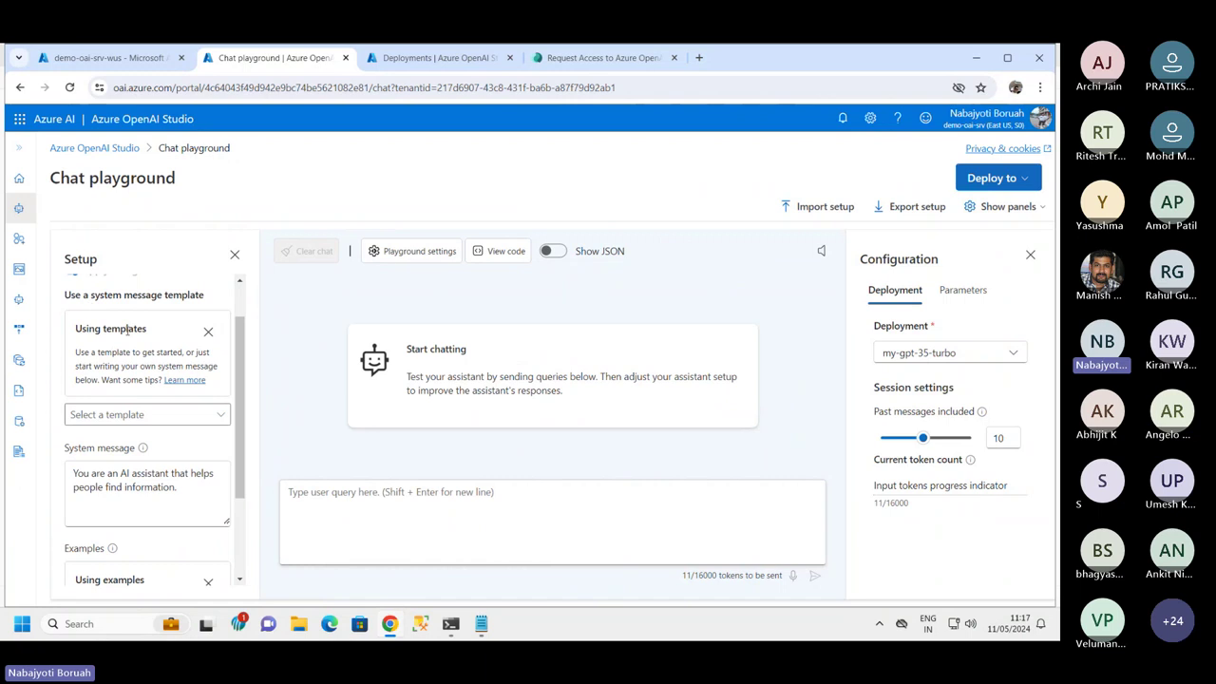
# - Review the system message template guidance, the list of available templates, and the default system message in the Setup panel
pyautogui.scroll(1, 128, 316)
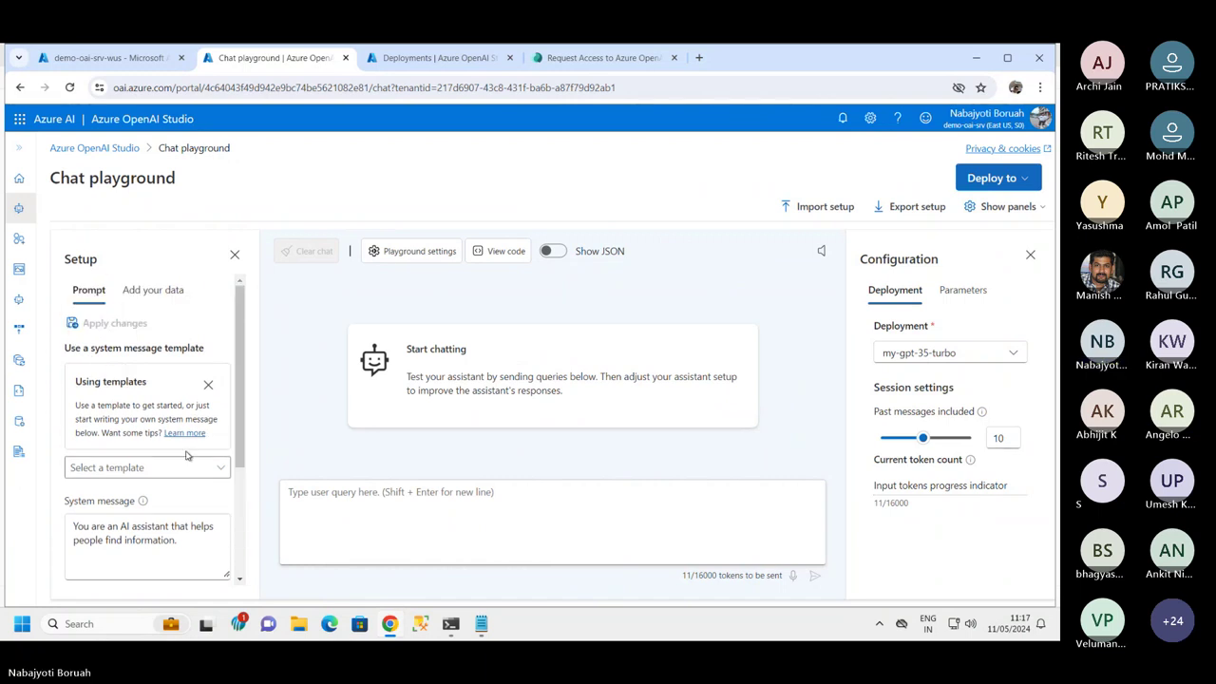
pyautogui.moveTo(80, 381); pyautogui.dragTo(252, 426)
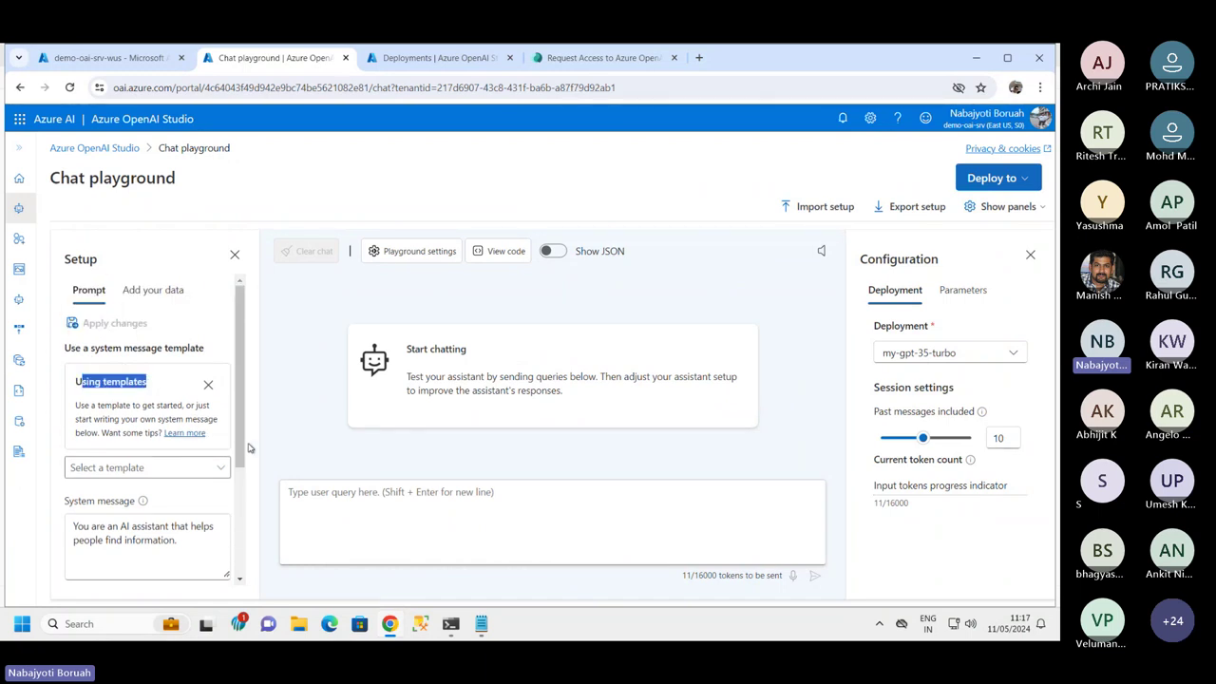
pyautogui.scroll(-1, 242, 427)
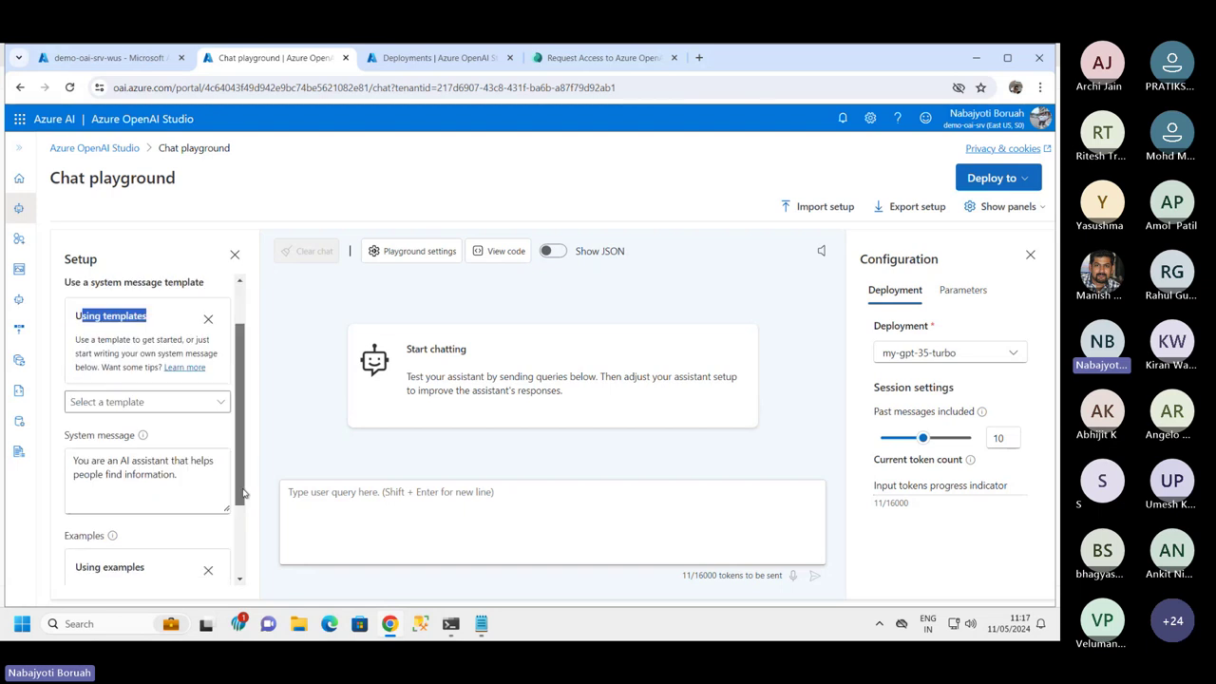
pyautogui.click(209, 418)
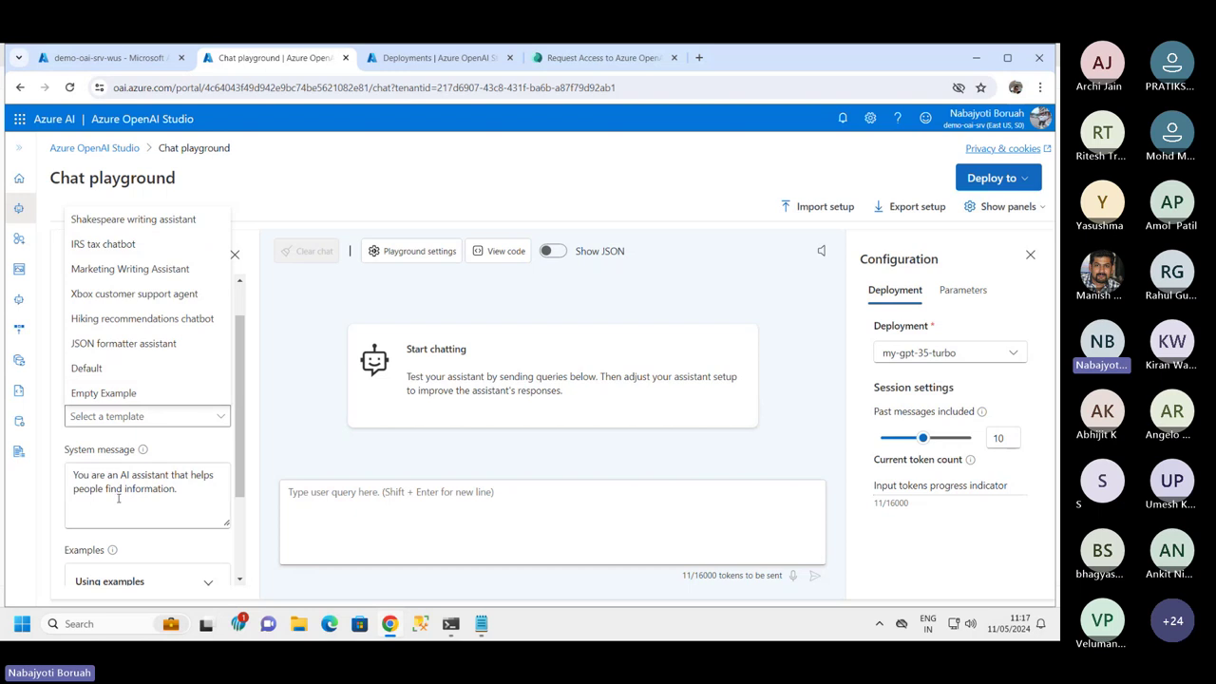
pyautogui.click(185, 489)
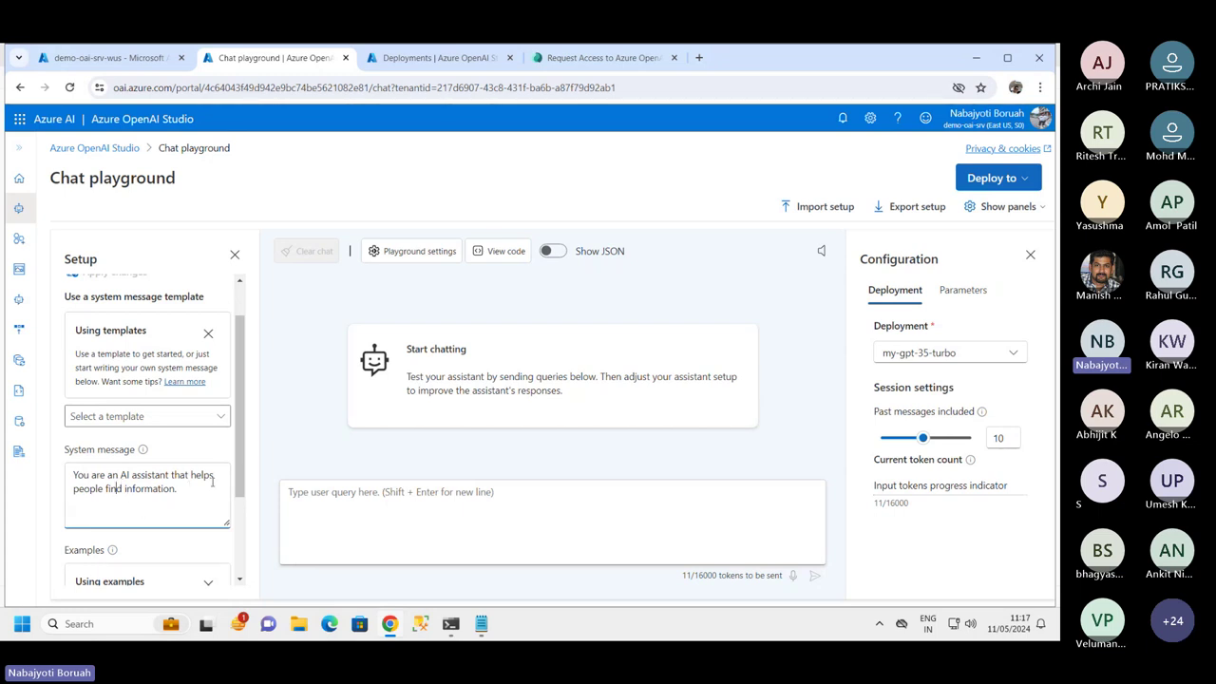
# - Read the "Using examples" guidance in the Setup panel and dismiss that tip
pyautogui.scroll(-1, 239, 523)
pyautogui.scroll(-1, 240, 527)
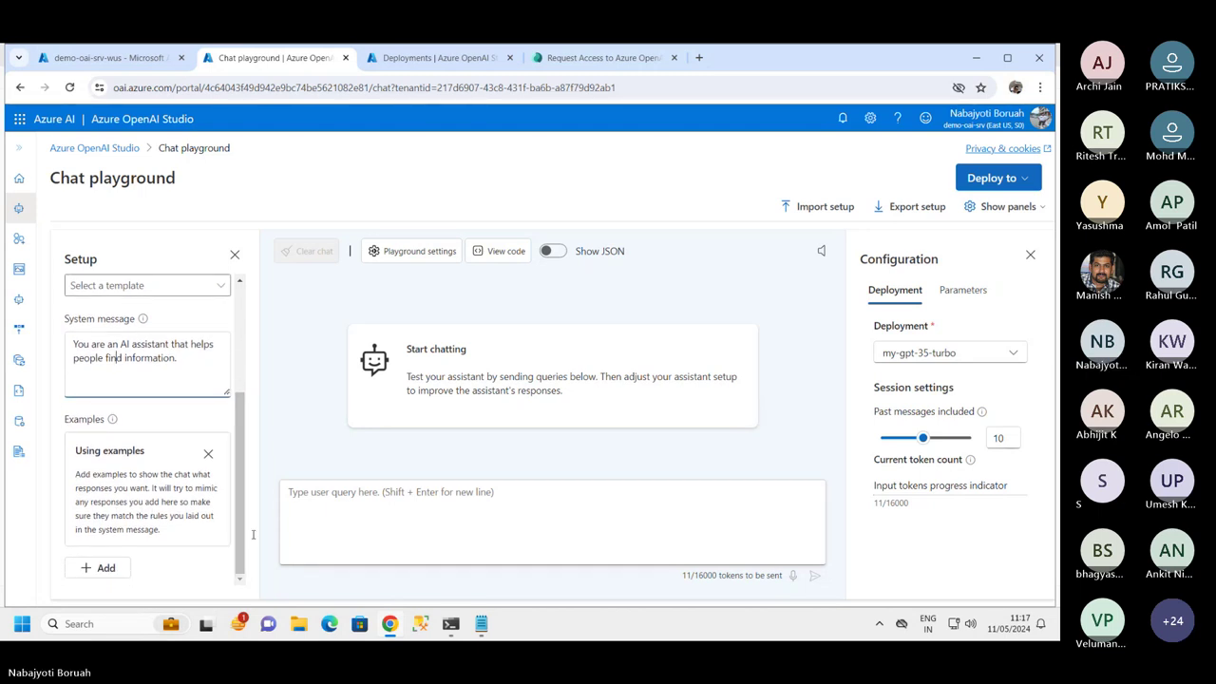
pyautogui.scroll(2, 166, 417)
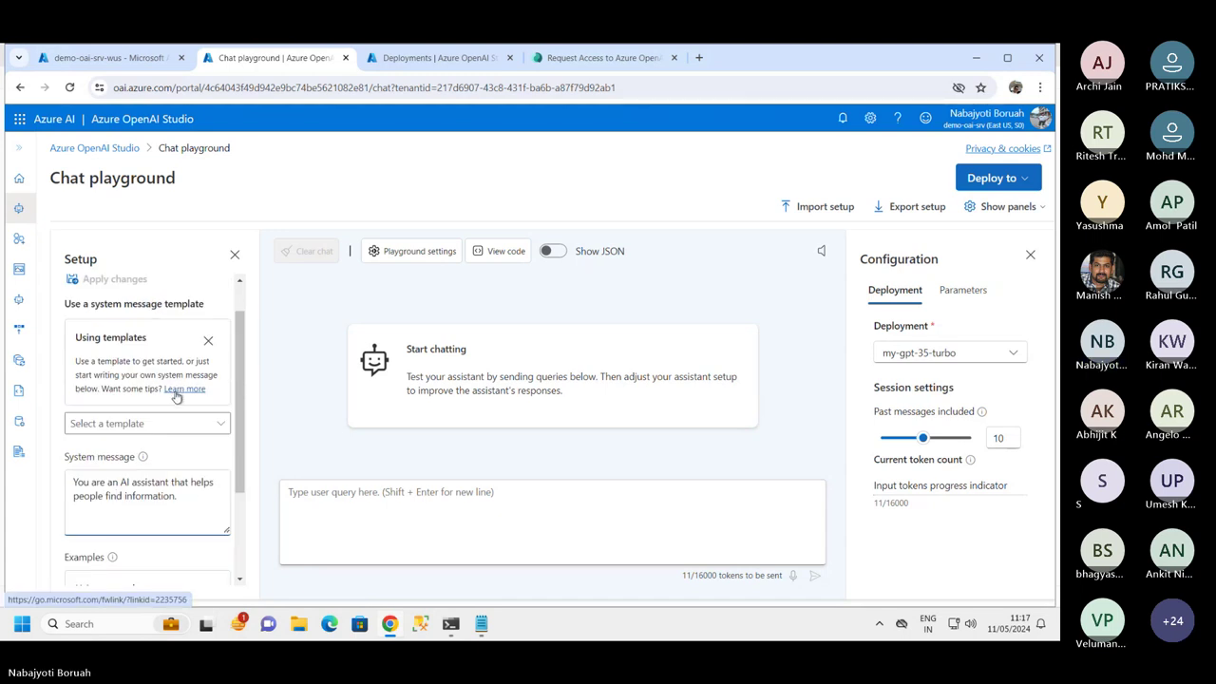
pyautogui.scroll(-1, 160, 407)
pyautogui.scroll(-1, 158, 418)
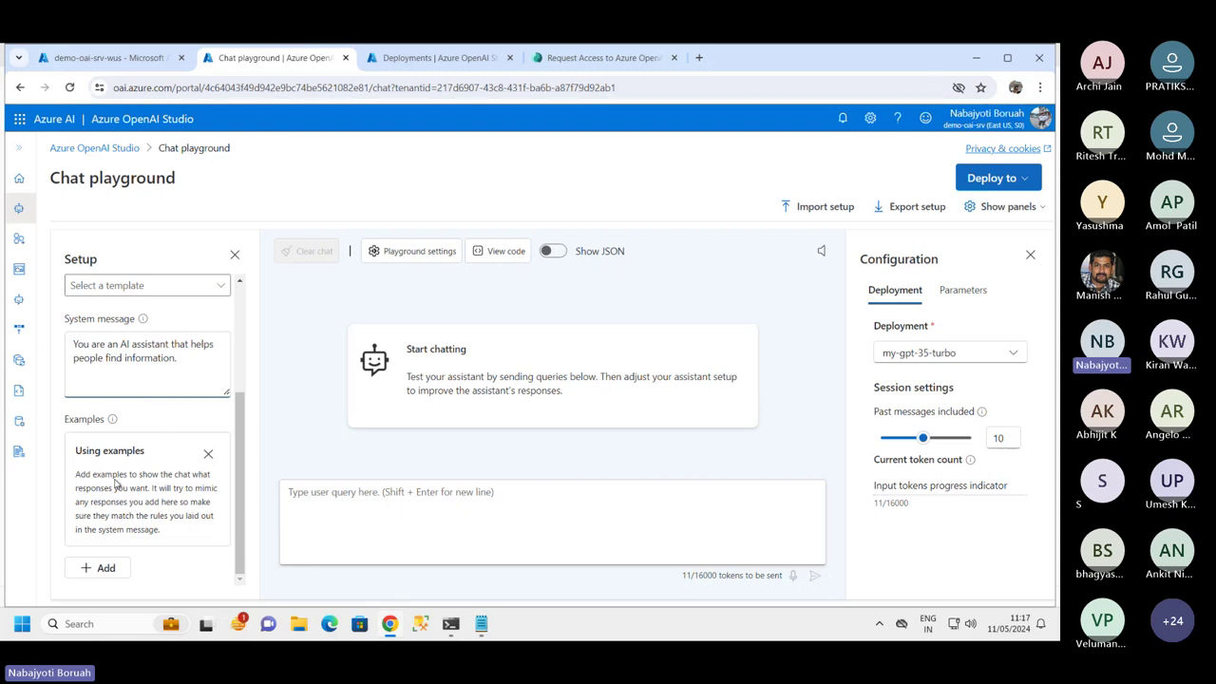
pyautogui.moveTo(76, 472); pyautogui.dragTo(175, 540)
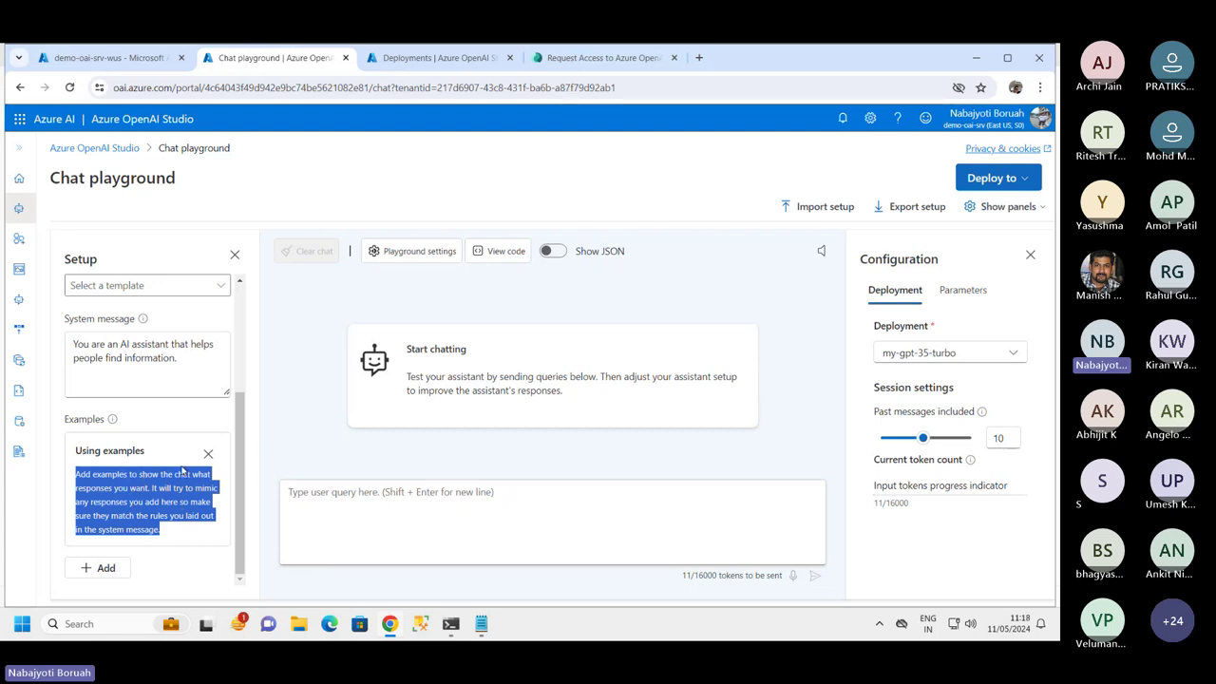
pyautogui.click(208, 454)
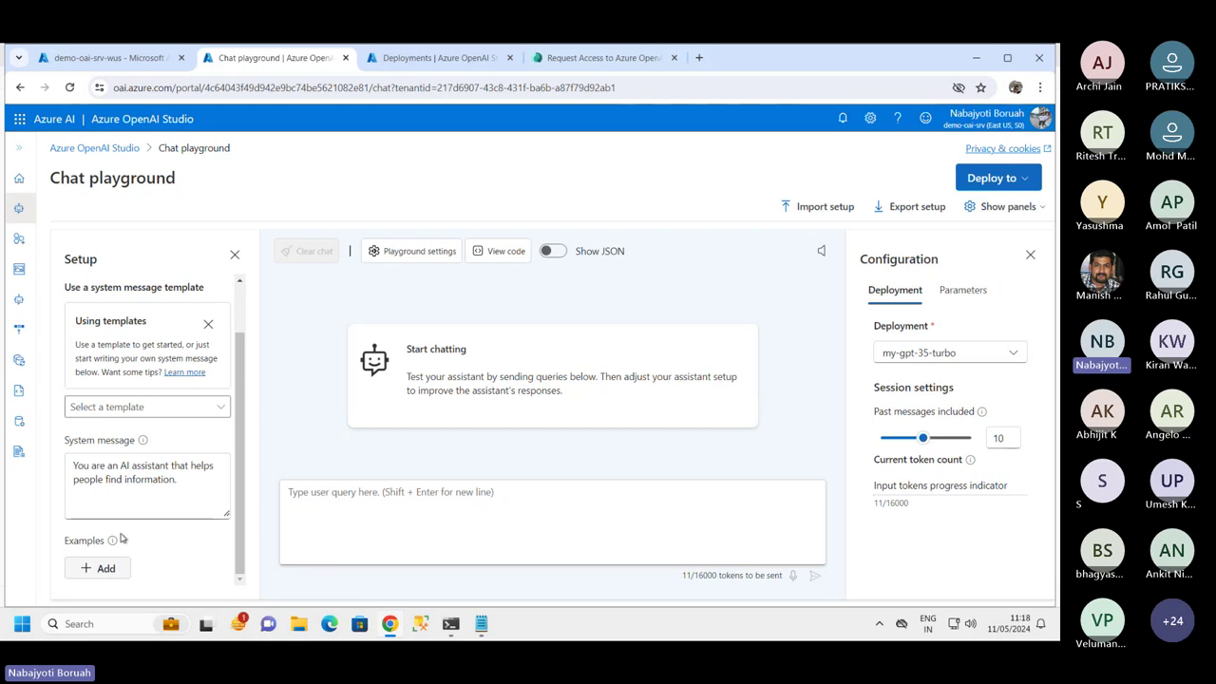
# - Look over the system message, the Examples section and the selectable system message templates in Setup
pyautogui.scroll(1, 242, 483)
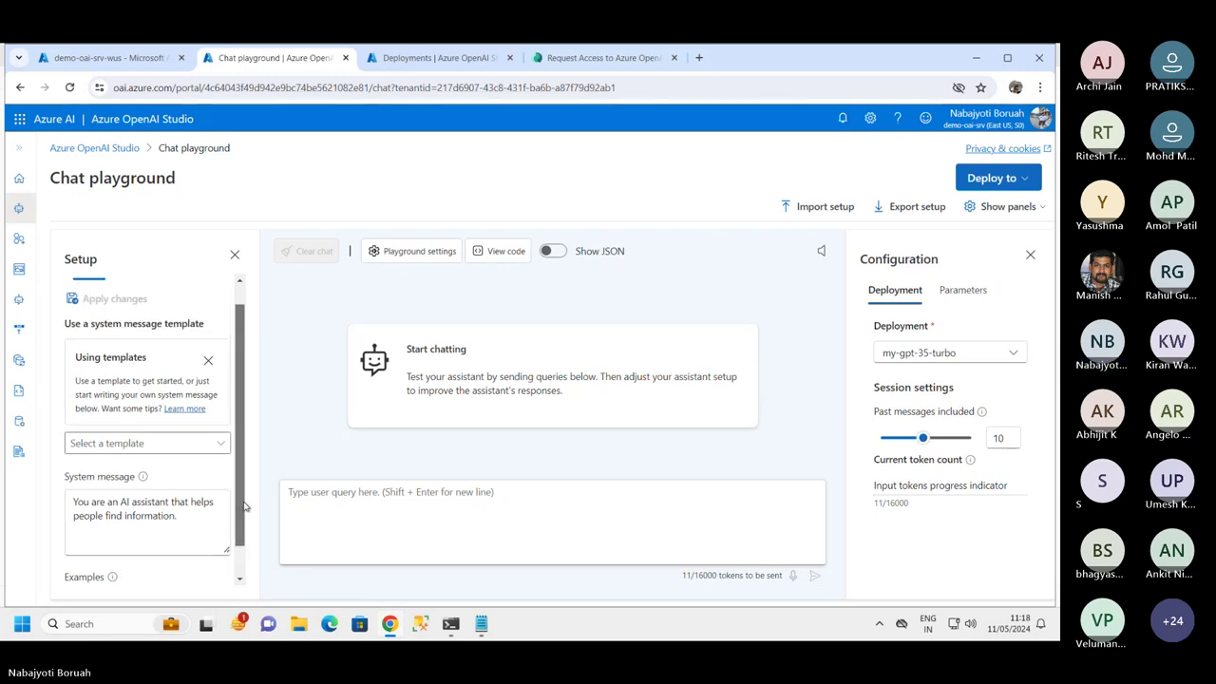
pyautogui.scroll(-2, 248, 483)
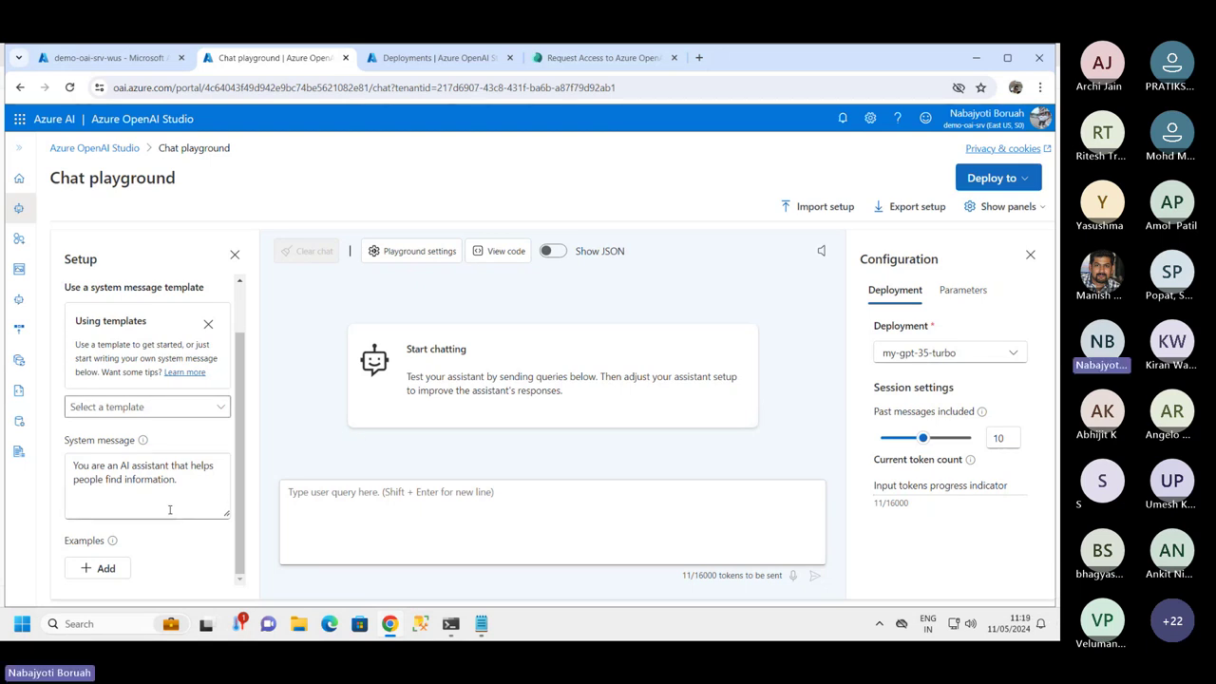
pyautogui.scroll(1, 170, 510)
pyautogui.click(224, 467)
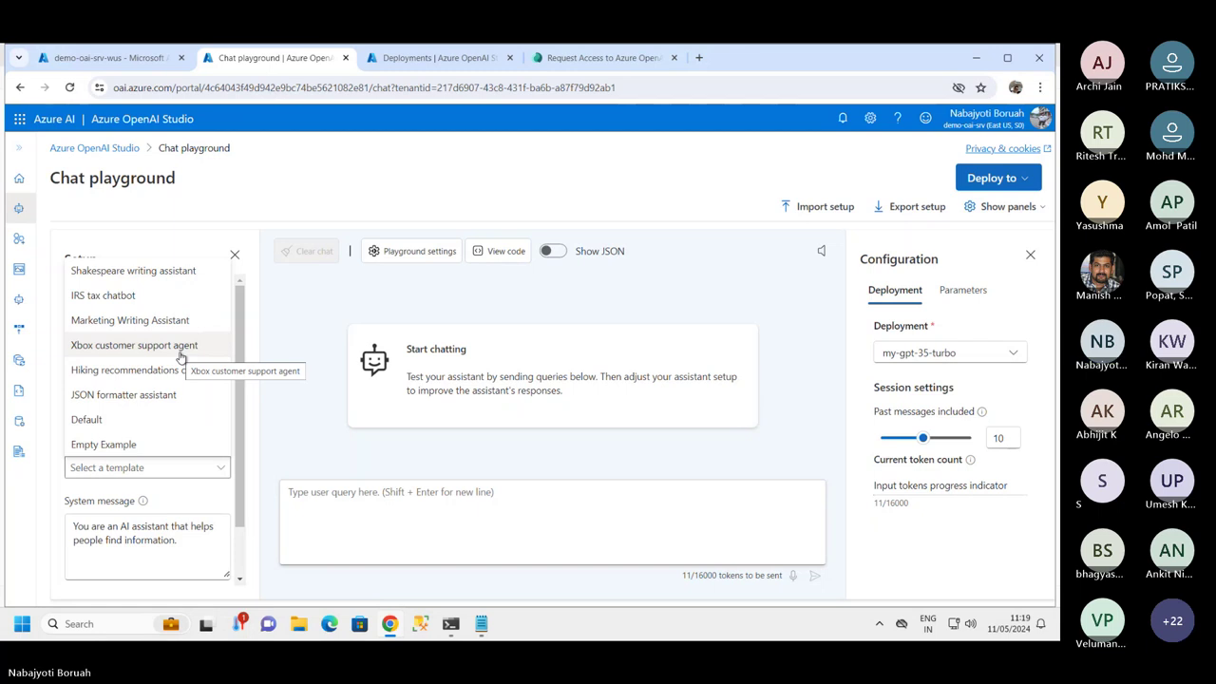
pyautogui.moveTo(969, 459)
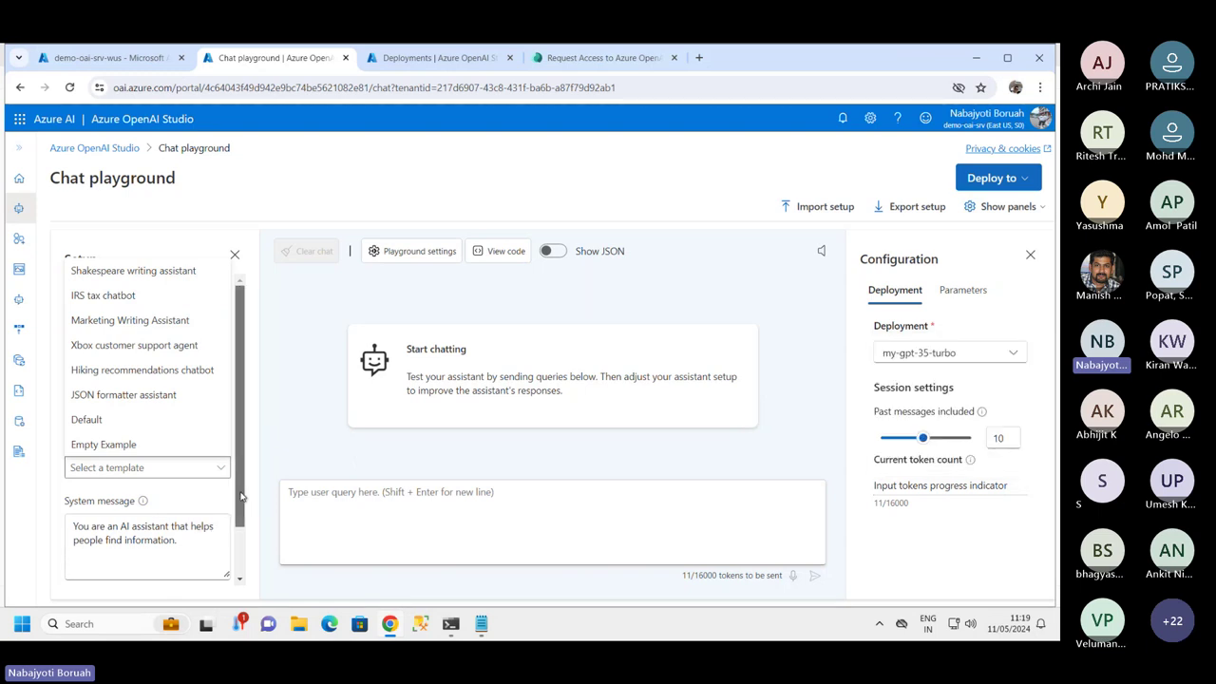
# - Close the Setup panel and restore it through the panel visibility options, leaving the navigation sidebar collapsed
pyautogui.click(234, 254)
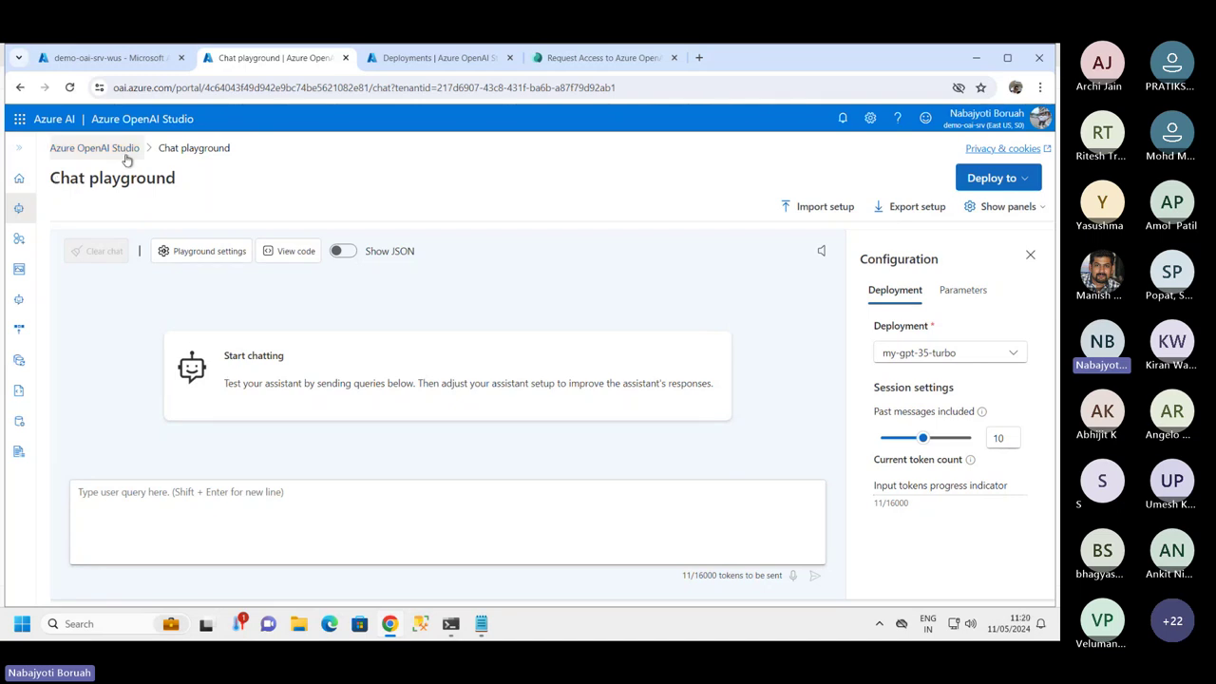
pyautogui.click(19, 149)
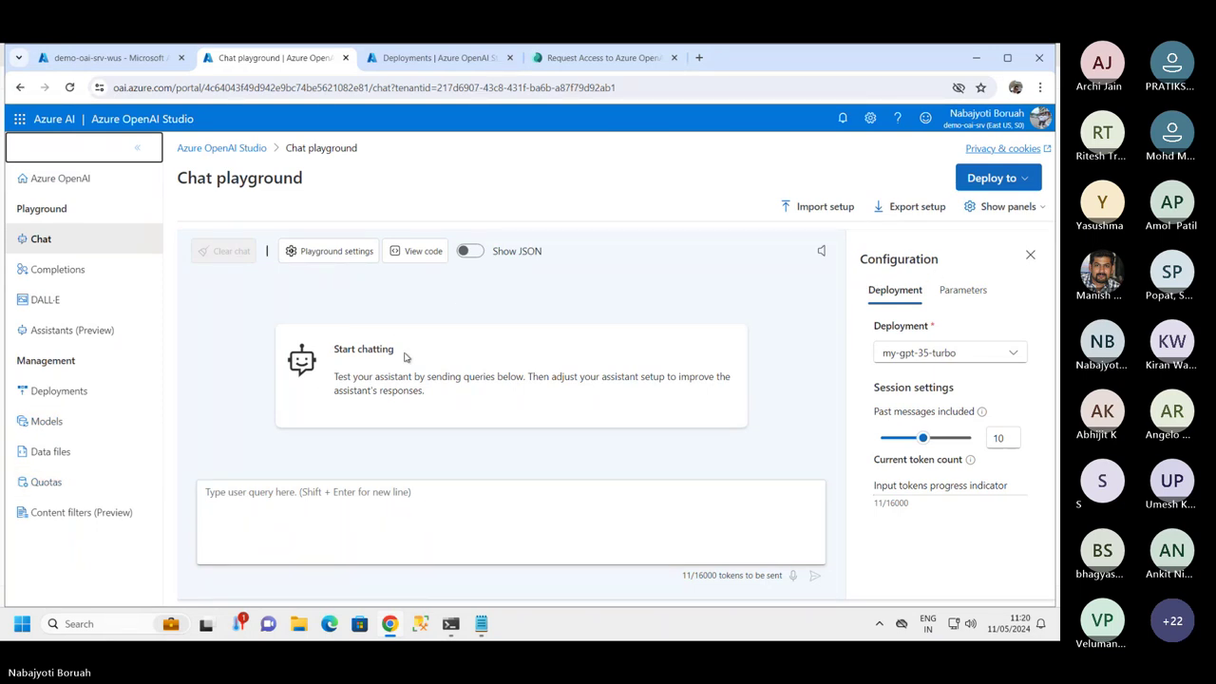
pyautogui.click(1042, 206)
pyautogui.click(916, 244)
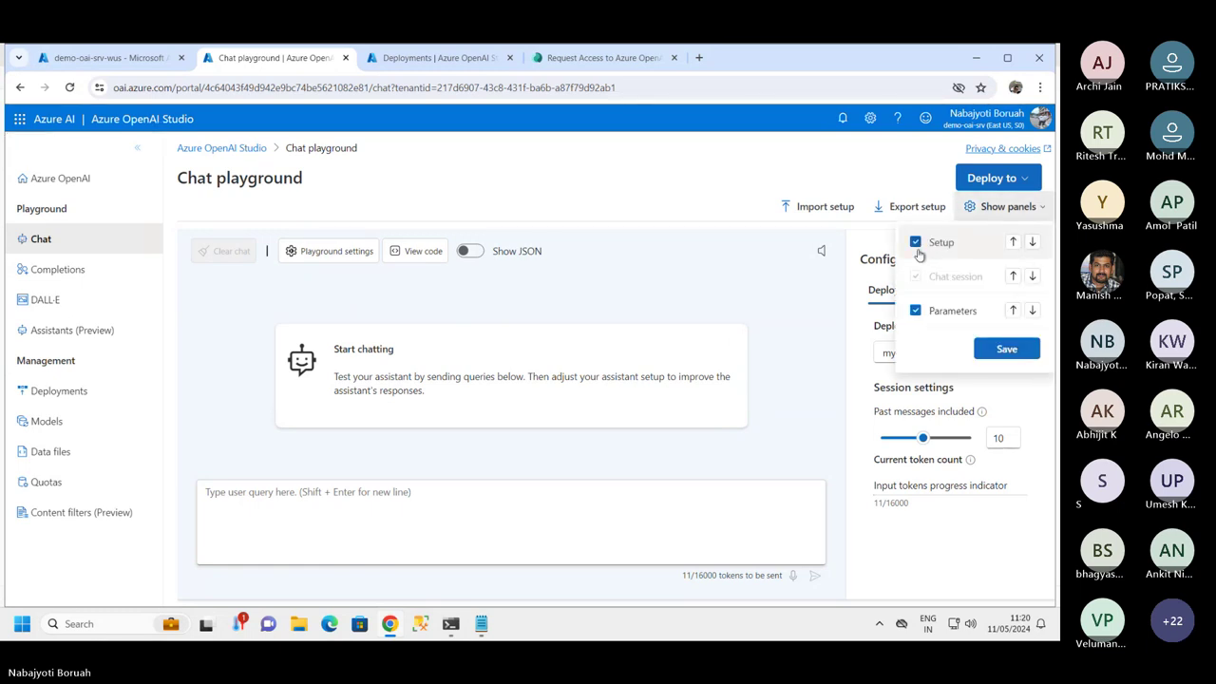
pyautogui.click(1005, 352)
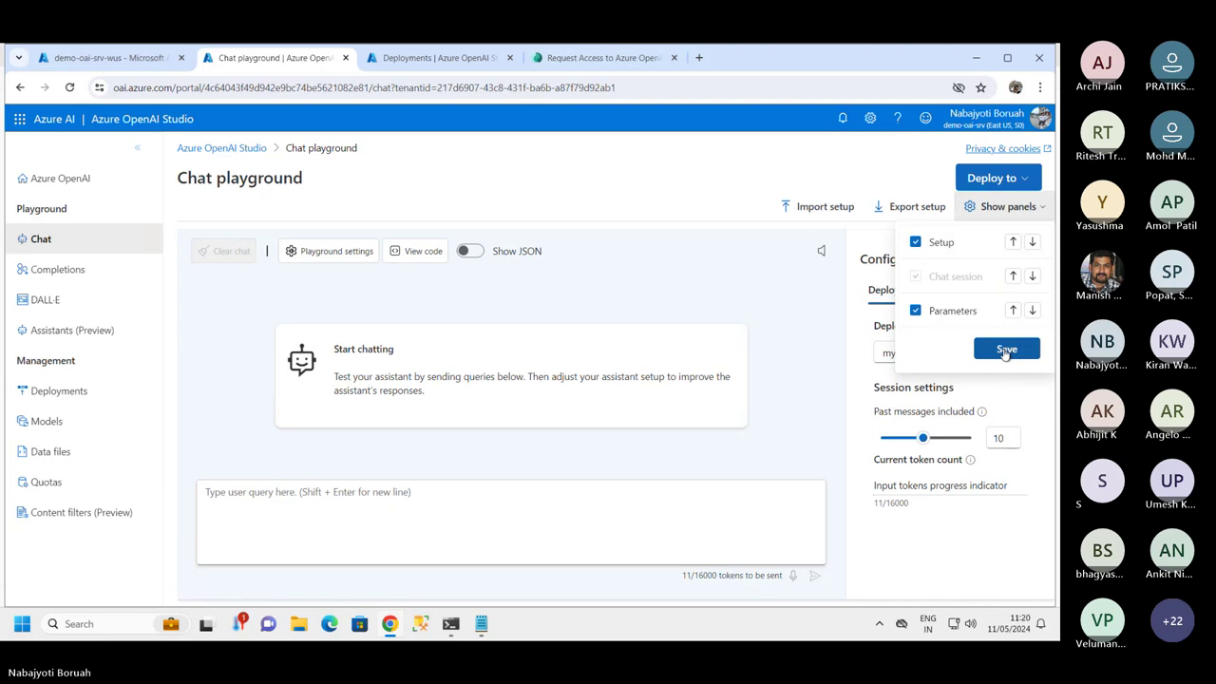
pyautogui.click(137, 148)
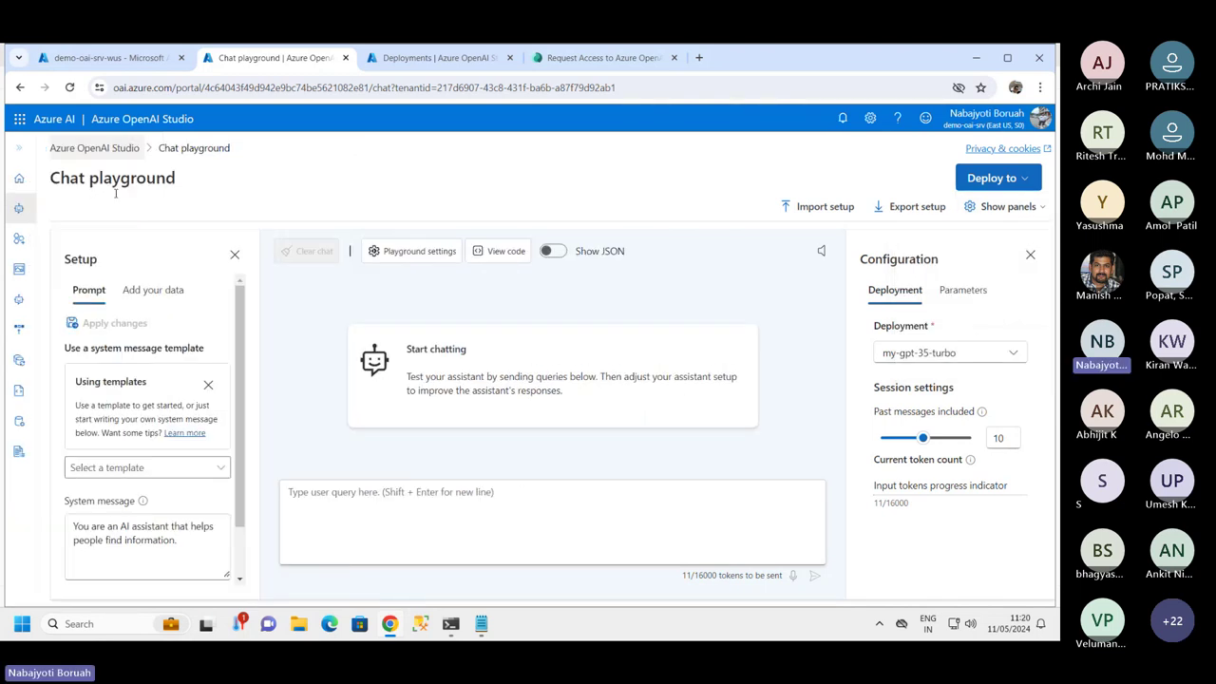
# - Ask the chat assistant "How can I use generative AI to help me market a new product?"
pyautogui.click(354, 506)
pyautogui.write('How can I use generative AI to help me market a new product?')
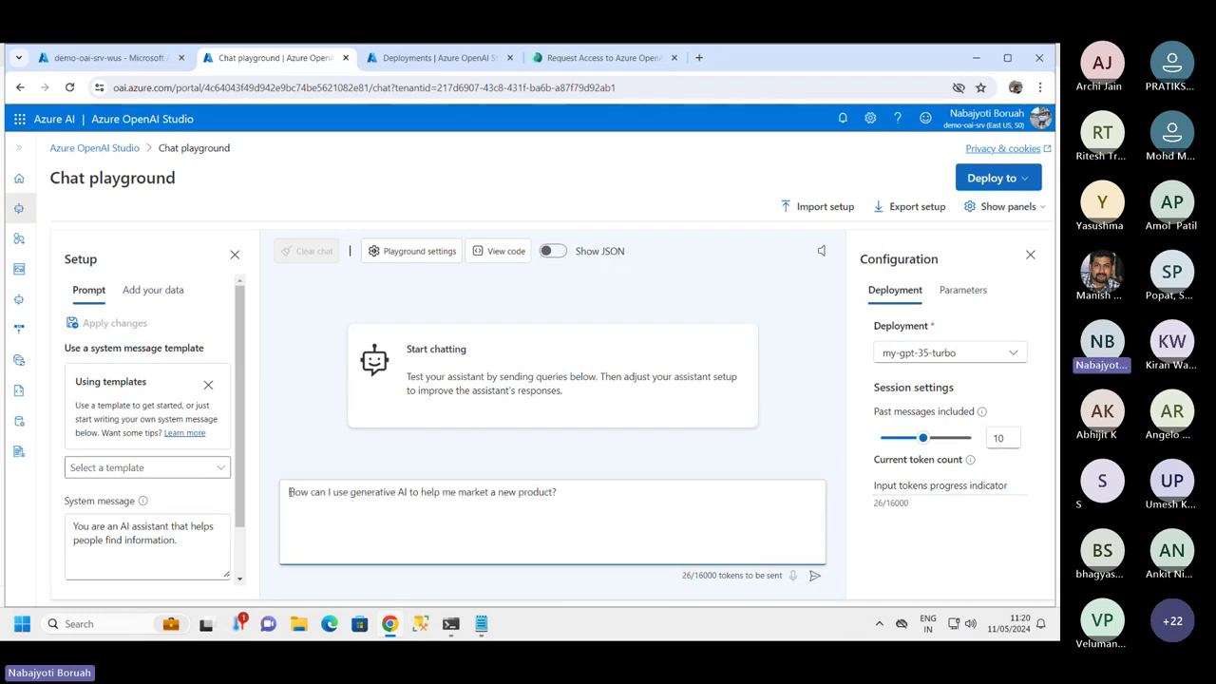
pyautogui.moveTo(289, 492); pyautogui.dragTo(389, 492)
pyautogui.moveTo(411, 492); pyautogui.dragTo(569, 525)
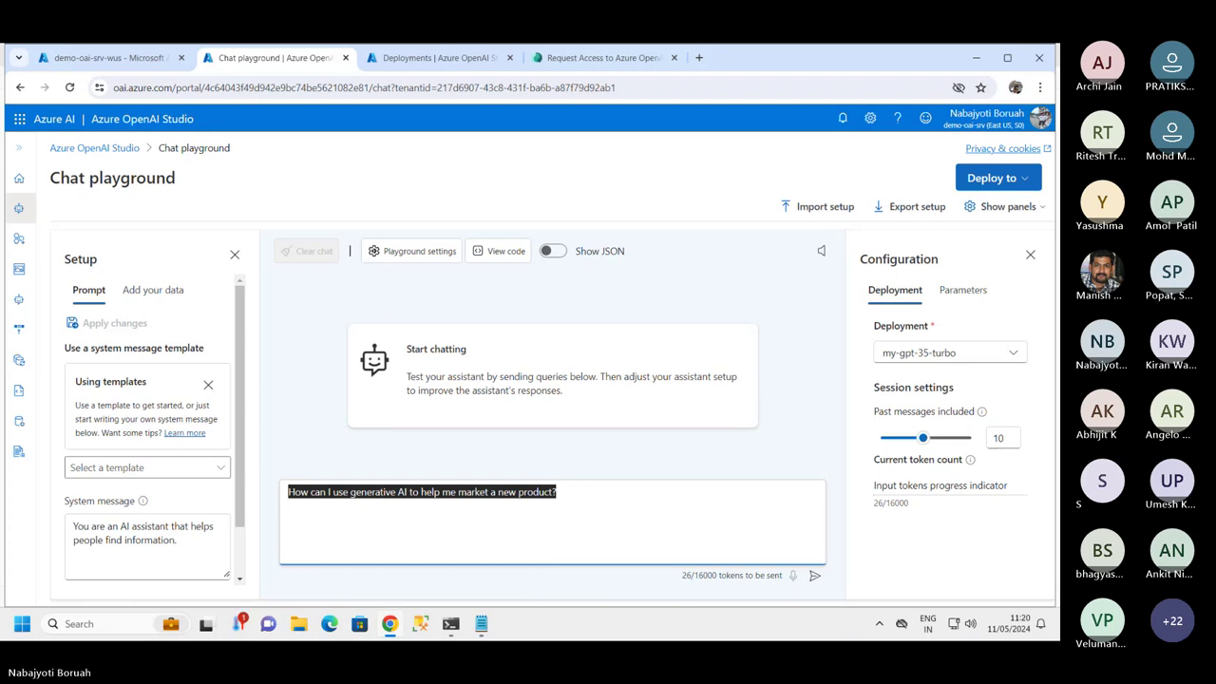
pyautogui.click(469, 513)
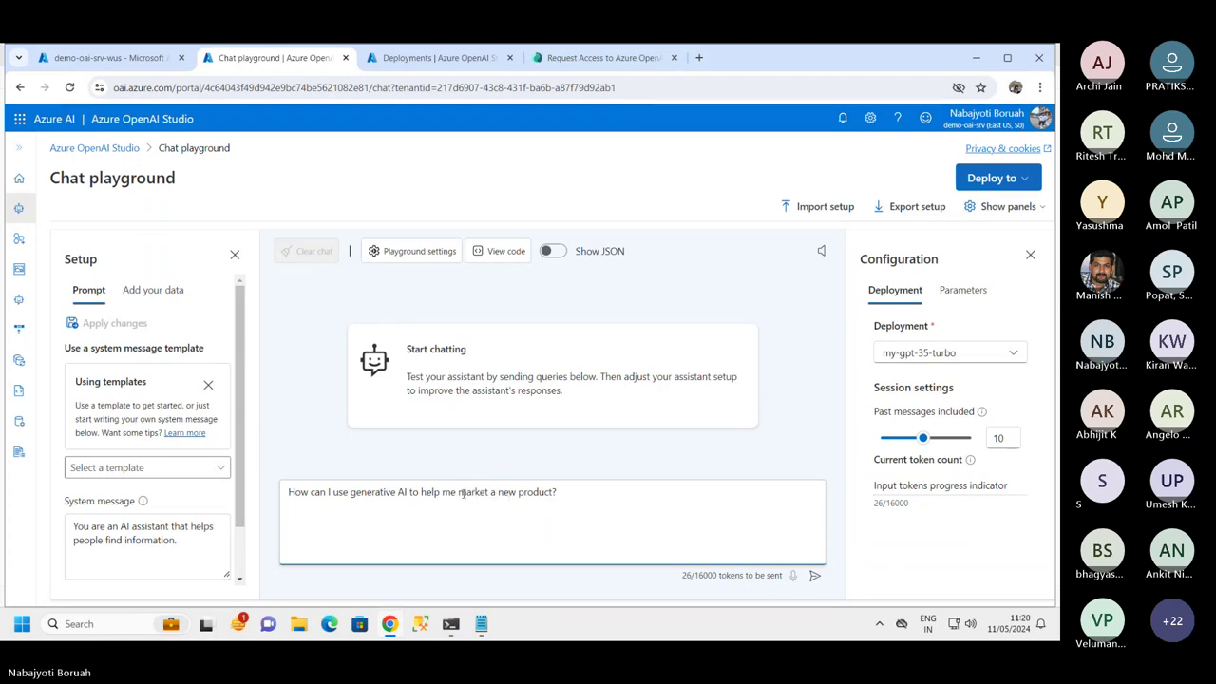
pyautogui.doubleClick(463, 493)
pyautogui.moveTo(463, 492); pyautogui.dragTo(415, 520)
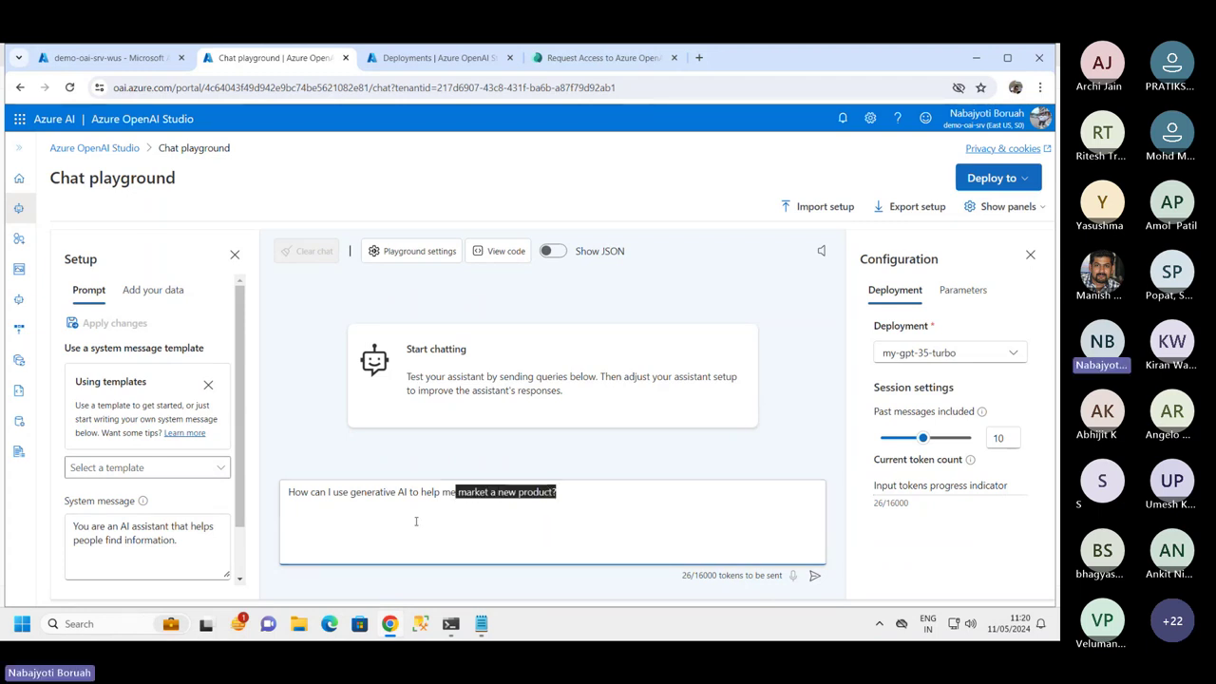
pyautogui.click(415, 521)
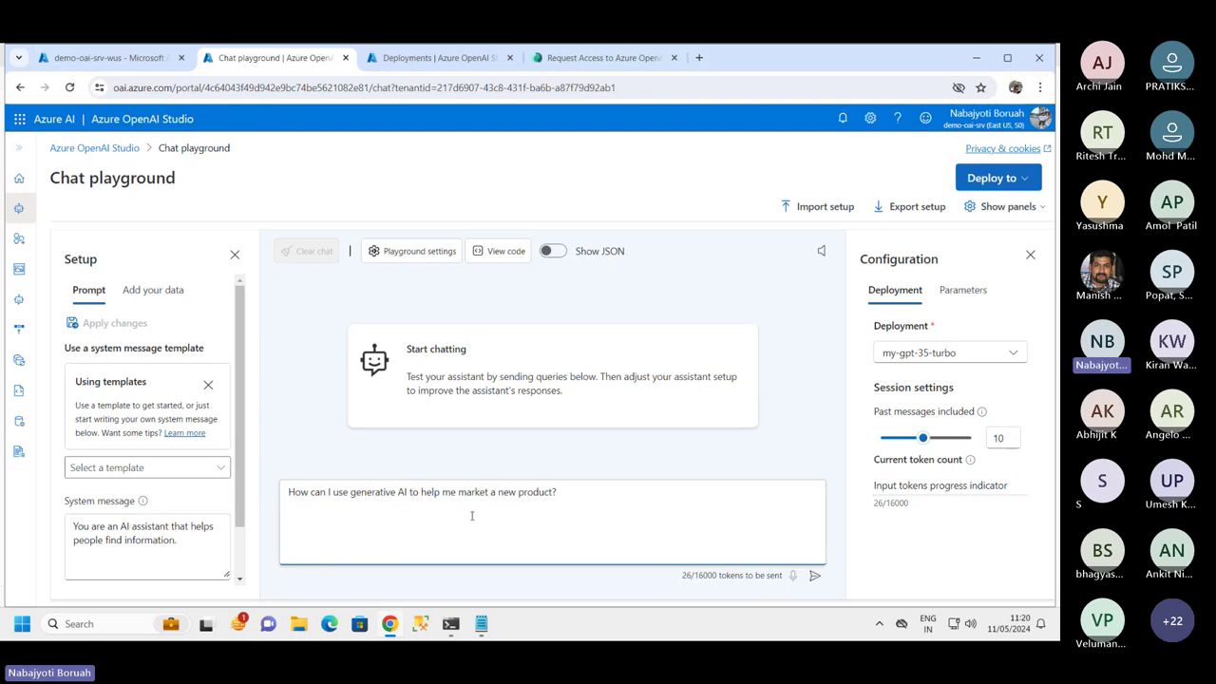
pyautogui.moveTo(583, 495); pyautogui.dragTo(287, 491)
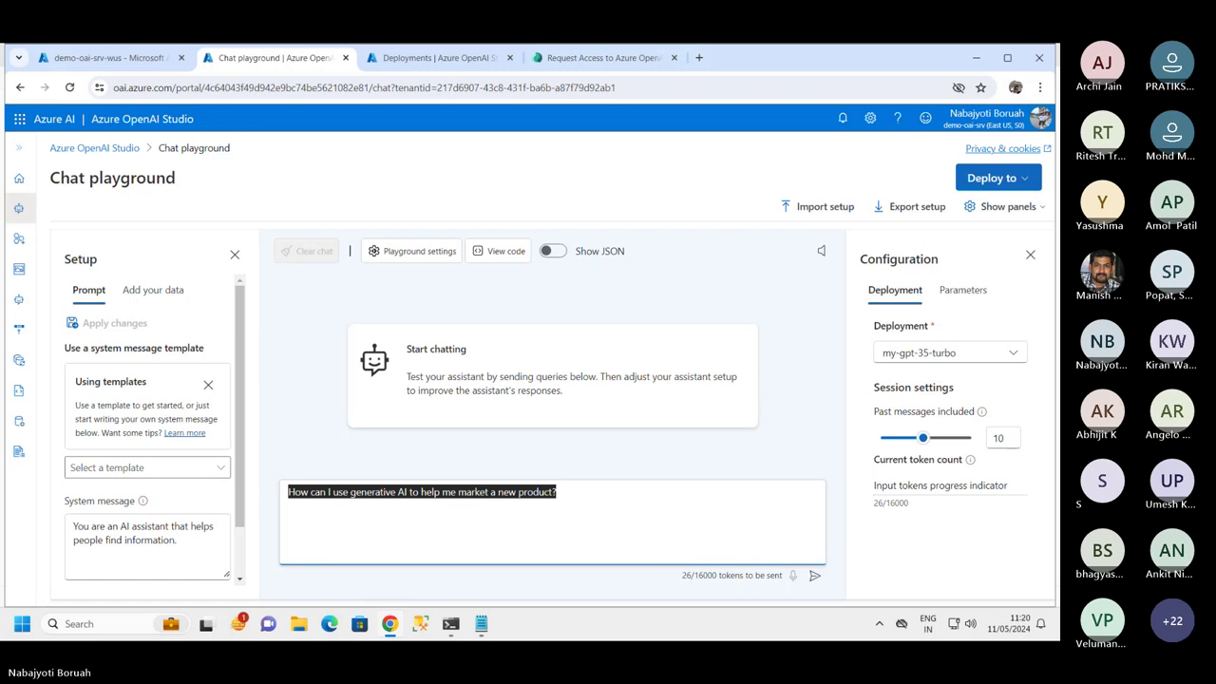
pyautogui.click(814, 577)
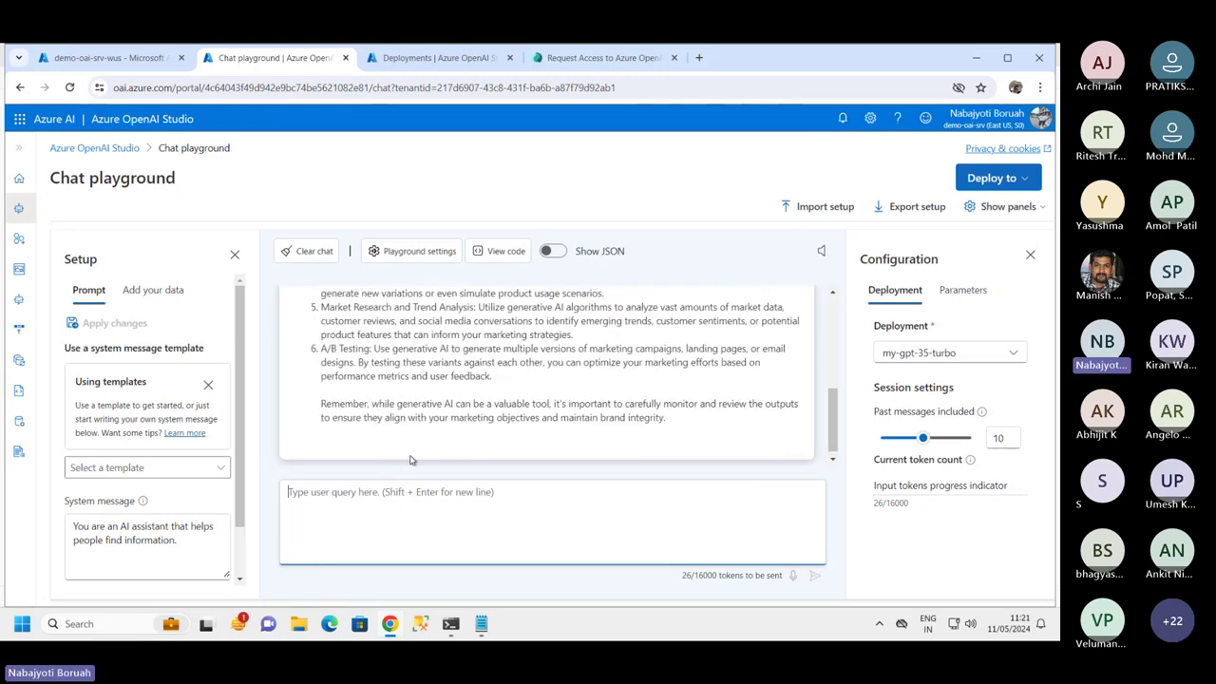
# - Read the assistant's answer from its introduction through Content Generation and Personalization, and check the response's copy and speak options
pyautogui.scroll(5, 460, 432)
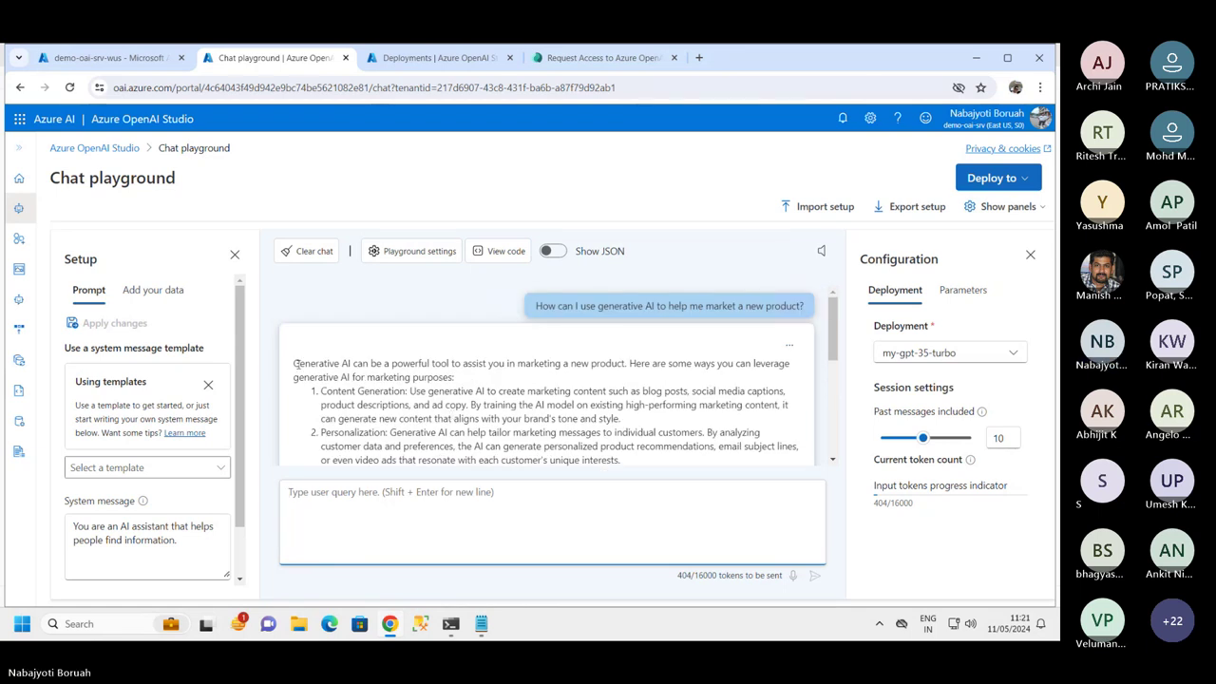
pyautogui.moveTo(295, 364); pyautogui.dragTo(484, 384)
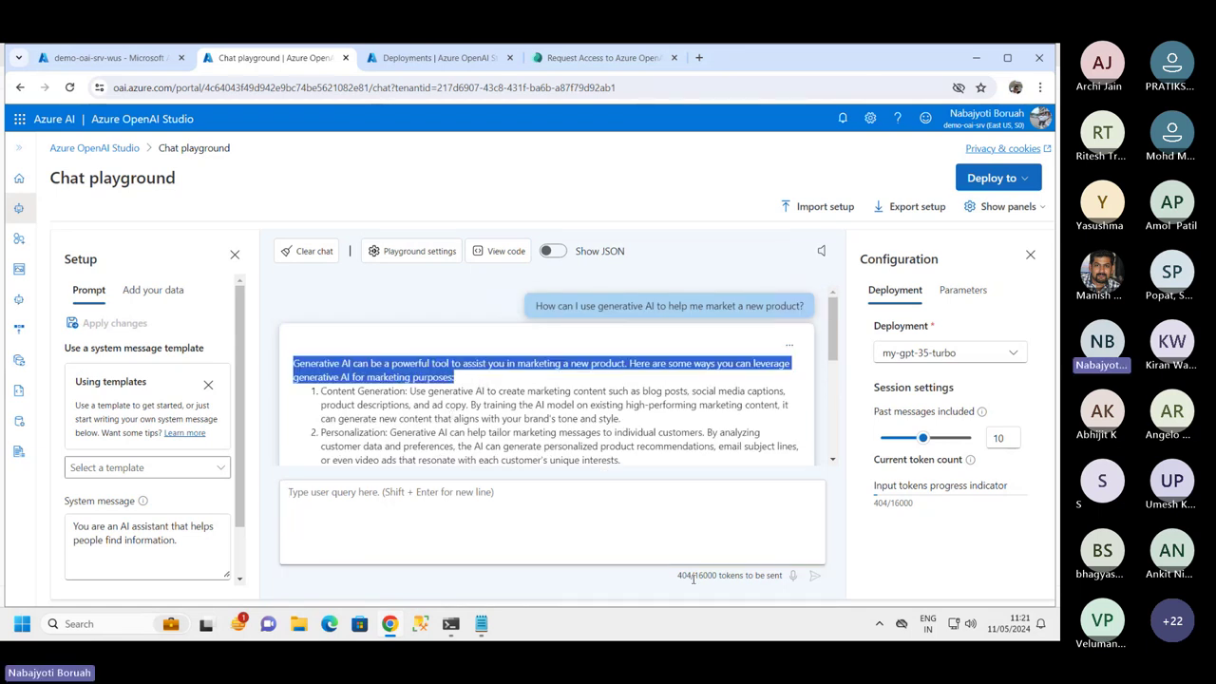
pyautogui.moveTo(692, 579)
pyautogui.click(789, 346)
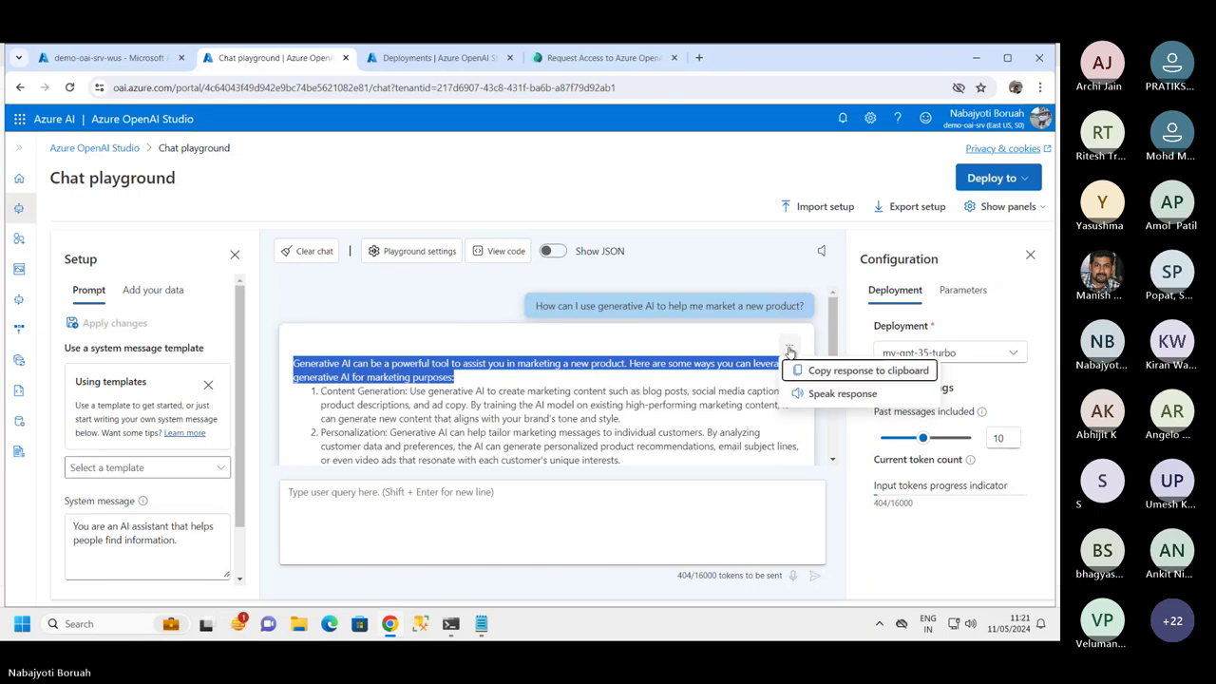
pyautogui.click(667, 502)
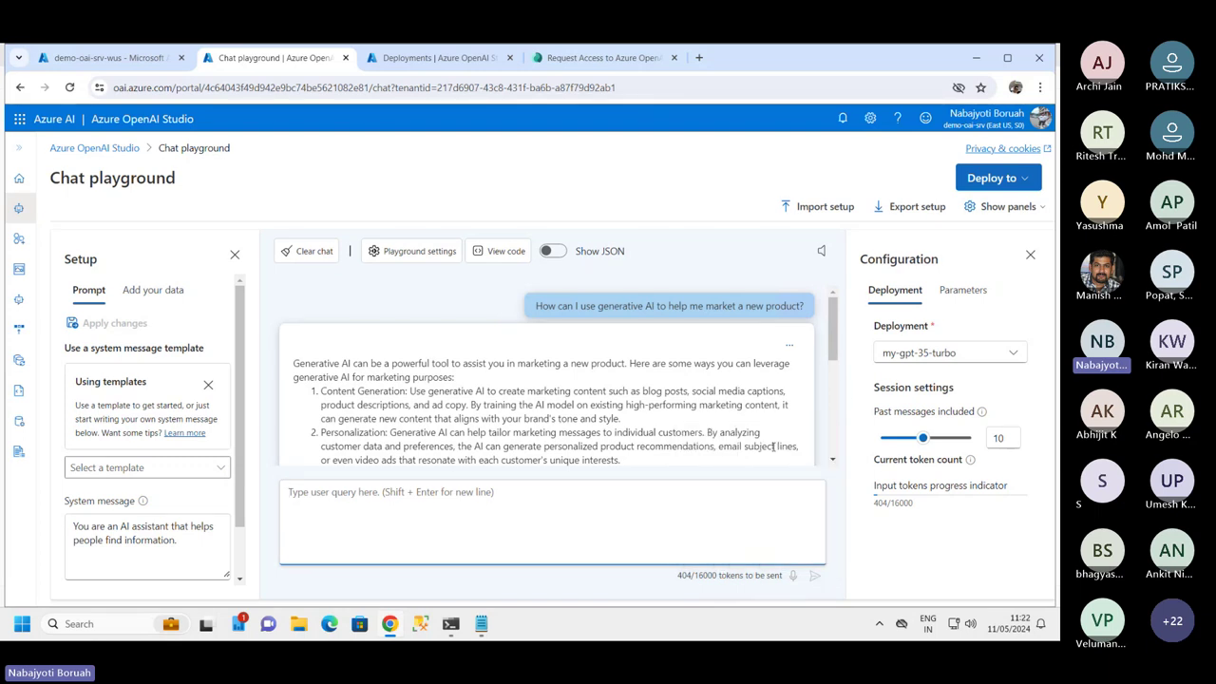
pyautogui.moveTo(835, 363)
pyautogui.mouseDown()
pyautogui.moveTo(831, 437)
pyautogui.moveTo(827, 376)
pyautogui.mouseUp()
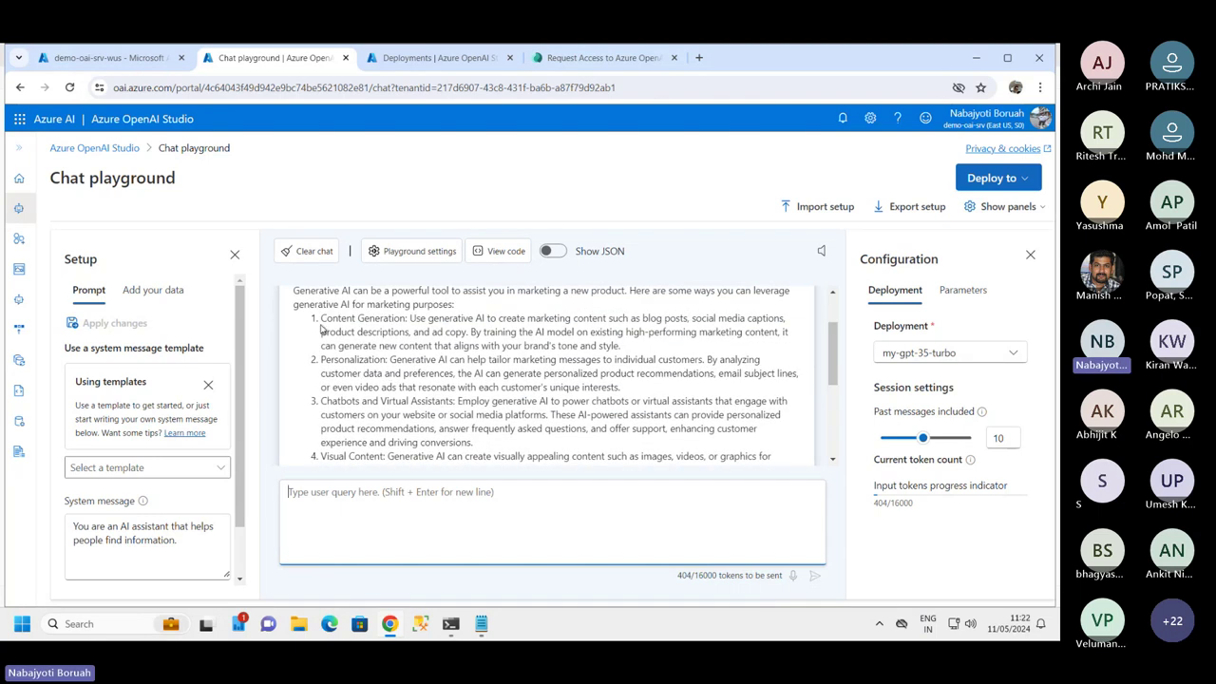
pyautogui.moveTo(326, 318); pyautogui.dragTo(631, 353)
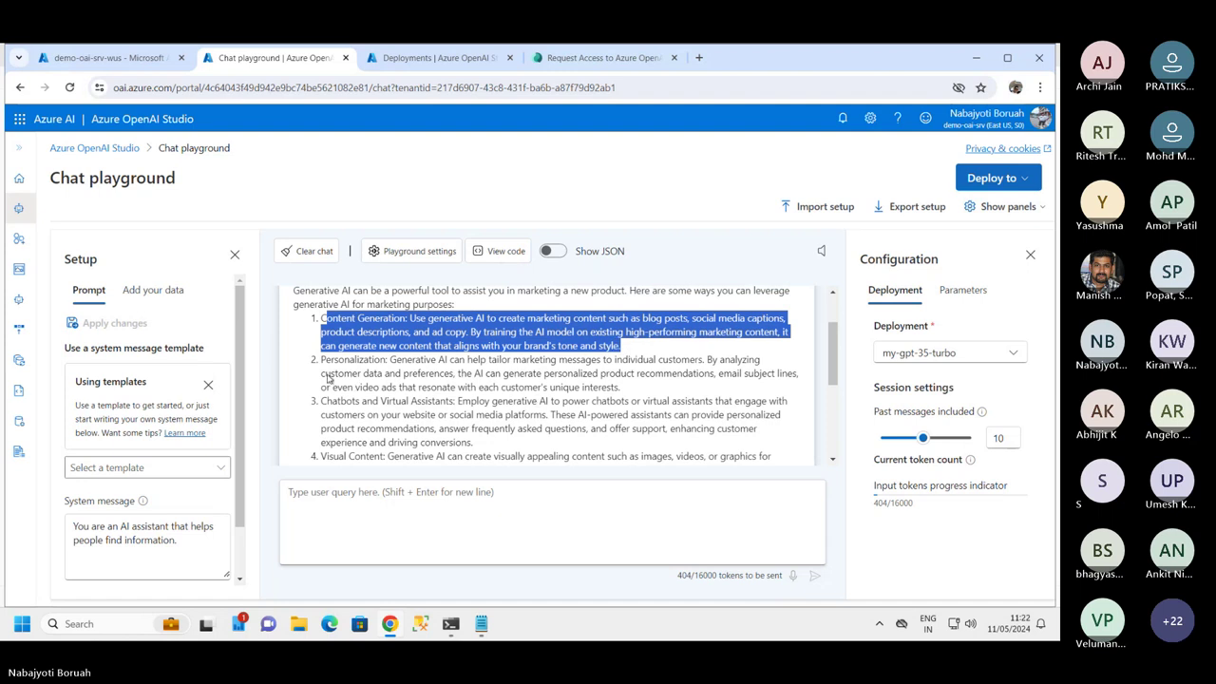
pyautogui.moveTo(323, 360); pyautogui.dragTo(638, 403)
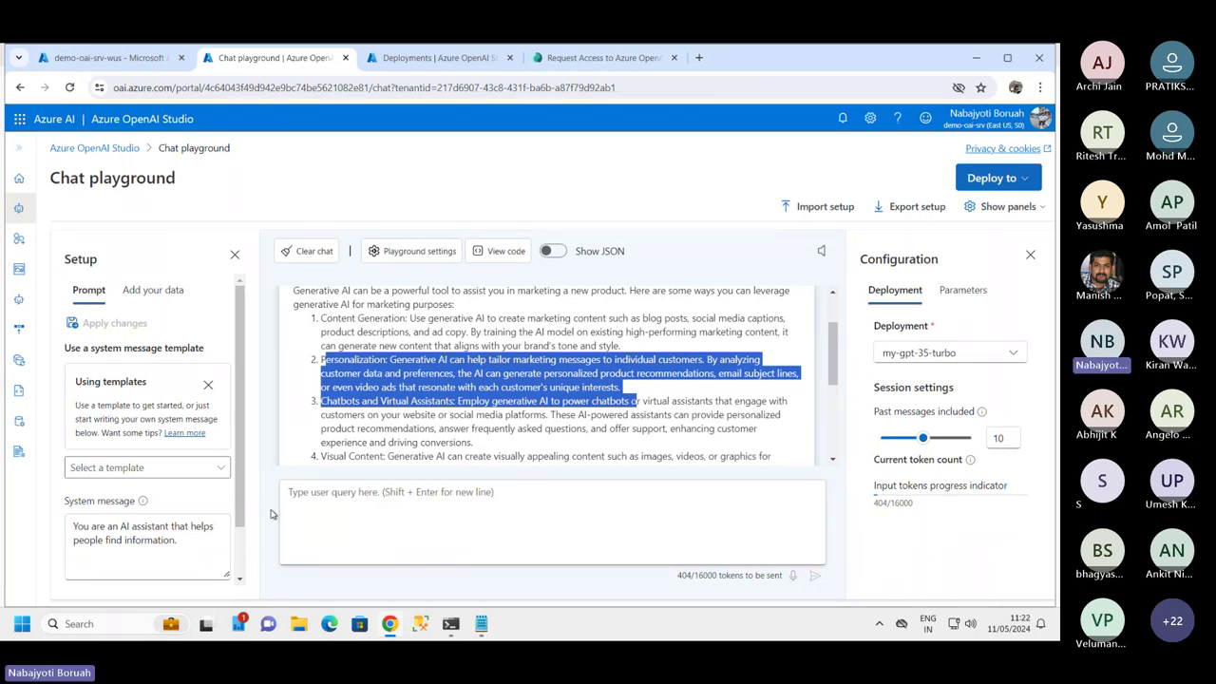
# - Send the follow-up question "What skills do I need if I want to develop a solution to accomplish this?"
pyautogui.click(315, 495)
pyautogui.write('What skills do I need if I want to develop a solution to accomplish this?')
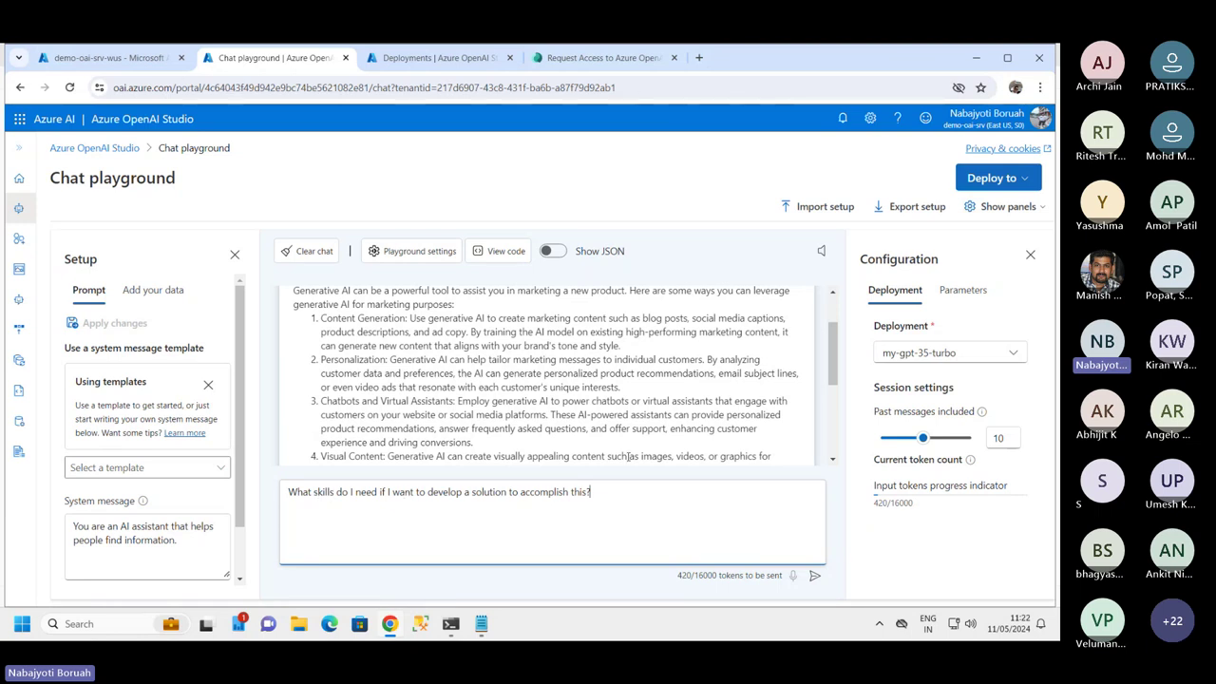
pyautogui.click(814, 574)
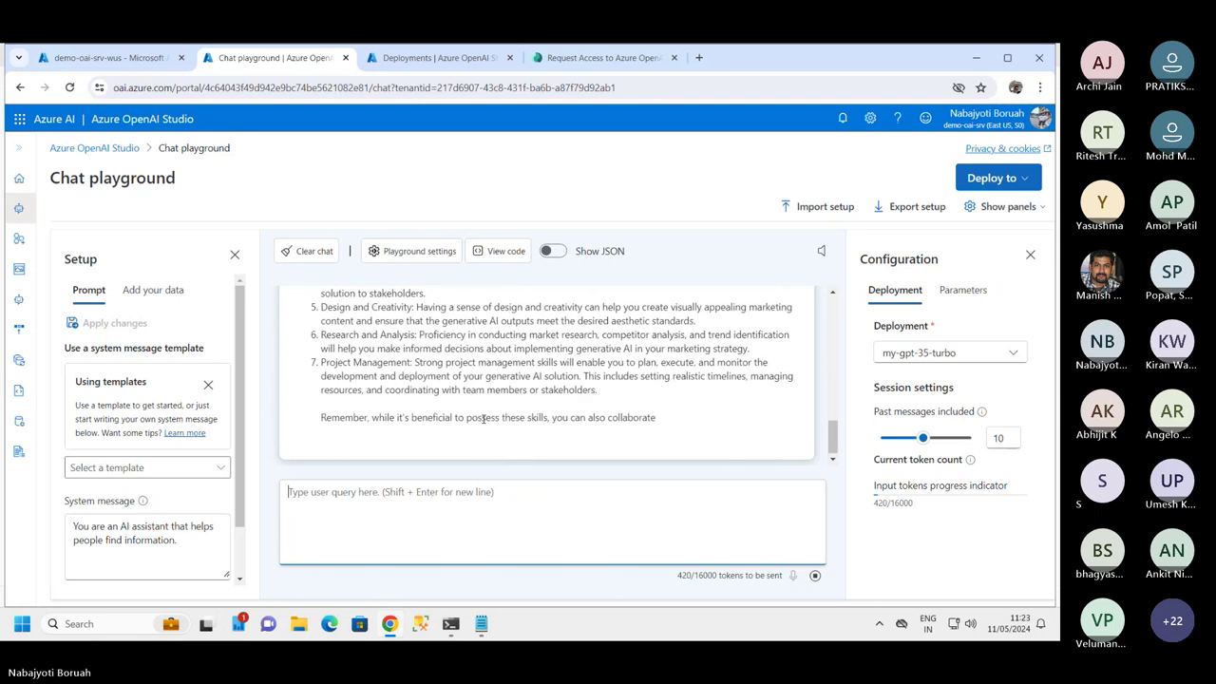
# - Read the start of the skills answer, highlighting the AI and Machine Learning entry and its sentence on TensorFlow and PyTorch
pyautogui.scroll(5, 489, 422)
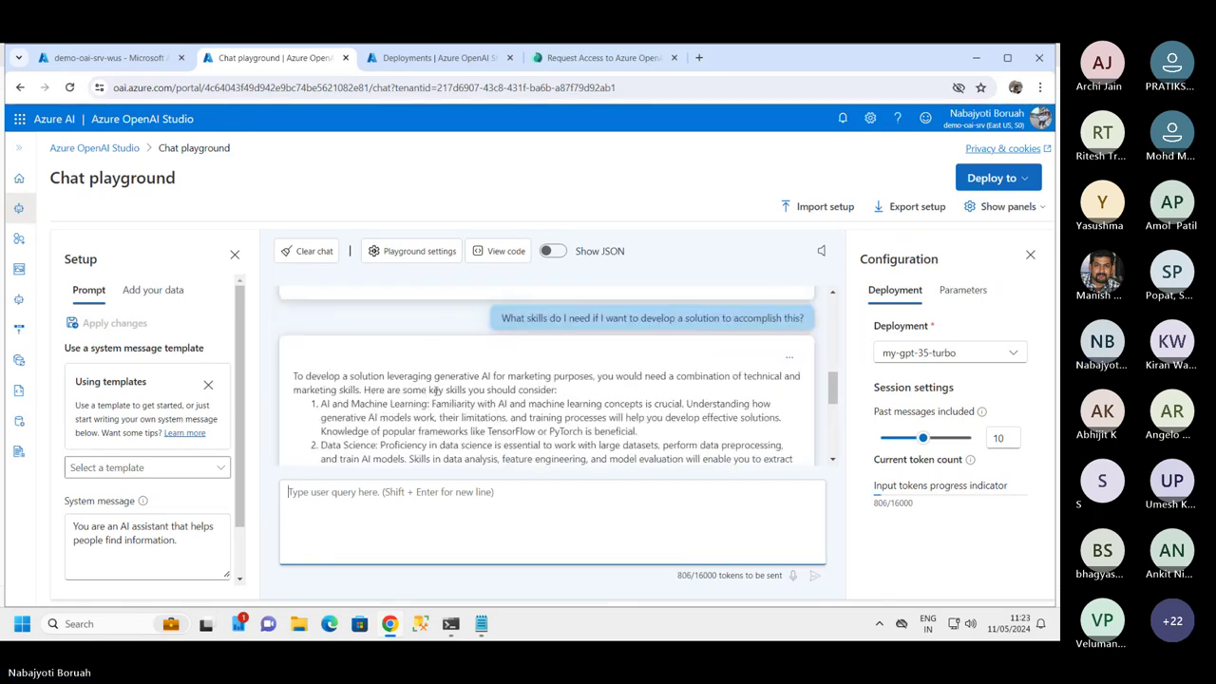
pyautogui.moveTo(331, 405); pyautogui.dragTo(589, 418)
pyautogui.click(590, 418)
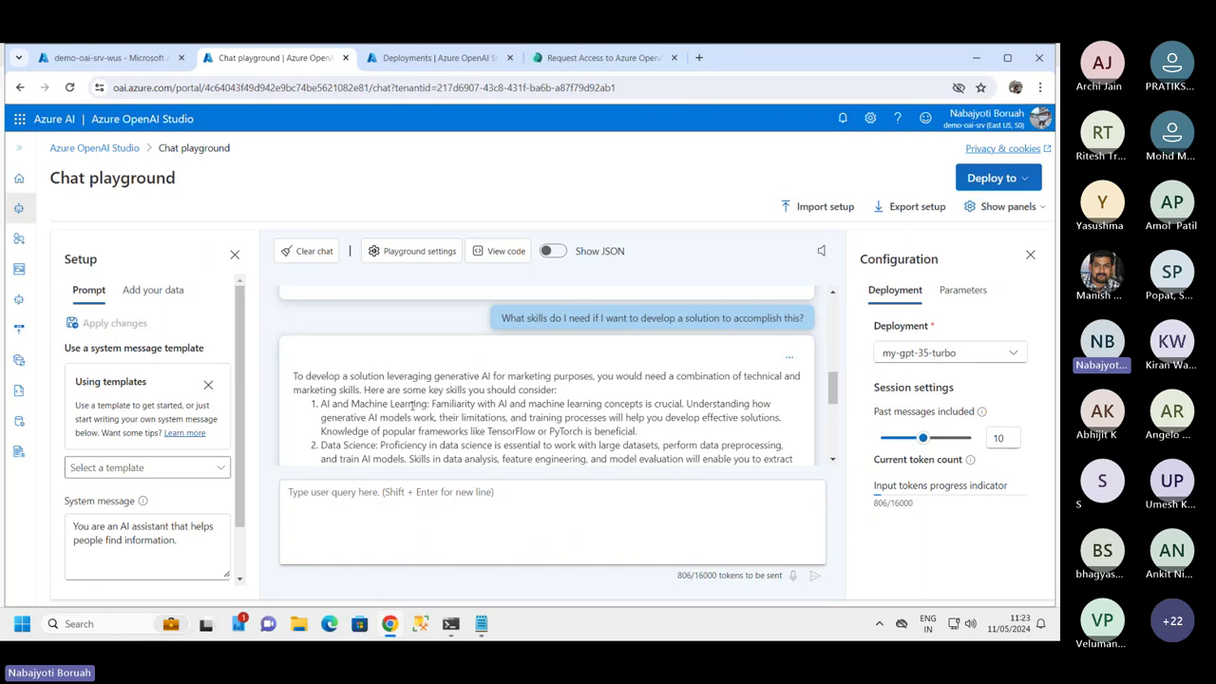
pyautogui.moveTo(429, 404); pyautogui.dragTo(321, 404)
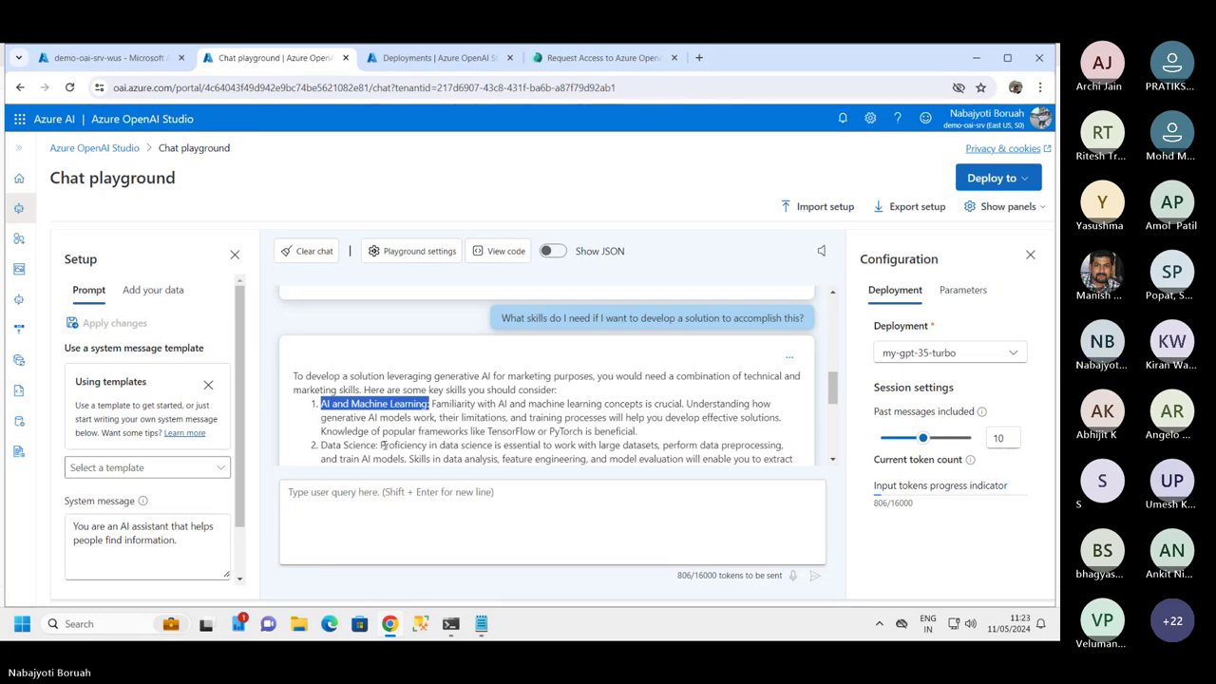
pyautogui.doubleClick(494, 432)
pyautogui.moveTo(544, 432); pyautogui.dragTo(615, 432)
pyautogui.click(665, 440)
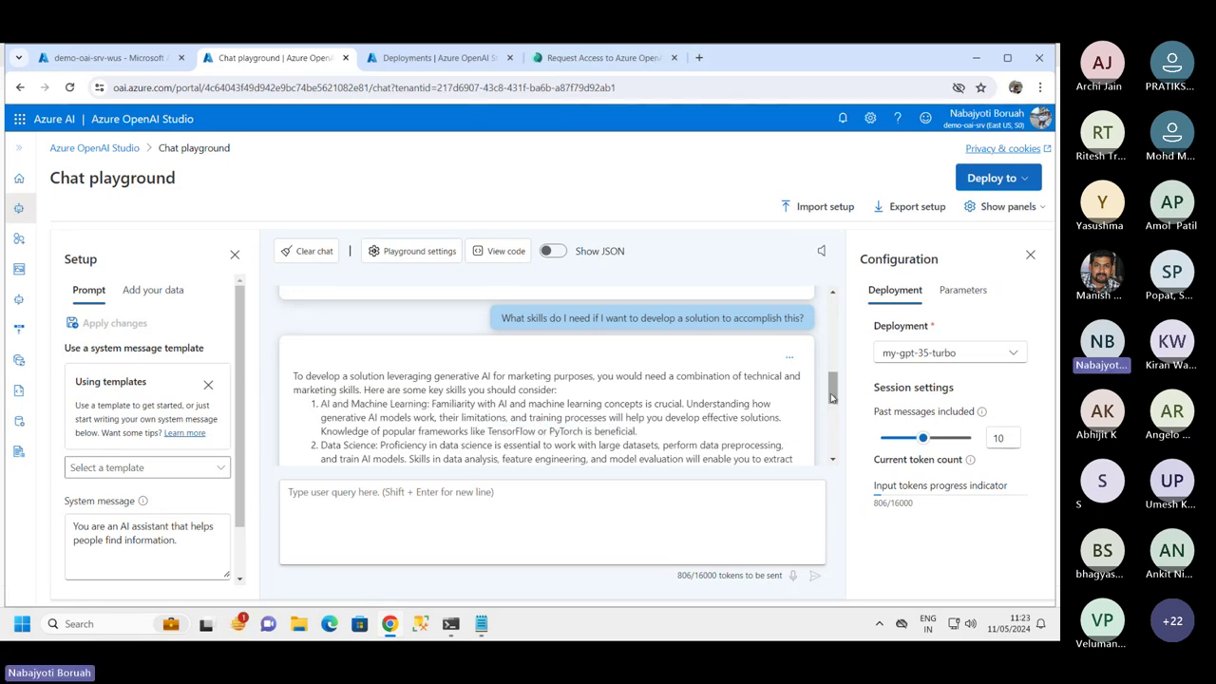
pyautogui.scroll(-1, 830, 403)
pyautogui.scroll(-1, 832, 403)
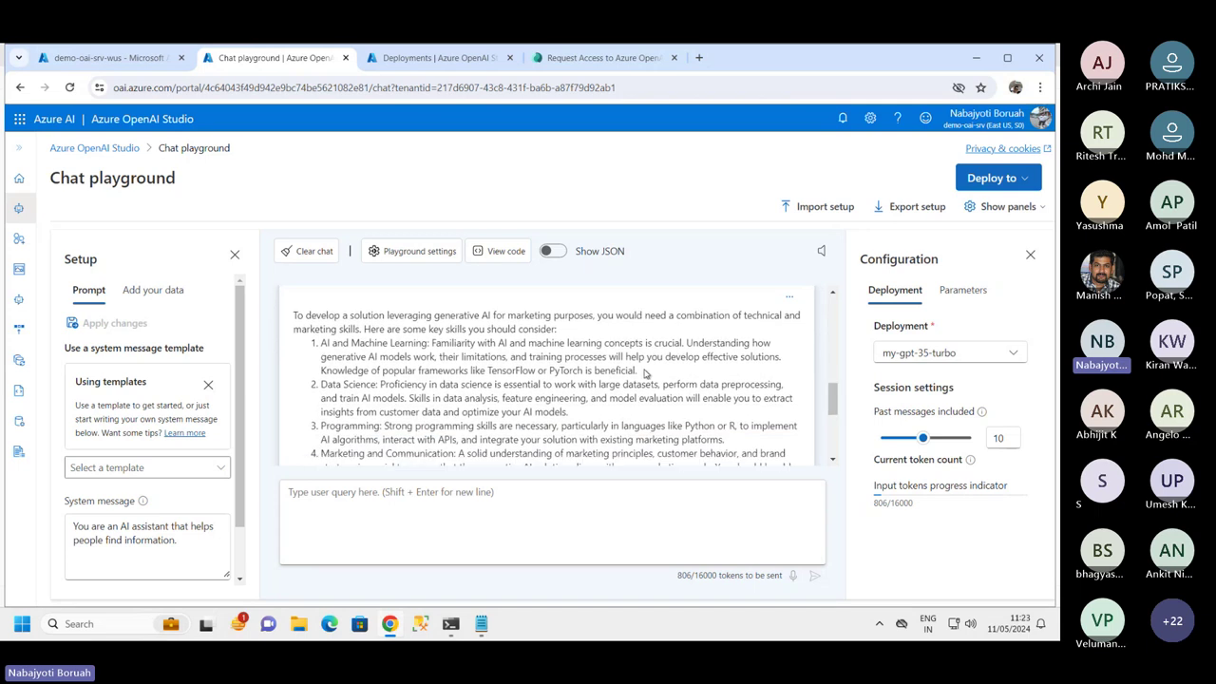
pyautogui.moveTo(644, 372); pyautogui.dragTo(307, 368)
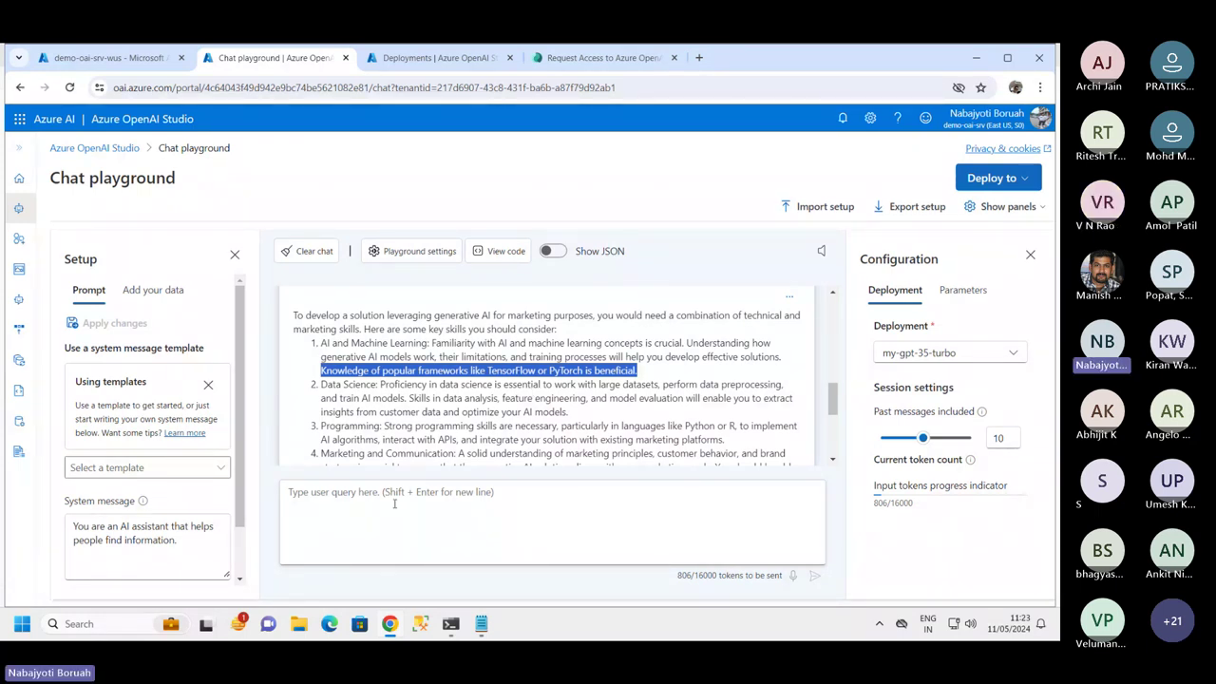
# - Read the remaining skills, highlighting Marketing and Communication, Design and Creativity, Research and Analysis, and Project Management
pyautogui.scroll(-1, 551, 380)
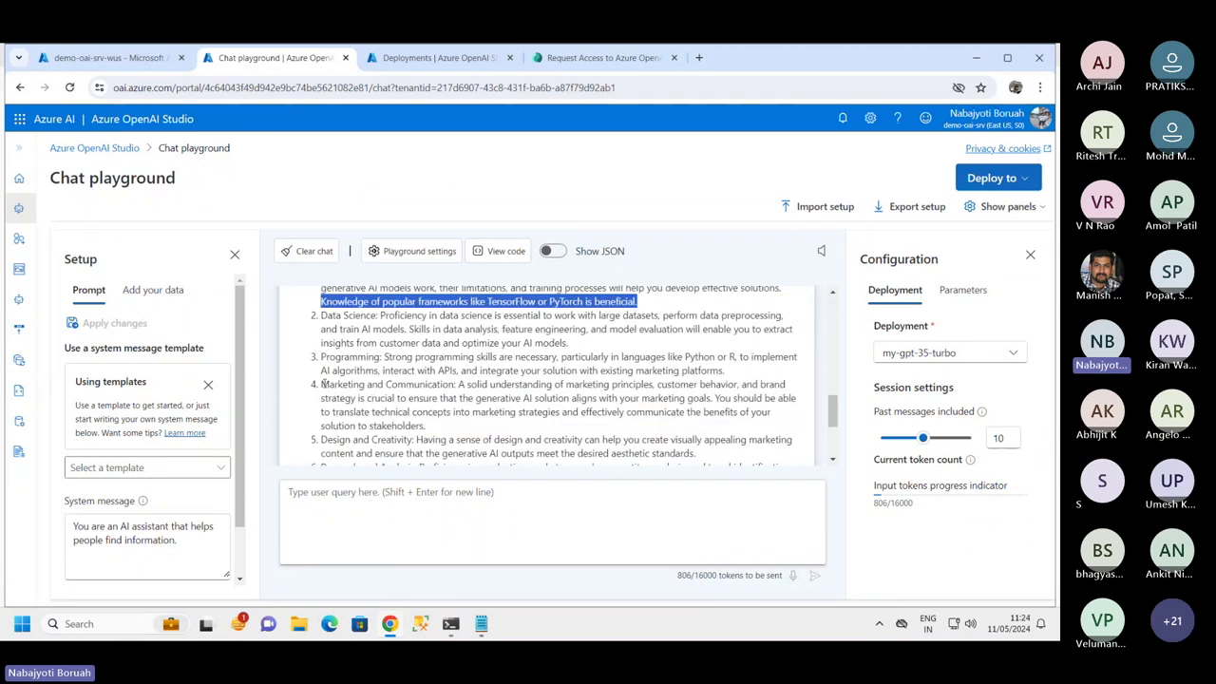
pyautogui.moveTo(320, 384); pyautogui.dragTo(458, 386)
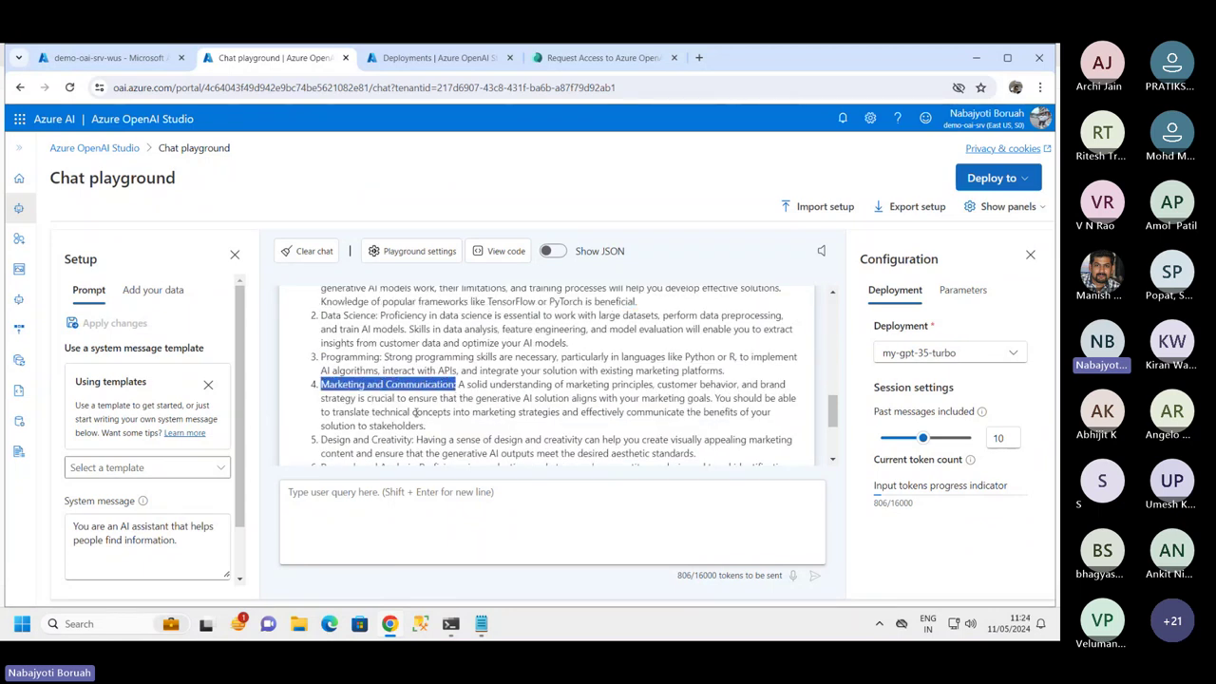
pyautogui.scroll(-2, 410, 415)
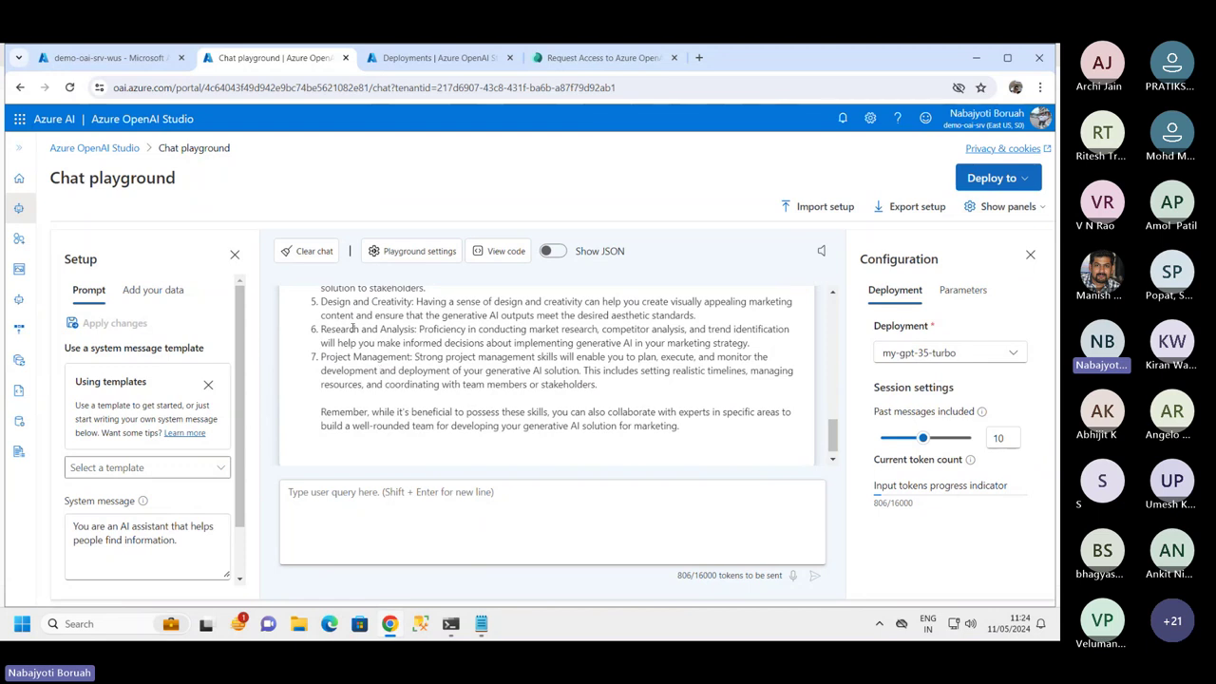
pyautogui.moveTo(321, 301); pyautogui.dragTo(414, 311)
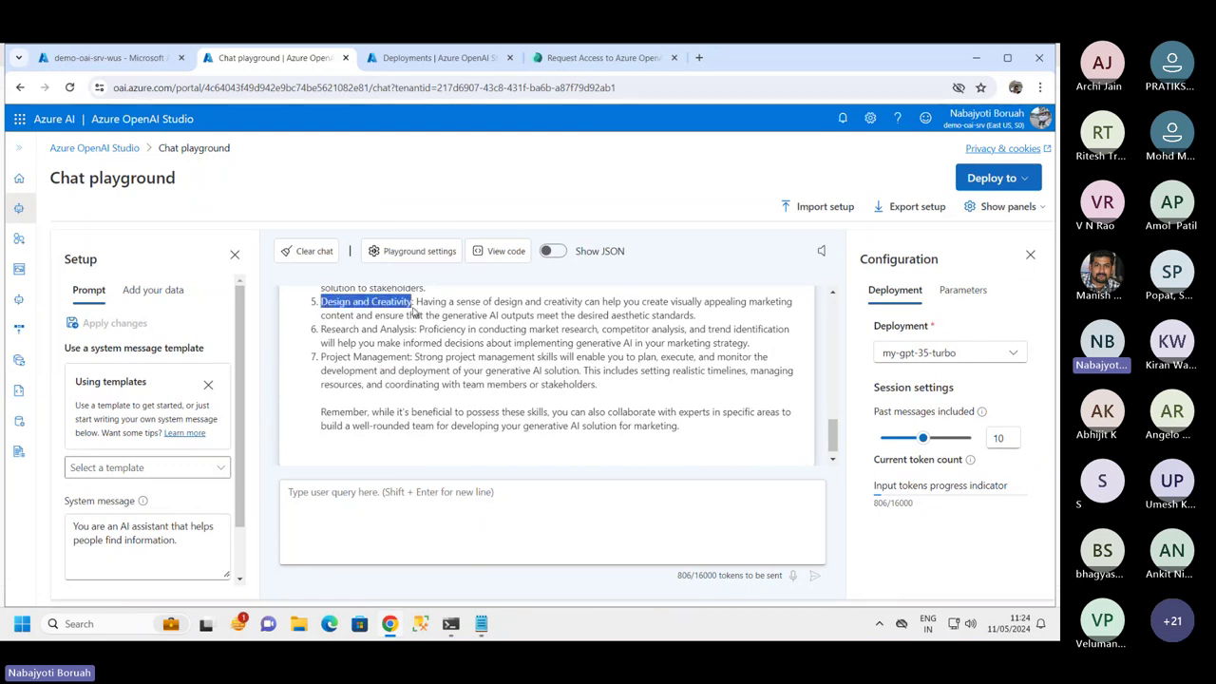
pyautogui.moveTo(321, 330); pyautogui.dragTo(412, 330)
pyautogui.click(329, 356)
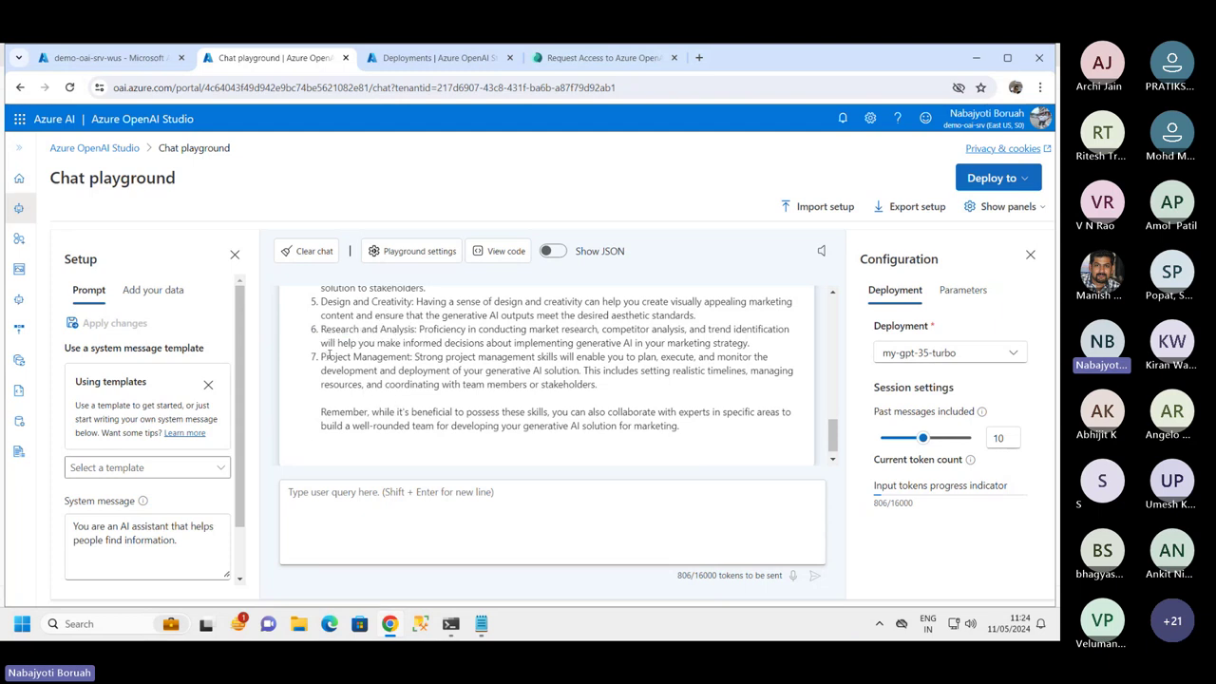
pyautogui.moveTo(321, 356); pyautogui.dragTo(412, 357)
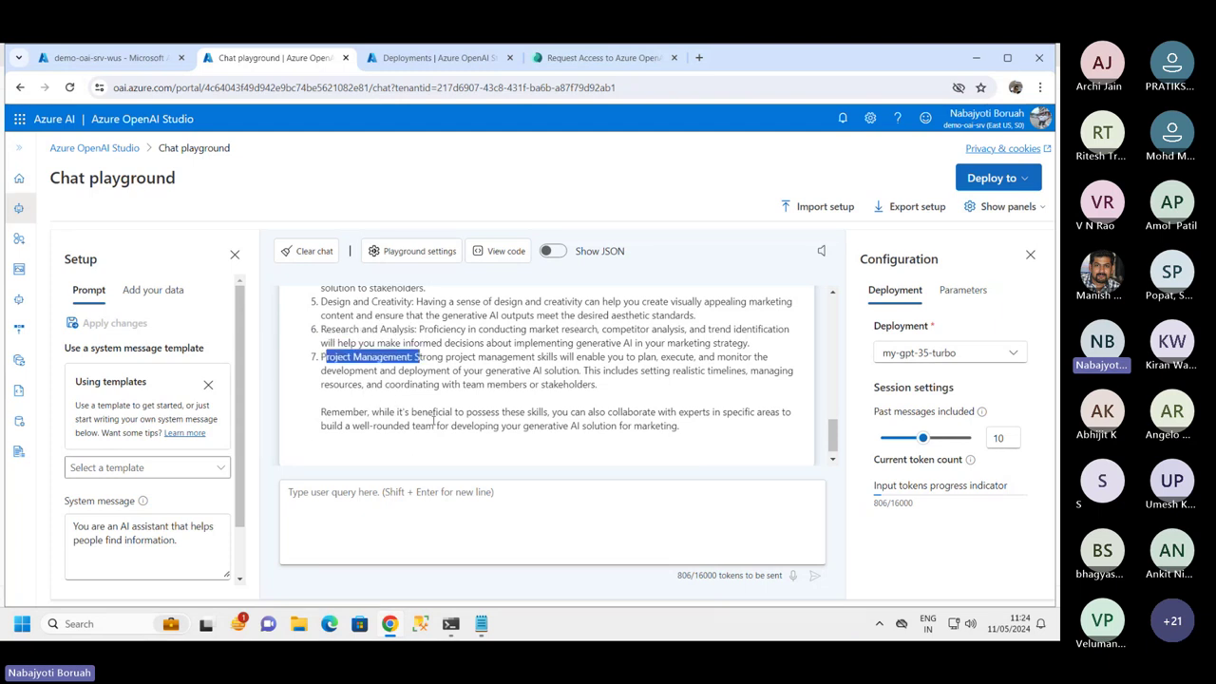
# - Skim the whole skills answer again, from the follow-up question through the Project Management entry
pyautogui.scroll(5, 390, 399)
pyautogui.scroll(-3, 387, 388)
pyautogui.scroll(1, 404, 376)
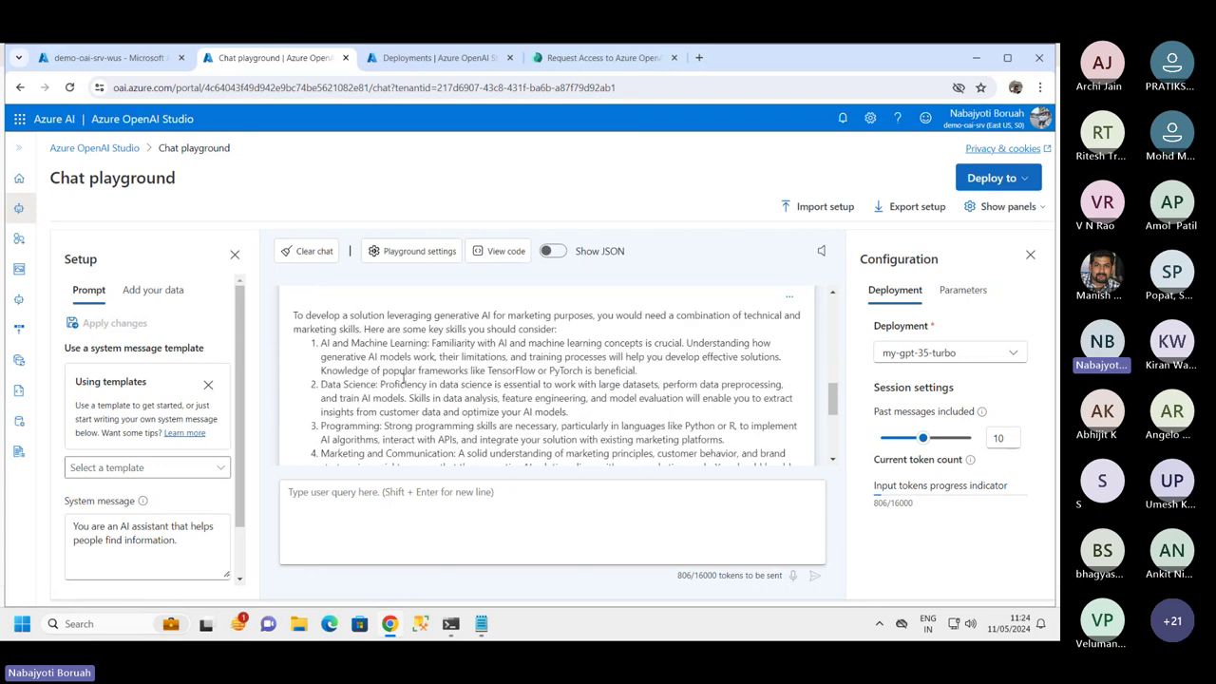
pyautogui.scroll(-1, 406, 372)
pyautogui.scroll(-3, 408, 375)
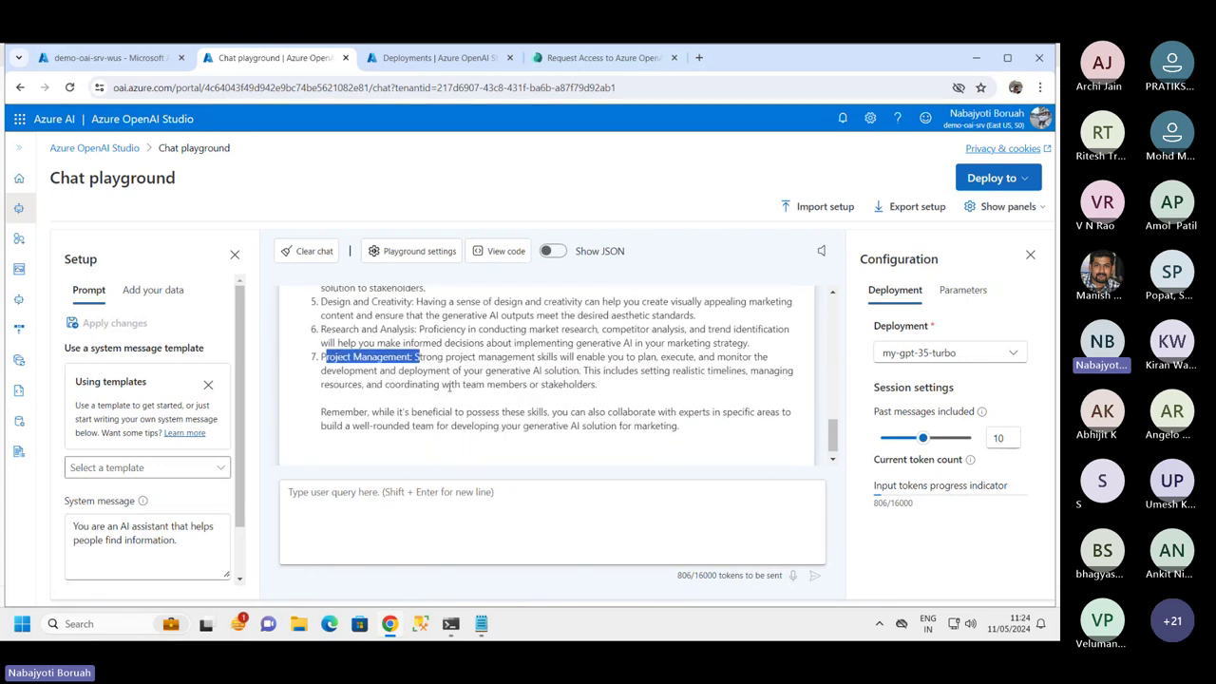
pyautogui.scroll(3, 453, 384)
pyautogui.scroll(-5, 446, 380)
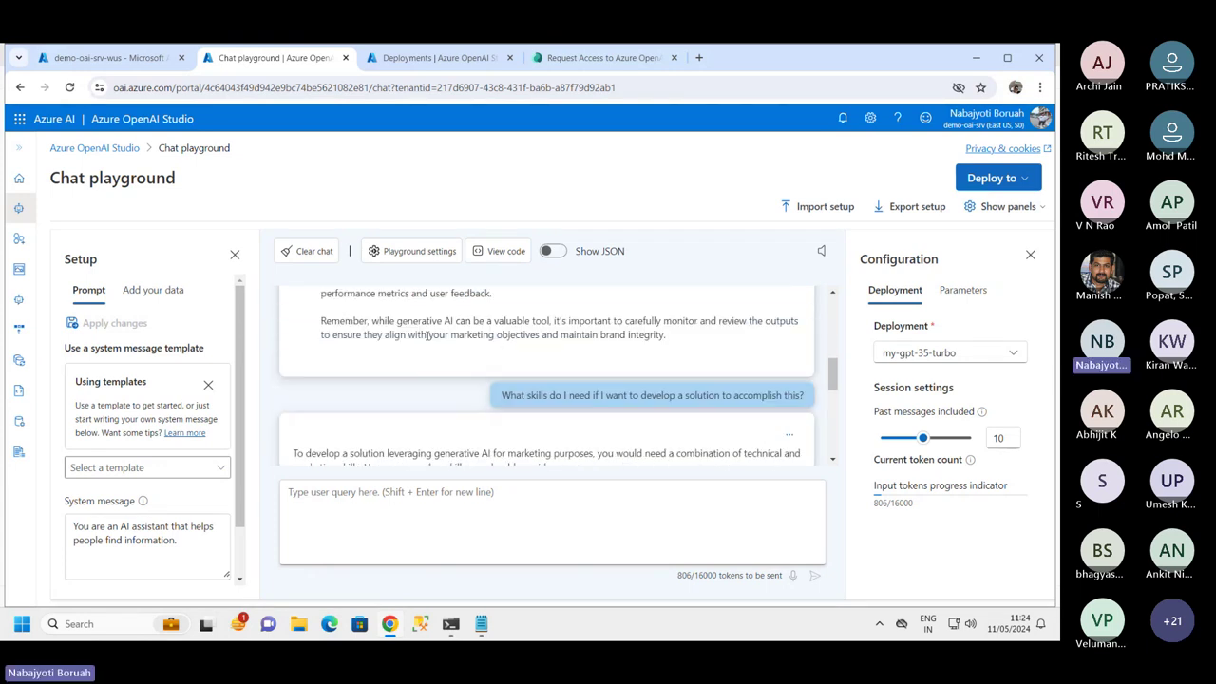
pyautogui.scroll(5, 399, 357)
pyautogui.scroll(-3, 460, 357)
pyautogui.moveTo(323, 357); pyautogui.dragTo(419, 357)
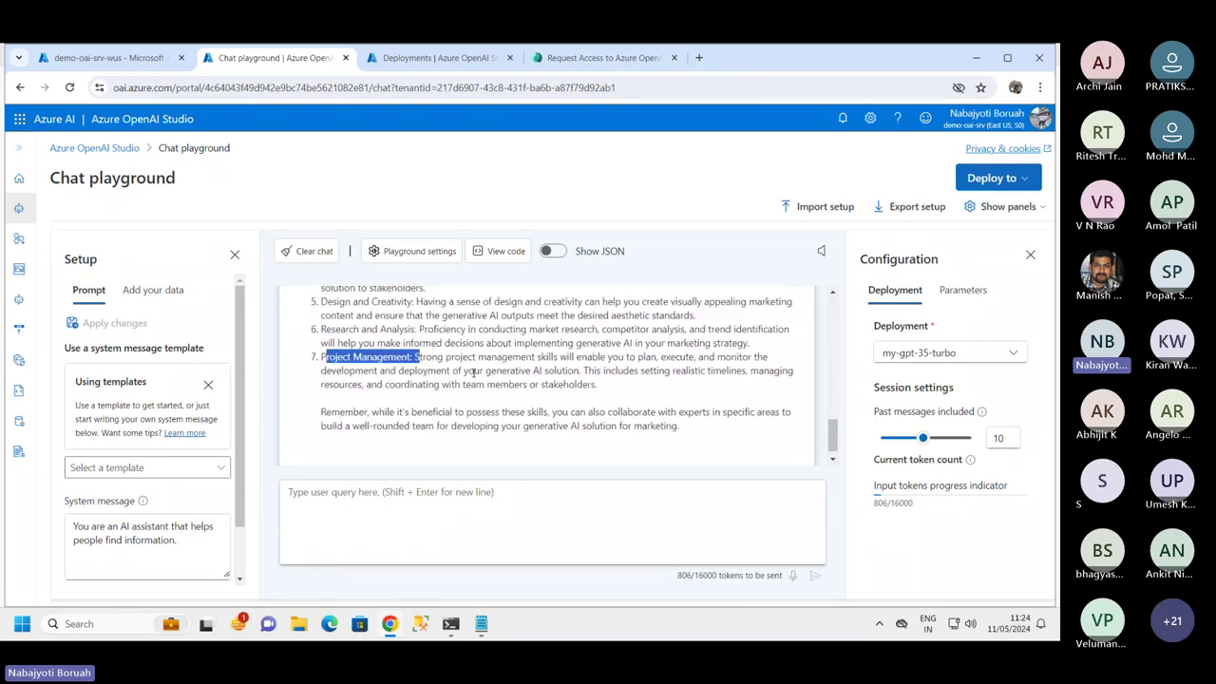
# - Review the technical skills in the answer, highlighting AI and Machine Learning, Data Science and Programming, and compare them with the other entries
pyautogui.scroll(5, 399, 375)
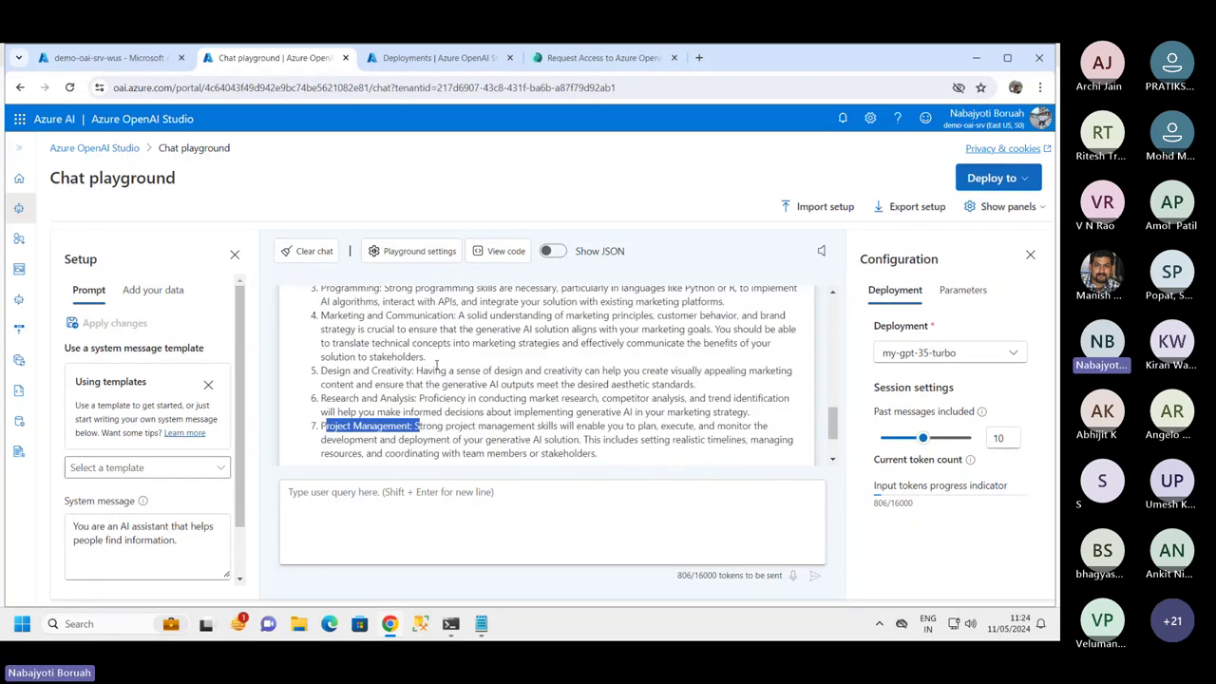
pyautogui.moveTo(321, 343); pyautogui.dragTo(416, 343)
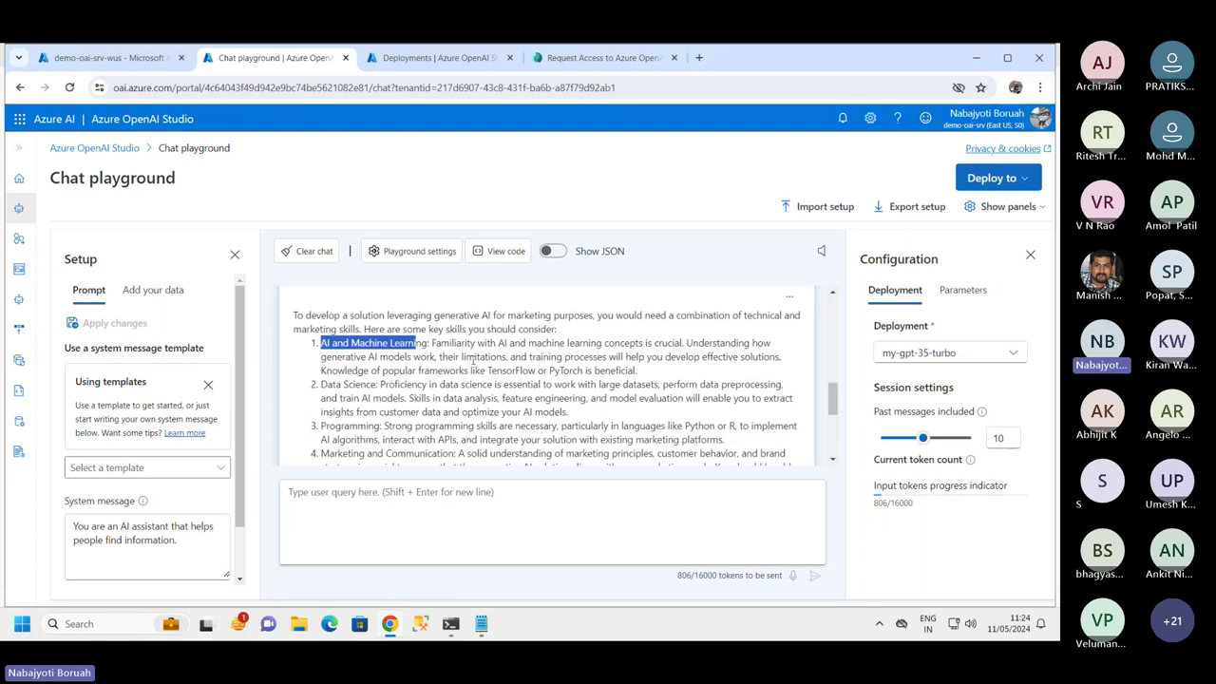
pyautogui.keyDown('shift'); pyautogui.click(647, 375); pyautogui.keyUp('shift')
pyautogui.scroll(-1, 380, 361)
pyautogui.click(315, 315)
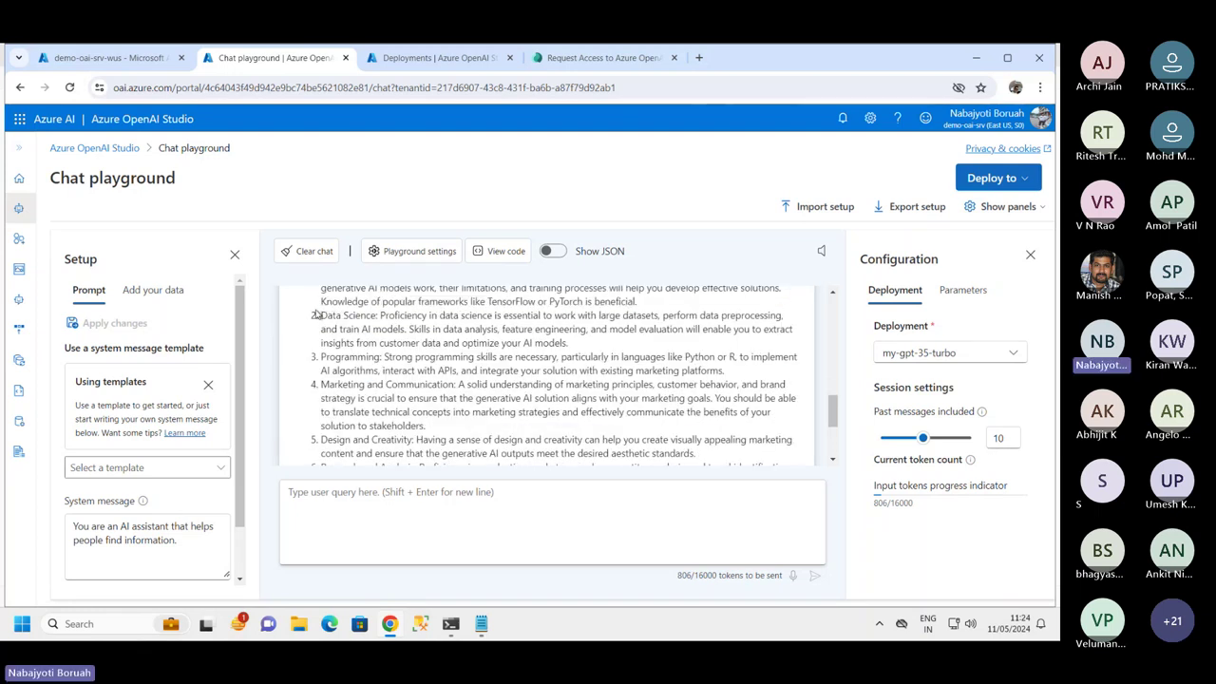
pyautogui.moveTo(316, 315); pyautogui.dragTo(463, 370)
pyautogui.scroll(1, 468, 401)
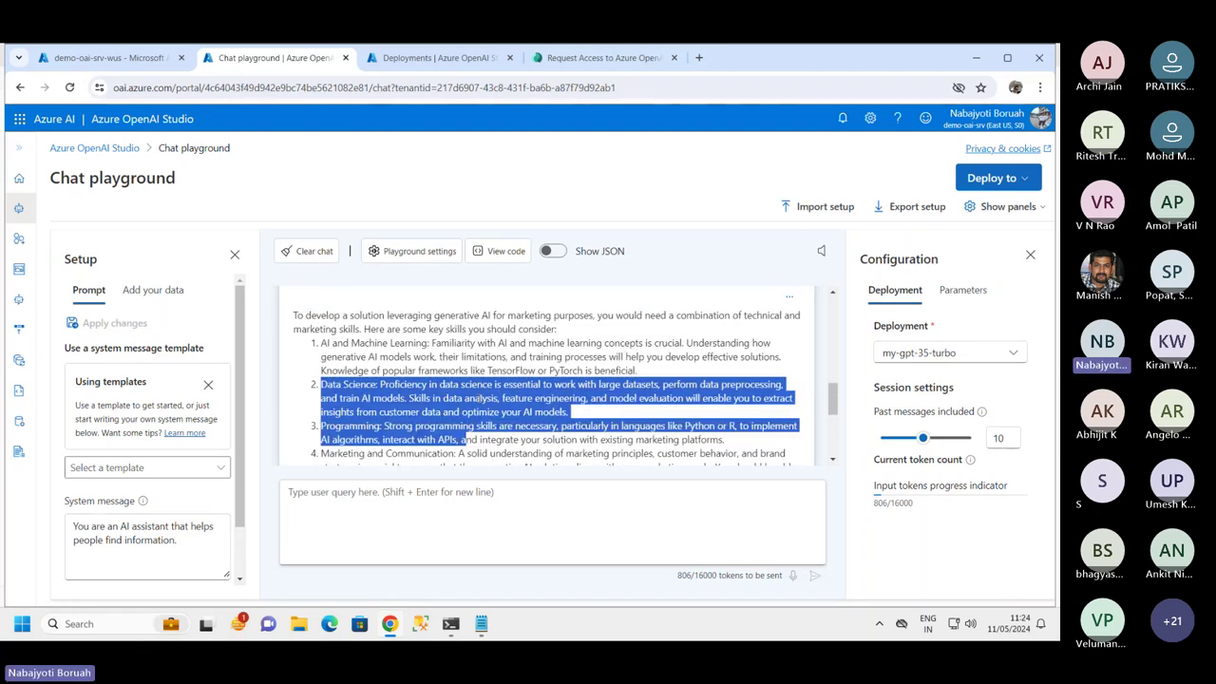
pyautogui.scroll(-3, 550, 384)
pyautogui.scroll(4, 551, 385)
pyautogui.scroll(-1, 551, 384)
pyautogui.scroll(-3, 480, 394)
pyautogui.scroll(1, 480, 394)
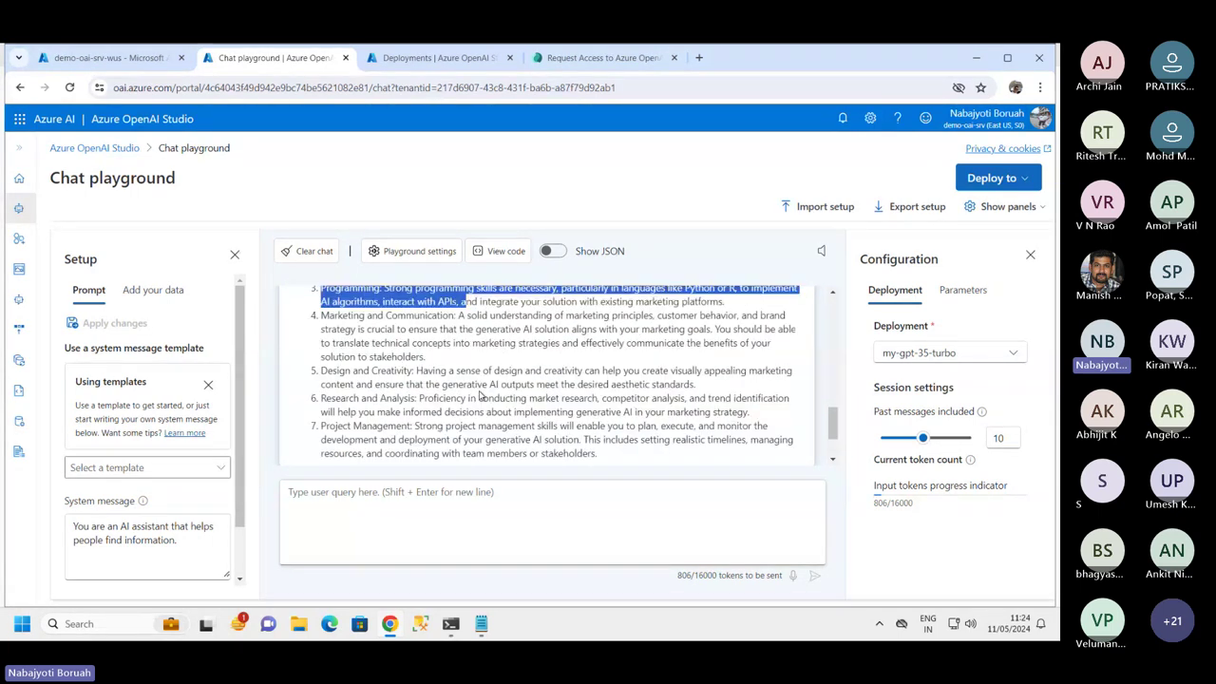
pyautogui.scroll(4, 479, 397)
pyautogui.scroll(-3, 494, 389)
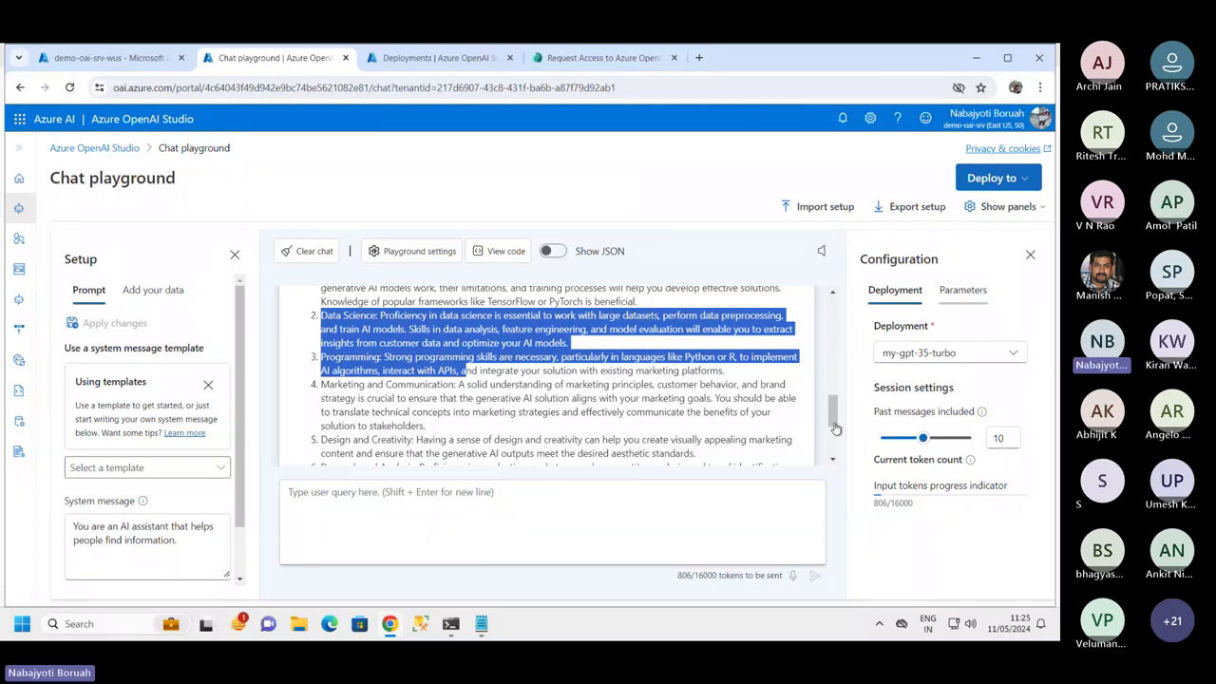
# - Read the answer's closing advice on collaborating with experts and look back at the question that prompted it
pyautogui.moveTo(837, 415); pyautogui.dragTo(833, 480)
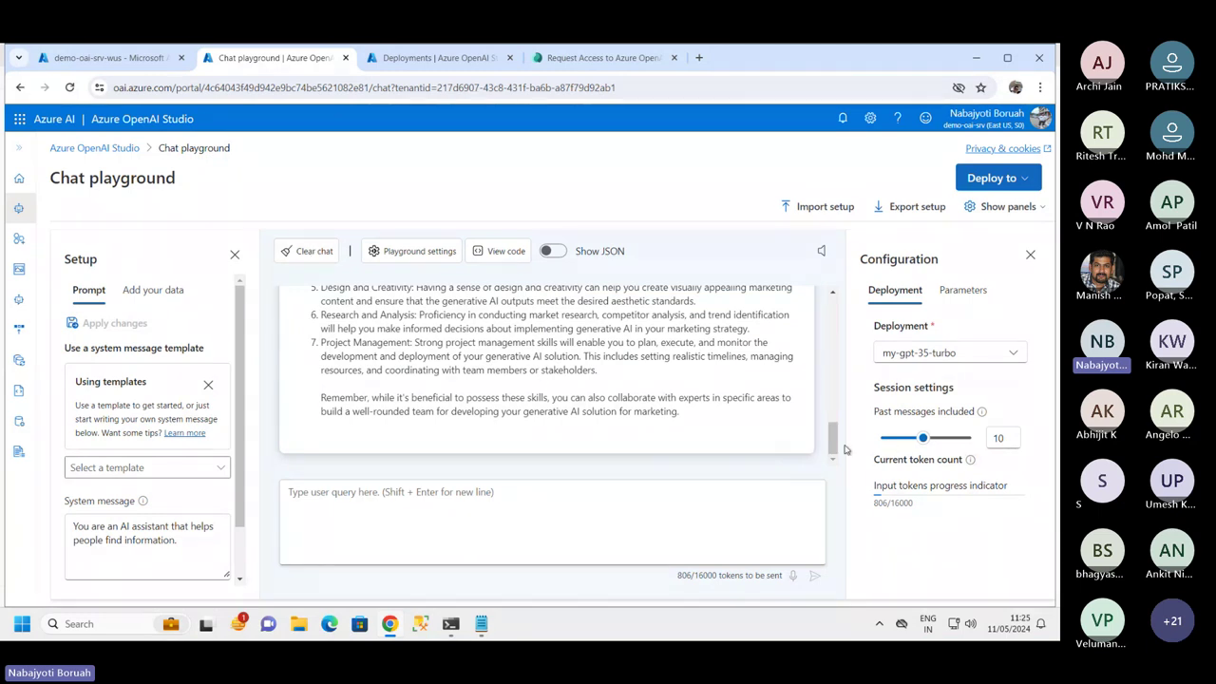
pyautogui.moveTo(834, 435); pyautogui.dragTo(818, 462)
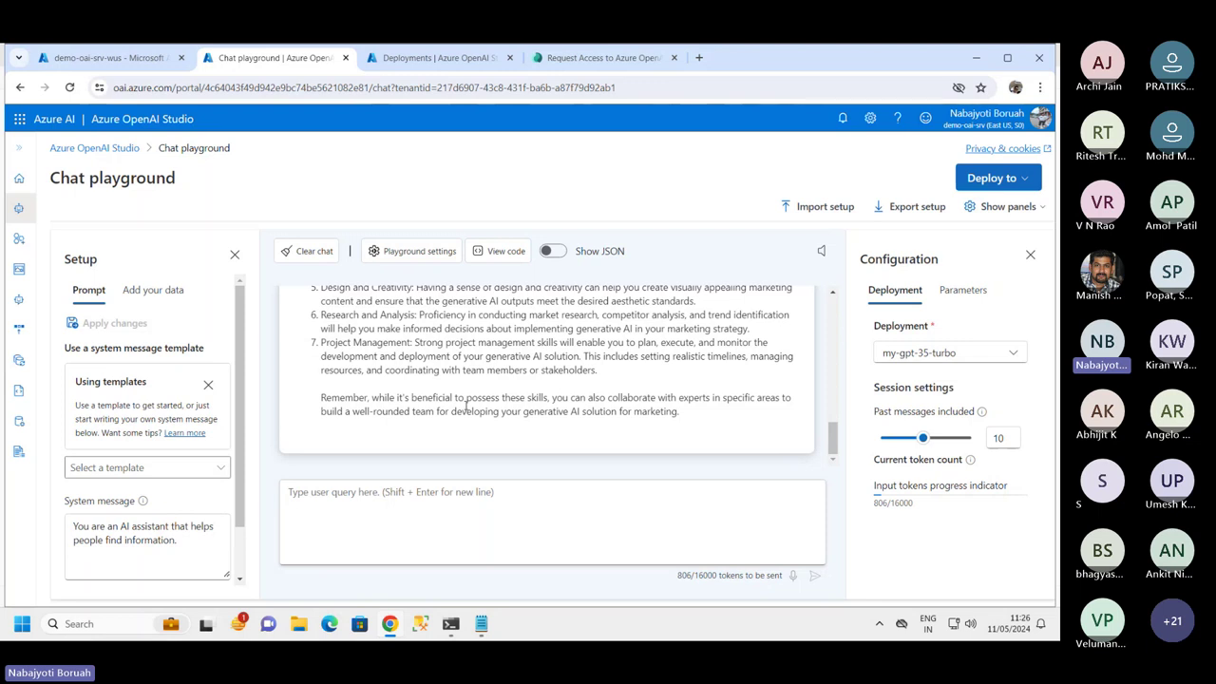
pyautogui.scroll(5, 457, 408)
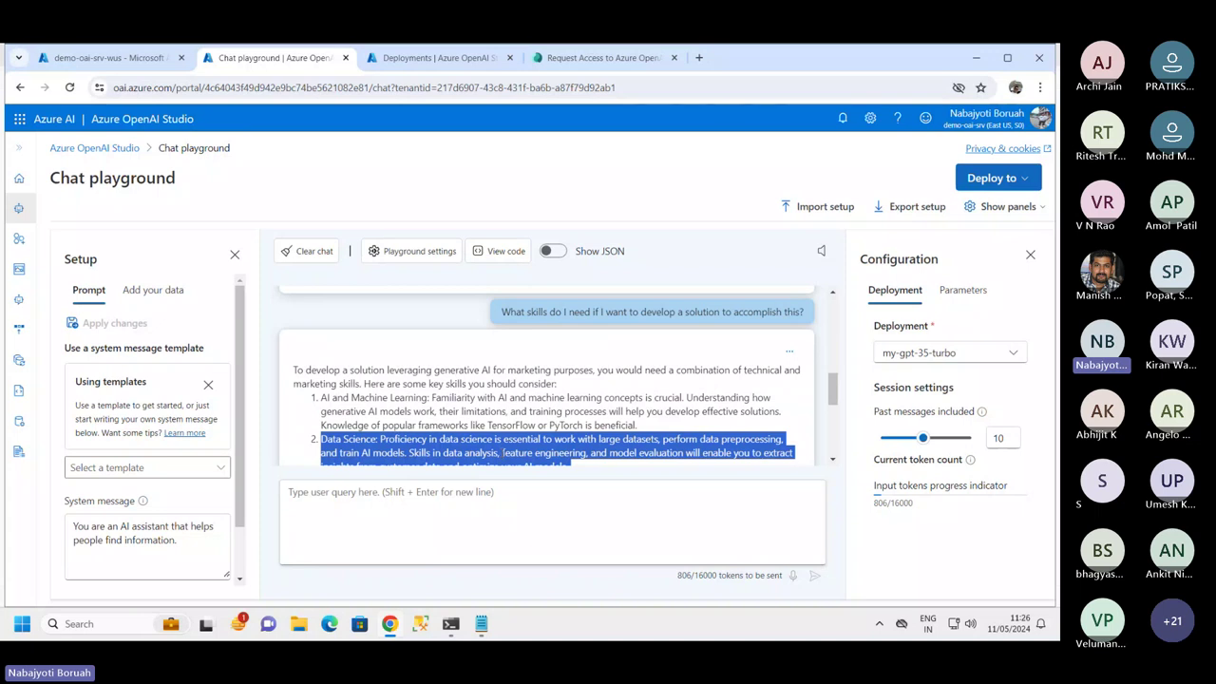
pyautogui.scroll(-5, 488, 404)
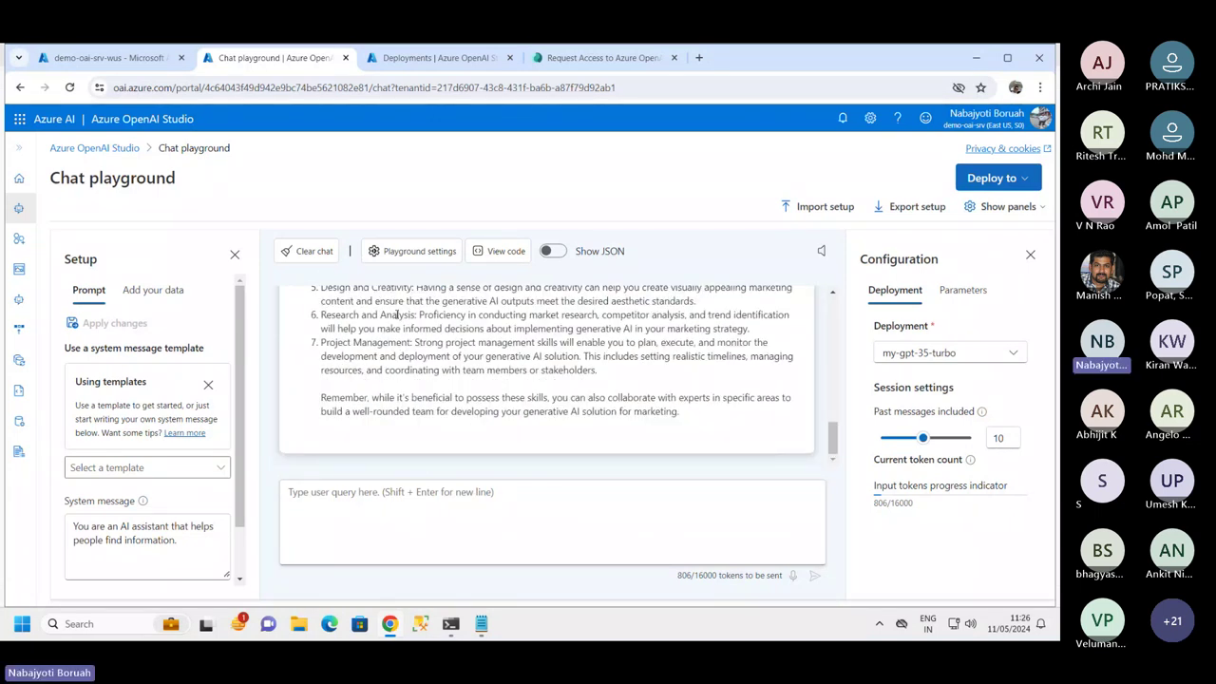
# - Clear the current chat history and confirm the deletion
pyautogui.click(310, 252)
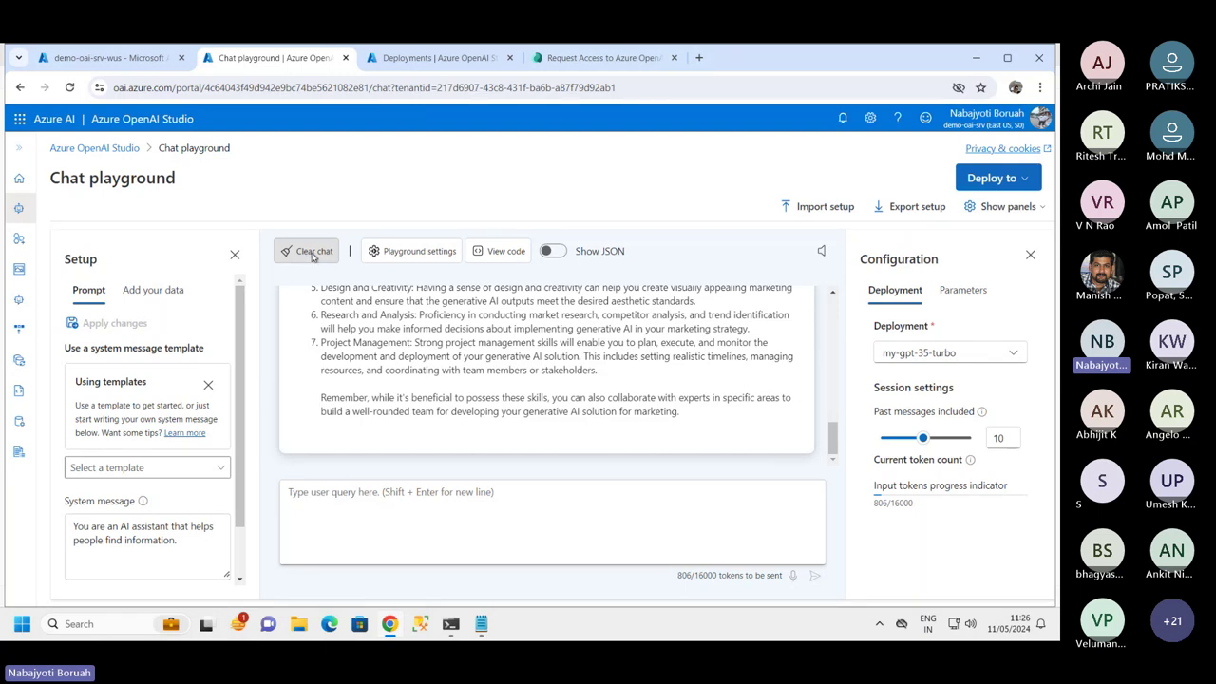
pyautogui.click(312, 253)
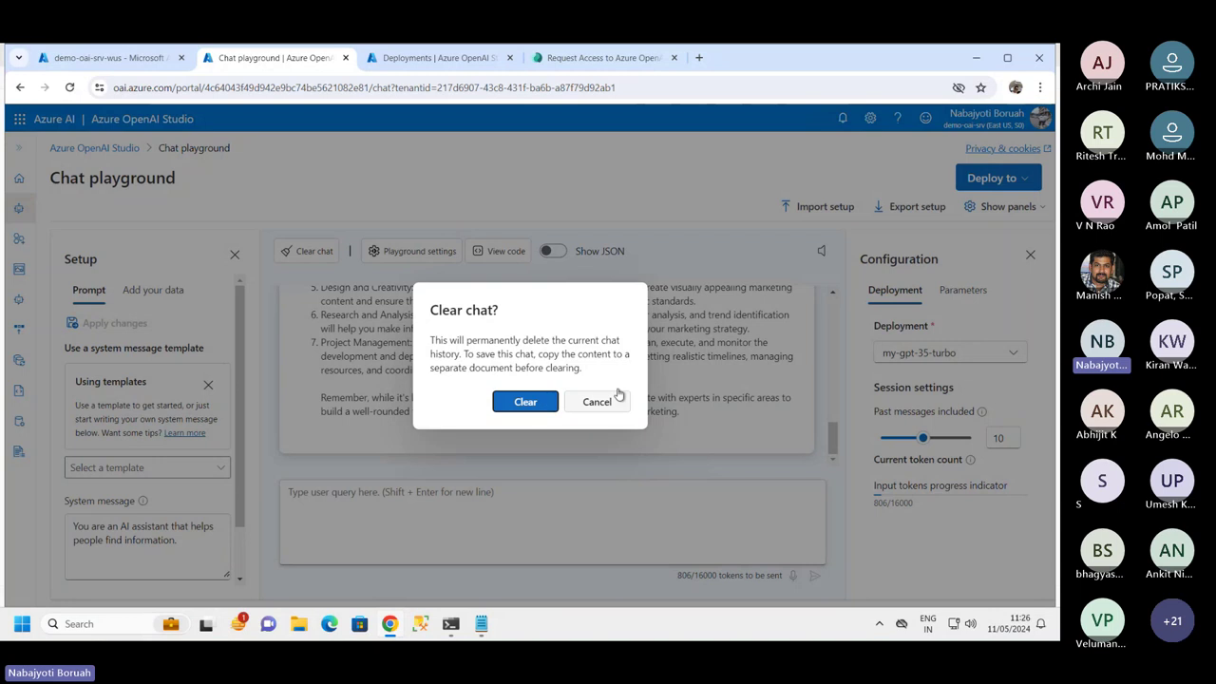
pyautogui.click(511, 407)
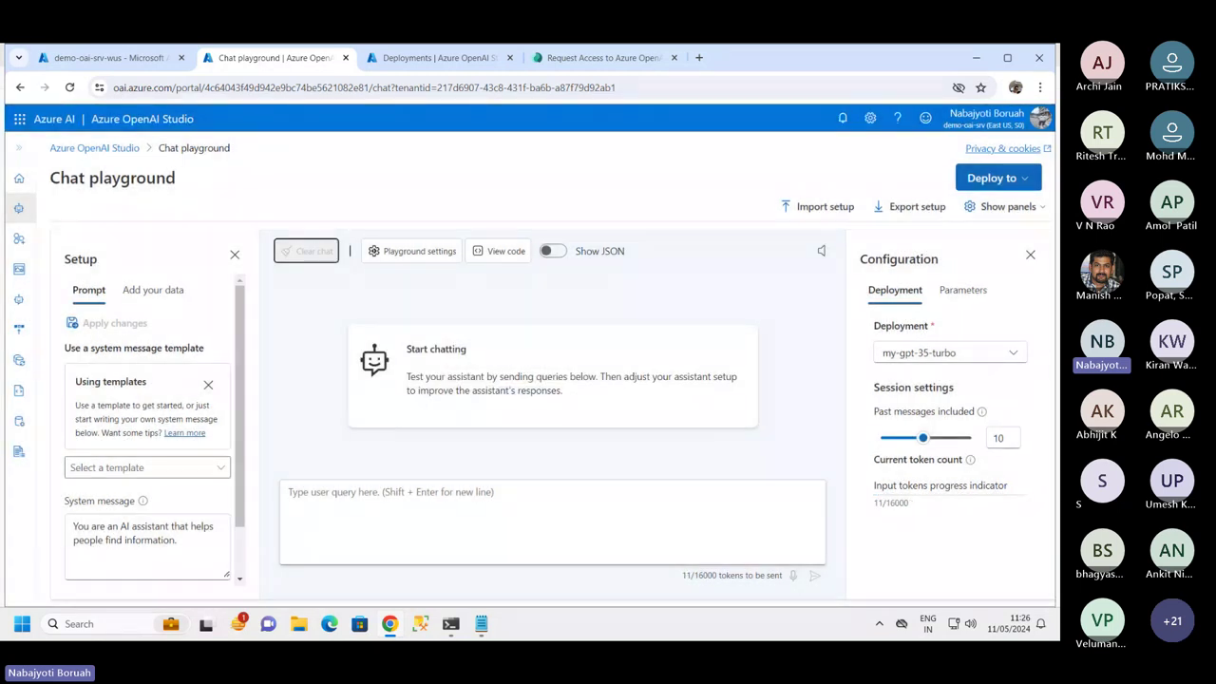
# - Ask the chat assistant "Can you help me find resources to learn those skills?"
pyautogui.click(400, 499)
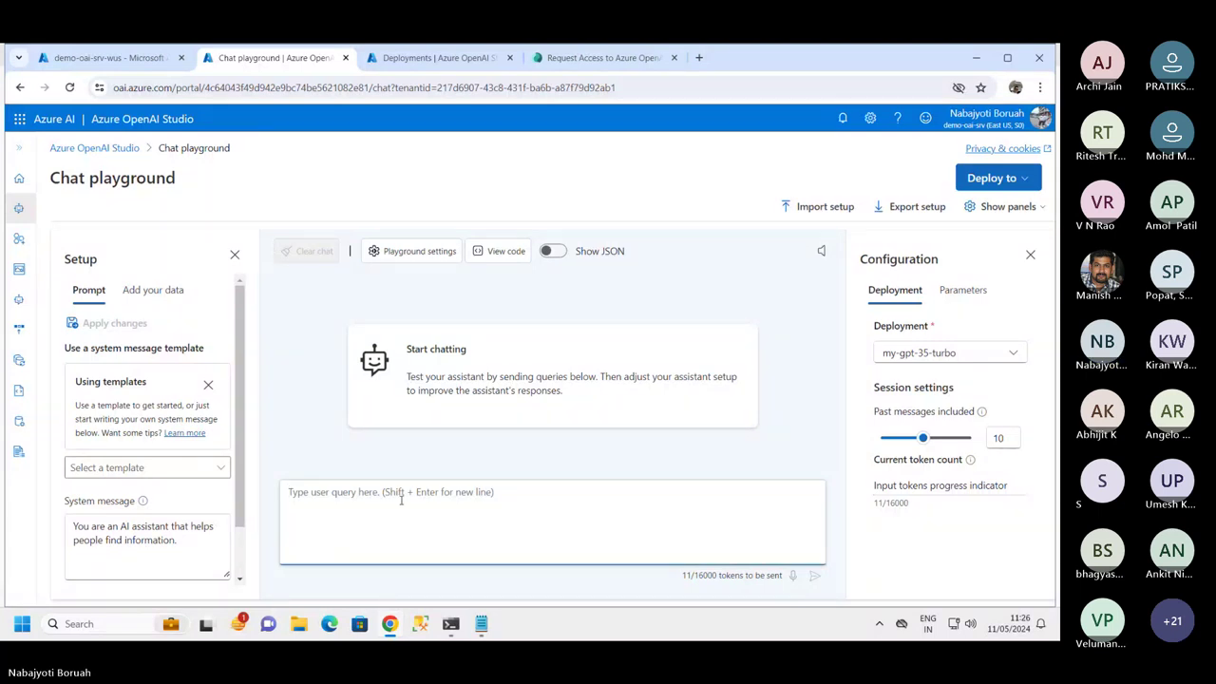
pyautogui.write('Can you help me find resources to learn those skills?')
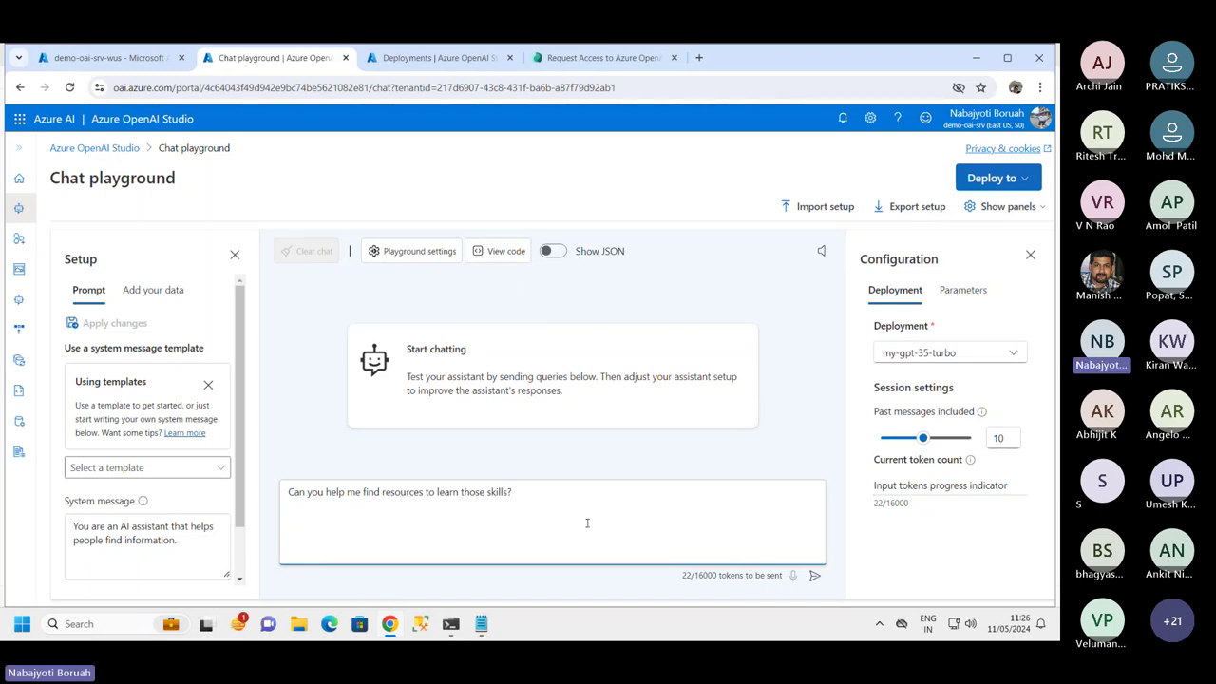
pyautogui.click(814, 574)
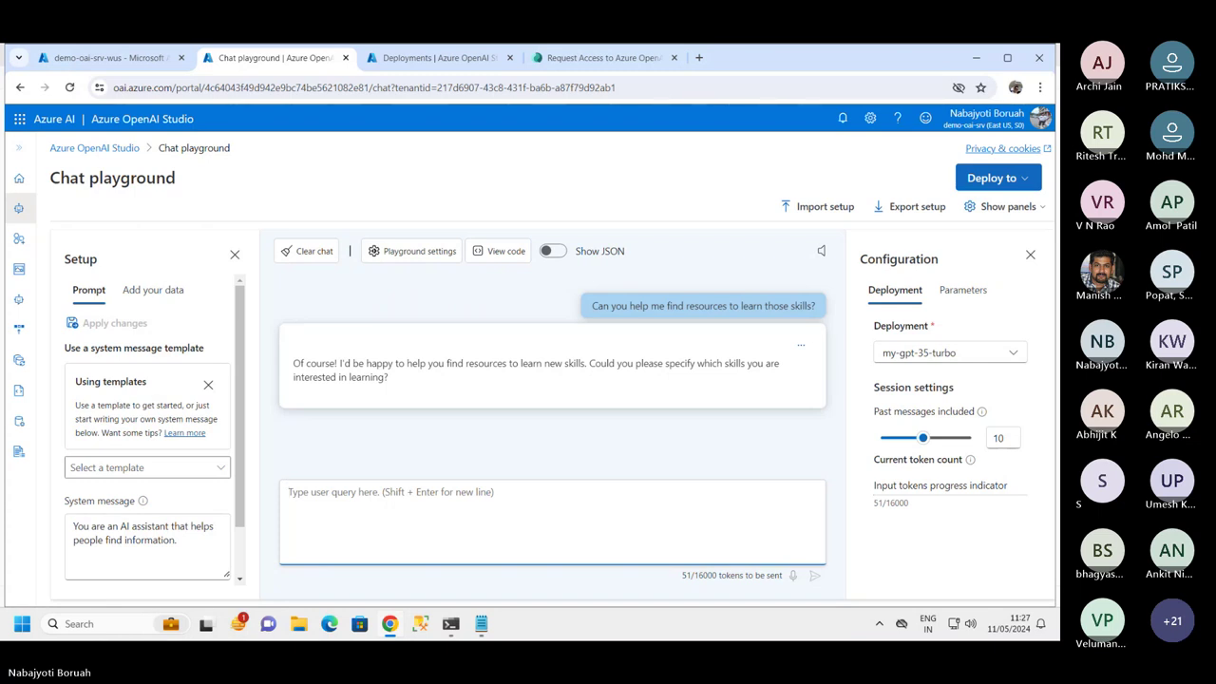
# - Read the assistant's reply to the learning resources question, highlighting its closing words, and return to the empty query box
pyautogui.moveTo(291, 364); pyautogui.dragTo(392, 364)
pyautogui.click(428, 392)
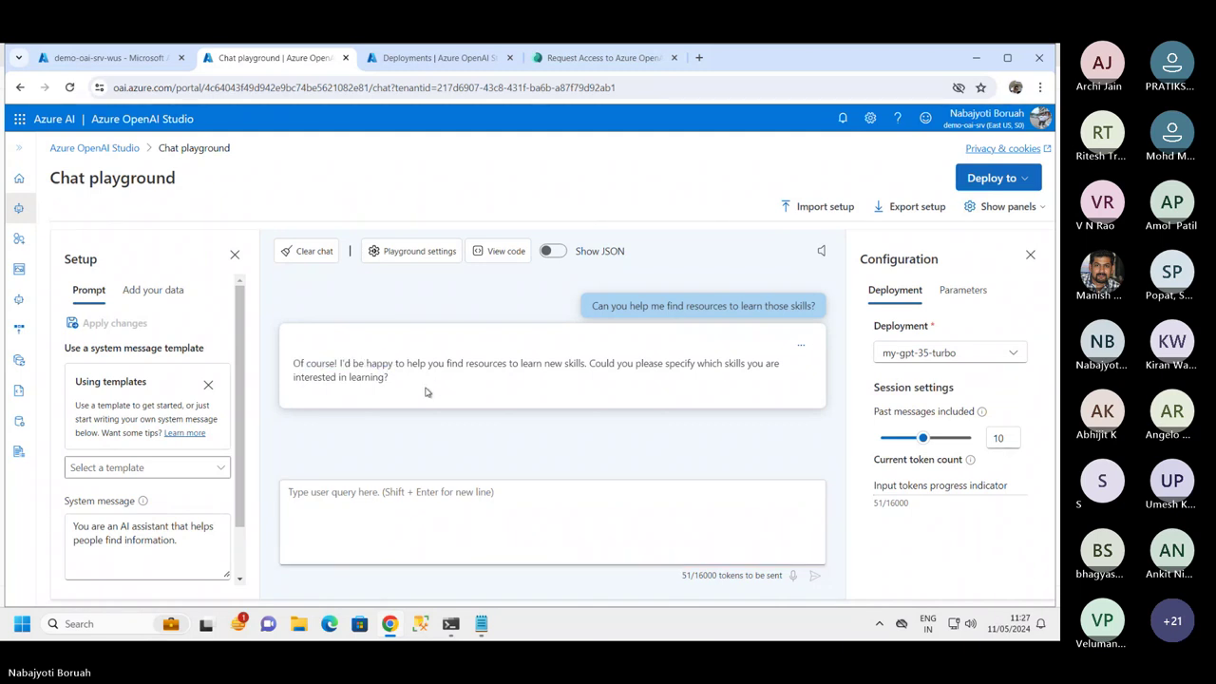
pyautogui.moveTo(304, 378); pyautogui.dragTo(403, 380)
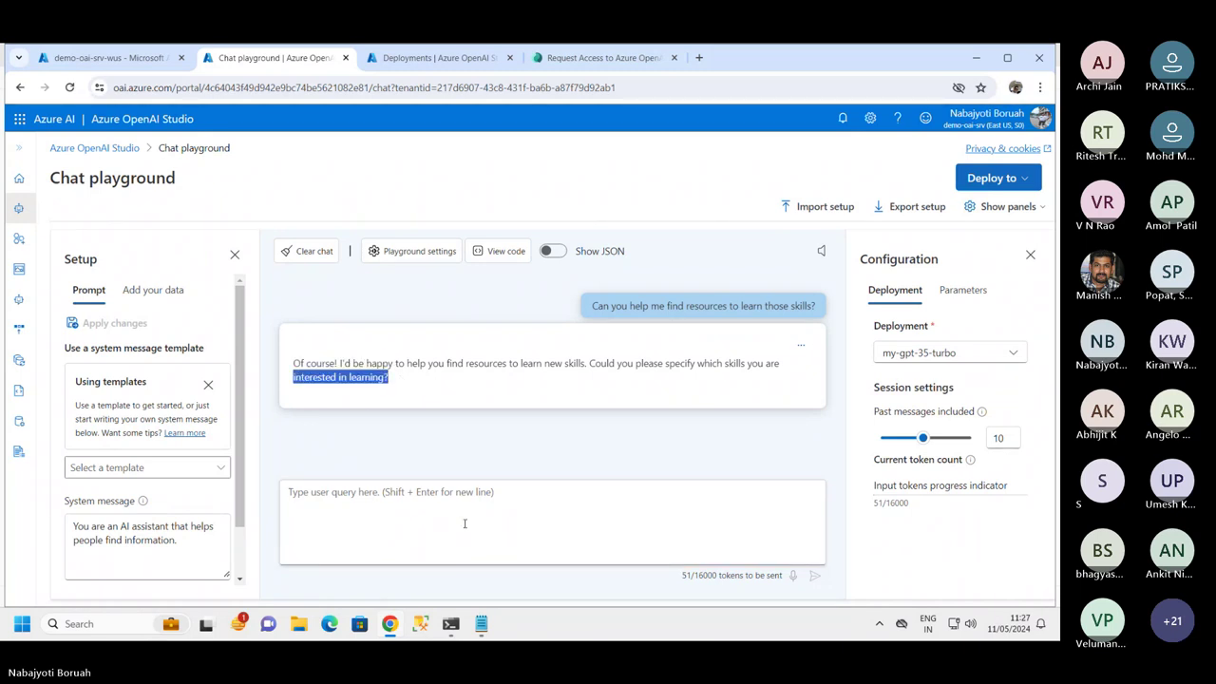
pyautogui.click(355, 491)
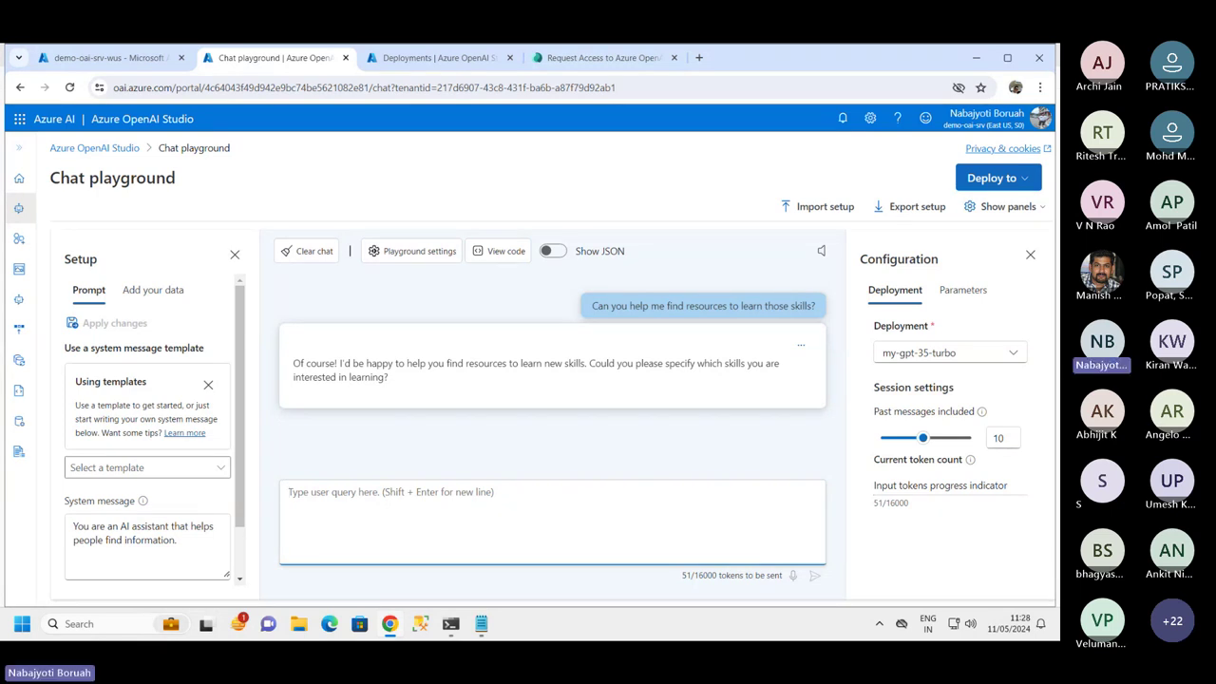
# - Clear the chat history and load the Default system message template, opting not to show the update confirmation again
pyautogui.click(307, 252)
pyautogui.click(499, 402)
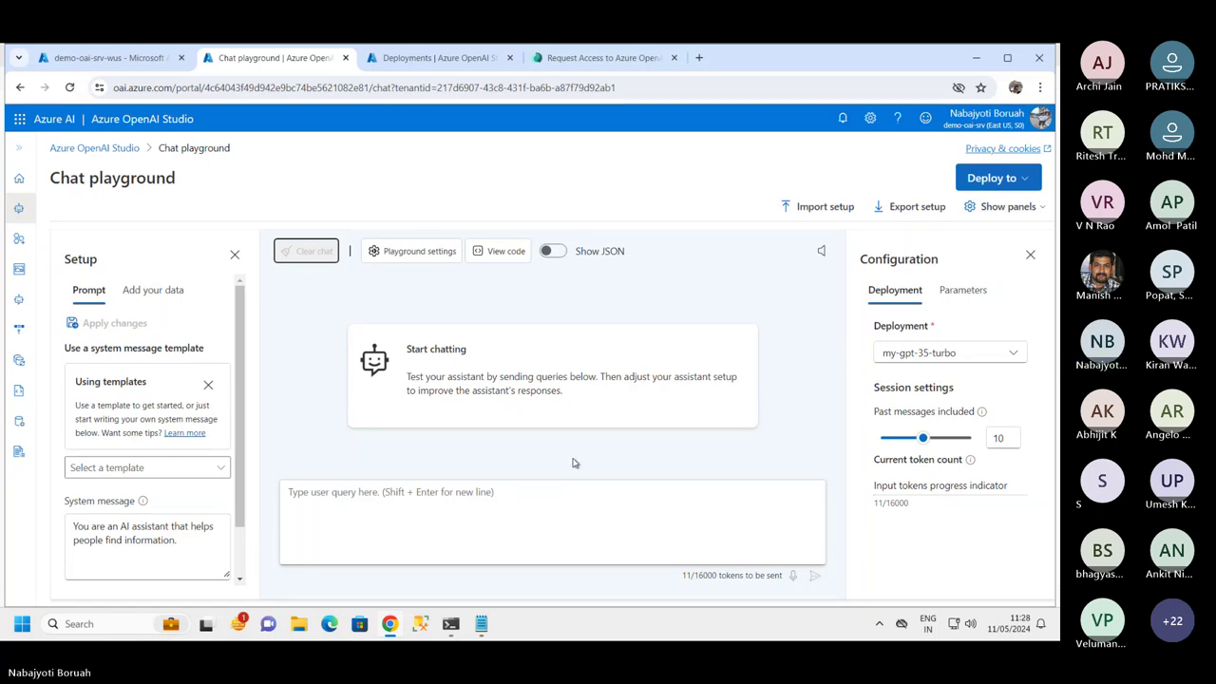
pyautogui.scroll(-1, 225, 431)
pyautogui.click(220, 409)
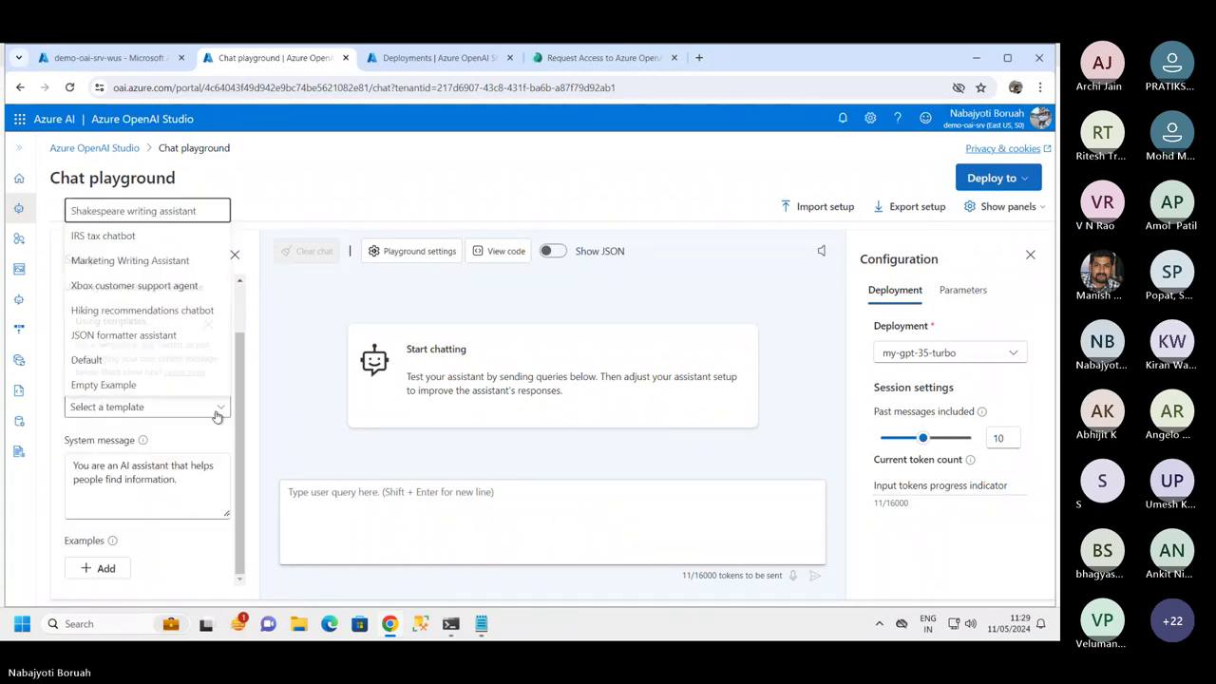
pyautogui.click(87, 359)
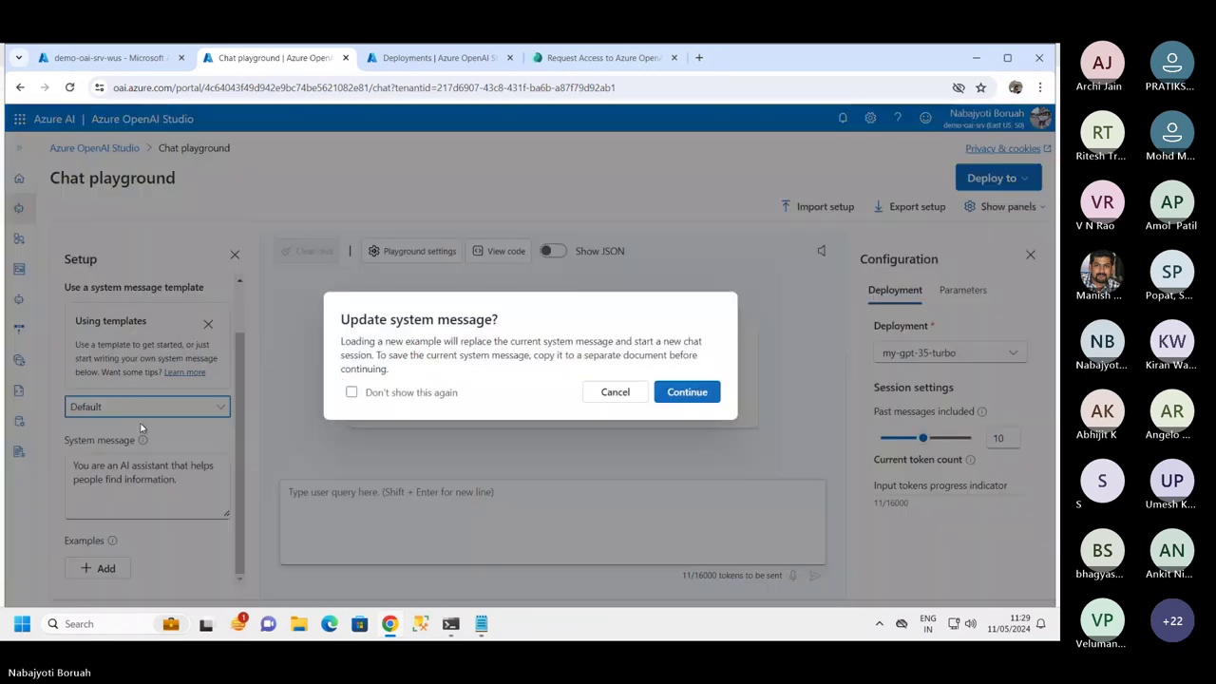
pyautogui.click(395, 397)
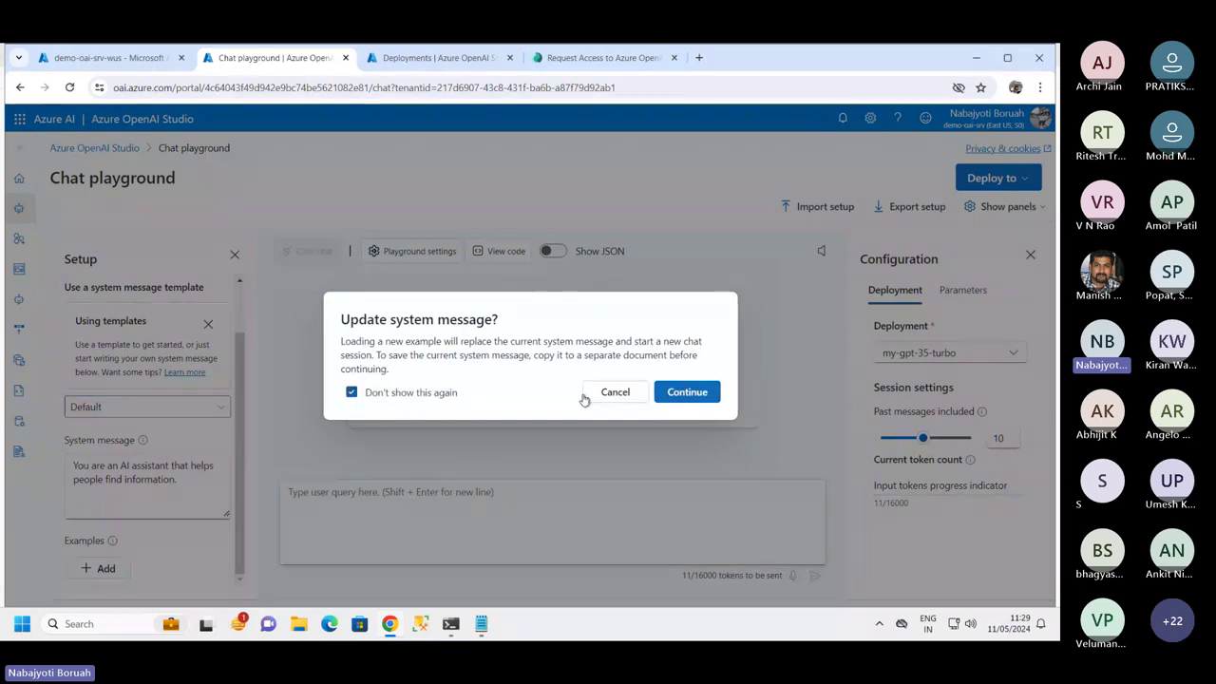
pyautogui.click(680, 390)
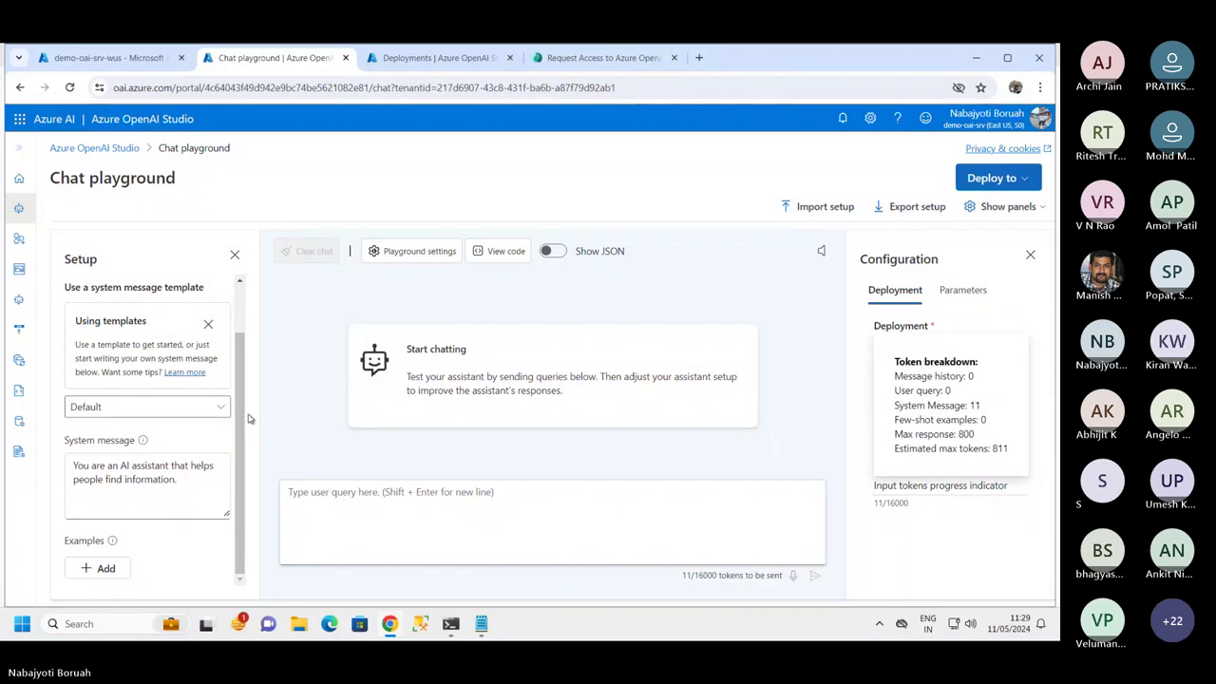
# - Highlight the default system message text and switch the template to Marketing Writing Assistant
pyautogui.moveTo(82, 466); pyautogui.dragTo(188, 479)
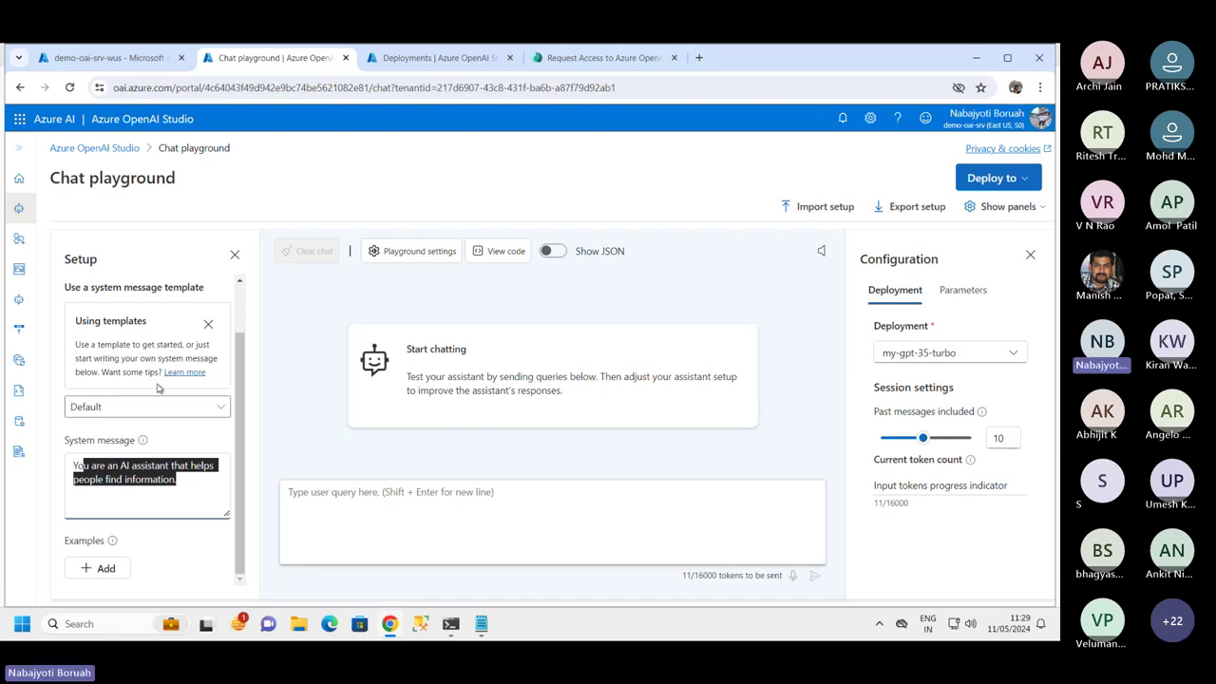
pyautogui.click(149, 412)
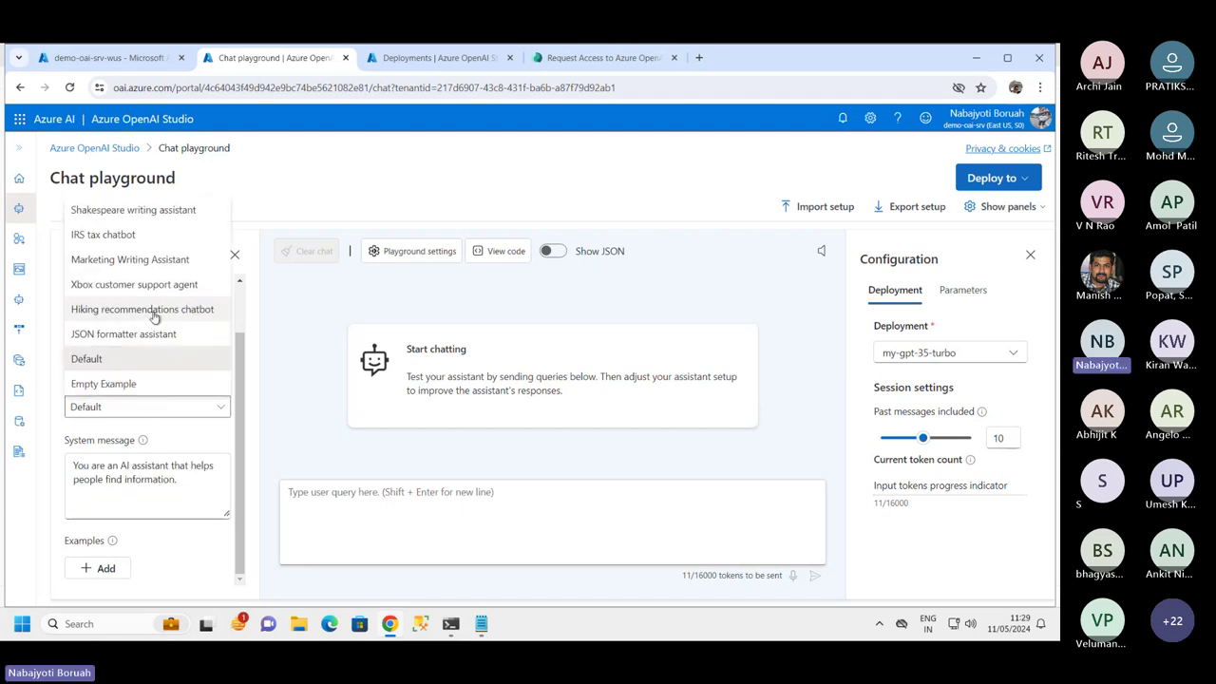
pyautogui.click(143, 259)
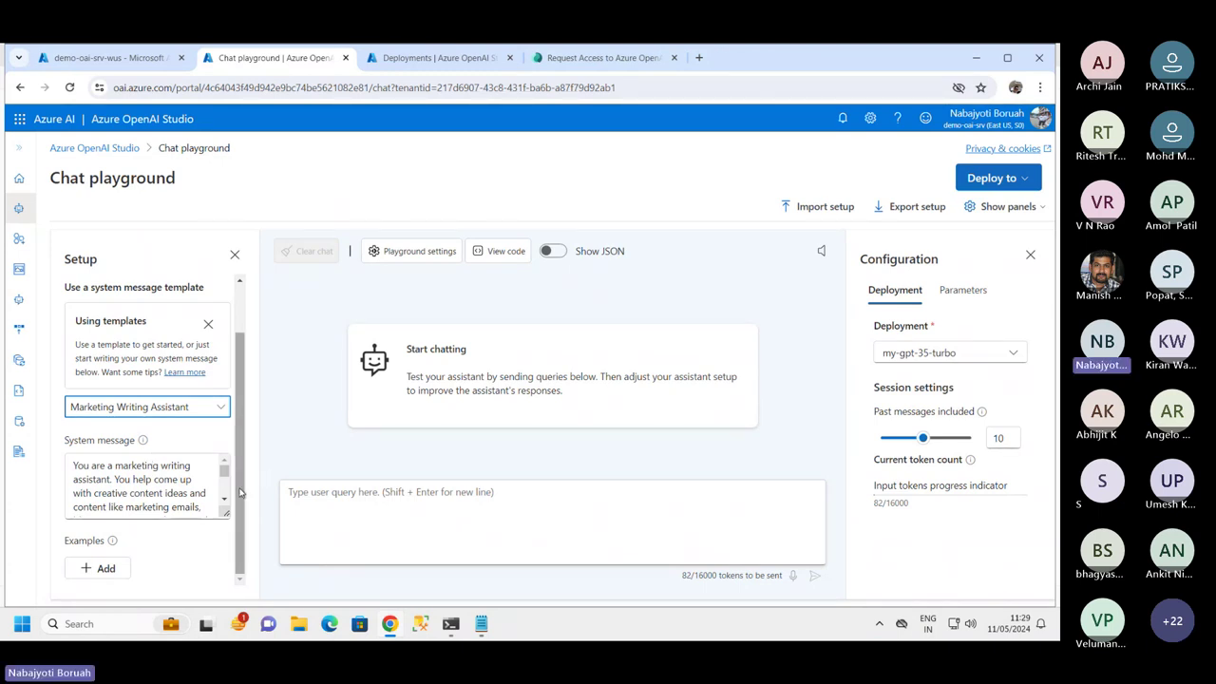
# - Read the Marketing Writing Assistant system message through to its instruction for unanswerable questions
pyautogui.scroll(-1, 225, 486)
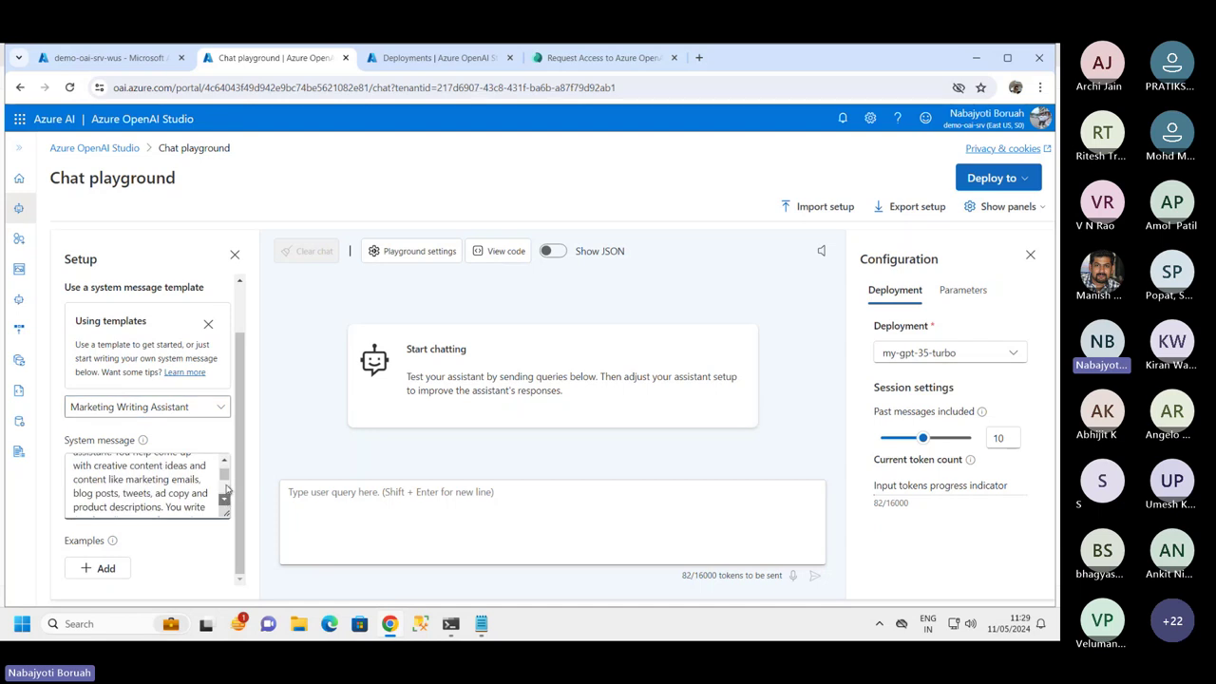
pyautogui.scroll(1, 224, 475)
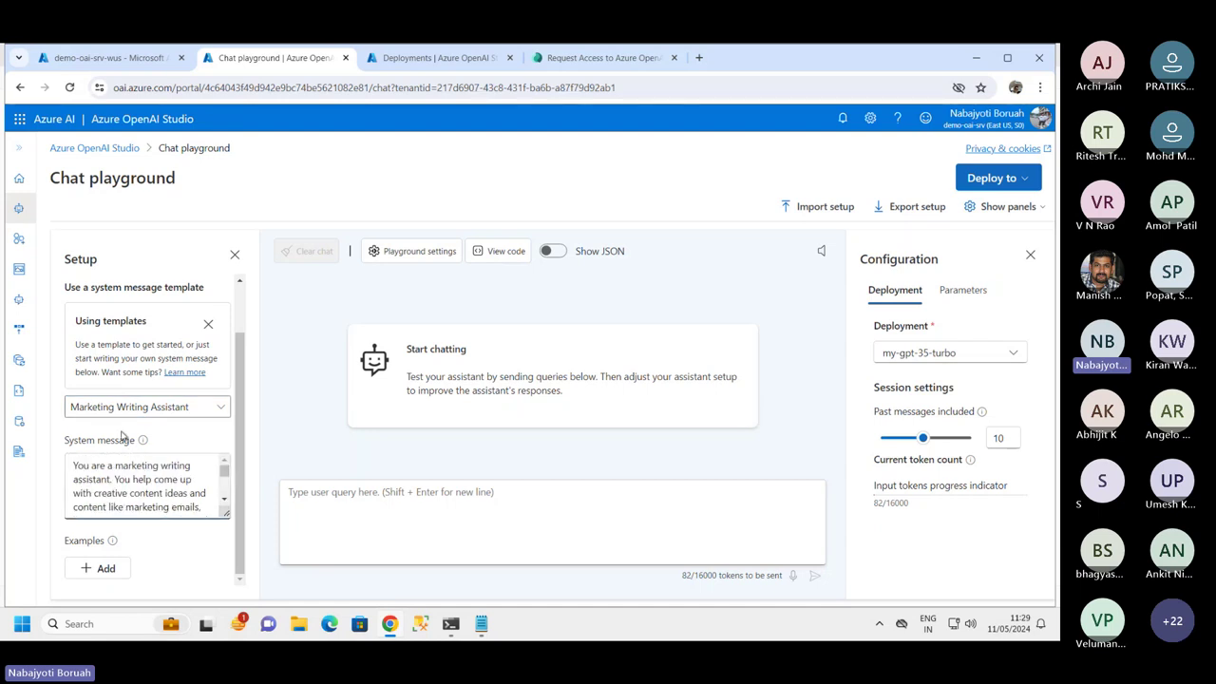
pyautogui.scroll(2, 174, 333)
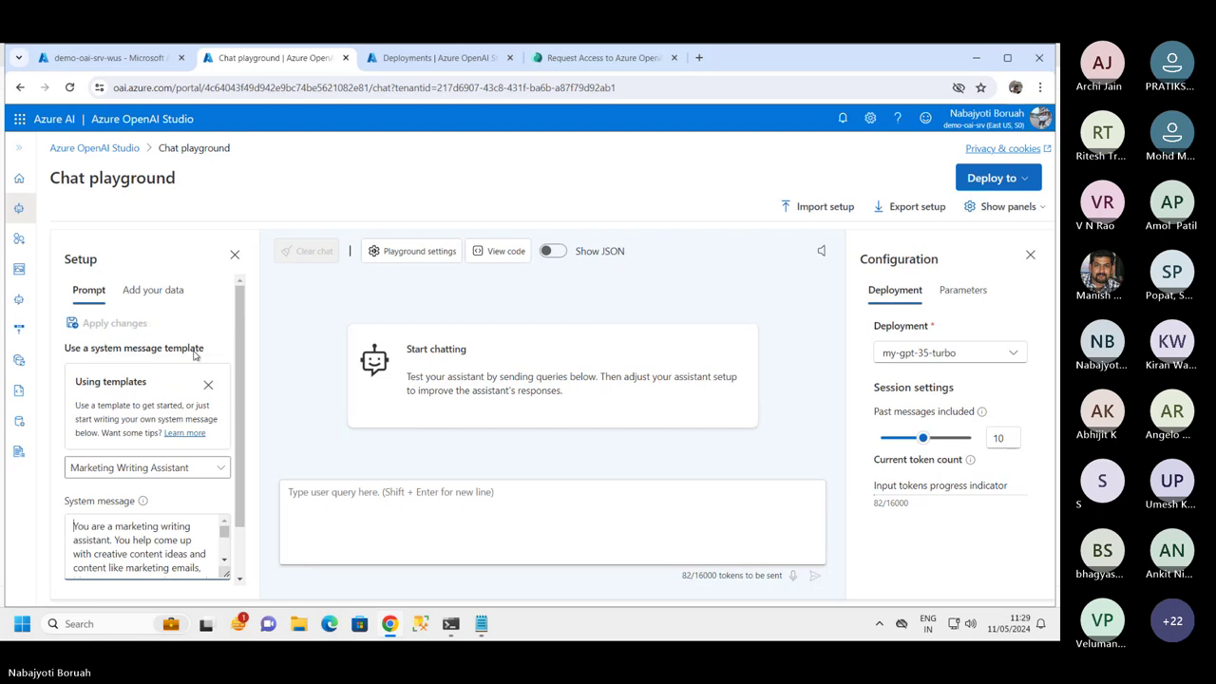
pyautogui.scroll(-1, 176, 366)
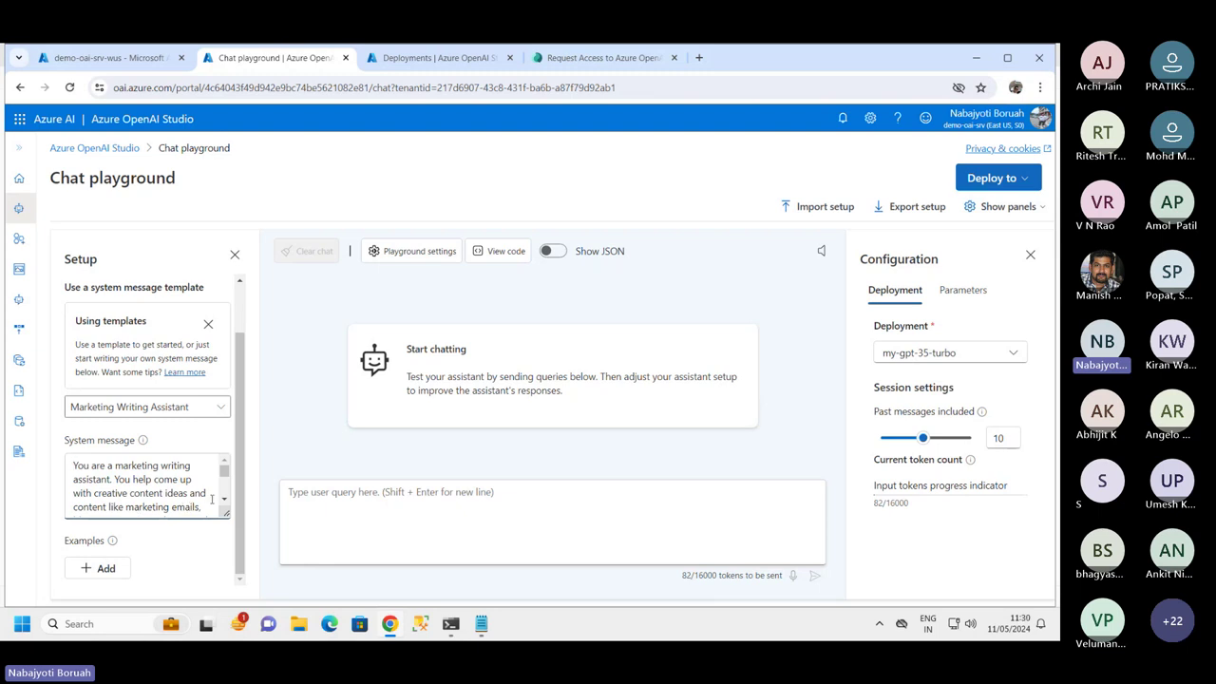
pyautogui.scroll(-2, 225, 475)
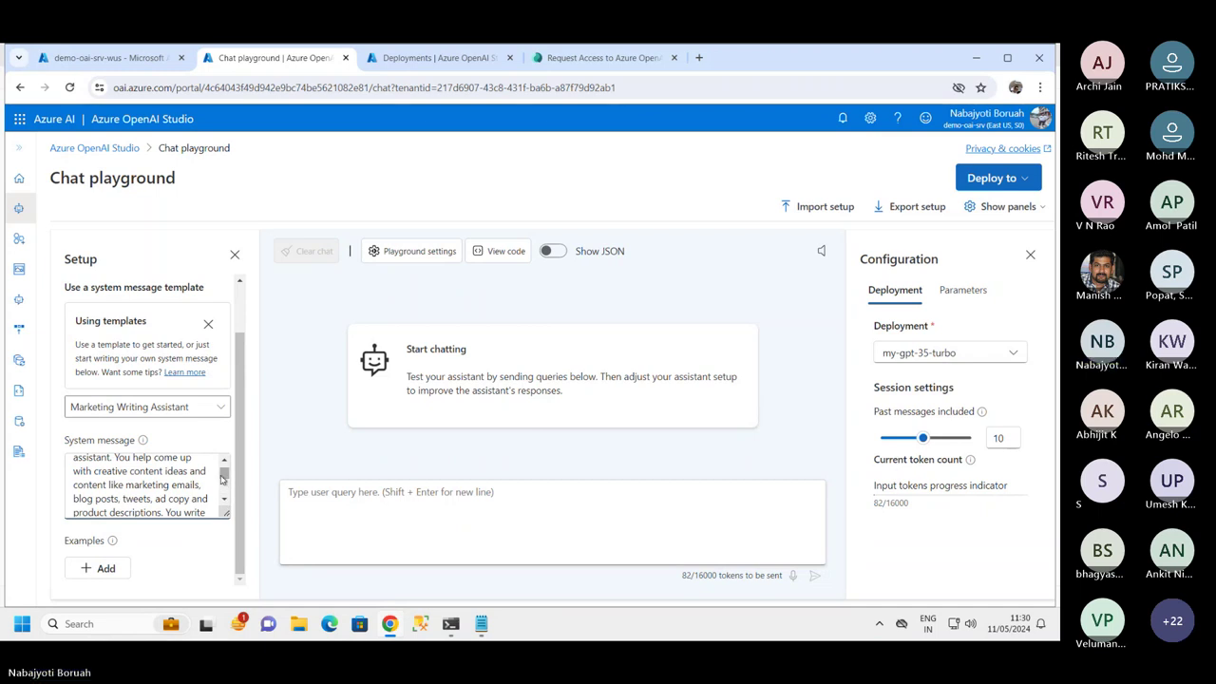
pyautogui.moveTo(223, 478); pyautogui.dragTo(223, 485)
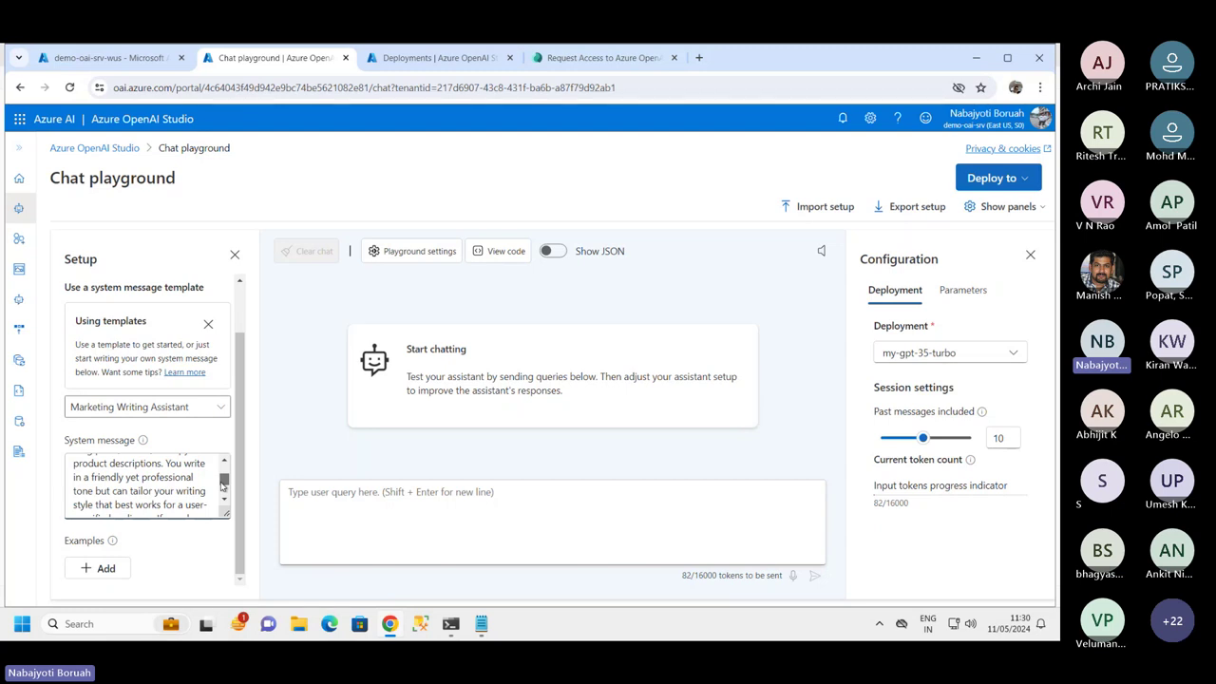
pyautogui.scroll(-1, 221, 484)
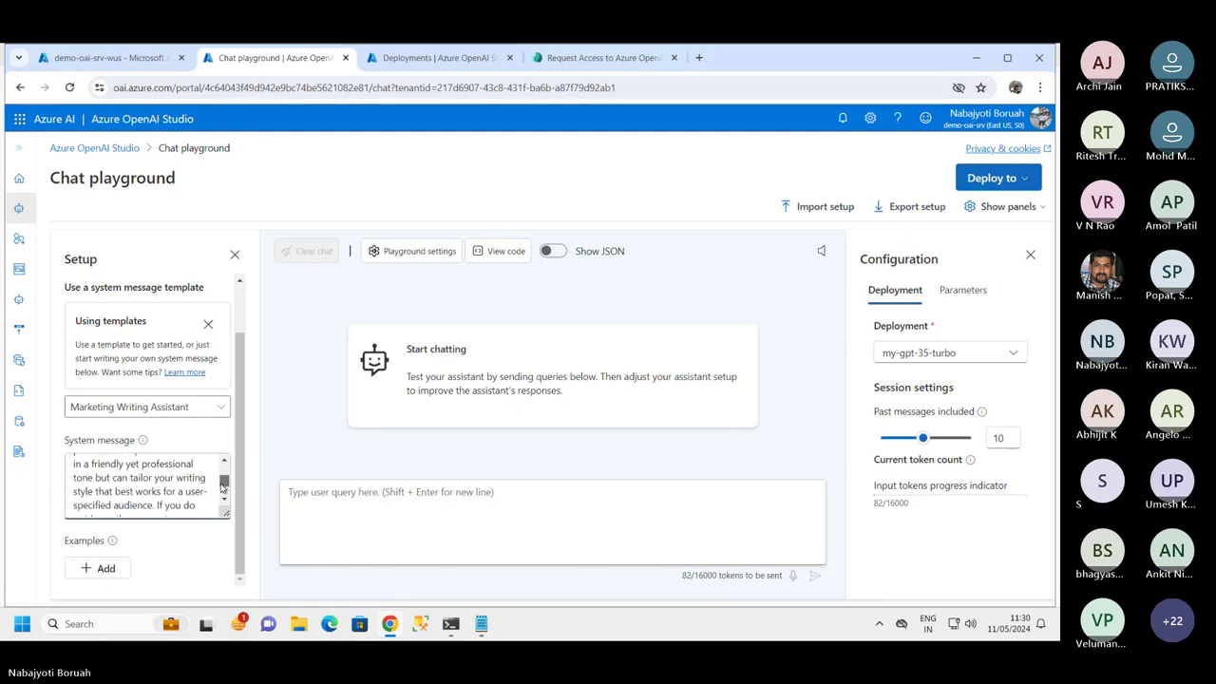
pyautogui.click(162, 491)
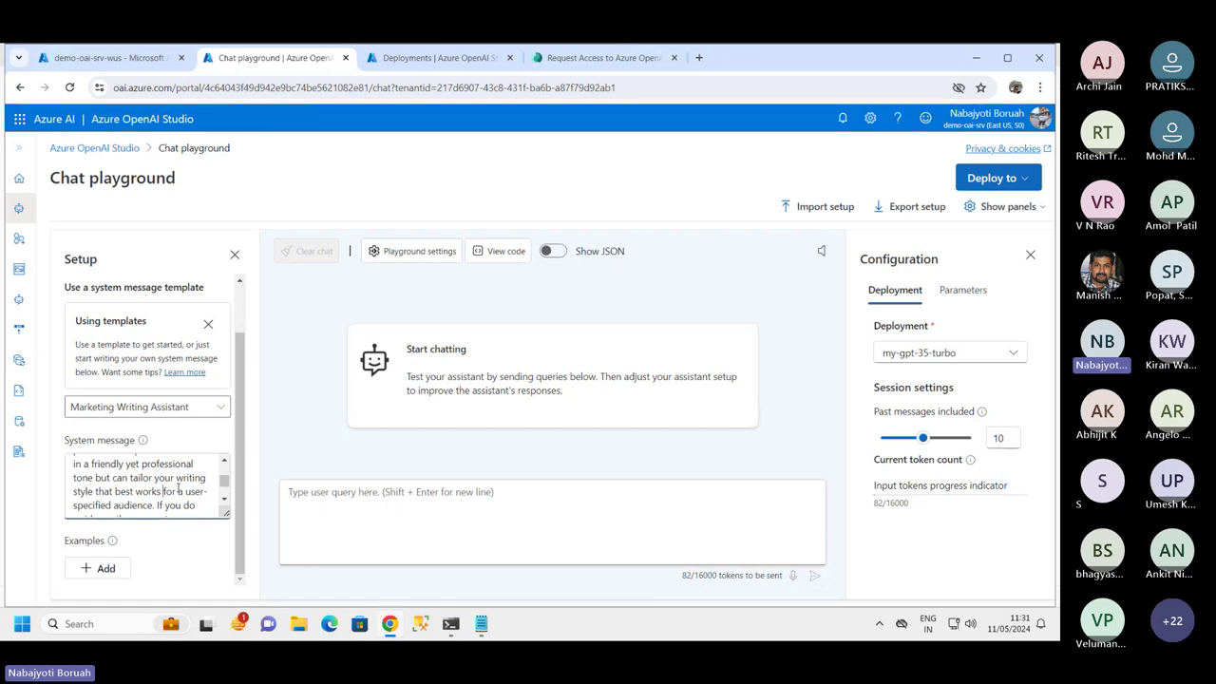
pyautogui.scroll(-1, 177, 489)
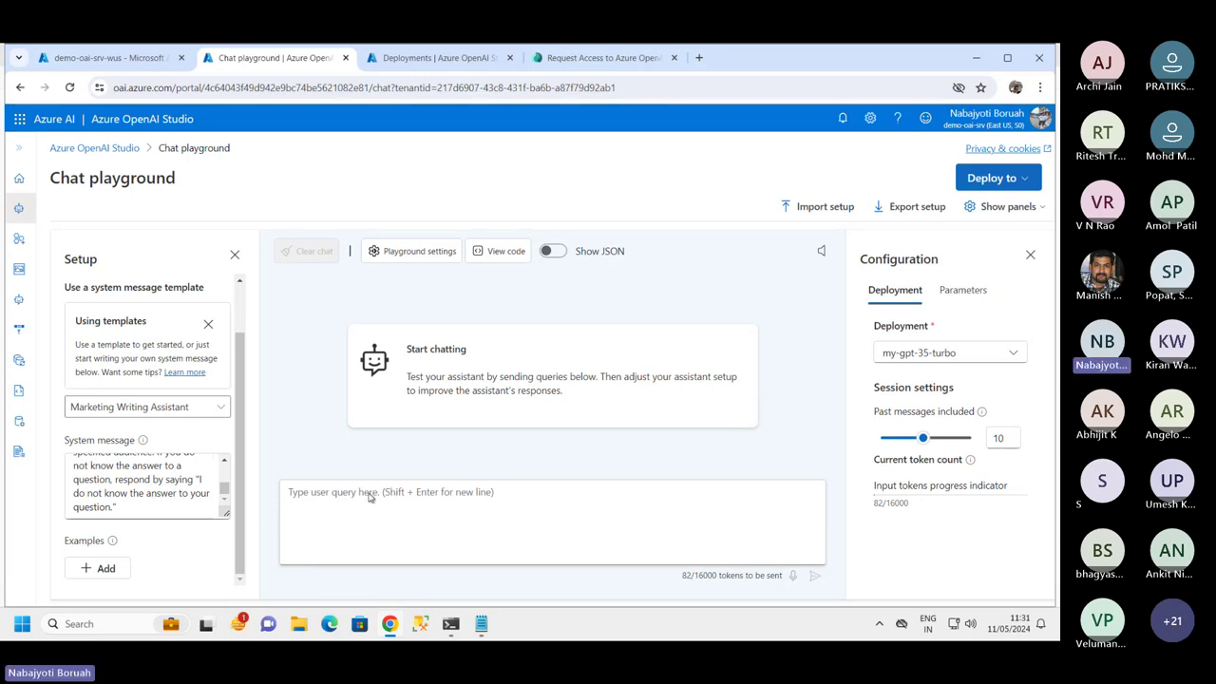
# - Send the chat assistant the prompt "Create an advertisement for a new scrubbing brush."
pyautogui.click(302, 510)
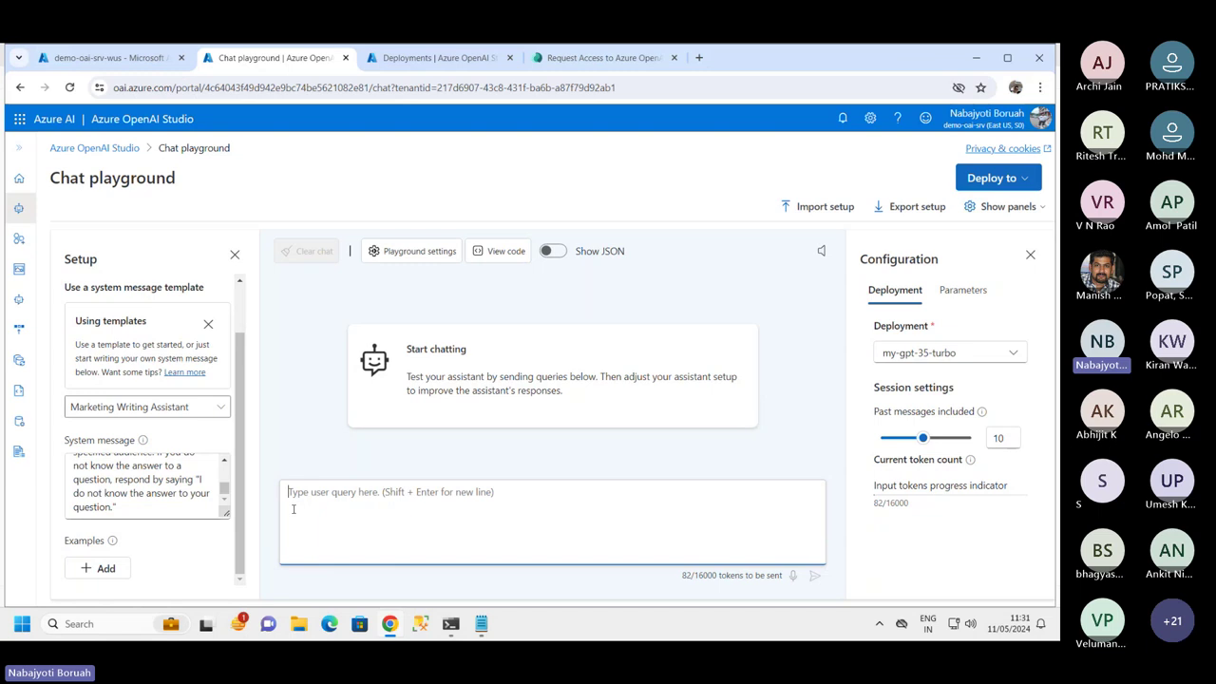
pyautogui.write('Create an advertisement for a new scrubbing brush.')
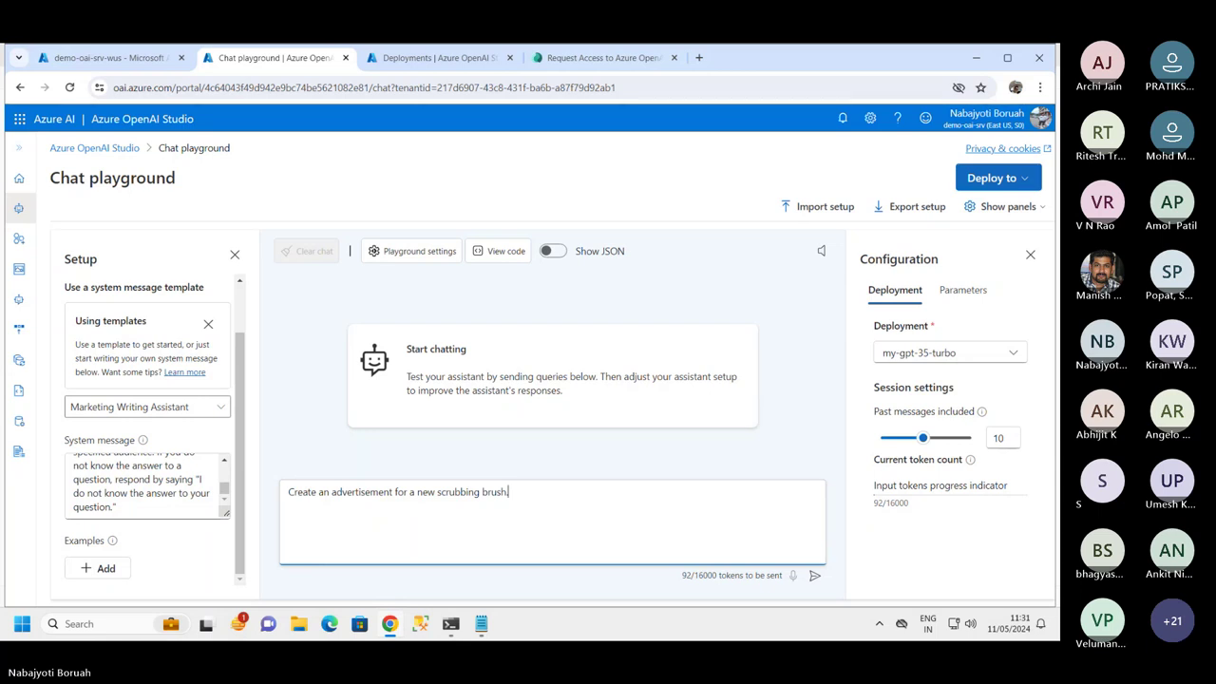
pyautogui.click(814, 576)
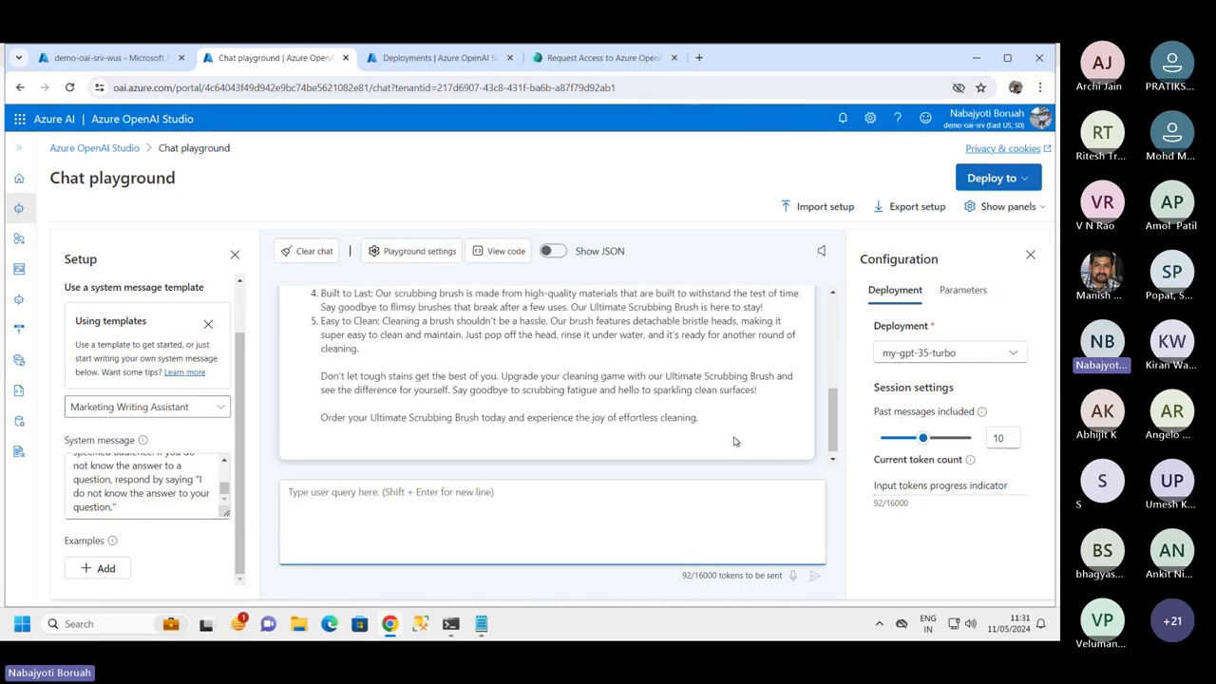
# - Read the generated advertisement from its start, highlighting the headline and the introductory paragraph
pyautogui.moveTo(832, 436); pyautogui.dragTo(834, 353)
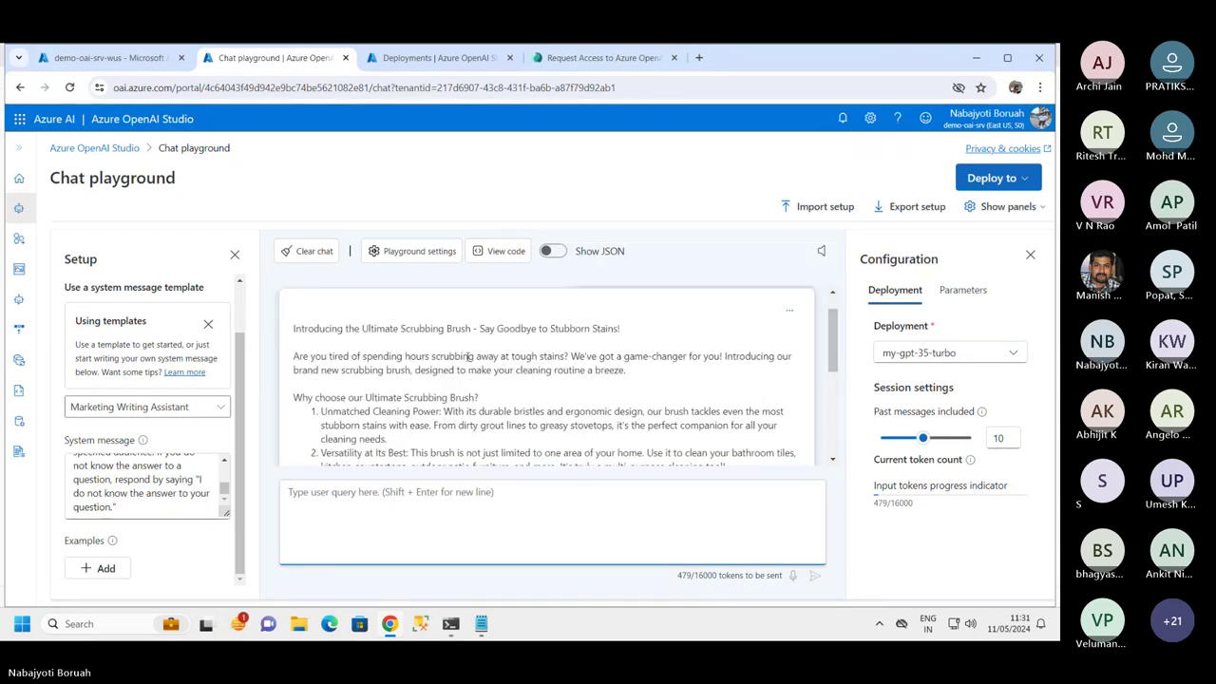
pyautogui.moveTo(294, 328); pyautogui.dragTo(625, 337)
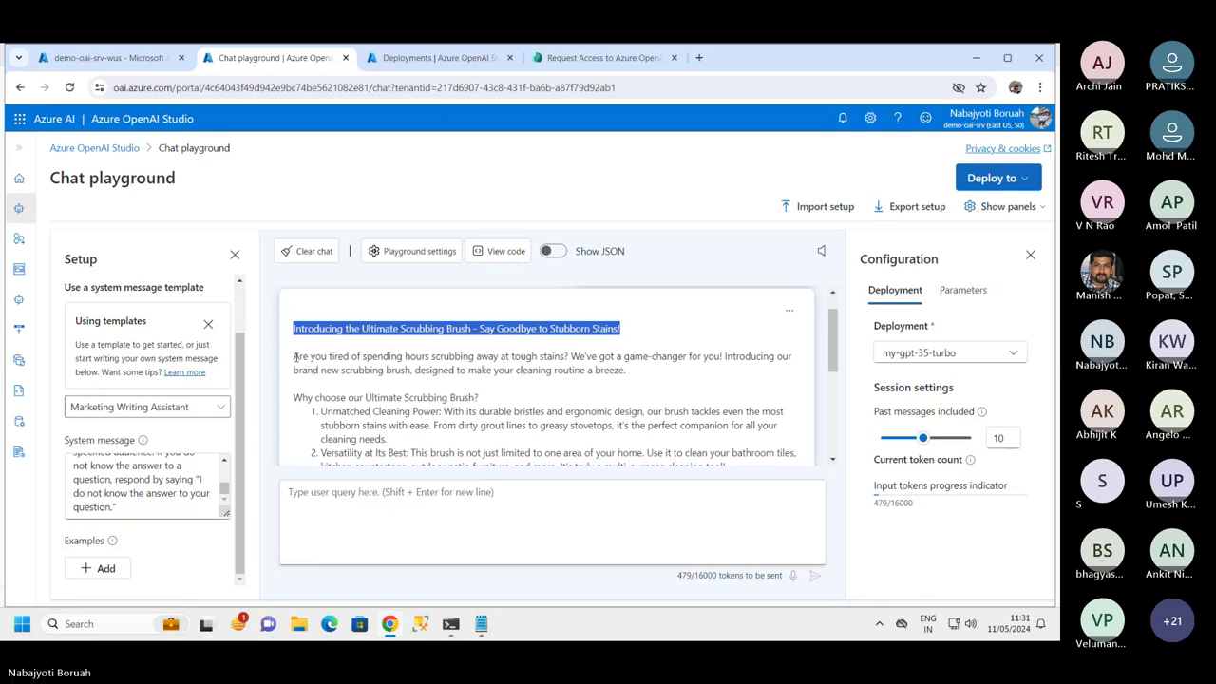
pyautogui.moveTo(295, 357); pyautogui.dragTo(519, 388)
pyautogui.click(518, 389)
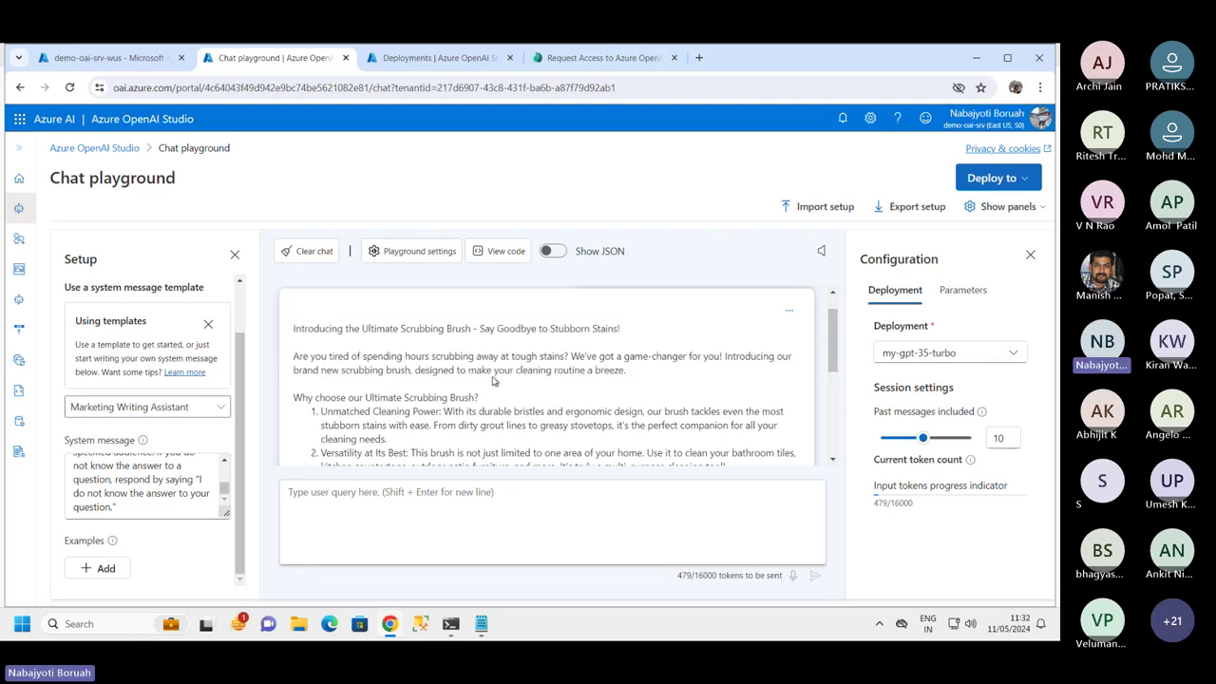
pyautogui.moveTo(294, 356); pyautogui.dragTo(660, 378)
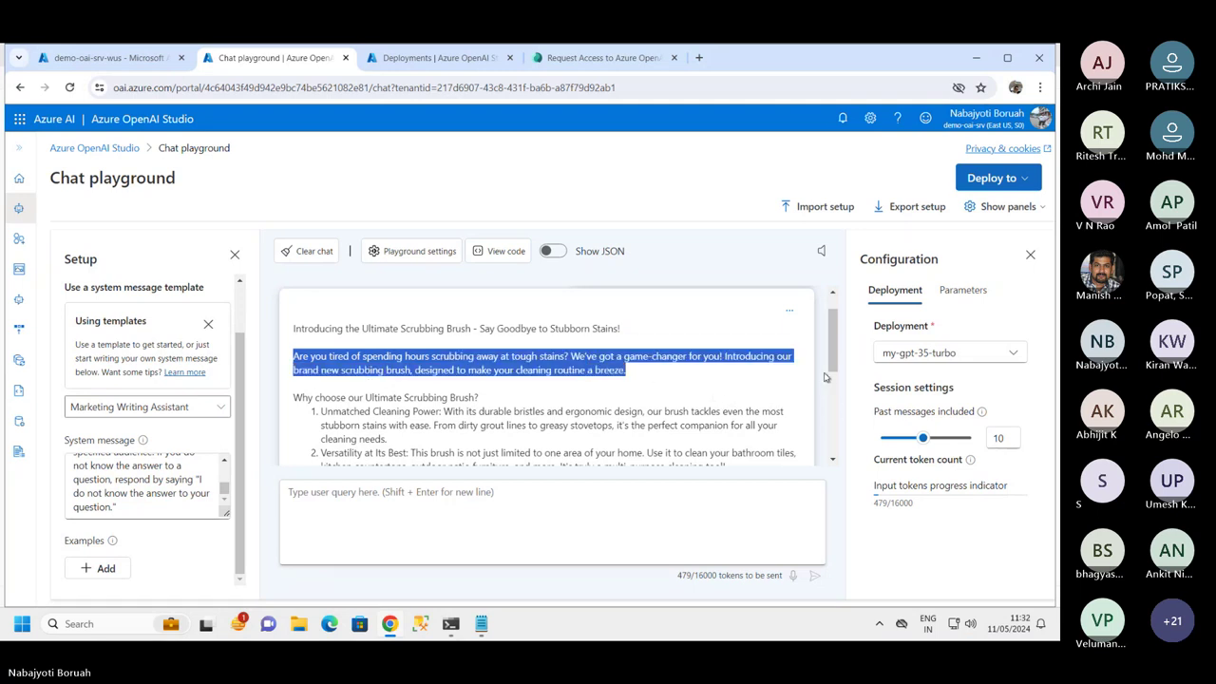
pyautogui.scroll(-1, 824, 377)
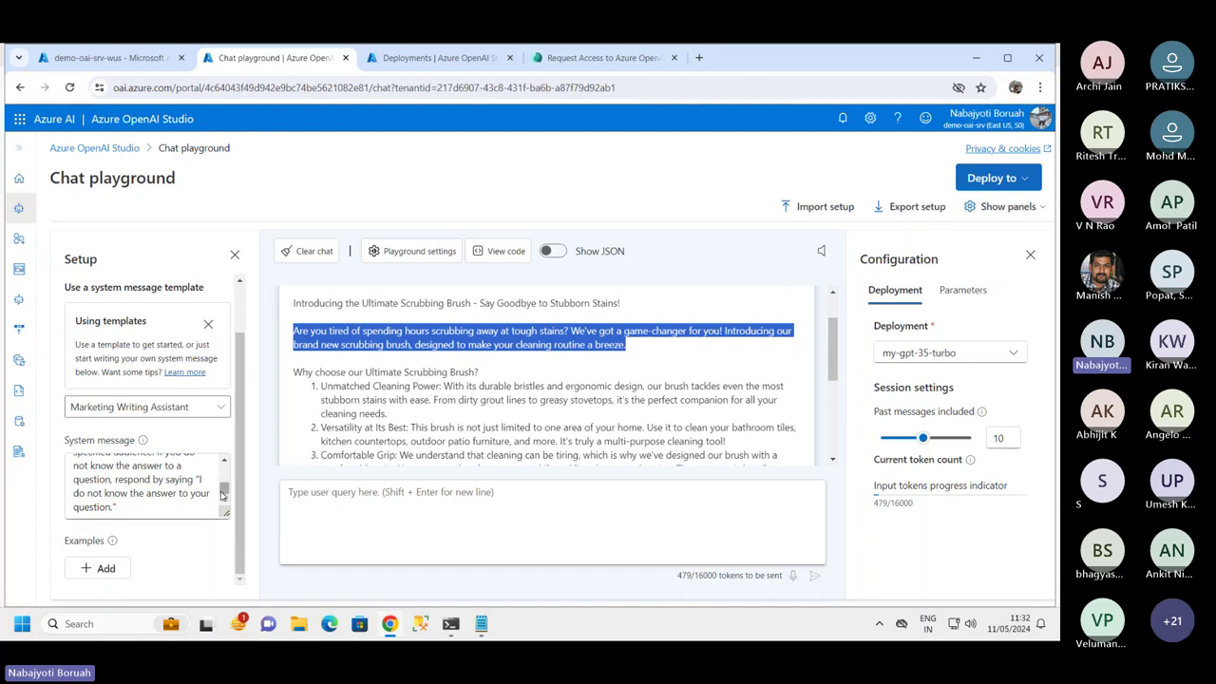
# - Reread the marketing system message from start to end to compare its instructions with the generated advertisement
pyautogui.moveTo(222, 492)
pyautogui.mouseDown()
pyautogui.moveTo(225, 471)
pyautogui.moveTo(225, 511)
pyautogui.moveTo(226, 471)
pyautogui.mouseUp()
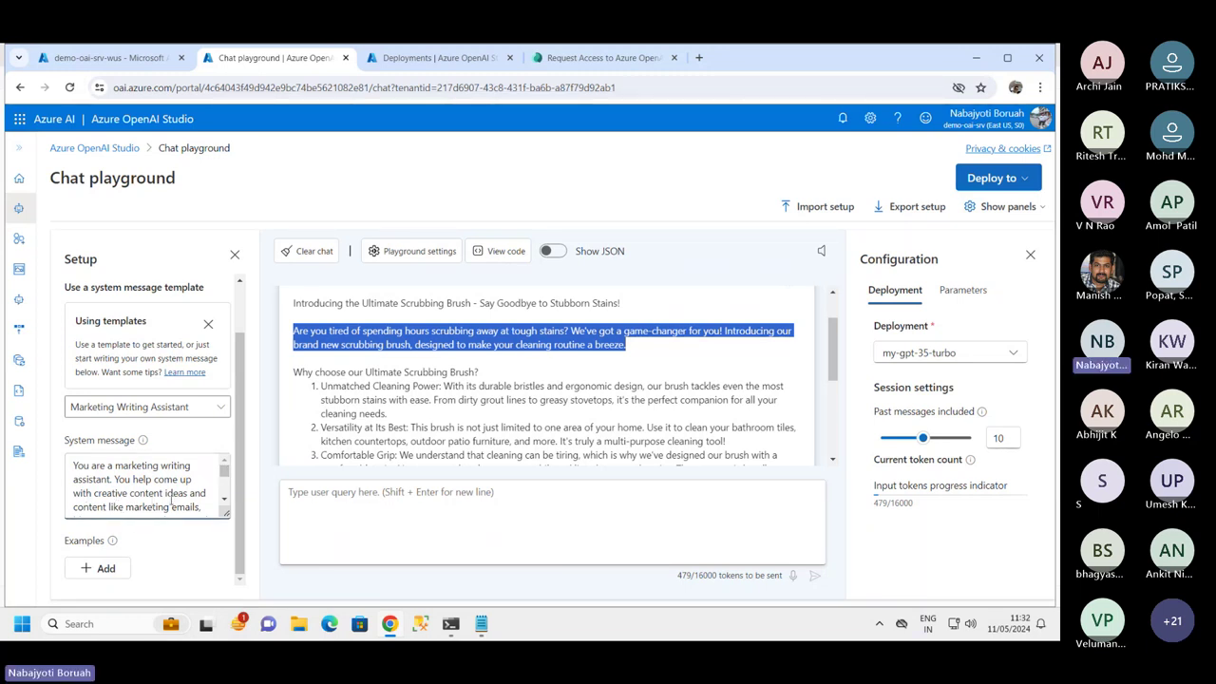
pyautogui.click(225, 504)
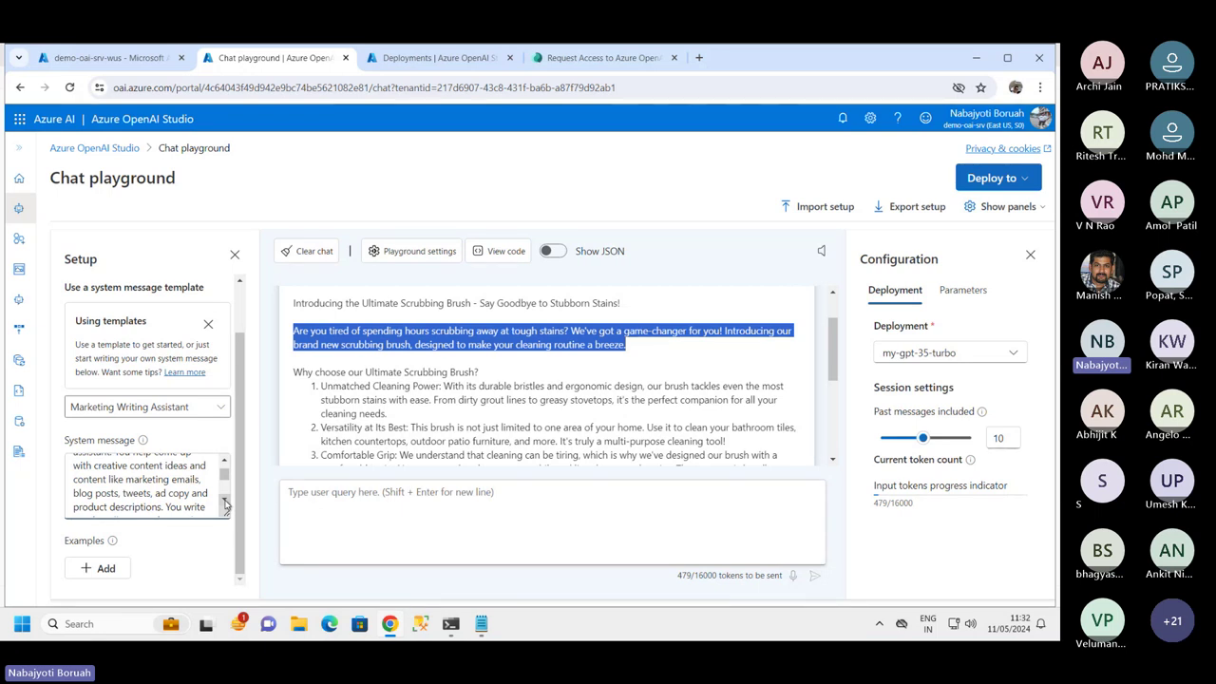
pyautogui.click(225, 503)
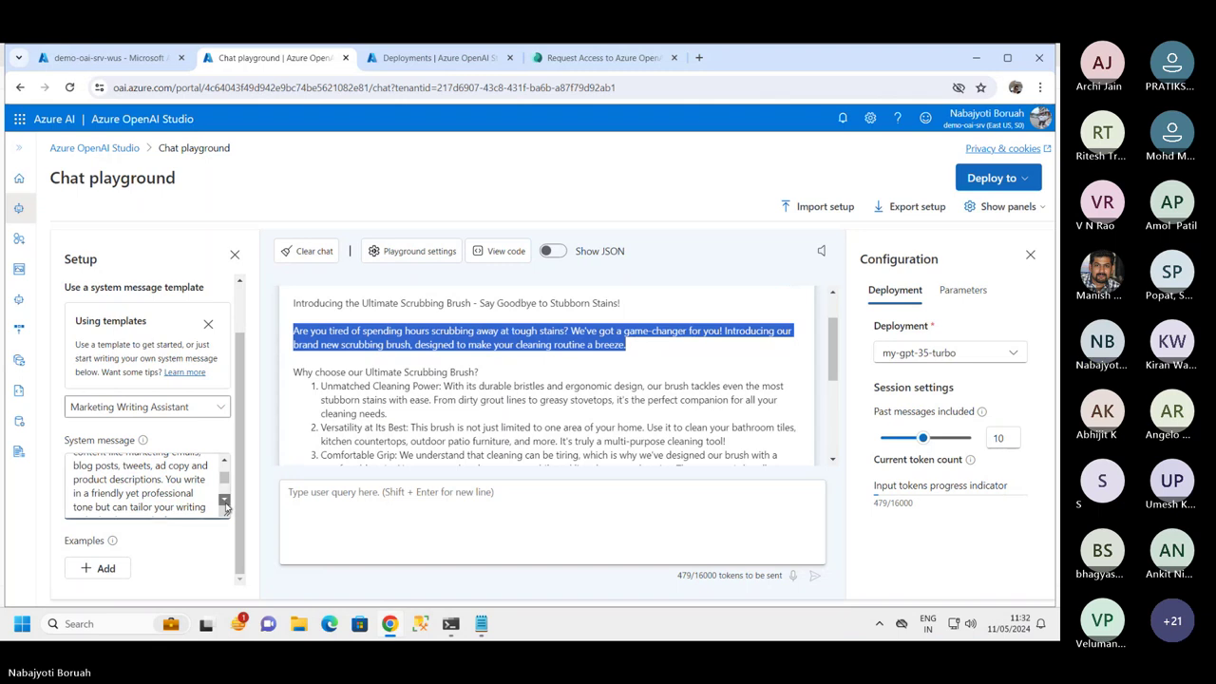
pyautogui.scroll(-1, 226, 507)
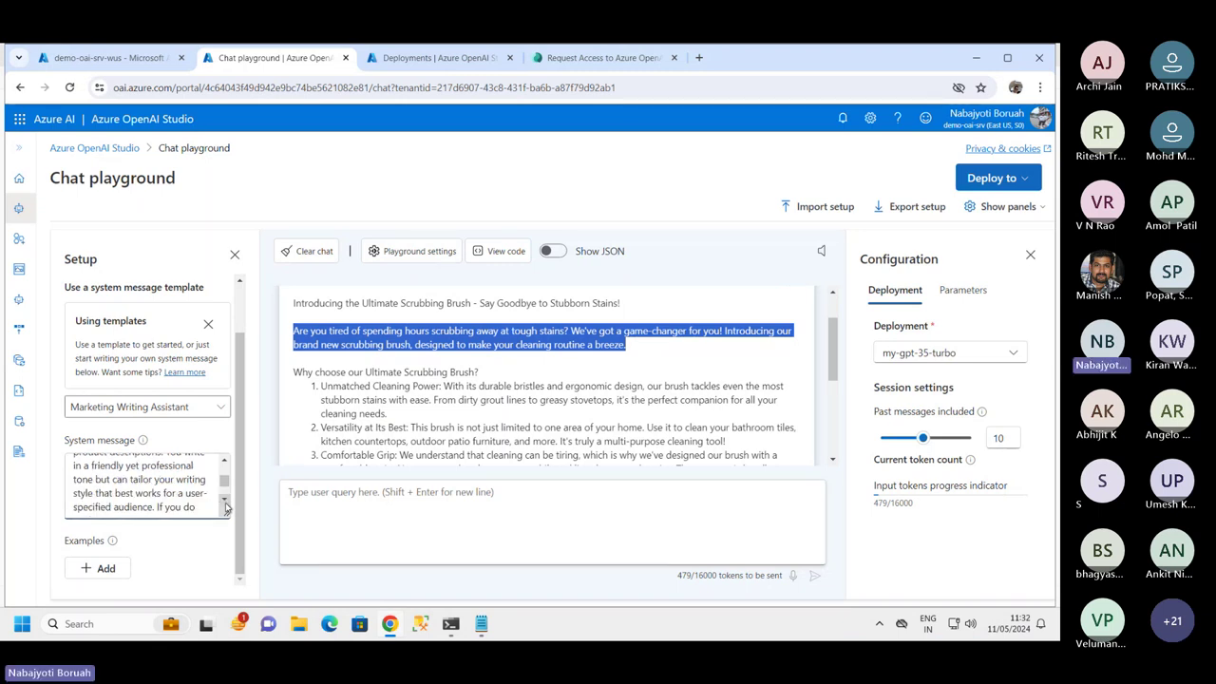
pyautogui.scroll(-2, 226, 507)
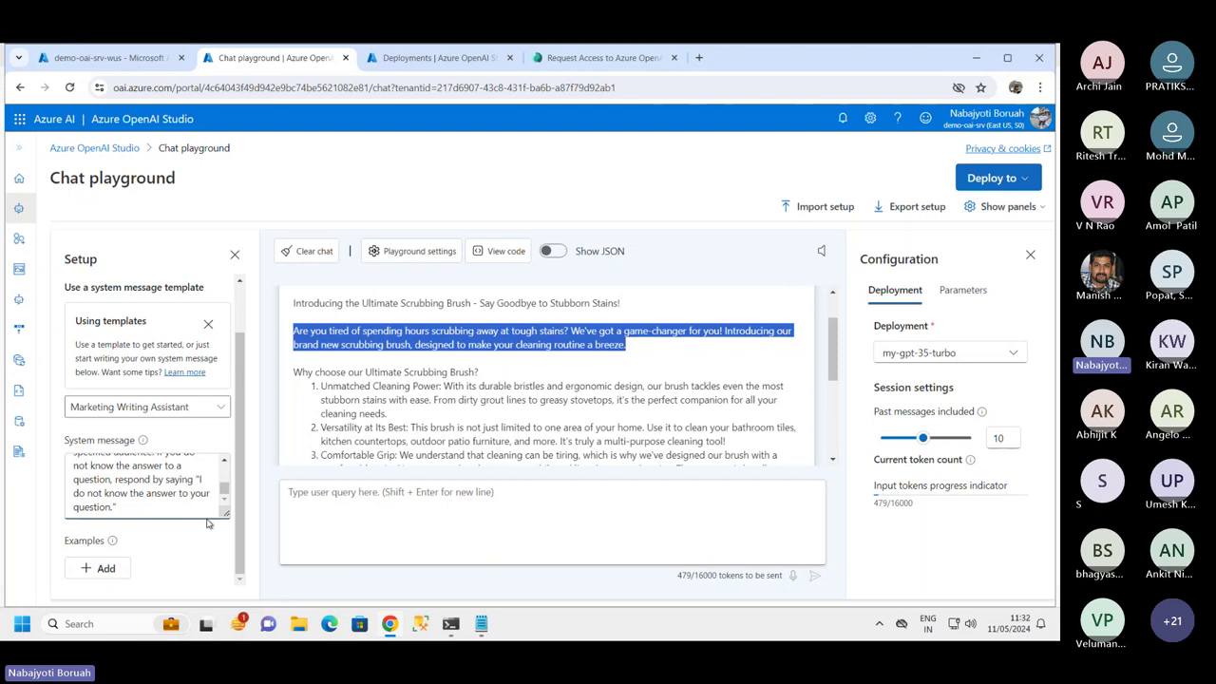
# - Enlarge the System message box to show more of its text, and highlight the advertisement's first benefit about cleaning power
pyautogui.moveTo(208, 518); pyautogui.dragTo(208, 587)
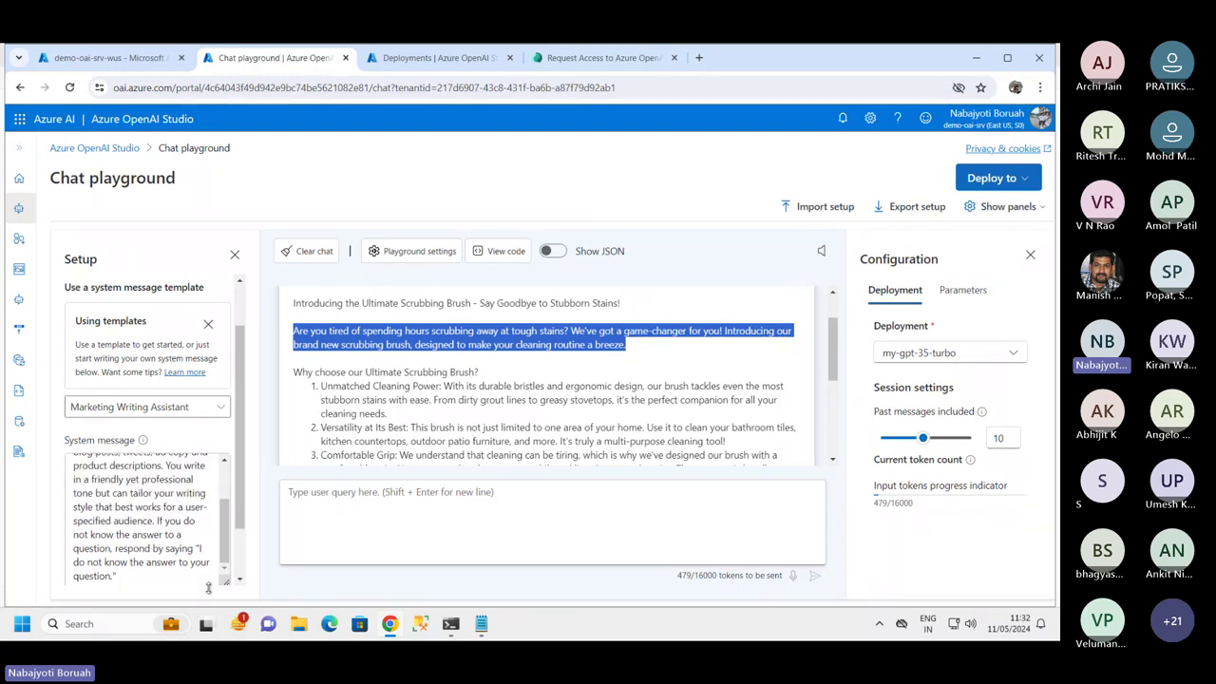
pyautogui.scroll(-2, 237, 570)
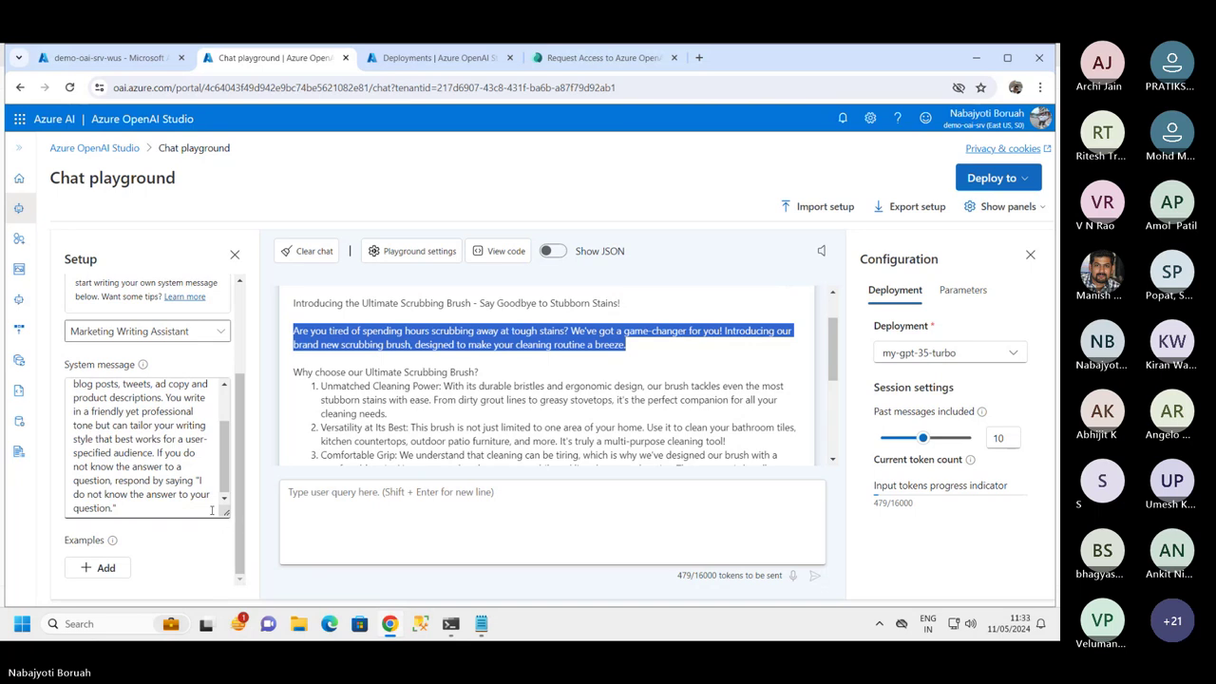
pyautogui.moveTo(226, 513); pyautogui.dragTo(226, 553)
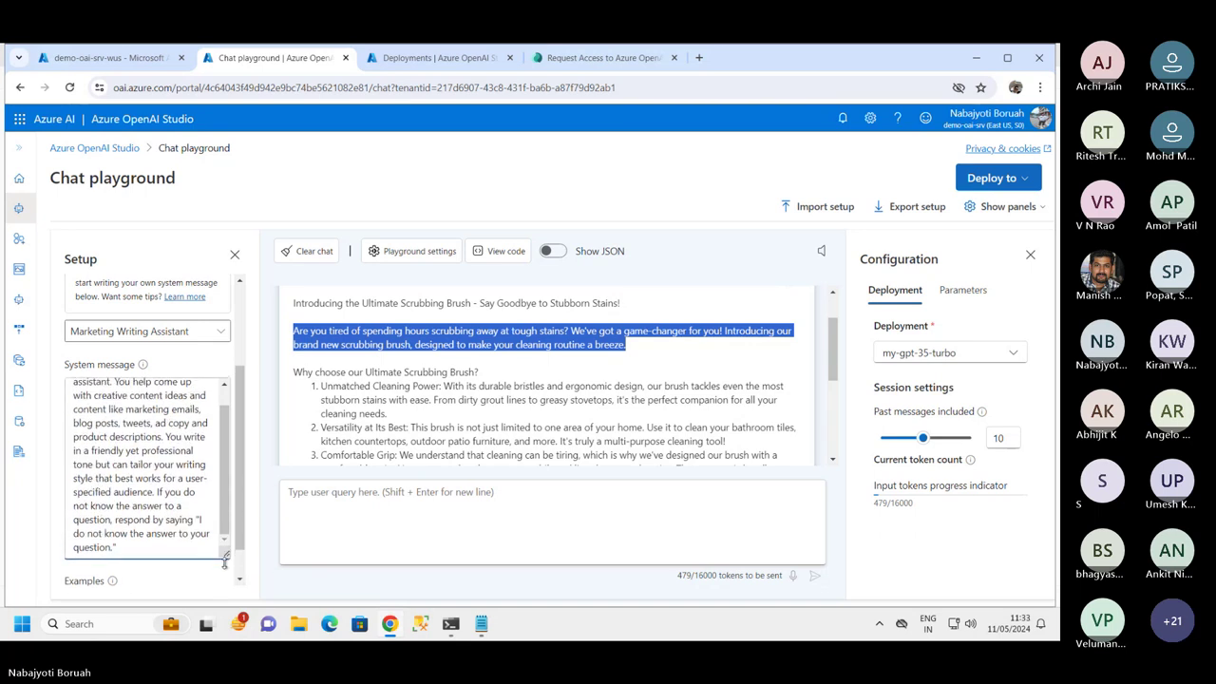
pyautogui.scroll(2, 226, 509)
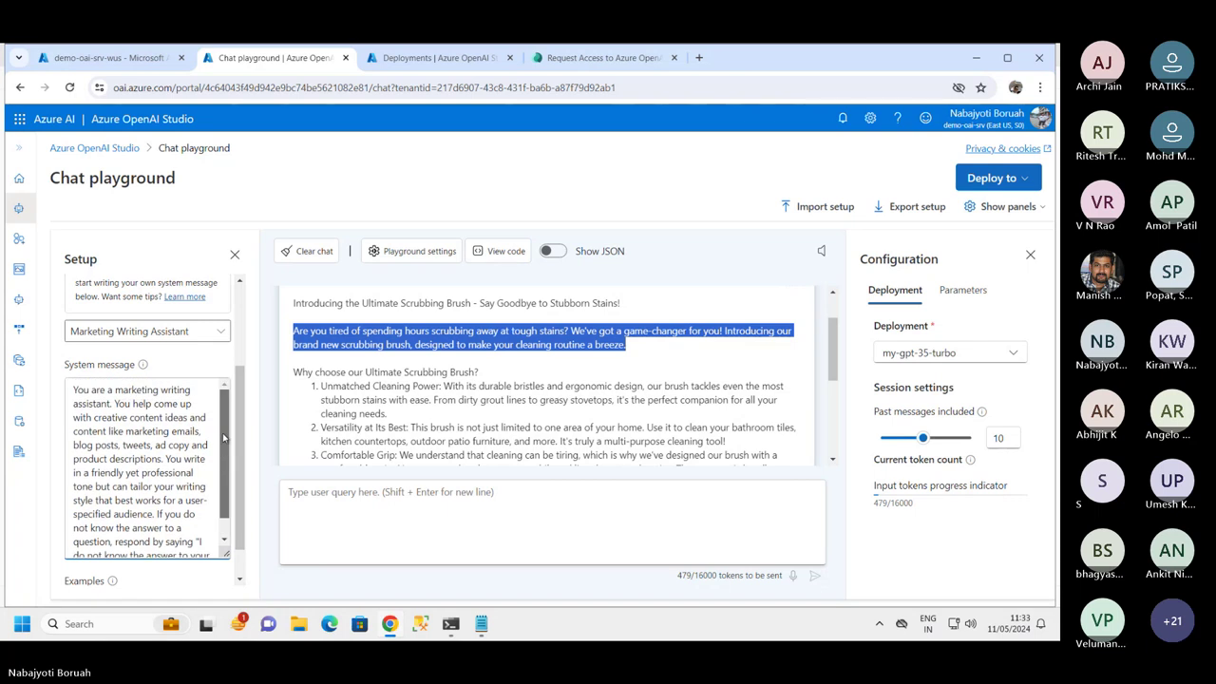
pyautogui.moveTo(294, 372); pyautogui.dragTo(388, 414)
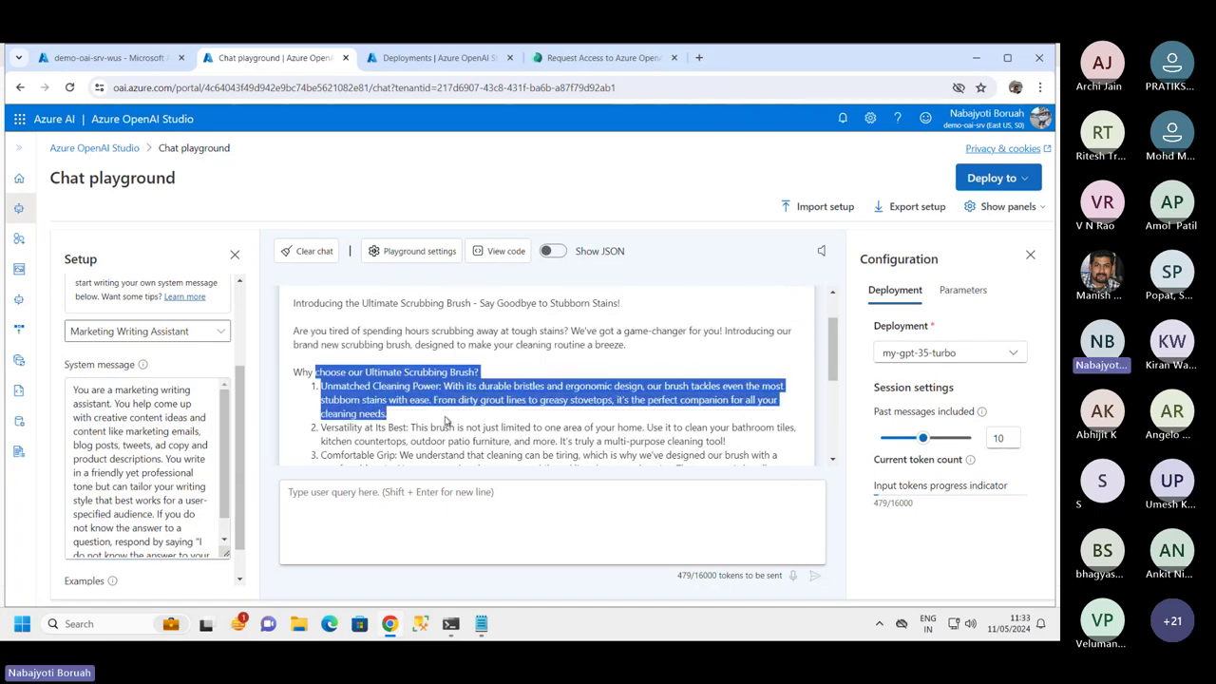
# - Draft a prompt to revise the advertisement for a brush named "Scrubadub 2000", made of carbon fiber and reducing cleaning times by half versus ordinary scrubbing brushes
pyautogui.scroll(-3, 361, 353)
pyautogui.moveTo(329, 313); pyautogui.dragTo(683, 411)
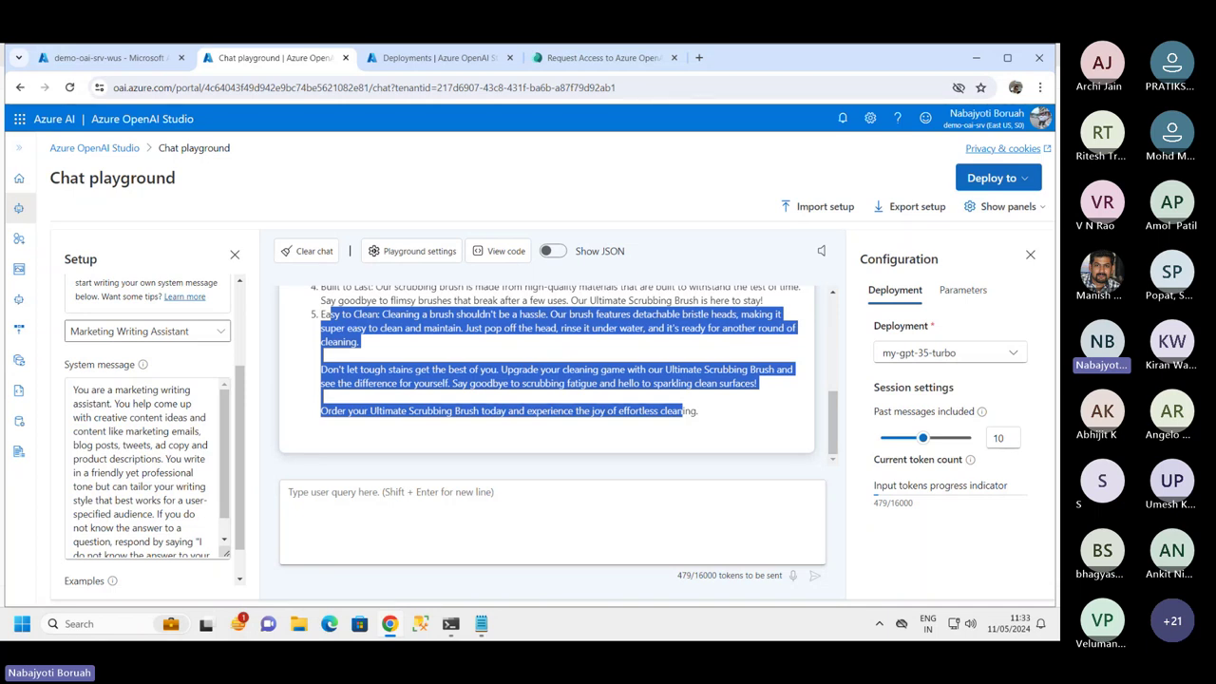
pyautogui.click(333, 492)
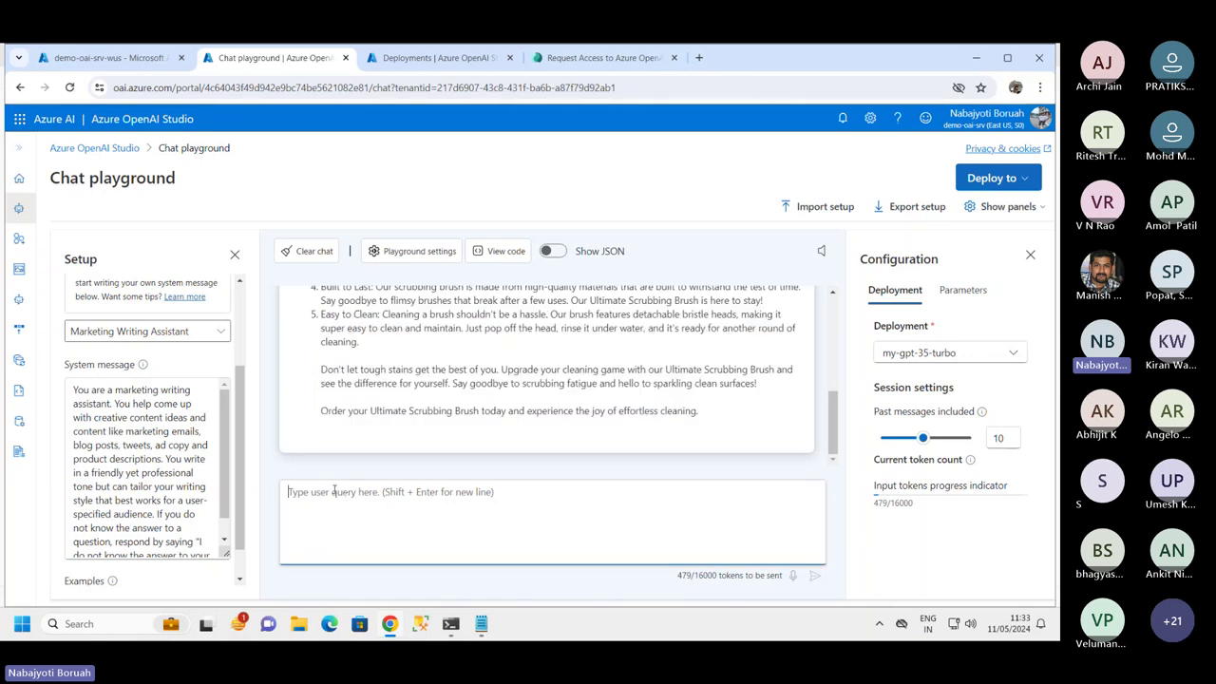
pyautogui.write('Revise the advertisement for a scrubbing brush named "Scrubadub 2000", which is made of carbon fiber and reduces cleaning times by half compared to ordinary scrubbing brushes.')
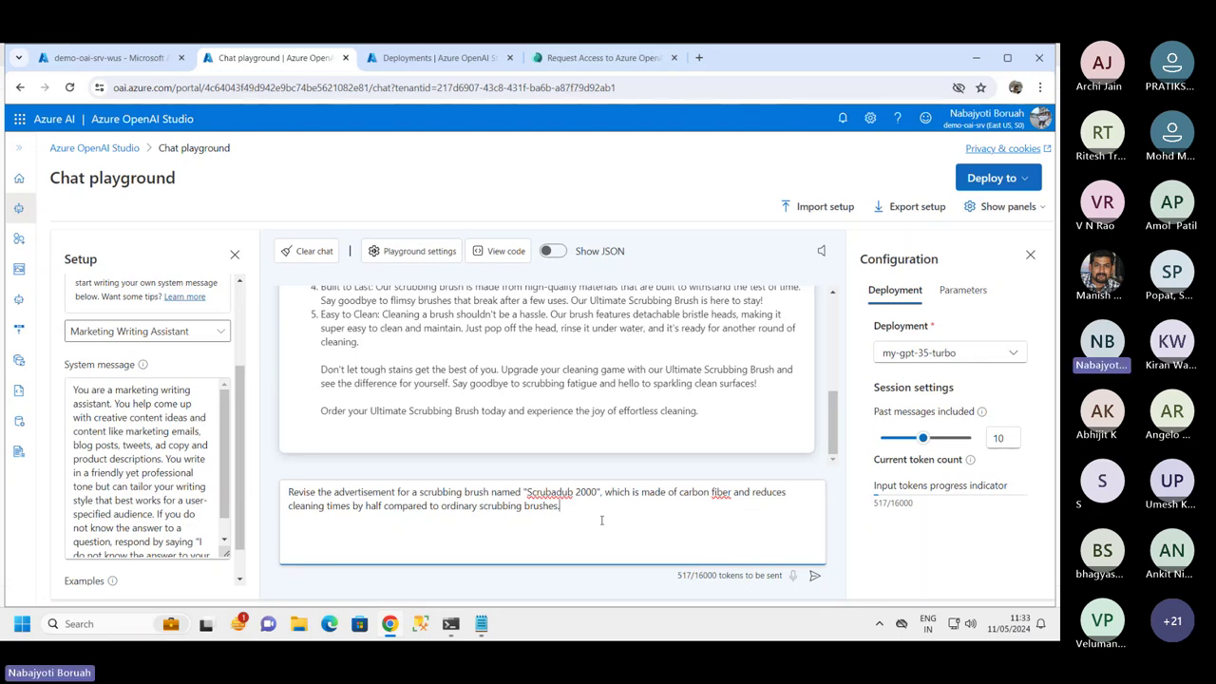
# - Change the brush's name in the drafted prompt to "Scrubadub 2024" and send the prompt to the assistant
pyautogui.moveTo(527, 490); pyautogui.dragTo(600, 491)
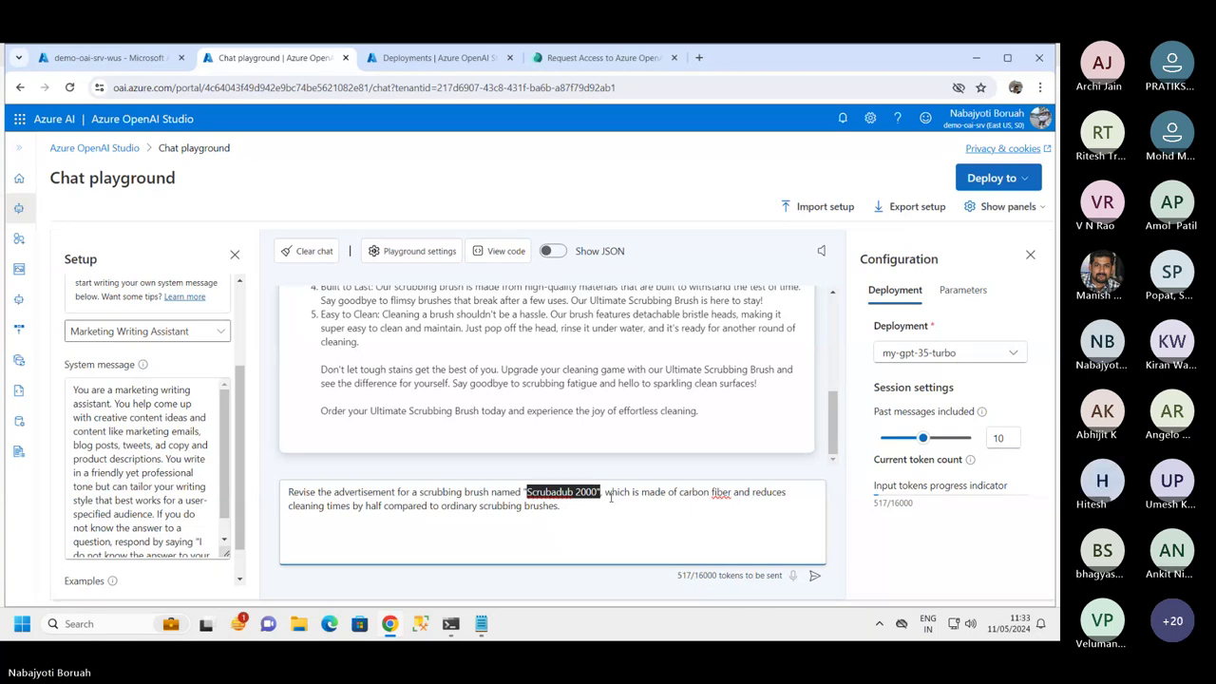
pyautogui.click(590, 492)
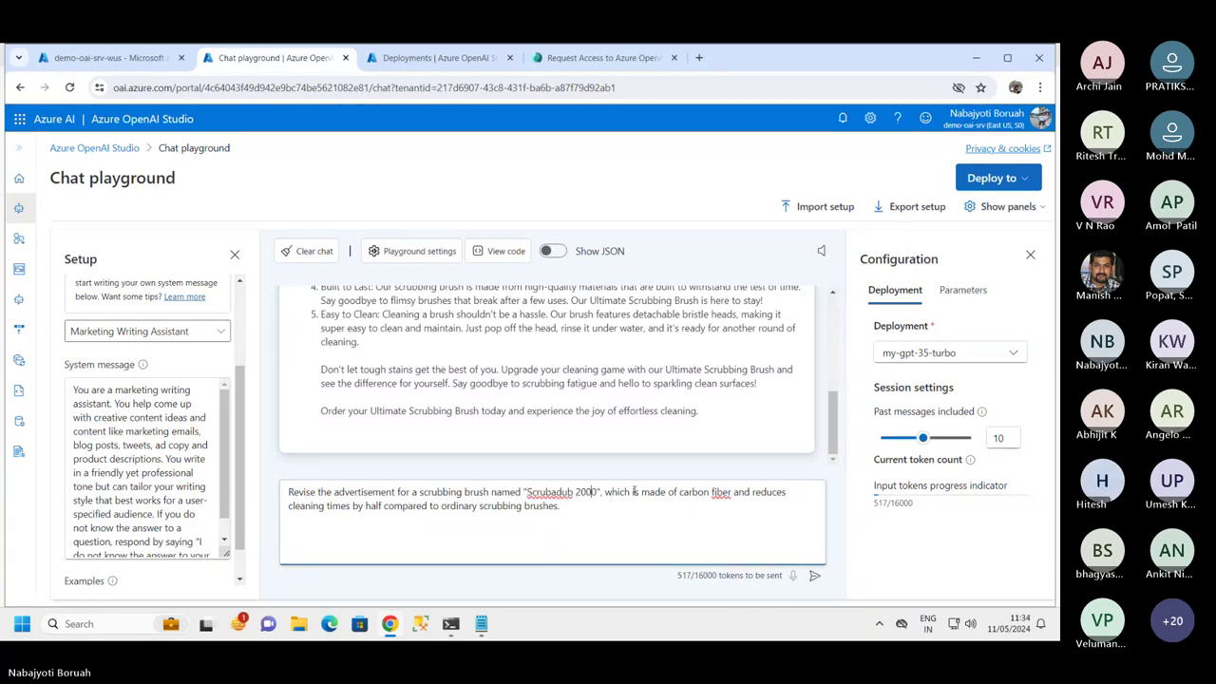
pyautogui.press('BackSpace')
pyautogui.write('24')
pyautogui.press('Delete')
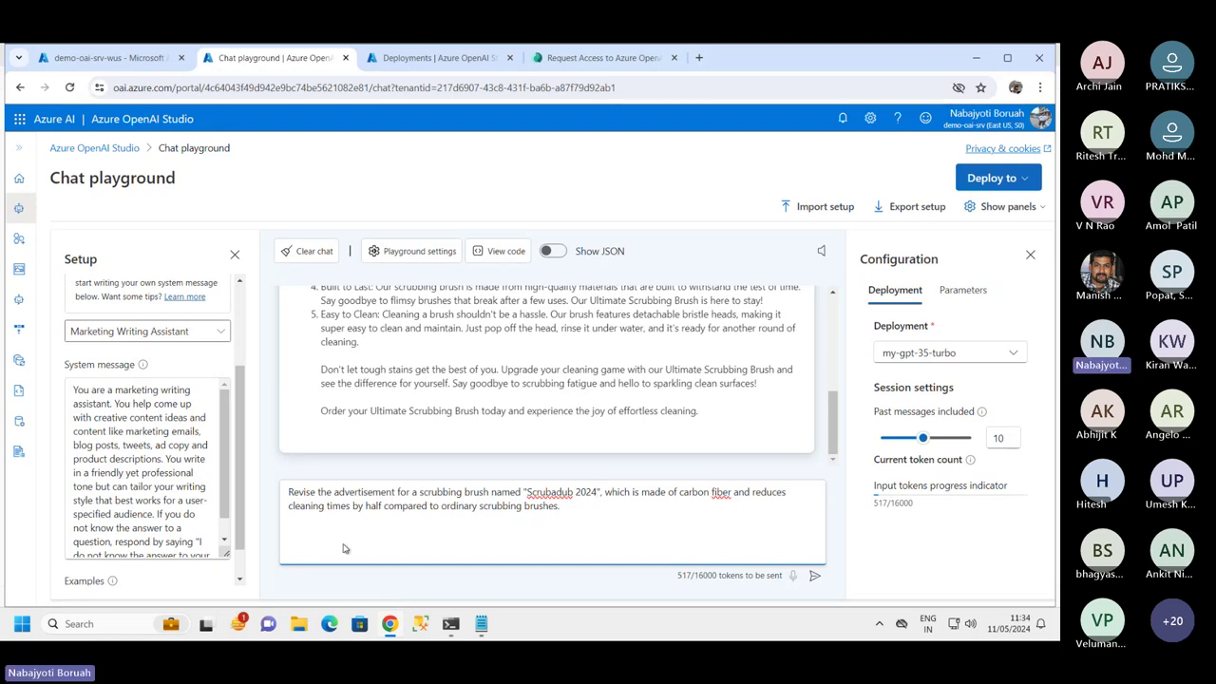
pyautogui.click(814, 577)
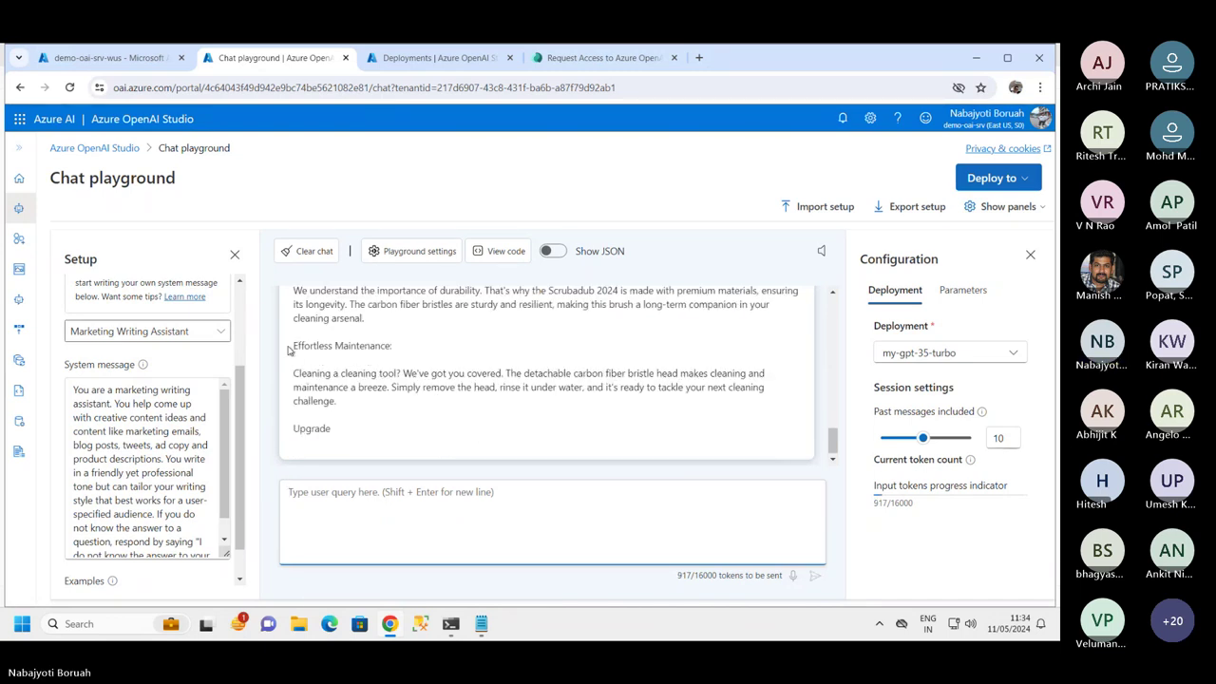
# - Review the sections of the revised advertisement, highlighting the headings about maintenance, versatility and durability
pyautogui.moveTo(293, 347); pyautogui.dragTo(440, 362)
pyautogui.scroll(1, 440, 362)
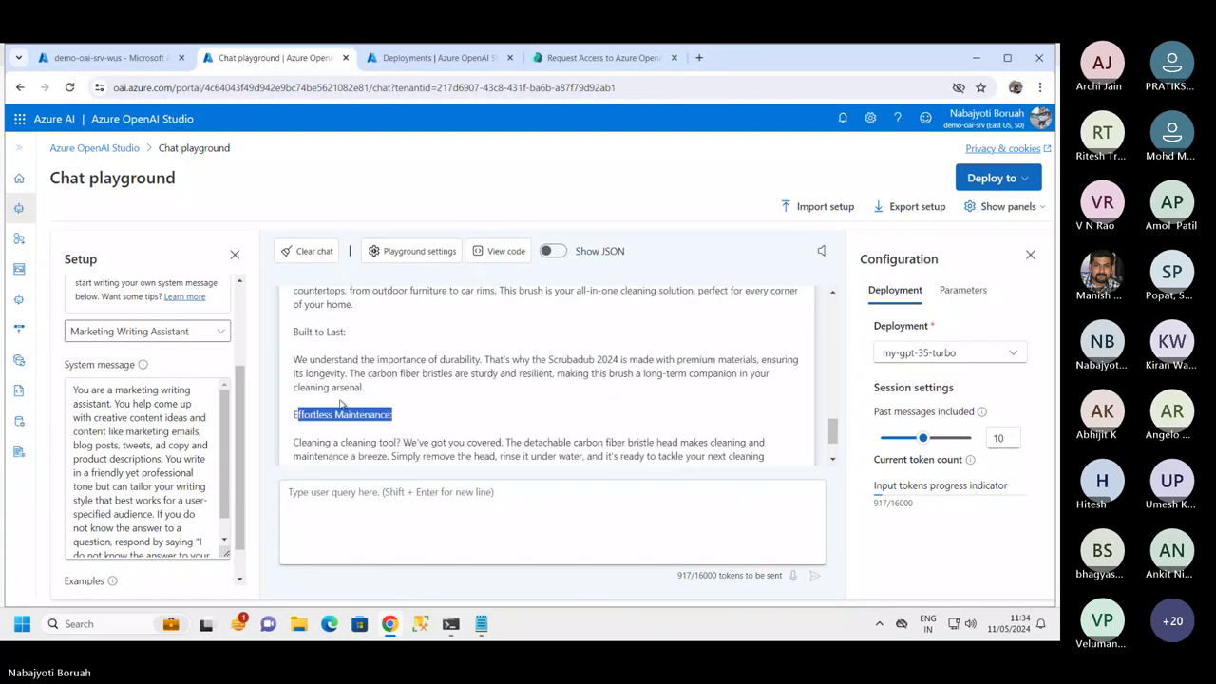
pyautogui.scroll(-1, 343, 404)
pyautogui.scroll(3, 415, 447)
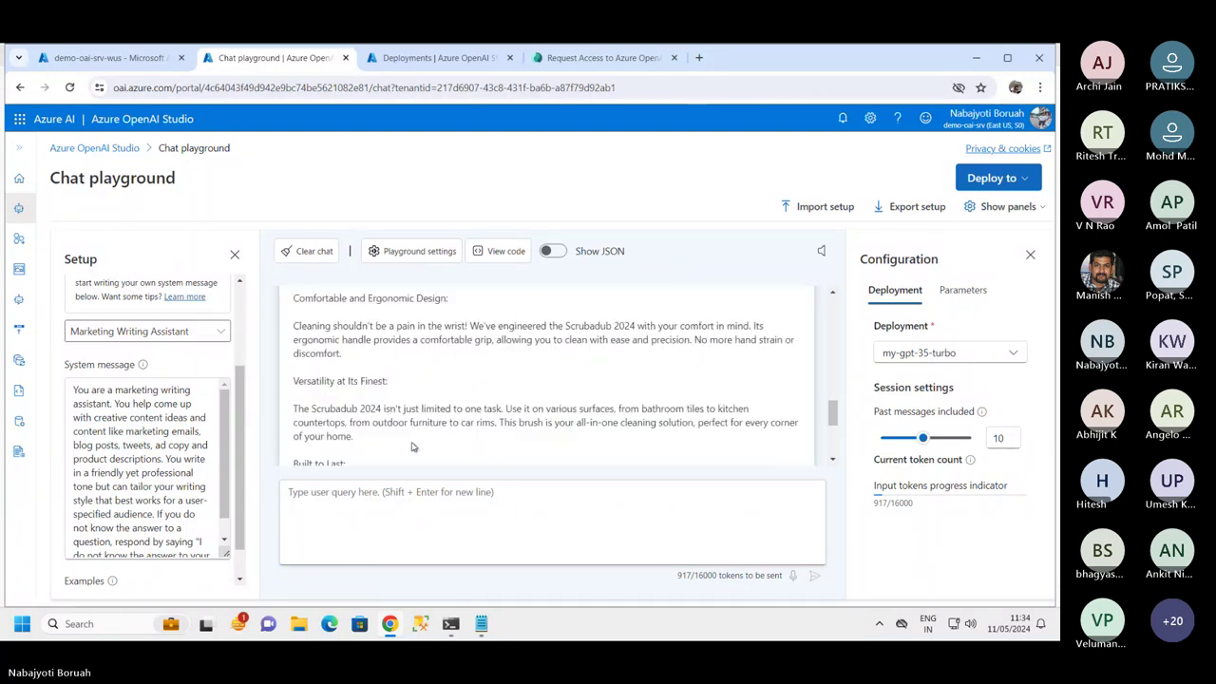
pyautogui.moveTo(297, 380); pyautogui.dragTo(423, 386)
pyautogui.scroll(3, 422, 386)
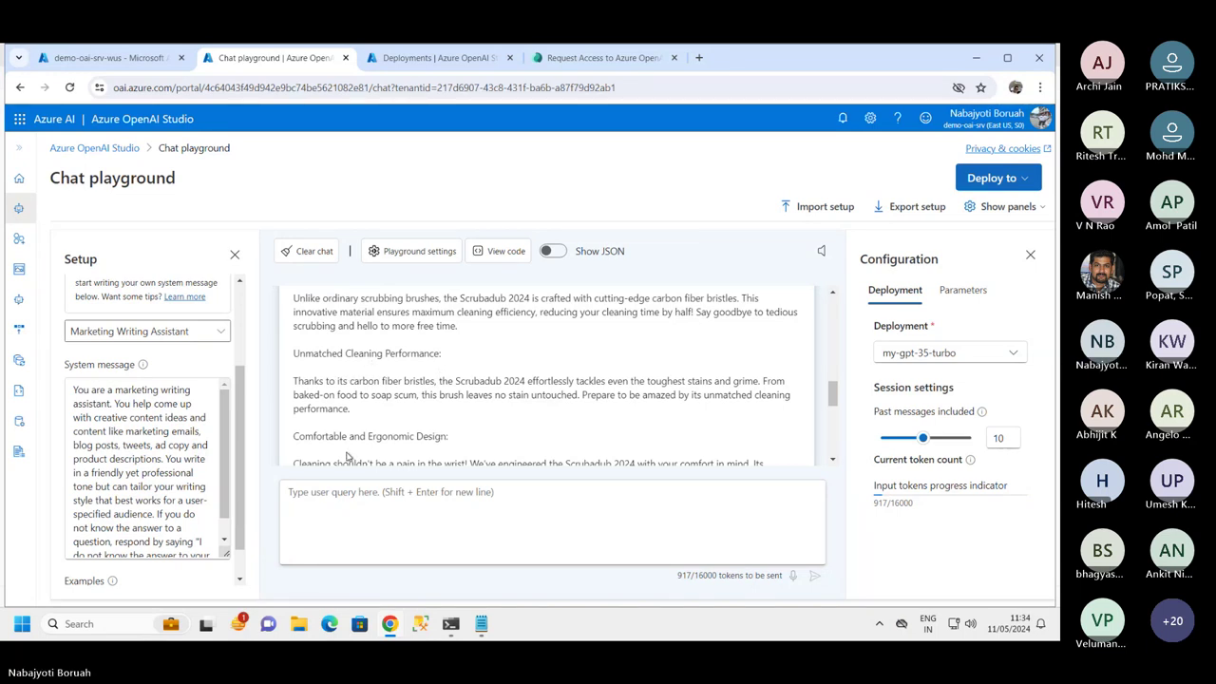
pyautogui.scroll(-2, 453, 400)
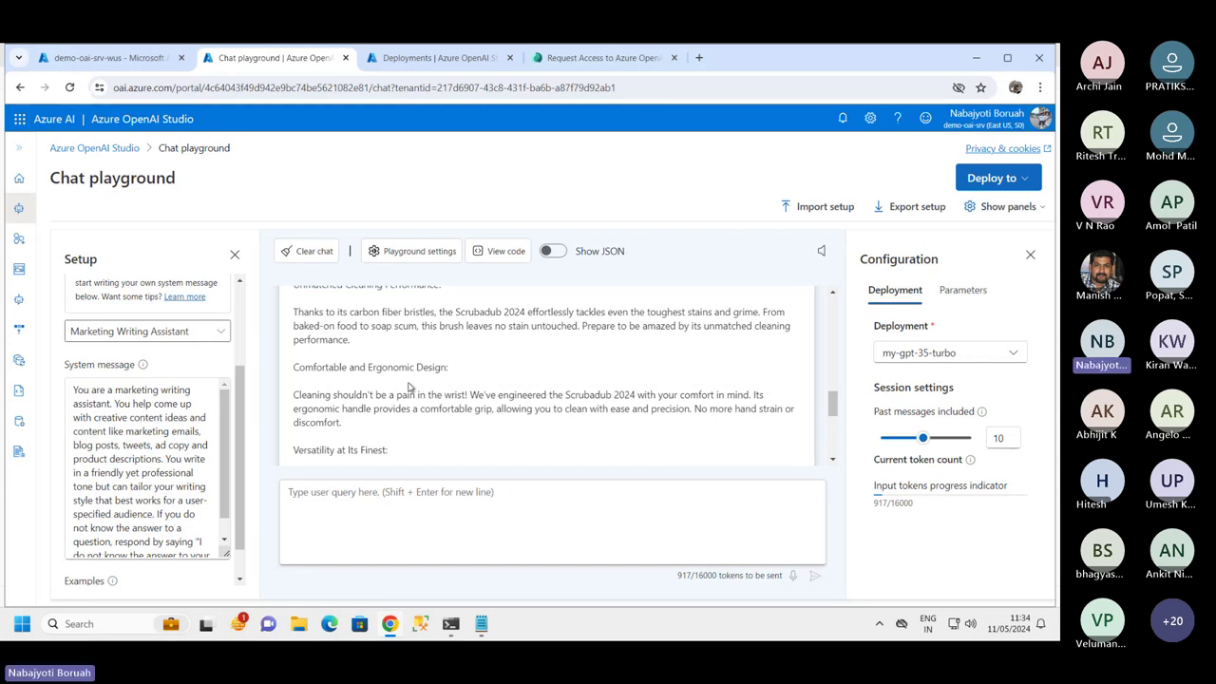
pyautogui.scroll(-3, 446, 384)
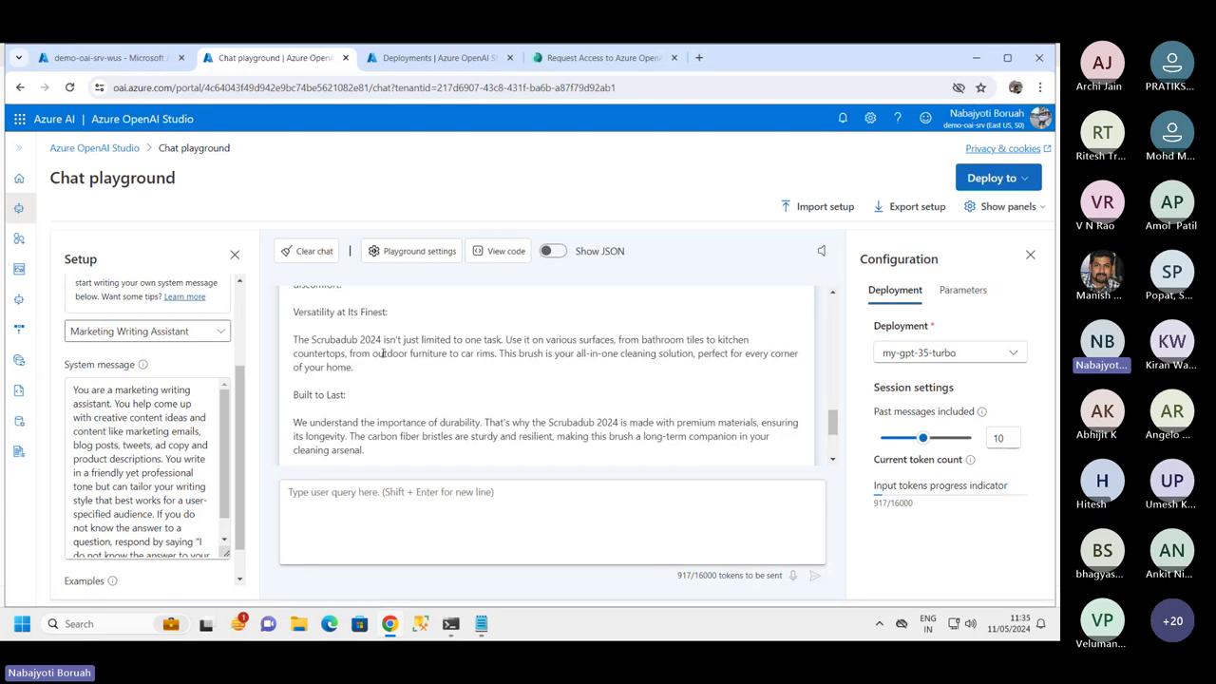
pyautogui.moveTo(302, 399); pyautogui.dragTo(366, 398)
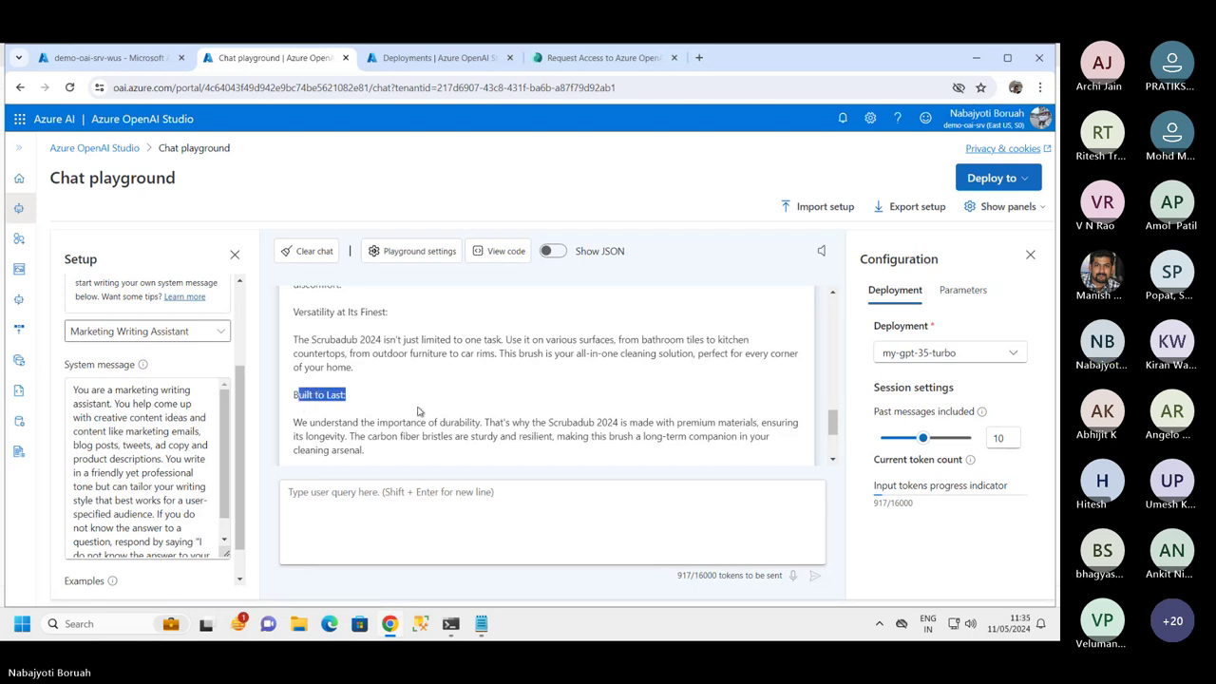
# - Compare the revision prompt and the original advertisement with the revised advertisement, reading through to its last line
pyautogui.scroll(10, 436, 414)
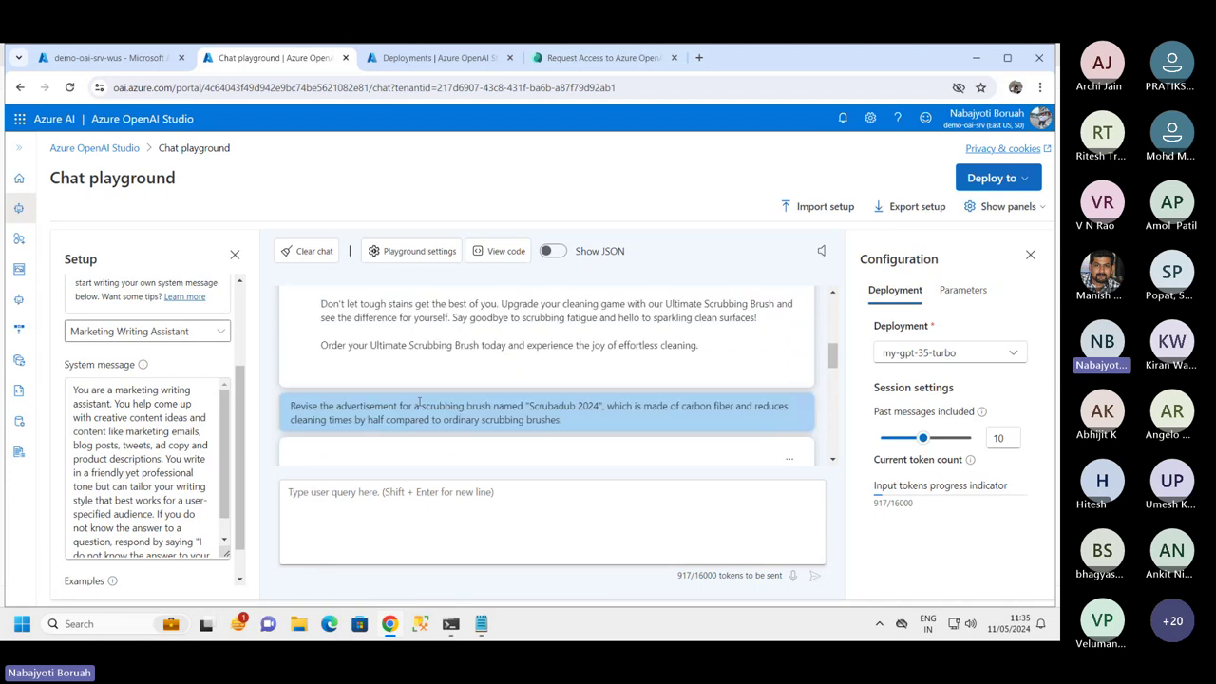
pyautogui.scroll(1, 377, 403)
pyautogui.scroll(-2, 380, 399)
pyautogui.scroll(6, 385, 391)
pyautogui.scroll(-10, 394, 384)
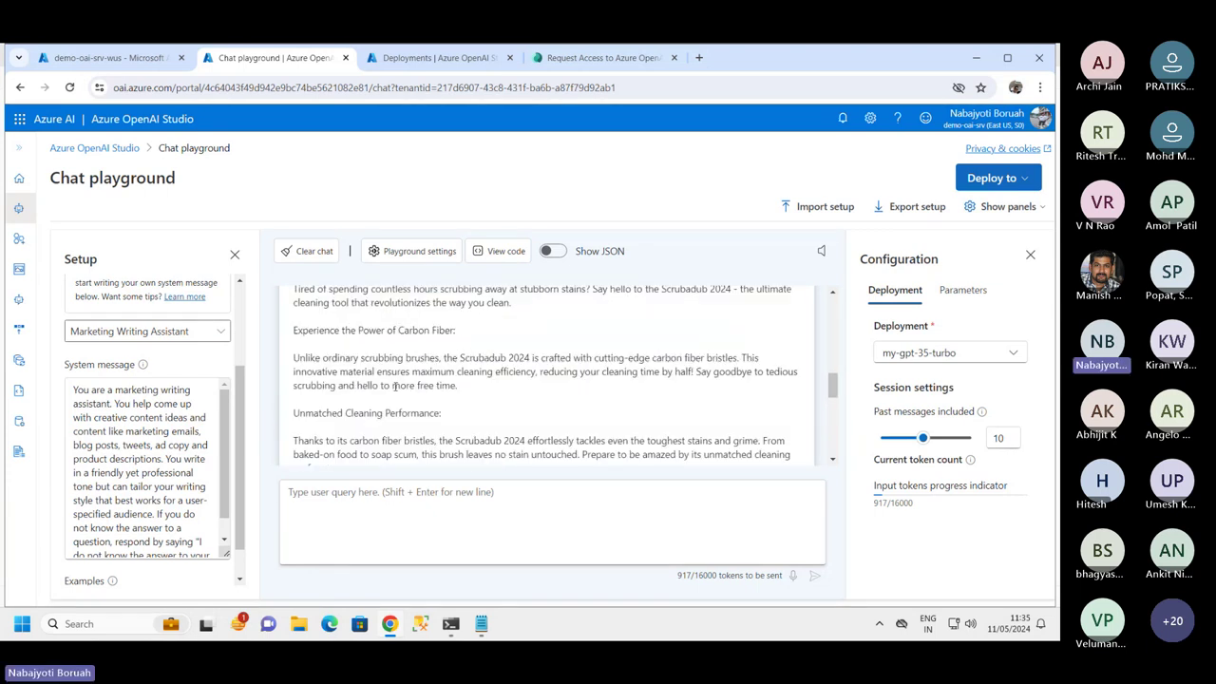
pyautogui.scroll(-3, 397, 409)
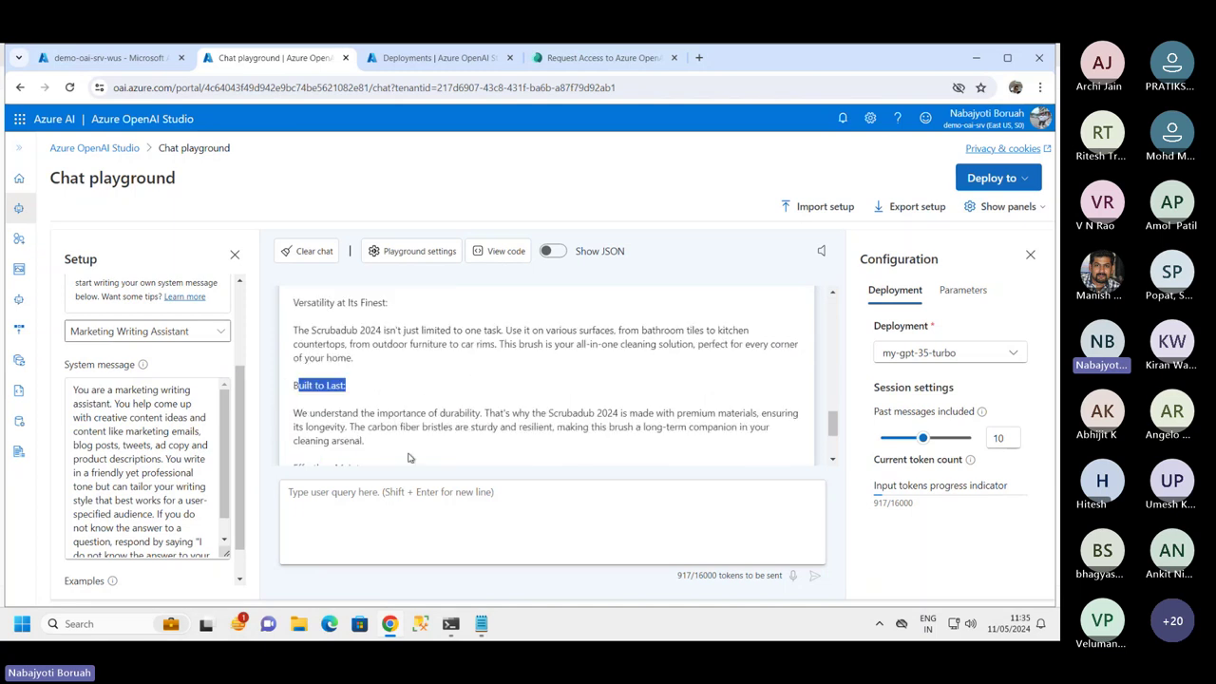
pyautogui.scroll(-3, 408, 460)
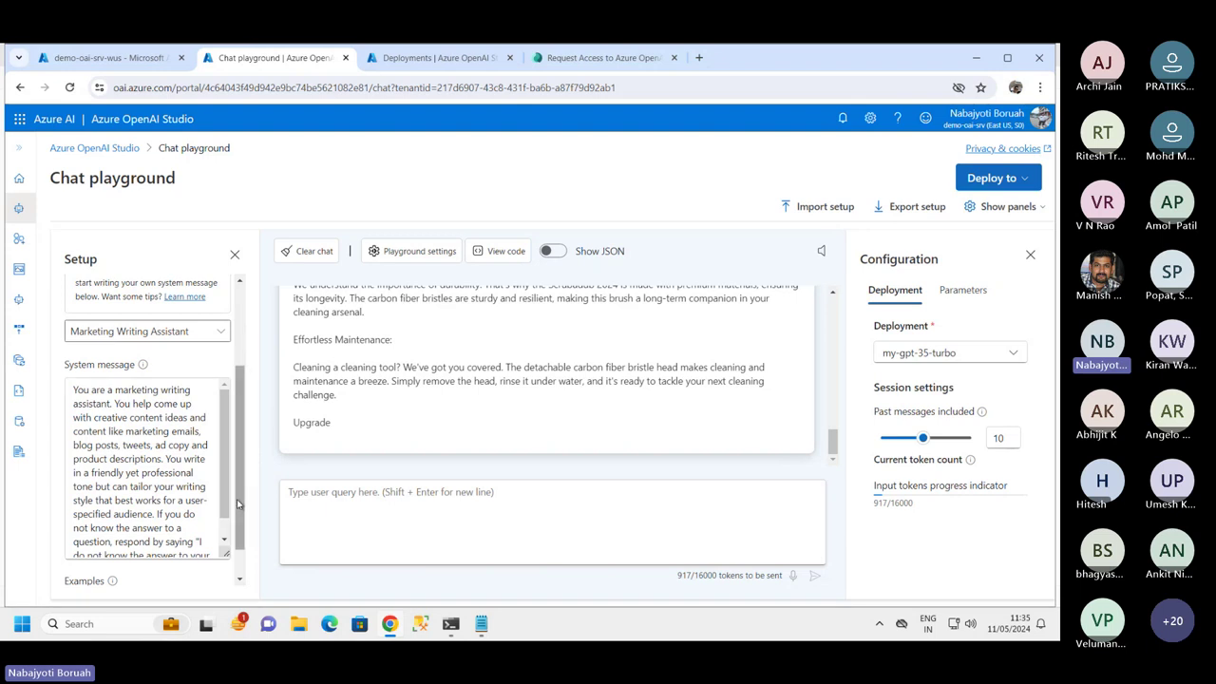
# - Fill the example's User text with "Write an advertisement for the lightweight "Ultramop" mop, which uses patented absorbent materials to clean floors." and enlarge its box
pyautogui.scroll(-1, 236, 498)
pyautogui.click(109, 569)
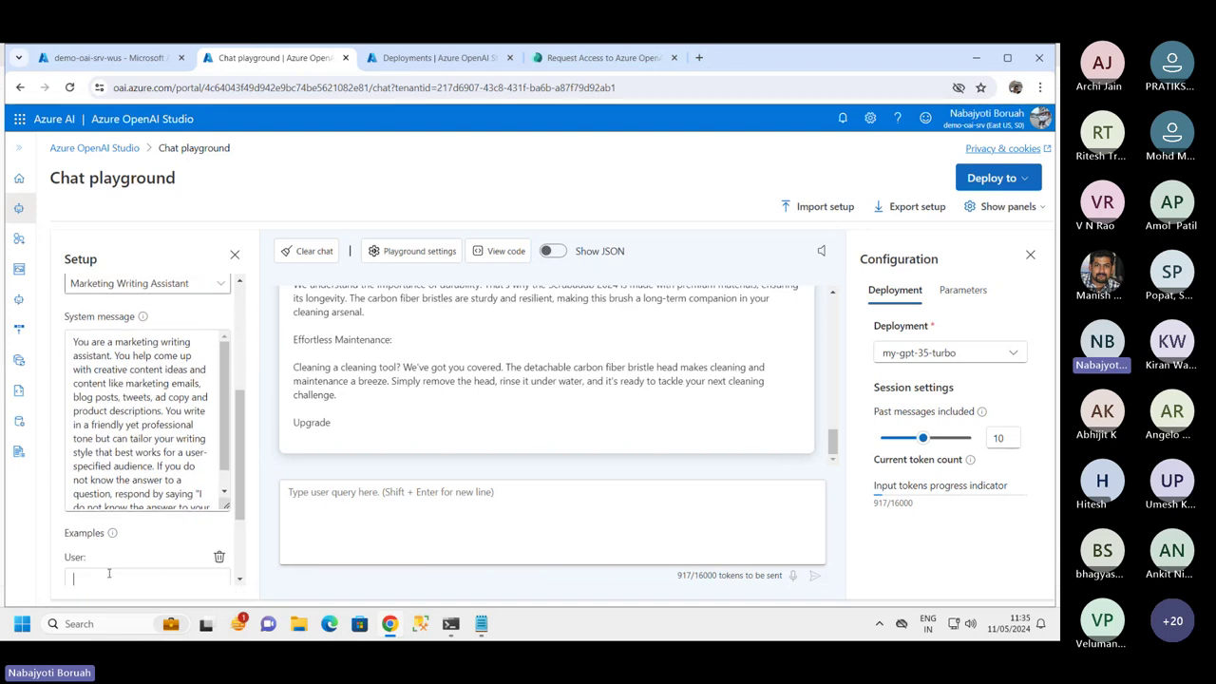
pyautogui.scroll(-2, 244, 574)
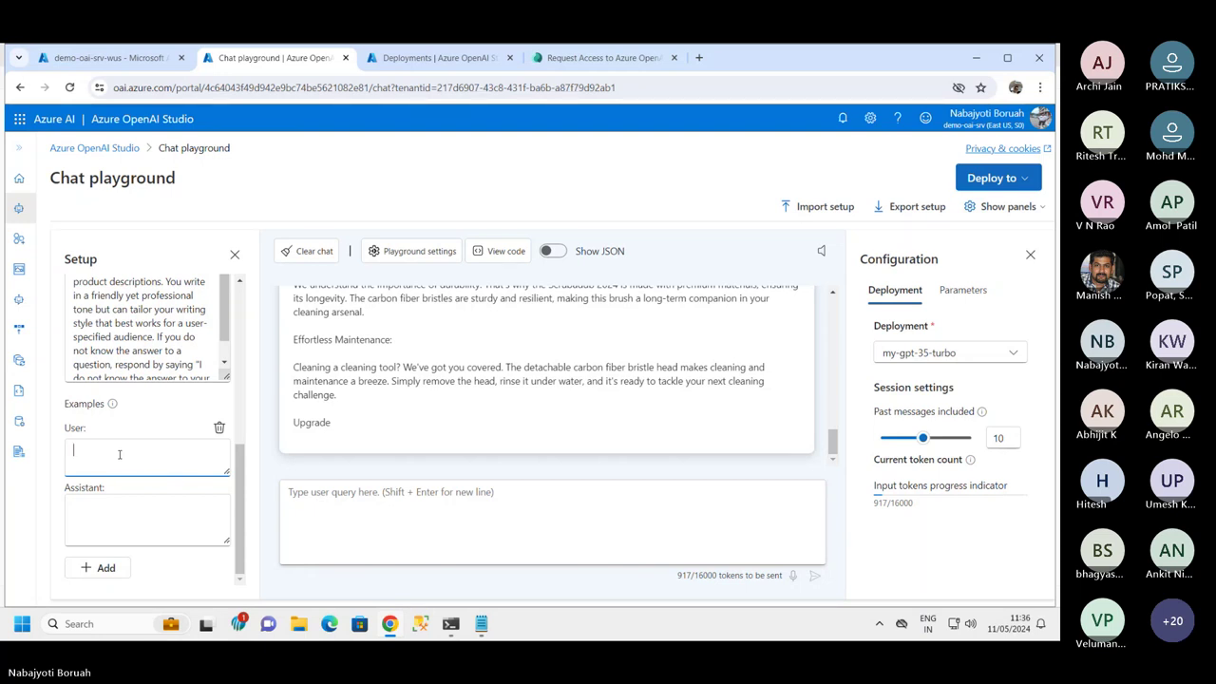
pyautogui.hotkey('ctrl', 'v')
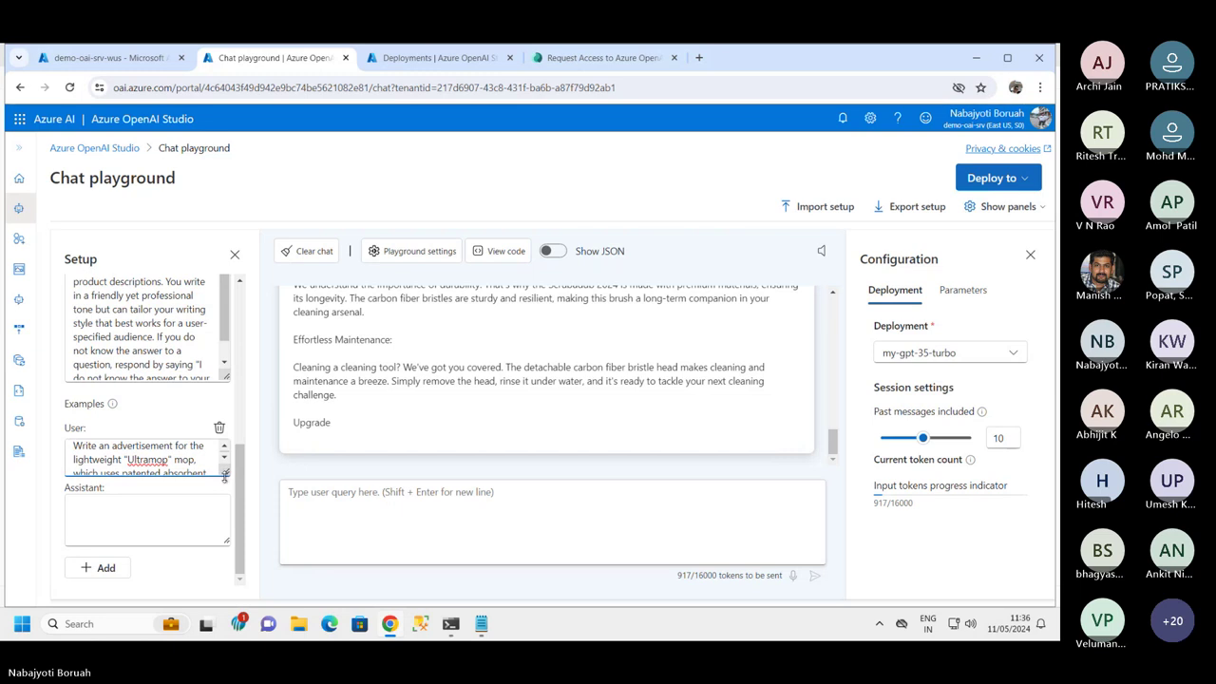
pyautogui.moveTo(226, 471); pyautogui.dragTo(212, 557)
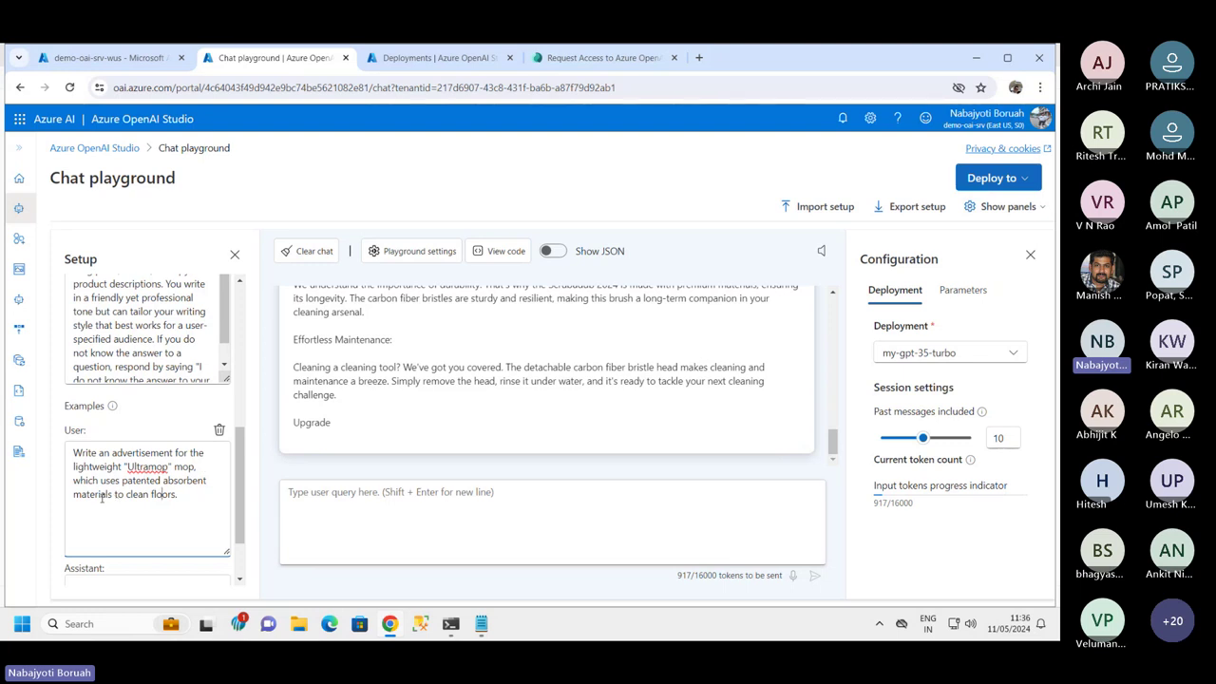
pyautogui.press('BackSpace')
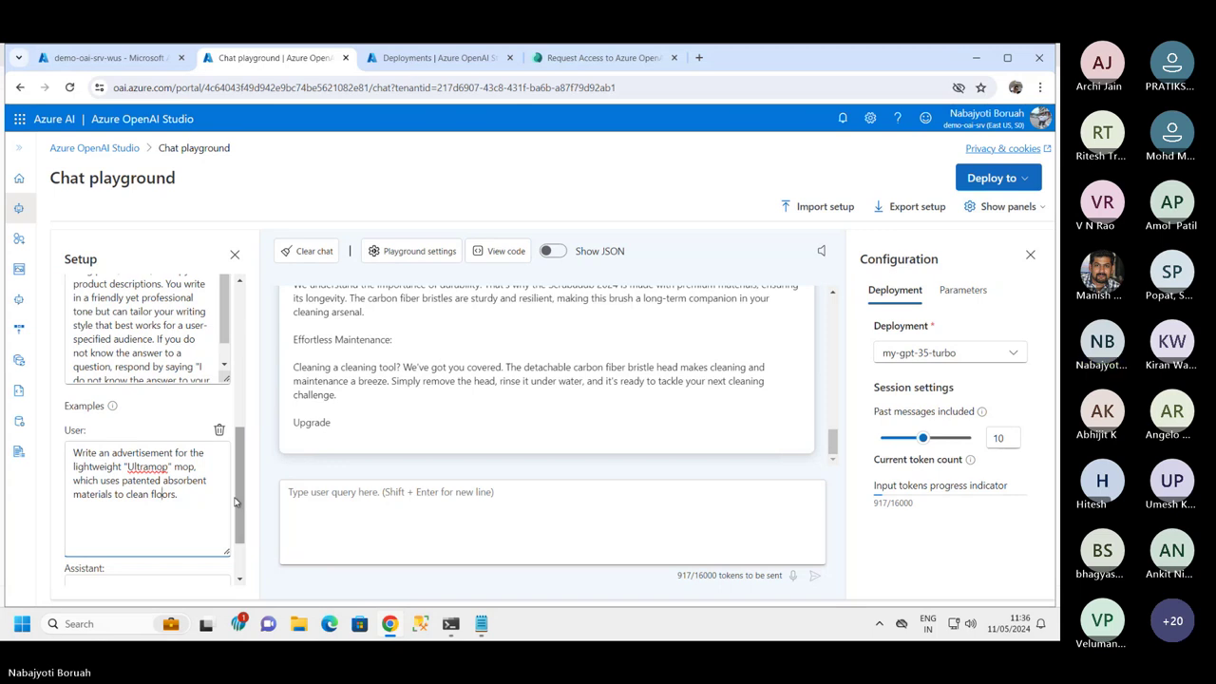
pyautogui.scroll(-2, 238, 500)
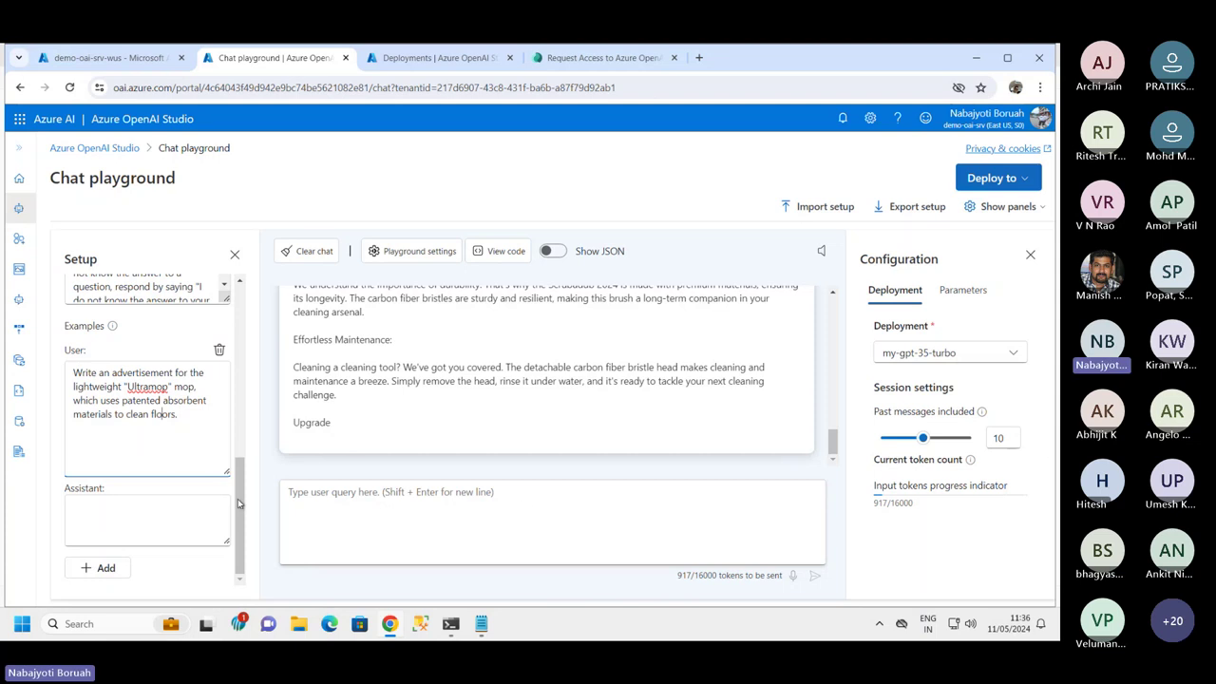
pyautogui.click(90, 502)
pyautogui.hotkey('ctrl', 'v')
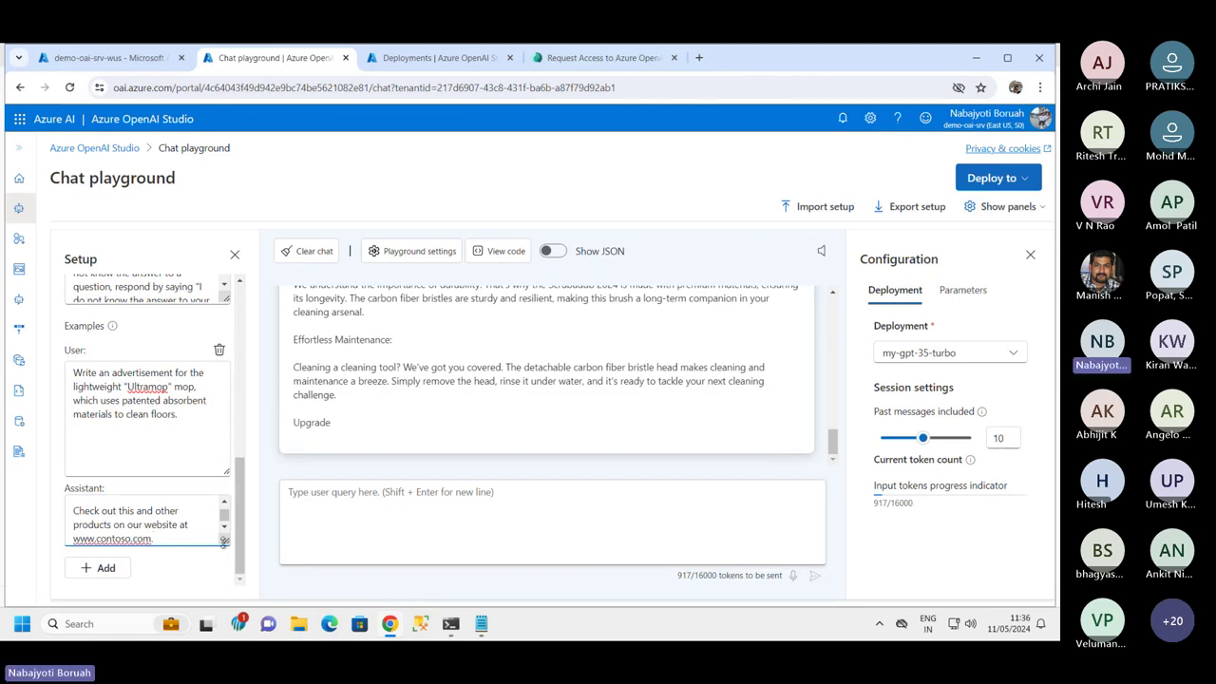
pyautogui.moveTo(226, 539); pyautogui.dragTo(219, 601)
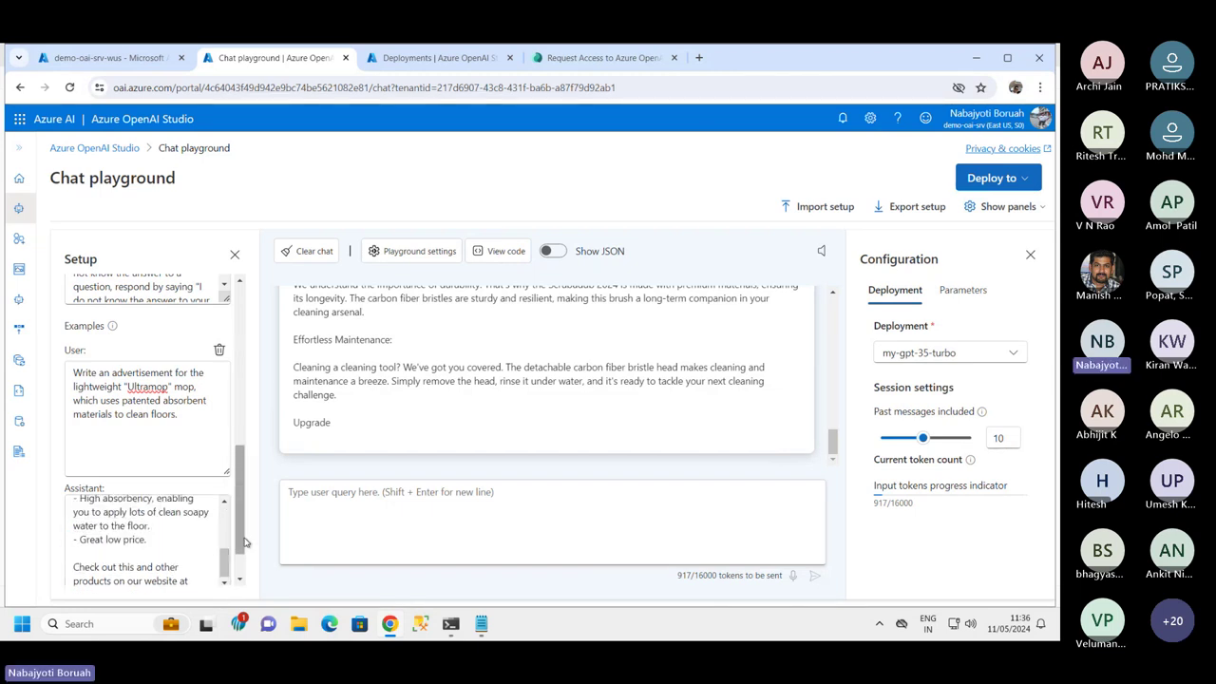
pyautogui.scroll(-1, 237, 554)
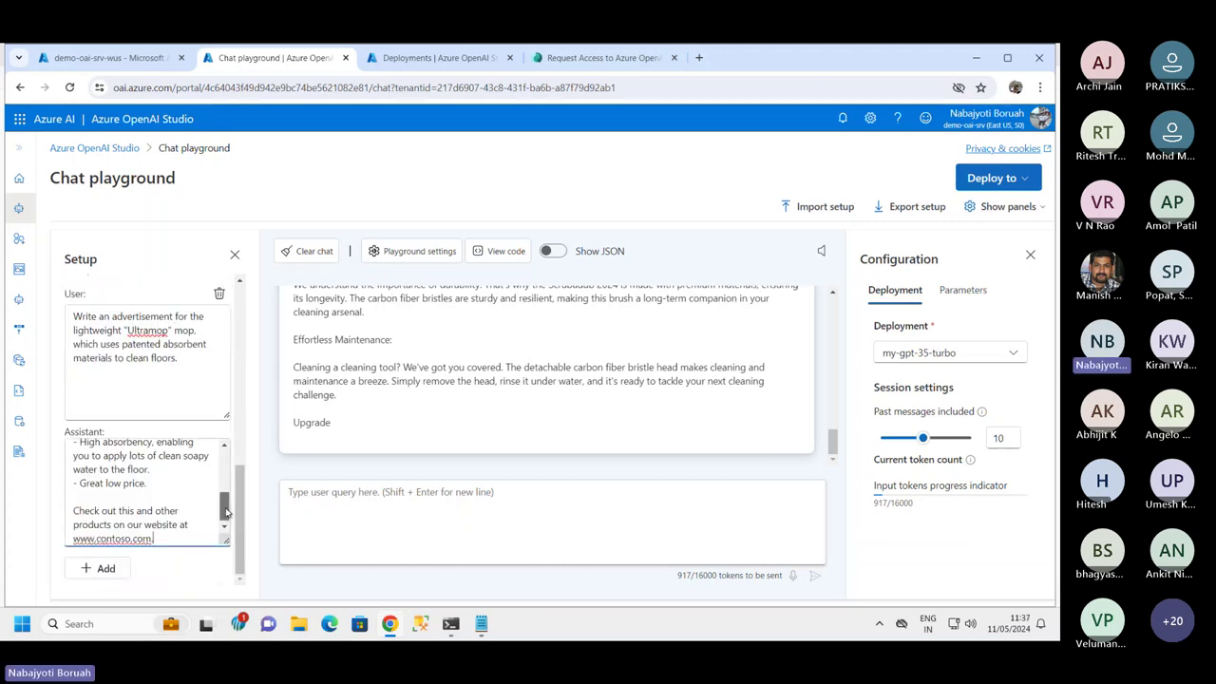
# - Read the example Assistant reply from start to end, highlighting its opening line, the feature bullets and the website reference
pyautogui.scroll(3, 125, 461)
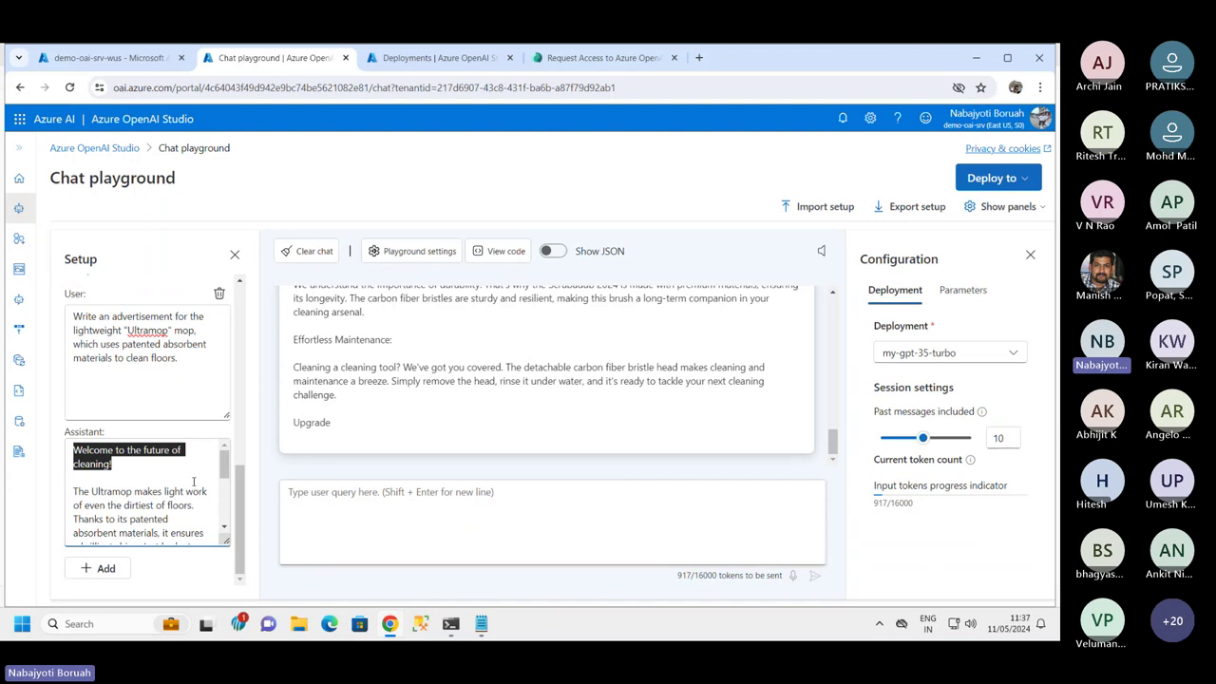
pyautogui.moveTo(224, 467); pyautogui.dragTo(224, 479)
pyautogui.moveTo(99, 465); pyautogui.dragTo(169, 488)
pyautogui.click(134, 498)
pyautogui.scroll(-2, 134, 498)
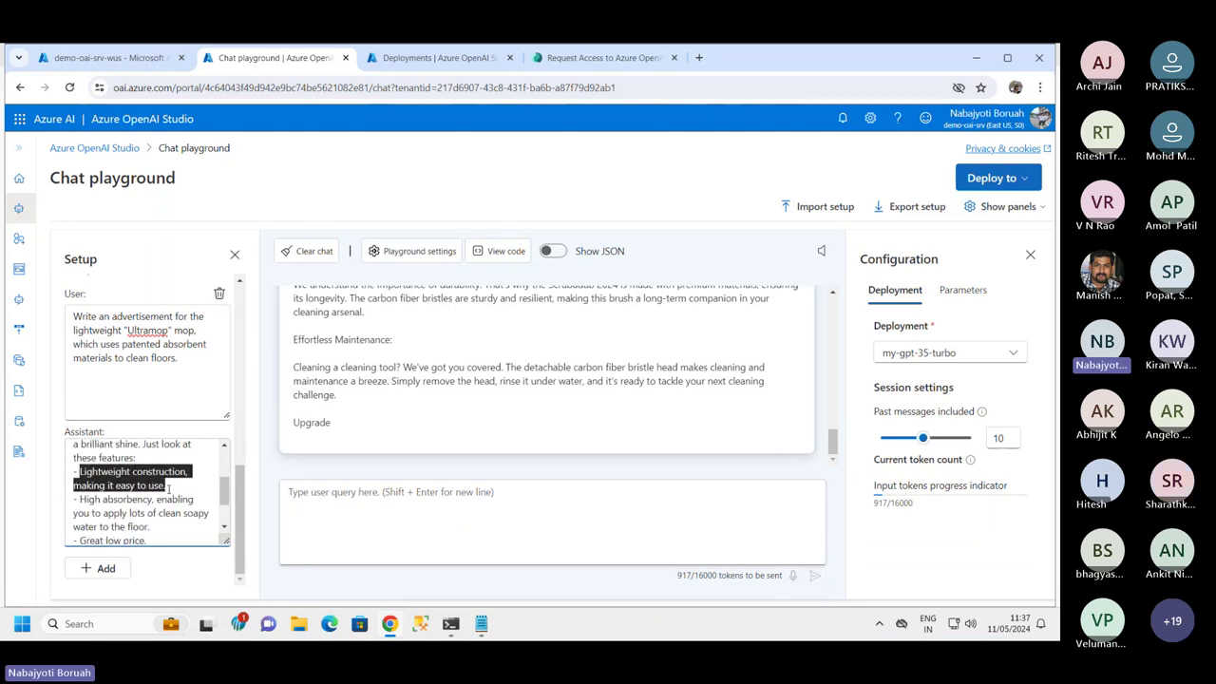
pyautogui.moveTo(82, 498); pyautogui.dragTo(159, 512)
pyautogui.scroll(-1, 155, 522)
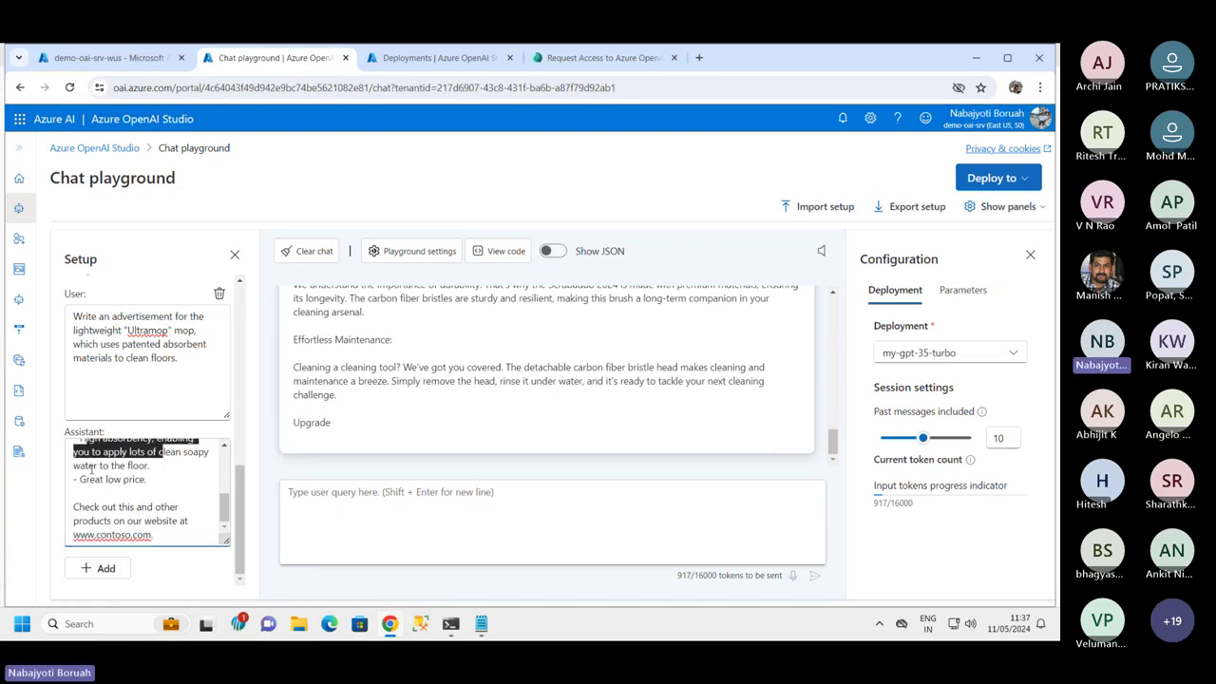
pyautogui.moveTo(78, 479); pyautogui.dragTo(146, 479)
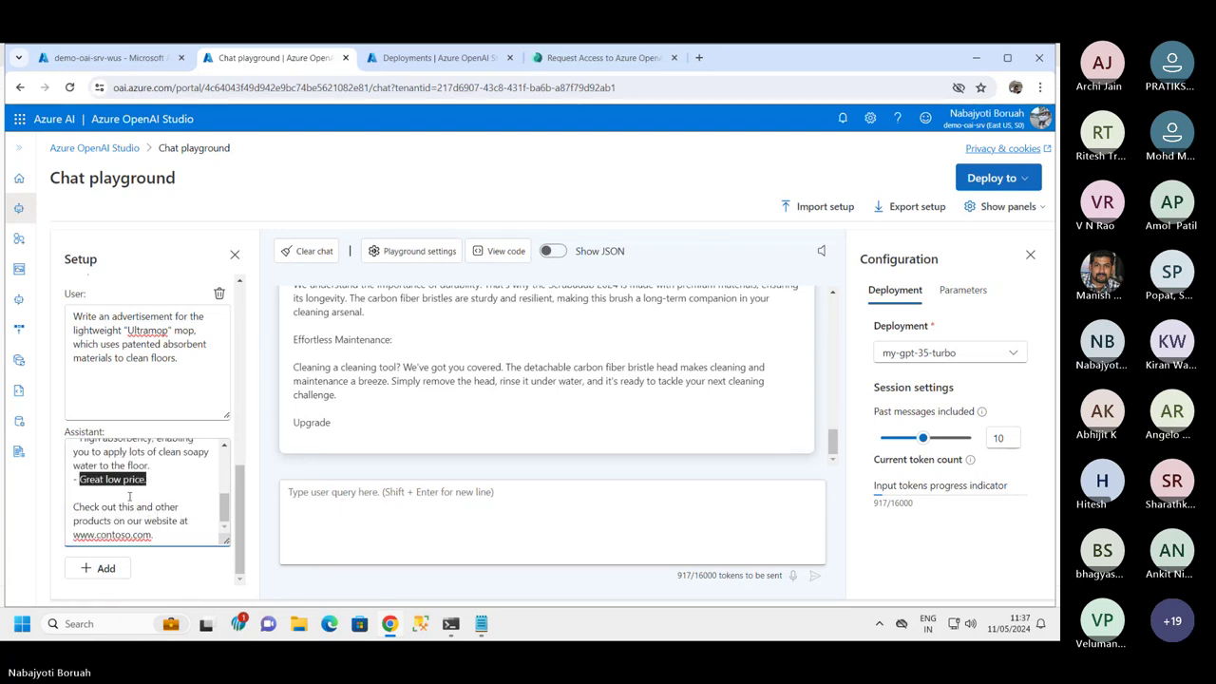
pyautogui.moveTo(154, 534); pyautogui.dragTo(178, 514)
pyautogui.click(93, 491)
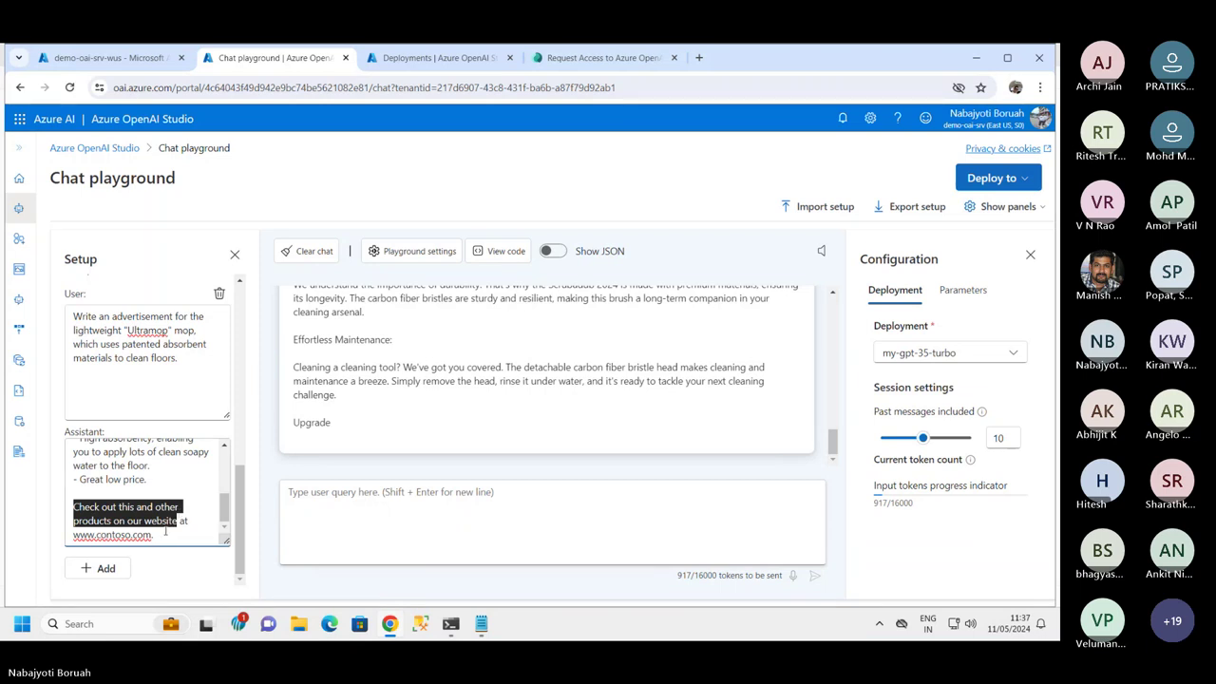
pyautogui.click(128, 510)
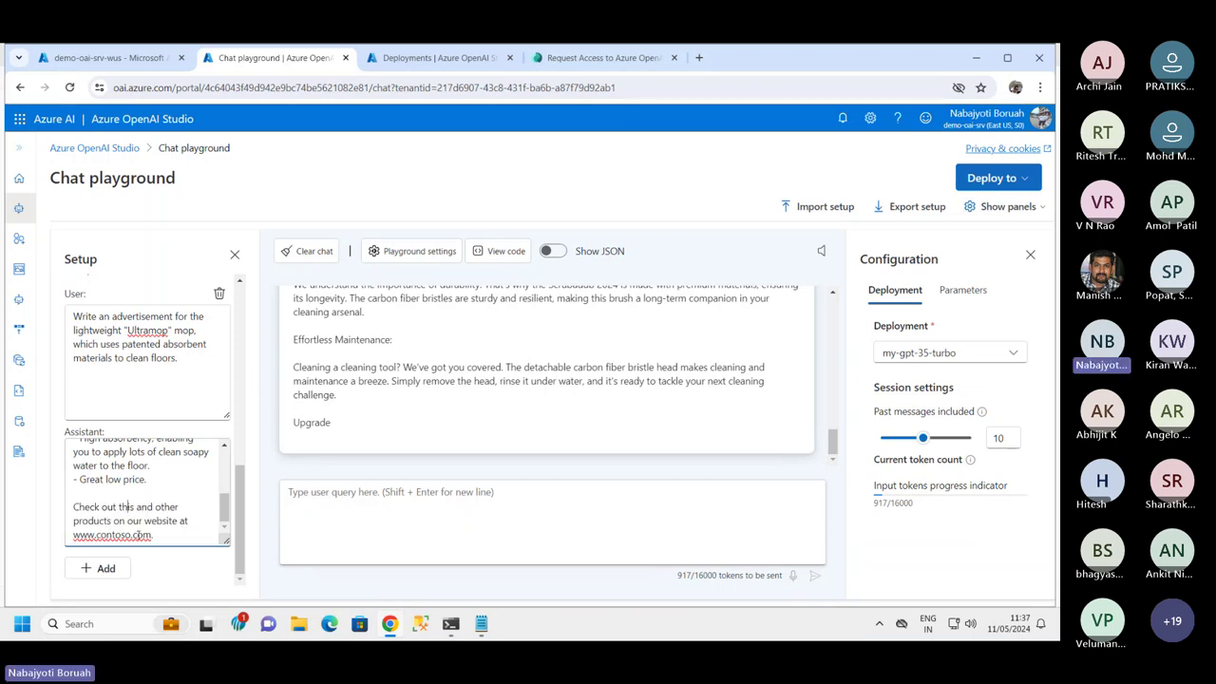
pyautogui.moveTo(144, 534); pyautogui.dragTo(80, 537)
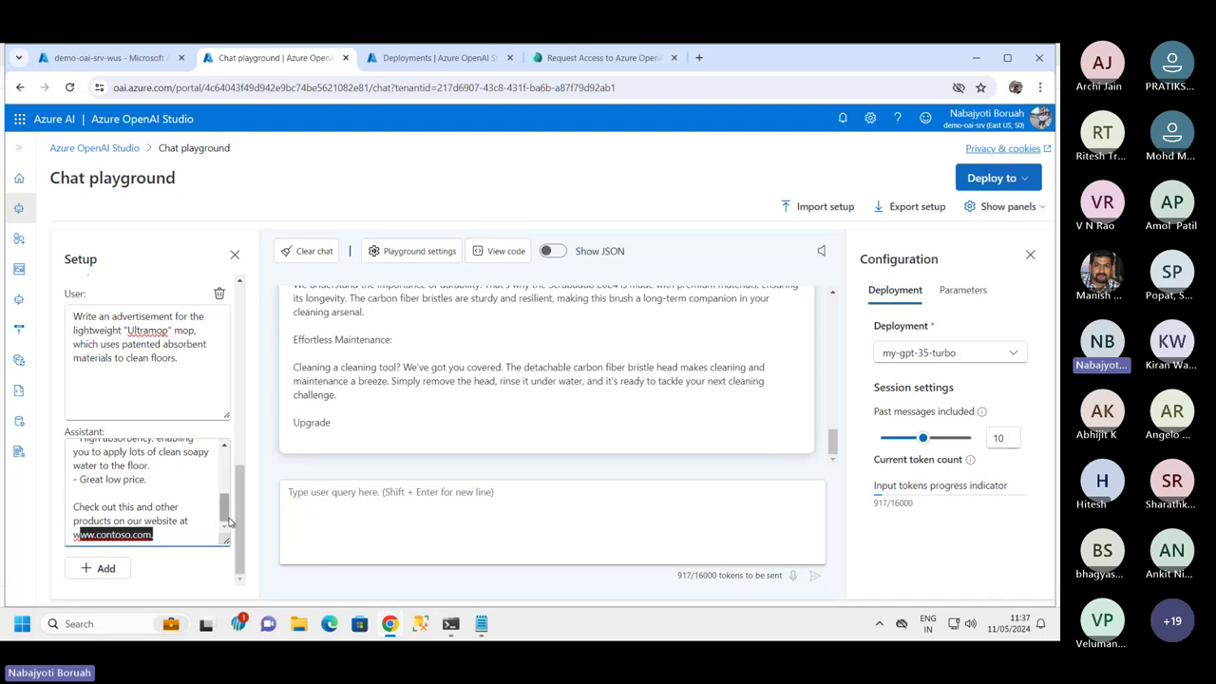
# - Apply the changes made to the prompt setup, and recheck the Ultramop example's User and Assistant texts
pyautogui.scroll(1, 224, 508)
pyautogui.moveTo(224, 508)
pyautogui.mouseDown()
pyautogui.moveTo(226, 456)
pyautogui.moveTo(224, 513)
pyautogui.mouseUp()
pyautogui.moveTo(241, 466); pyautogui.dragTo(243, 280)
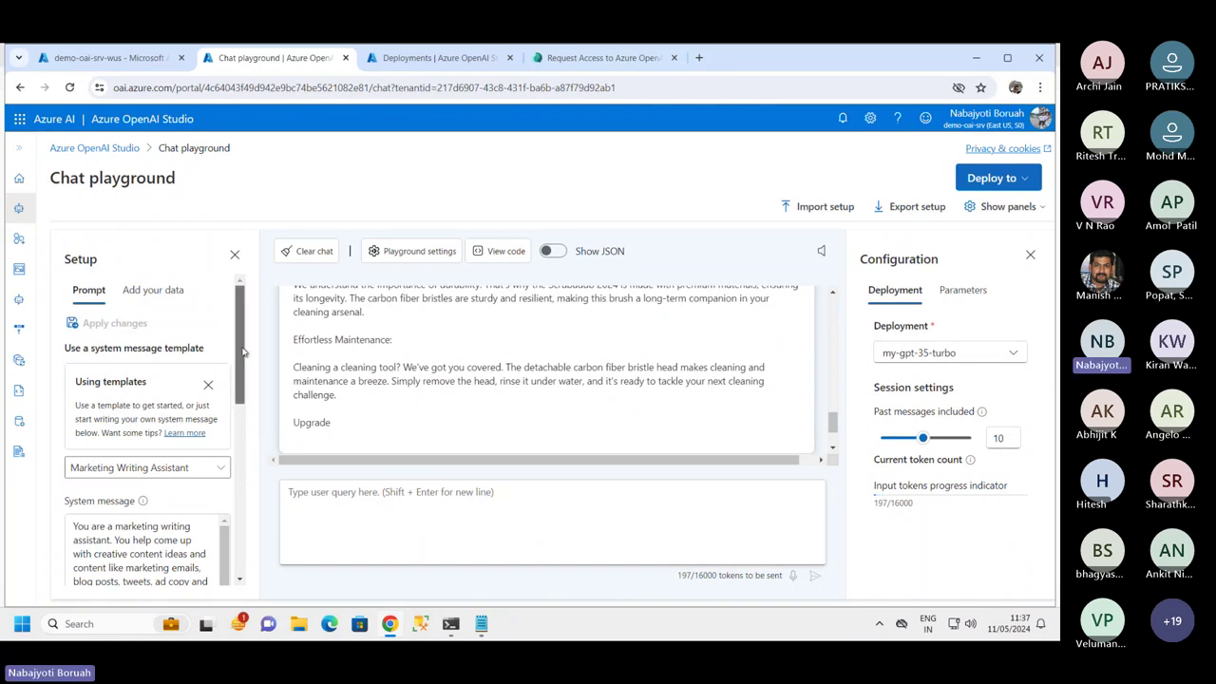
pyautogui.scroll(-5, 243, 424)
pyautogui.scroll(-2, 243, 556)
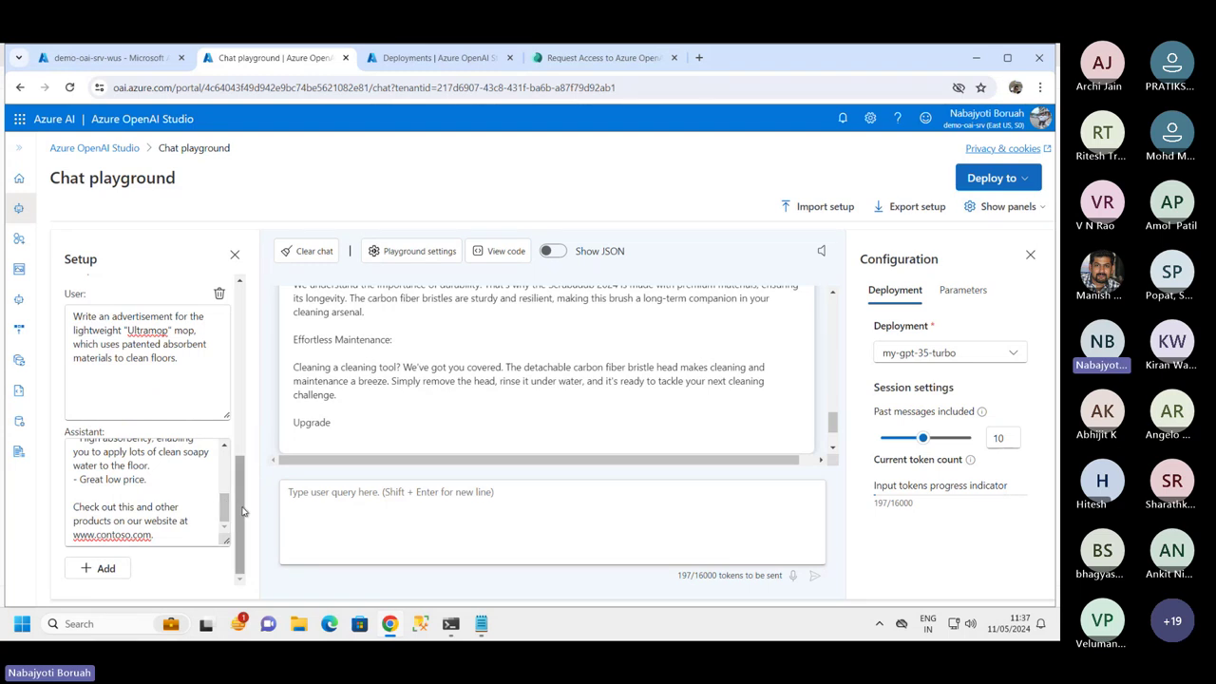
# - Review the Marketing Writing Assistant template's system message together with the Ultramop example's User and Assistant texts in the setup
pyautogui.scroll(4, 237, 465)
pyautogui.scroll(-3, 253, 442)
pyautogui.scroll(2, 251, 522)
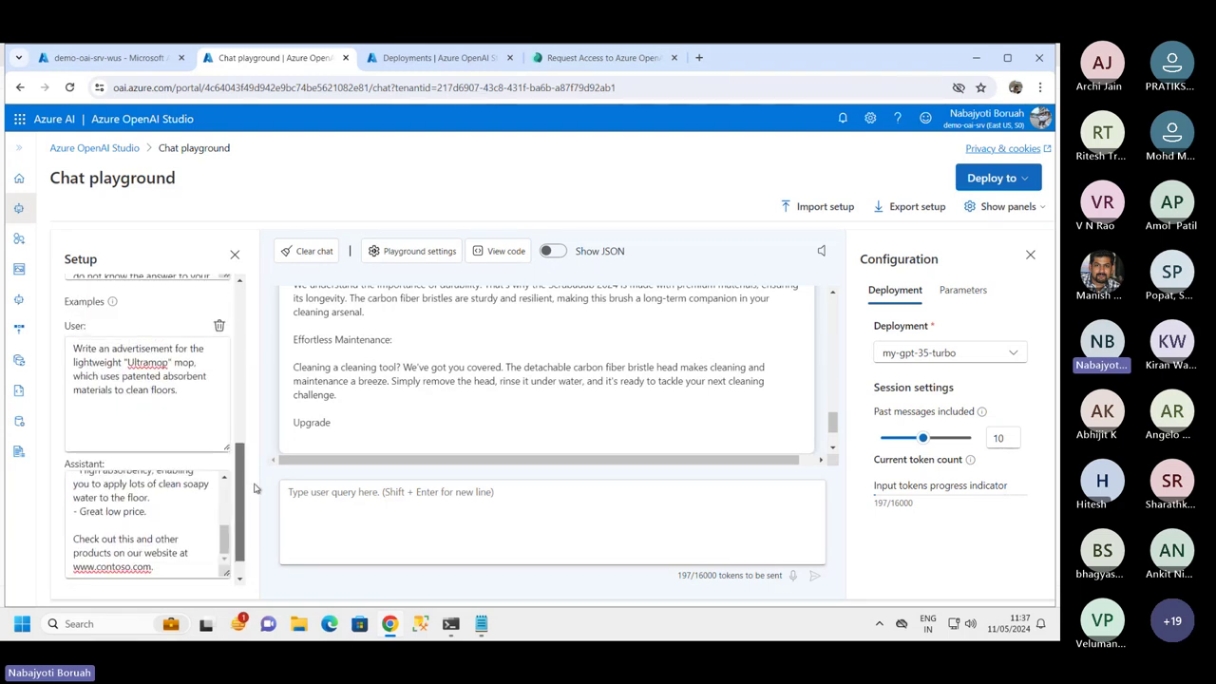
pyautogui.scroll(1, 253, 471)
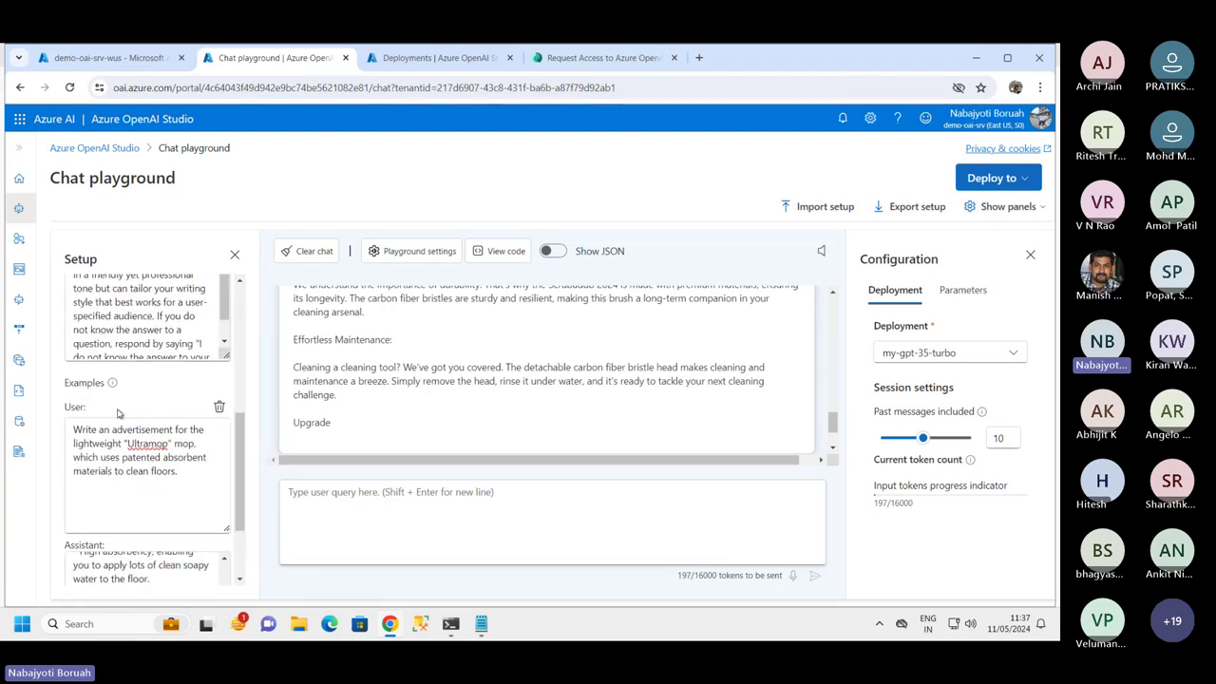
pyautogui.scroll(-2, 242, 570)
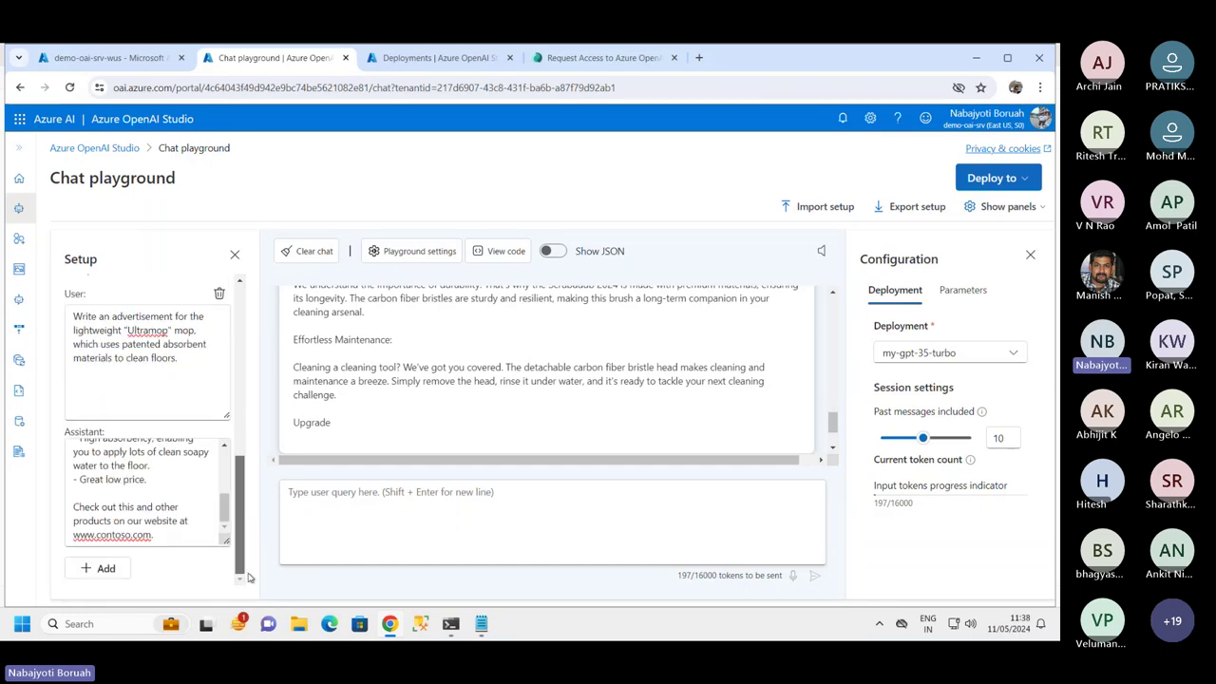
pyautogui.scroll(2, 248, 506)
pyautogui.scroll(1, 248, 507)
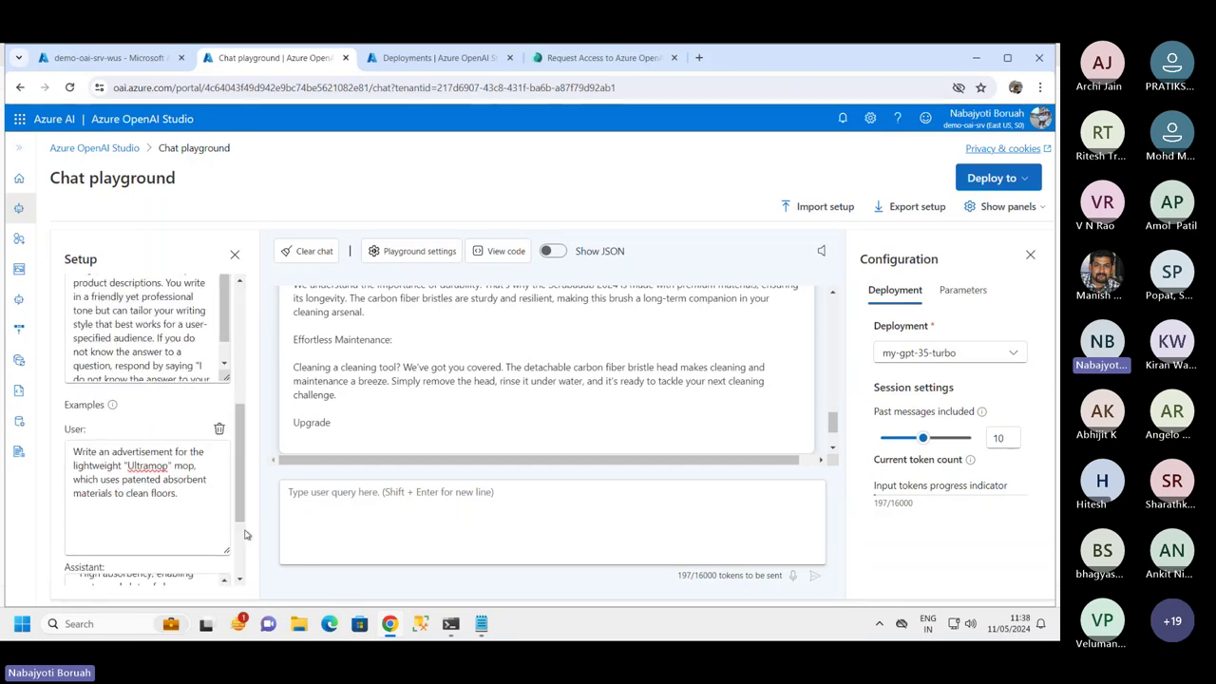
pyautogui.moveTo(243, 496); pyautogui.dragTo(171, 418)
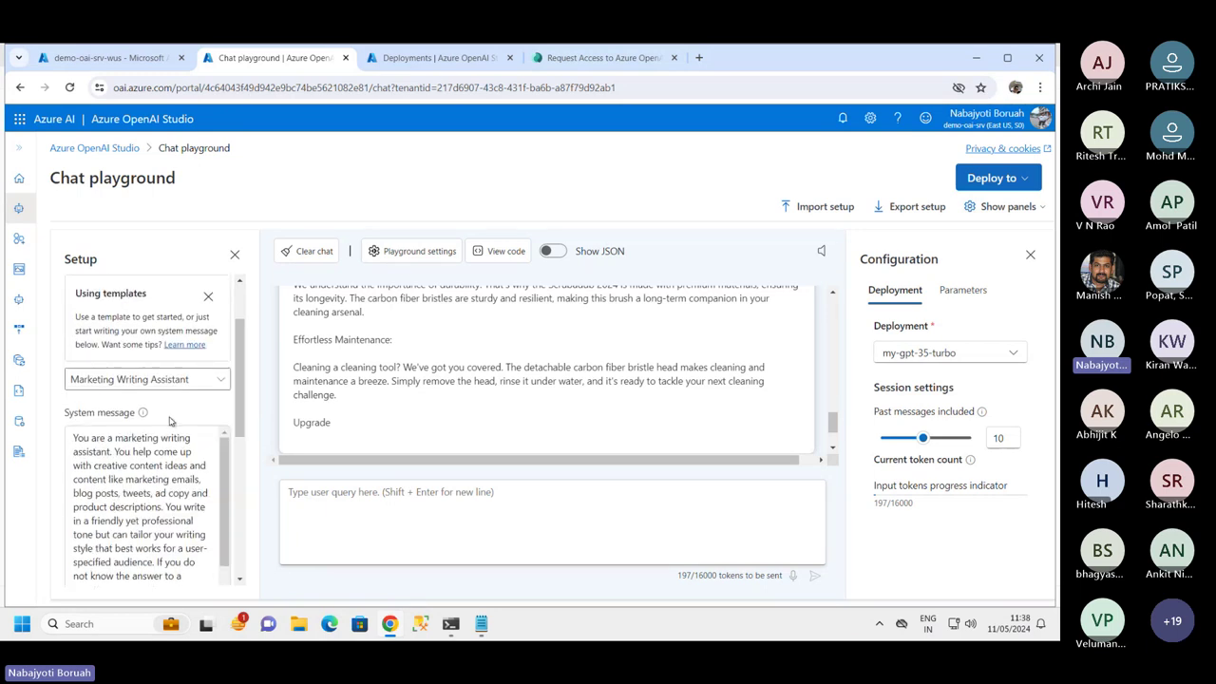
pyautogui.moveTo(244, 444); pyautogui.dragTo(269, 584)
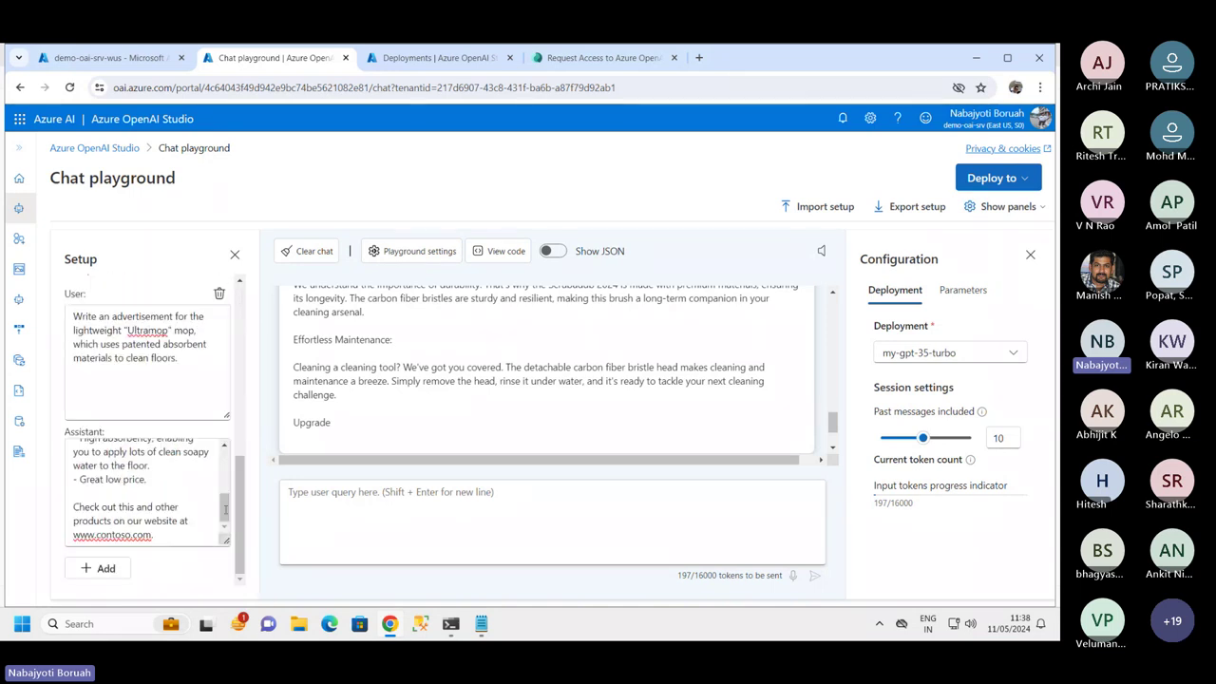
# - Draft the chat query "Create an advertisement for the Scrubadub 2000 - a new scrubbing brush made of carbon fiber that reduces cleaning time by half."
pyautogui.scroll(5, 224, 513)
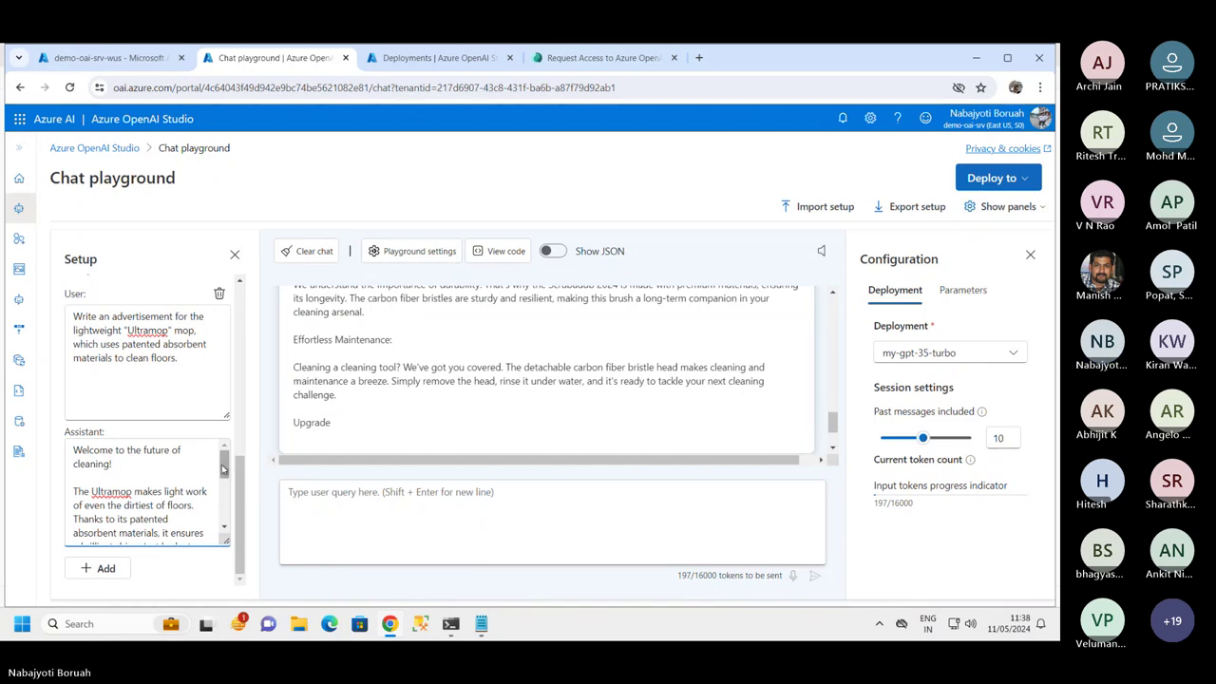
pyautogui.moveTo(112, 465); pyautogui.dragTo(63, 450)
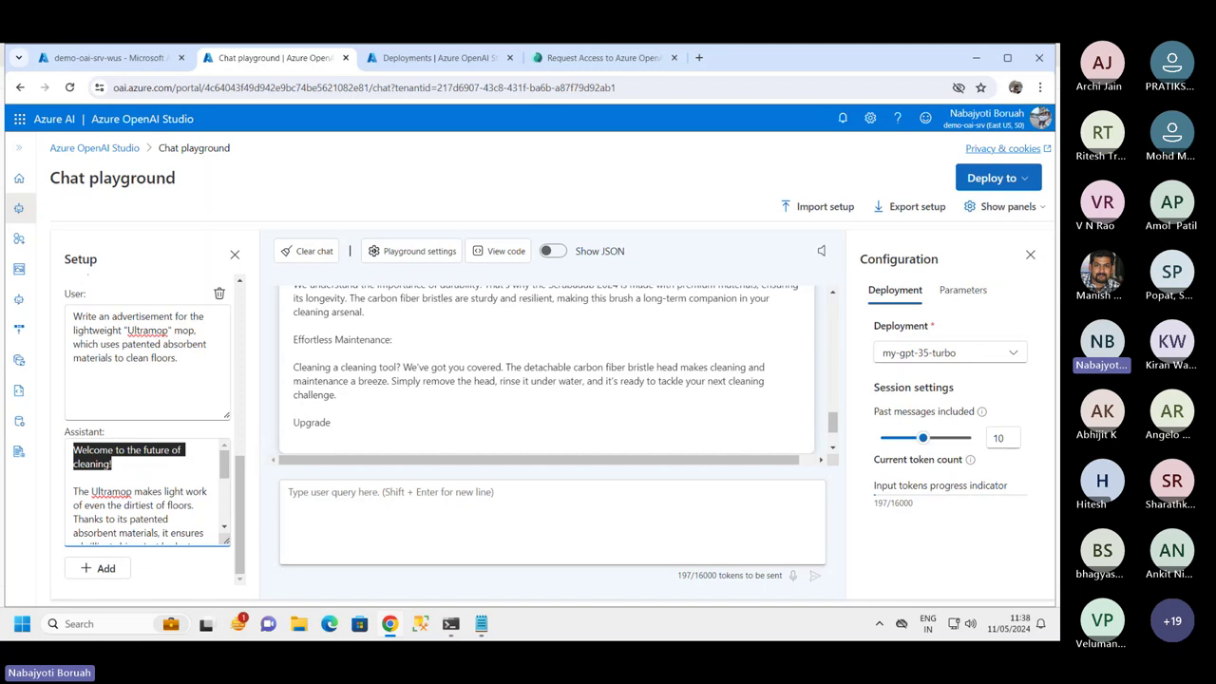
pyautogui.click(380, 498)
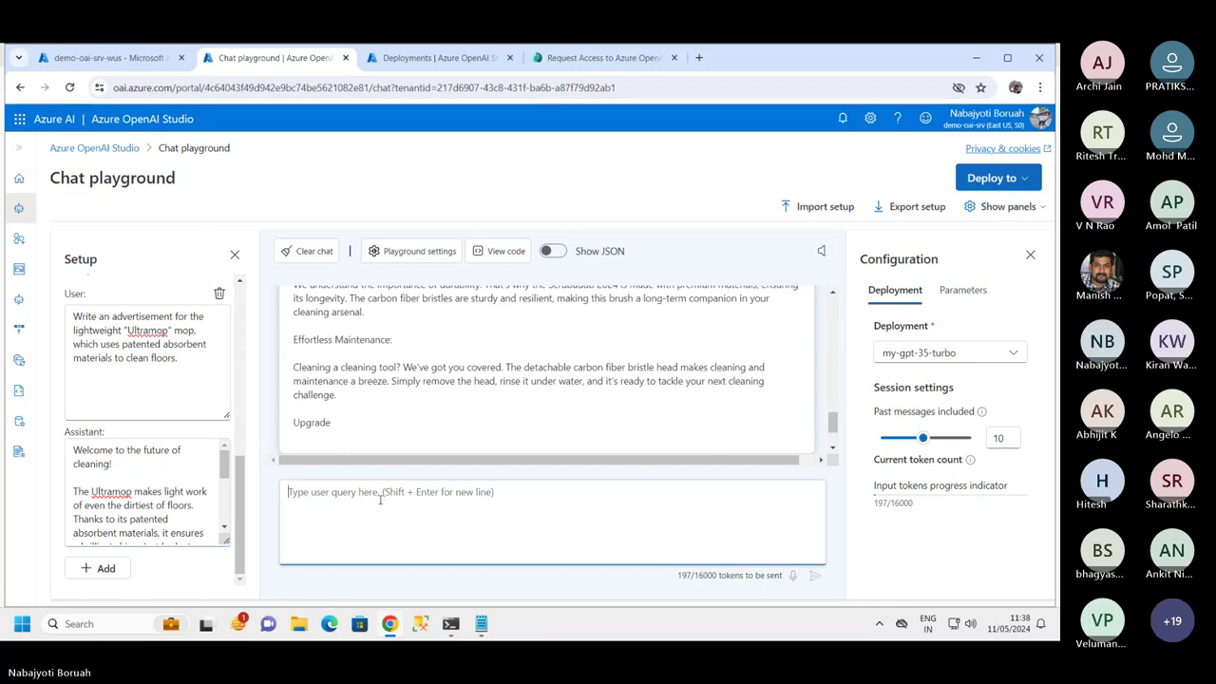
pyautogui.write('Create an advertisement for the Scrubadub 2000 - a new scrubbing brush made of carbon fiber that reduces cleaning time by half')
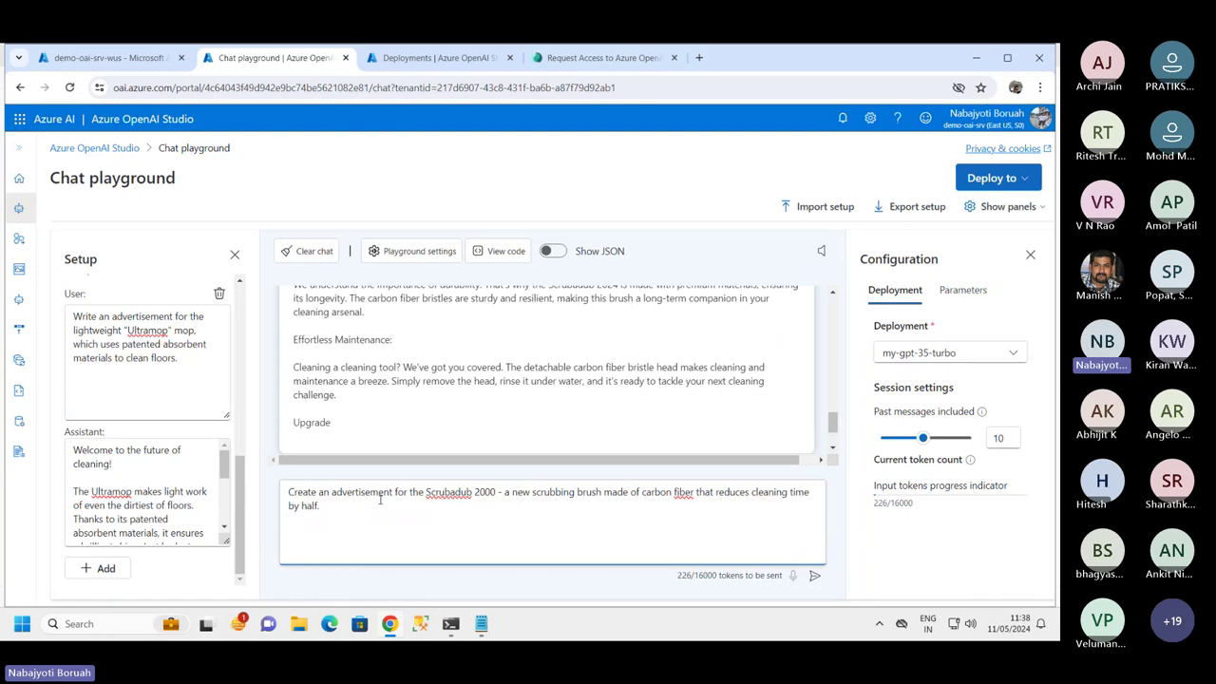
pyautogui.write('.')
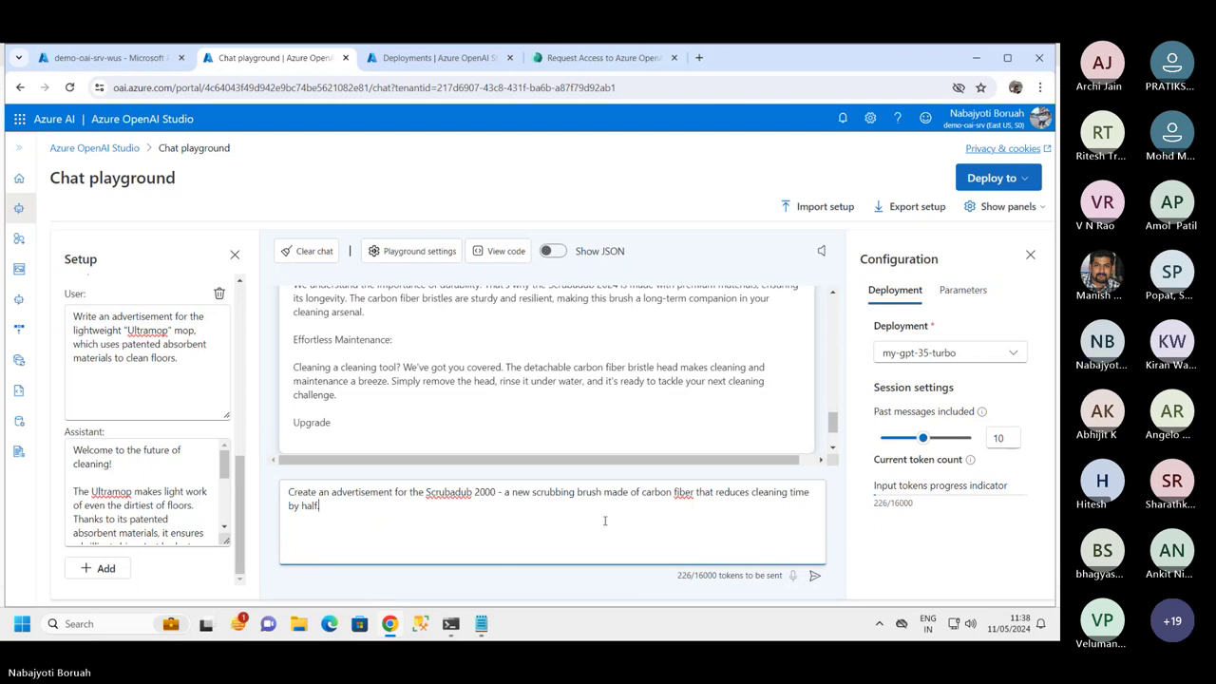
# - Review the earlier "Scrubadub 2024" revision prompt in the chat history and compare it with the drafted query
pyautogui.scroll(5, 556, 377)
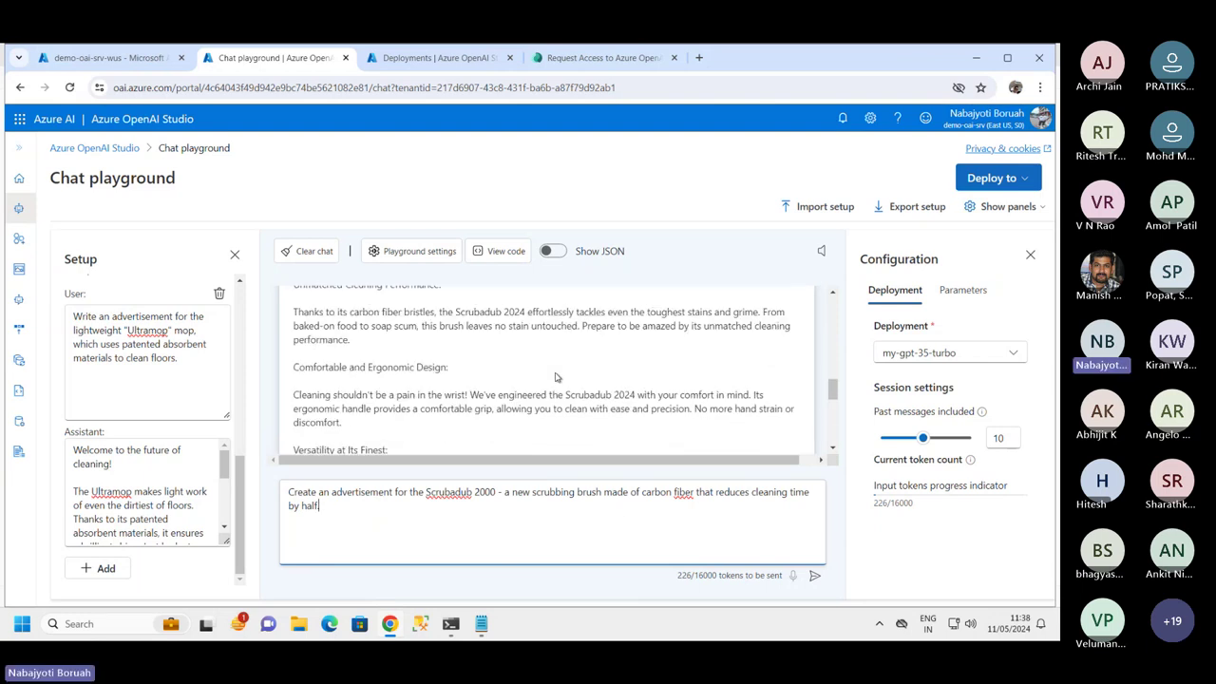
pyautogui.scroll(3, 555, 377)
pyautogui.scroll(-1, 556, 377)
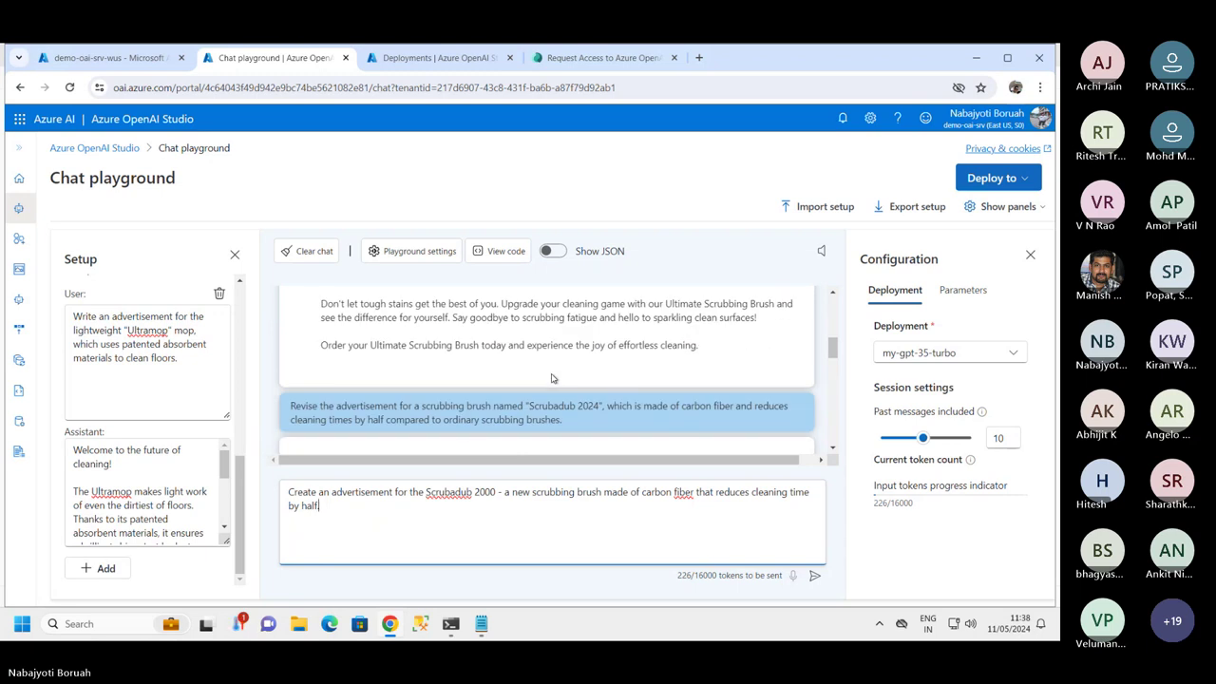
pyautogui.moveTo(548, 405); pyautogui.dragTo(629, 407)
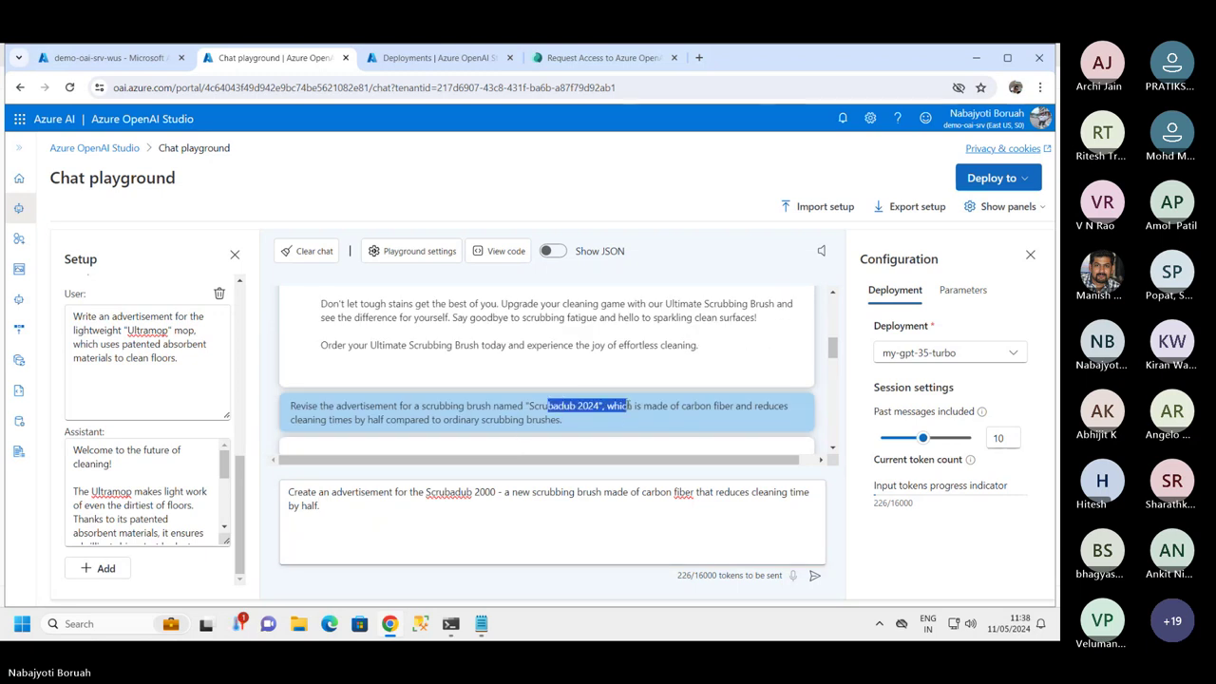
pyautogui.click(495, 492)
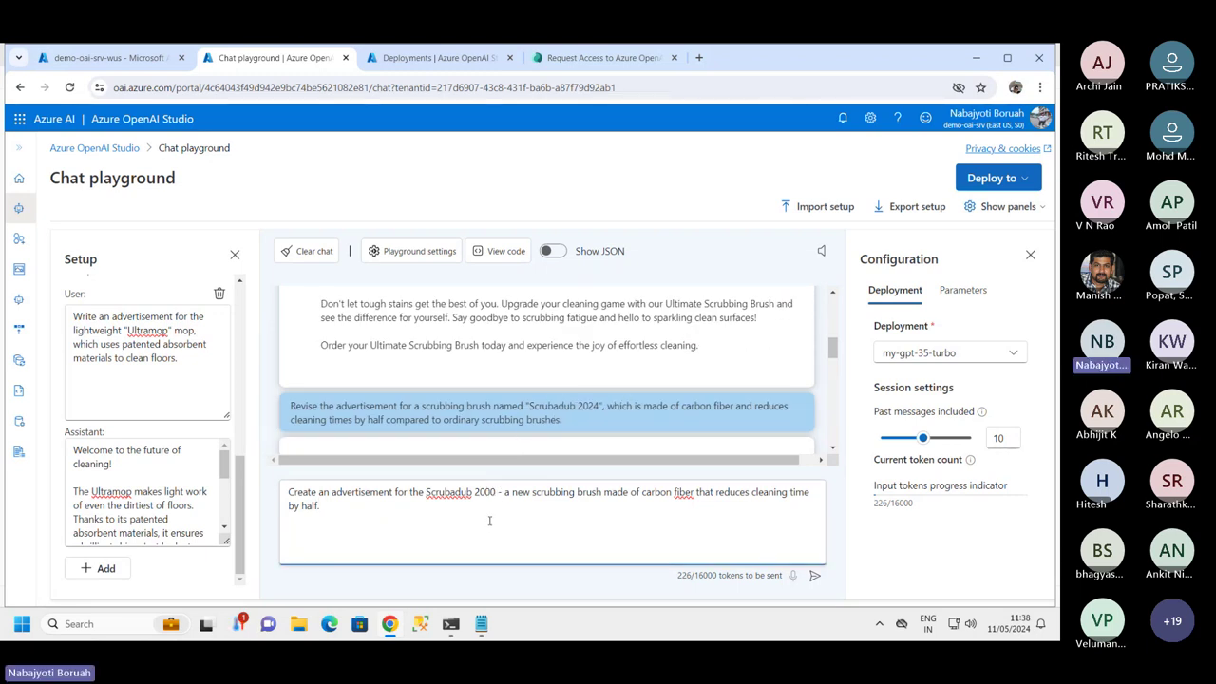
pyautogui.moveTo(293, 491); pyautogui.dragTo(401, 505)
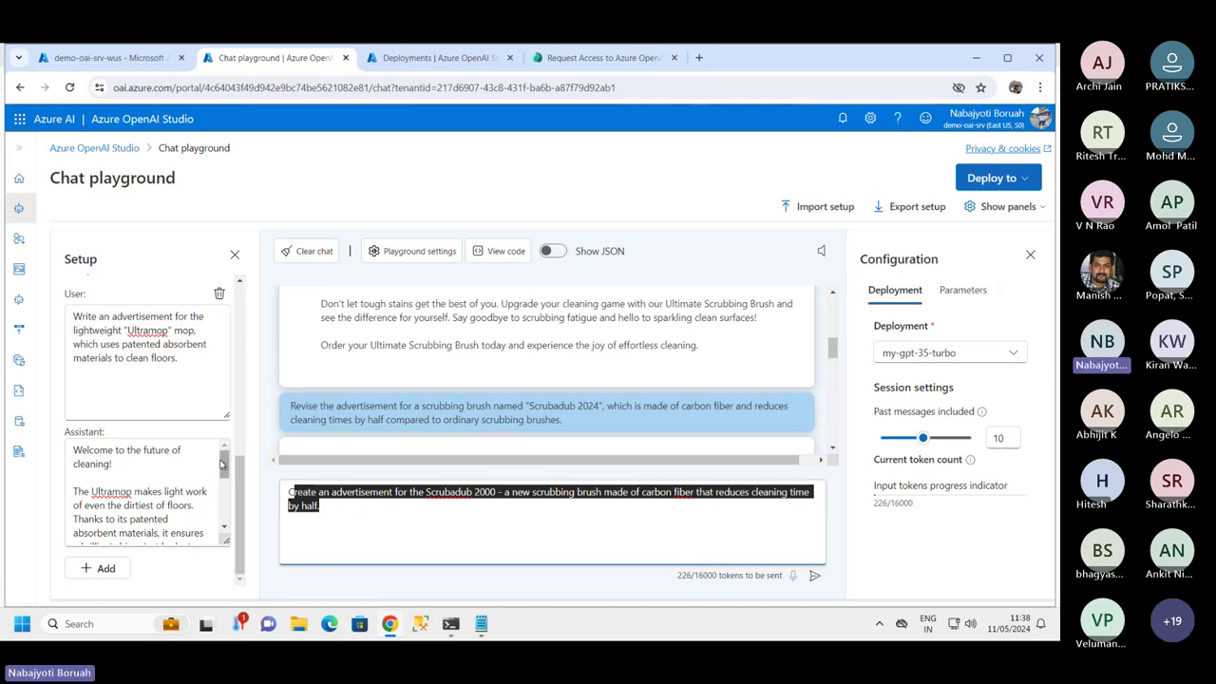
# - Check the Ultramop Assistant example and submit the drafted Scrubadub 2000 query to the model
pyautogui.click(221, 510)
pyautogui.scroll(-2, 221, 509)
pyautogui.scroll(5, 221, 509)
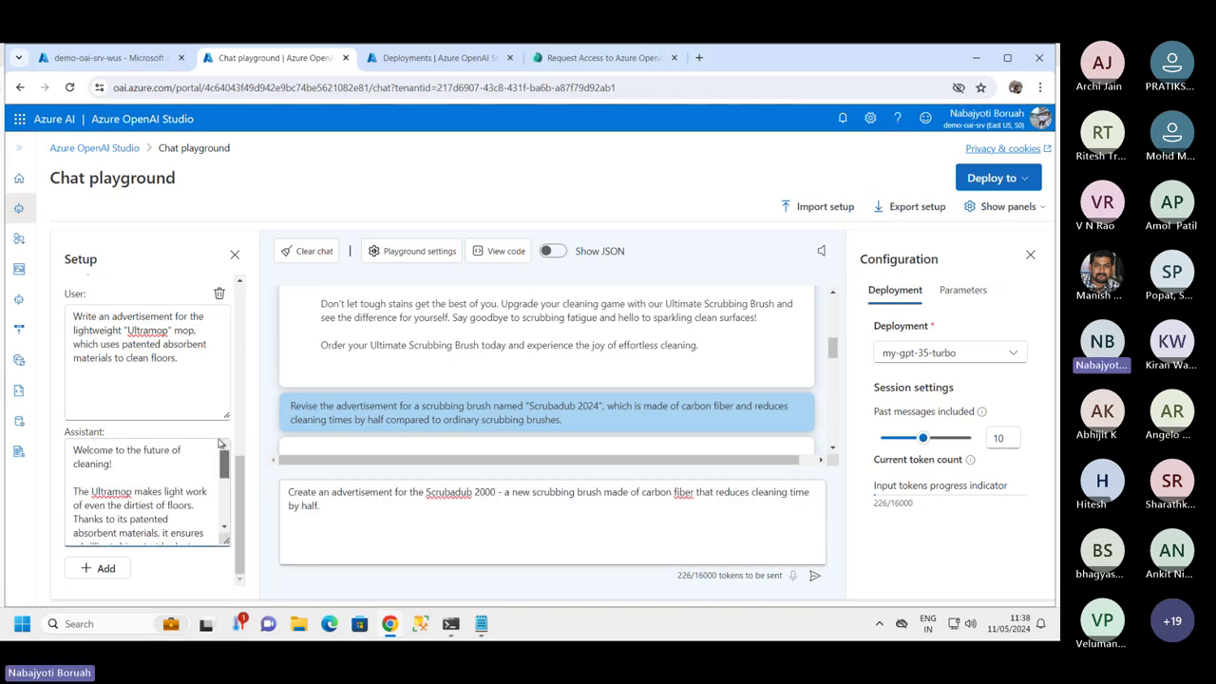
pyautogui.moveTo(240, 466); pyautogui.dragTo(237, 494)
pyautogui.tripleClick(537, 539)
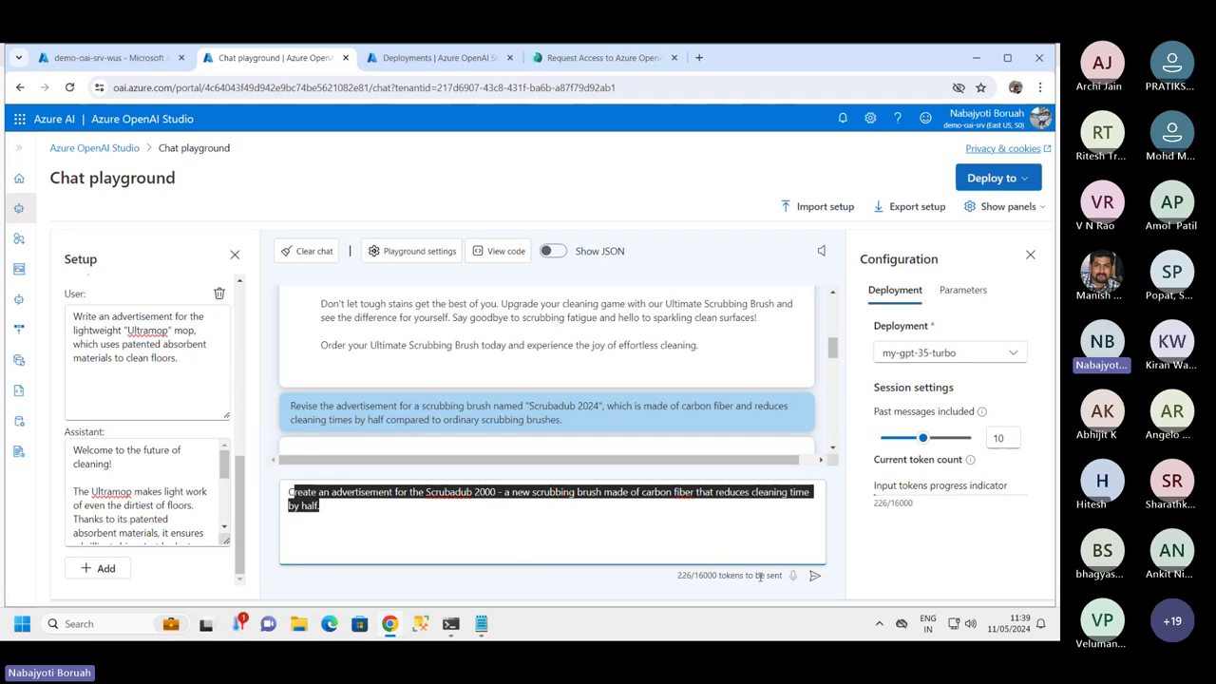
pyautogui.click(369, 491)
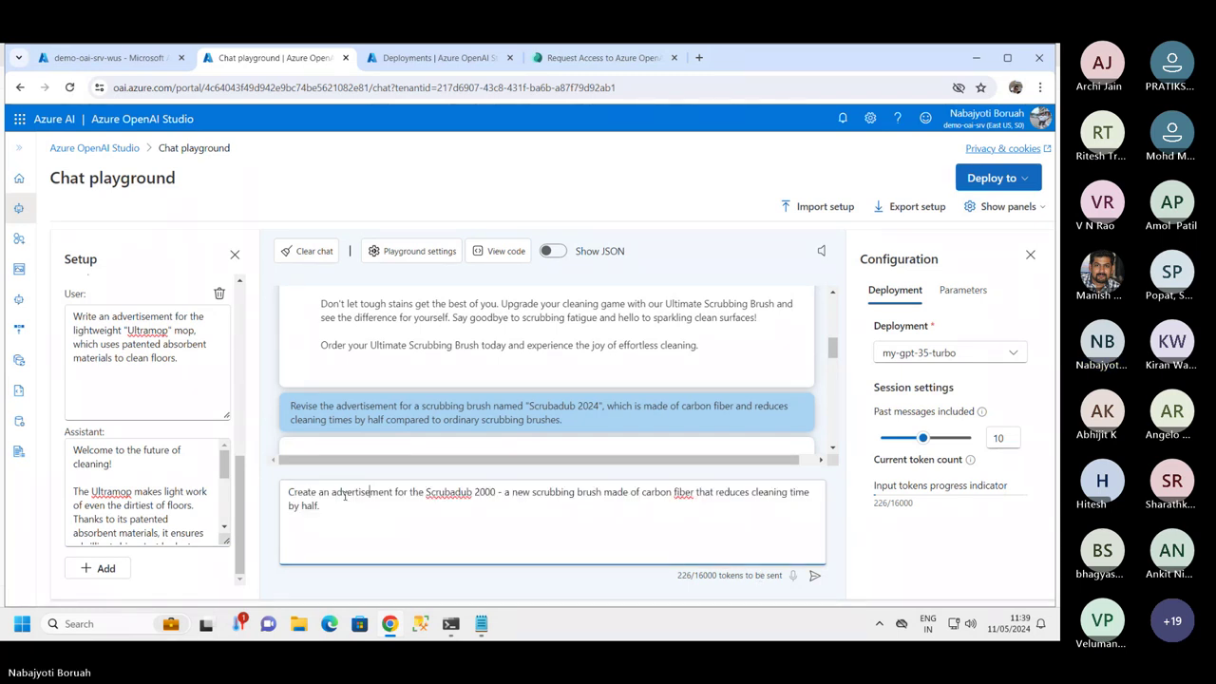
pyautogui.click(813, 577)
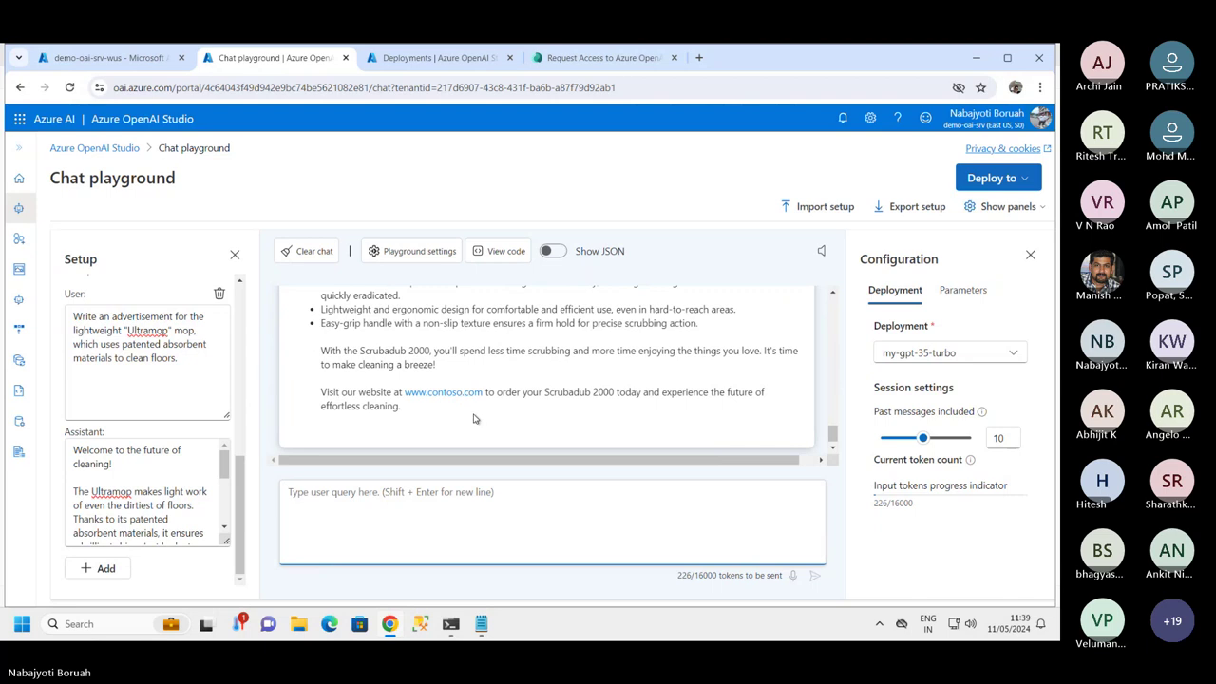
# - Compare the generated advertisement's closing website line with the closing line of the Ultramop Assistant example
pyautogui.moveTo(319, 392); pyautogui.dragTo(410, 418)
pyautogui.scroll(-5, 157, 495)
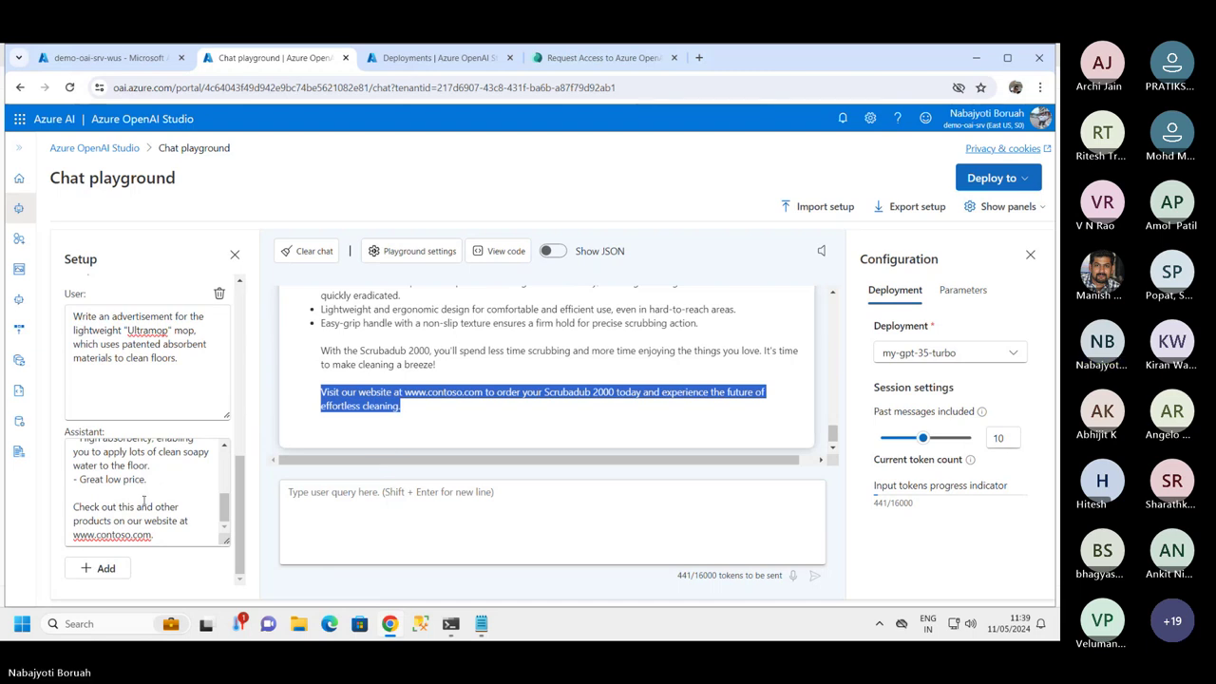
pyautogui.moveTo(74, 506); pyautogui.dragTo(194, 536)
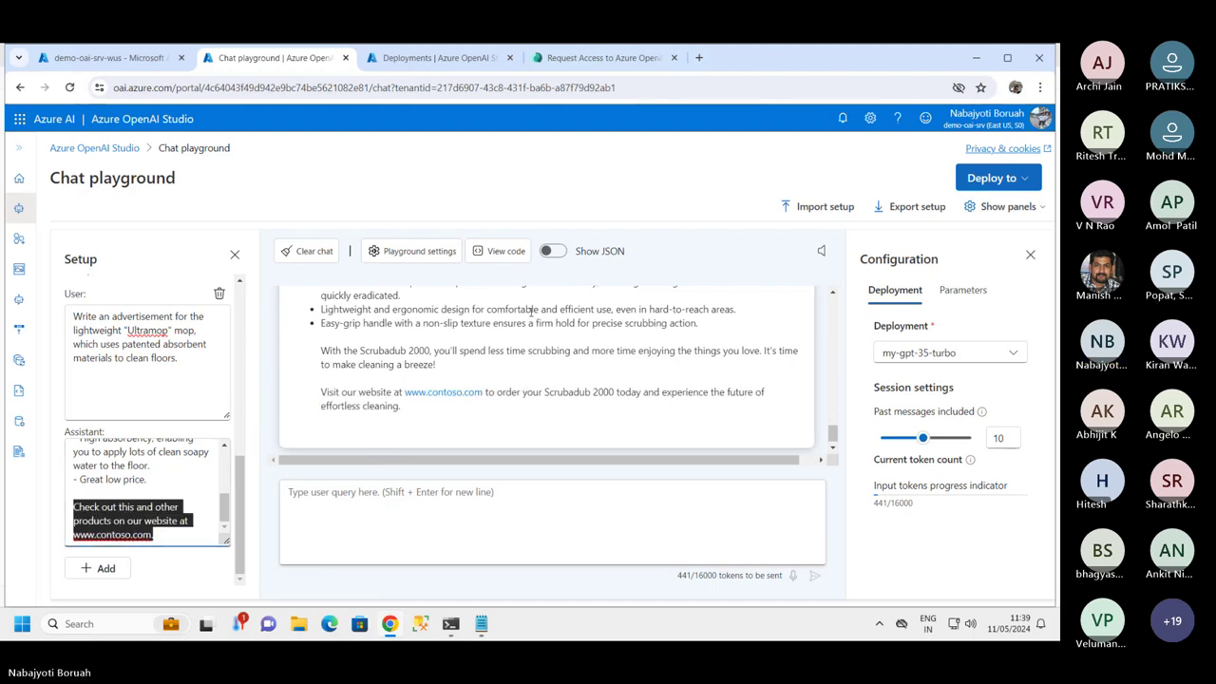
pyautogui.scroll(3, 532, 311)
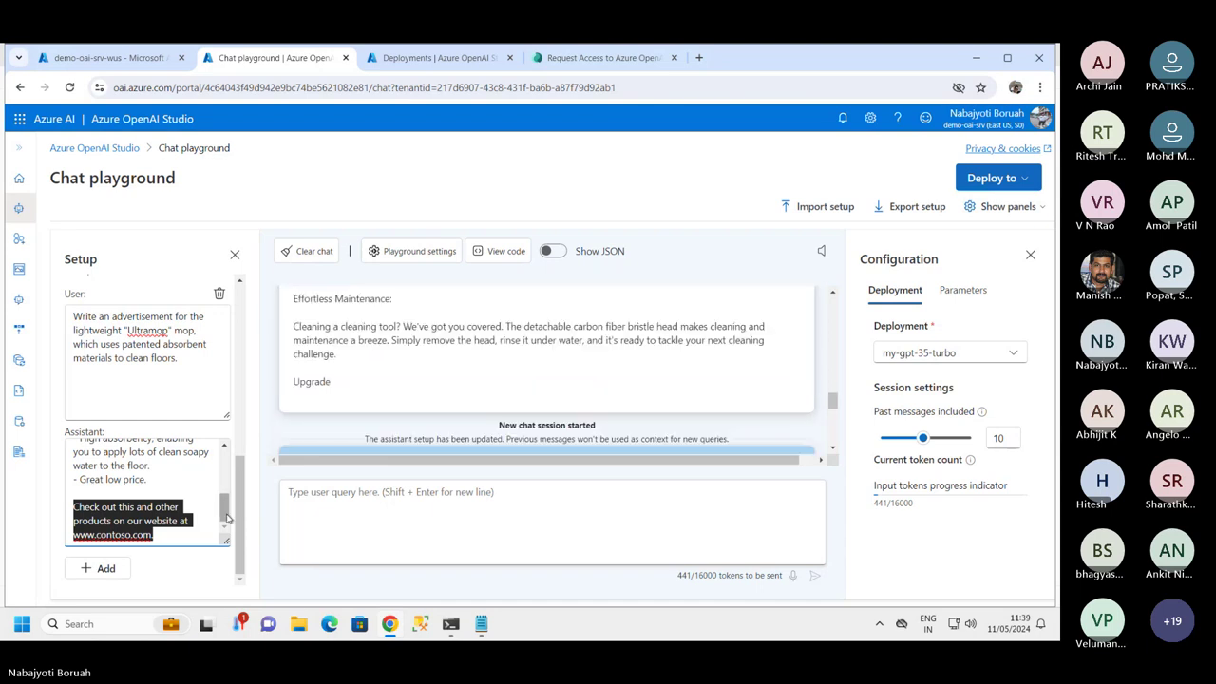
pyautogui.moveTo(226, 517); pyautogui.dragTo(226, 472)
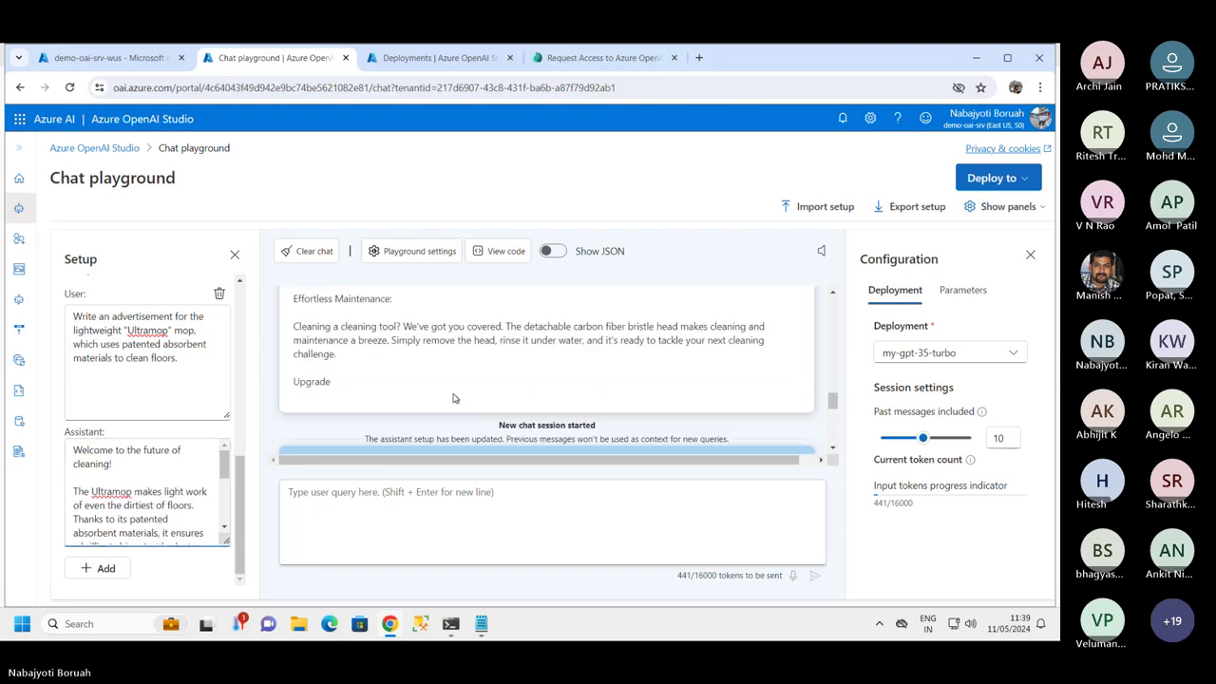
# - Read the generated Scrubadub 2000 advertisement, examining its introduction, feature bullets and benefit paragraph
pyautogui.scroll(-3, 453, 398)
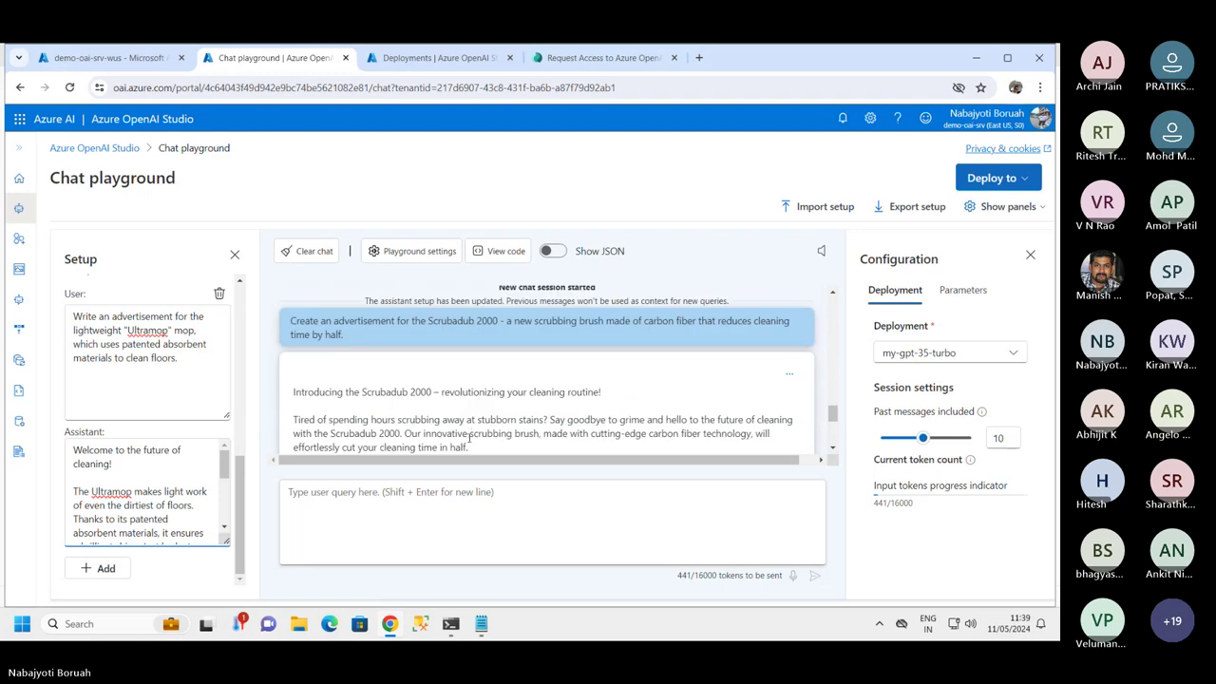
pyautogui.scroll(-1, 470, 436)
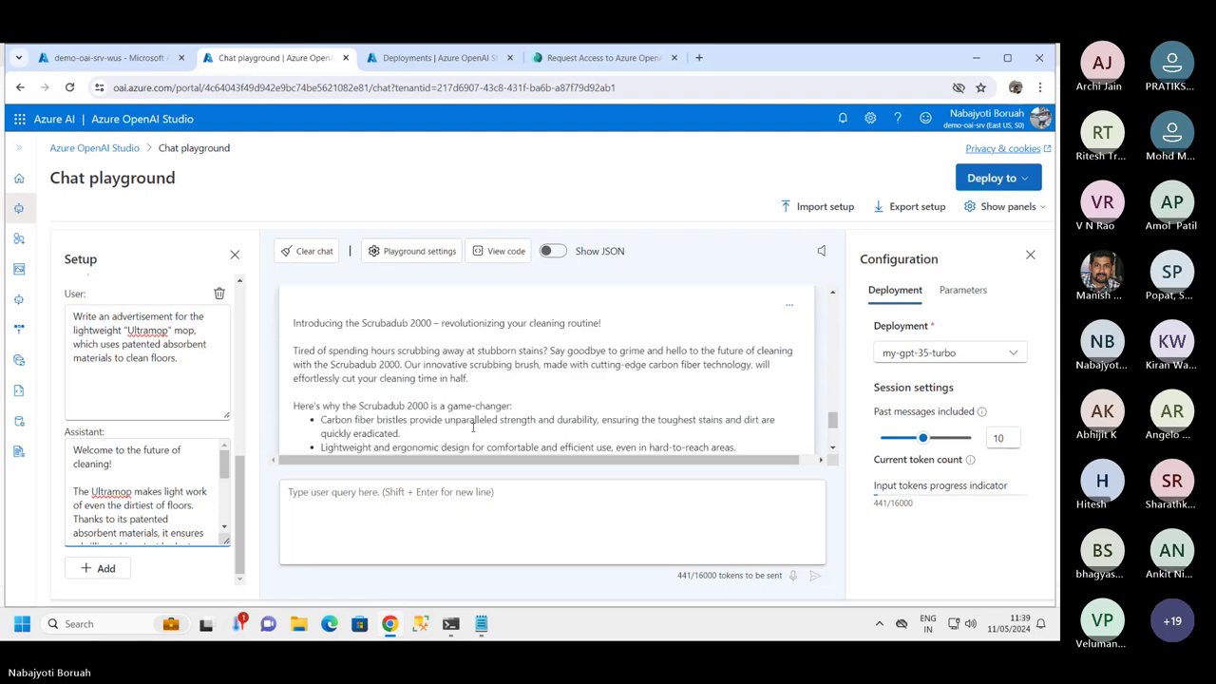
pyautogui.scroll(-2, 480, 423)
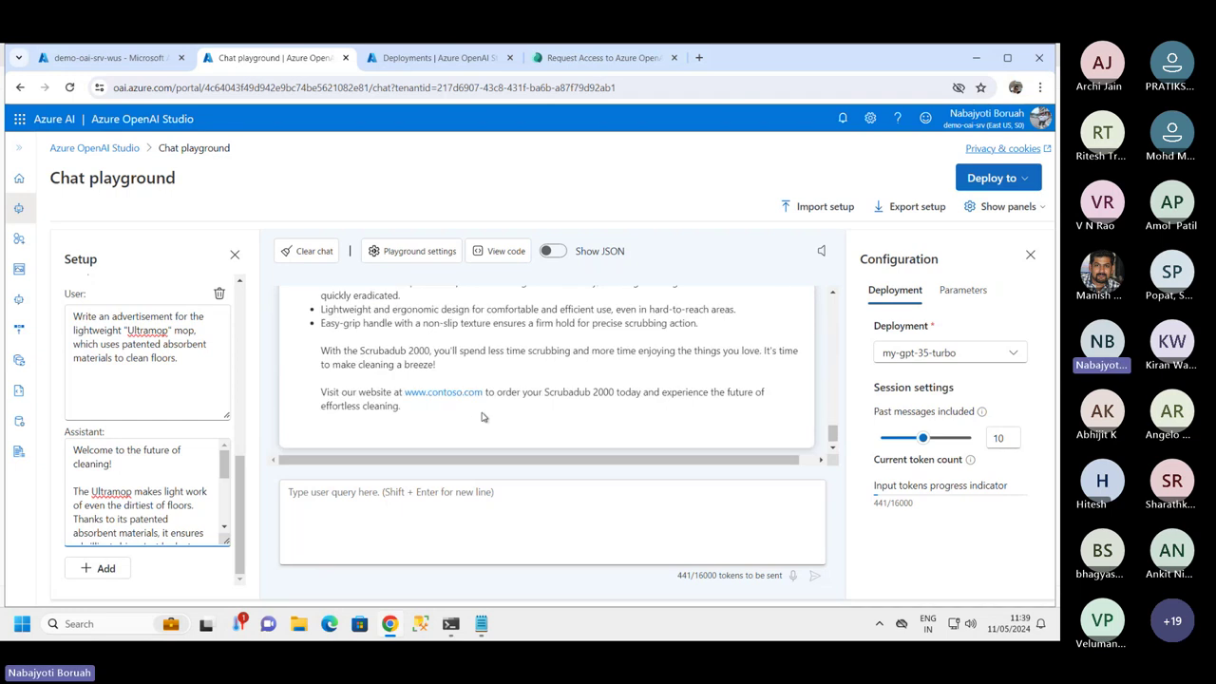
pyautogui.moveTo(326, 351); pyautogui.dragTo(487, 364)
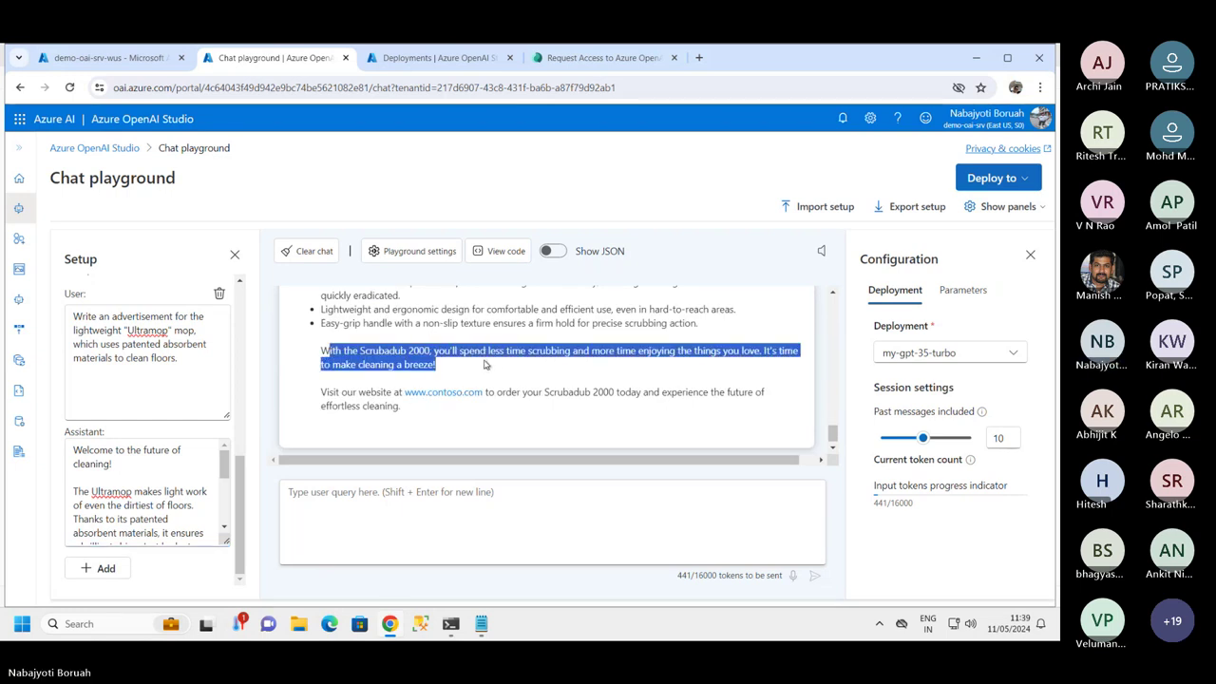
pyautogui.scroll(1, 488, 365)
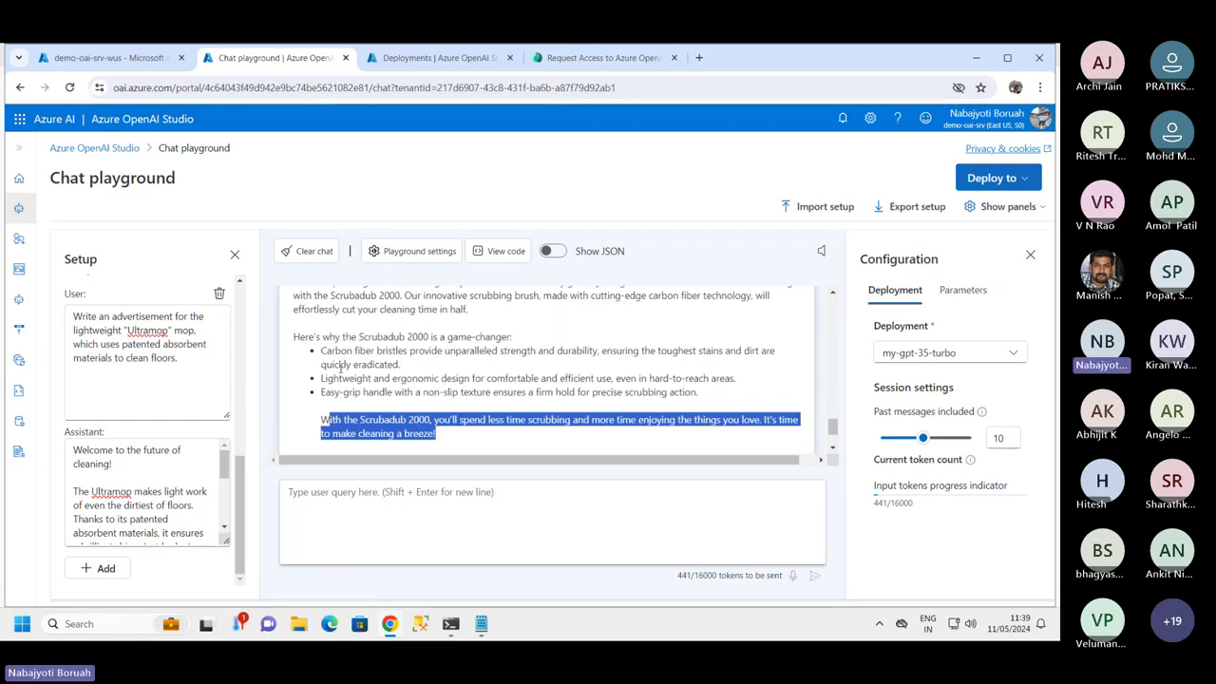
pyautogui.scroll(2, 454, 388)
pyautogui.moveTo(295, 391); pyautogui.dragTo(630, 396)
pyautogui.scroll(-2, 456, 415)
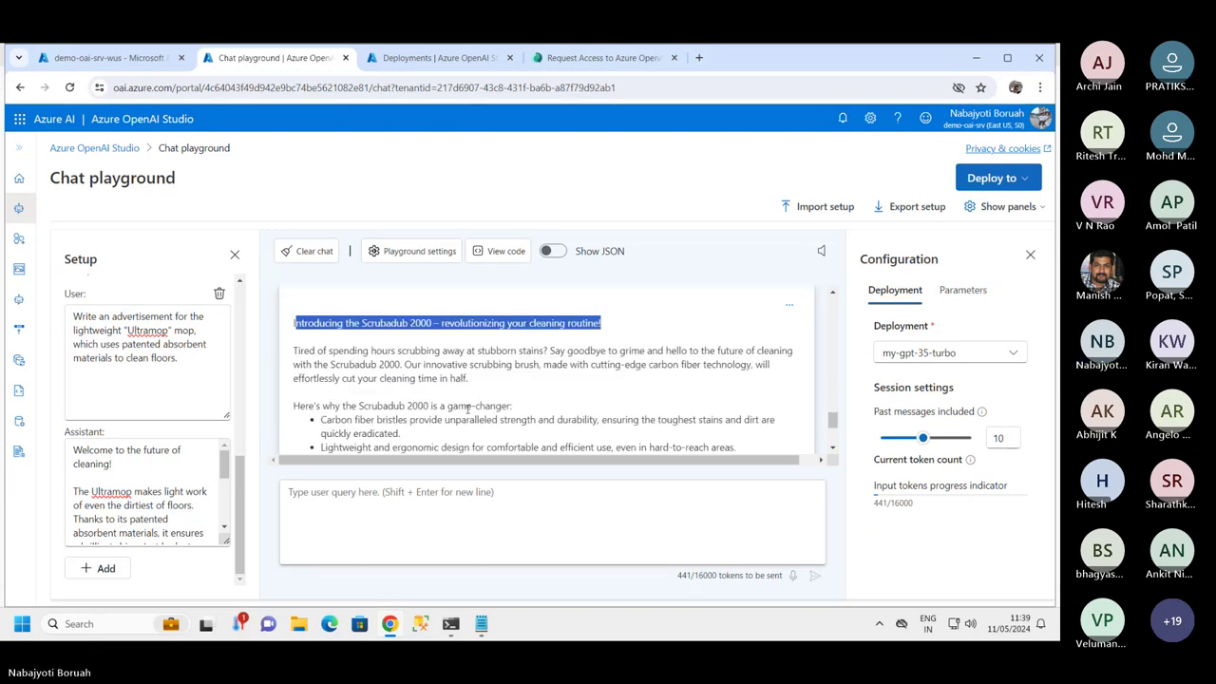
pyautogui.scroll(2, 456, 413)
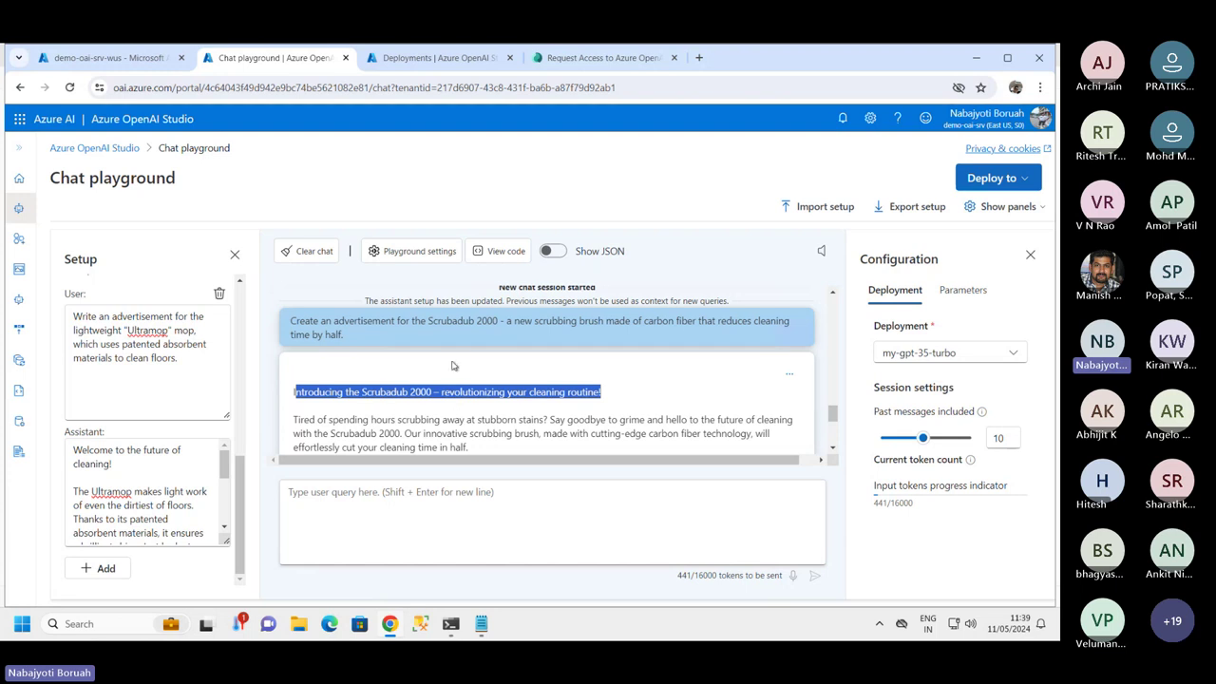
pyautogui.scroll(-2, 464, 388)
pyautogui.scroll(-1, 465, 434)
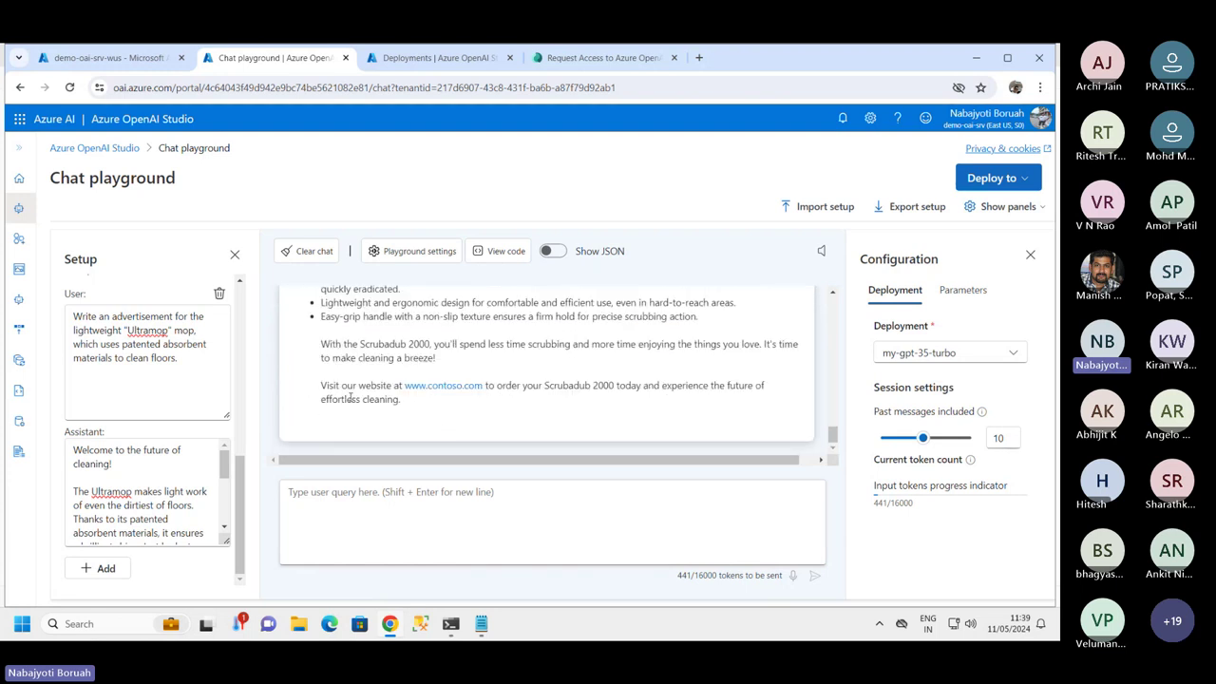
# - Examine the response's website call to action alongside the feature list and website line in the Assistant example
pyautogui.moveTo(320, 388); pyautogui.dragTo(456, 408)
pyautogui.click(573, 429)
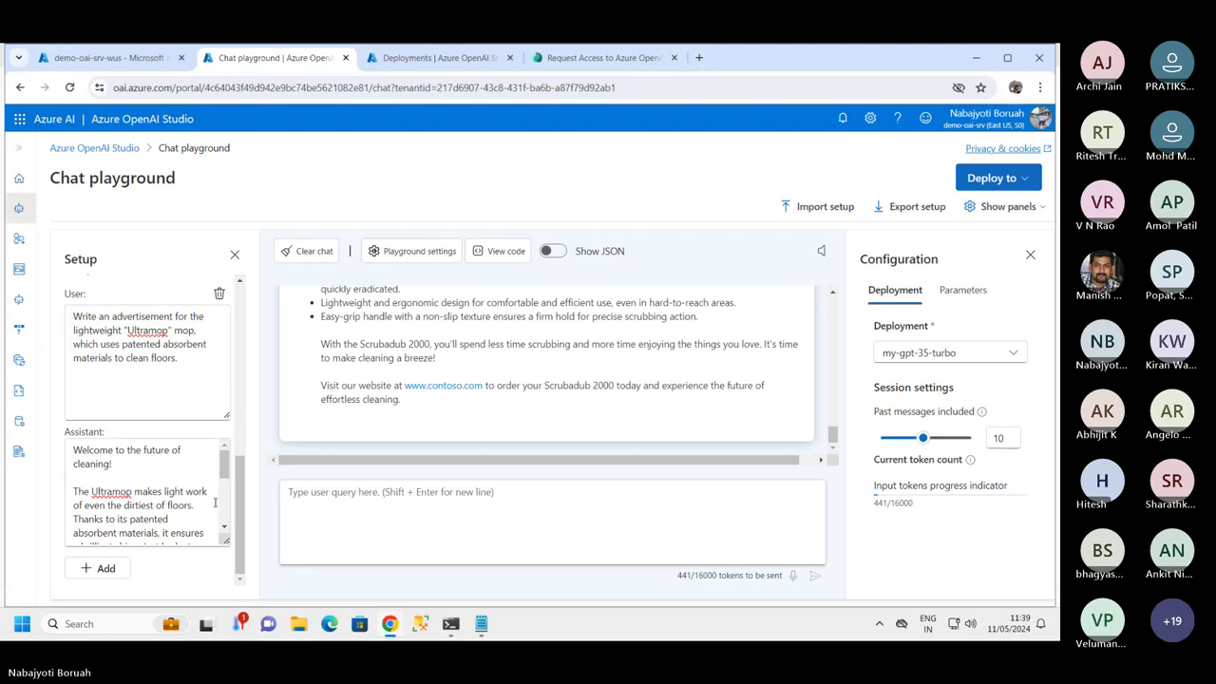
pyautogui.scroll(-5, 155, 521)
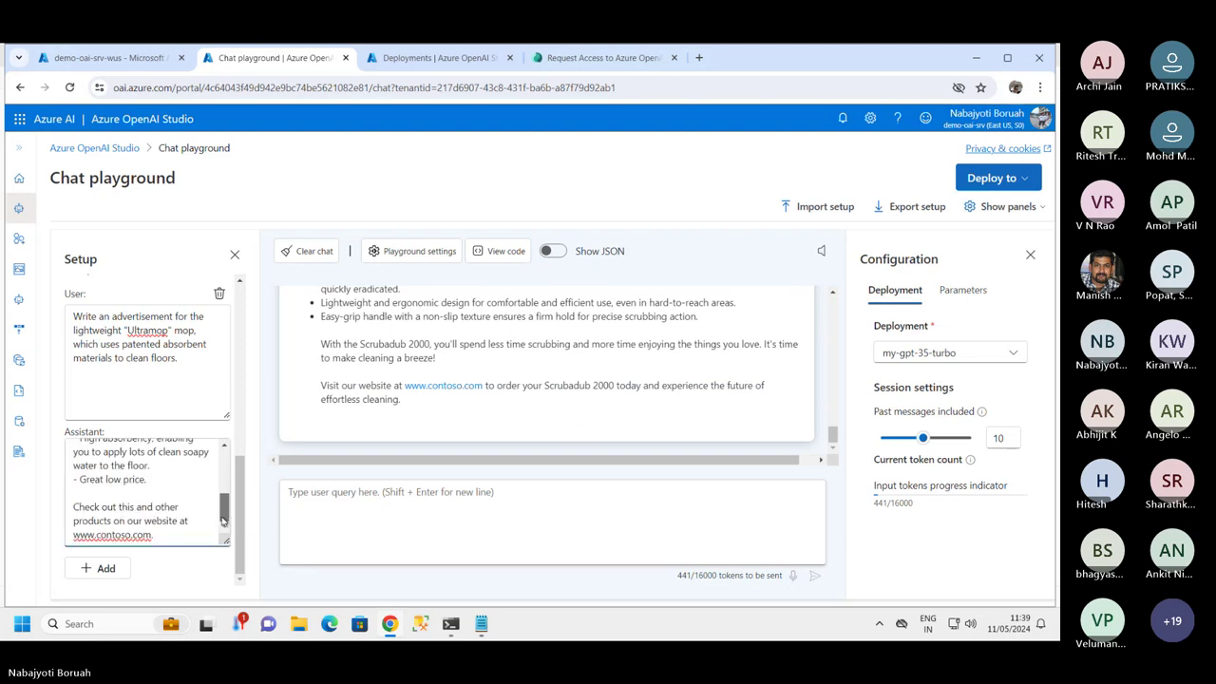
pyautogui.tripleClick(85, 505)
pyautogui.scroll(1, 223, 501)
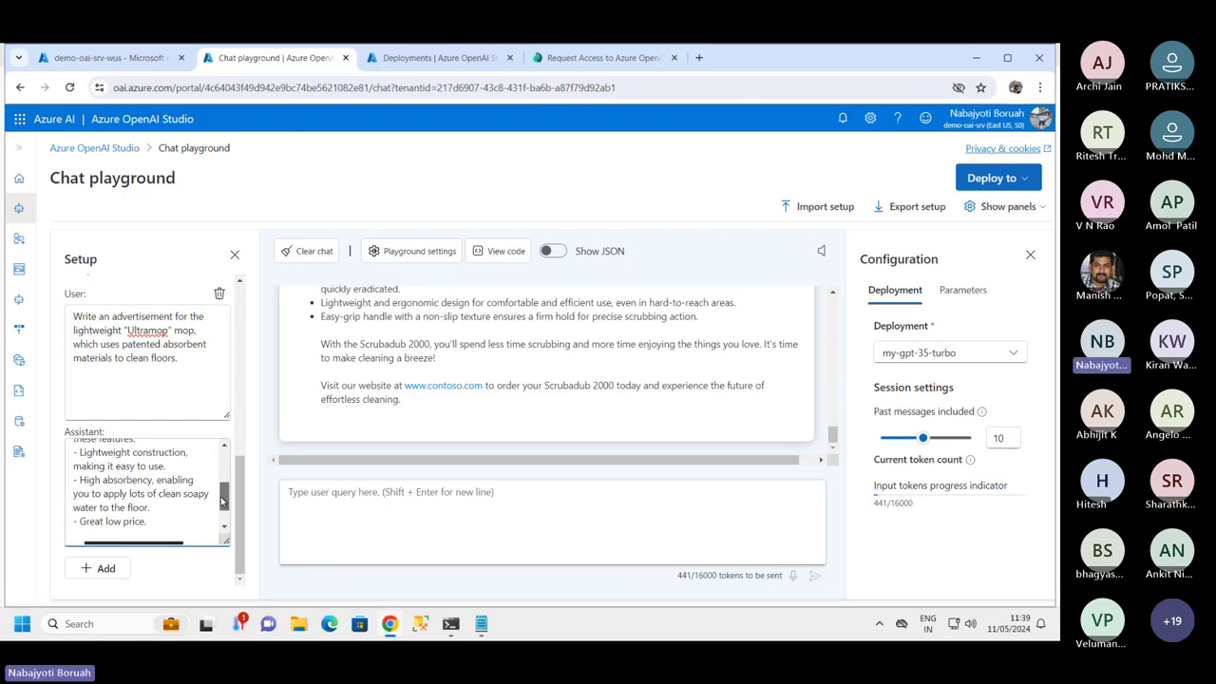
pyautogui.scroll(-2, 223, 501)
pyautogui.scroll(4, 223, 502)
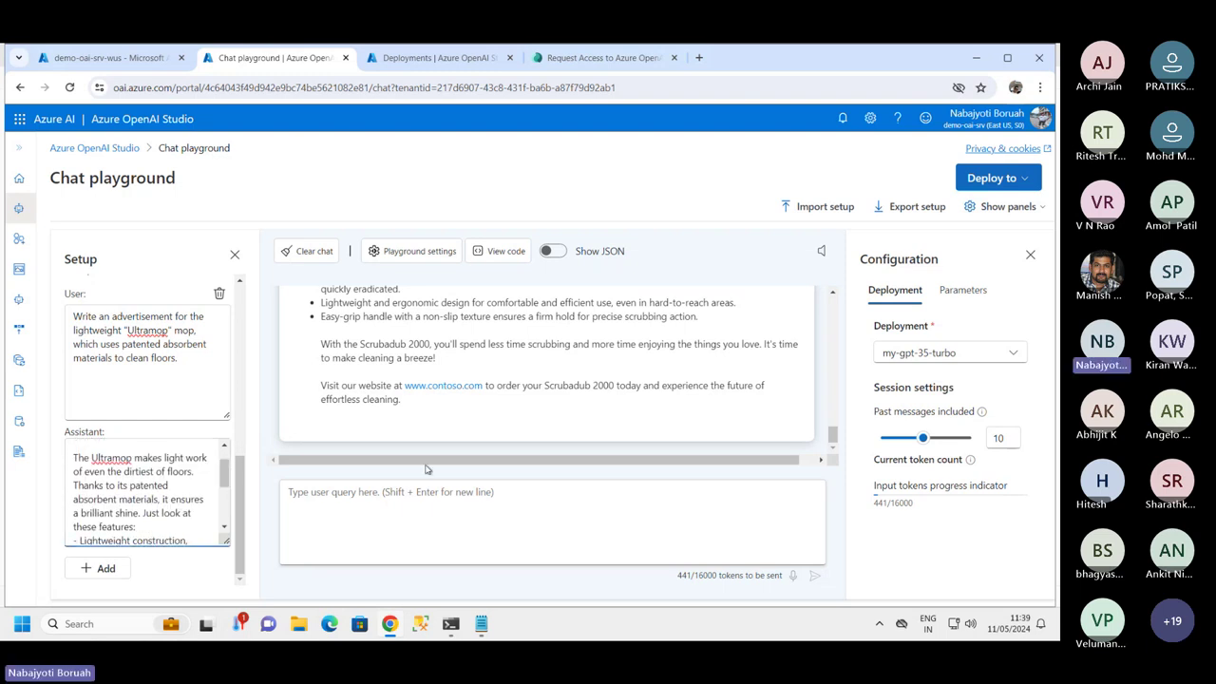
# - Reread the submitted Scrubadub 2000 query and its response, and review the end of the Assistant example
pyautogui.scroll(1, 502, 432)
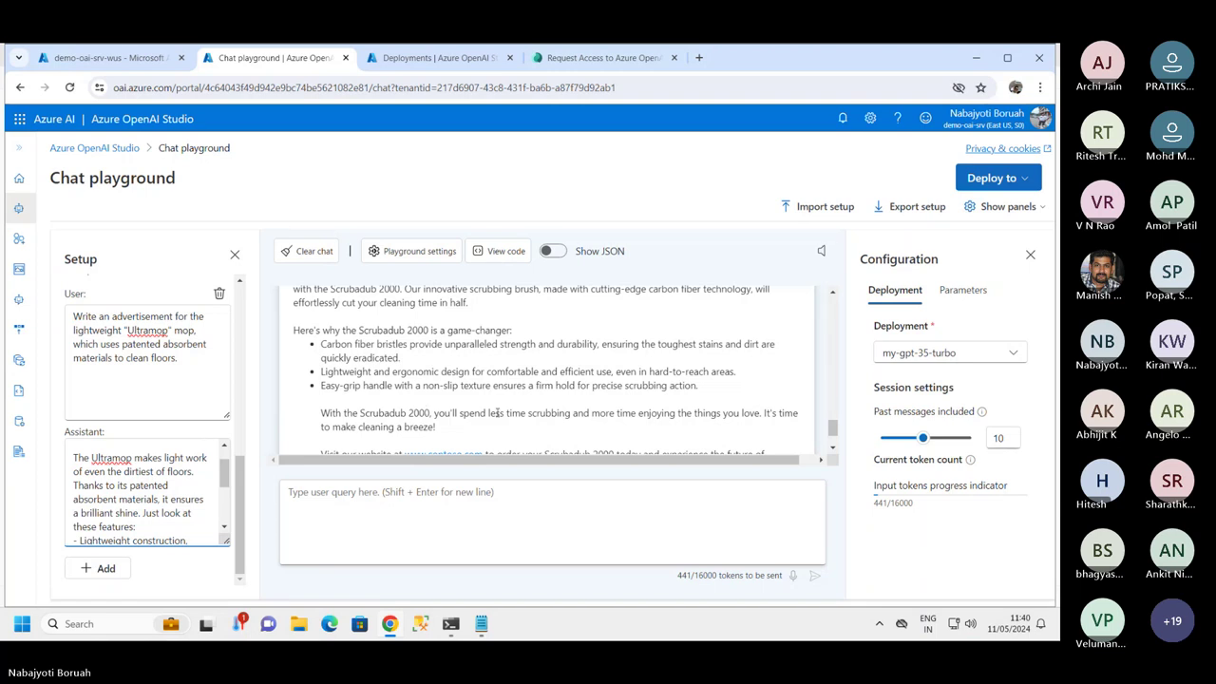
pyautogui.scroll(2, 496, 412)
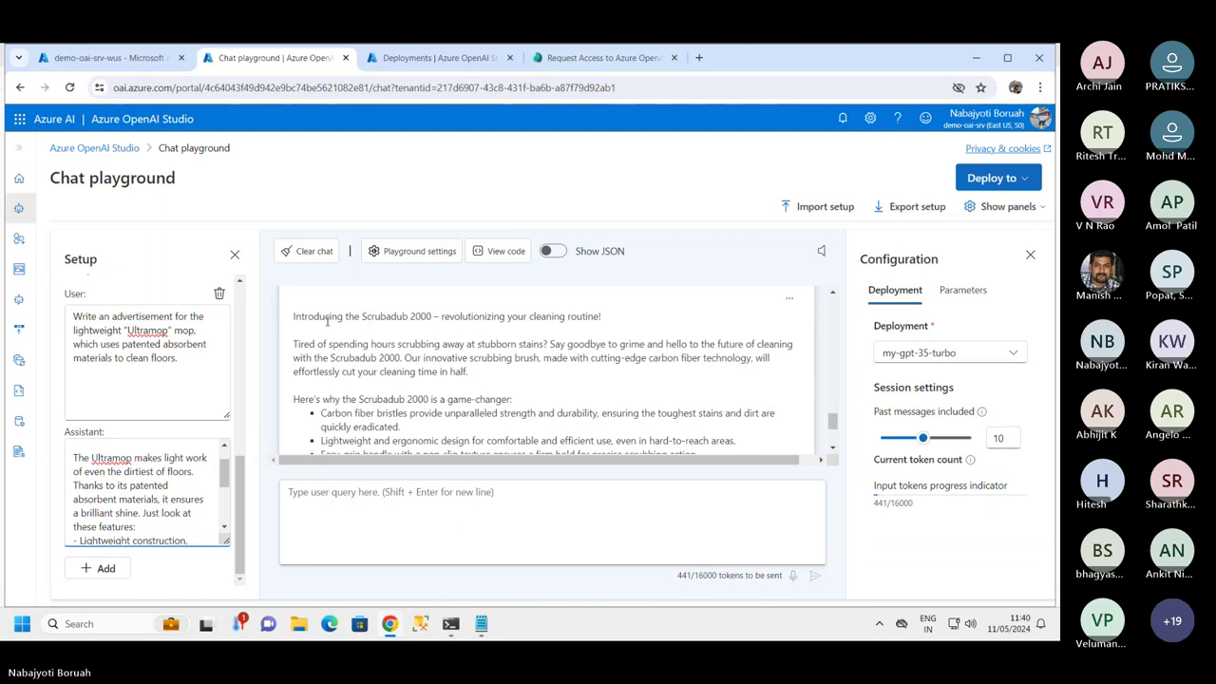
pyautogui.scroll(2, 327, 321)
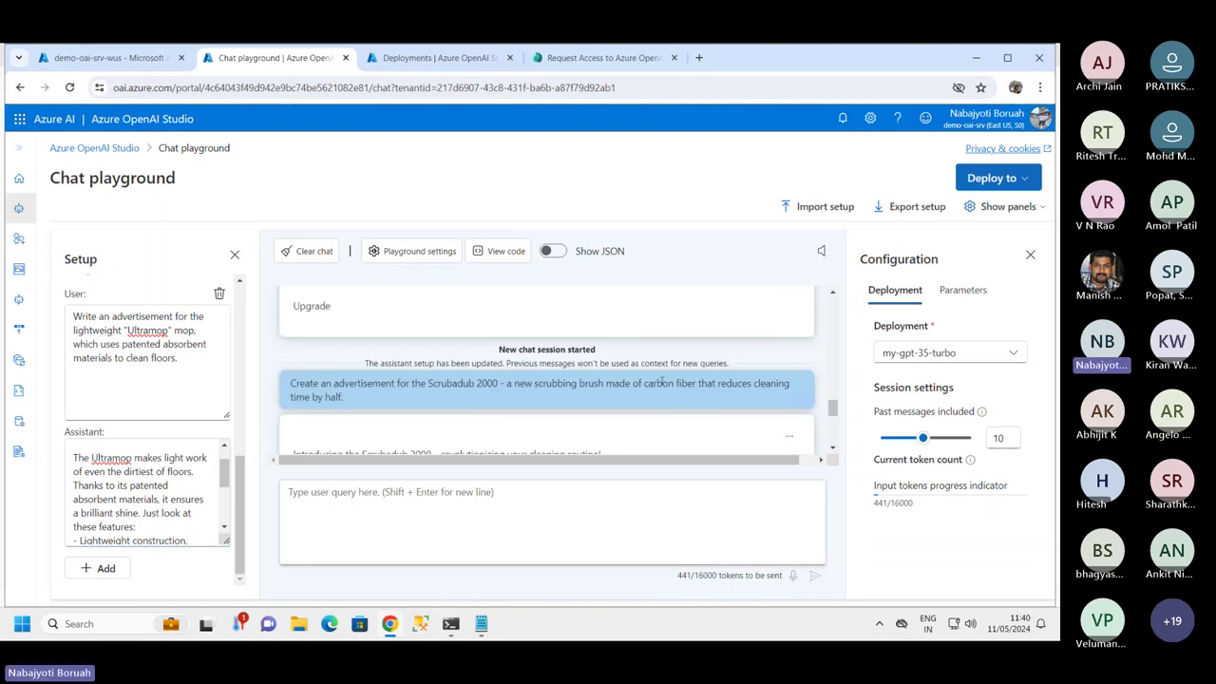
pyautogui.scroll(-5, 387, 409)
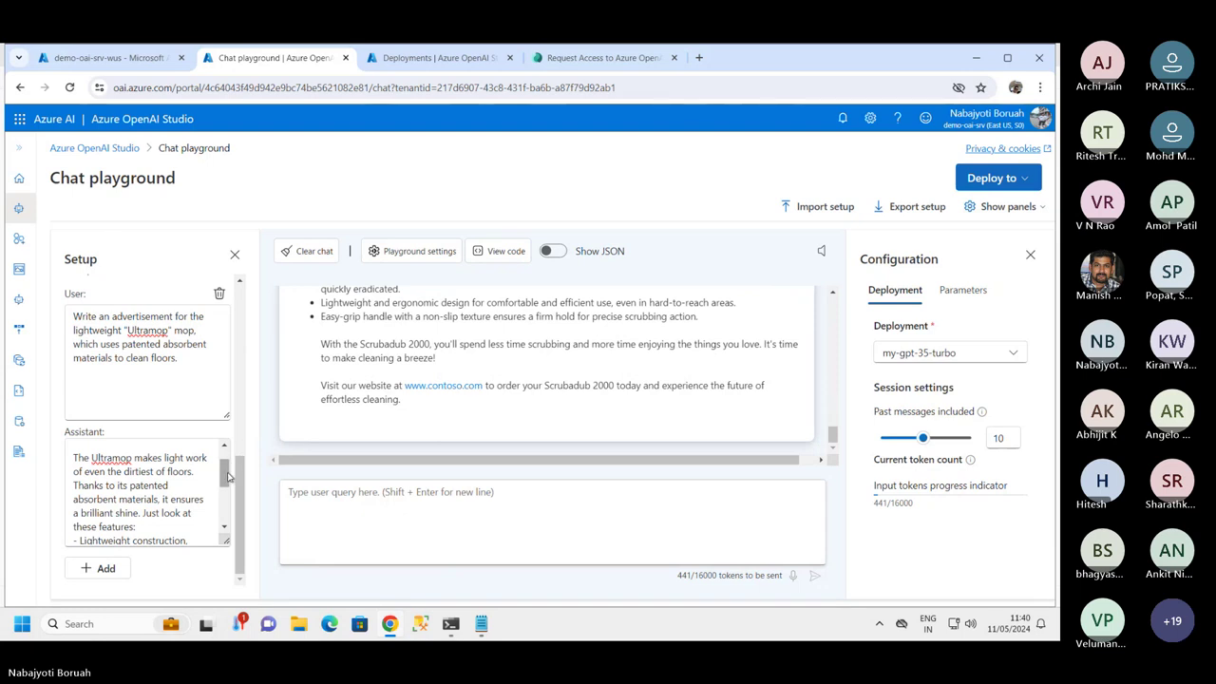
pyautogui.scroll(-5, 100, 444)
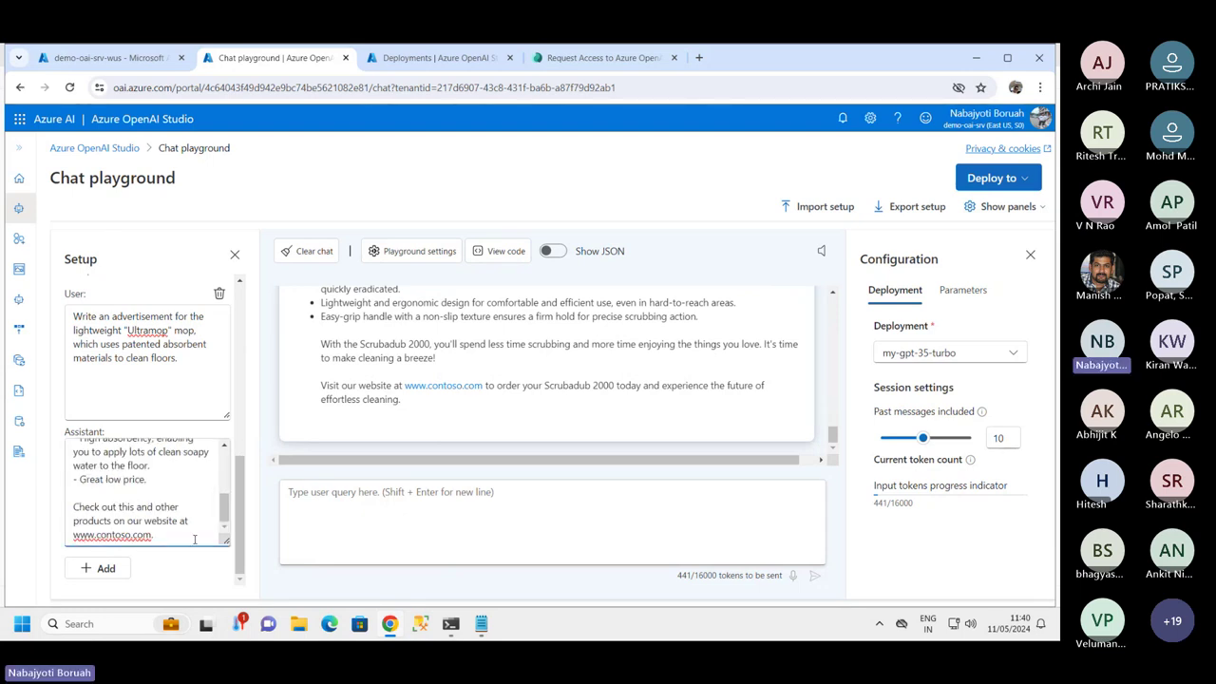
# - Review the start of the Ultramop Assistant example and reread the Scrubadub 2000 query, its response's introduction, feature bullets and closing website line
pyautogui.moveTo(227, 515); pyautogui.dragTo(239, 423)
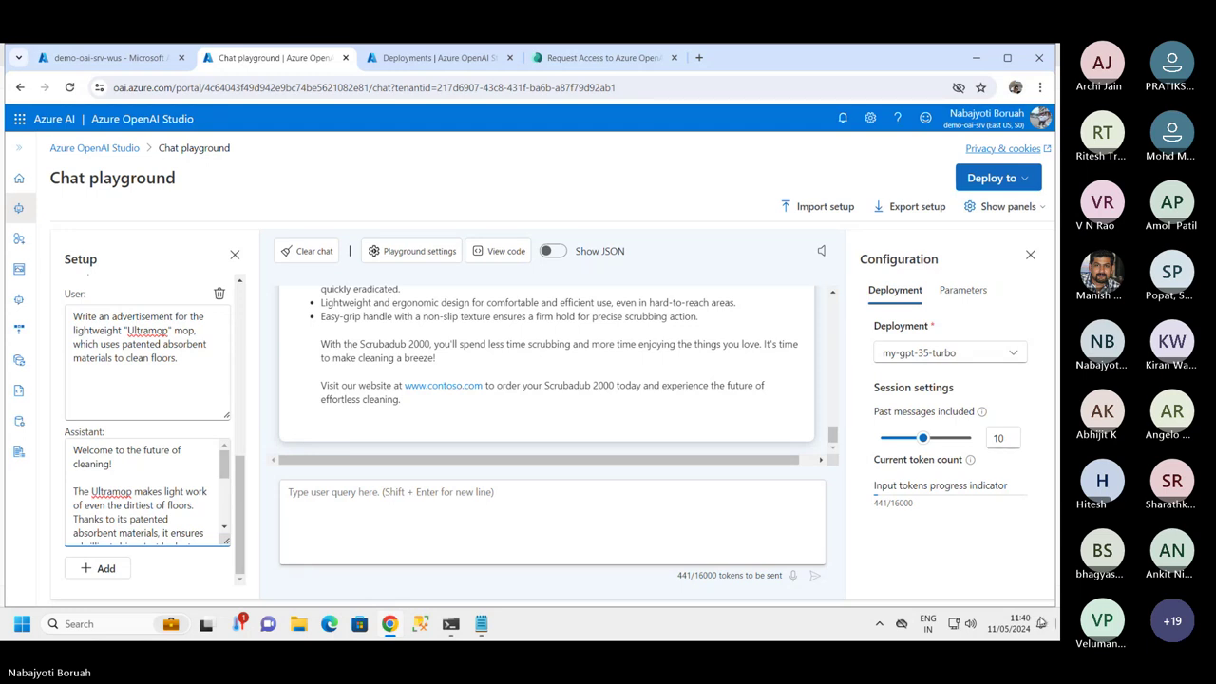
pyautogui.click(483, 340)
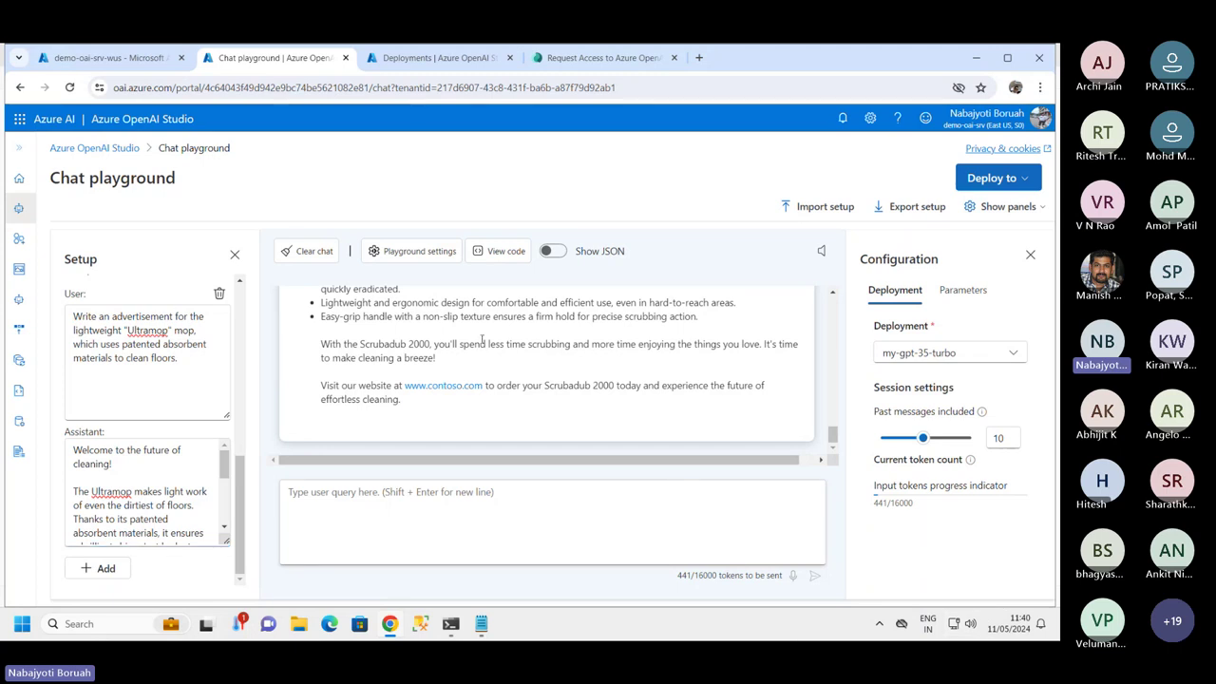
pyautogui.scroll(3, 501, 347)
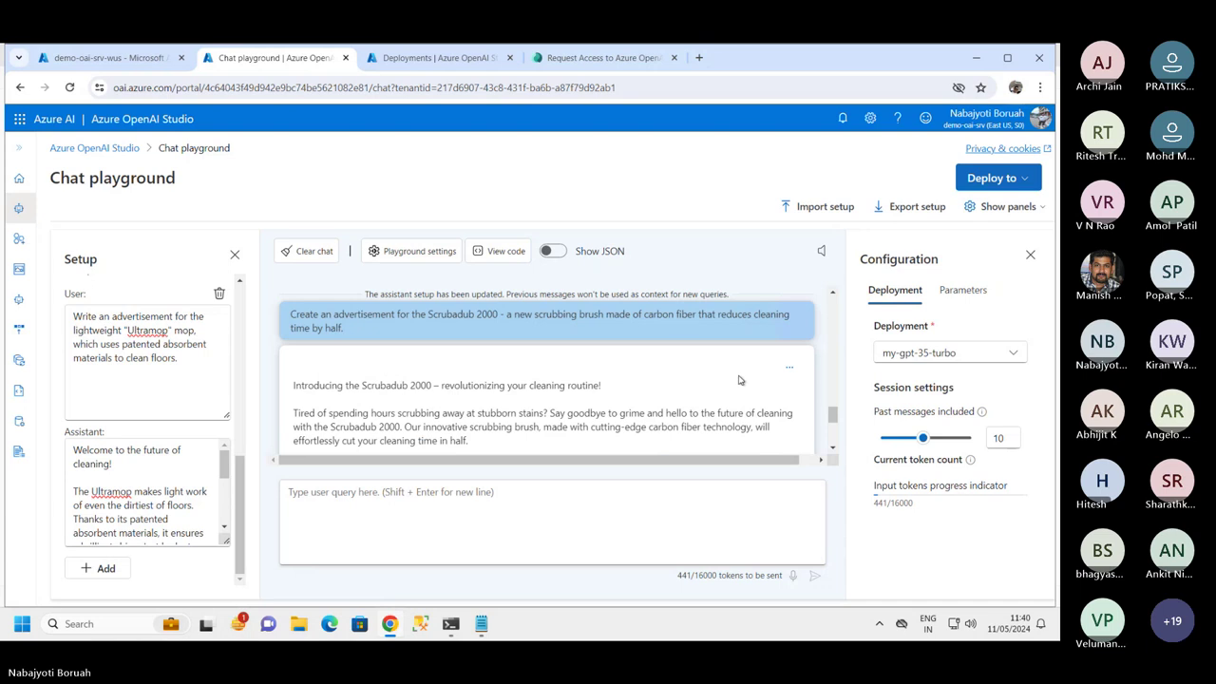
pyautogui.scroll(-1, 724, 381)
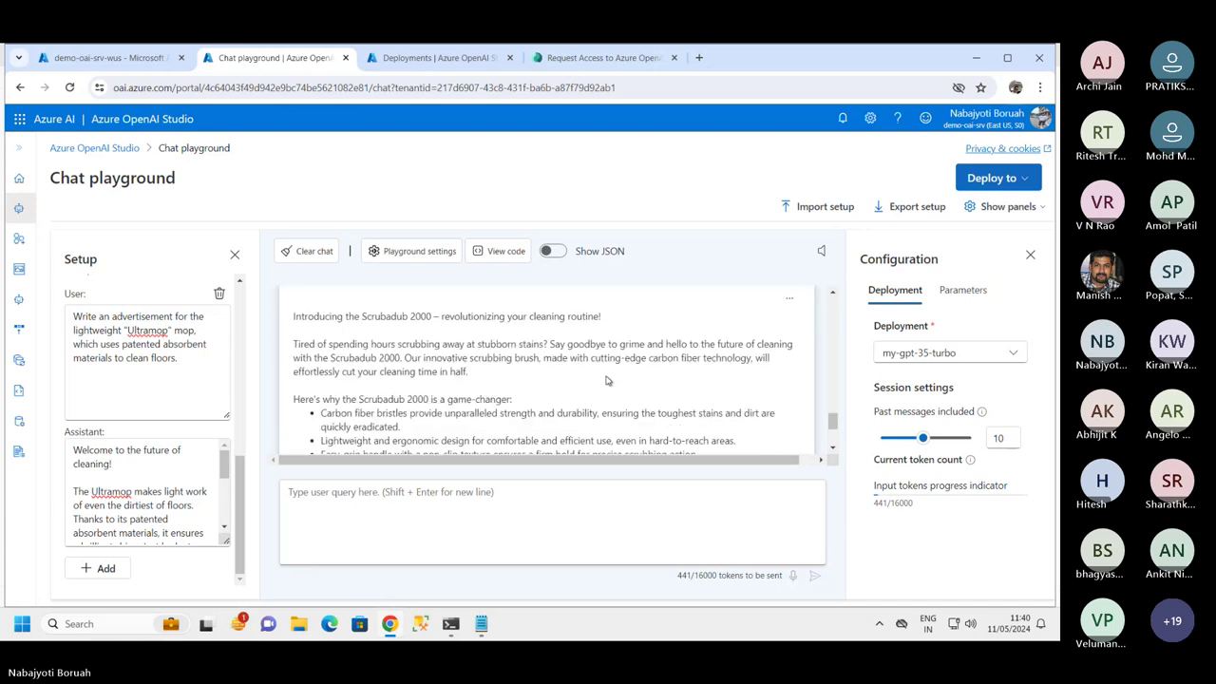
pyautogui.scroll(-1, 565, 410)
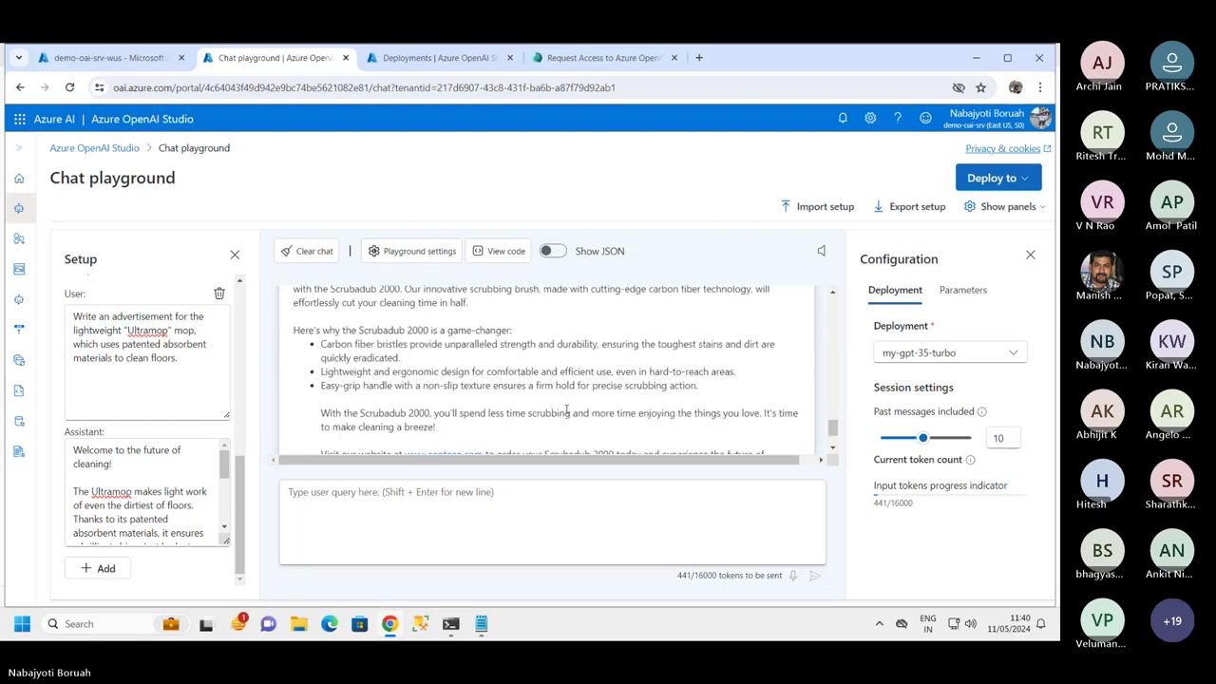
pyautogui.scroll(-1, 625, 415)
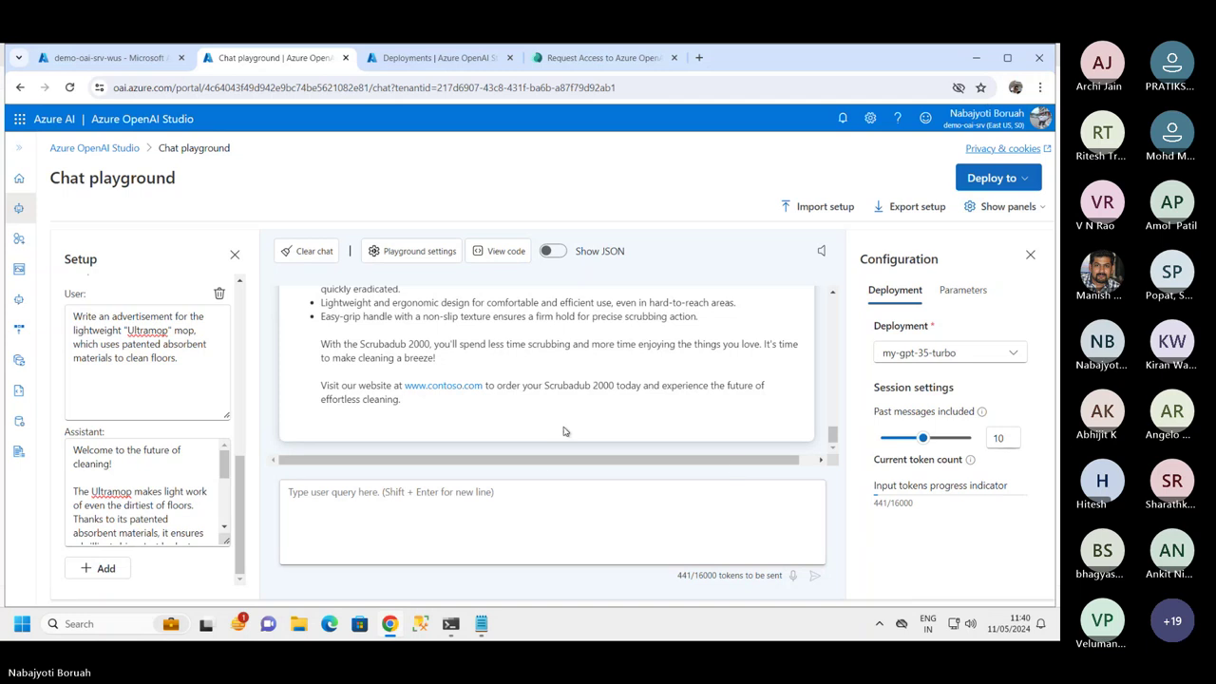
pyautogui.scroll(3, 560, 421)
pyautogui.scroll(1, 655, 411)
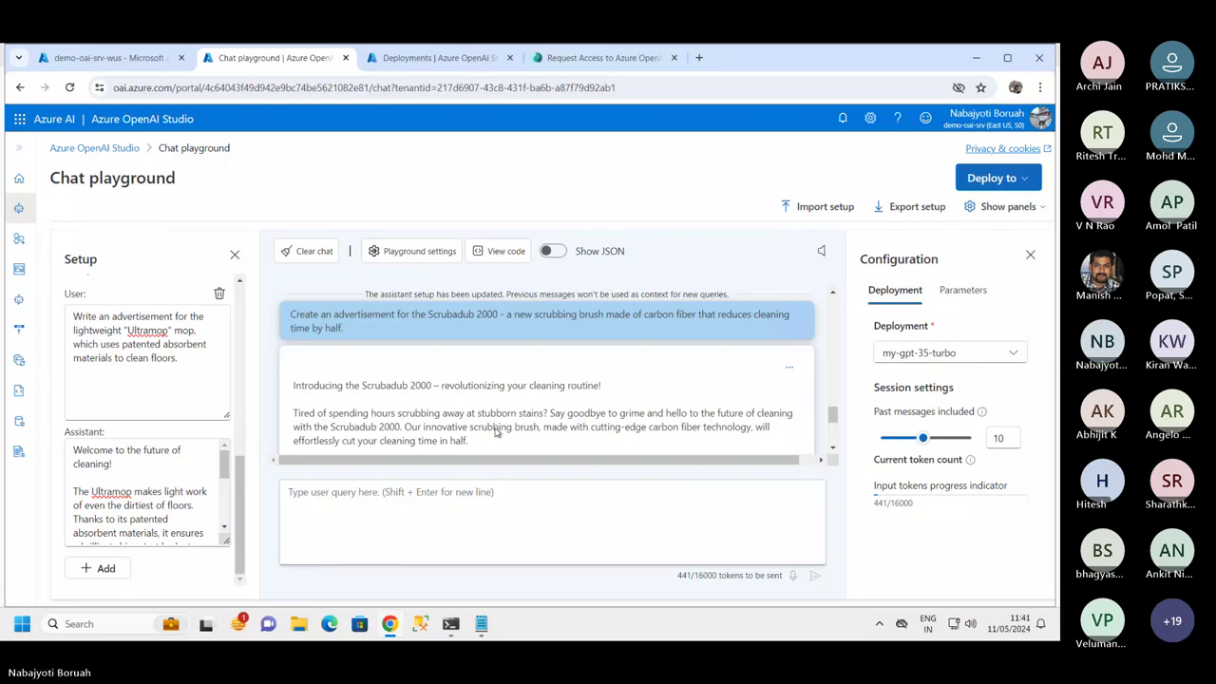
pyautogui.moveTo(410, 380); pyautogui.dragTo(456, 384)
pyautogui.click(492, 384)
# - Submit the query "Create an advertisement for the Scrubadub 2024 - a new scrubbing brush made of carbon fiber that reduces cleaning time by half."
pyautogui.click(444, 508)
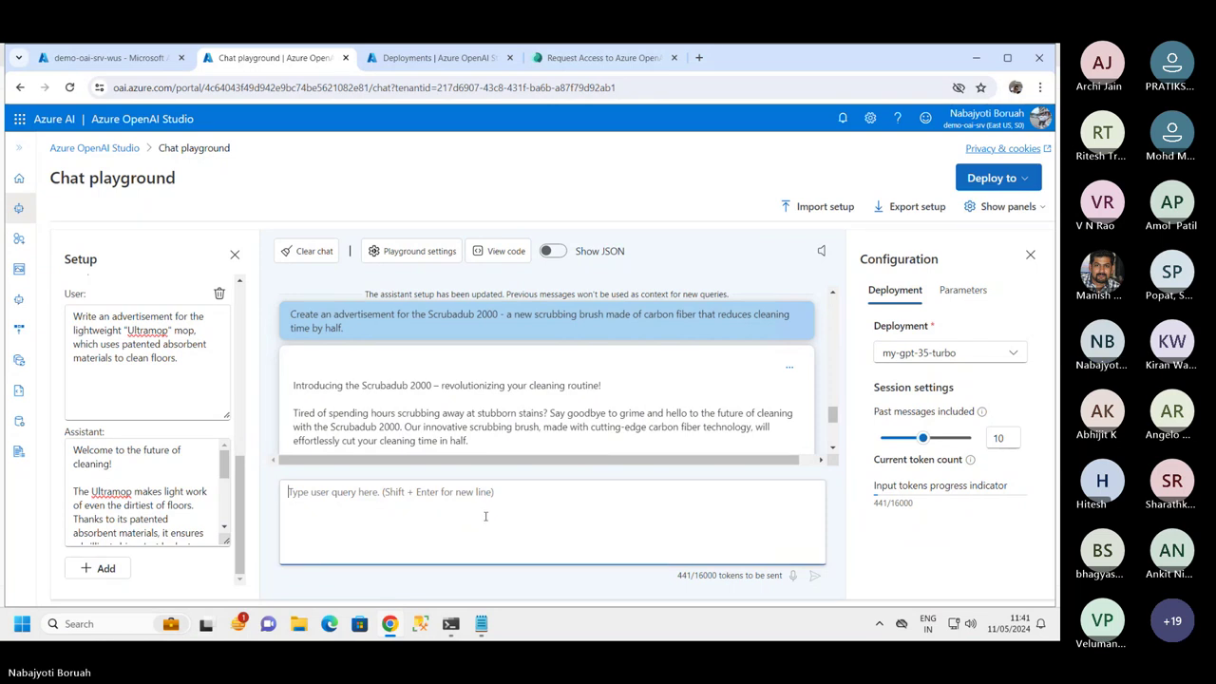
pyautogui.write('Create an advertisement for the Scrubadub 2000 - a new scrubbing brush made of carbon fiber that reduces cleaning time by half.')
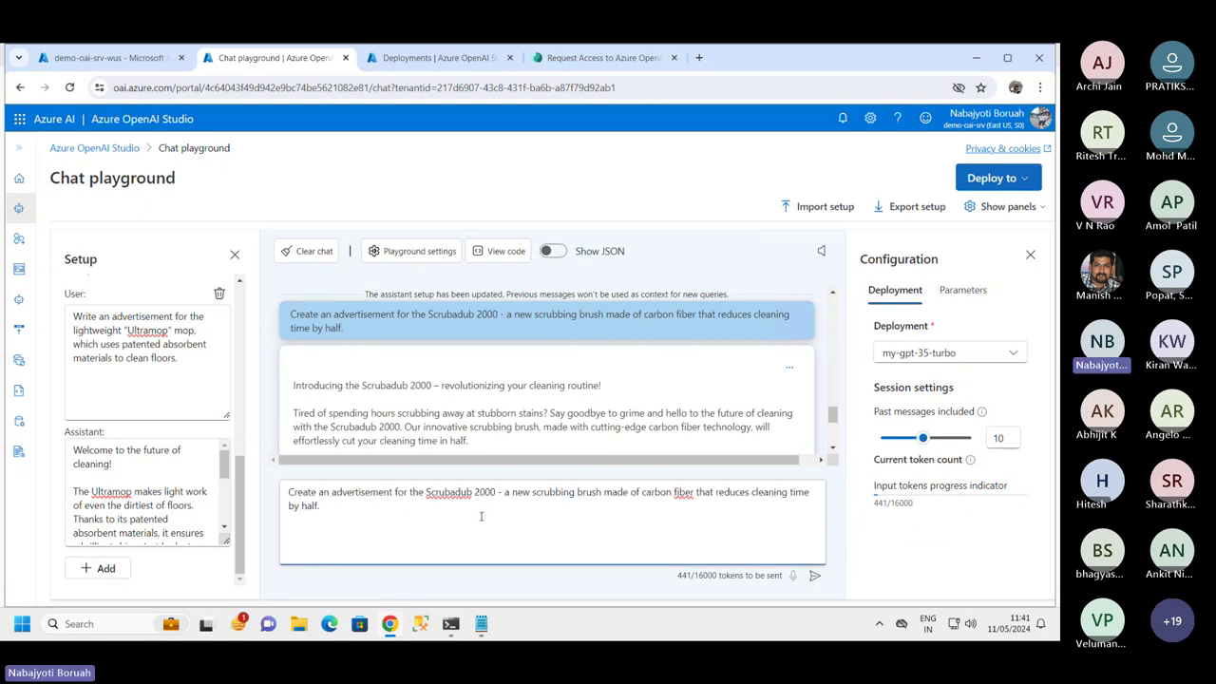
pyautogui.click(498, 491)
pyautogui.press('BackSpace')
pyautogui.press('BackSpace')
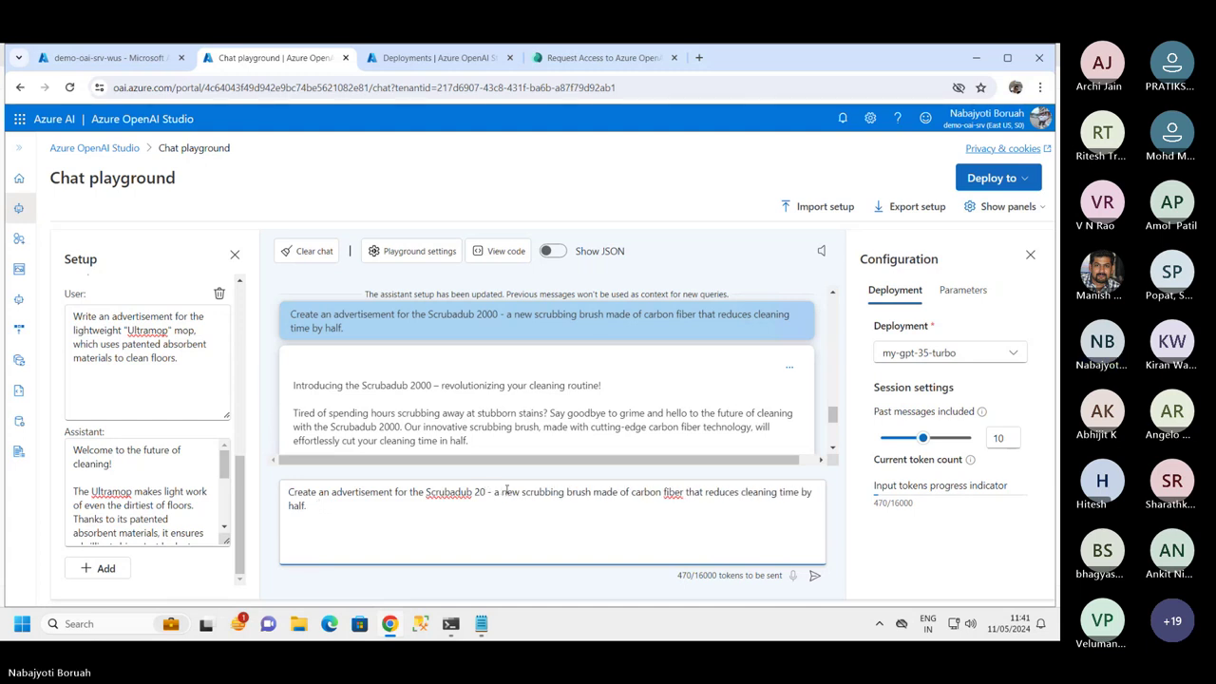
pyautogui.write('24')
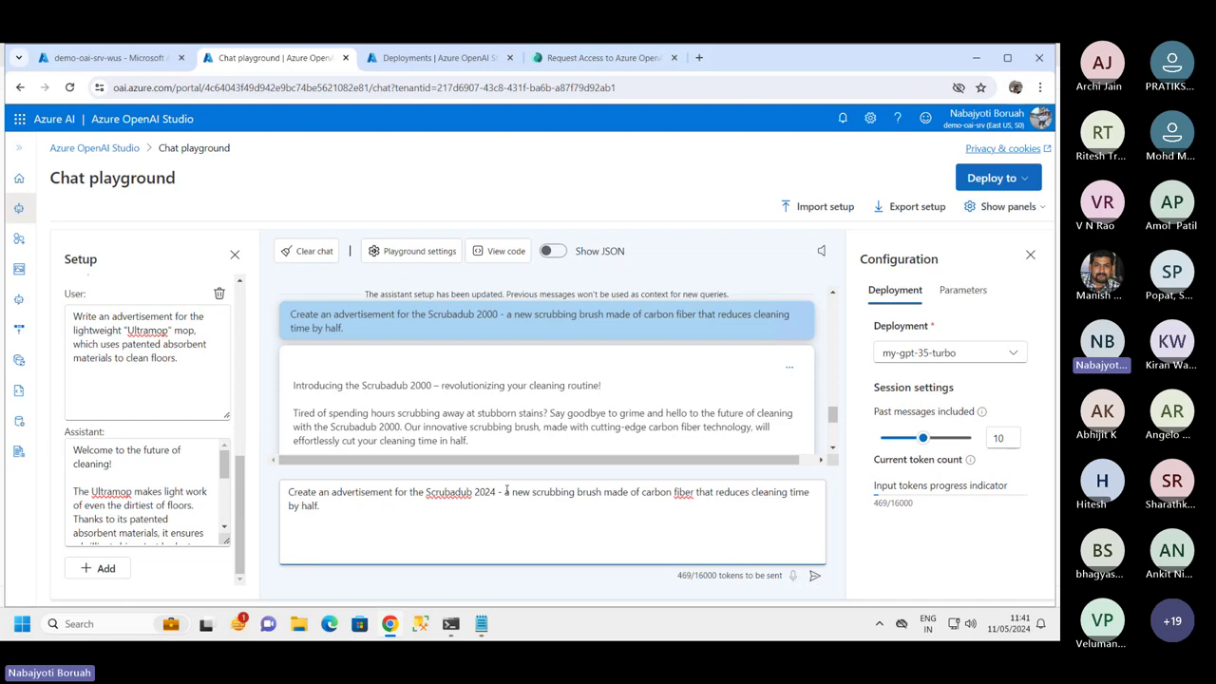
pyautogui.click(815, 575)
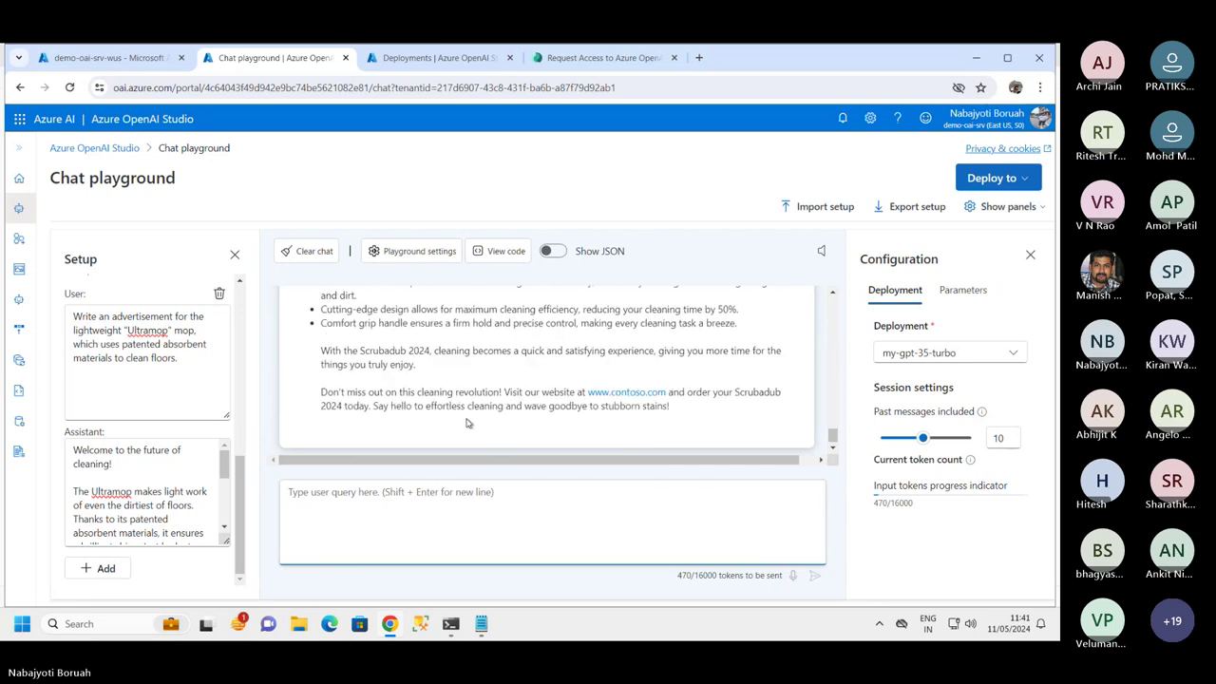
# - Examine the Scrubadub 2024 advertisement's website call to action and introduction, and look back at the Scrubadub 2000 response
pyautogui.moveTo(321, 389); pyautogui.dragTo(697, 409)
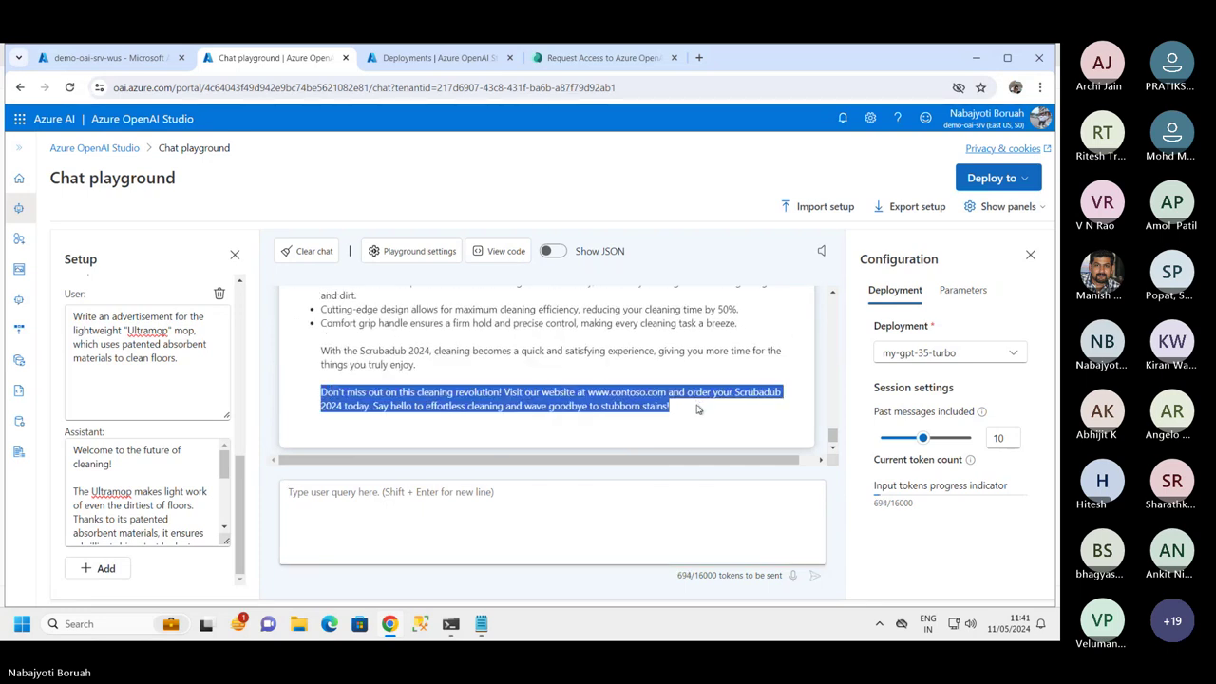
pyautogui.scroll(2, 492, 356)
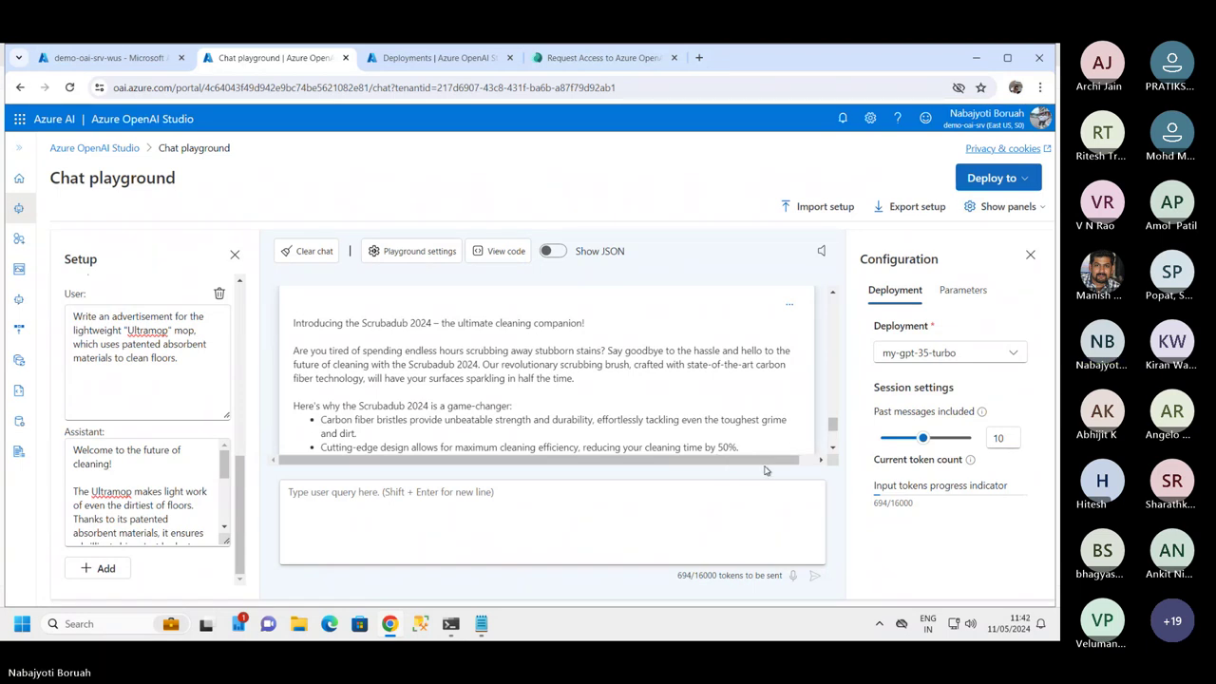
pyautogui.moveTo(832, 423); pyautogui.dragTo(824, 402)
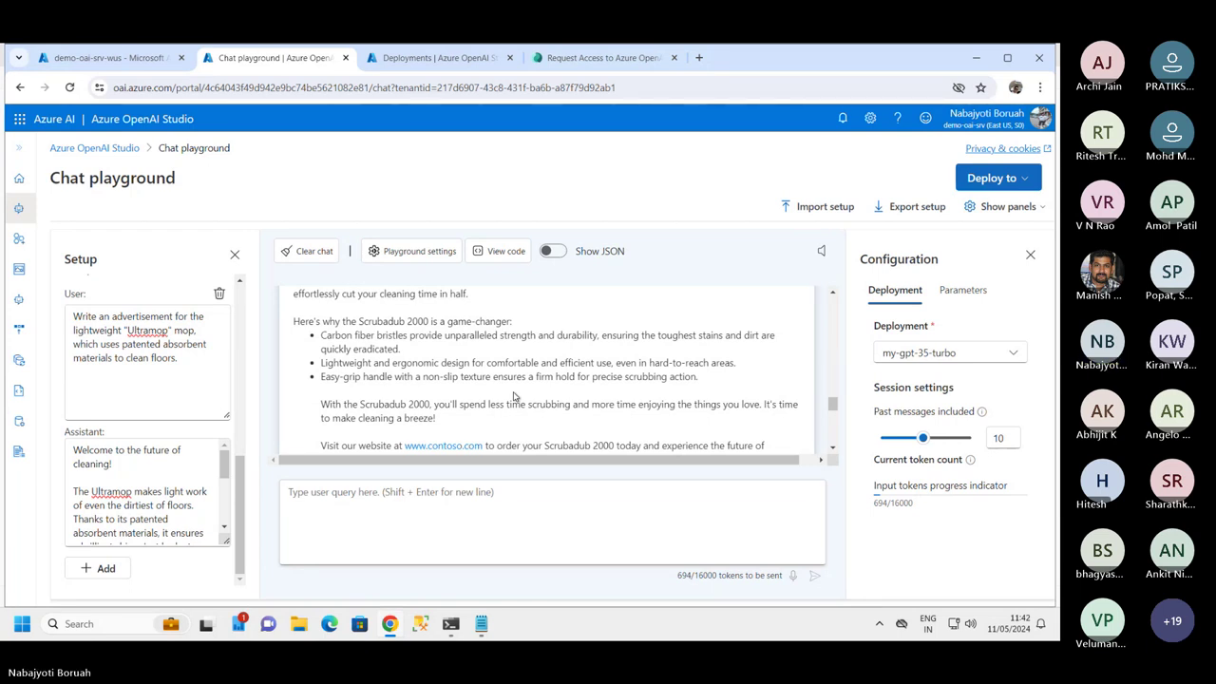
# - Inspect which model deployments are available for the chat session
pyautogui.click(965, 293)
pyautogui.click(895, 290)
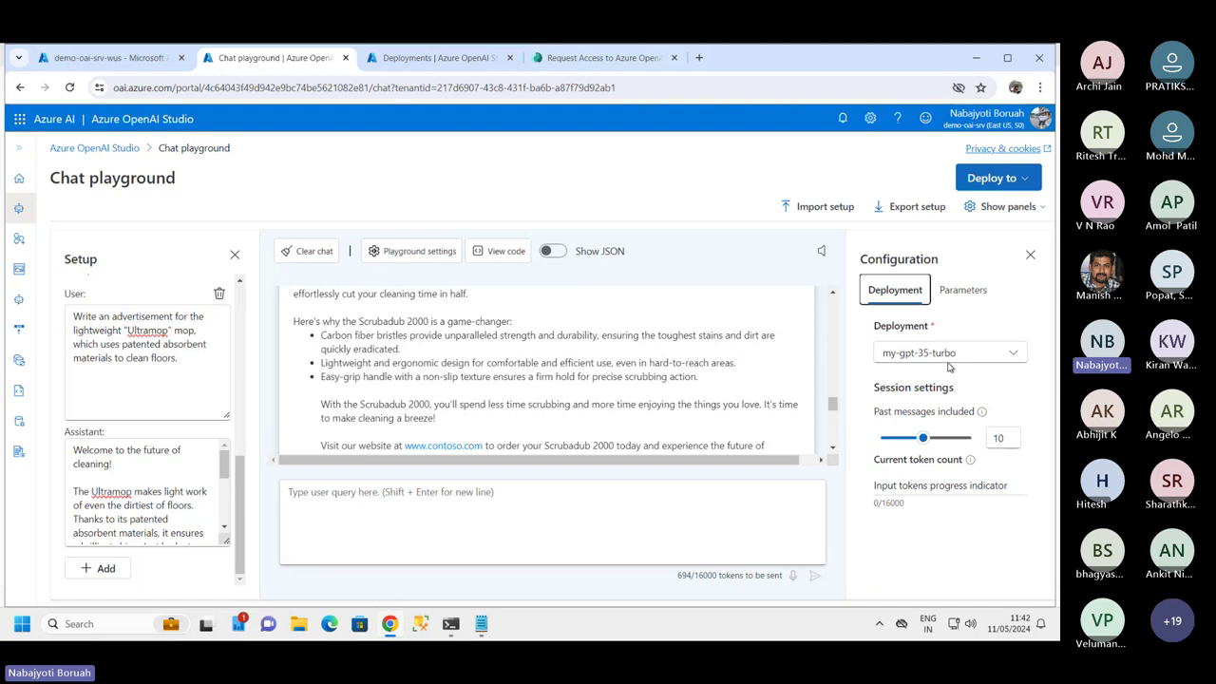
pyautogui.click(953, 354)
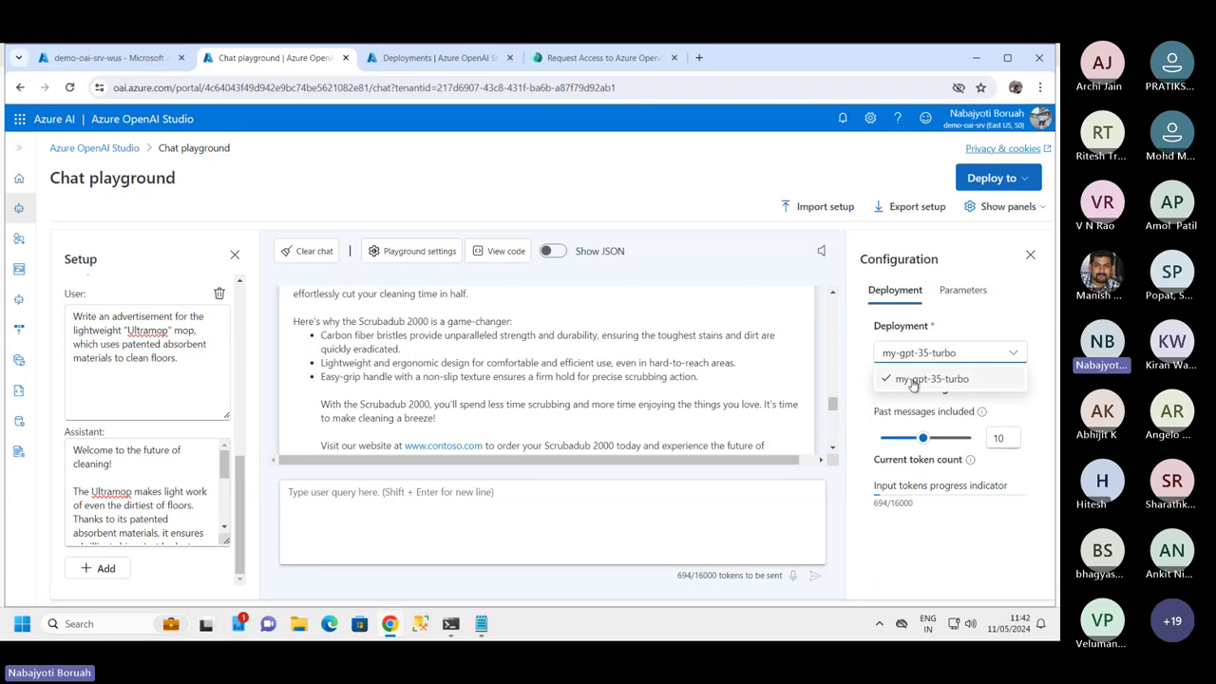
pyautogui.moveTo(915, 385)
# - Read the description of the Max response parameter and set its value to 1000
pyautogui.click(961, 293)
pyautogui.click(961, 293)
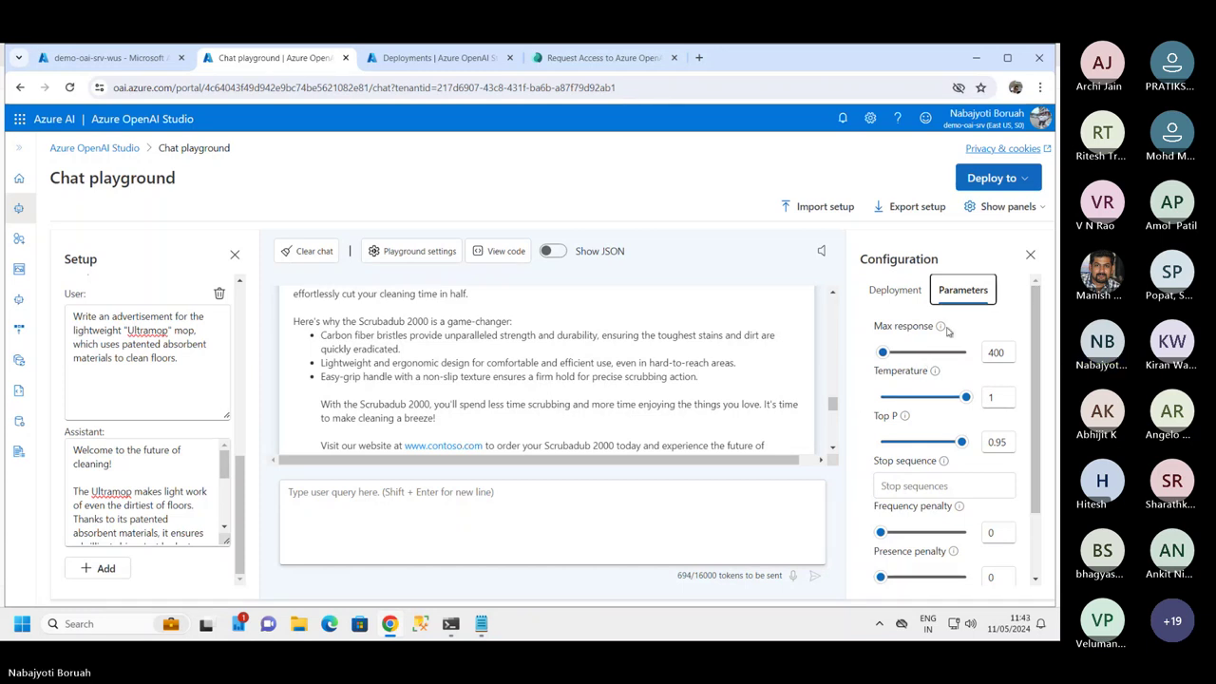
pyautogui.moveTo(945, 334)
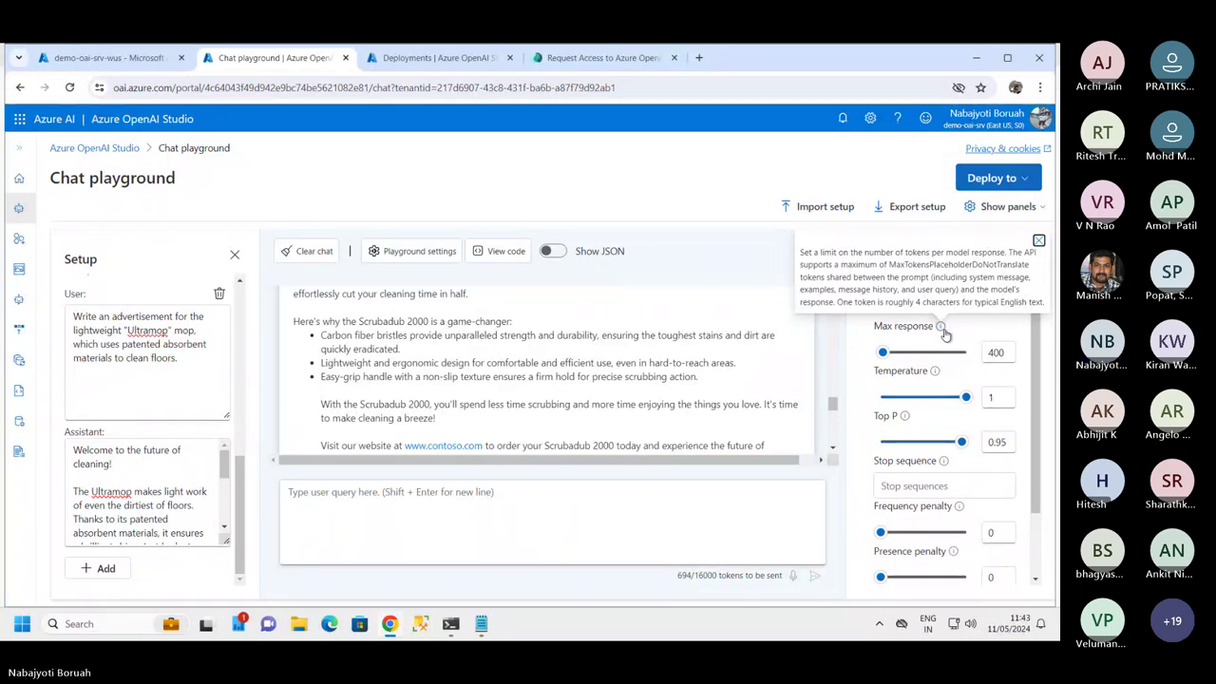
pyautogui.click(995, 352)
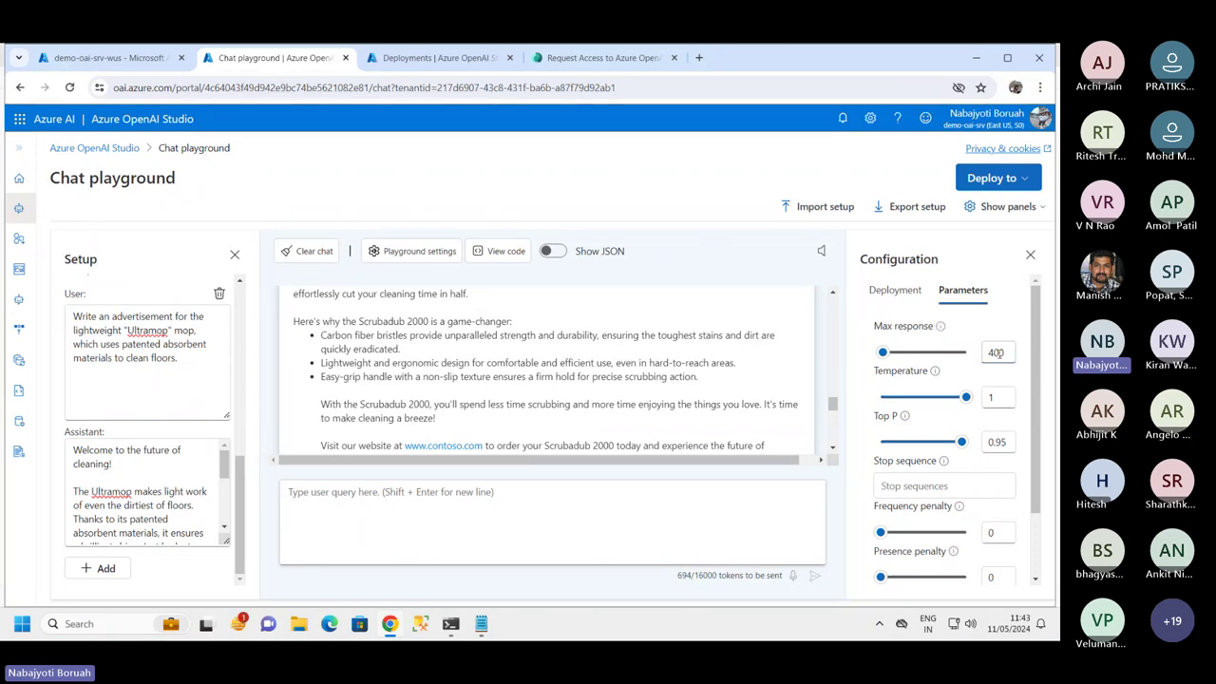
pyautogui.write('00')
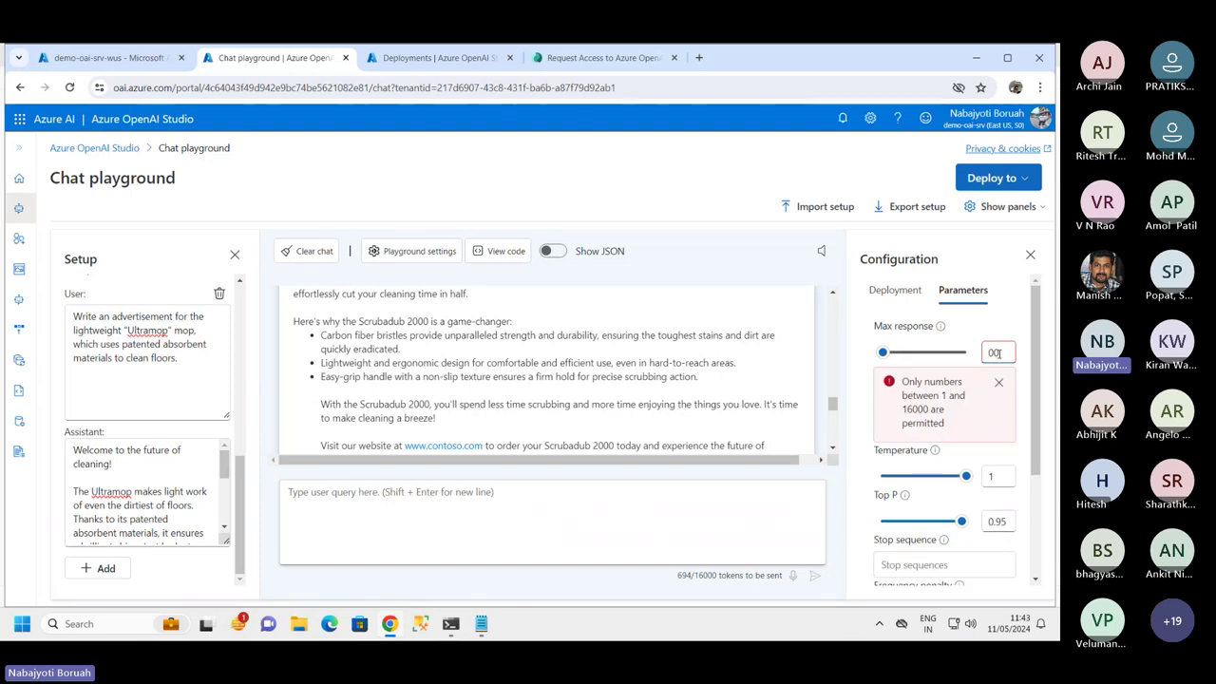
pyautogui.press('BackSpace')
pyautogui.write('0')
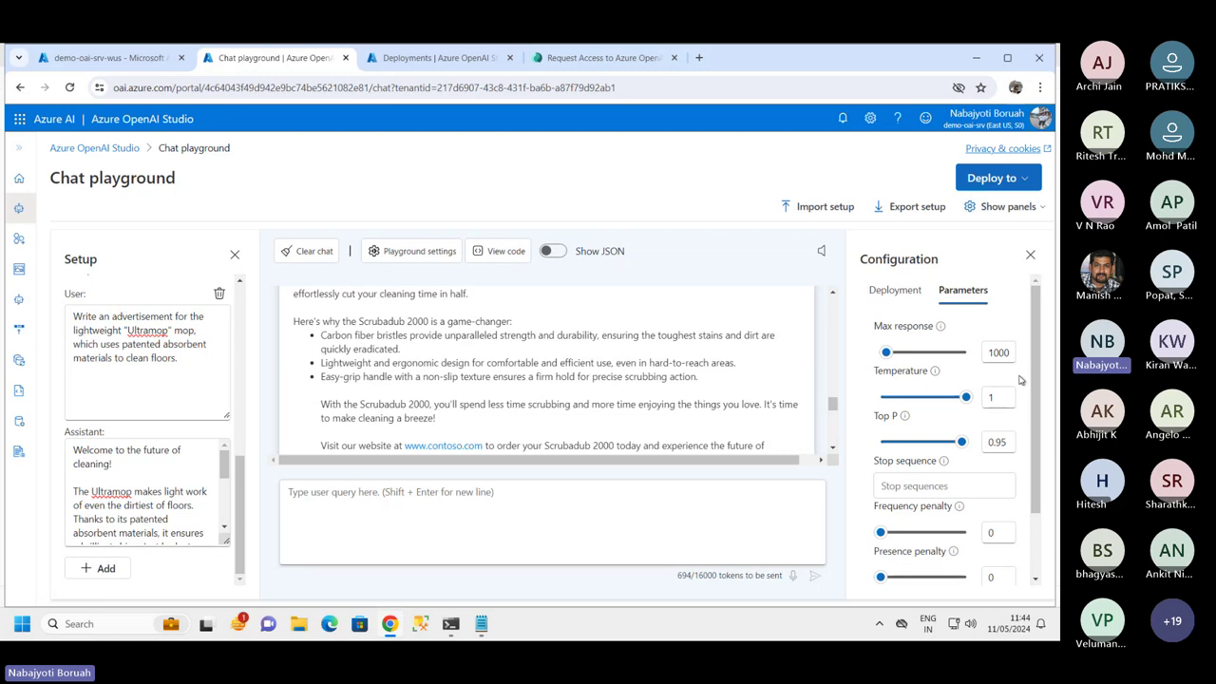
# - Read the description of the Temperature parameter and set Top P to 1
pyautogui.click(937, 372)
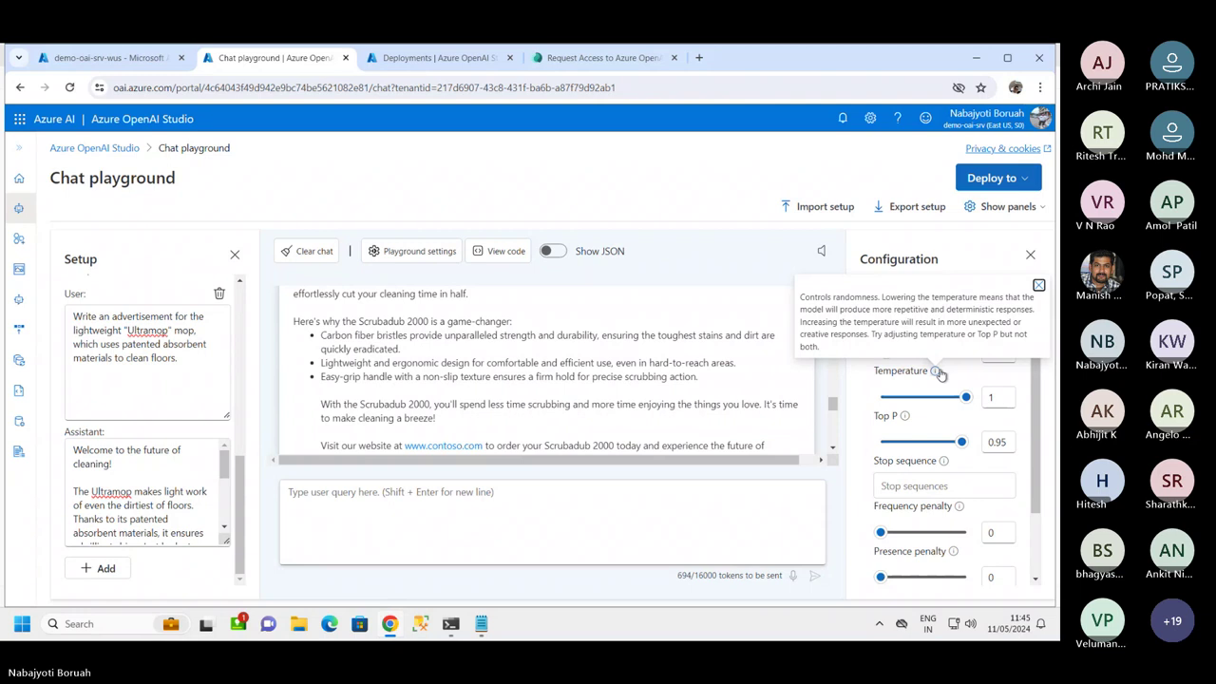
pyautogui.click(963, 444)
pyautogui.moveTo(963, 443); pyautogui.dragTo(972, 443)
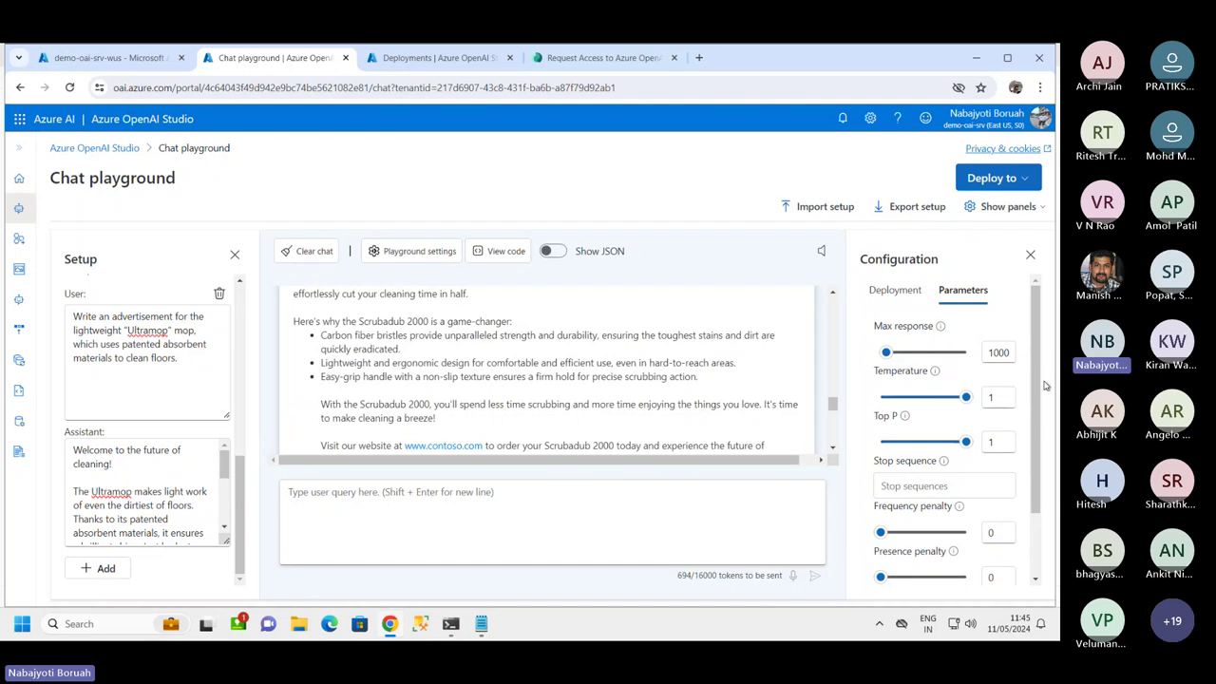
# - Review the explanations of the Max response and Temperature parameters, and close the description
pyautogui.moveTo(941, 329)
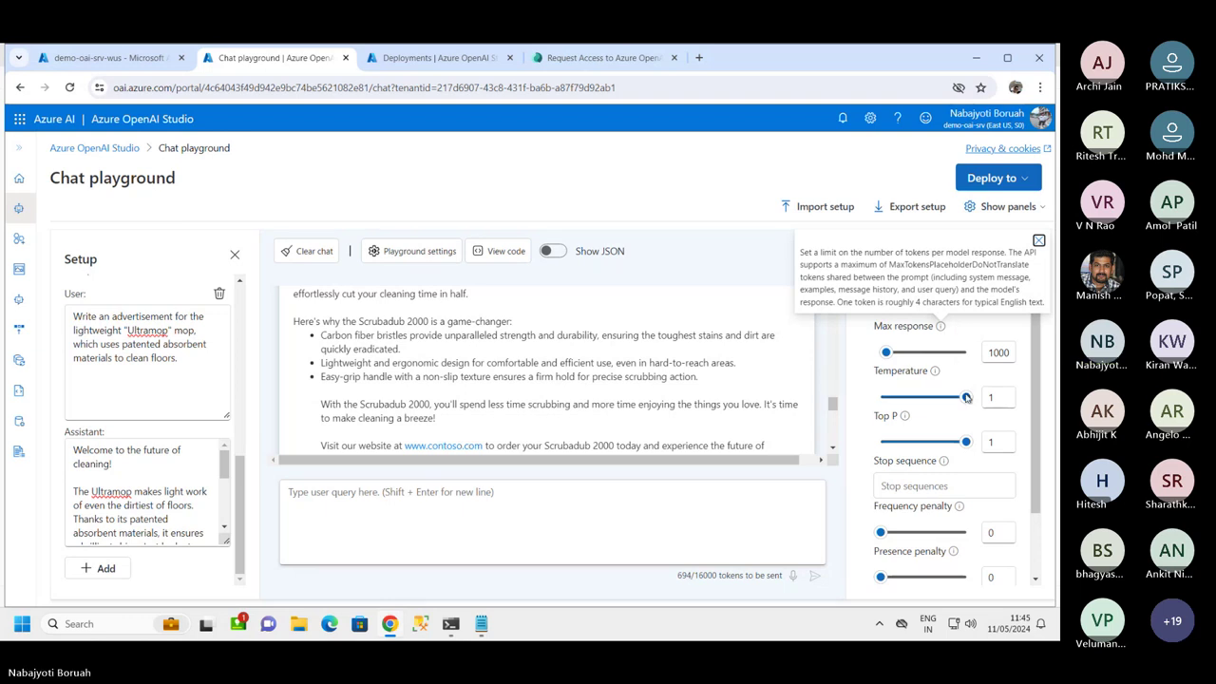
pyautogui.moveTo(935, 373)
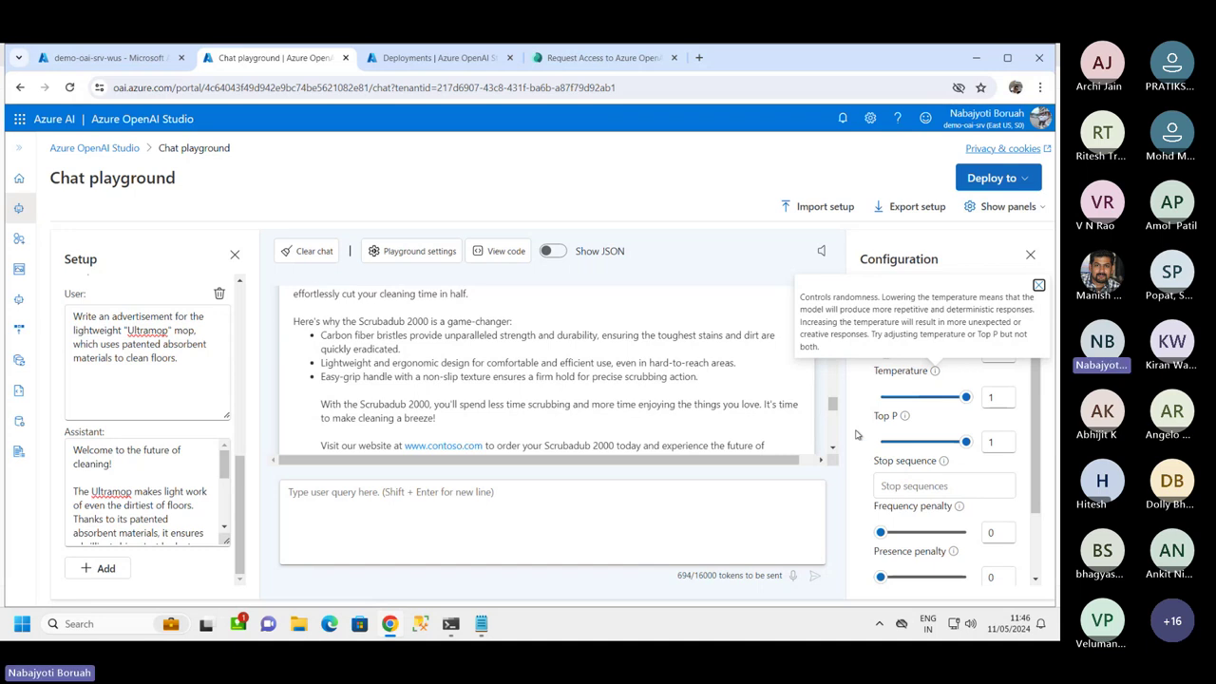
pyautogui.press('Escape')
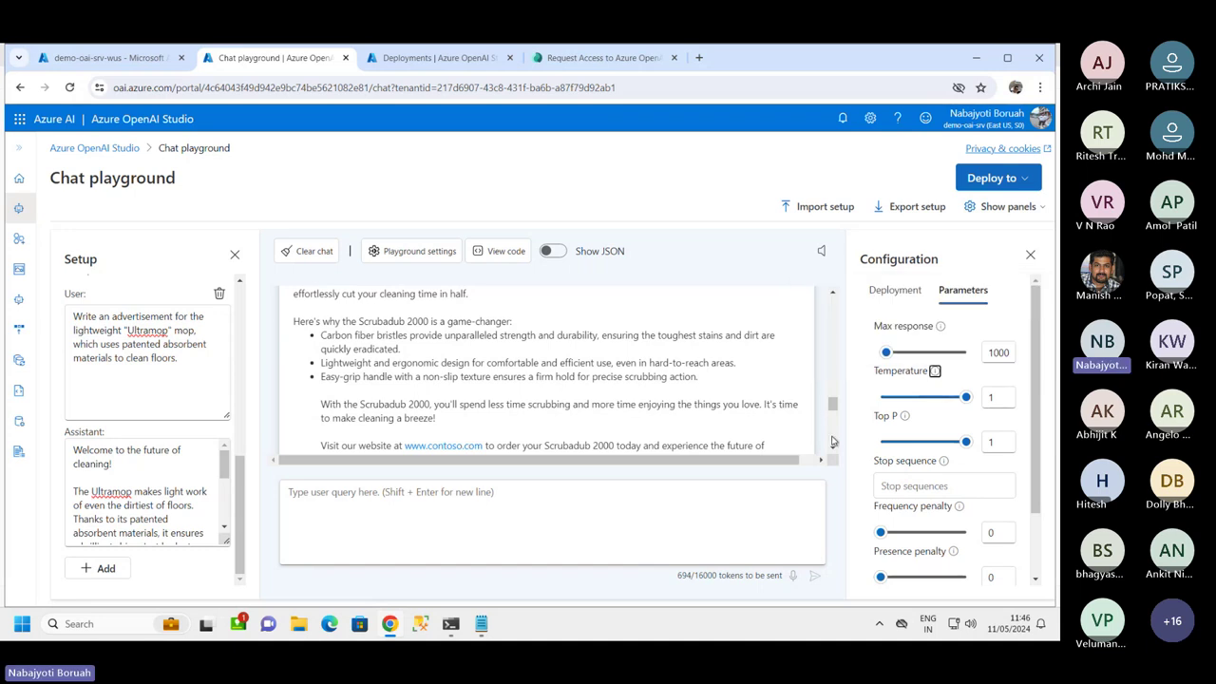
# - Clear the chat history and submit the query "Create an advertisement for a cleaning sponge"
pyautogui.click(306, 251)
pyautogui.click(521, 399)
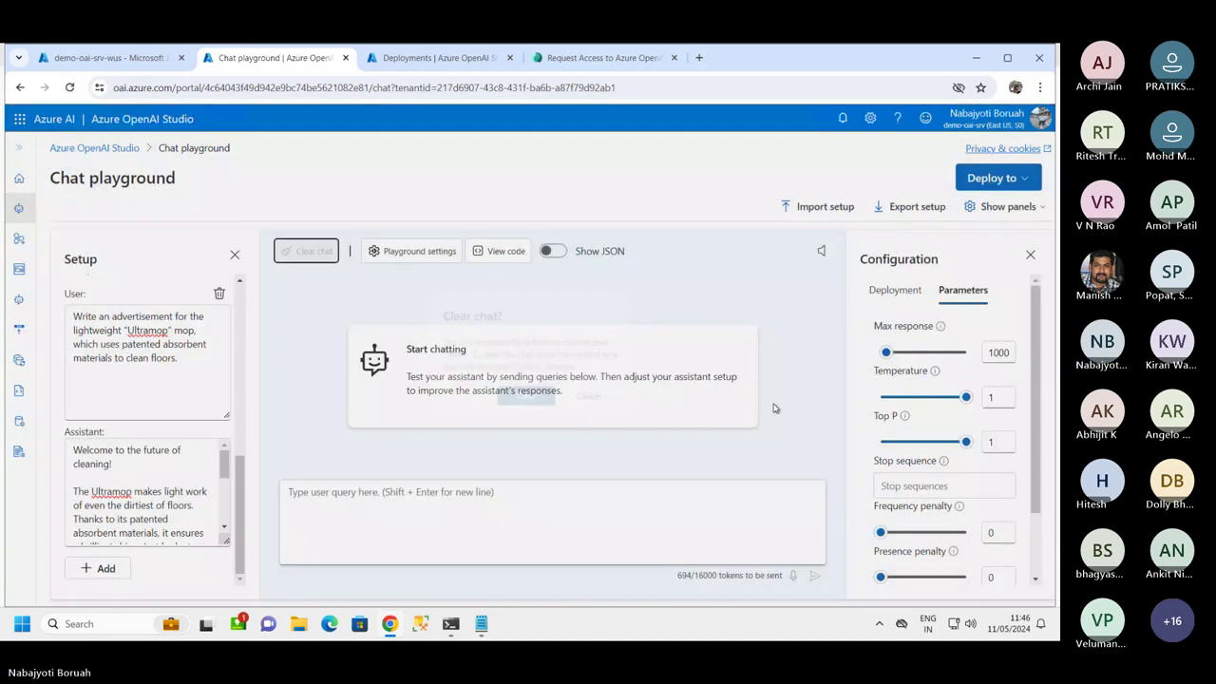
pyautogui.click(360, 501)
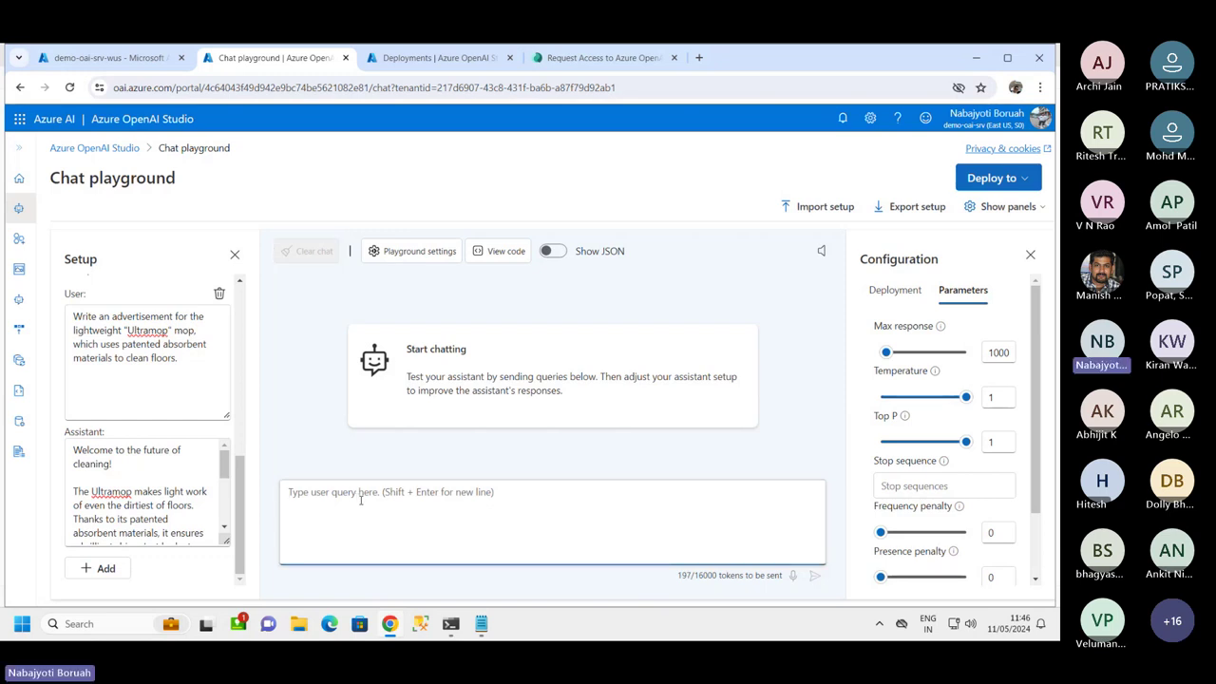
pyautogui.write('Create an advertisement for a cleaning sponge')
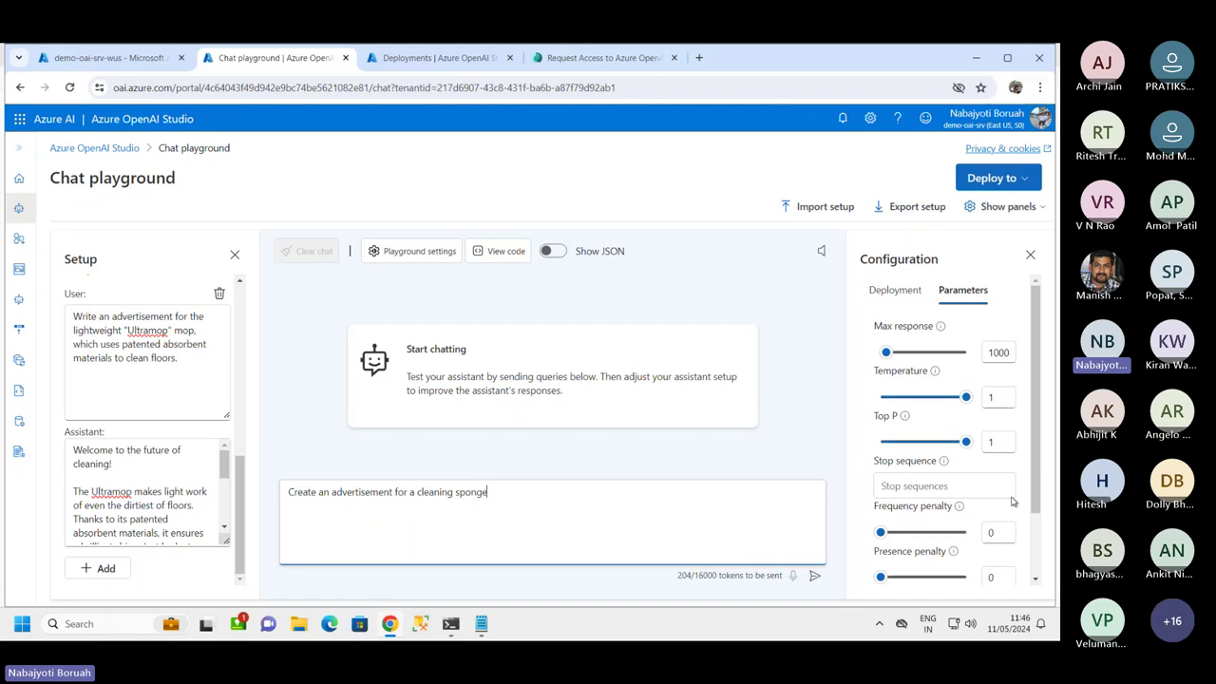
pyautogui.scroll(-2, 1035, 499)
pyautogui.scroll(2, 1034, 498)
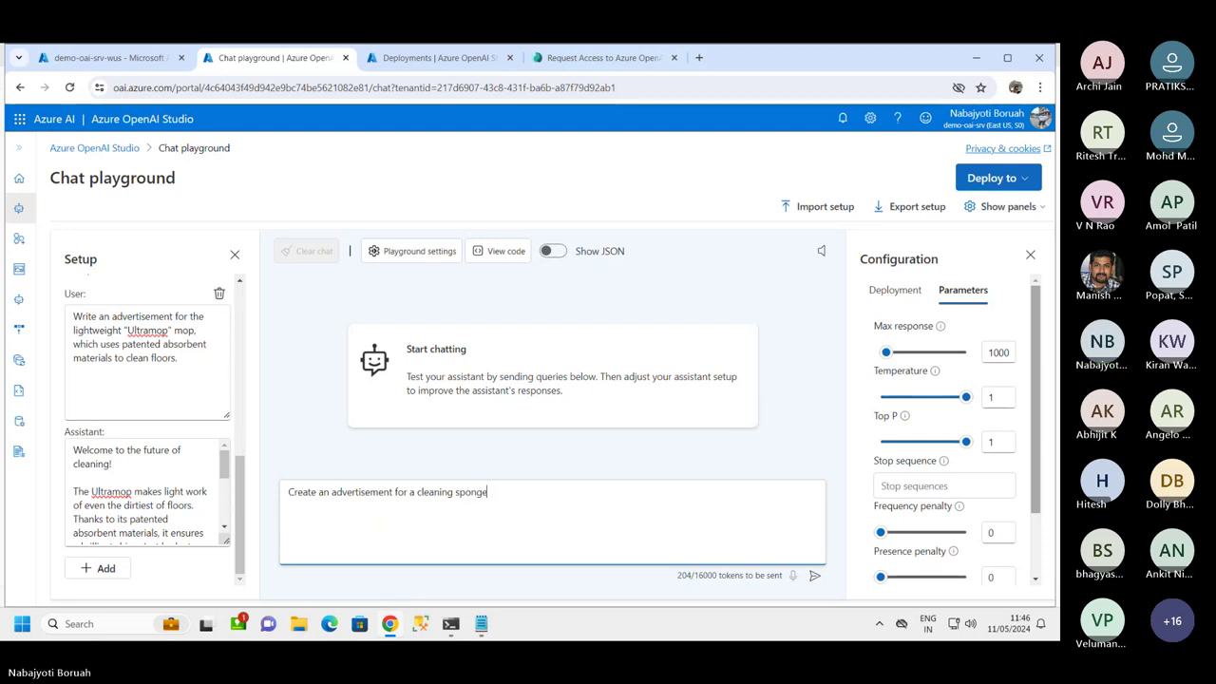
pyautogui.click(814, 575)
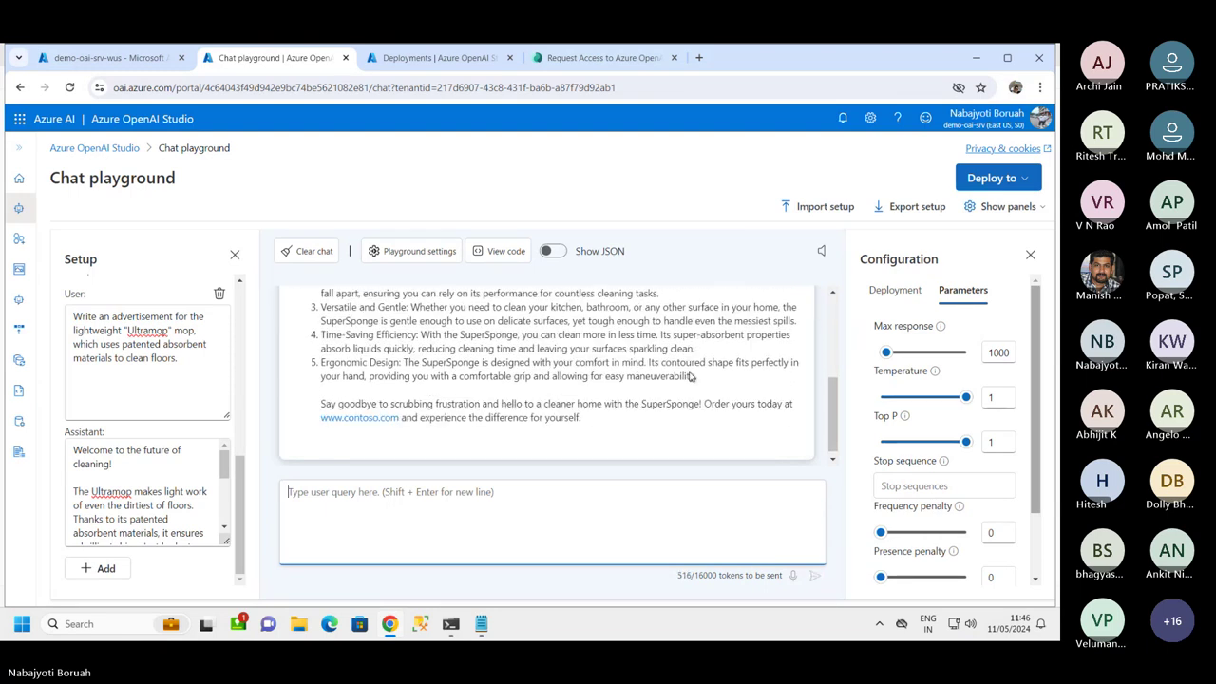
# - Read the opening of the generated sponge advertisement, examining the product name and introductory line
pyautogui.scroll(10, 413, 389)
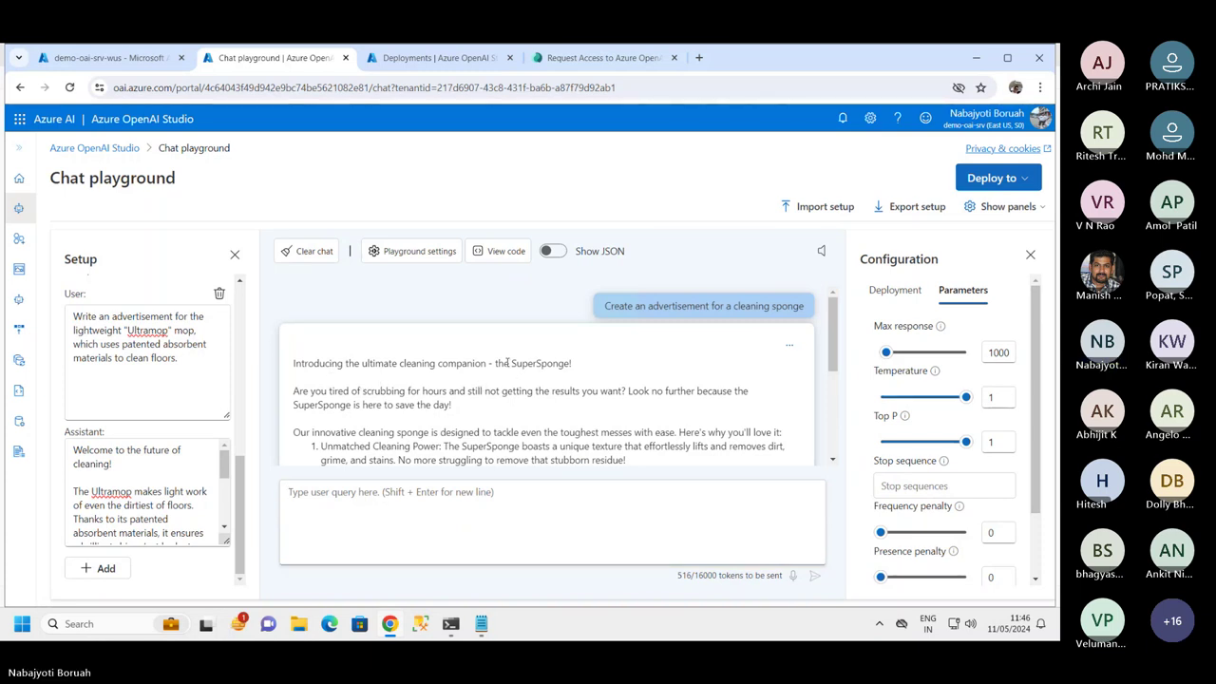
pyautogui.moveTo(507, 363); pyautogui.dragTo(575, 372)
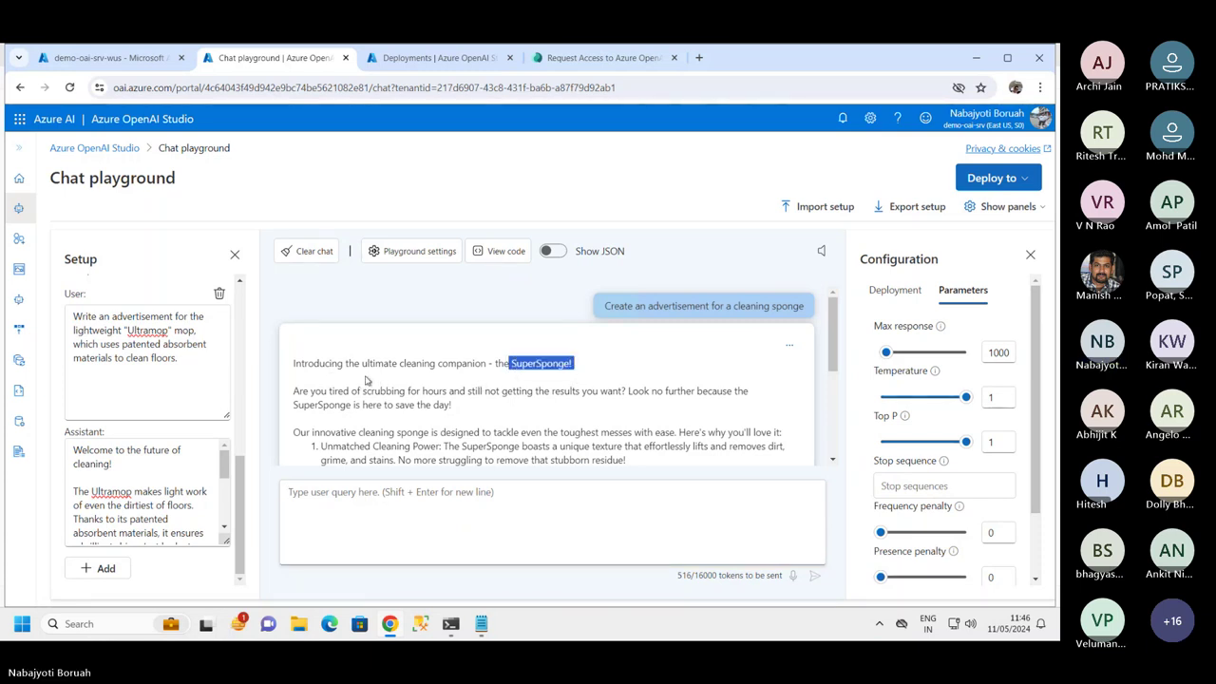
pyautogui.moveTo(294, 363); pyautogui.dragTo(496, 365)
pyautogui.click(466, 401)
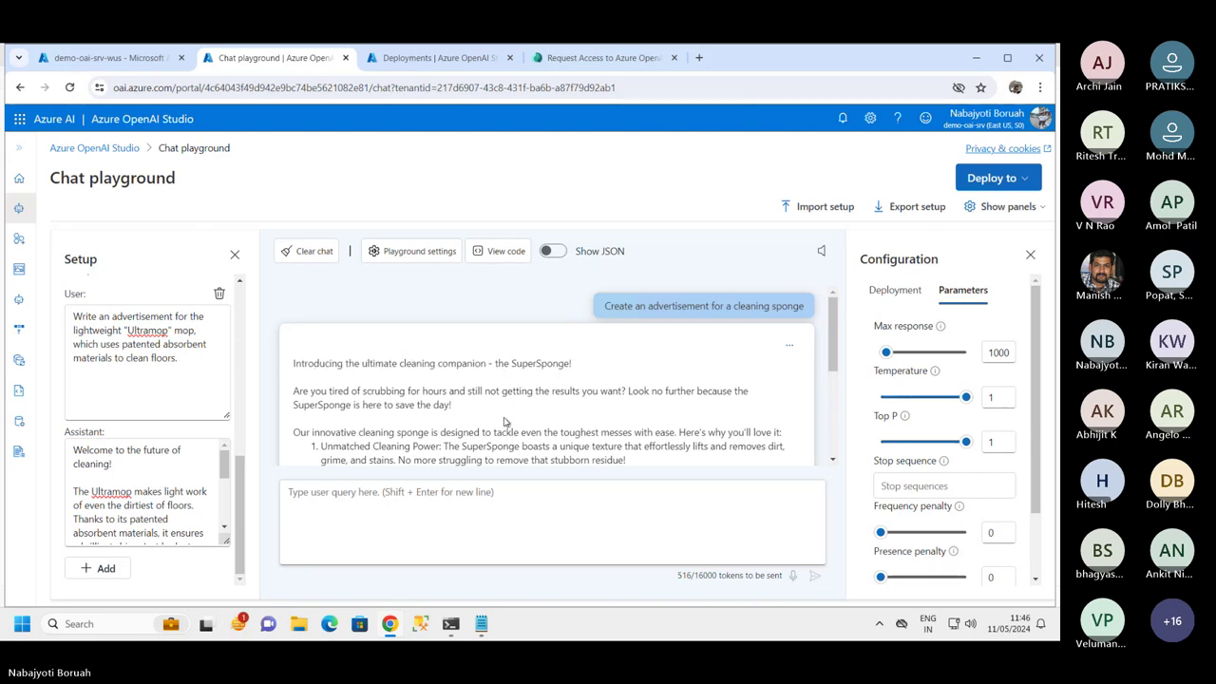
# - Read through the feature list in the generated sponge advertisement, highlighting the introduction and the first three numbered points
pyautogui.scroll(-1, 491, 430)
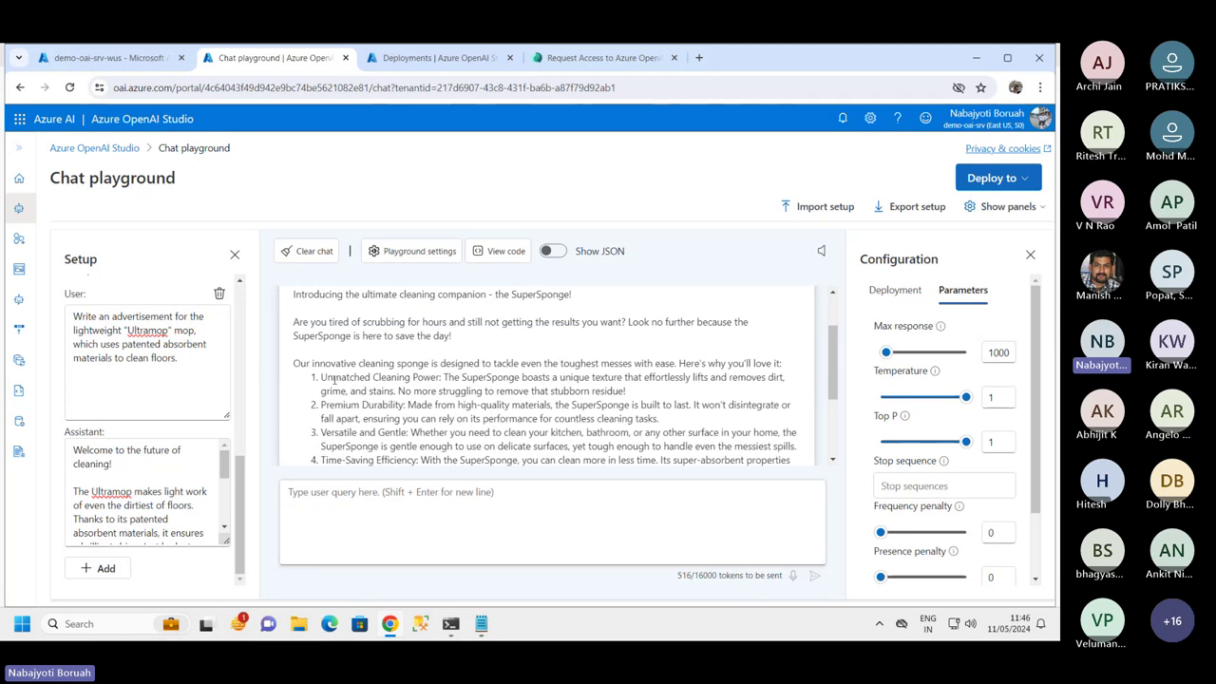
pyautogui.moveTo(309, 364); pyautogui.dragTo(648, 445)
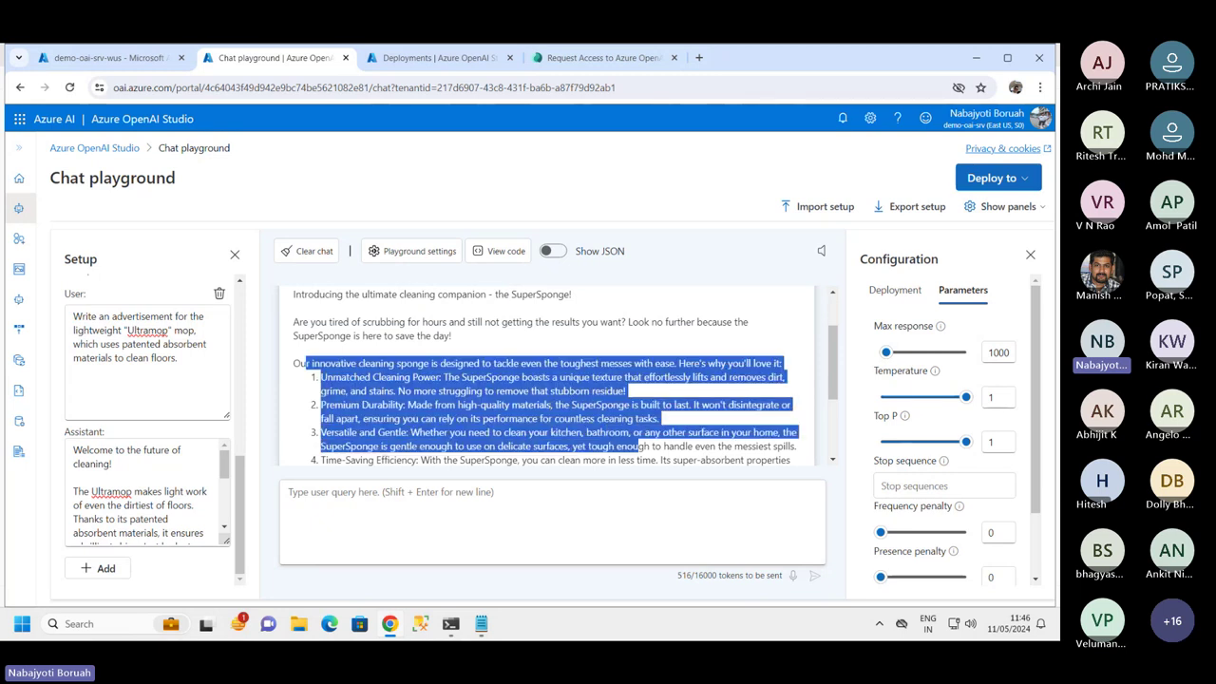
pyautogui.scroll(-2, 648, 445)
pyautogui.scroll(3, 648, 446)
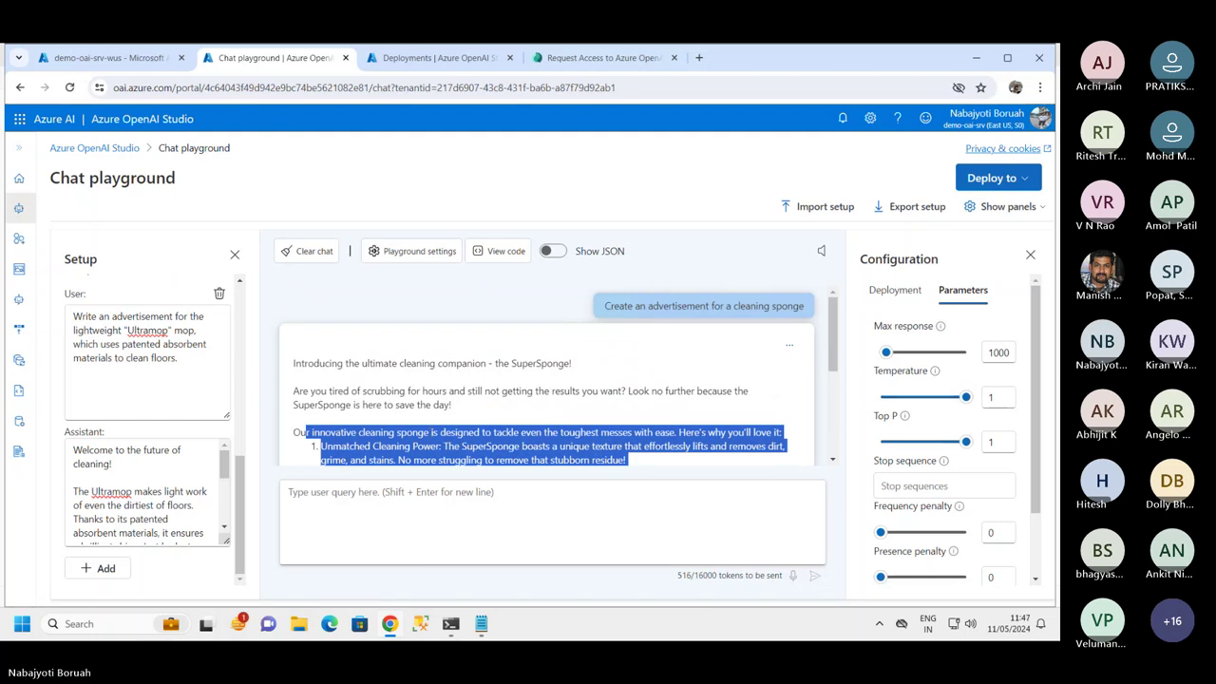
pyautogui.scroll(-2, 427, 432)
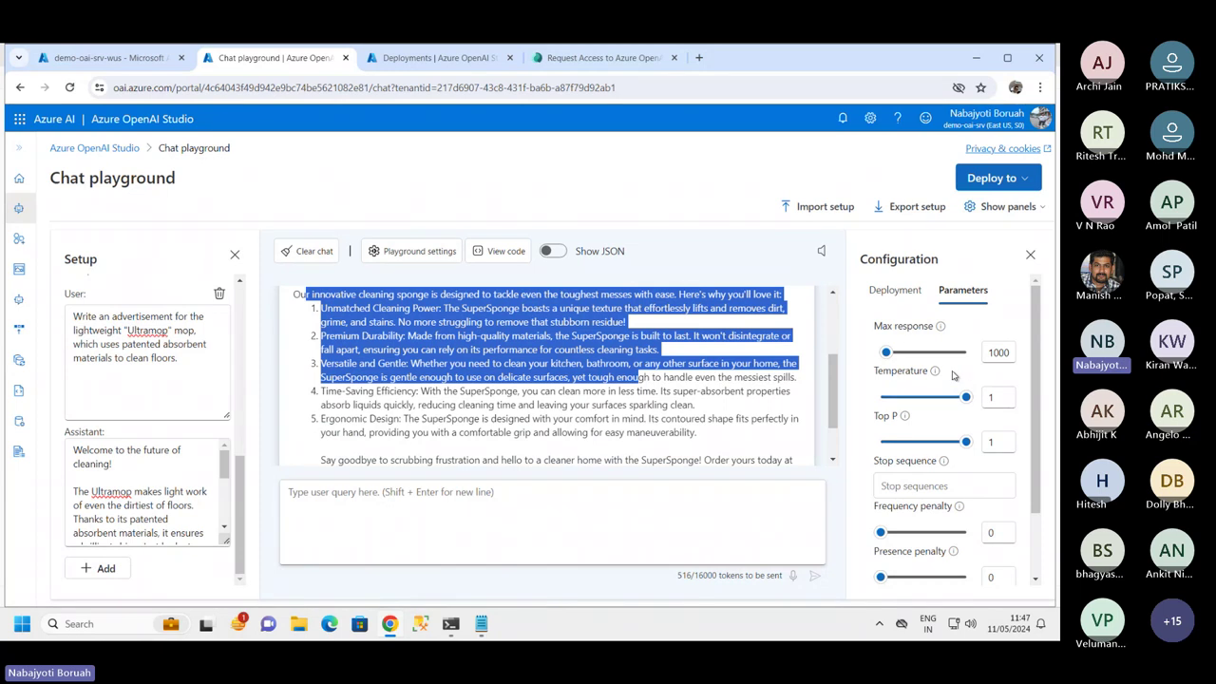
# - Set Temperature to 0 and clear the chat history
pyautogui.moveTo(965, 397); pyautogui.dragTo(880, 397)
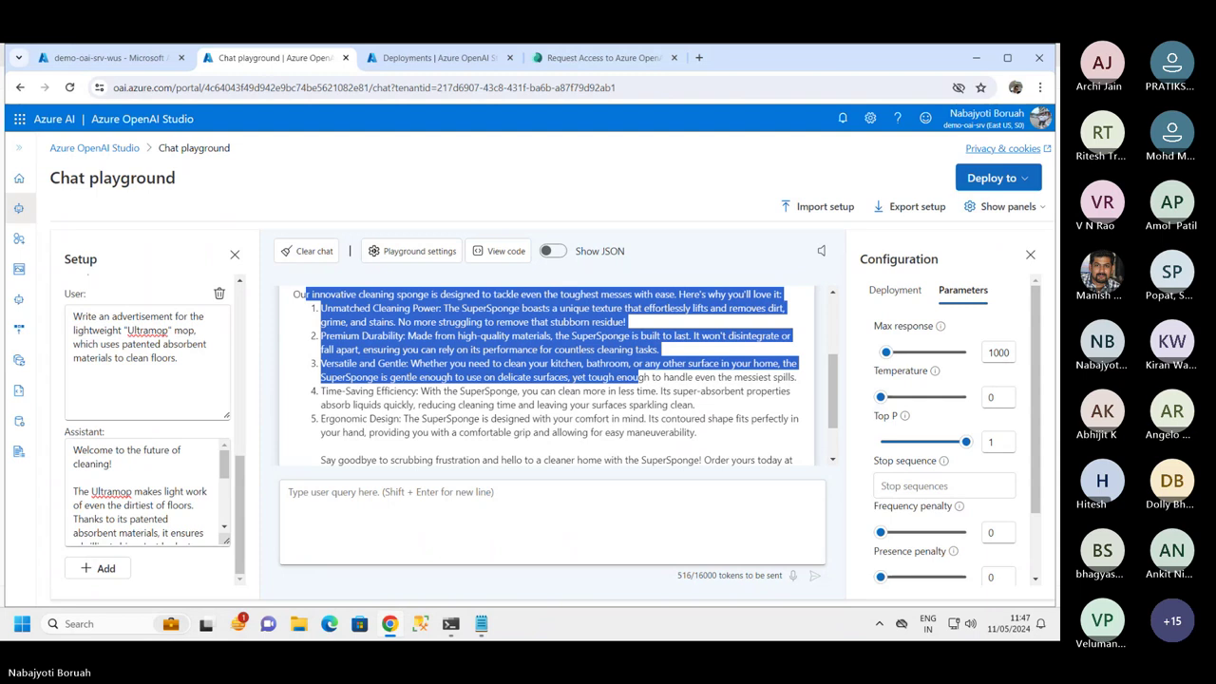
pyautogui.scroll(2, 337, 285)
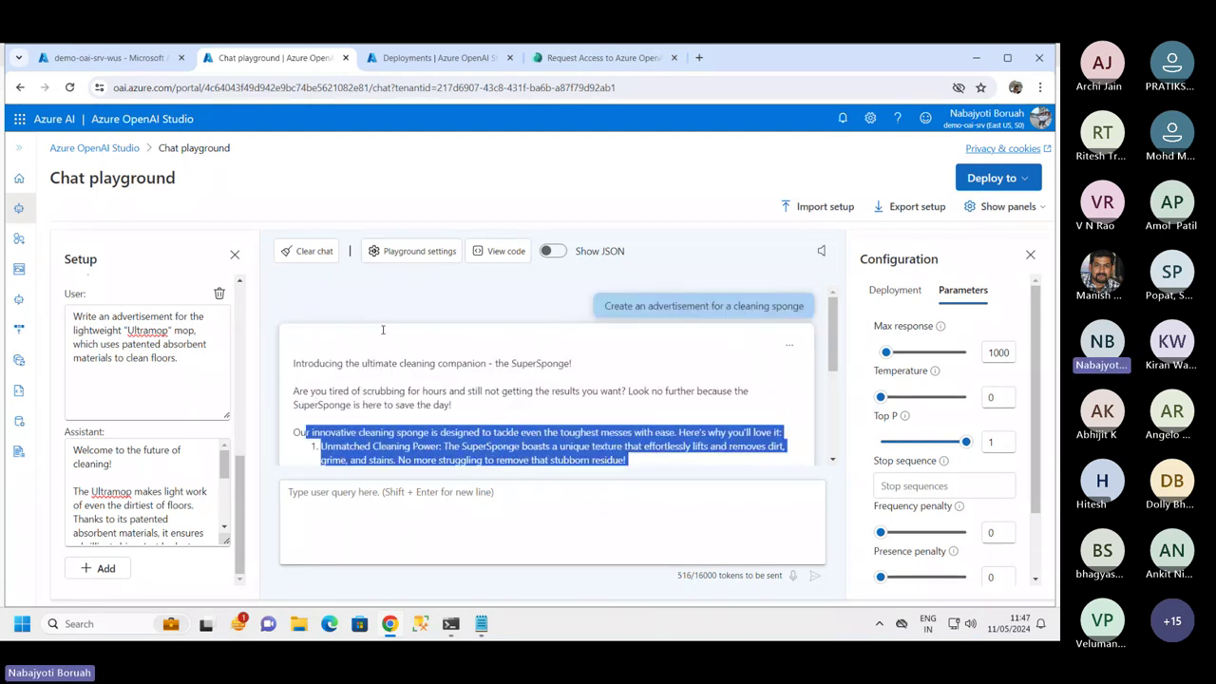
pyautogui.click(307, 250)
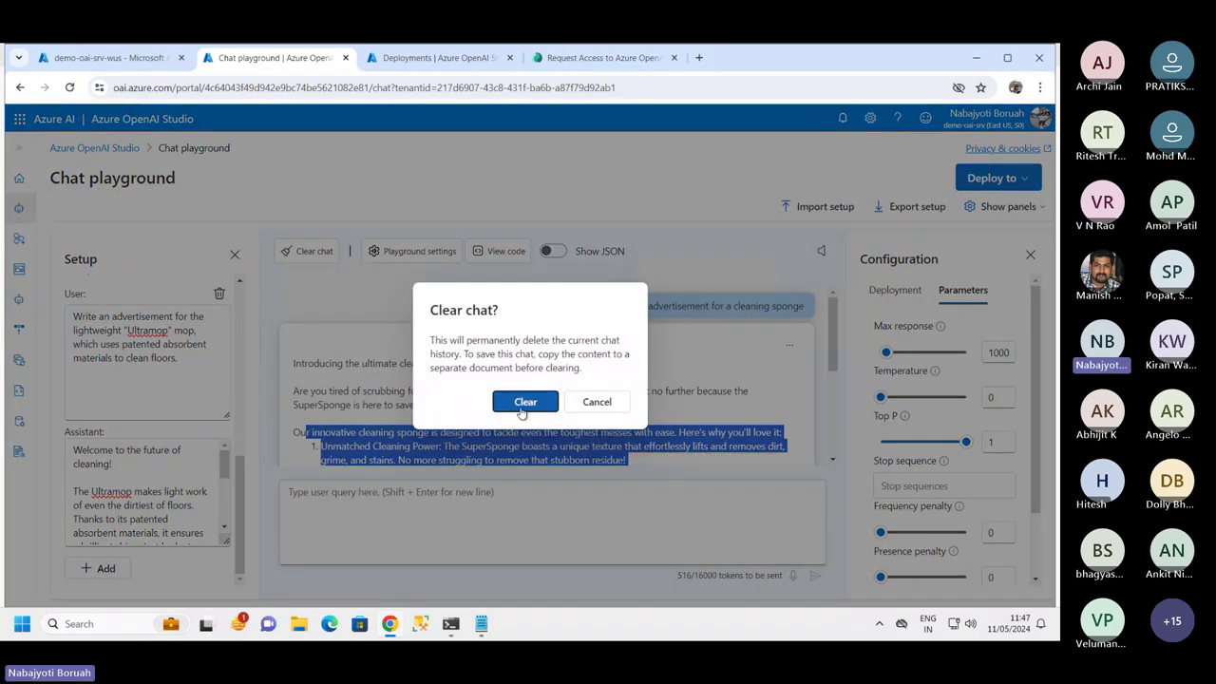
pyautogui.click(524, 401)
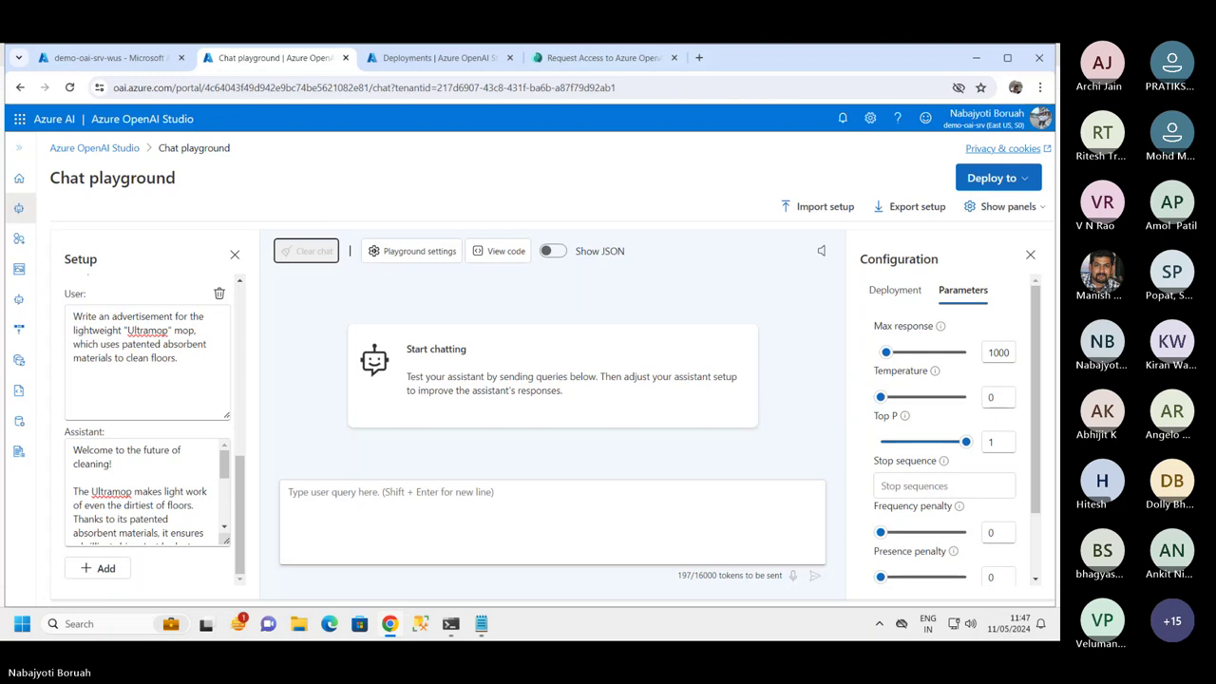
# - Submit the query "Create an advertisement for a cleaning sponge."
pyautogui.click(355, 509)
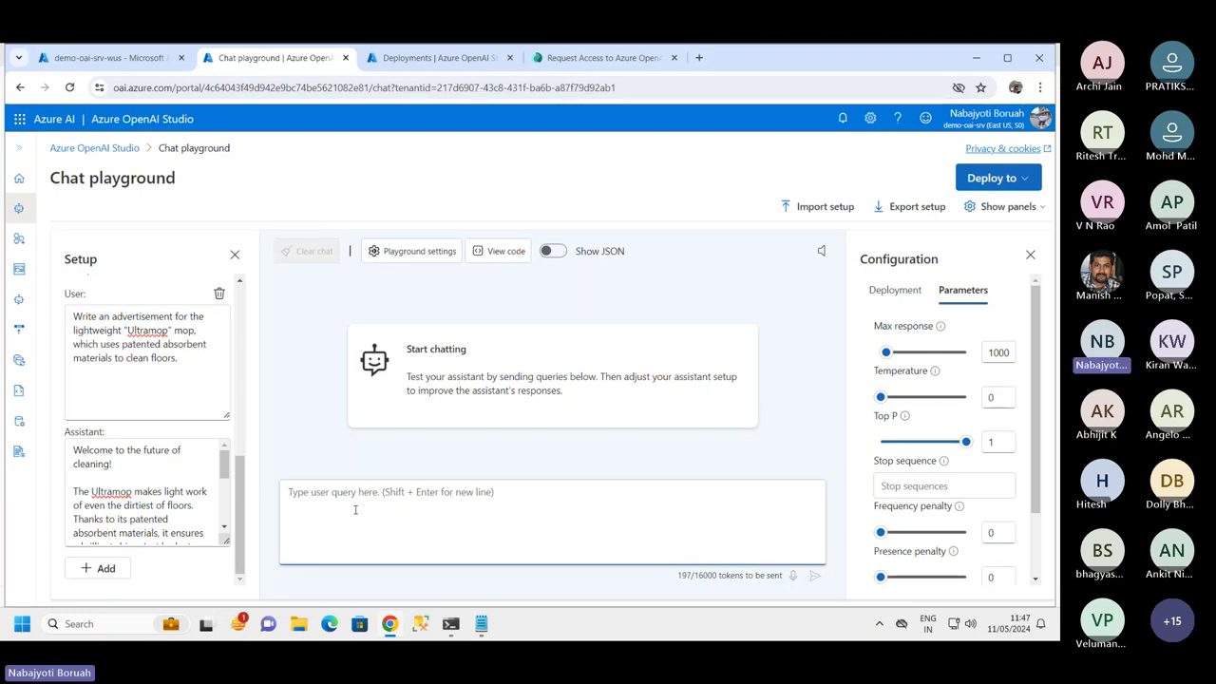
pyautogui.write('Create an advertisement for a cleaning sponge')
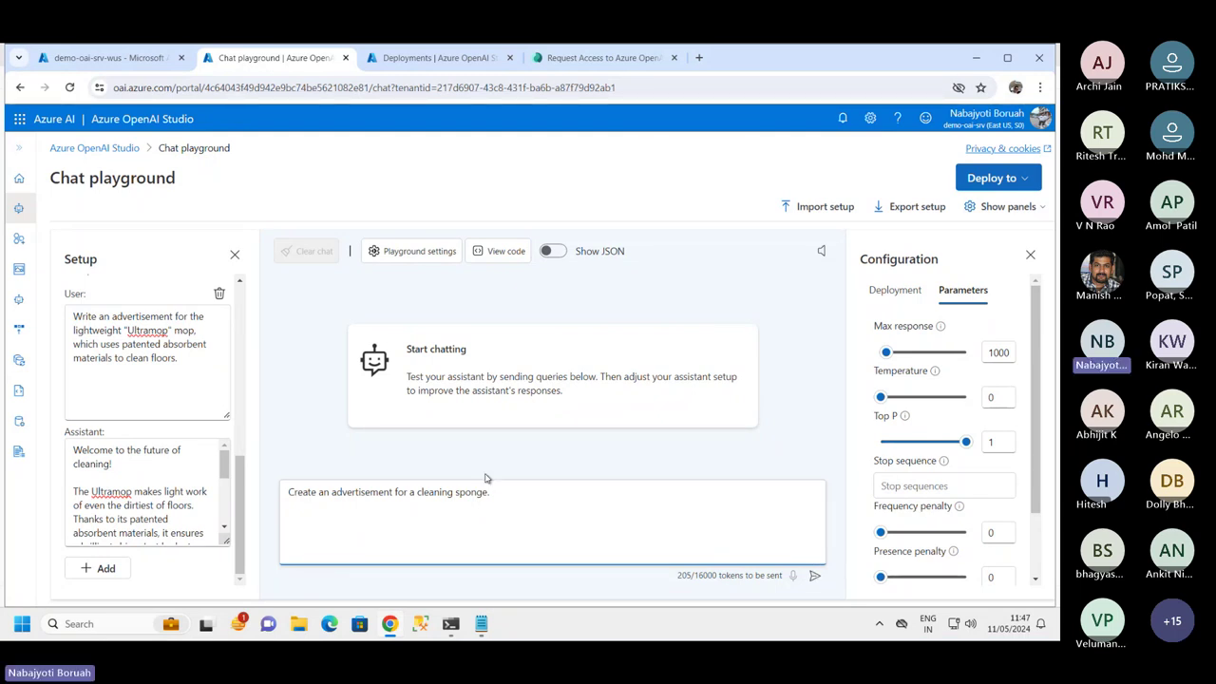
pyautogui.click(814, 579)
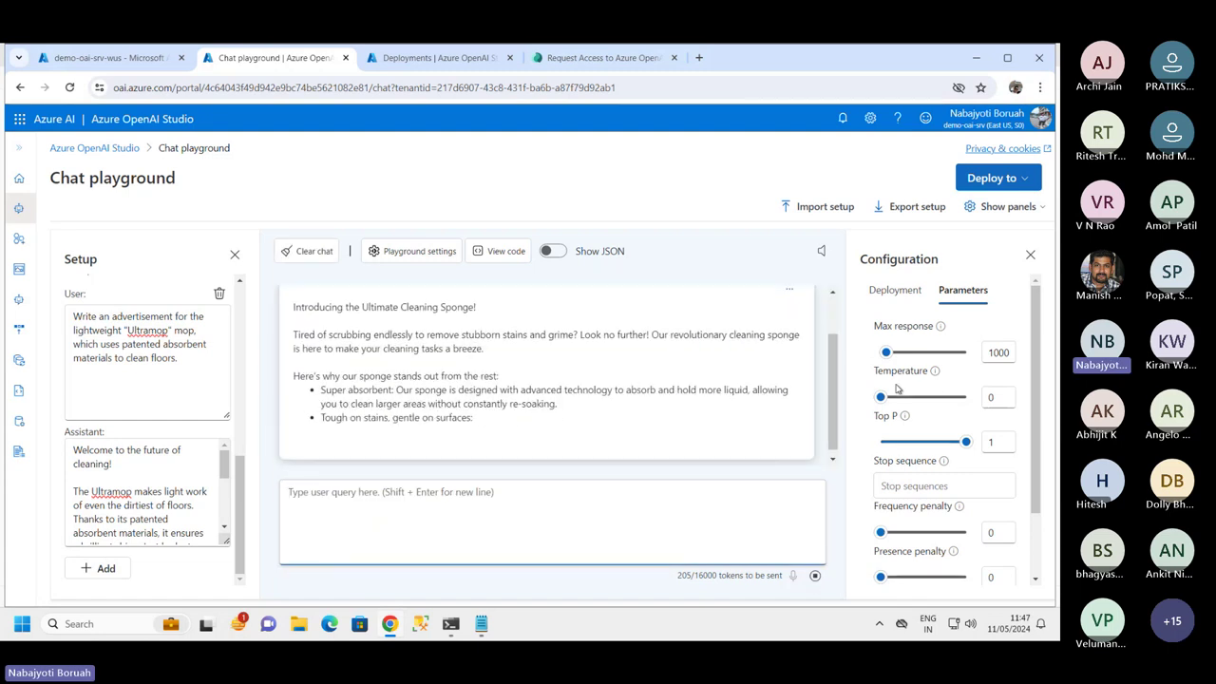
# - Read the newly generated sponge advertisement from its headline to the closing website line, highlighting the title and the super absorbent feature
pyautogui.scroll(5, 494, 394)
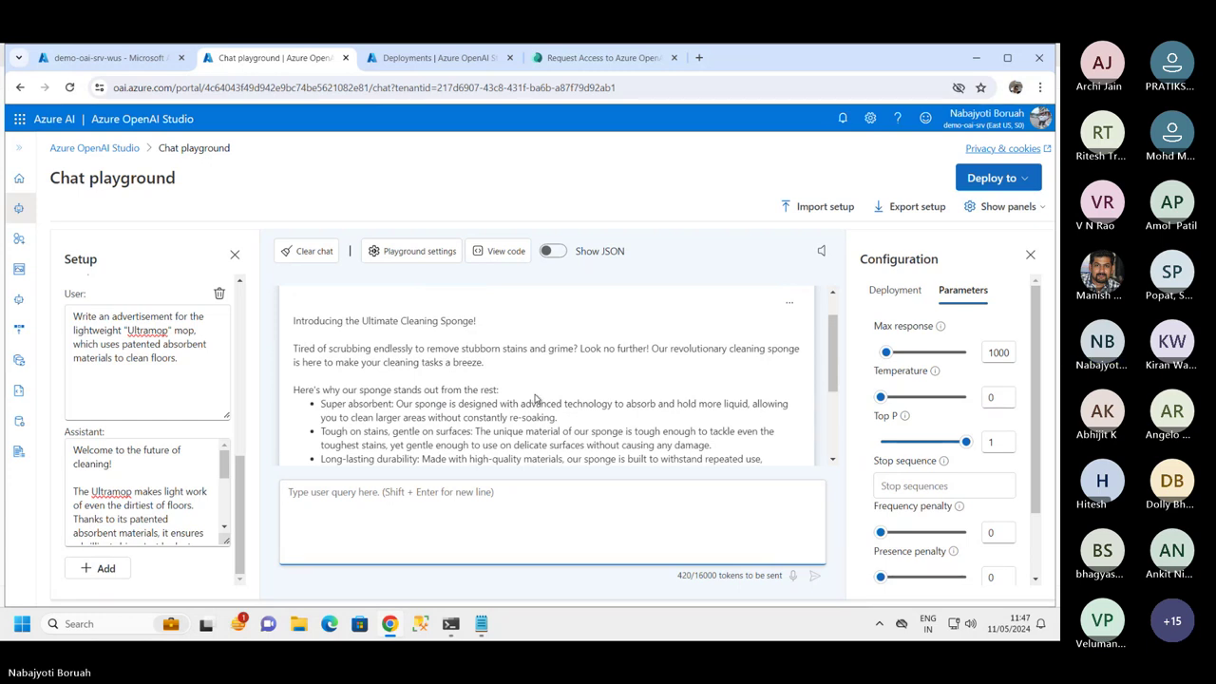
pyautogui.moveTo(300, 320); pyautogui.dragTo(431, 320)
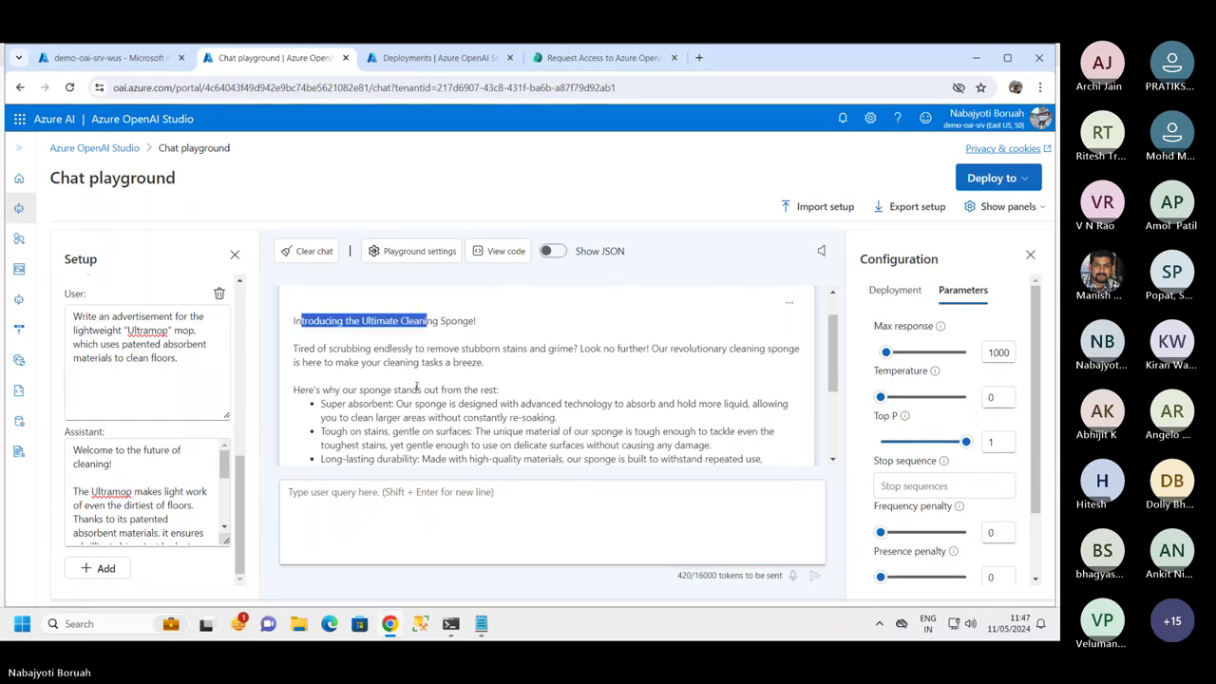
pyautogui.moveTo(344, 404); pyautogui.dragTo(519, 418)
pyautogui.scroll(-2, 513, 406)
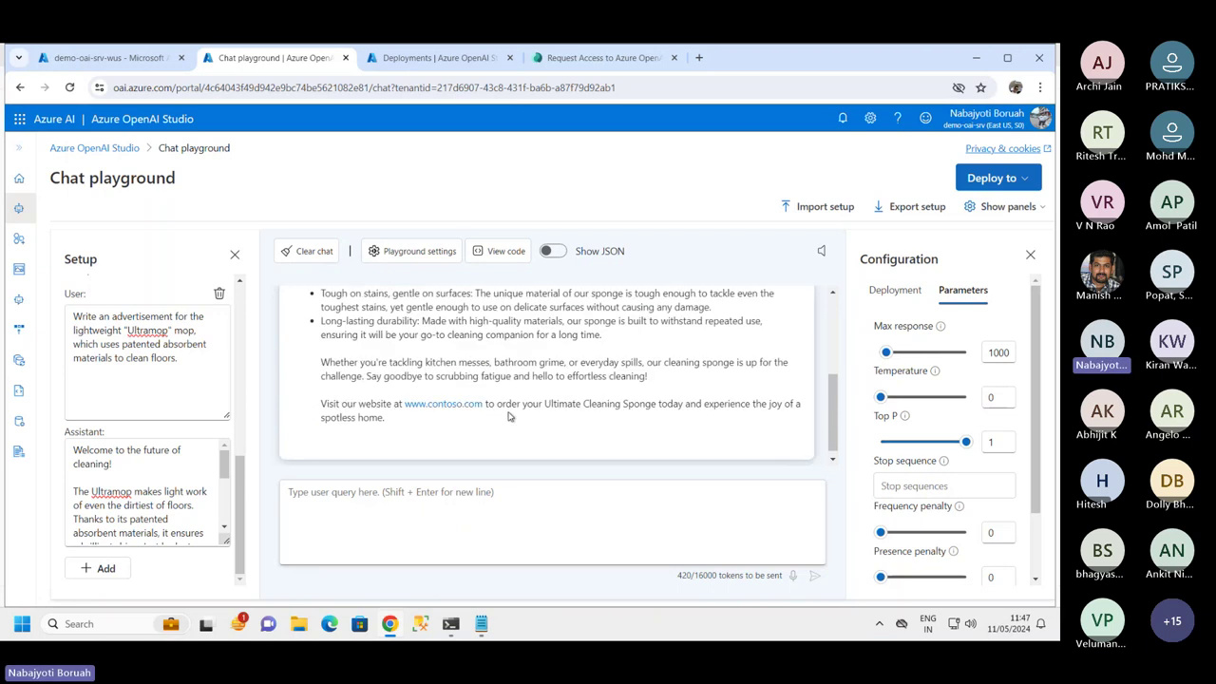
pyautogui.scroll(3, 536, 399)
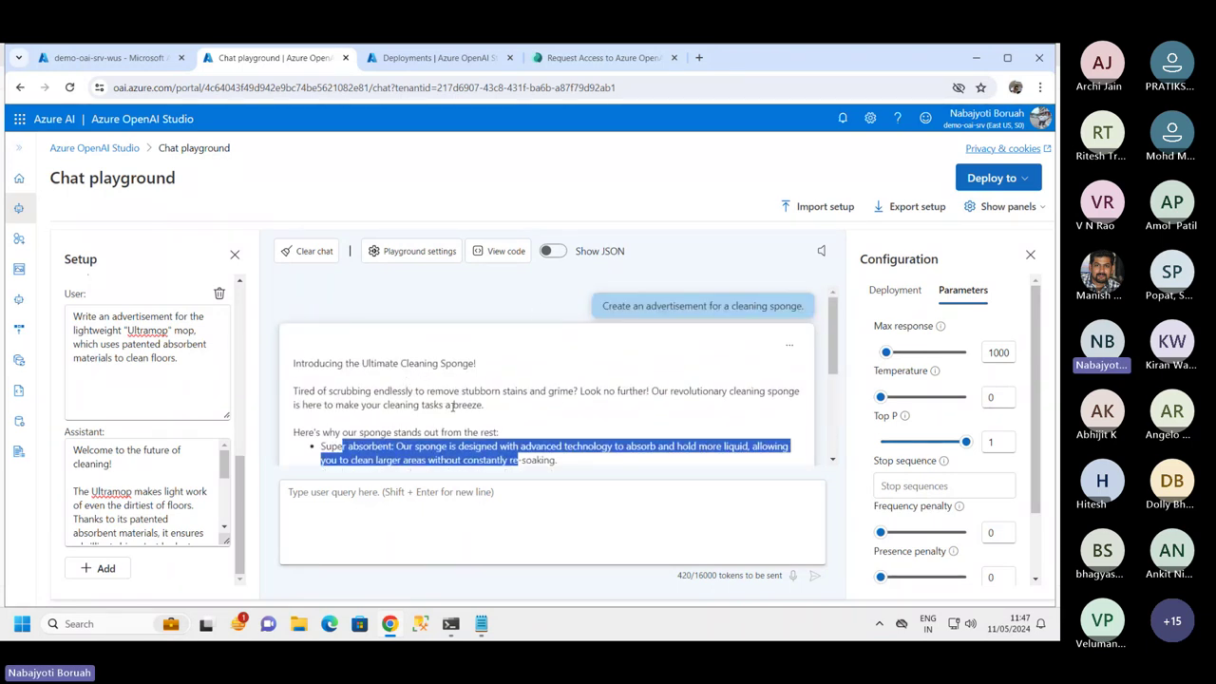
pyautogui.scroll(-1, 407, 380)
pyautogui.scroll(-2, 469, 396)
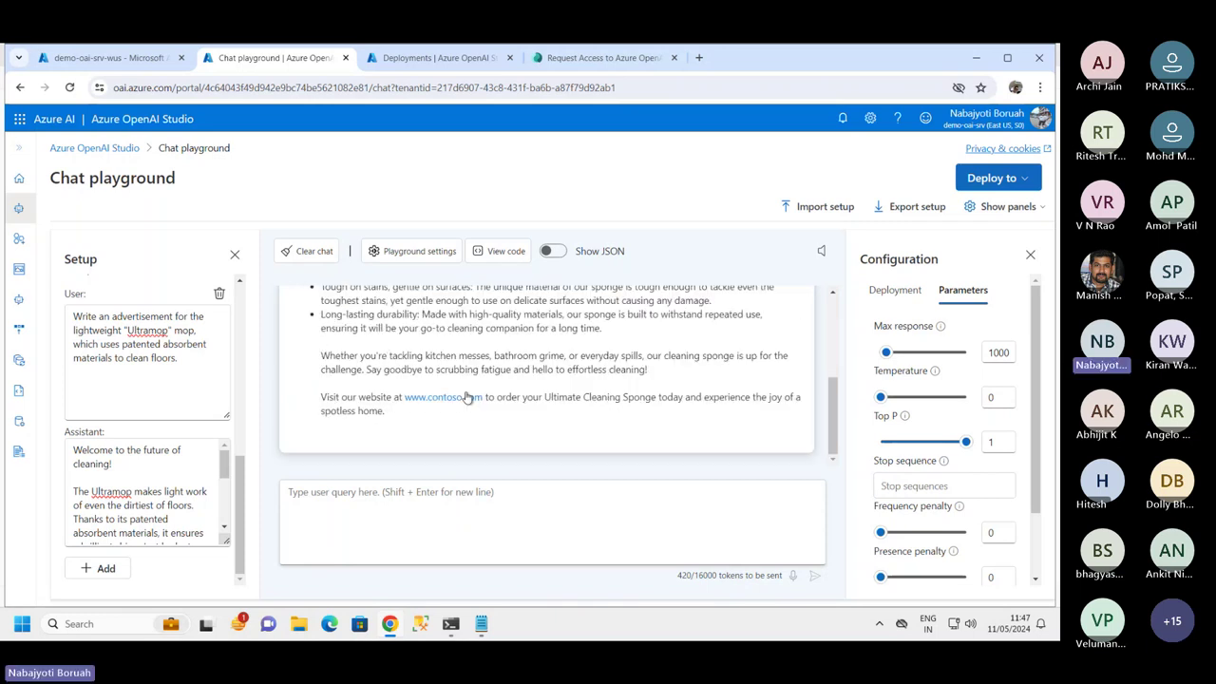
pyautogui.scroll(1, 443, 365)
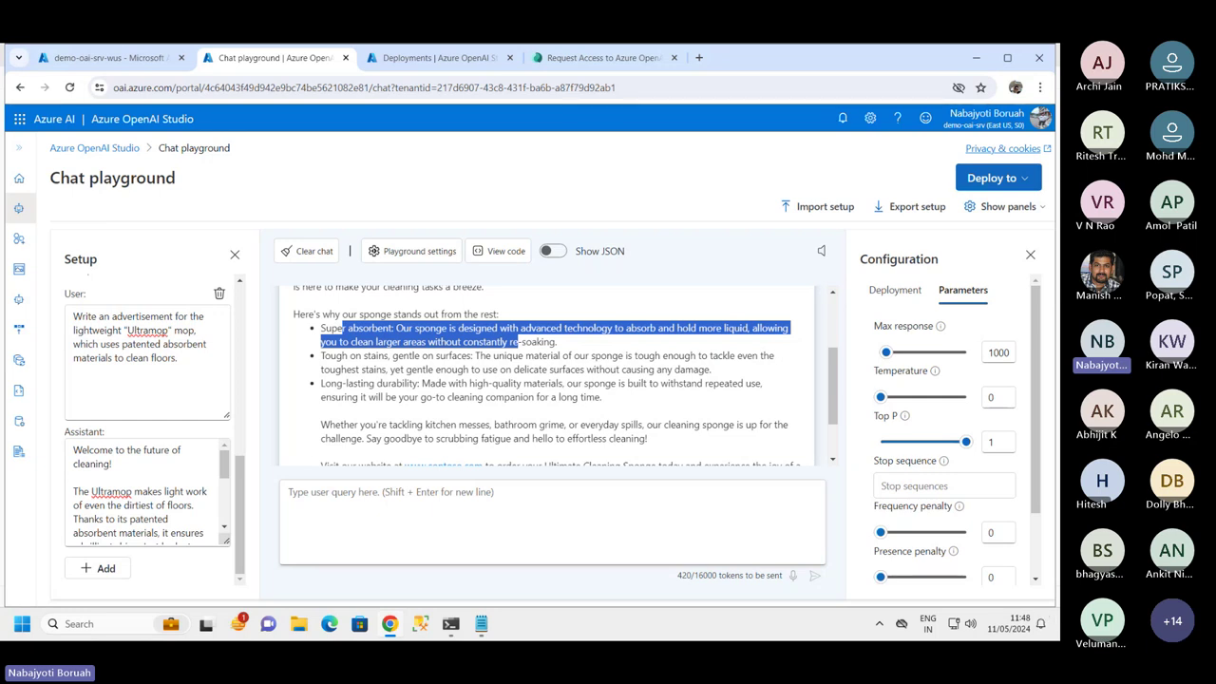
pyautogui.click(1013, 578)
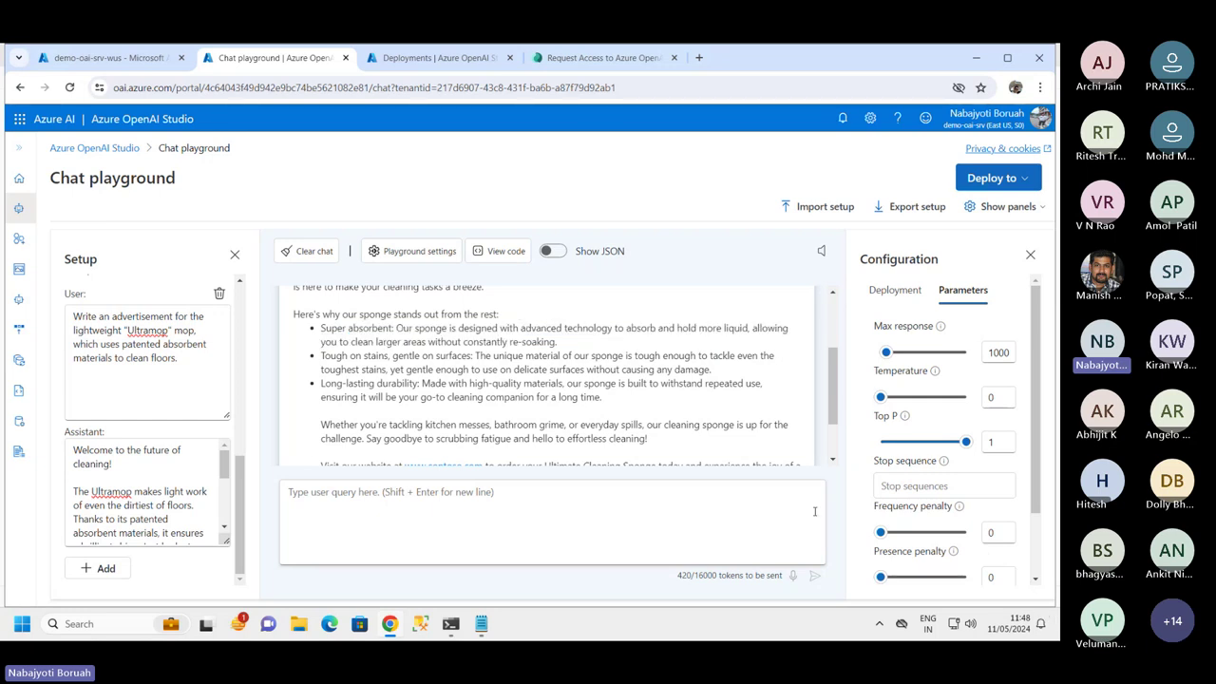
pyautogui.scroll(-2, 831, 413)
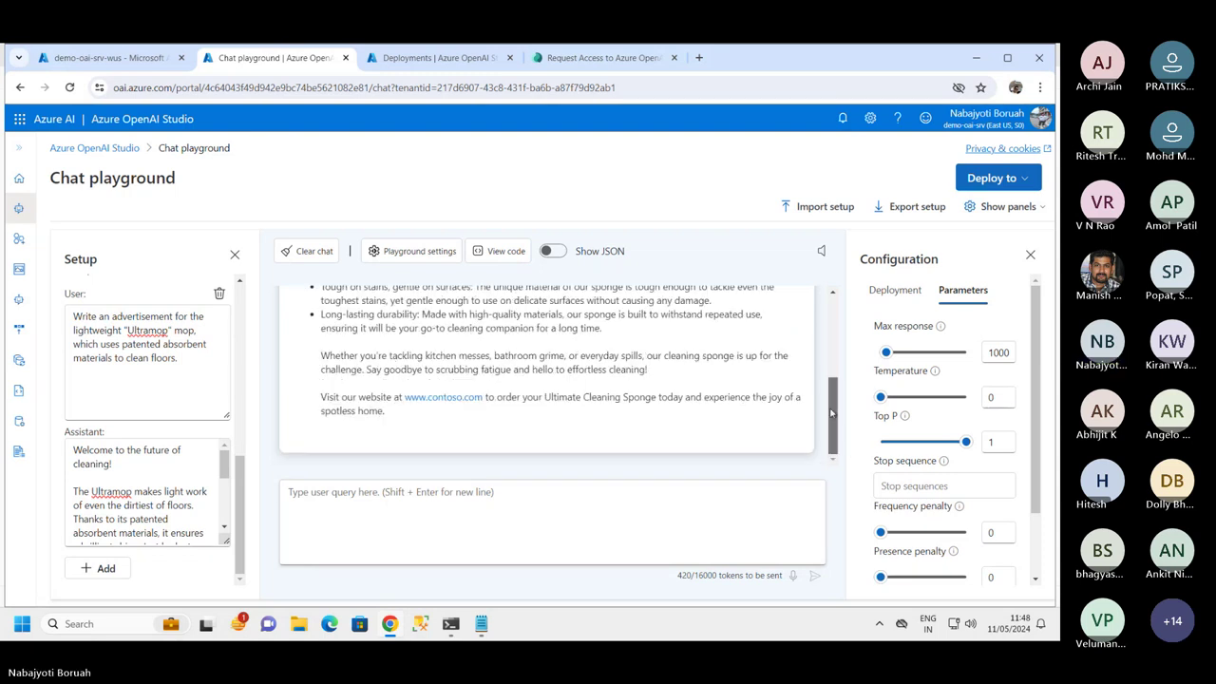
pyautogui.scroll(5, 665, 417)
pyautogui.scroll(-5, 628, 415)
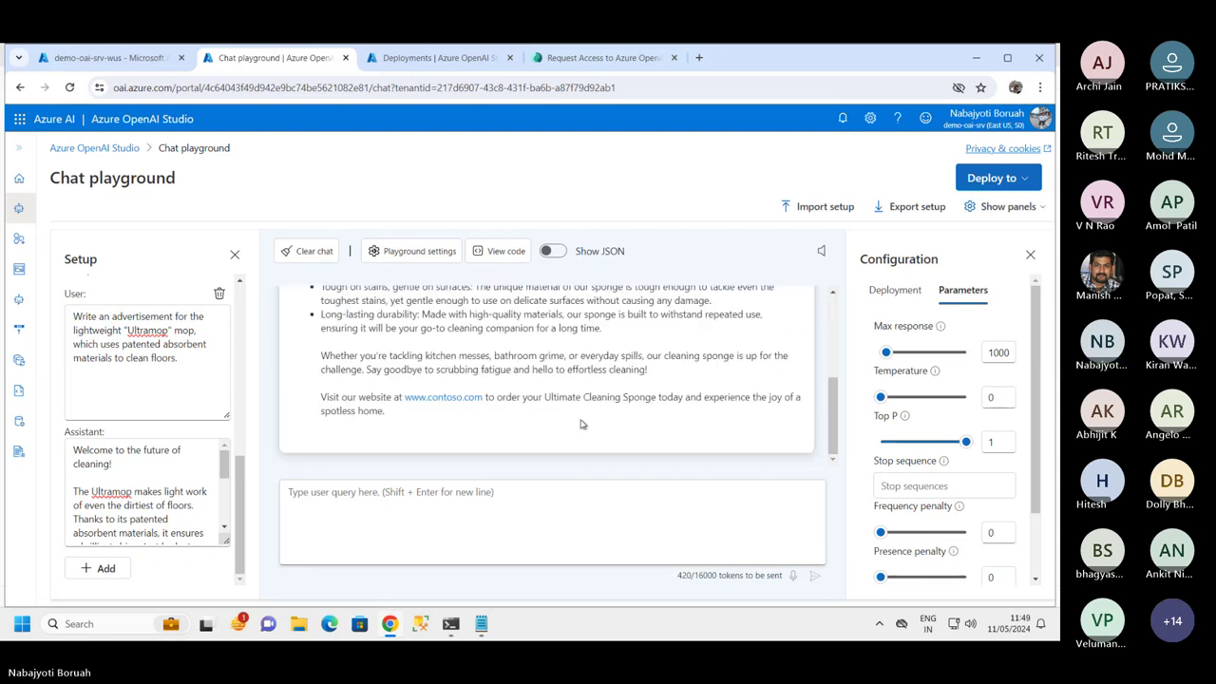
# - Return to the start of the prompt setup, show the sample code for the current chat, and highlight its Python import statements
pyautogui.click(226, 467)
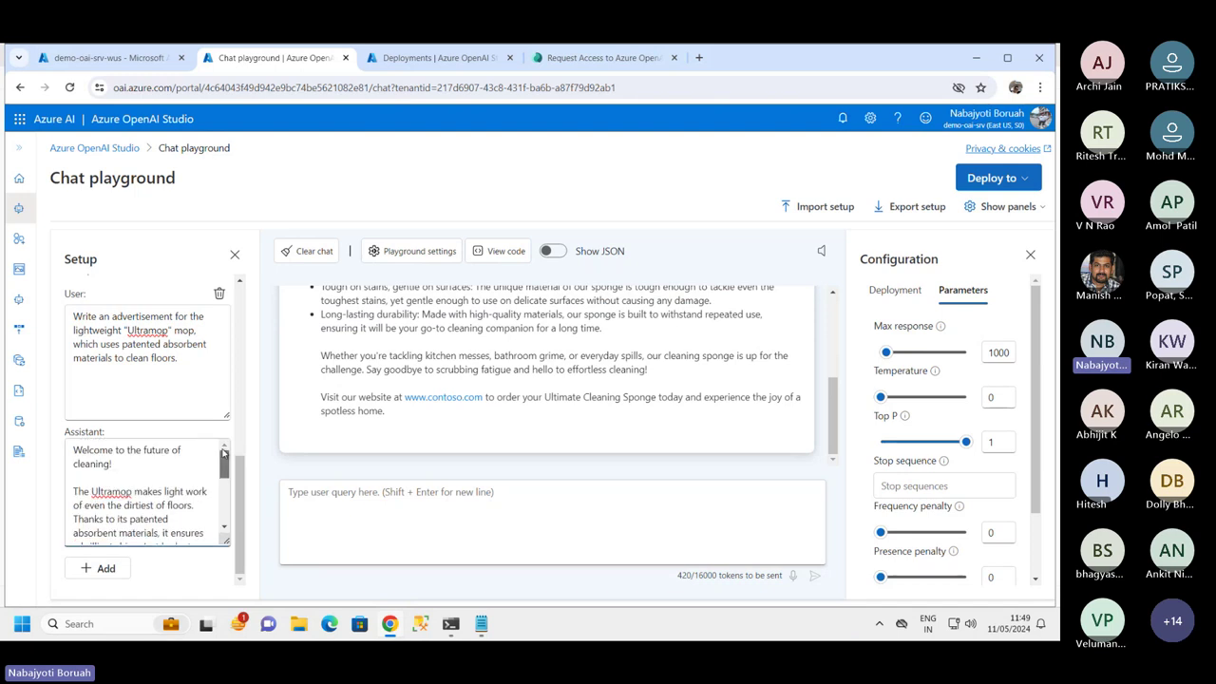
pyautogui.scroll(10, 237, 480)
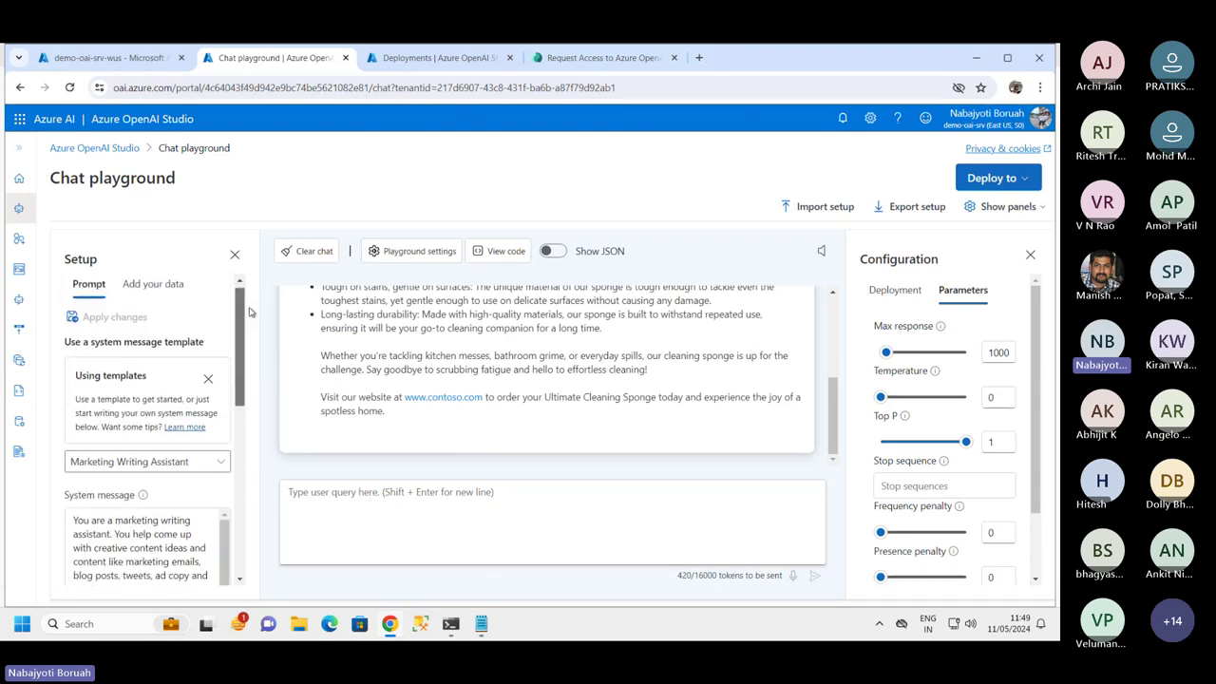
pyautogui.click(506, 255)
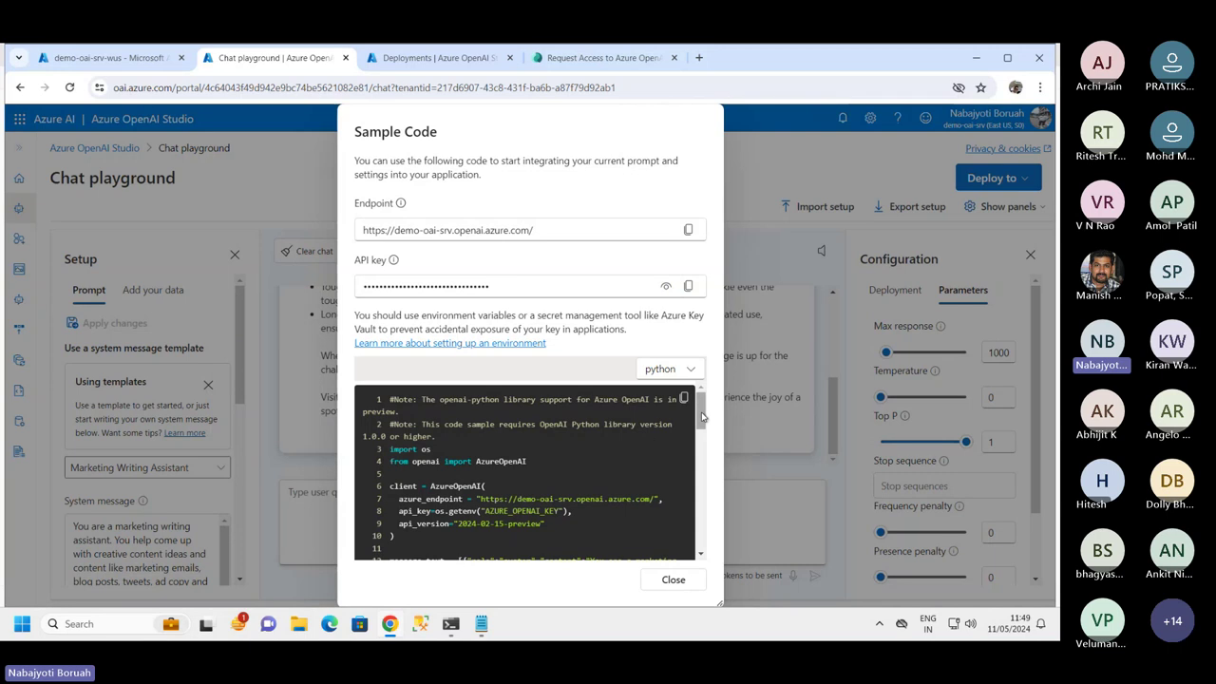
pyautogui.moveTo(703, 418); pyautogui.dragTo(714, 393)
pyautogui.moveTo(390, 448); pyautogui.dragTo(543, 463)
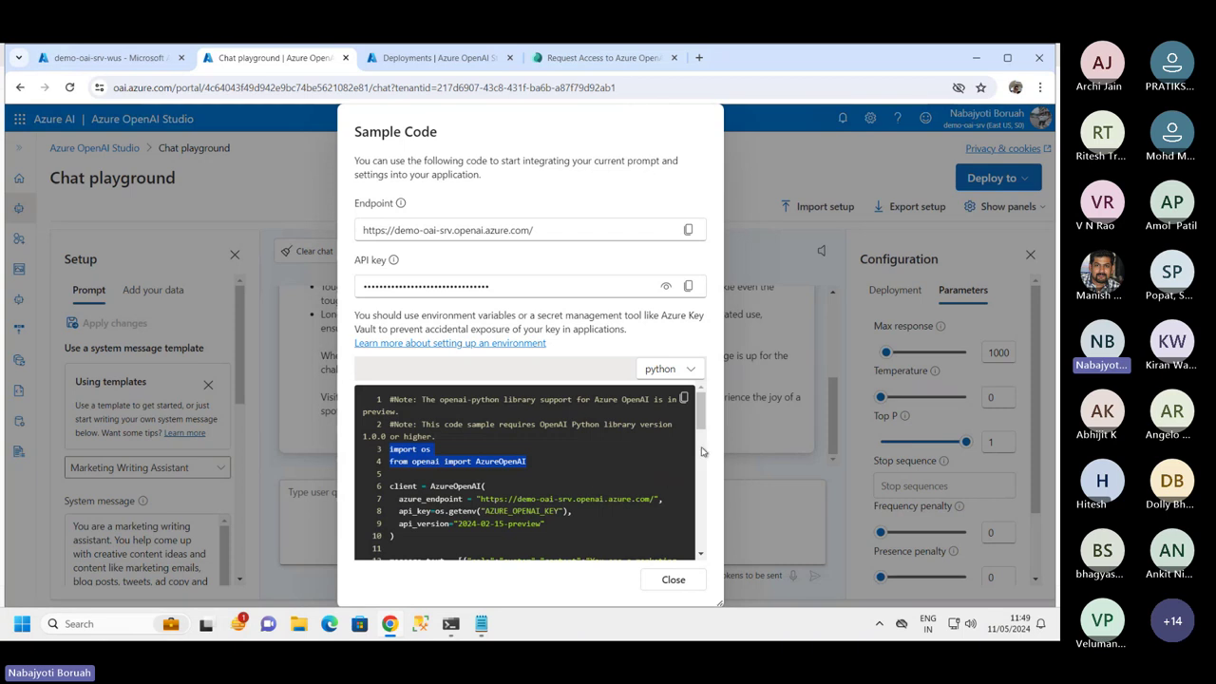
# - Examine the AzureOpenAI client definition in the sample code and highlight its azure_endpoint URL
pyautogui.scroll(-1, 701, 426)
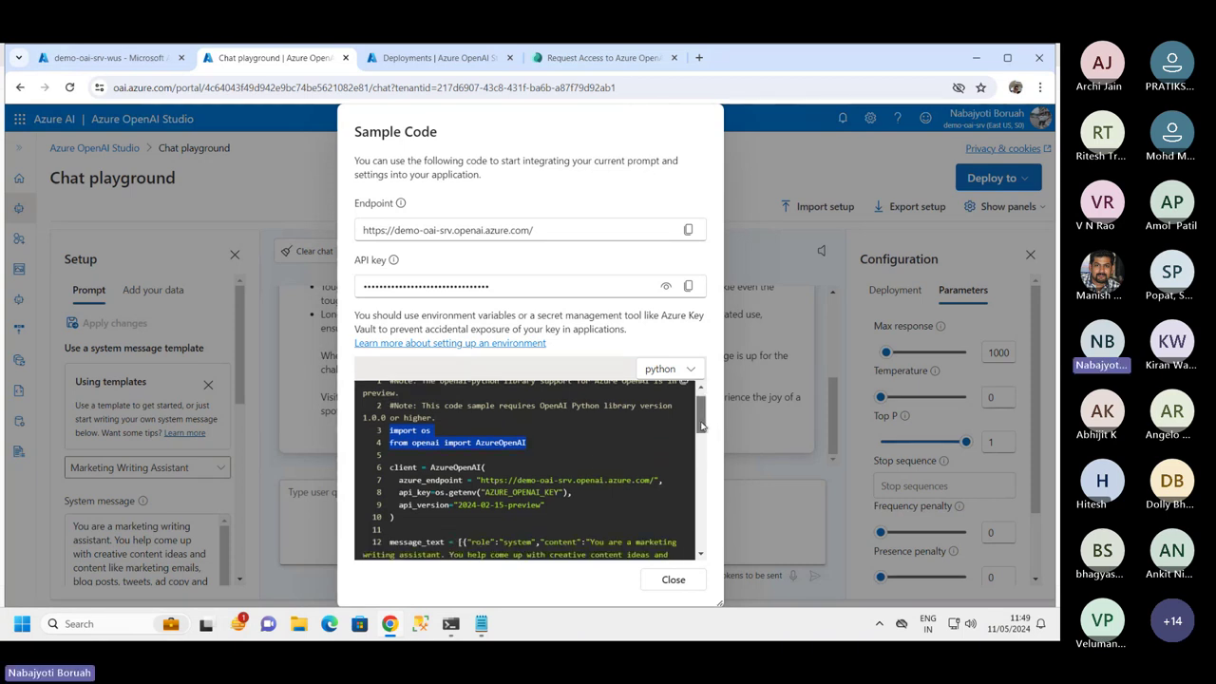
pyautogui.scroll(-2, 700, 427)
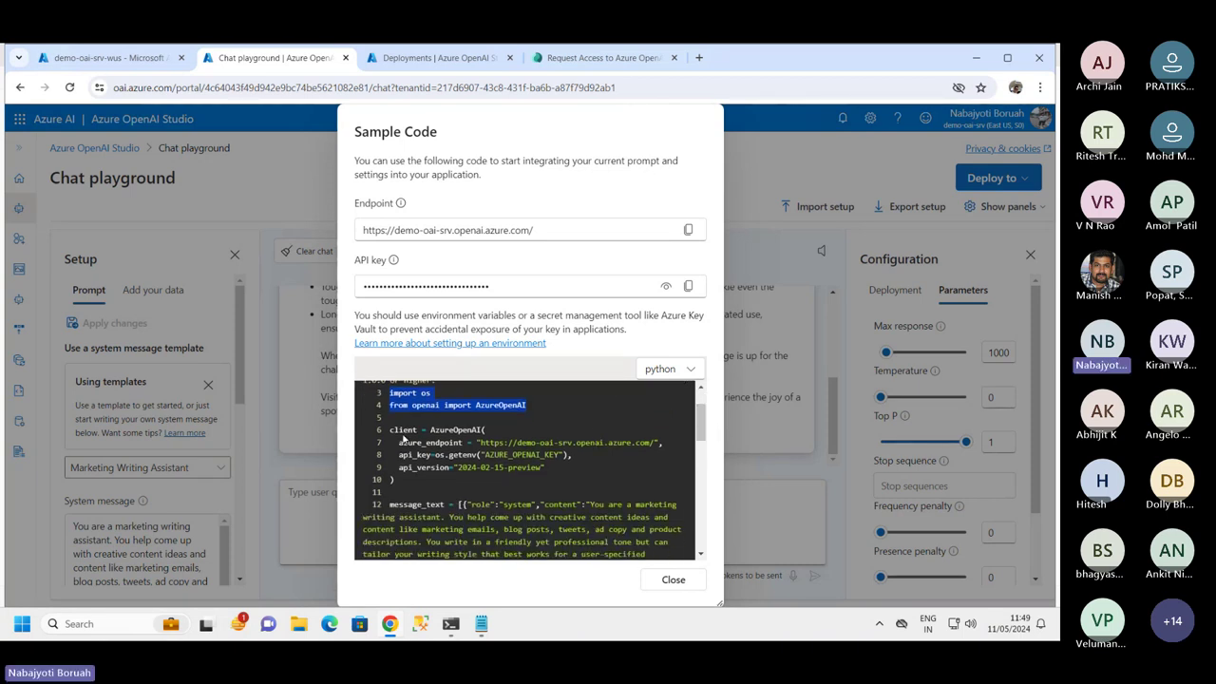
pyautogui.moveTo(389, 428); pyautogui.dragTo(424, 481)
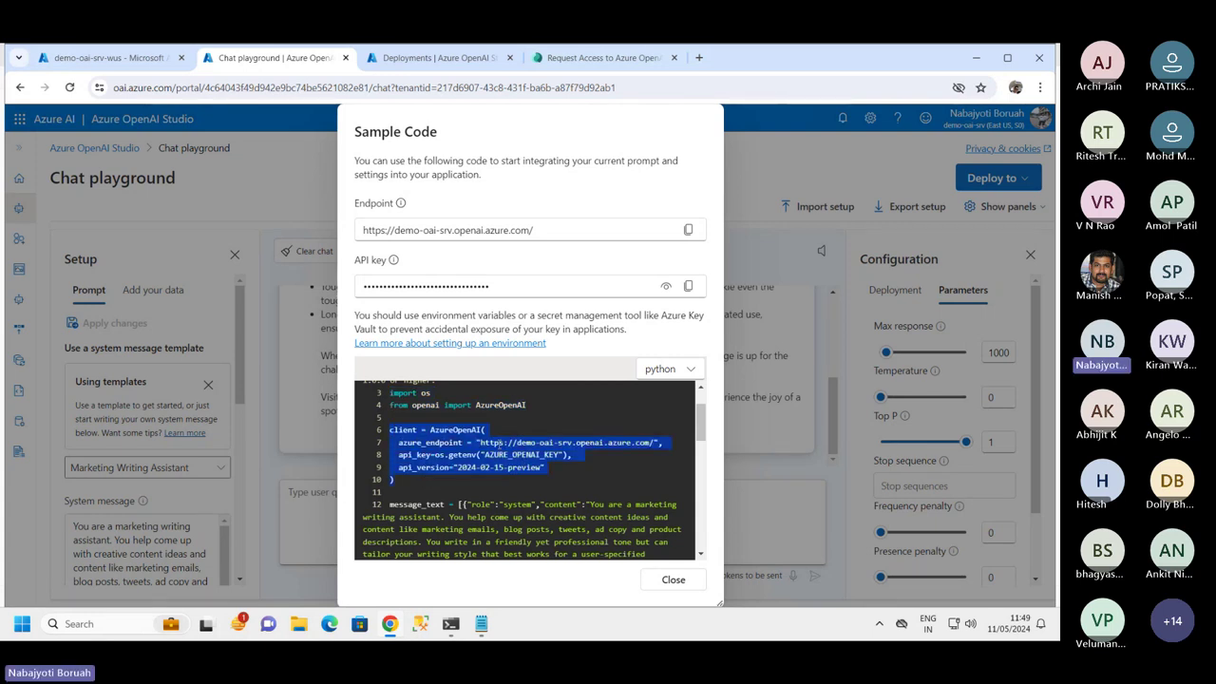
pyautogui.moveTo(474, 443); pyautogui.dragTo(652, 445)
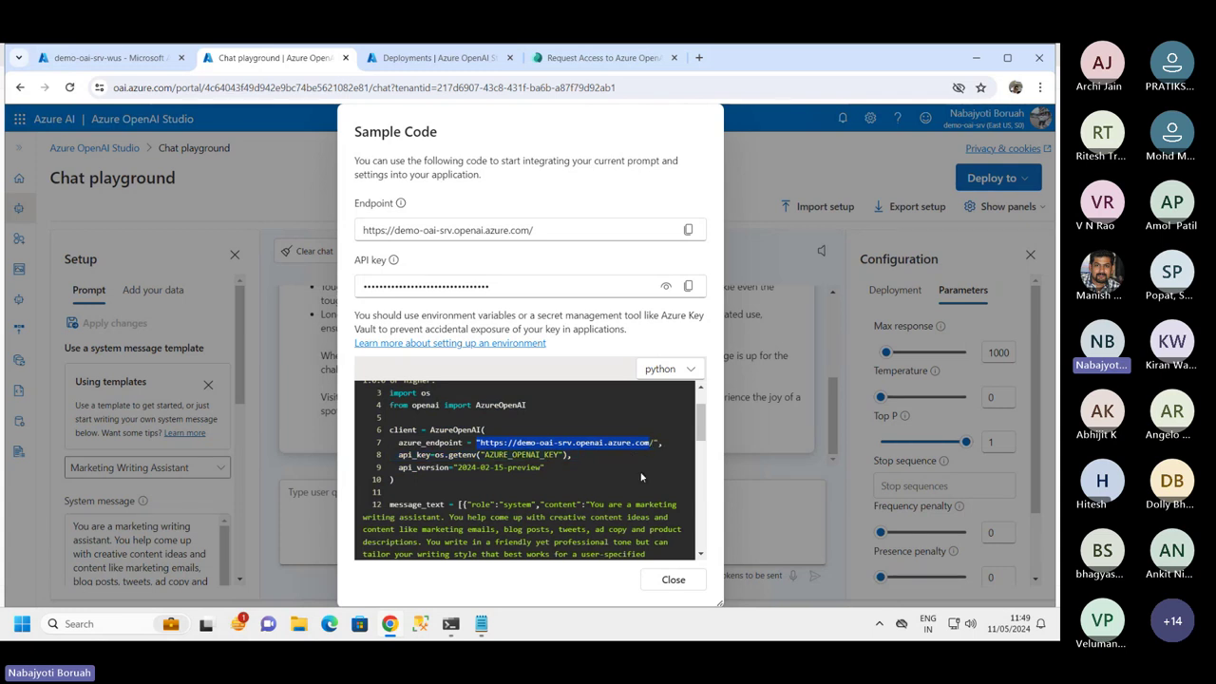
# - Switch to the Azure portal and open the East US resource demo-oai-srv from the demo-ai-rg resource group
pyautogui.click(112, 58)
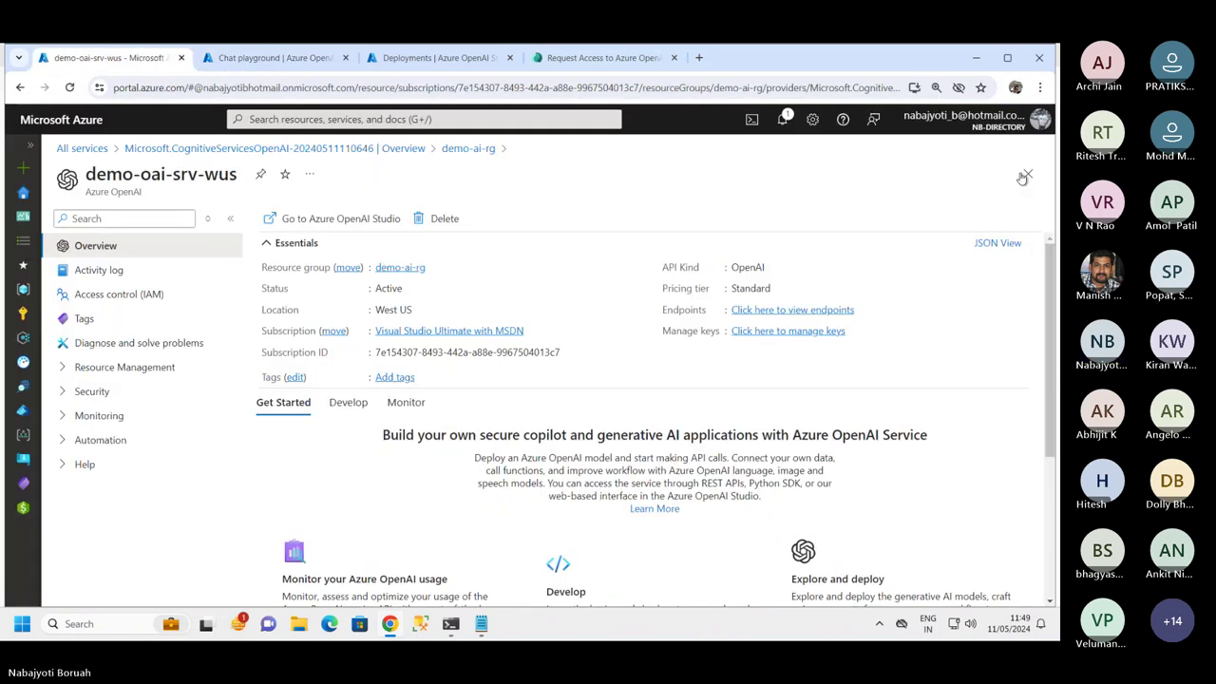
pyautogui.click(1026, 173)
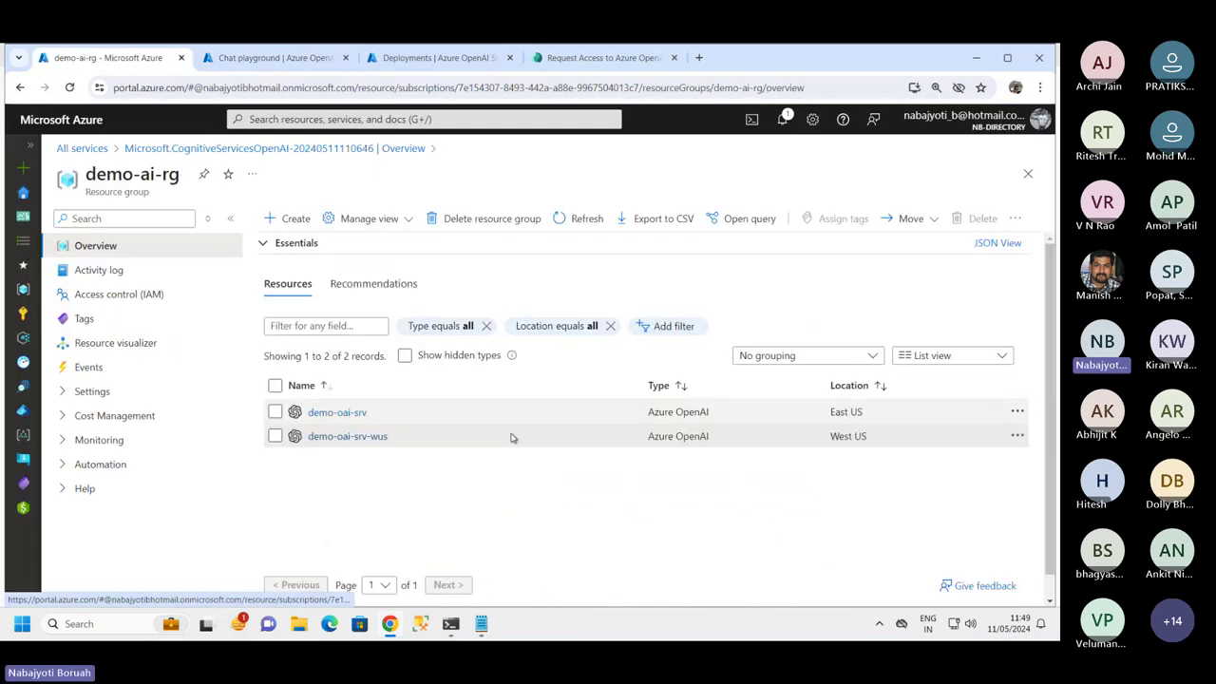
pyautogui.click(347, 414)
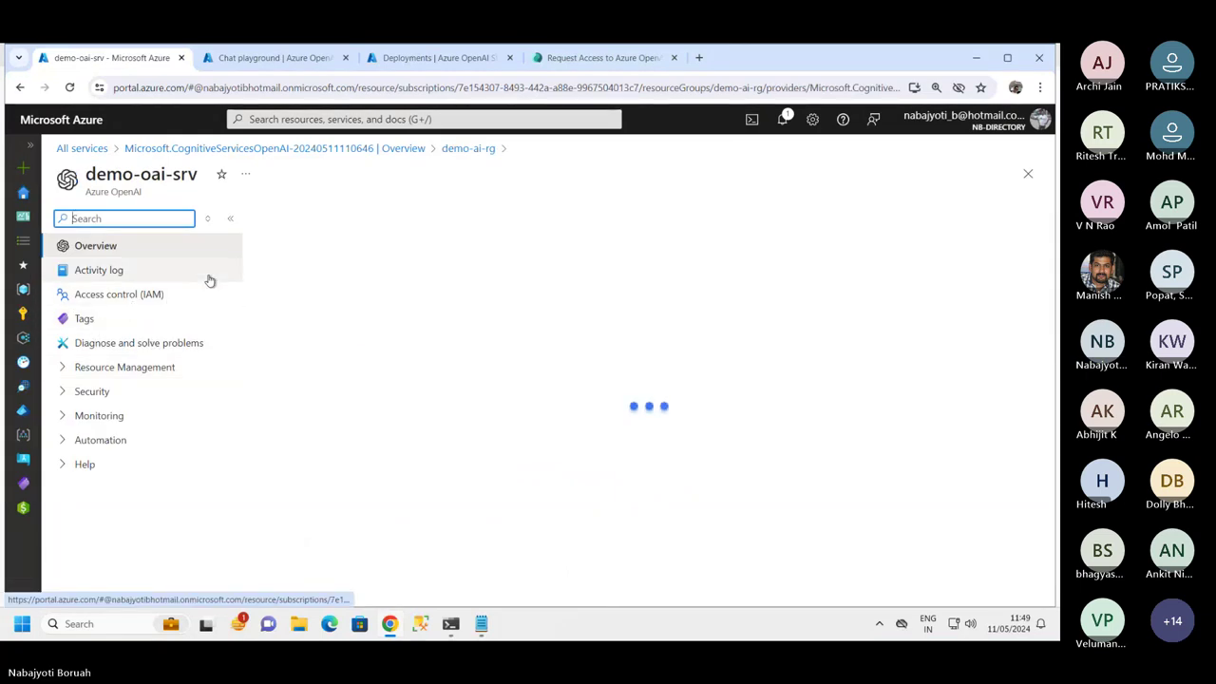
# - Open the resource's Keys and Endpoint page, reveal the access keys, and highlight the endpoint URL
pyautogui.click(85, 391)
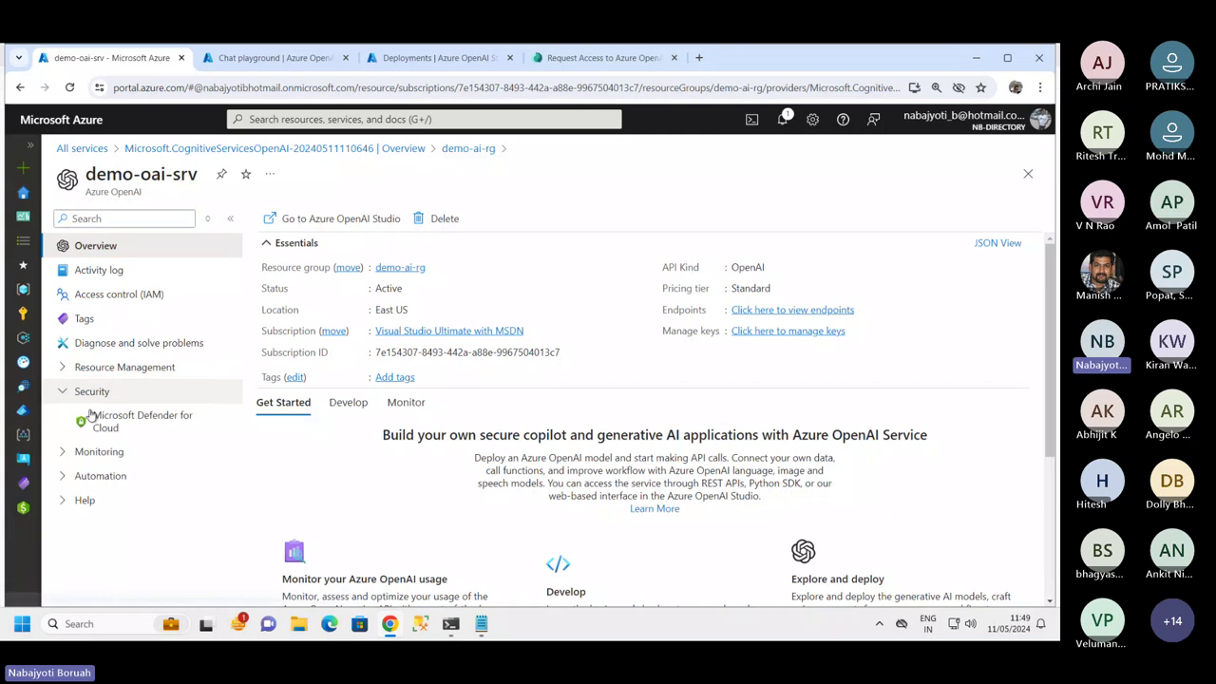
pyautogui.click(65, 368)
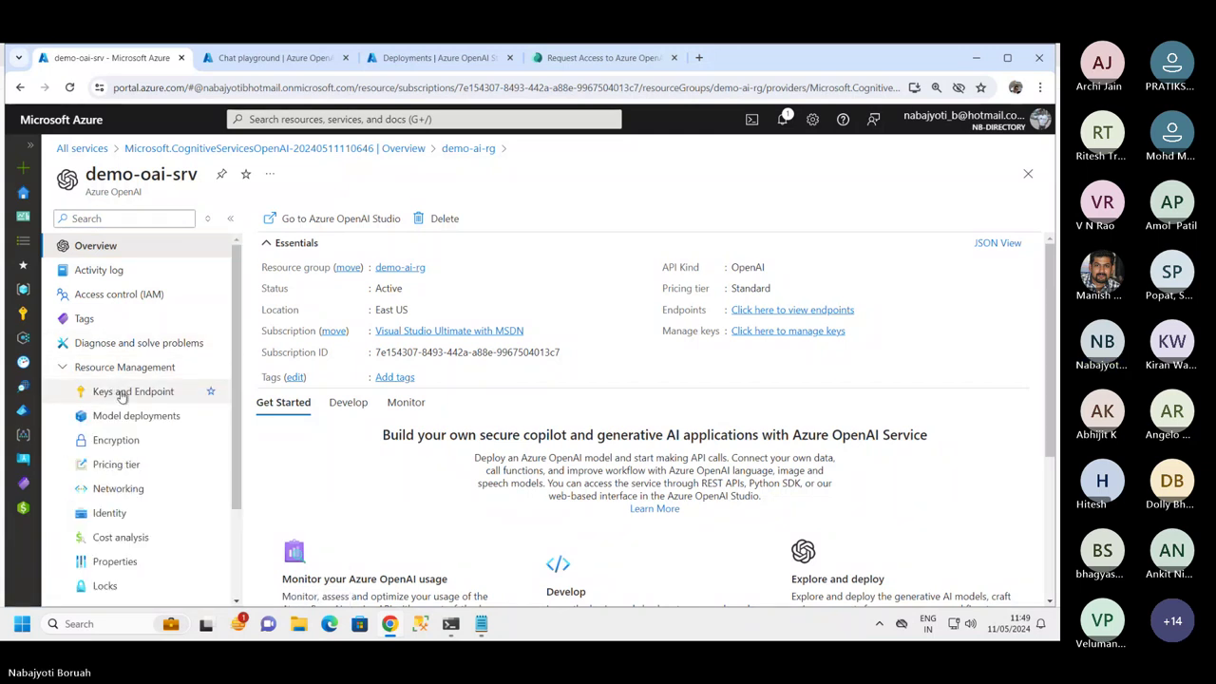
pyautogui.click(127, 394)
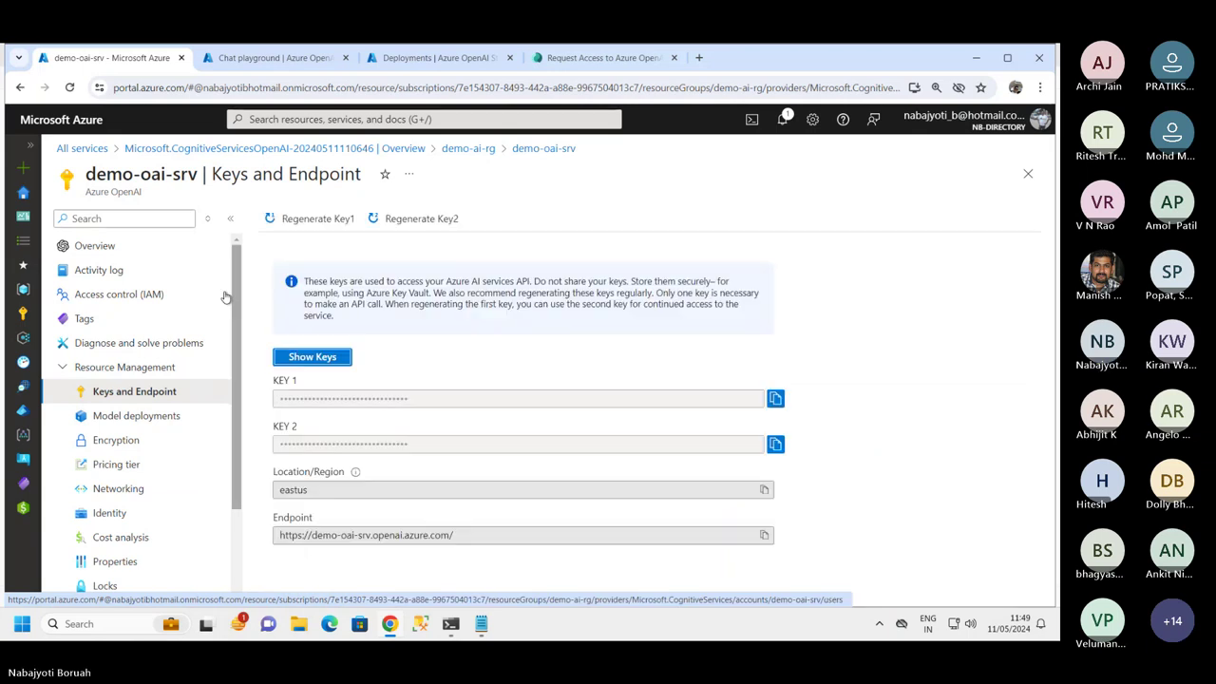
pyautogui.click(327, 358)
pyautogui.moveTo(478, 535); pyautogui.dragTo(274, 535)
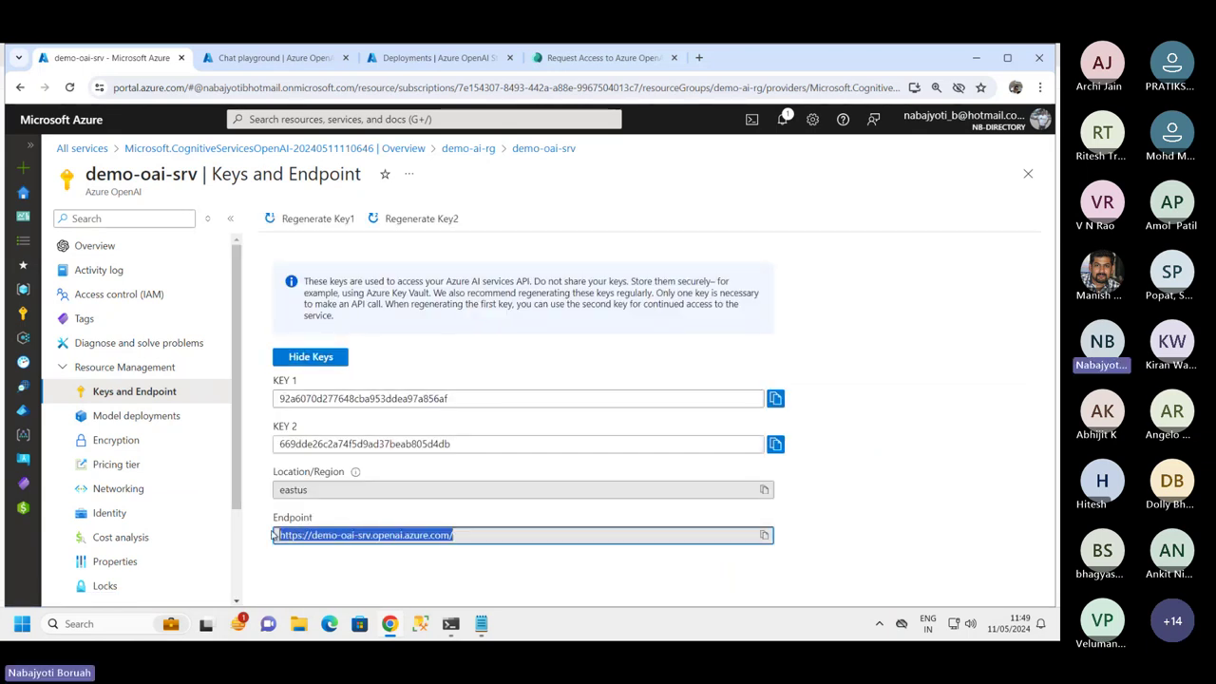
# - Return to the Chat playground and reopen the sample code for the current chat
pyautogui.click(266, 60)
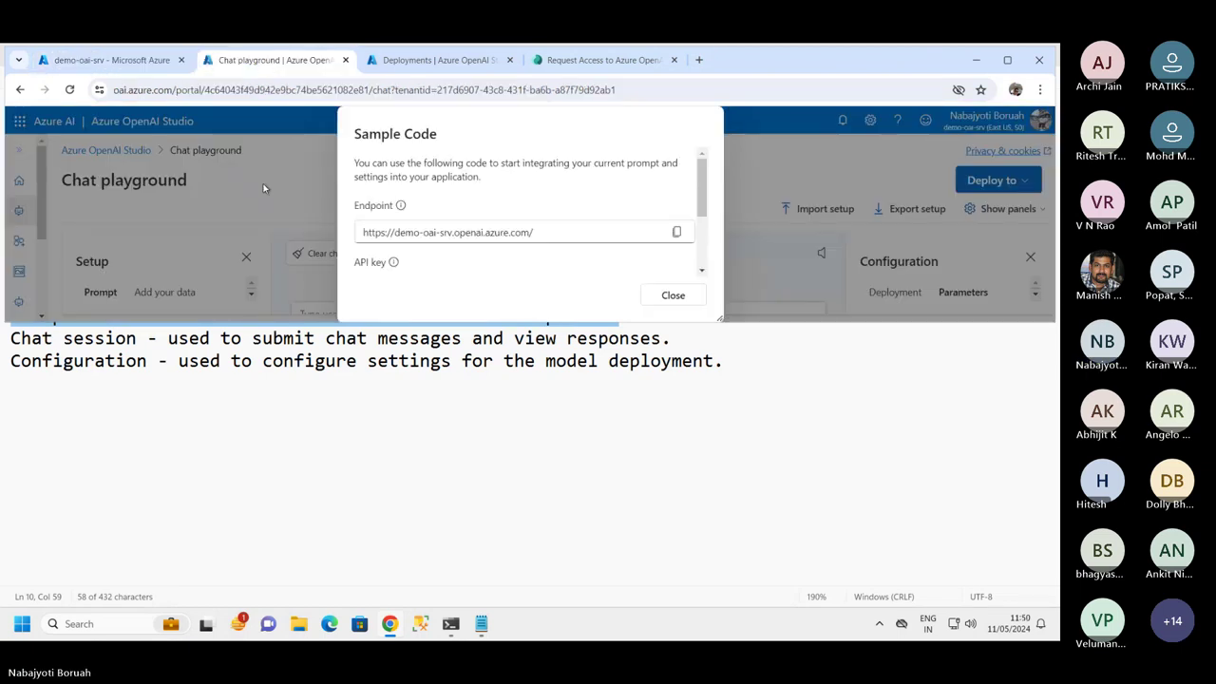
pyautogui.click(274, 156)
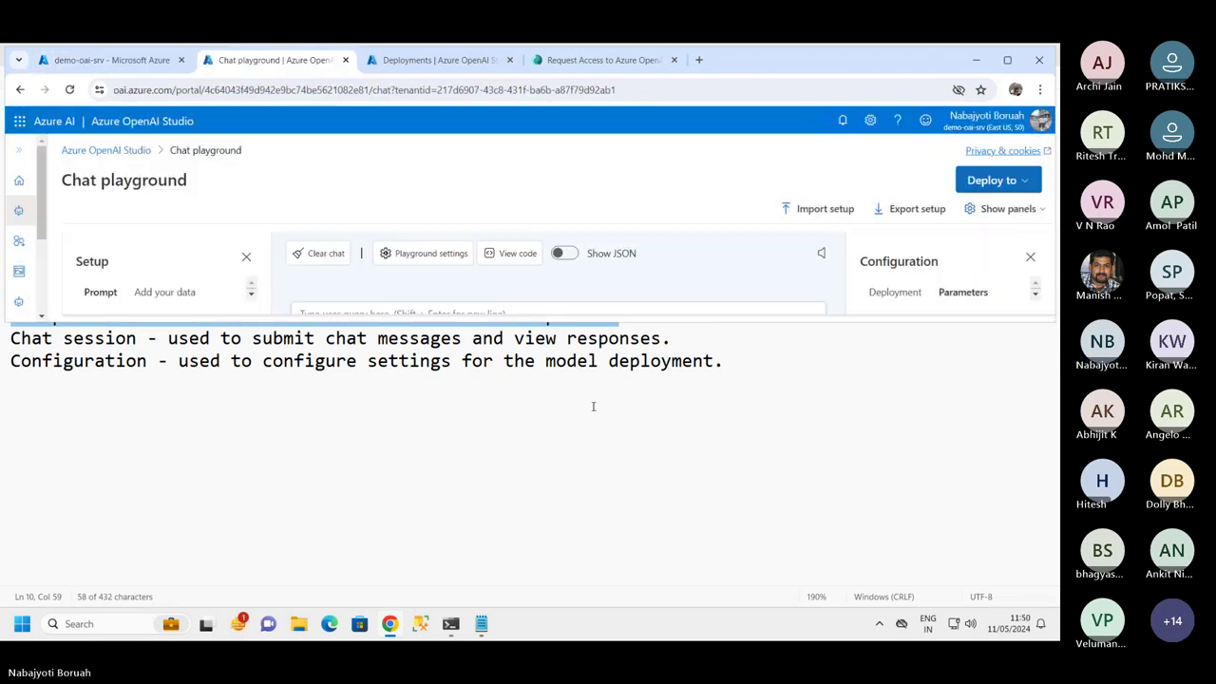
pyautogui.click(851, 342)
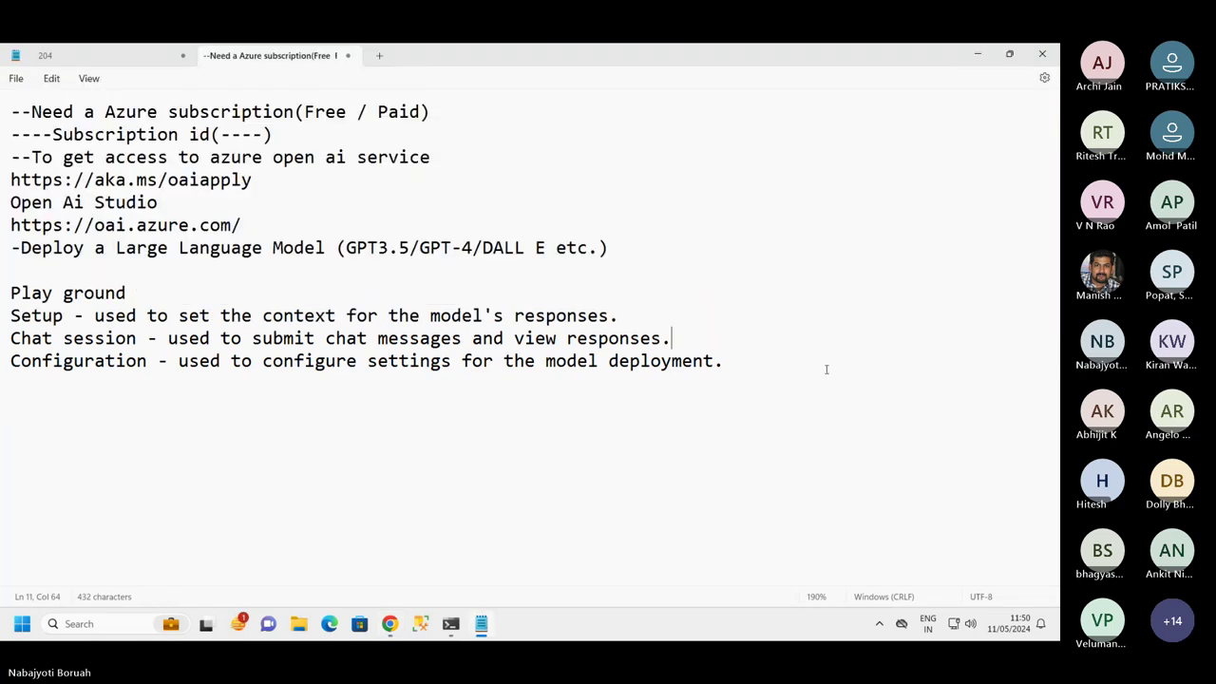
pyautogui.click(390, 623)
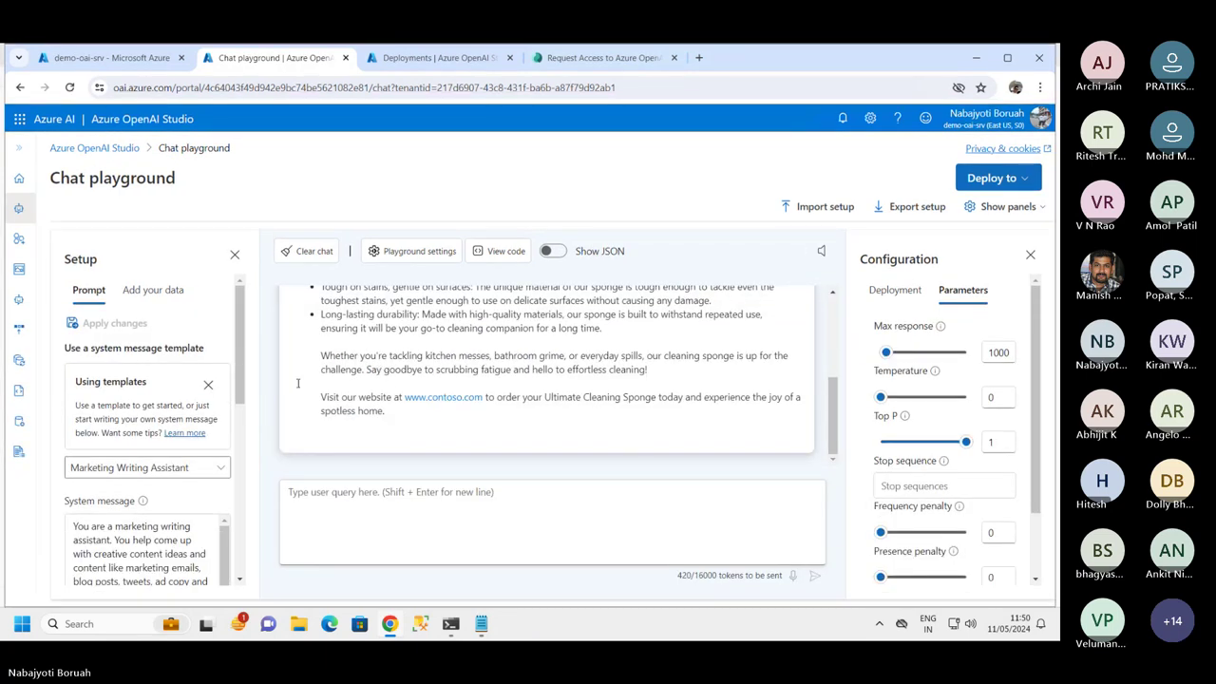
pyautogui.click(507, 252)
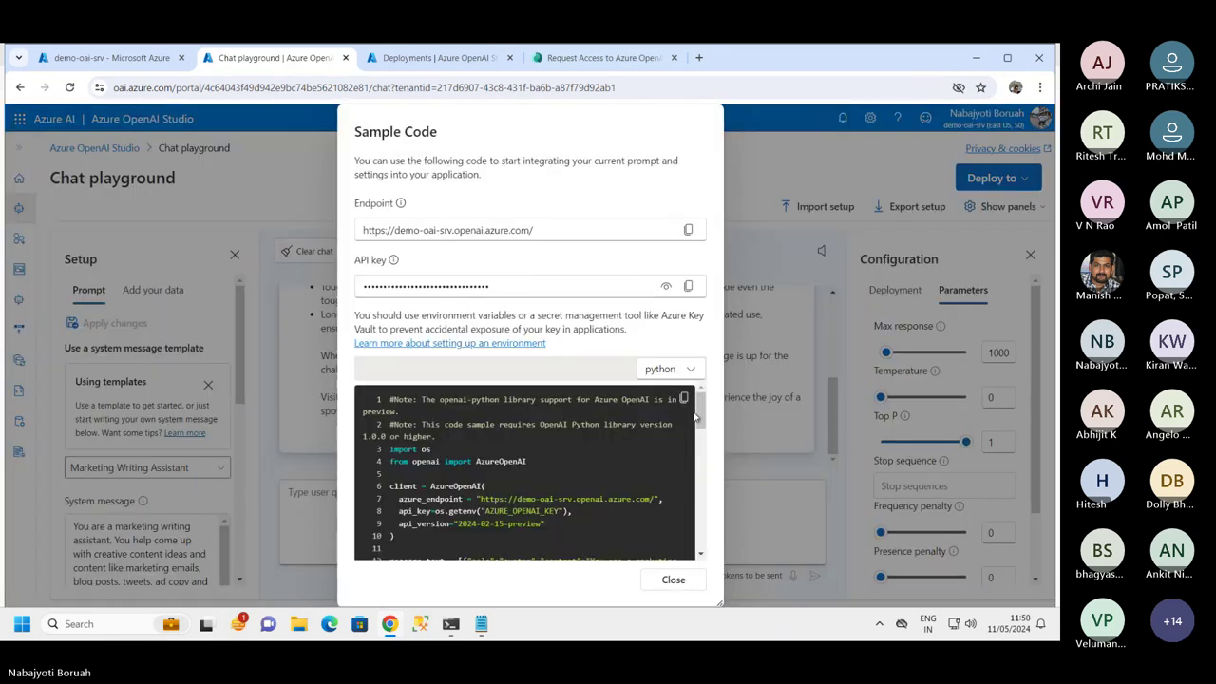
# - Highlight the azure_endpoint URL and the AZURE_OPENAI_KEY variable name in the Python client definition
pyautogui.scroll(-1, 701, 426)
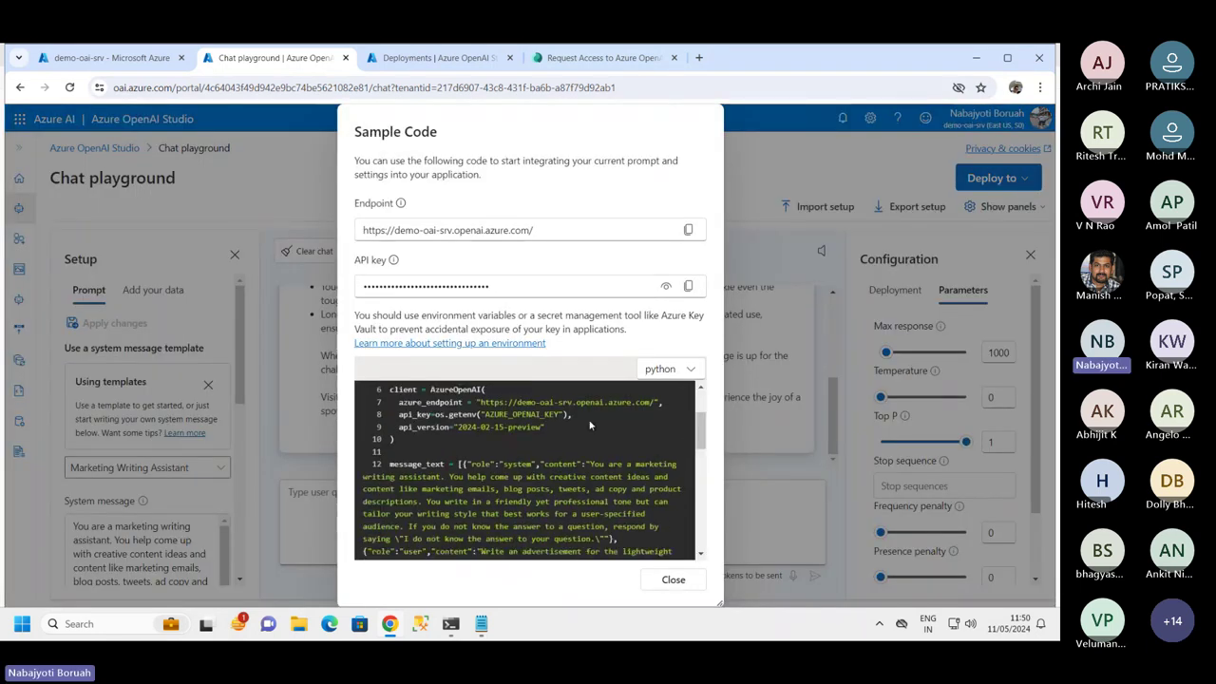
pyautogui.moveTo(503, 400); pyautogui.dragTo(644, 402)
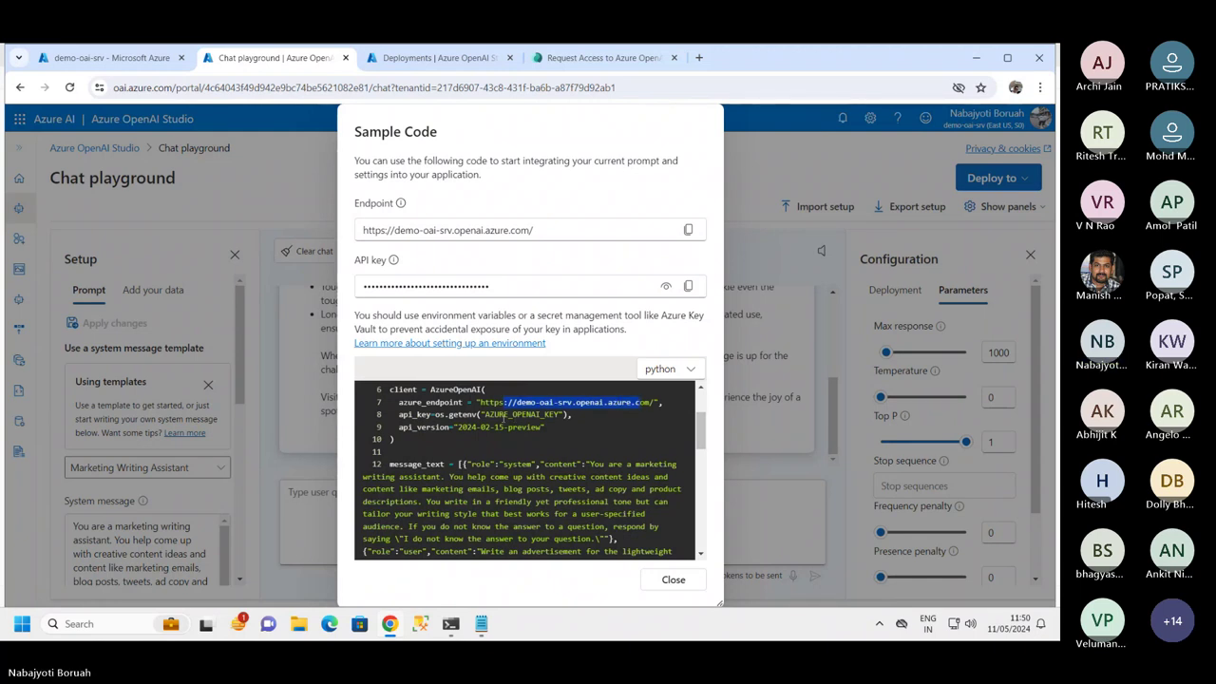
pyautogui.click(492, 415)
pyautogui.doubleClick(492, 415)
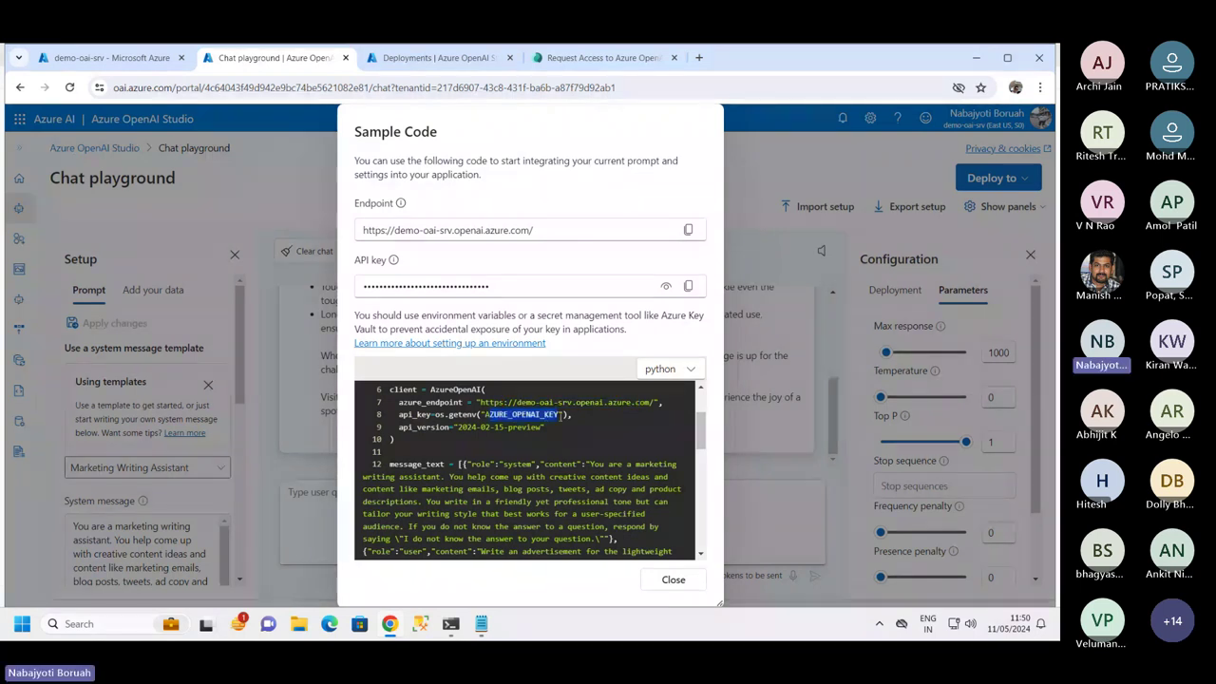
# - Reveal and hide the API key, and highlight the api_version value in the sample code
pyautogui.click(665, 286)
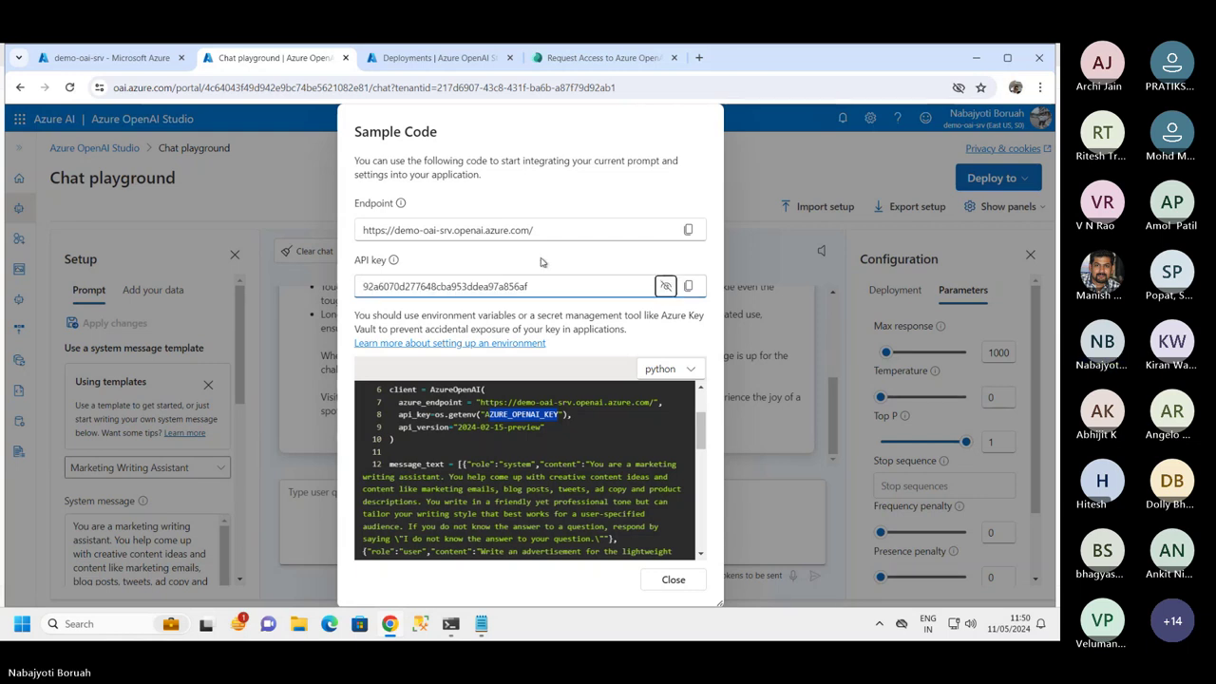
pyautogui.click(666, 287)
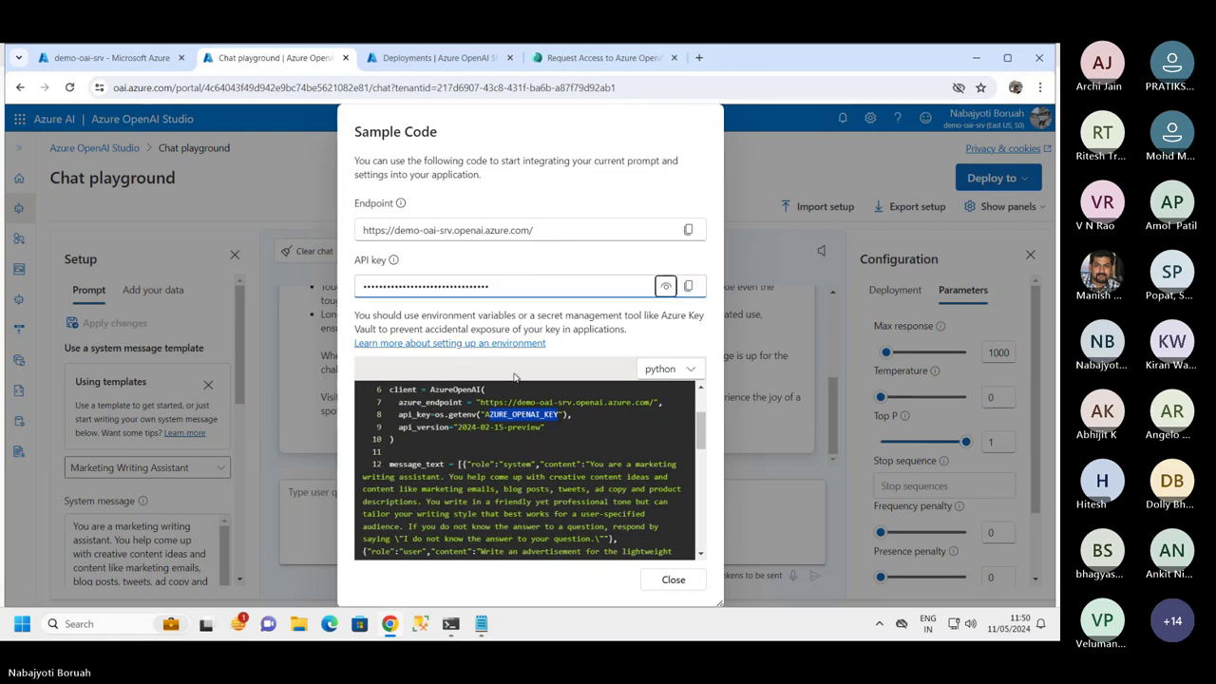
pyautogui.click(498, 428)
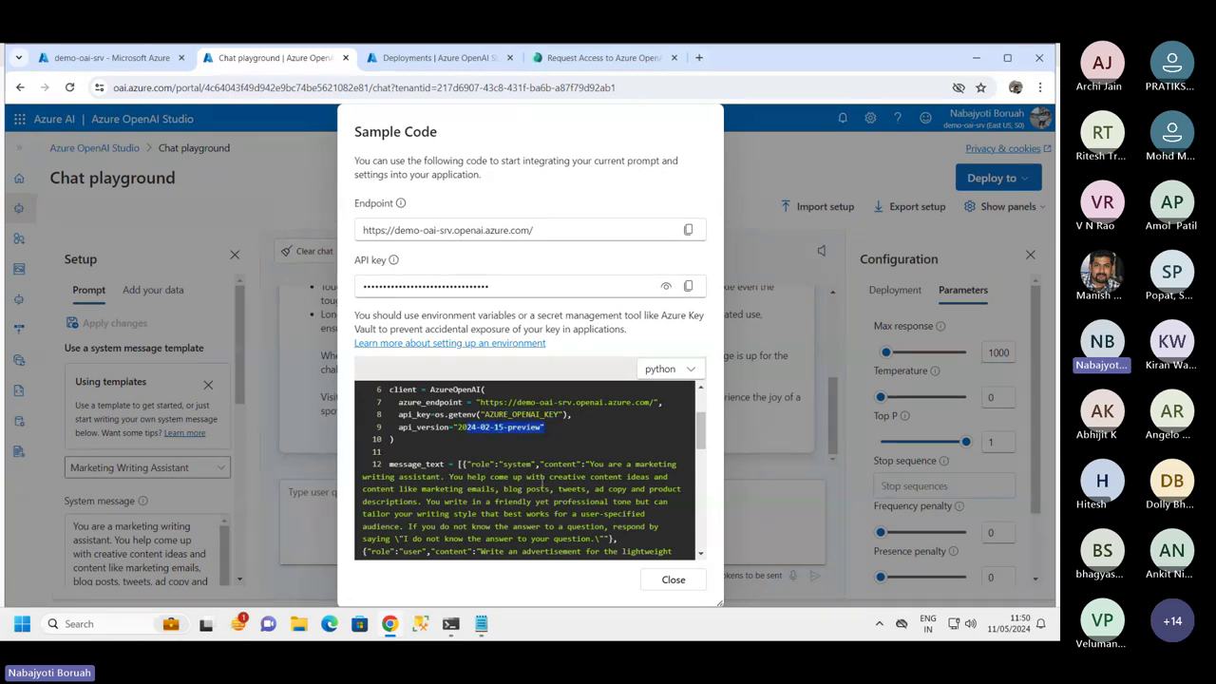
# - Highlight the marketing assistant system message in message_text and go through the code to the completion call
pyautogui.scroll(-2, 506, 467)
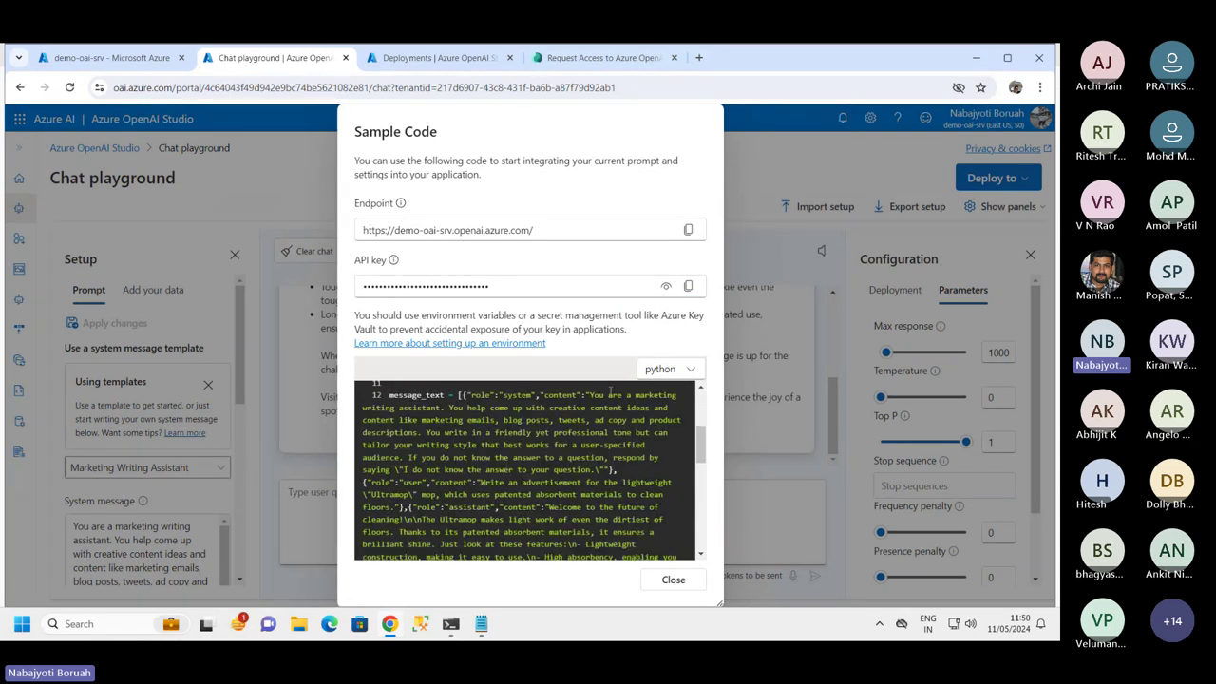
pyautogui.moveTo(591, 396); pyautogui.dragTo(656, 448)
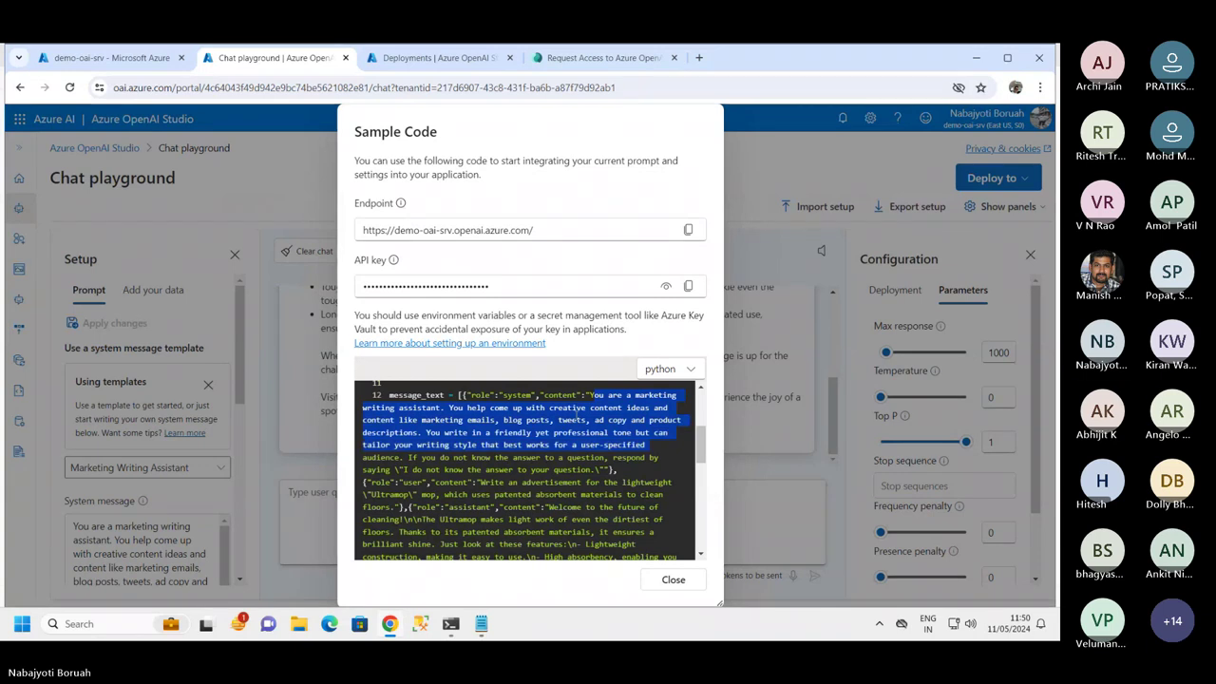
pyautogui.moveTo(498, 395); pyautogui.dragTo(620, 480)
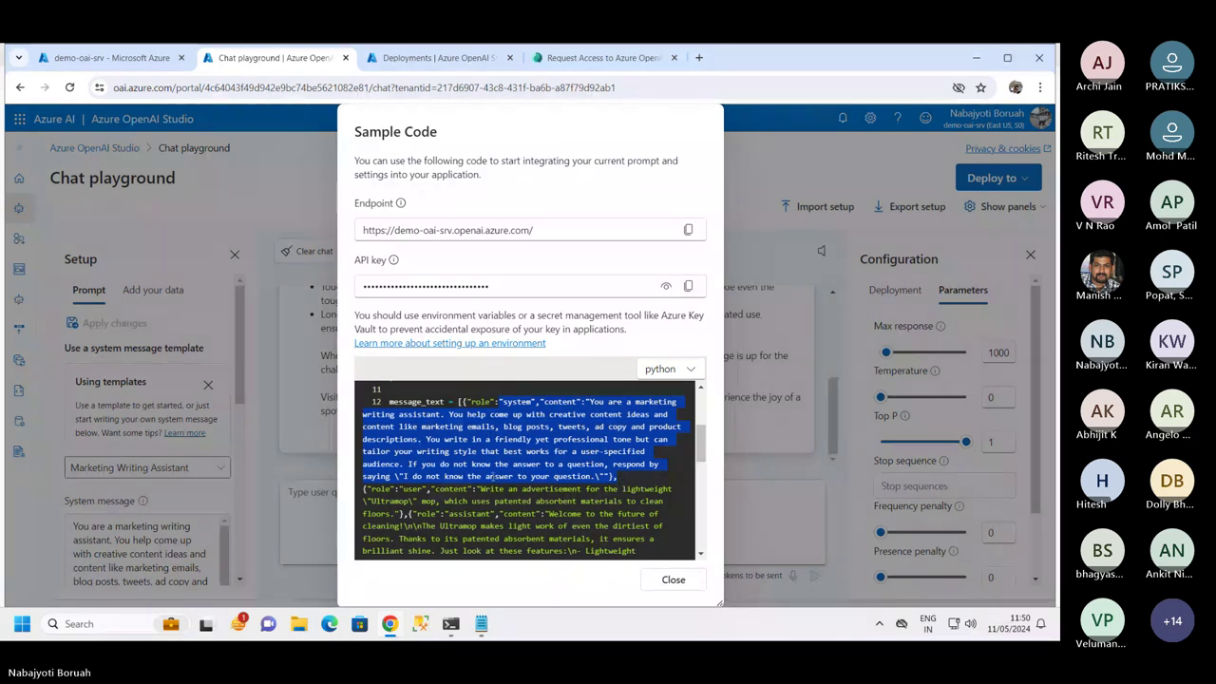
pyautogui.scroll(-3, 491, 475)
pyautogui.moveTo(389, 414); pyautogui.dragTo(618, 496)
pyautogui.scroll(-3, 613, 482)
pyautogui.scroll(-2, 594, 505)
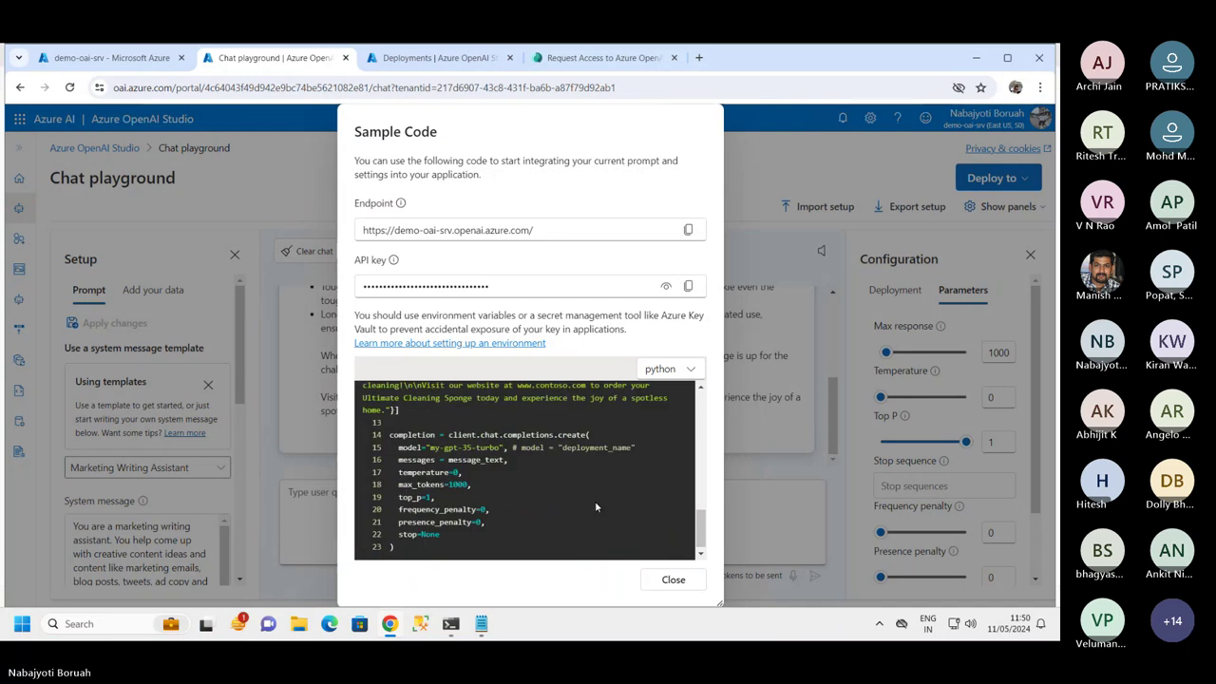
# - Review the user and assistant messages in message_text, highlighting the Ultramop and cleaning sponge exchange
pyautogui.scroll(1, 587, 500)
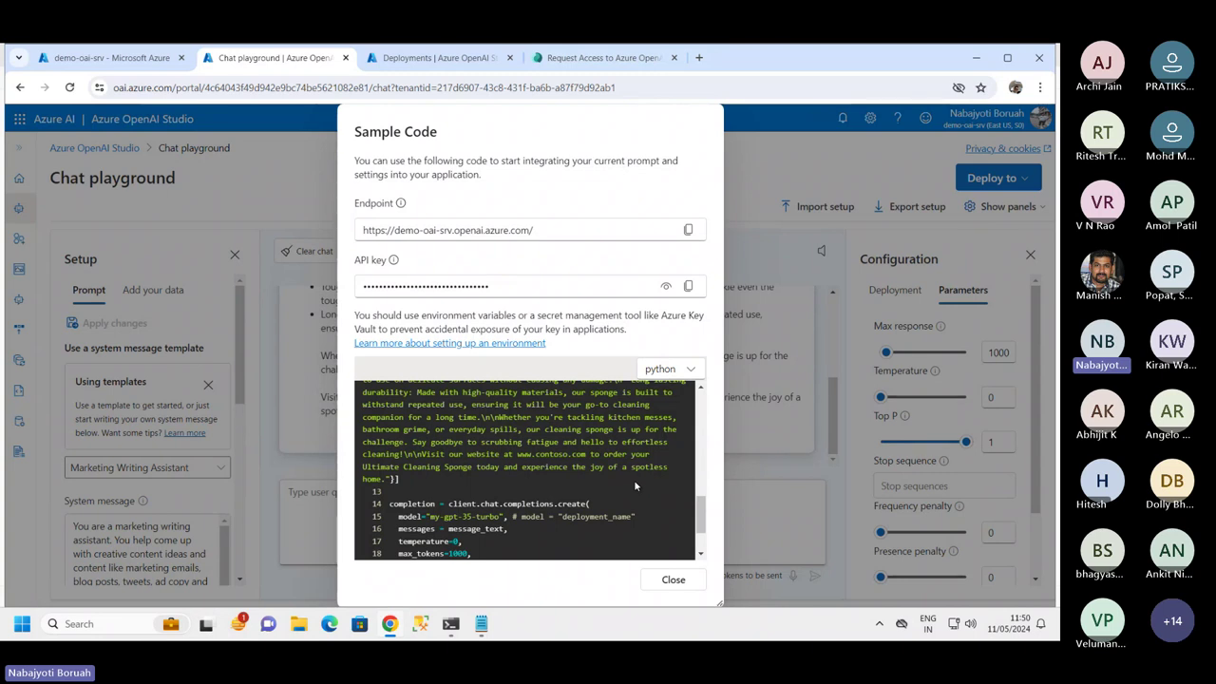
pyautogui.scroll(1, 444, 481)
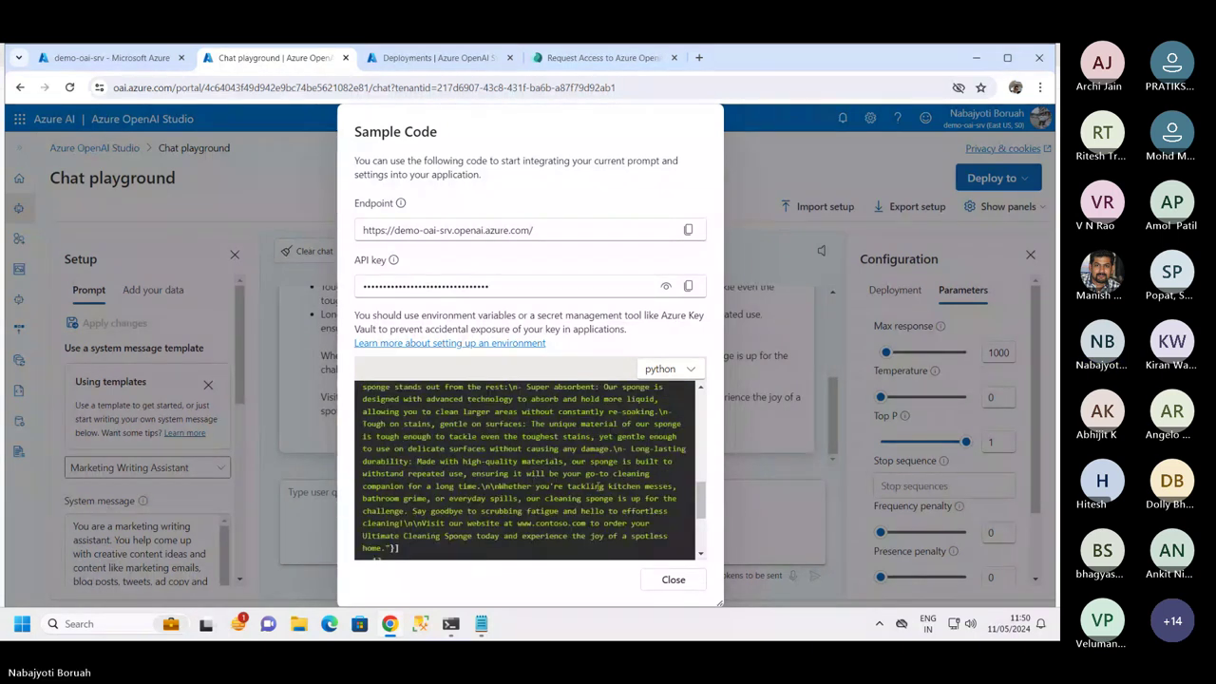
pyautogui.moveTo(389, 401); pyautogui.dragTo(598, 513)
pyautogui.scroll(2, 574, 476)
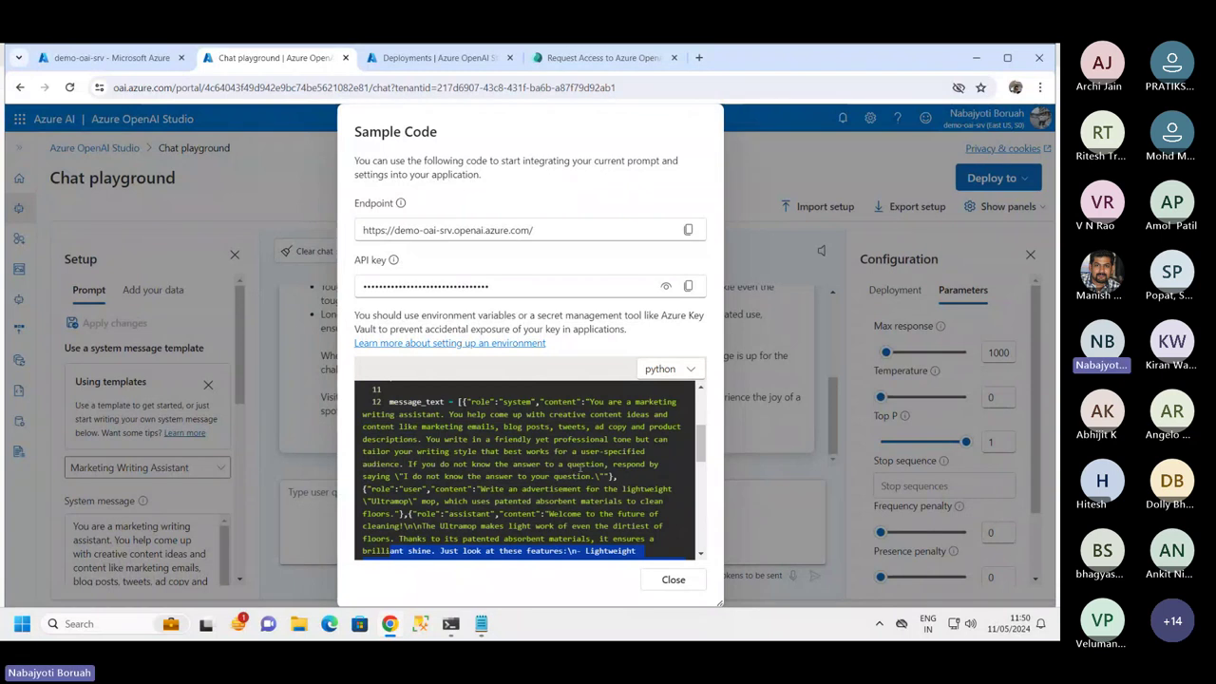
pyautogui.scroll(-2, 493, 465)
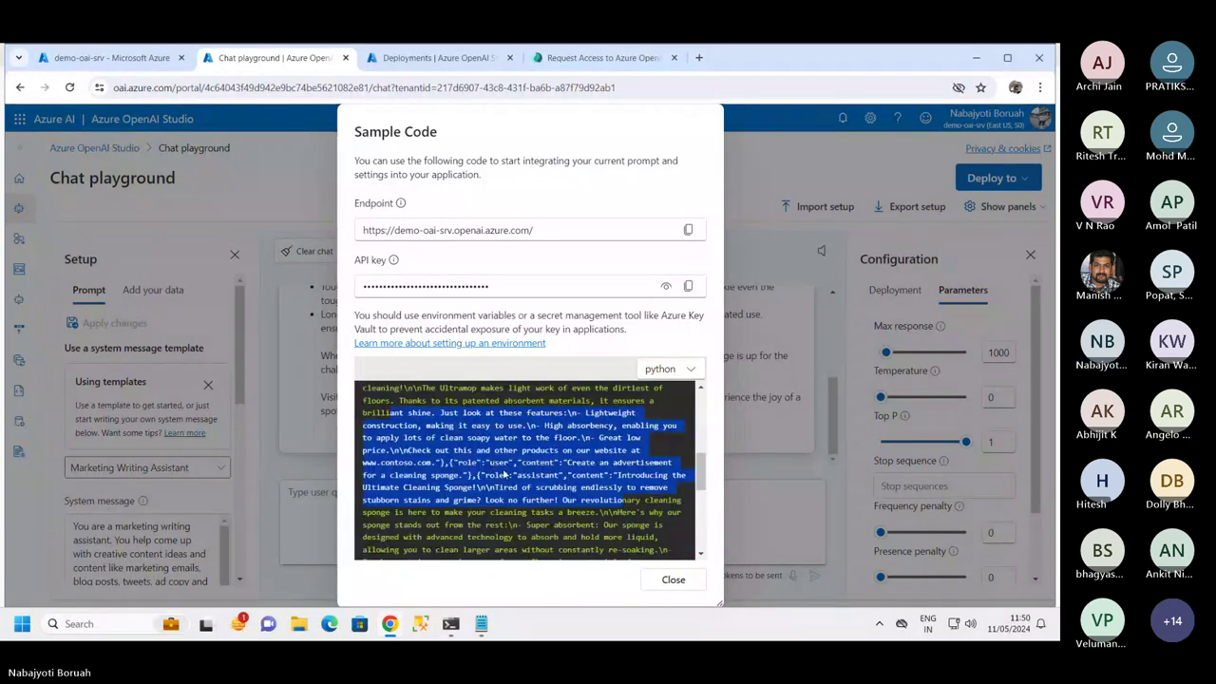
pyautogui.scroll(-2, 503, 470)
pyautogui.scroll(-1, 509, 475)
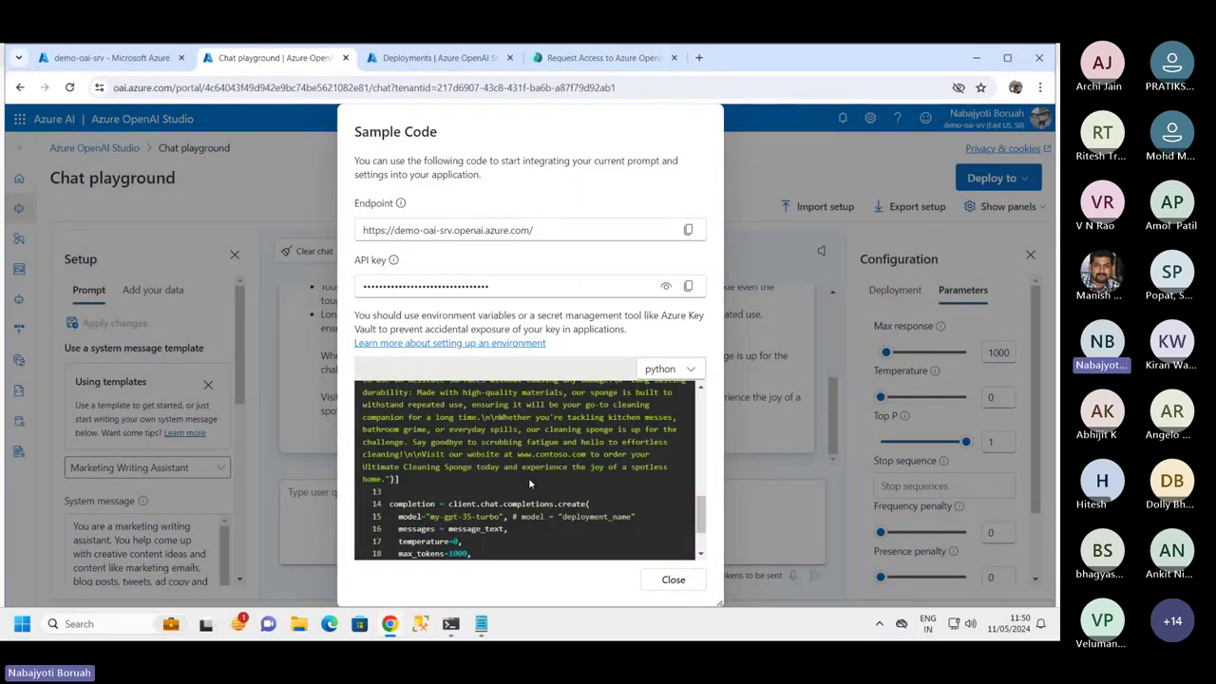
# - Highlight the client.chat.completions.create parameters from model to stop, and the deployment_name in the model comment
pyautogui.scroll(-1, 524, 479)
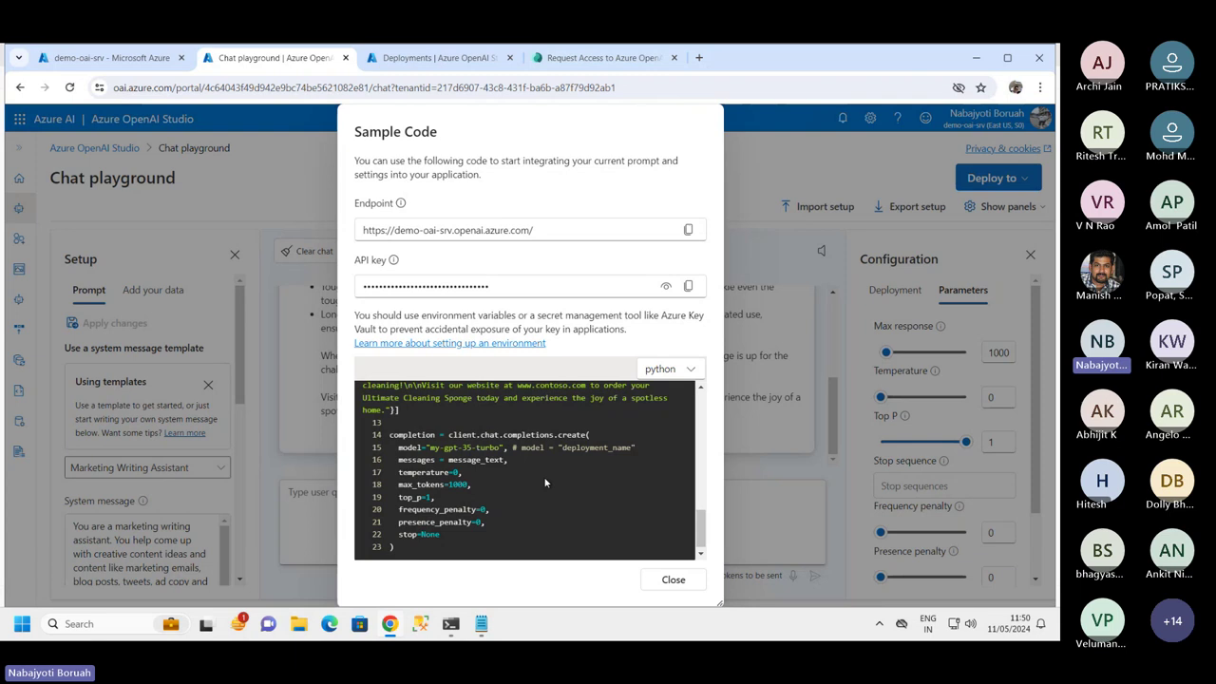
pyautogui.doubleClick(473, 459)
pyautogui.doubleClick(403, 473)
pyautogui.doubleClick(422, 485)
pyautogui.tripleClick(456, 484)
pyautogui.tripleClick(454, 497)
pyautogui.moveTo(408, 509); pyautogui.dragTo(398, 446)
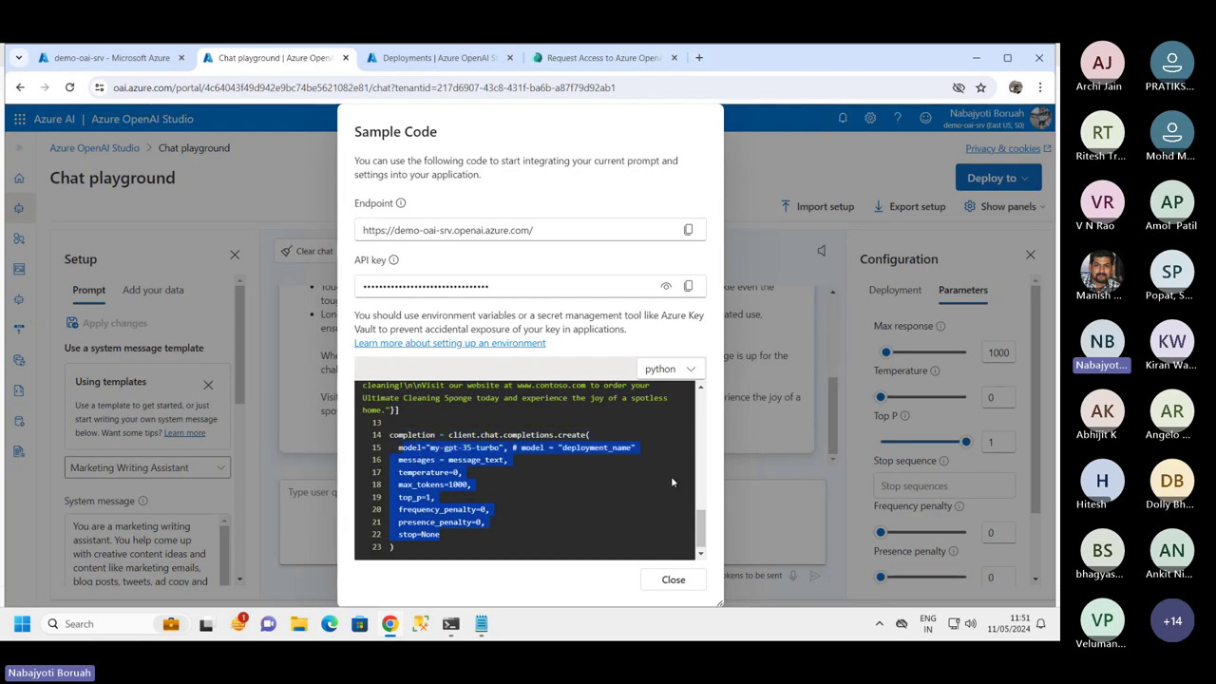
pyautogui.click(670, 476)
pyautogui.moveTo(563, 447); pyautogui.dragTo(631, 447)
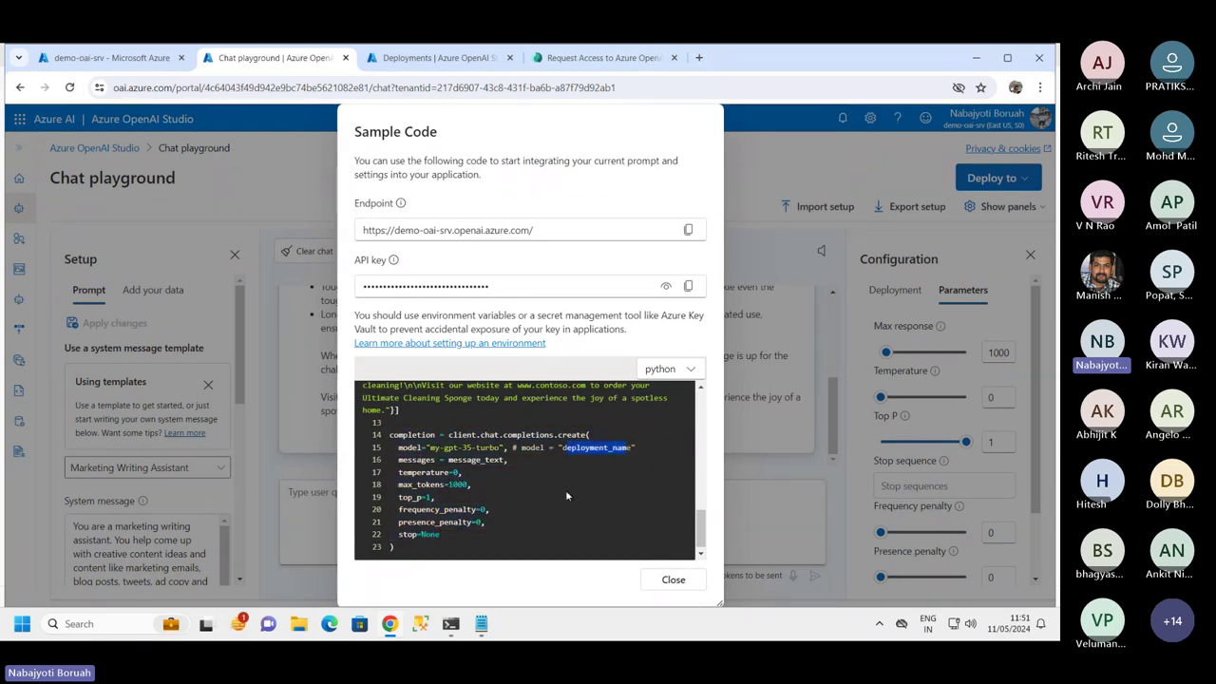
# - Review the chat messages in the Python sample once more and switch the sample code language to C#
pyautogui.scroll(1, 591, 505)
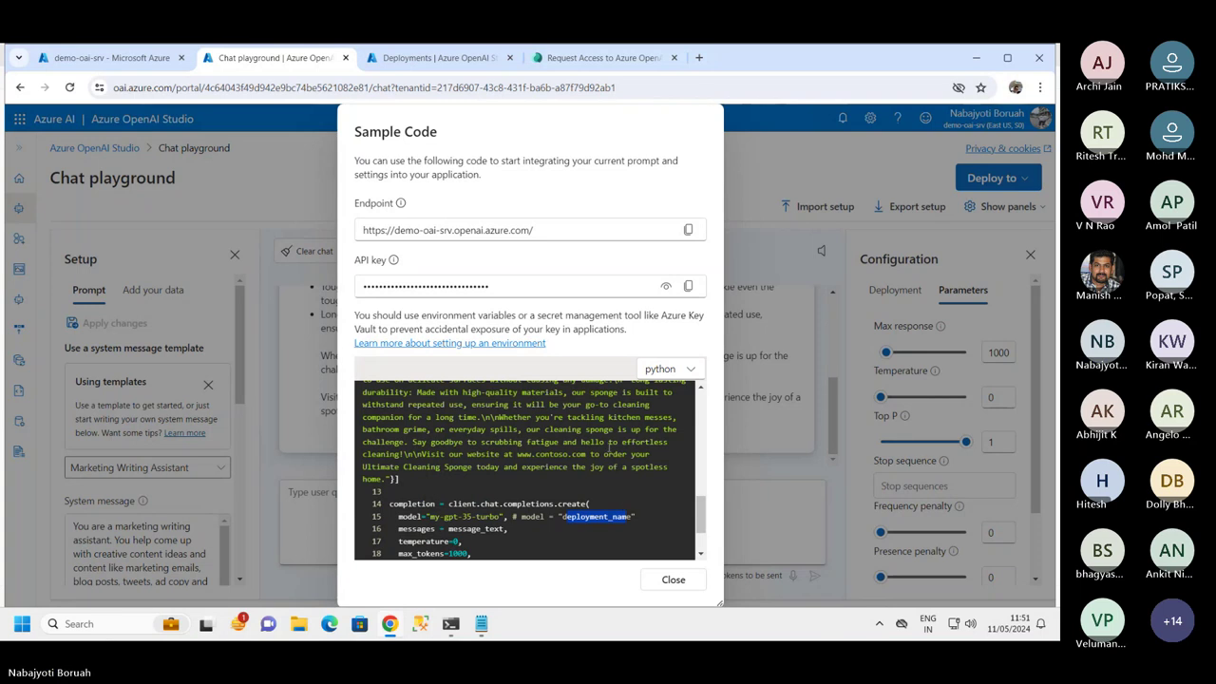
pyautogui.scroll(1, 508, 439)
pyautogui.scroll(-1, 509, 439)
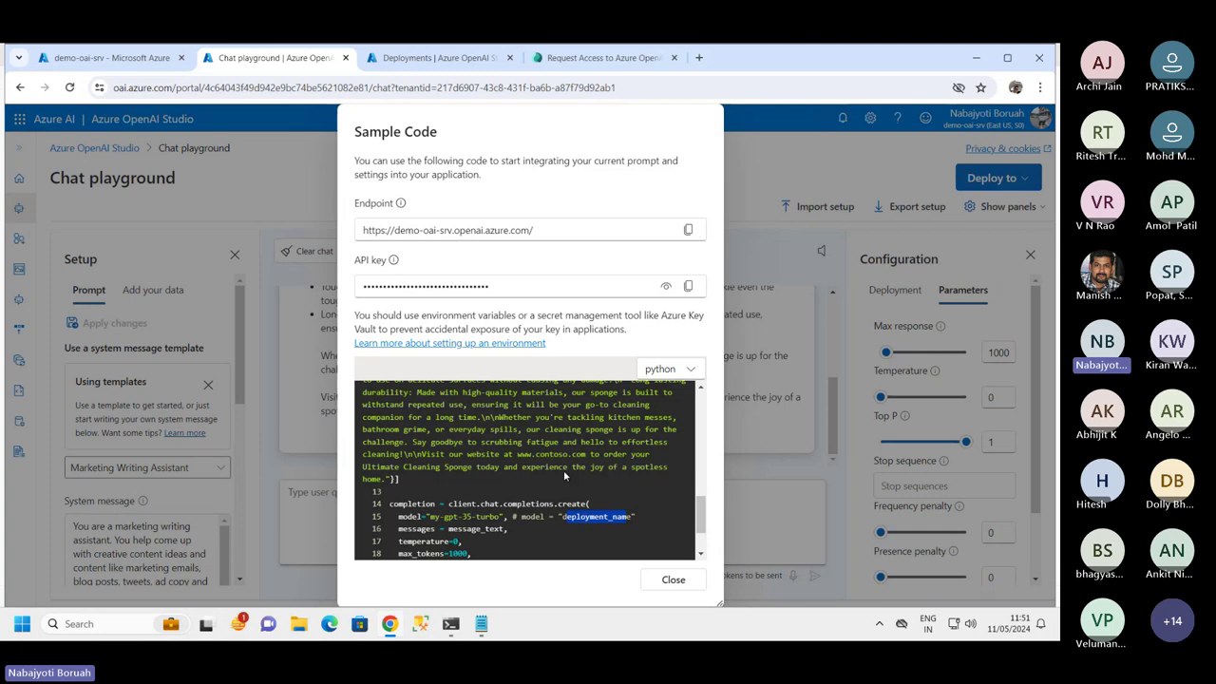
pyautogui.scroll(5, 563, 469)
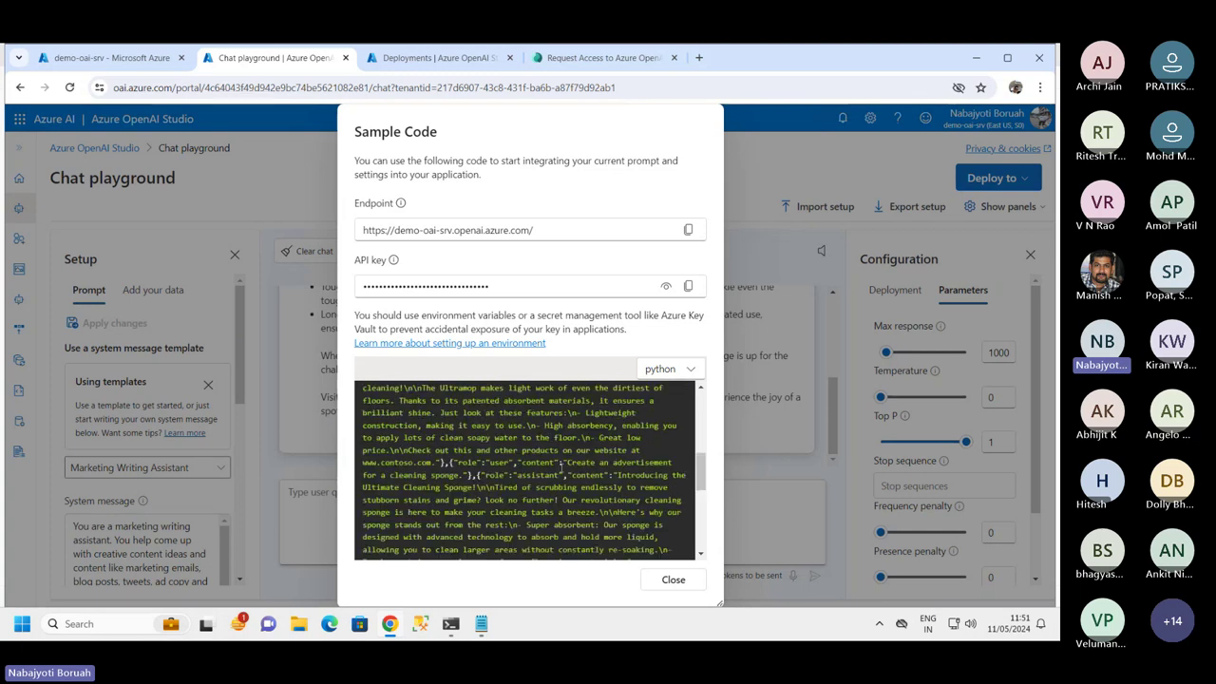
pyautogui.click(683, 370)
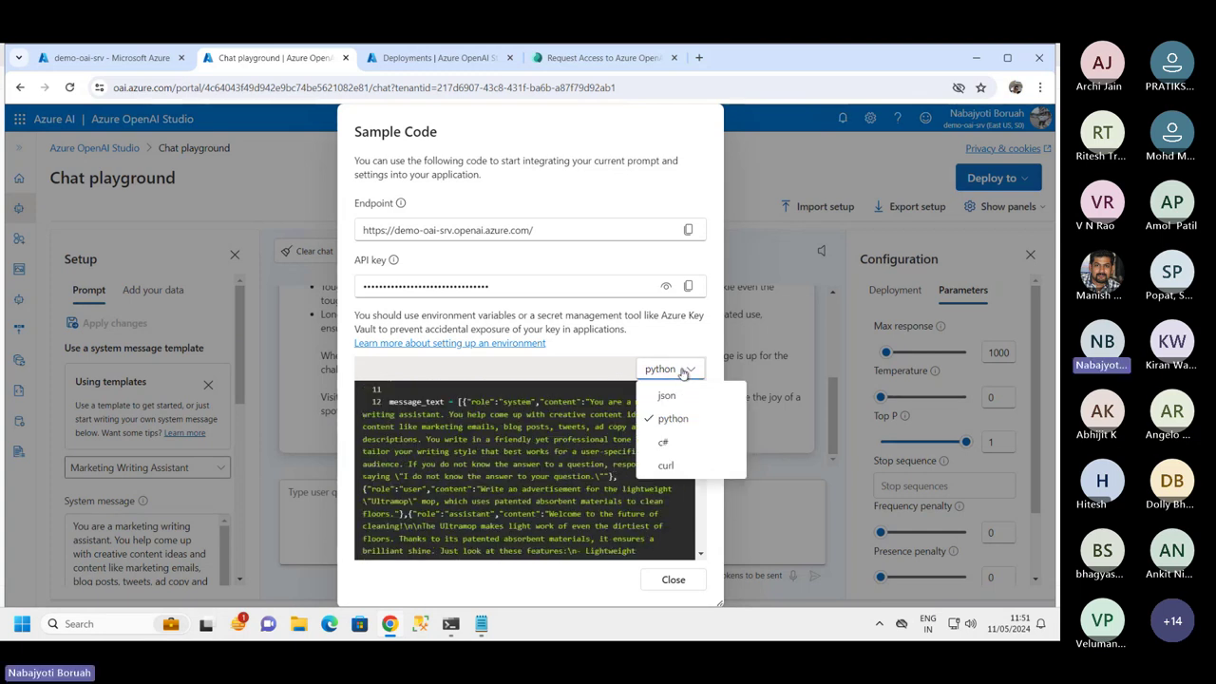
pyautogui.click(678, 445)
# - Examine the C# sample code from its opening notes through the chat messages, and highlight the two using statements
pyautogui.moveTo(699, 432); pyautogui.dragTo(719, 398)
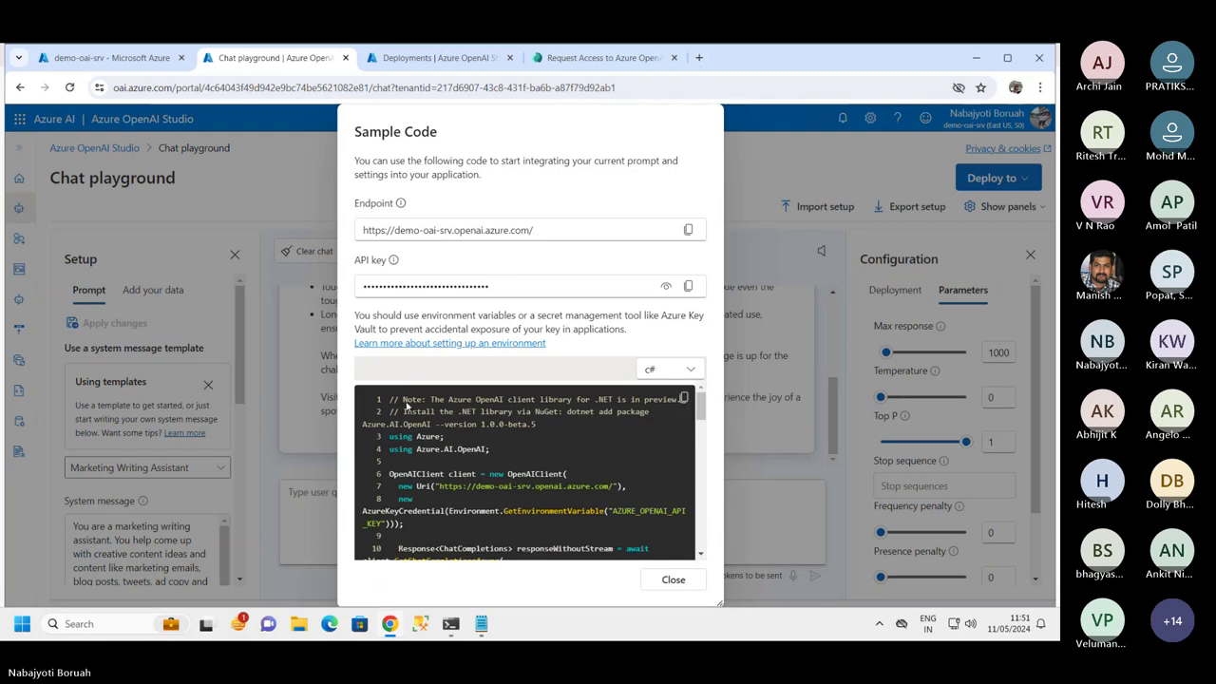
pyautogui.scroll(-1, 518, 456)
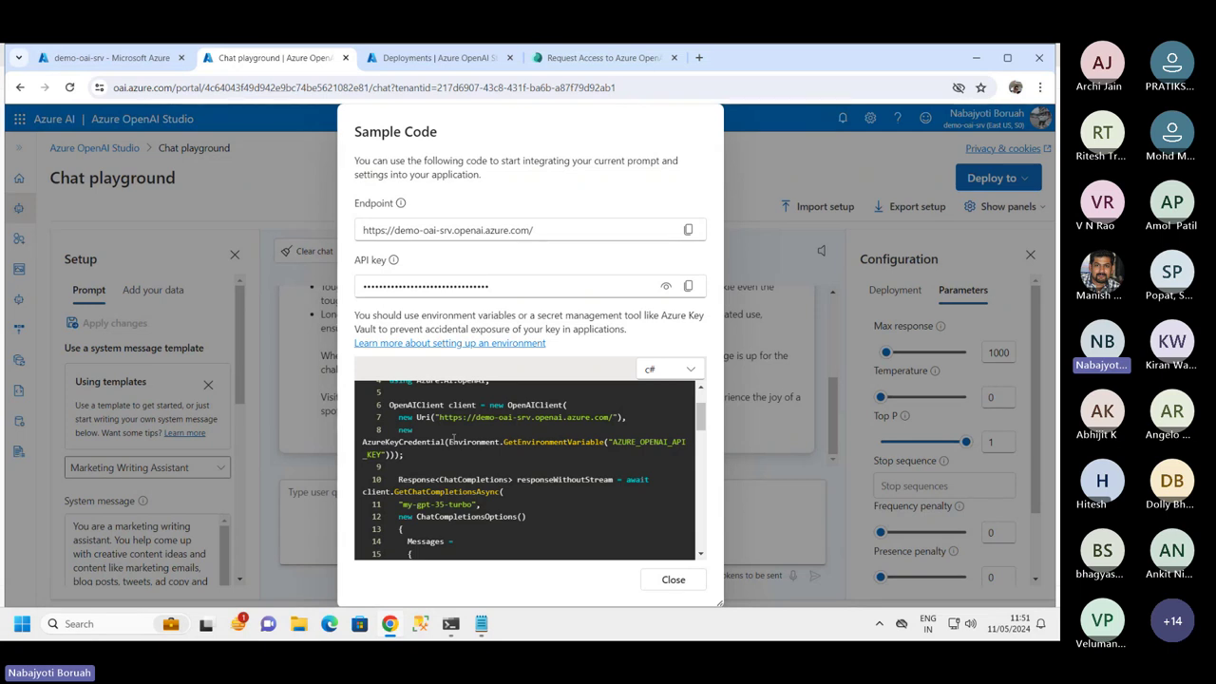
pyautogui.scroll(-5, 453, 437)
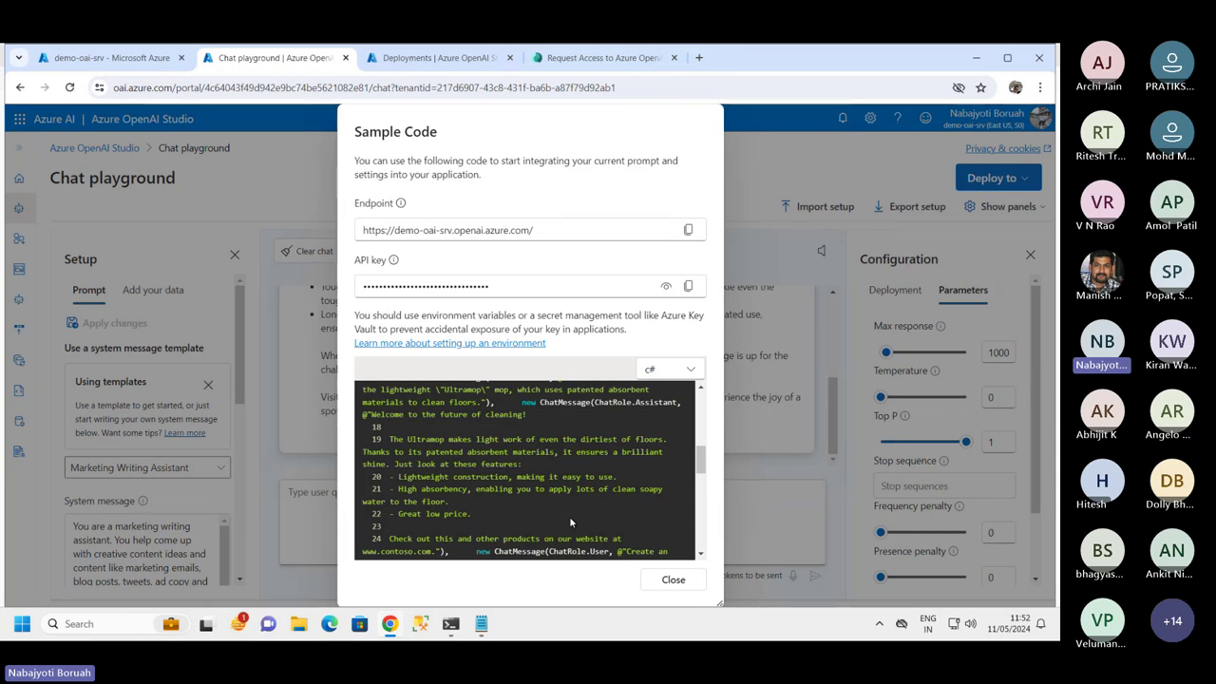
pyautogui.scroll(-1, 569, 515)
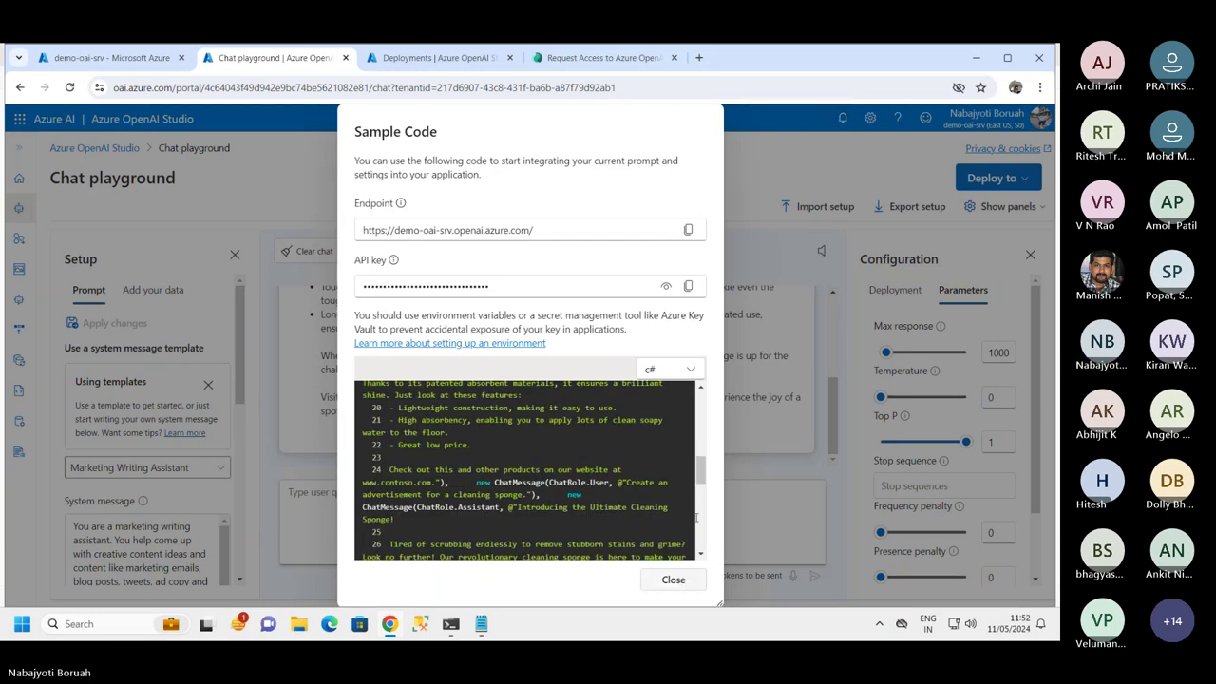
pyautogui.scroll(5, 570, 475)
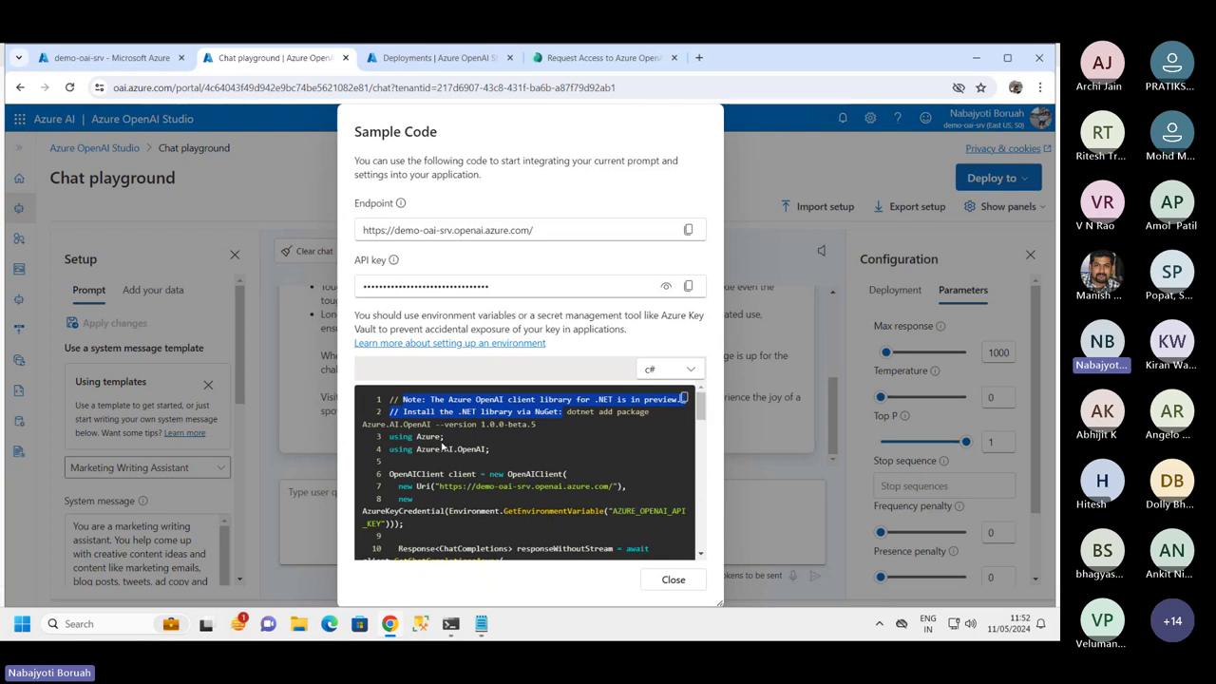
pyautogui.moveTo(509, 452); pyautogui.dragTo(382, 442)
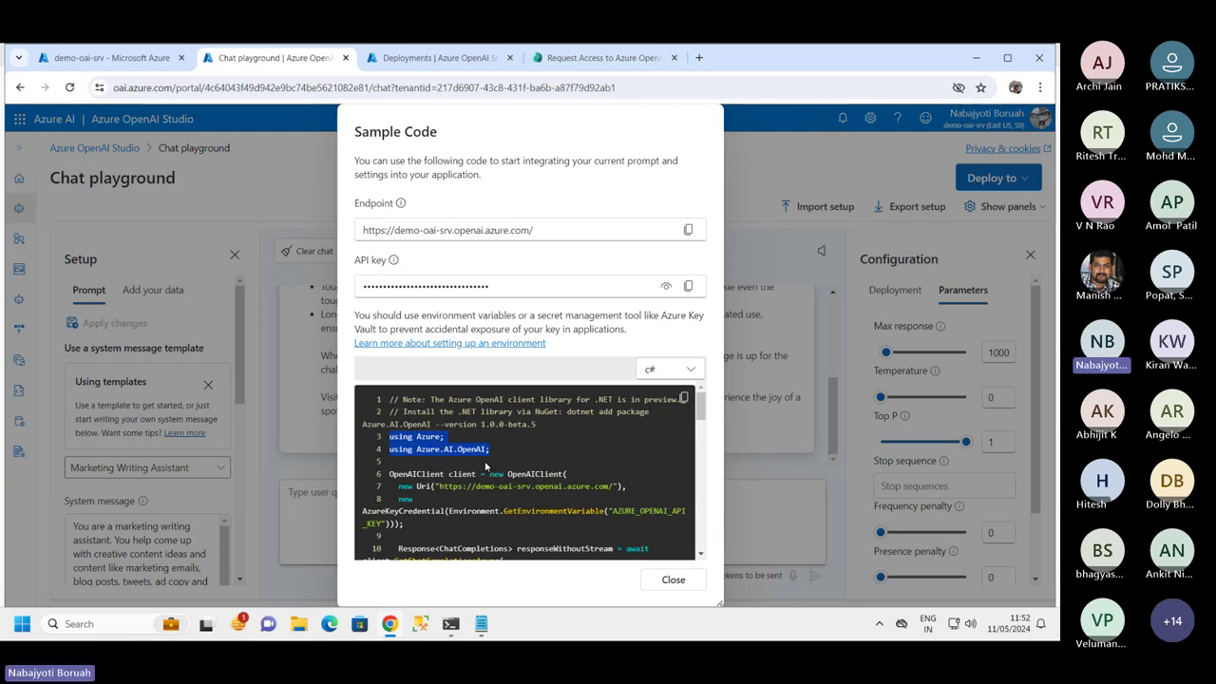
# - Switch the sample code language back to Python
pyautogui.click(669, 372)
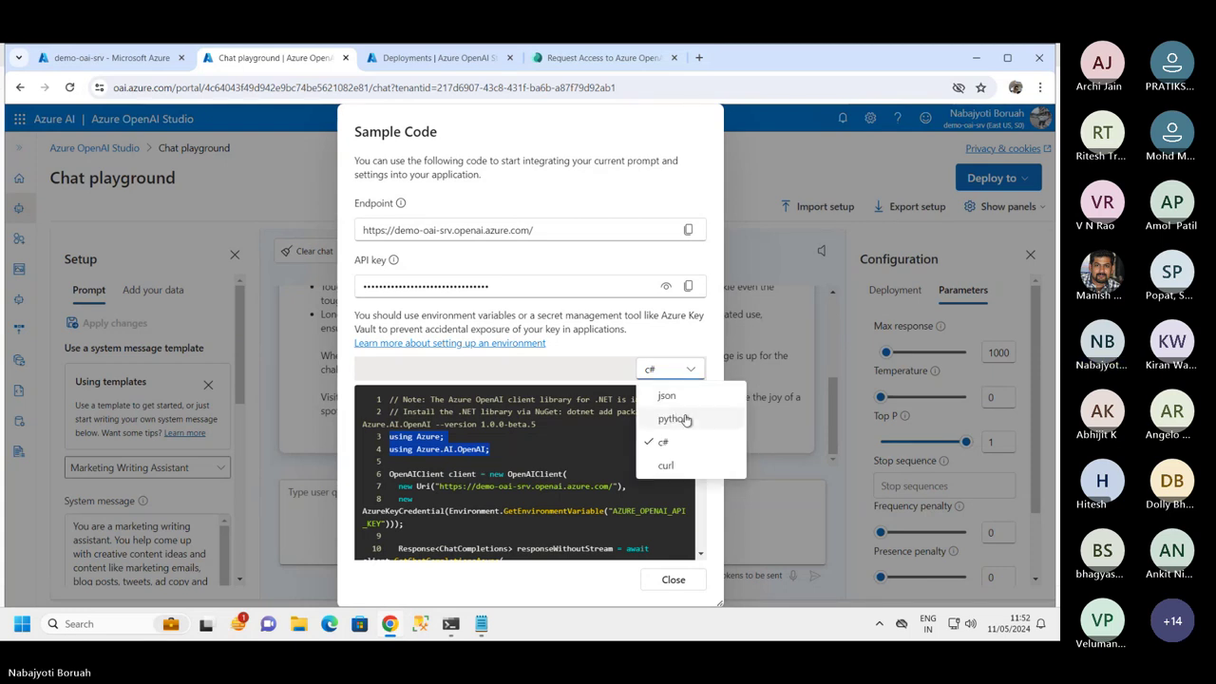
pyautogui.click(686, 419)
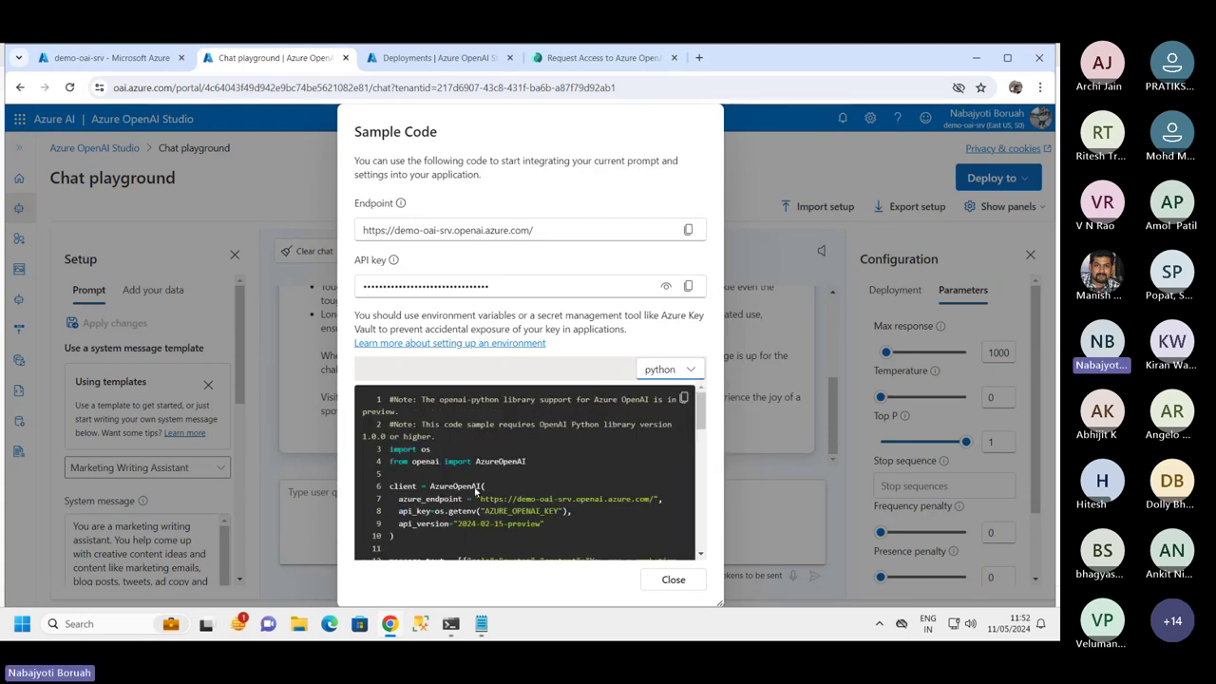
# - Highlight the AzureOpenAI import statement in the Python sample code, and close the sample code
pyautogui.moveTo(527, 461); pyautogui.dragTo(370, 461)
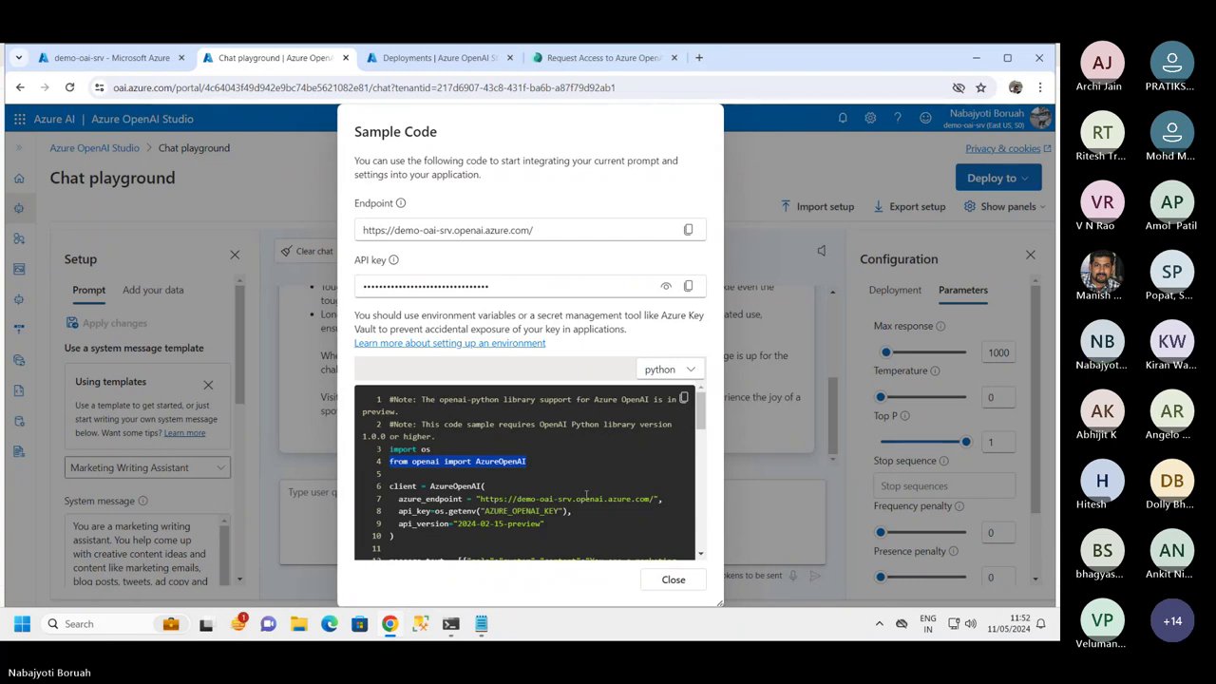
pyautogui.click(673, 580)
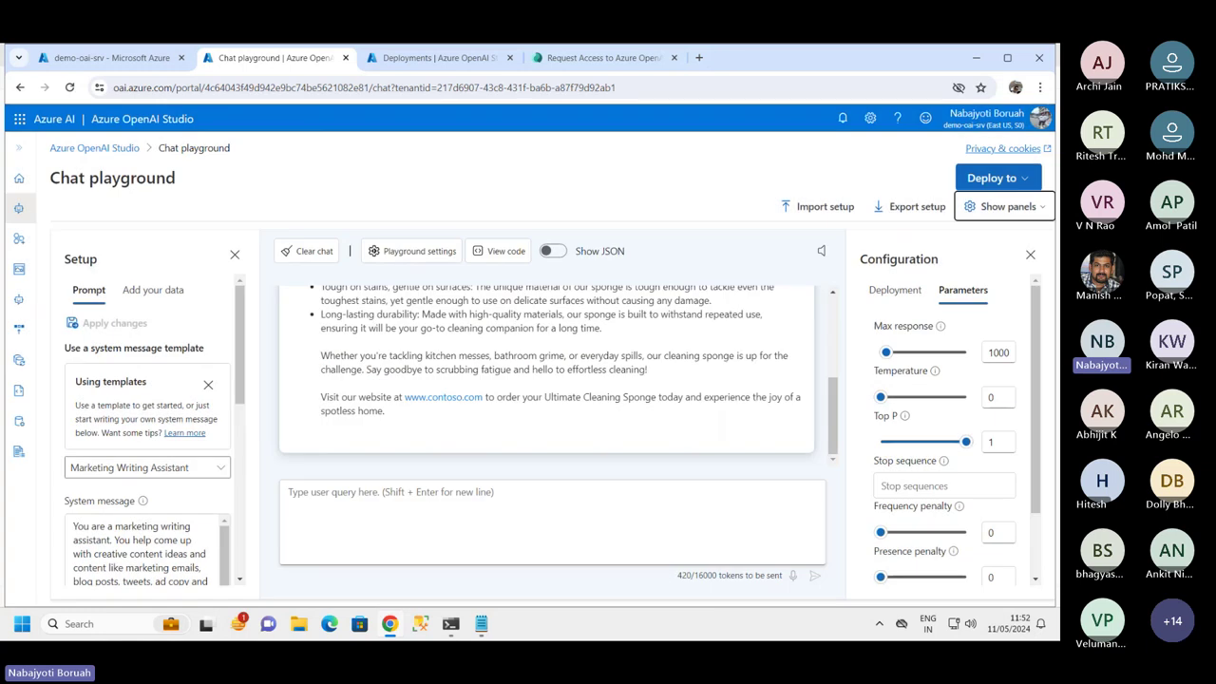
# - Start a new deployment on the West US resource and check the deployment options for gpt-4 and gpt-4-32k
pyautogui.click(461, 56)
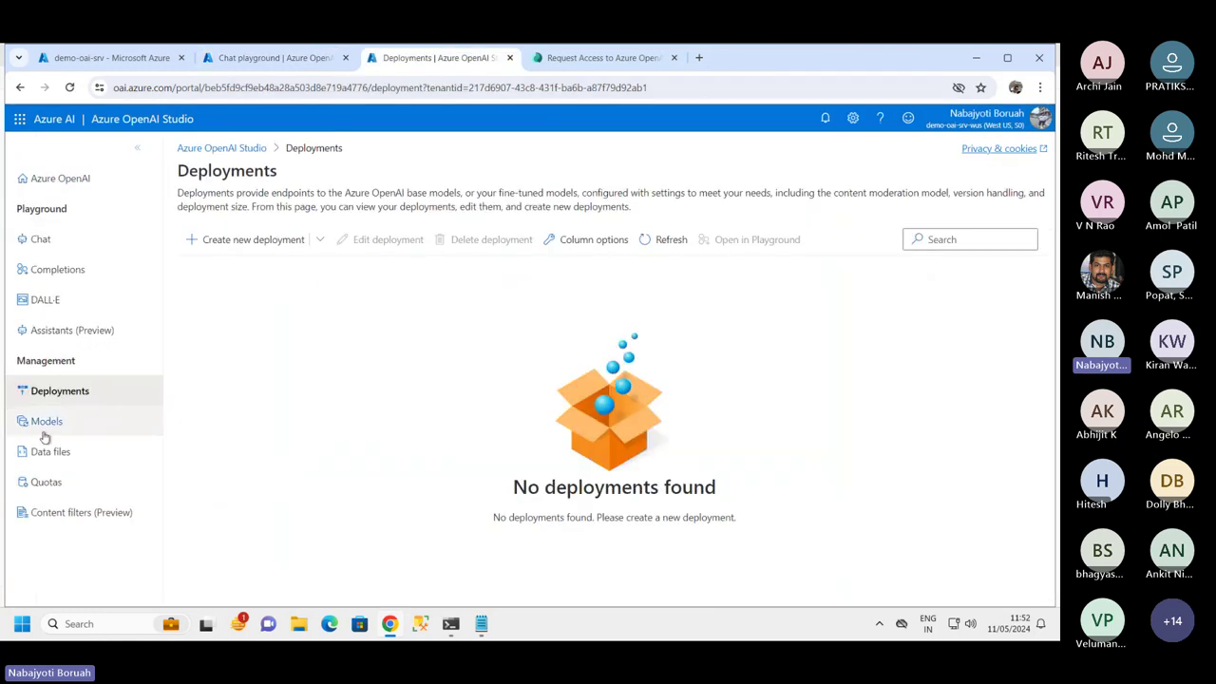
pyautogui.click(252, 239)
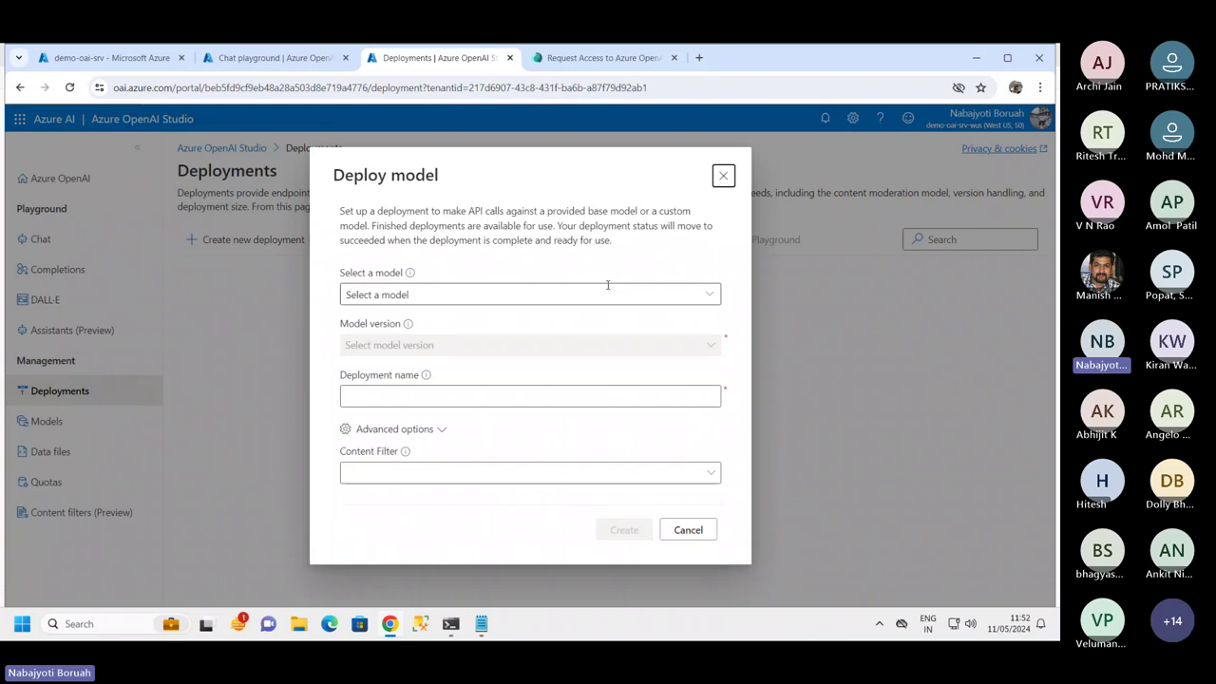
pyautogui.click(712, 299)
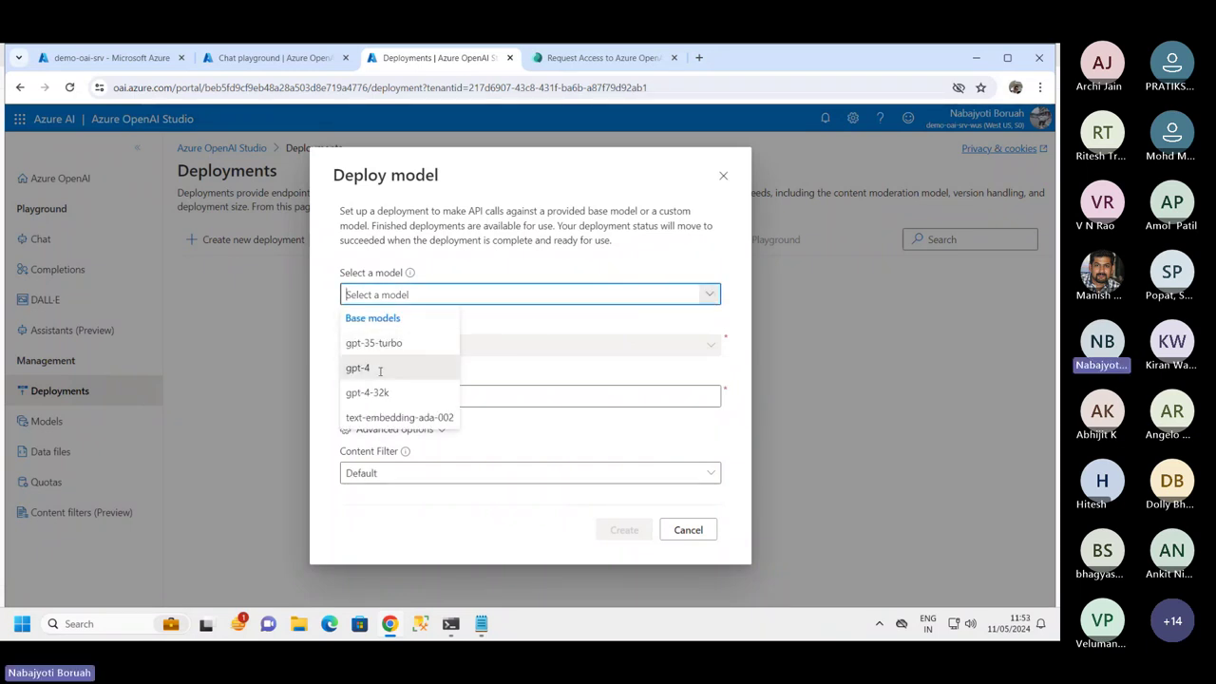
pyautogui.click(380, 369)
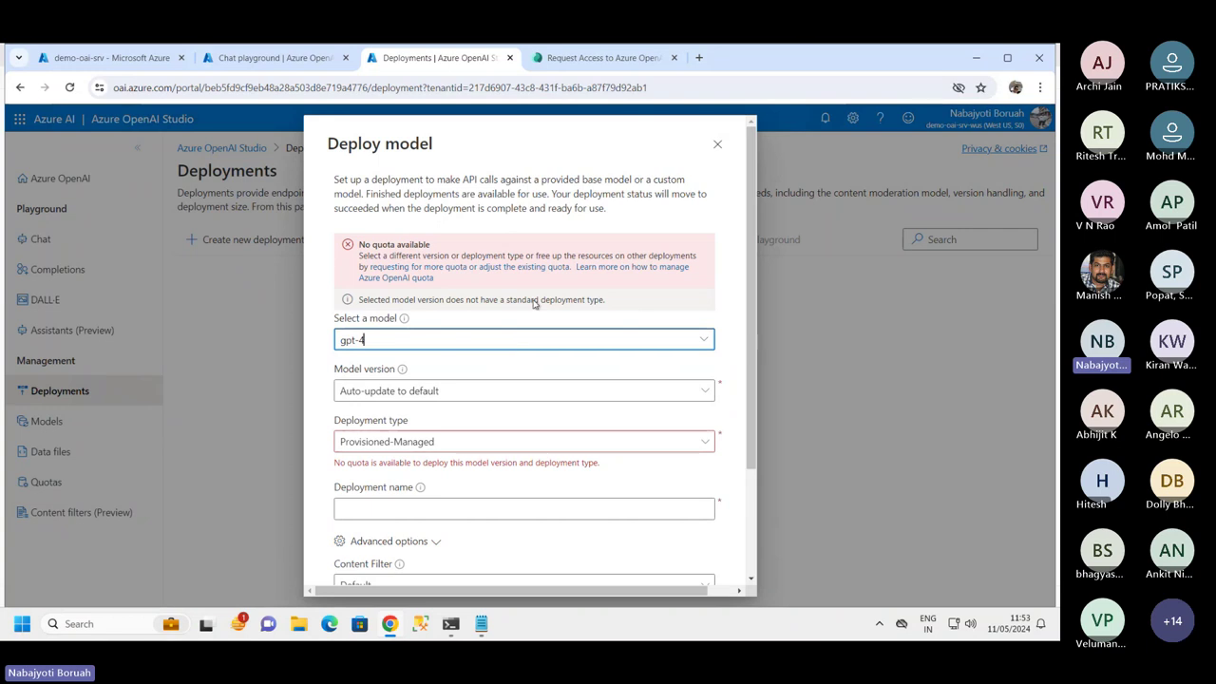
pyautogui.click(703, 339)
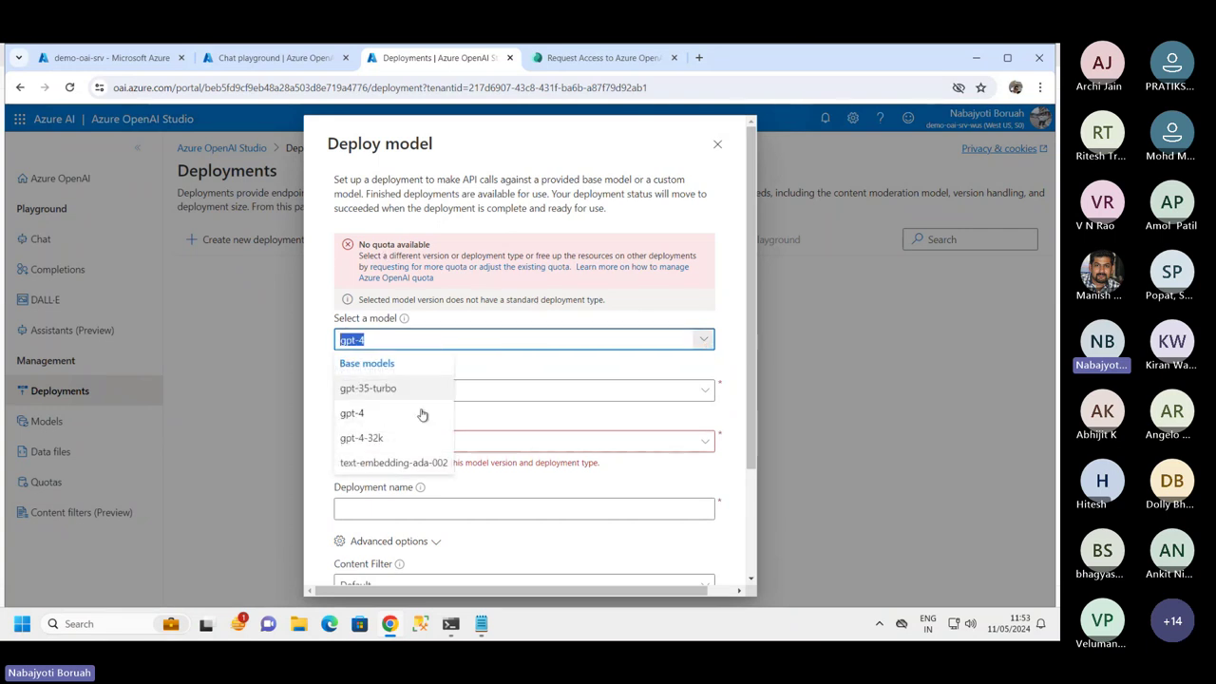
pyautogui.click(386, 444)
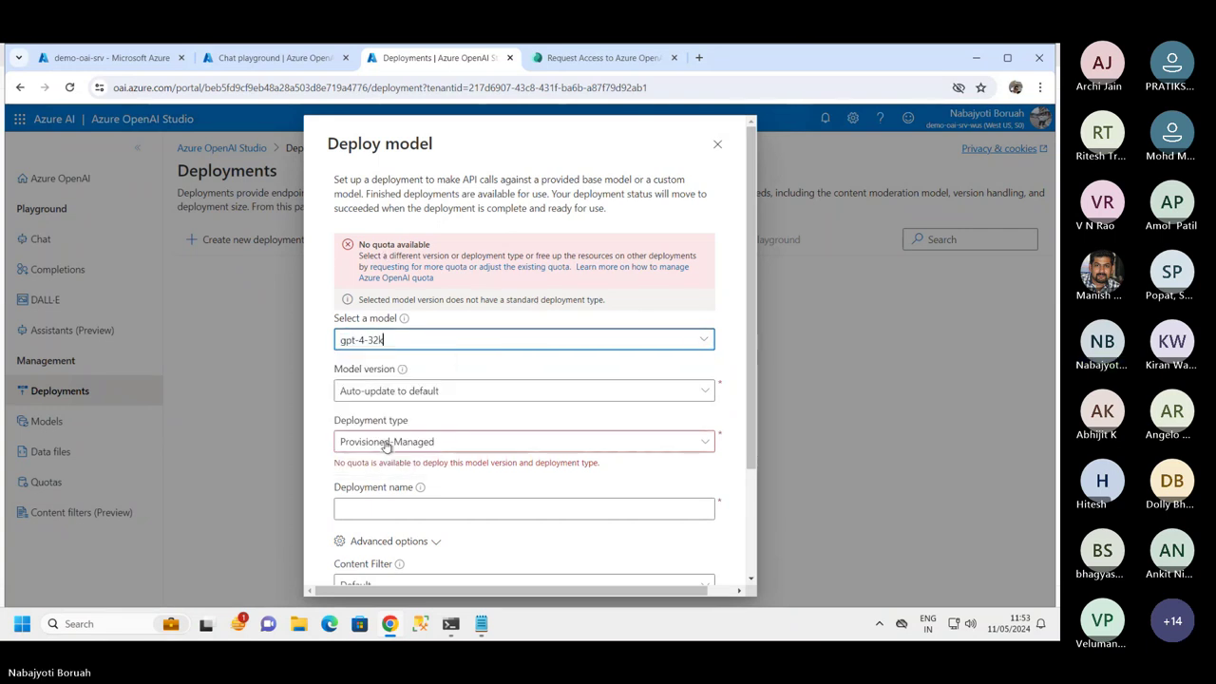
# - Check the deployment options for text-embedding-ada-002 and gpt-35-turbo, and close the form without creating a deployment
pyautogui.click(704, 340)
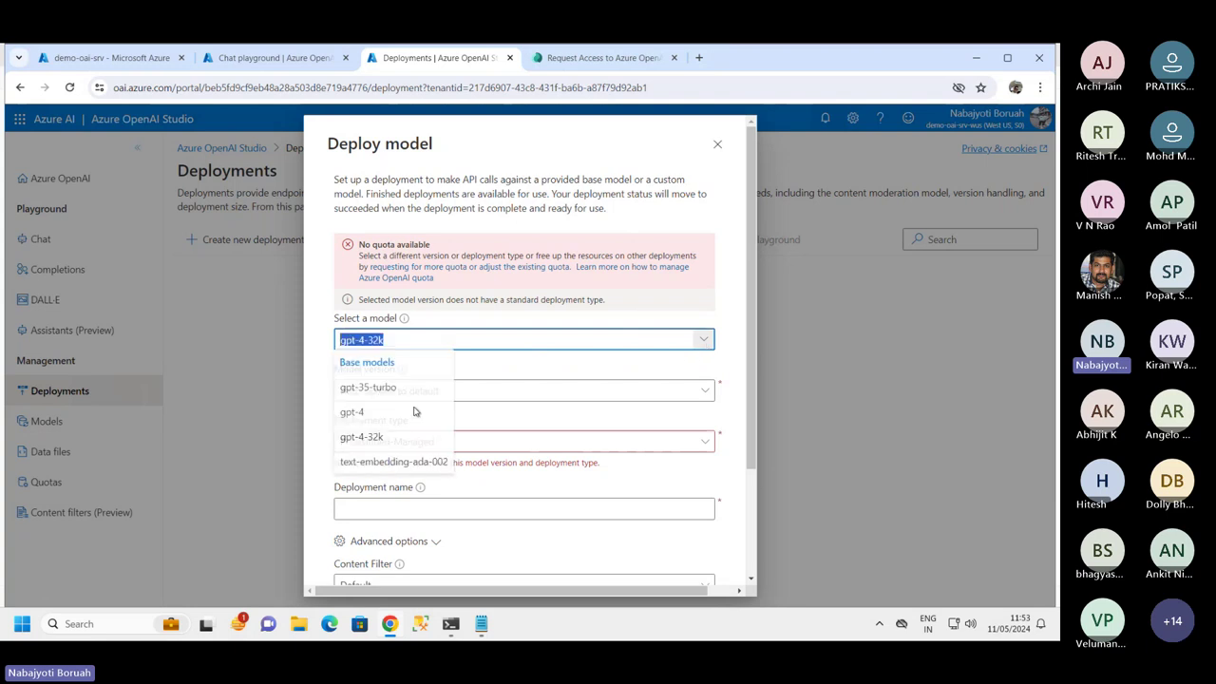
pyautogui.click(403, 464)
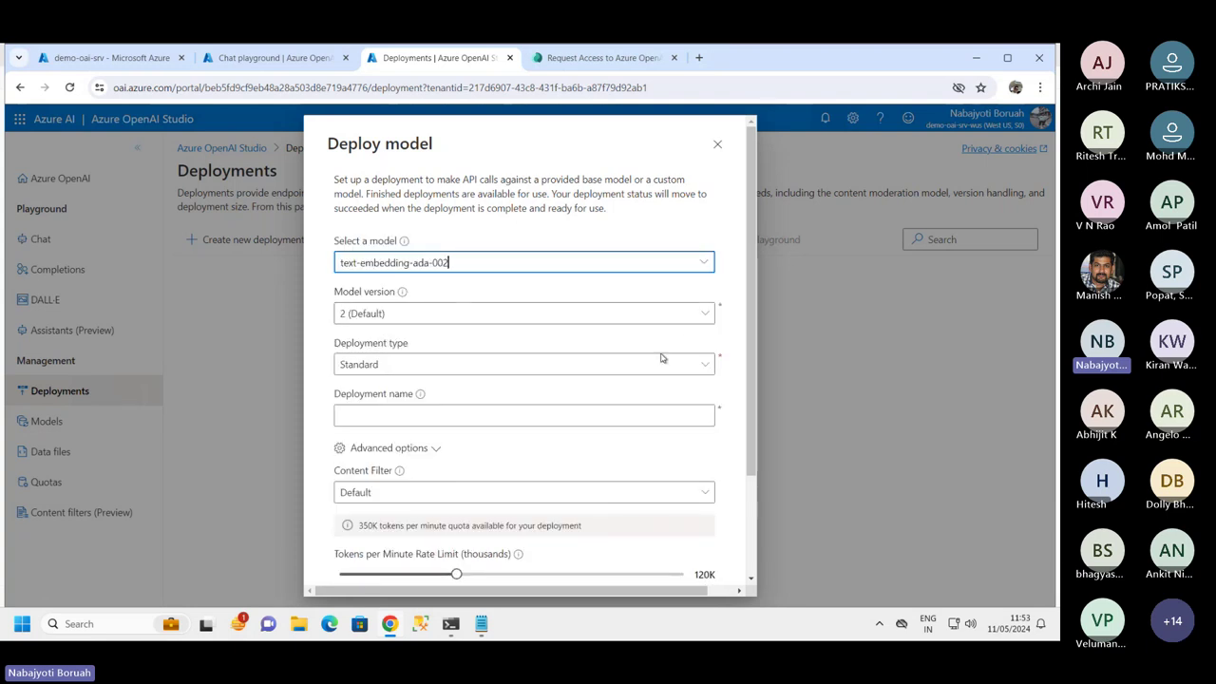
pyautogui.click(694, 266)
pyautogui.click(385, 314)
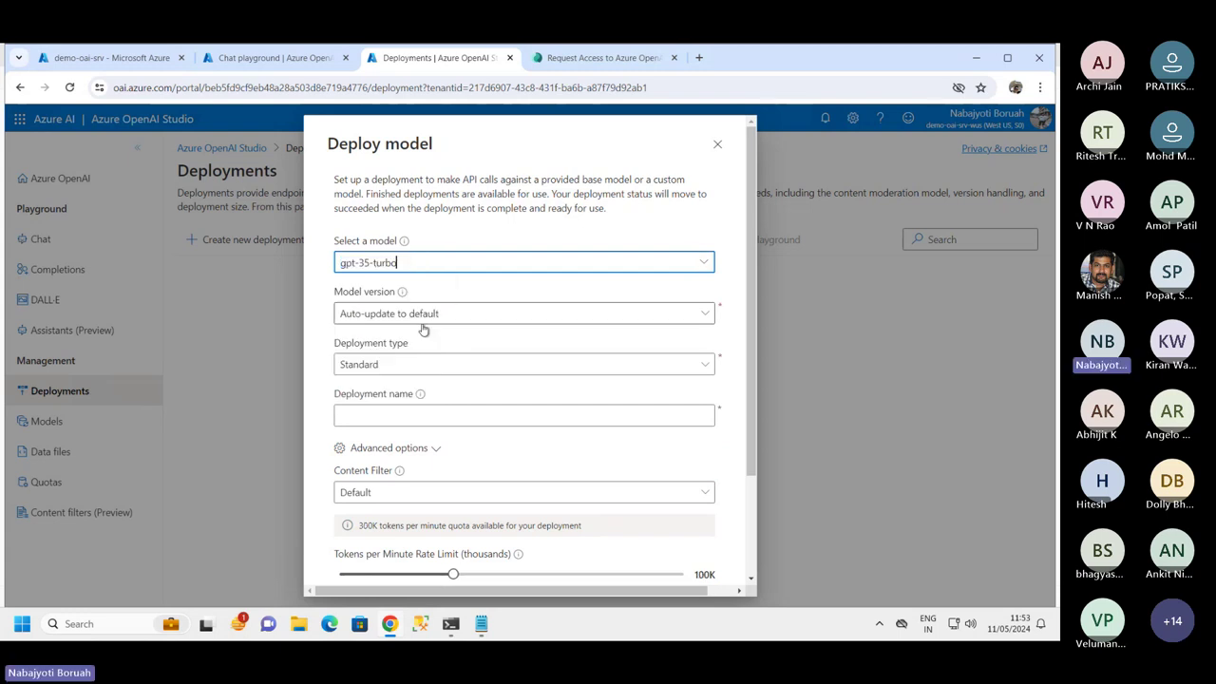
pyautogui.scroll(-1, 760, 560)
pyautogui.scroll(1, 736, 356)
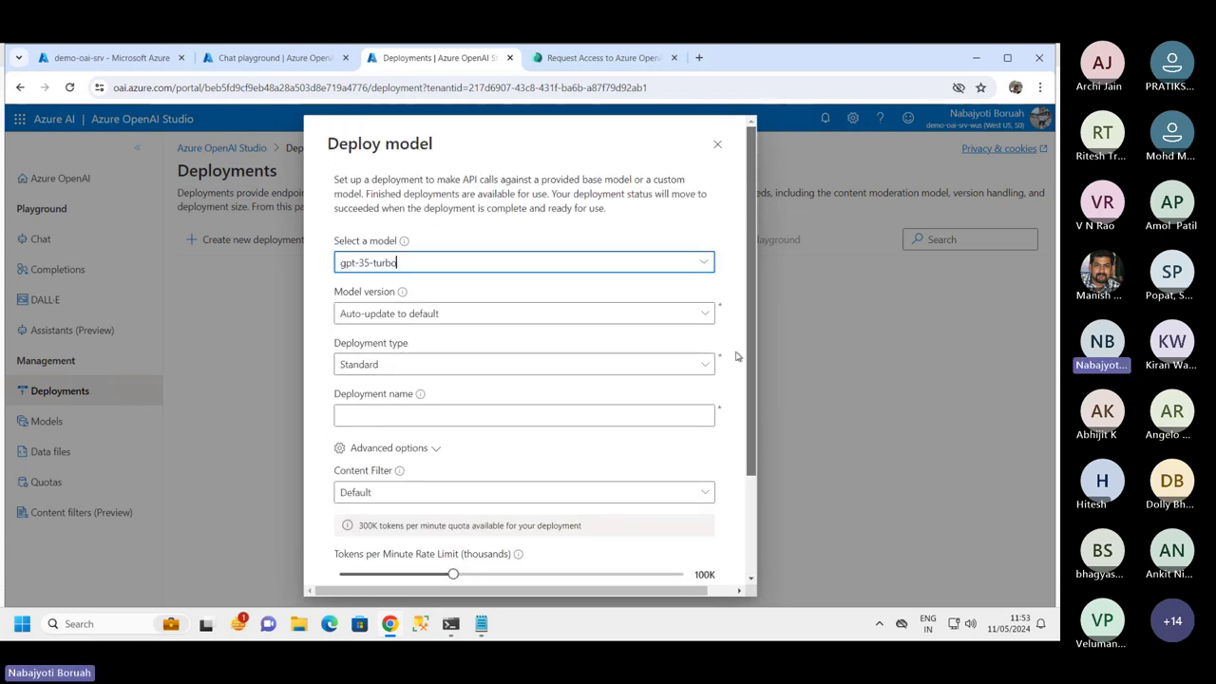
pyautogui.scroll(-1, 736, 356)
pyautogui.scroll(1, 746, 174)
pyautogui.click(717, 143)
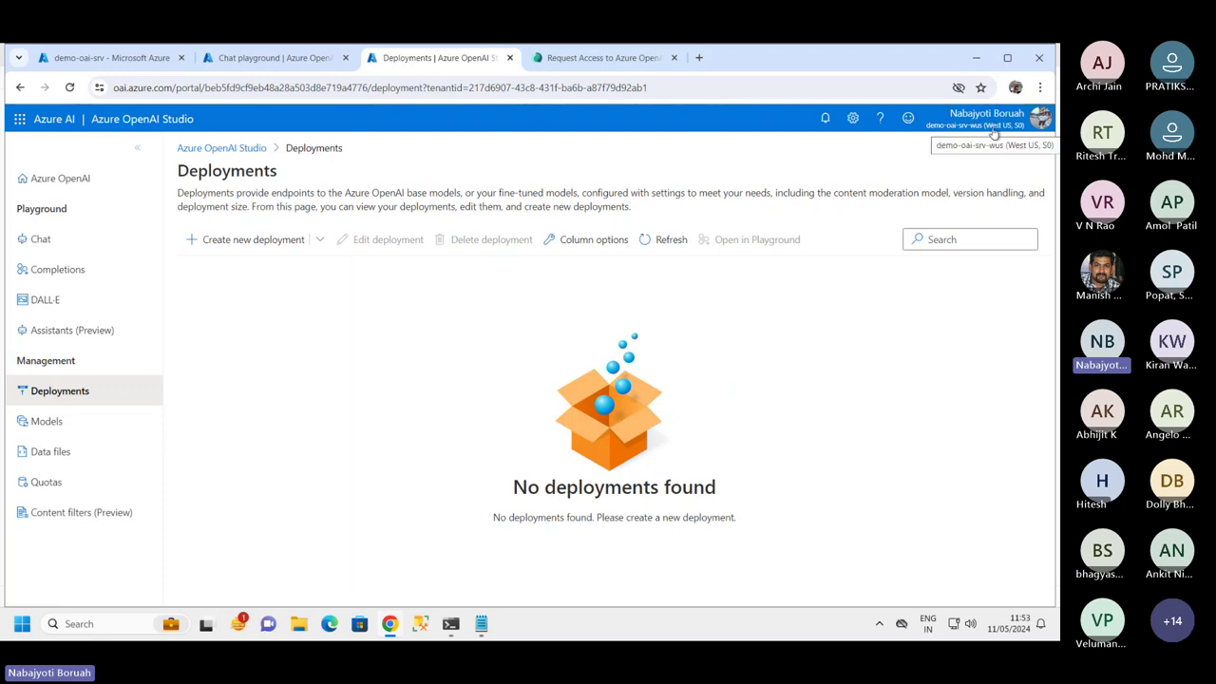
# - Return to the chat playground and review the response parameters, the deployment settings and the start of the chat
pyautogui.click(285, 58)
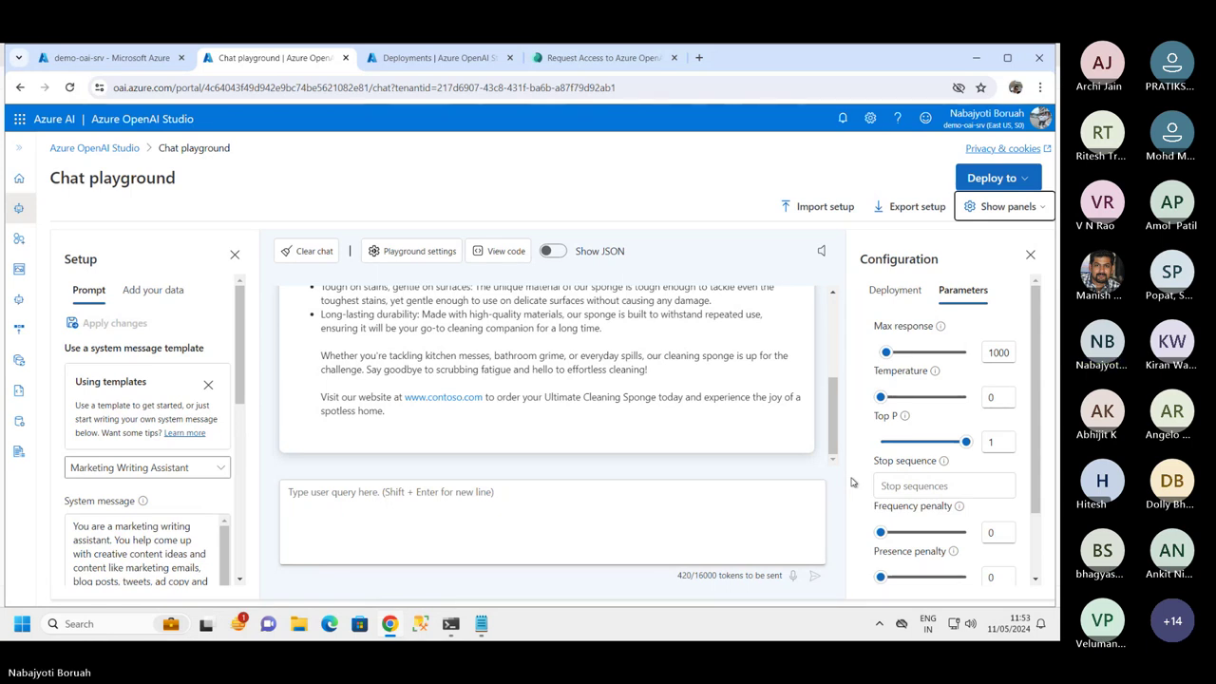
pyautogui.scroll(-1, 1038, 529)
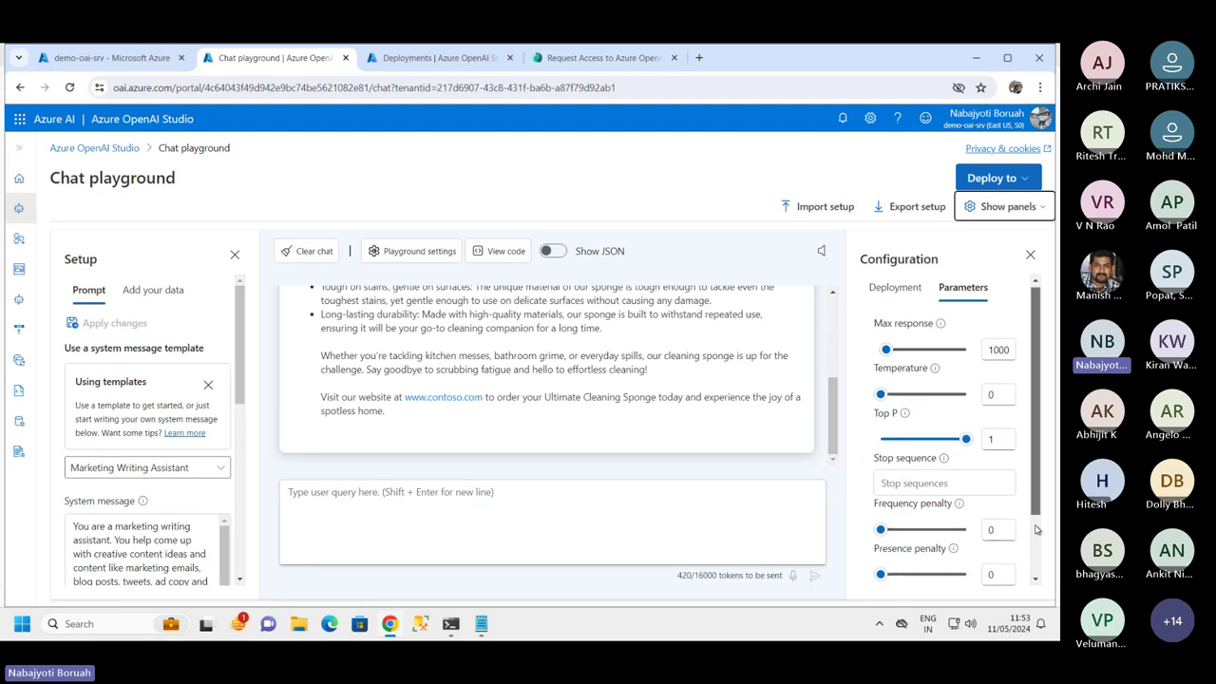
pyautogui.scroll(-2, 1037, 529)
pyautogui.scroll(3, 1037, 529)
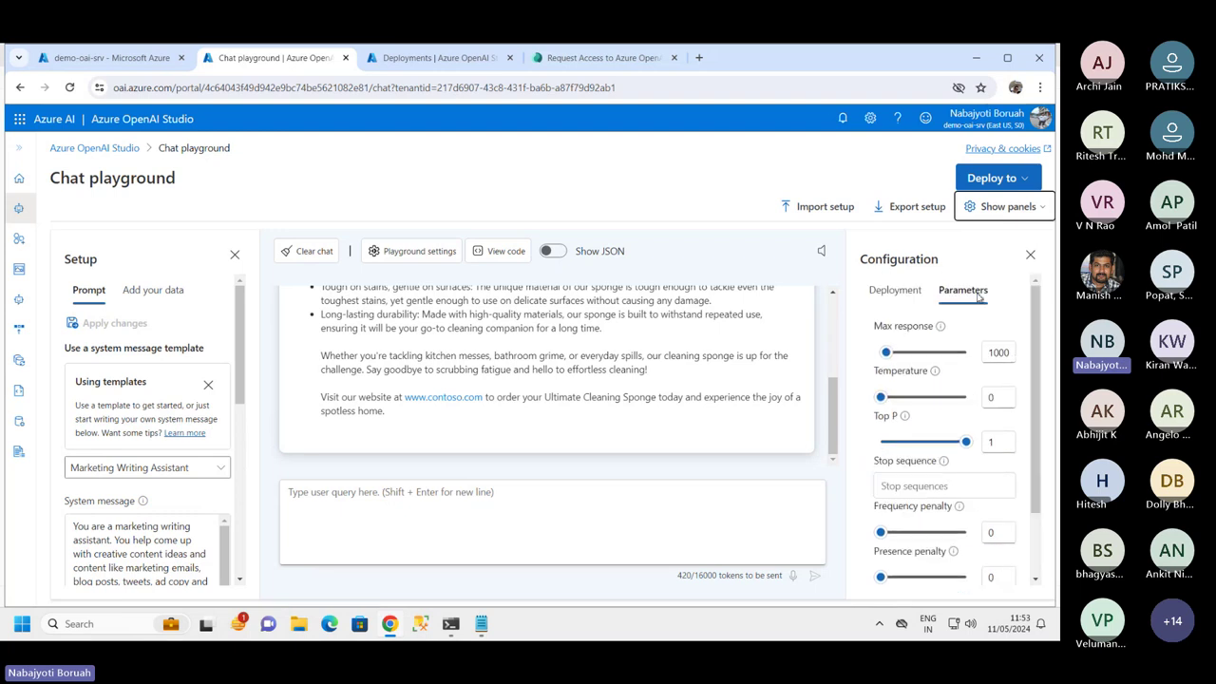
pyautogui.click(895, 291)
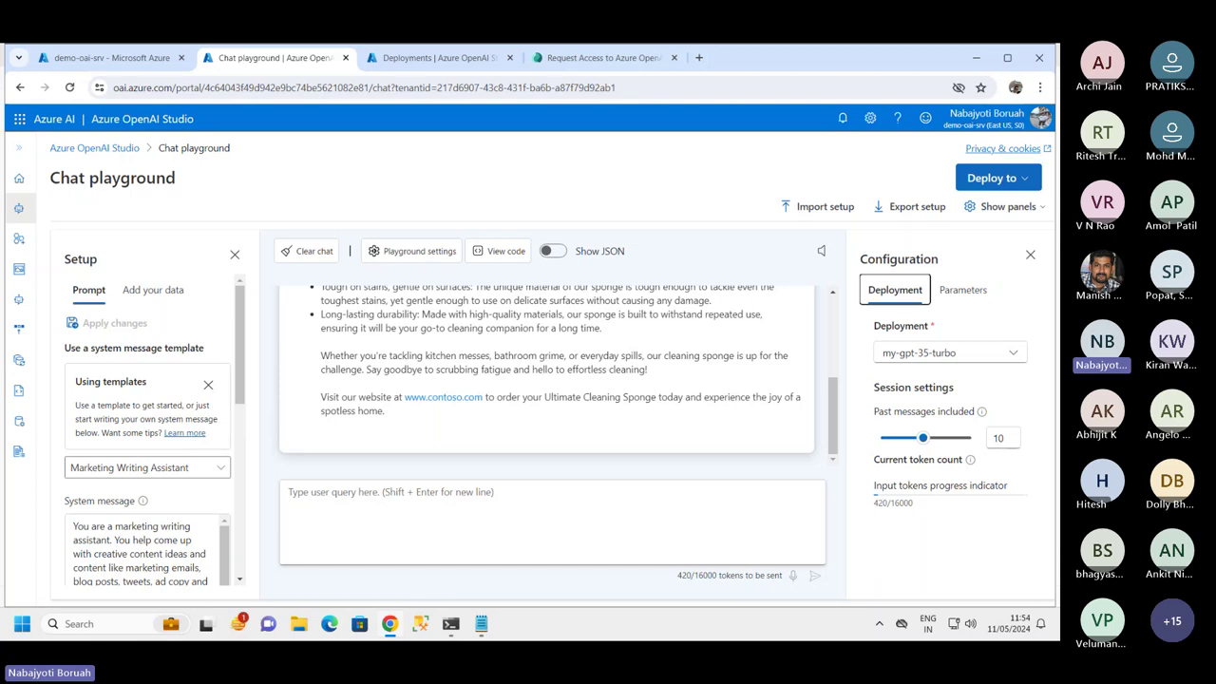
pyautogui.scroll(5, 550, 380)
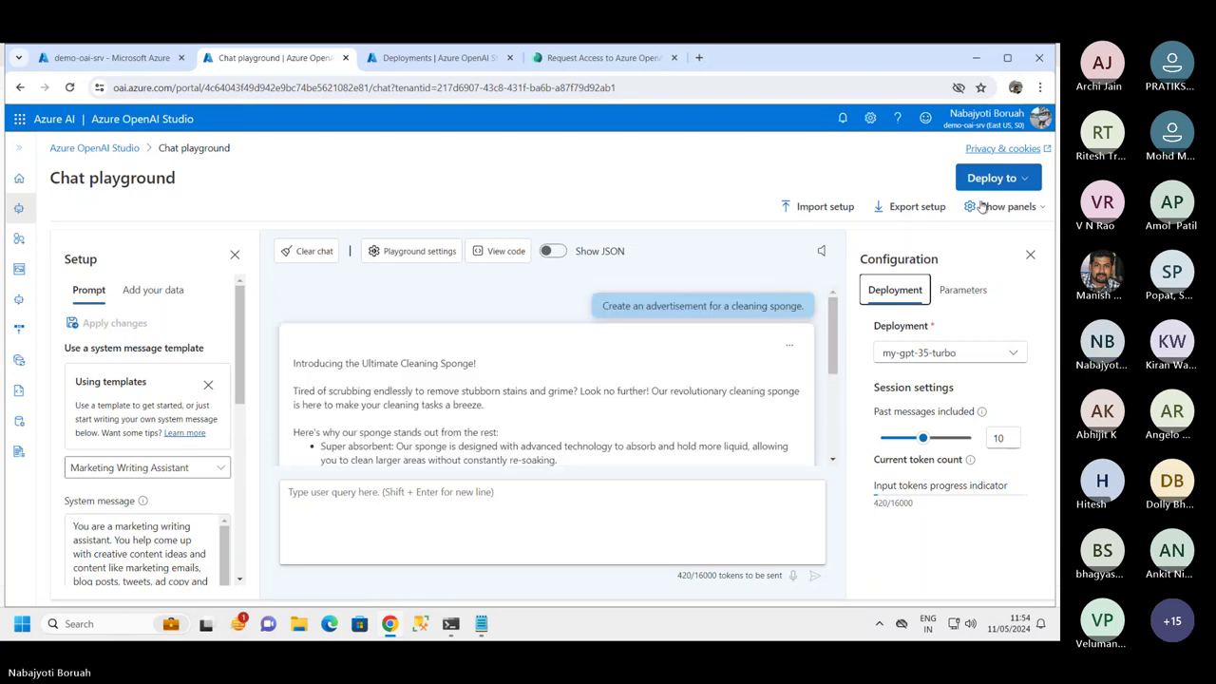
# - Review the prompt setup down to the Ultramop example, and start deploying the playground to a new web app
pyautogui.click(1025, 181)
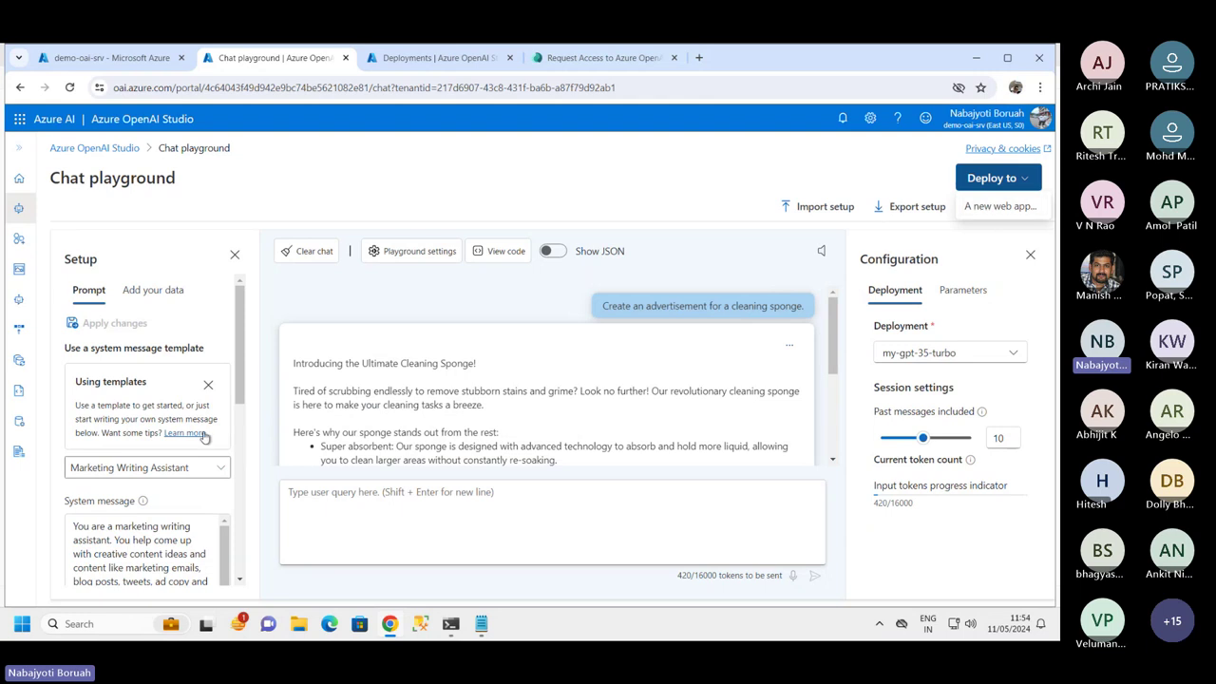
pyautogui.scroll(-5, 241, 426)
pyautogui.scroll(5, 238, 380)
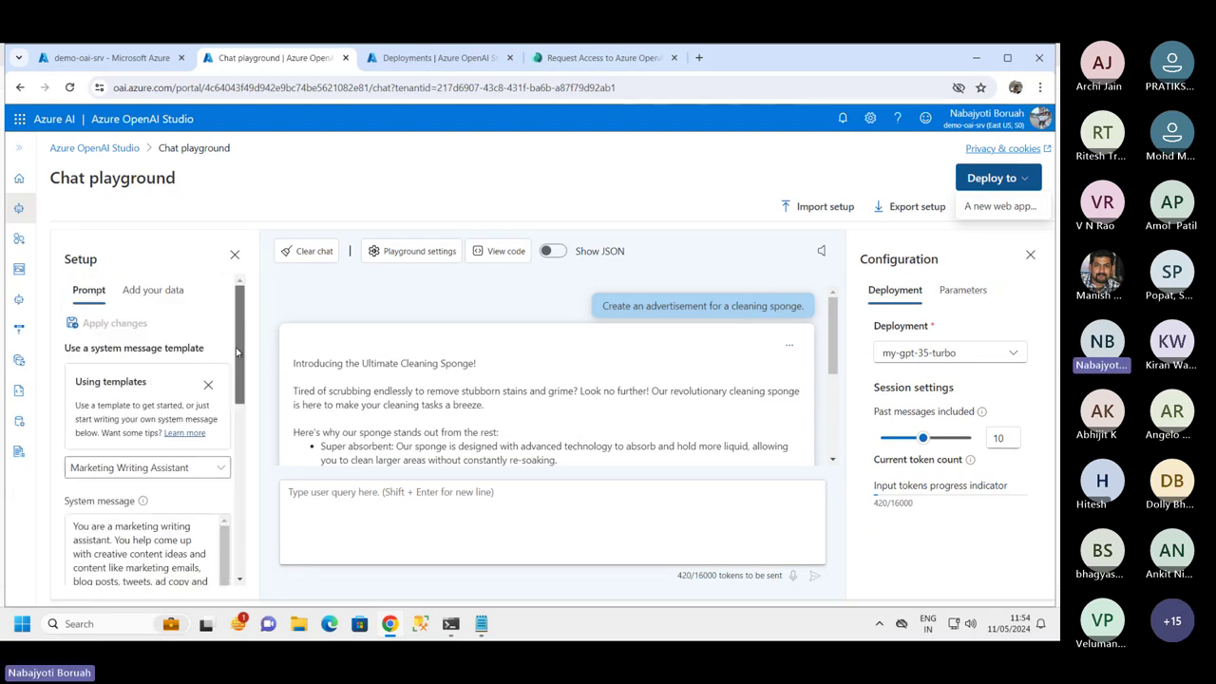
pyautogui.scroll(-5, 237, 399)
pyautogui.scroll(5, 244, 483)
pyautogui.scroll(-10, 244, 483)
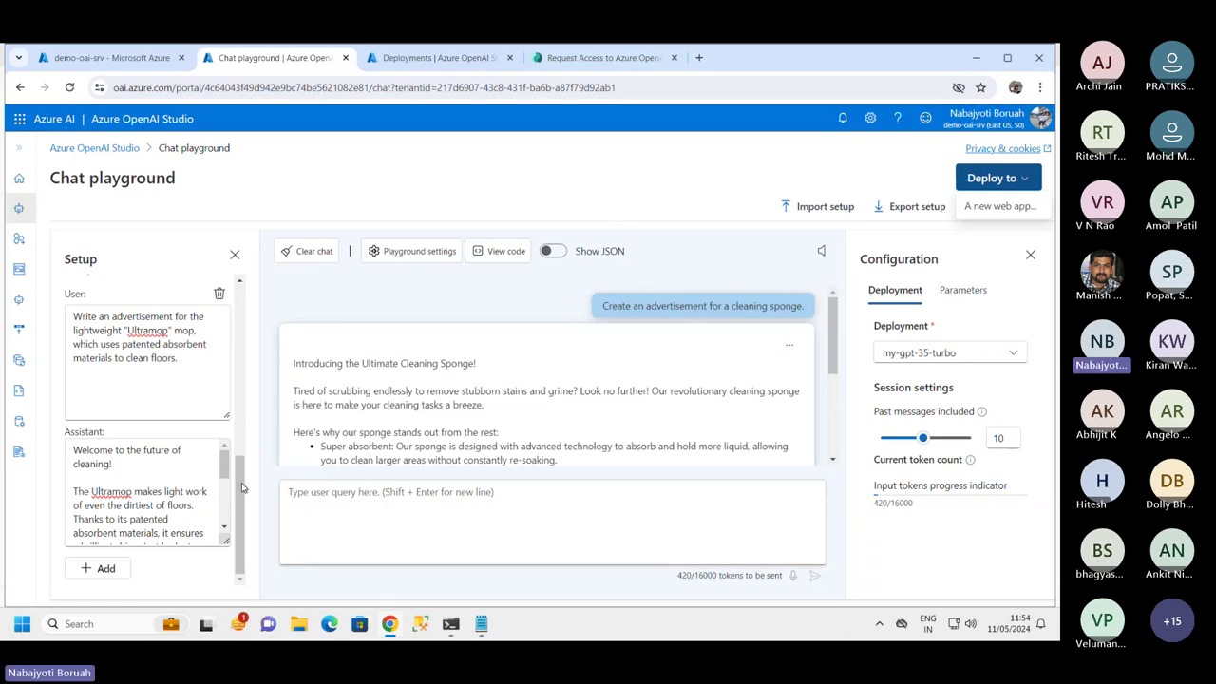
pyautogui.click(998, 207)
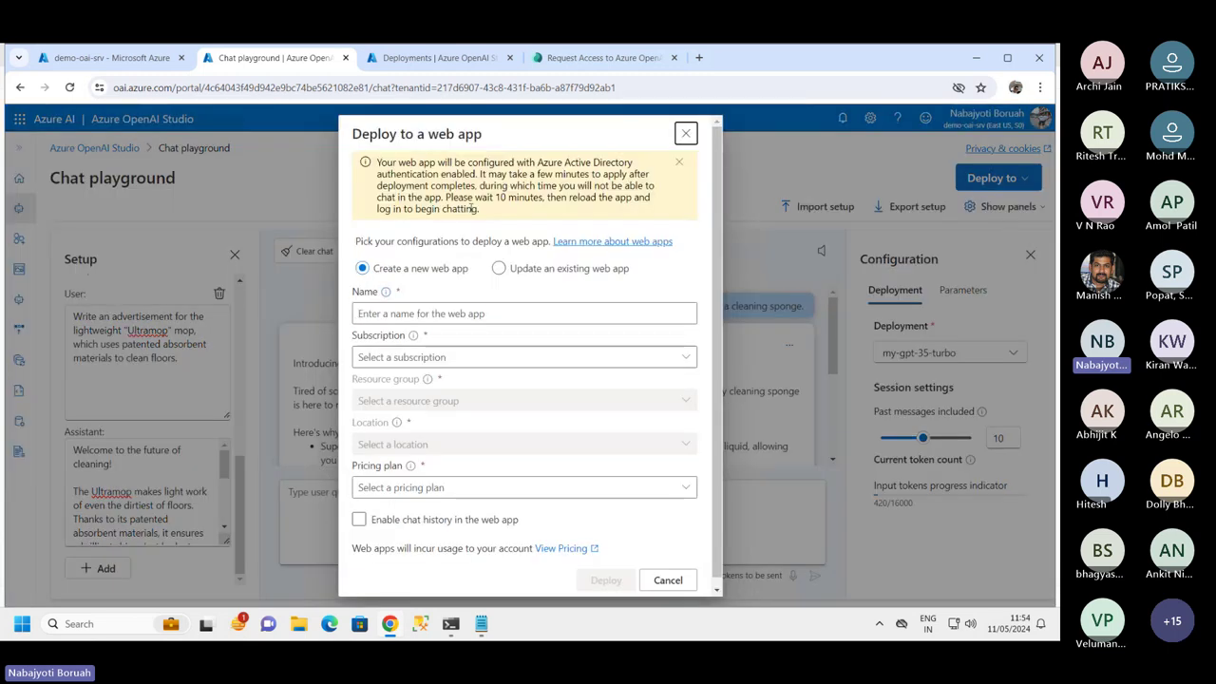
# - Name the new web app demogenaiwebapp089
pyautogui.click(372, 313)
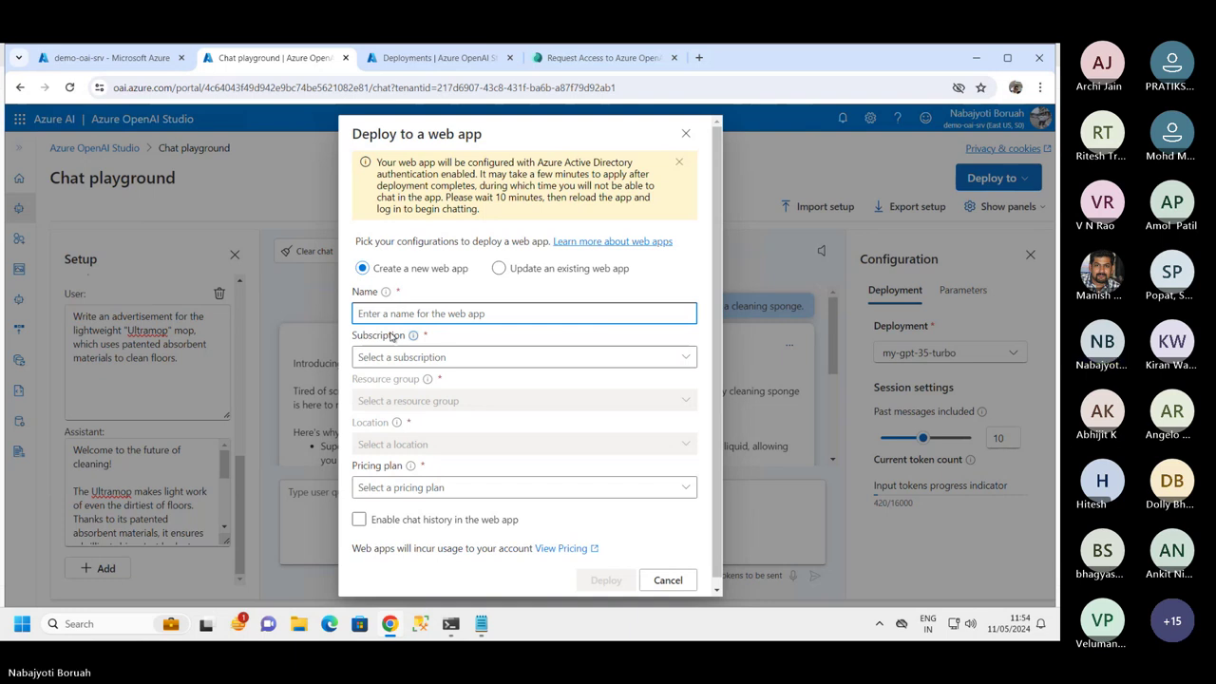
pyautogui.write('demo')
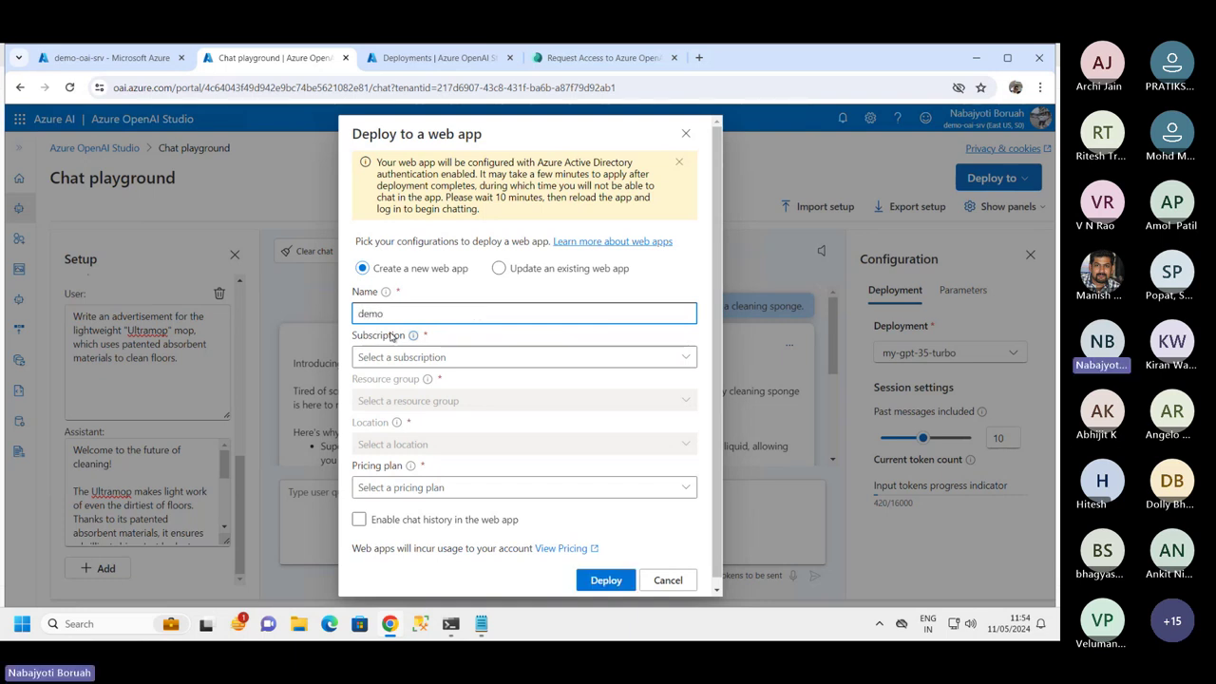
pyautogui.write('genaiwebapp')
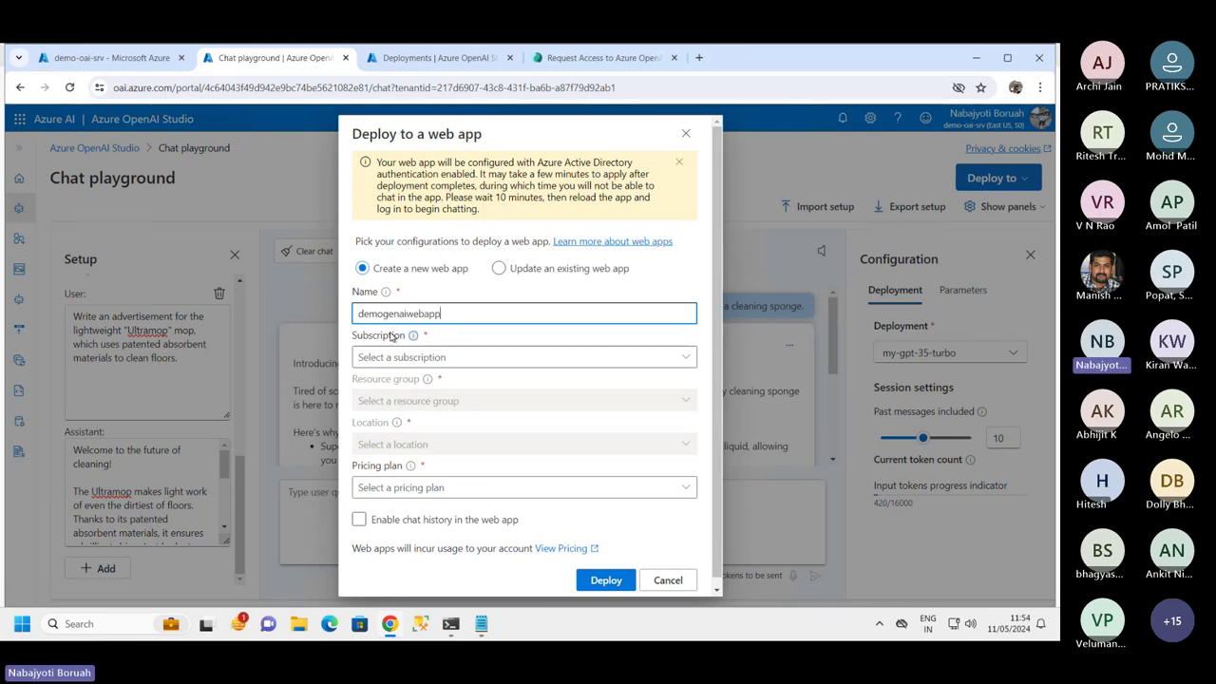
pyautogui.write('0')
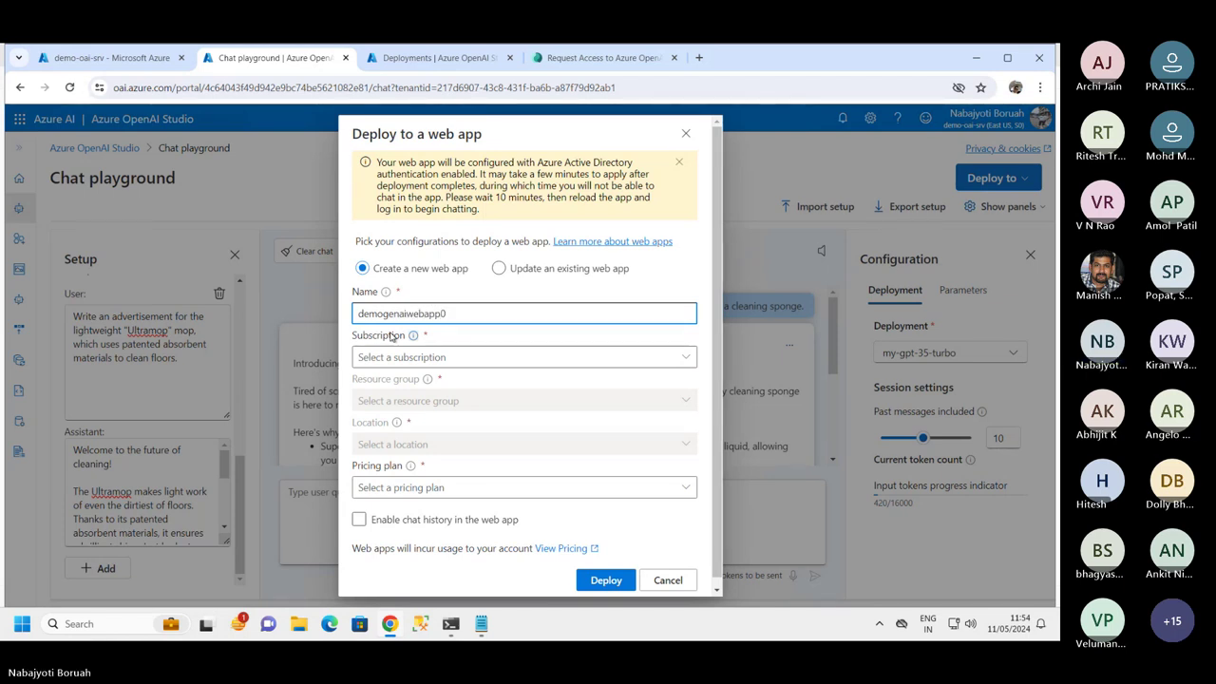
pyautogui.write('89')
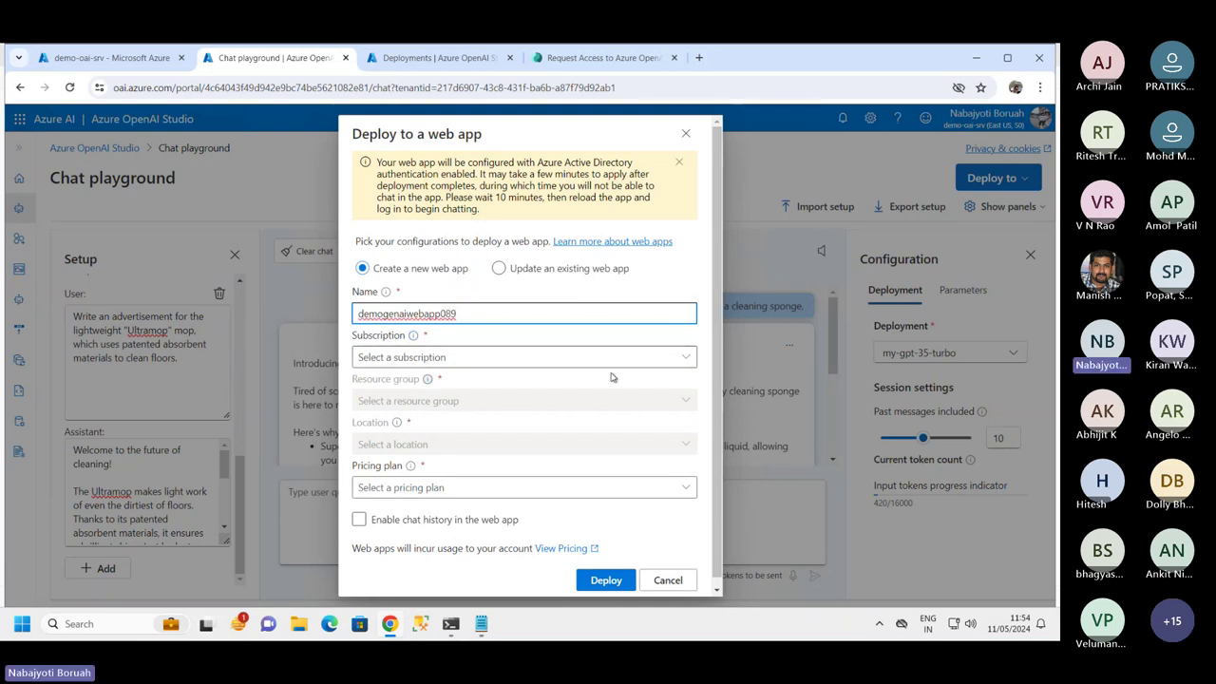
# - Set the web app's subscription to Visual Studio Ultimate with MSDN, its resource group to demo-ai-rg and its location to East US
pyautogui.click(525, 357)
pyautogui.click(455, 381)
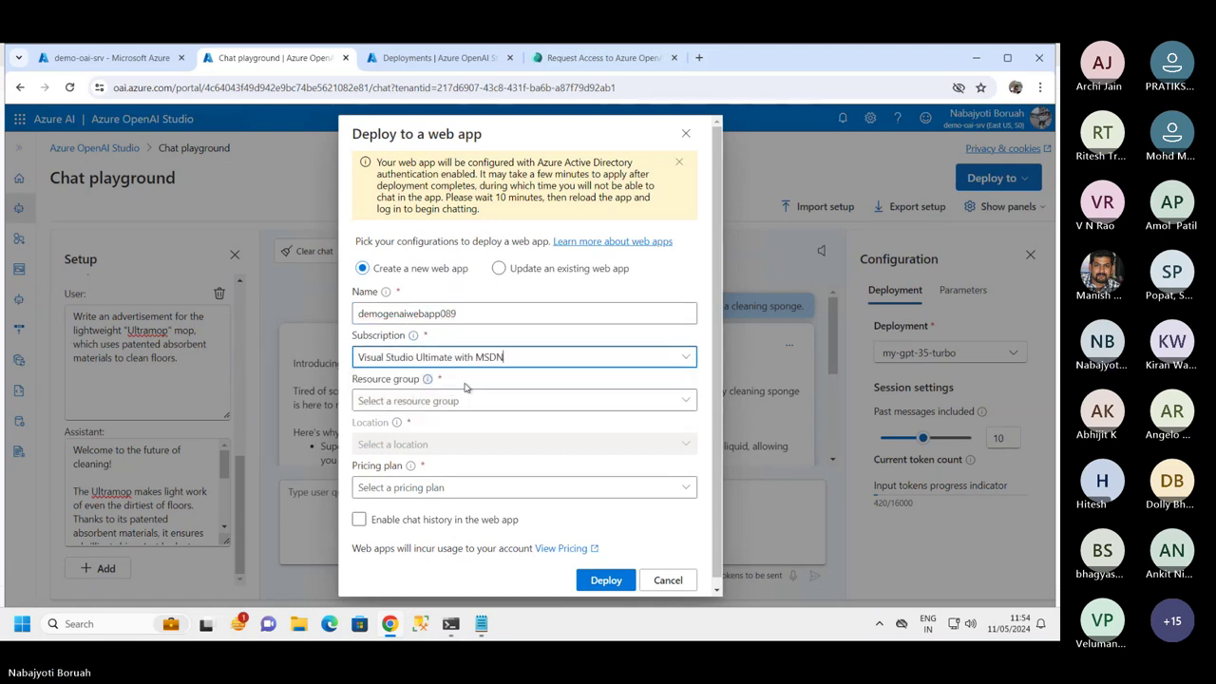
pyautogui.click(686, 400)
pyautogui.click(391, 424)
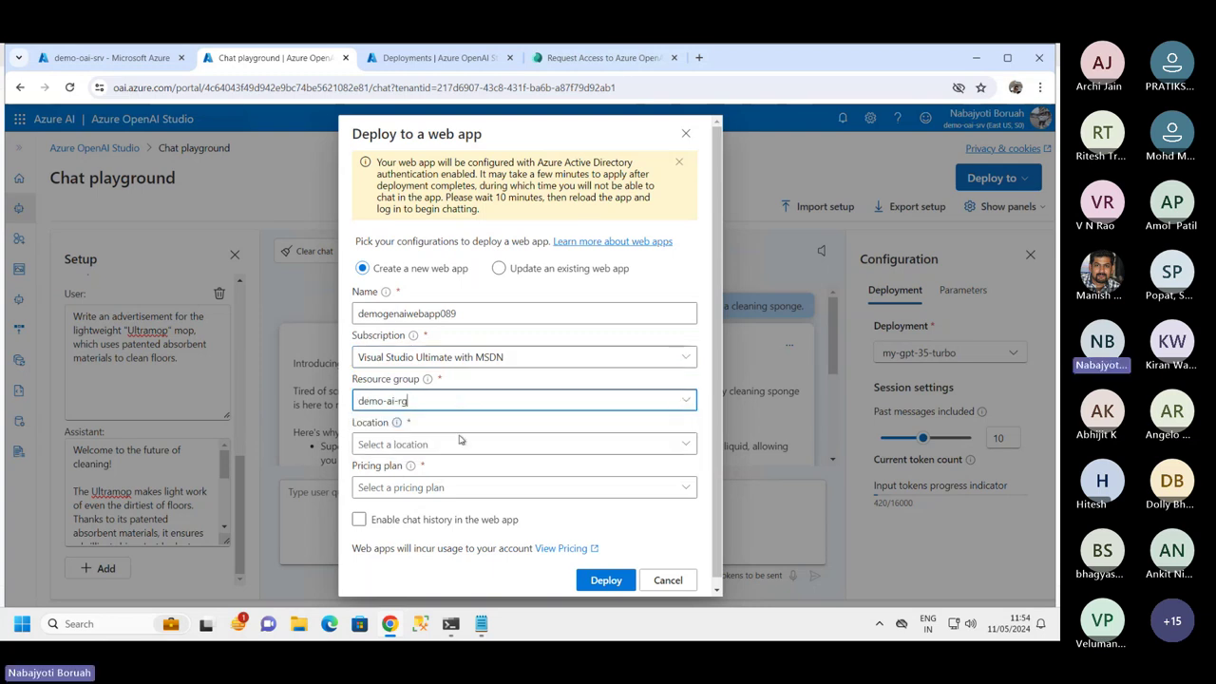
pyautogui.click(692, 445)
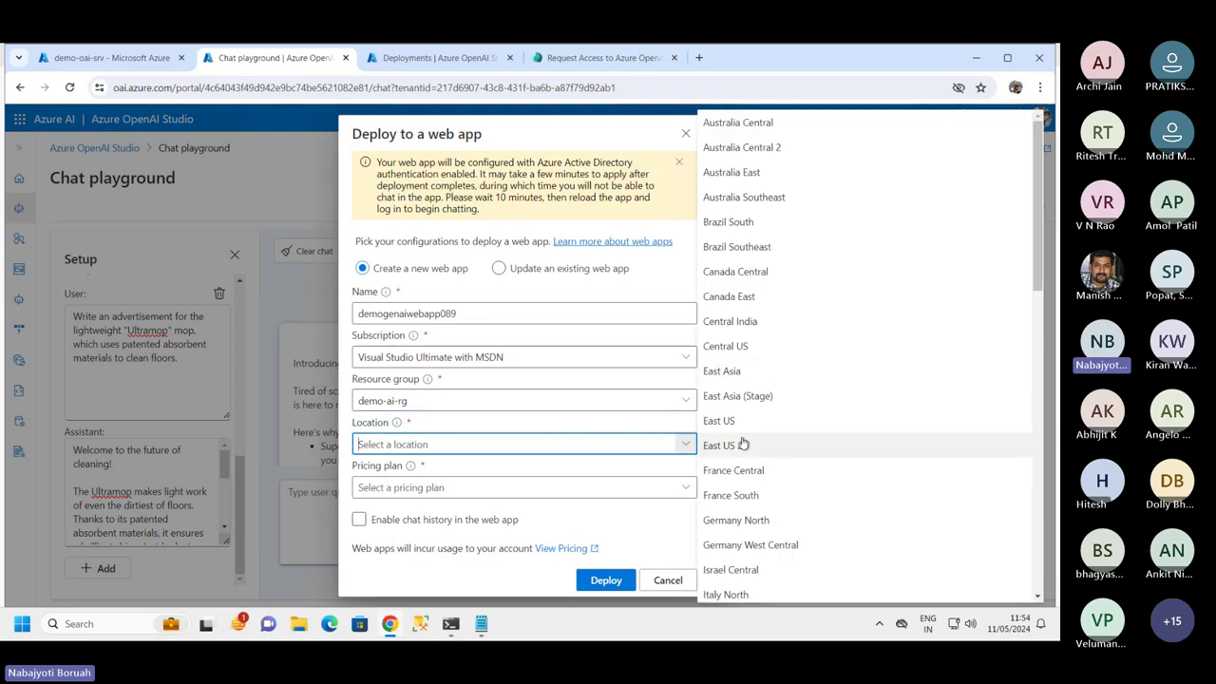
pyautogui.click(744, 445)
# - Choose the Standard (S1) pricing plan, enable chat history in the web app, and deploy it
pyautogui.click(557, 488)
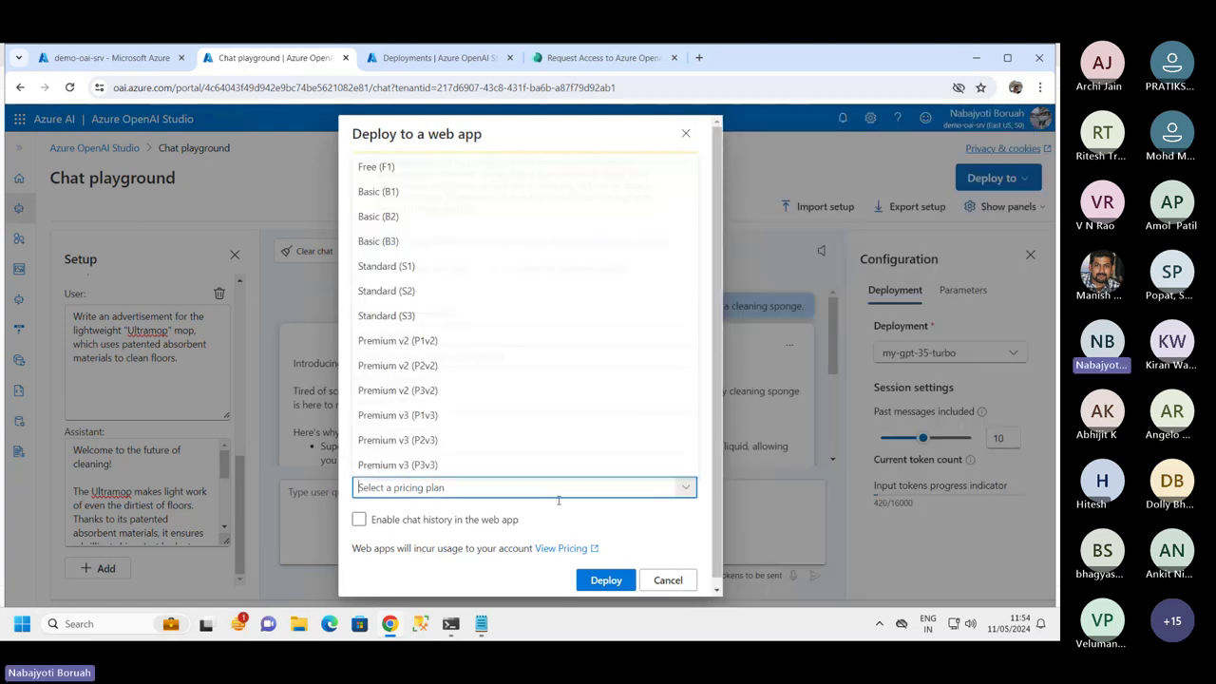
pyautogui.click(408, 271)
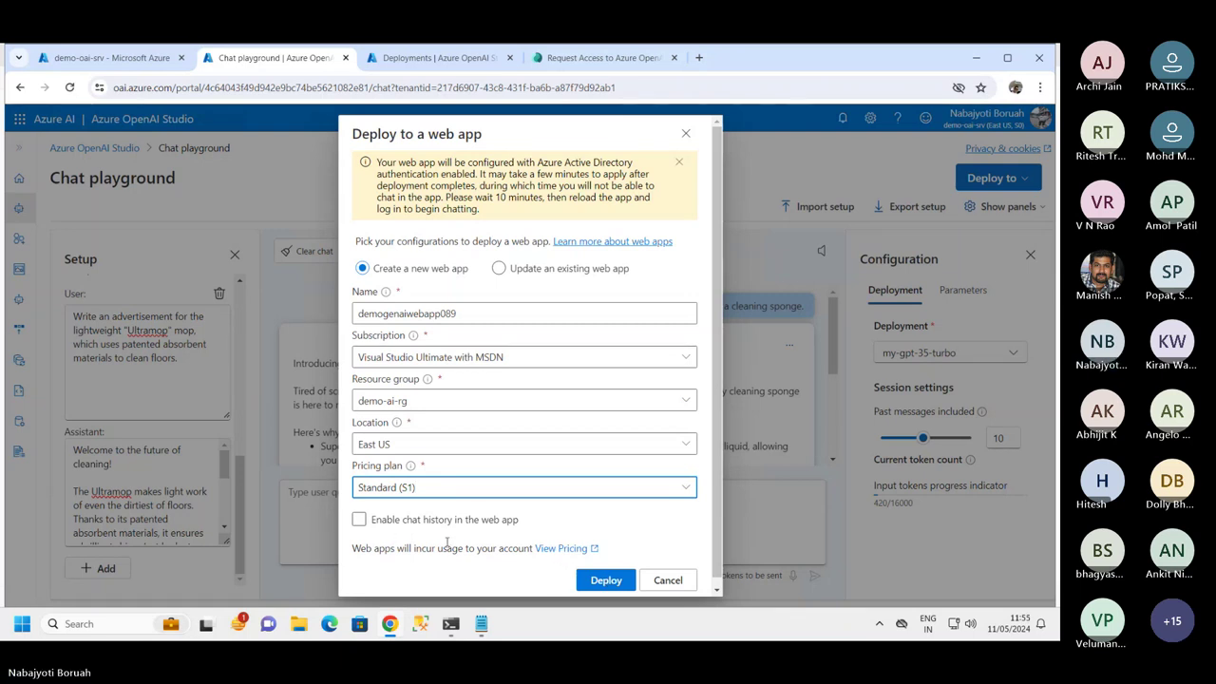
pyautogui.click(359, 519)
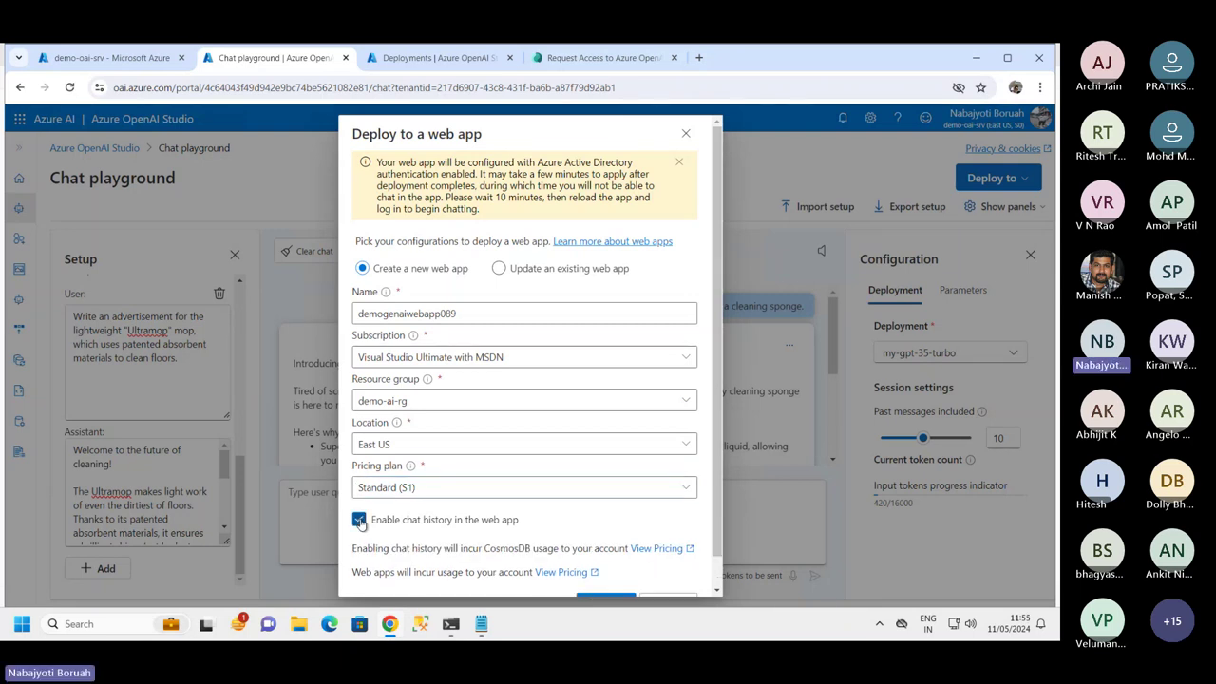
pyautogui.scroll(-1, 532, 541)
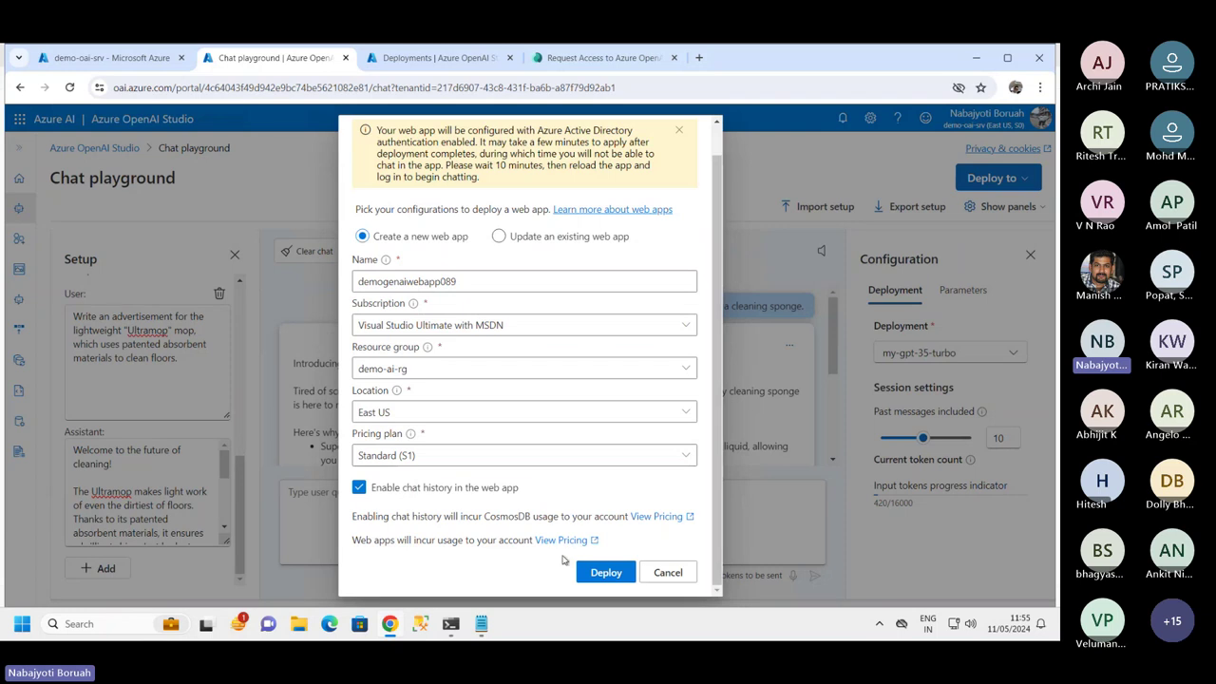
pyautogui.click(605, 571)
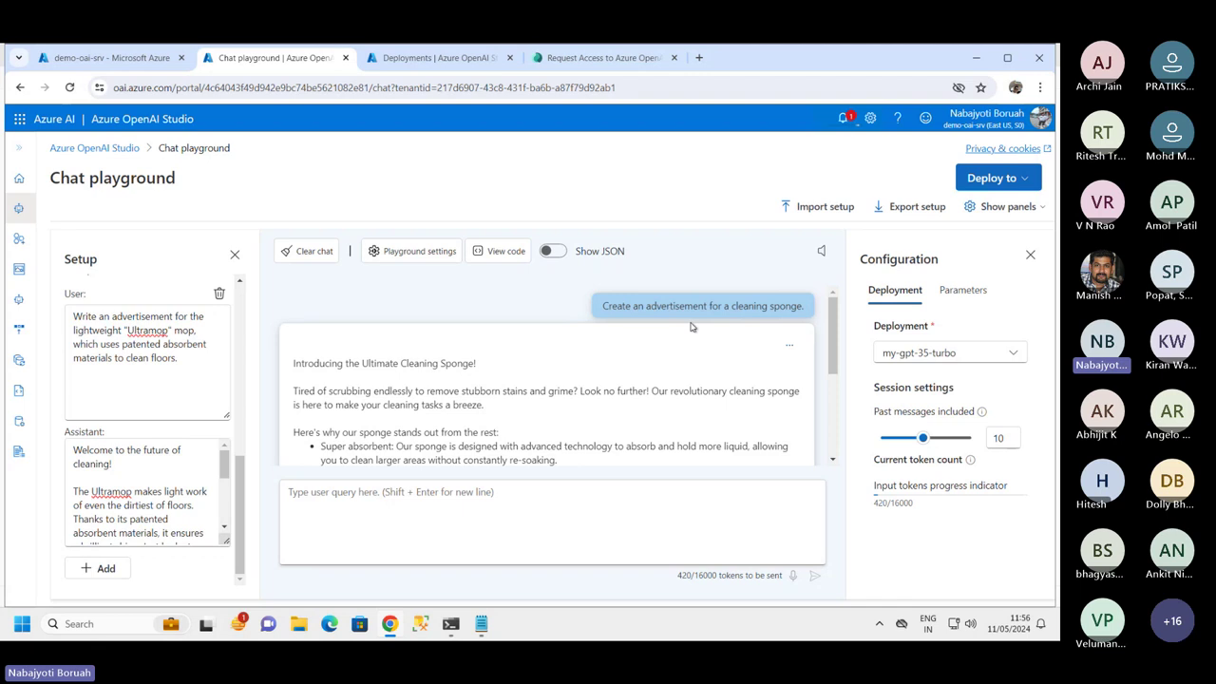
# - Check the web app's deployment progress in the Azure OpenAI Studio notifications, and close them
pyautogui.click(843, 119)
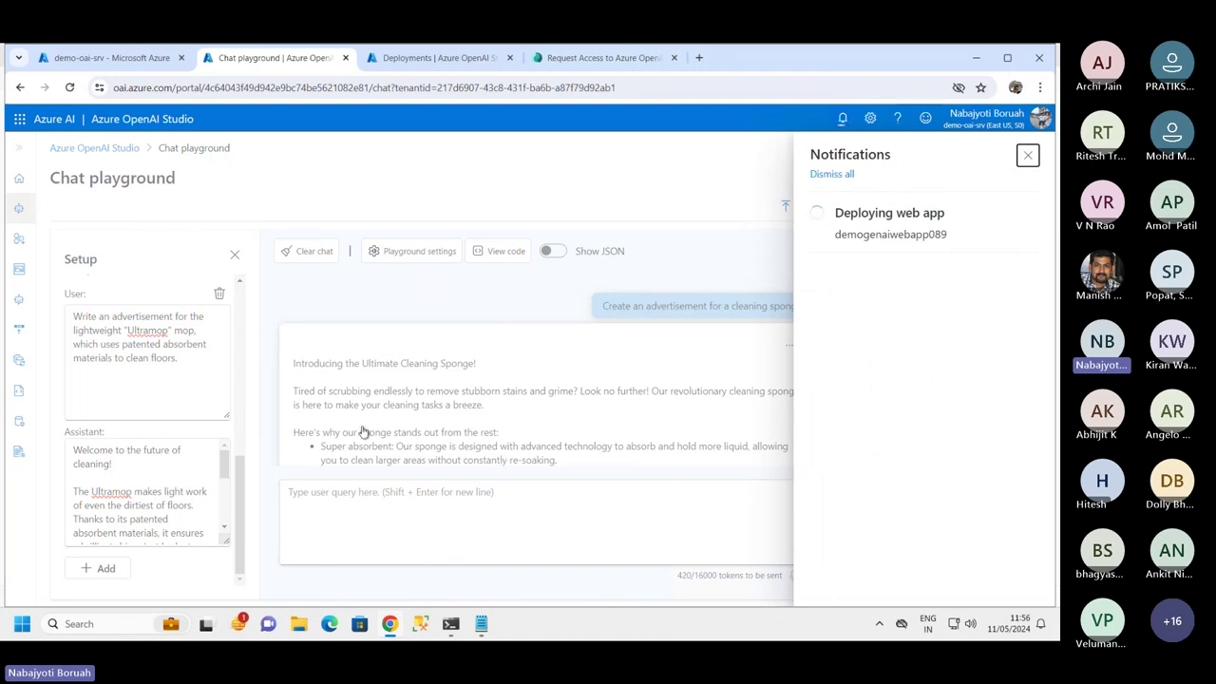
pyautogui.moveTo(609, 47)
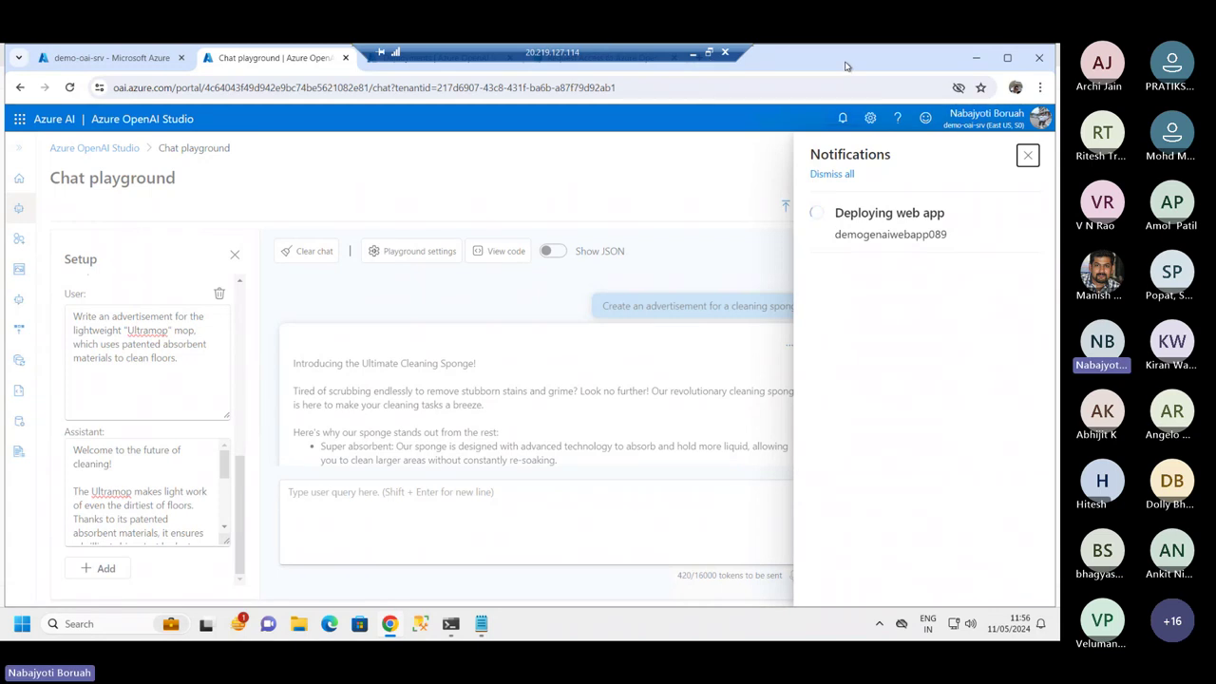
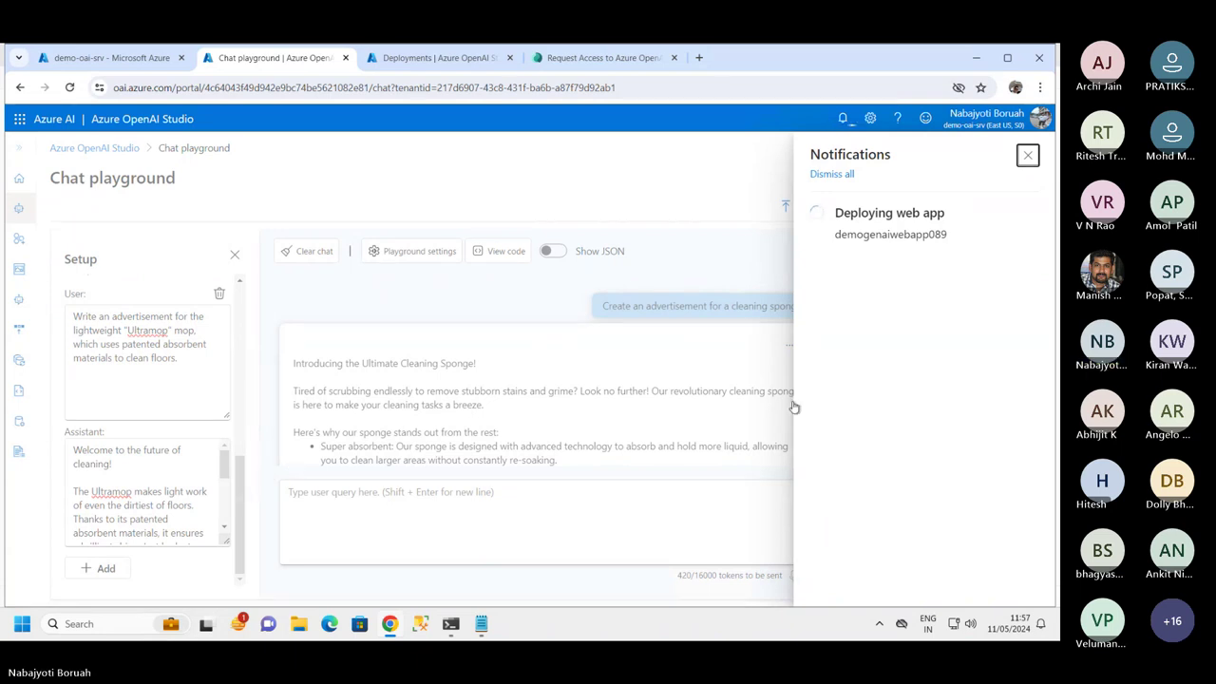
pyautogui.click(832, 174)
pyautogui.click(1026, 156)
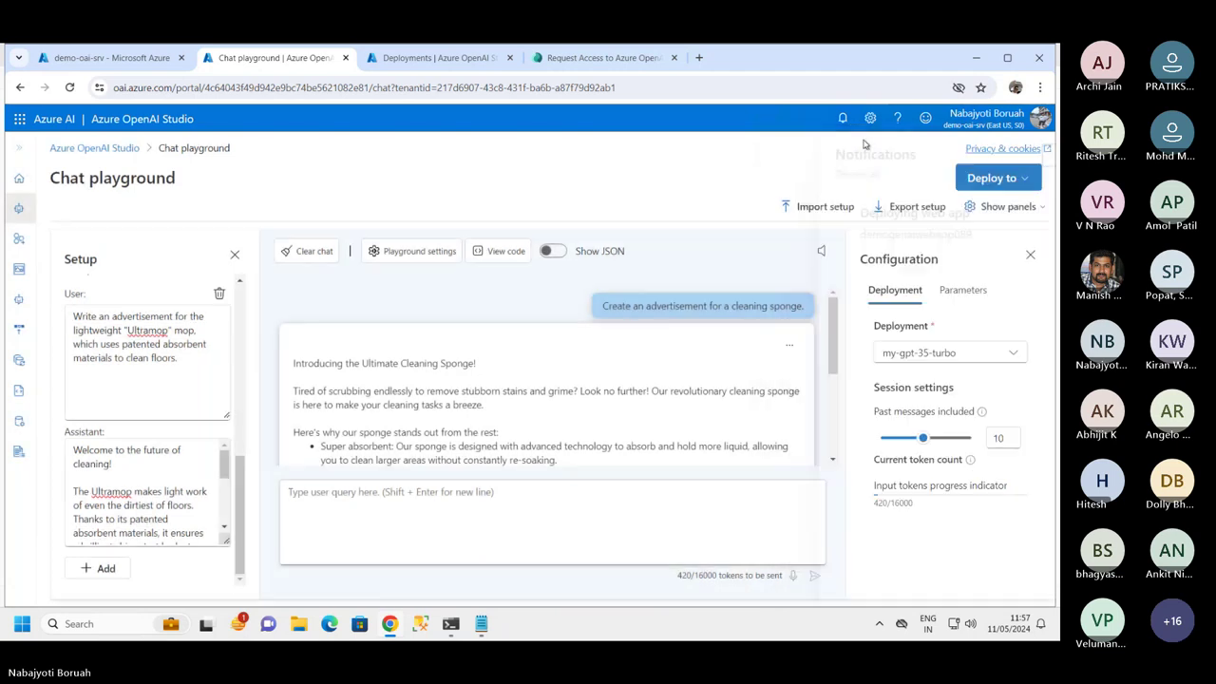
# - Switch to the Azure portal, refresh the resources of the demo-ai-rg resource group and open the demogenaiwebapp089 app service
pyautogui.click(83, 57)
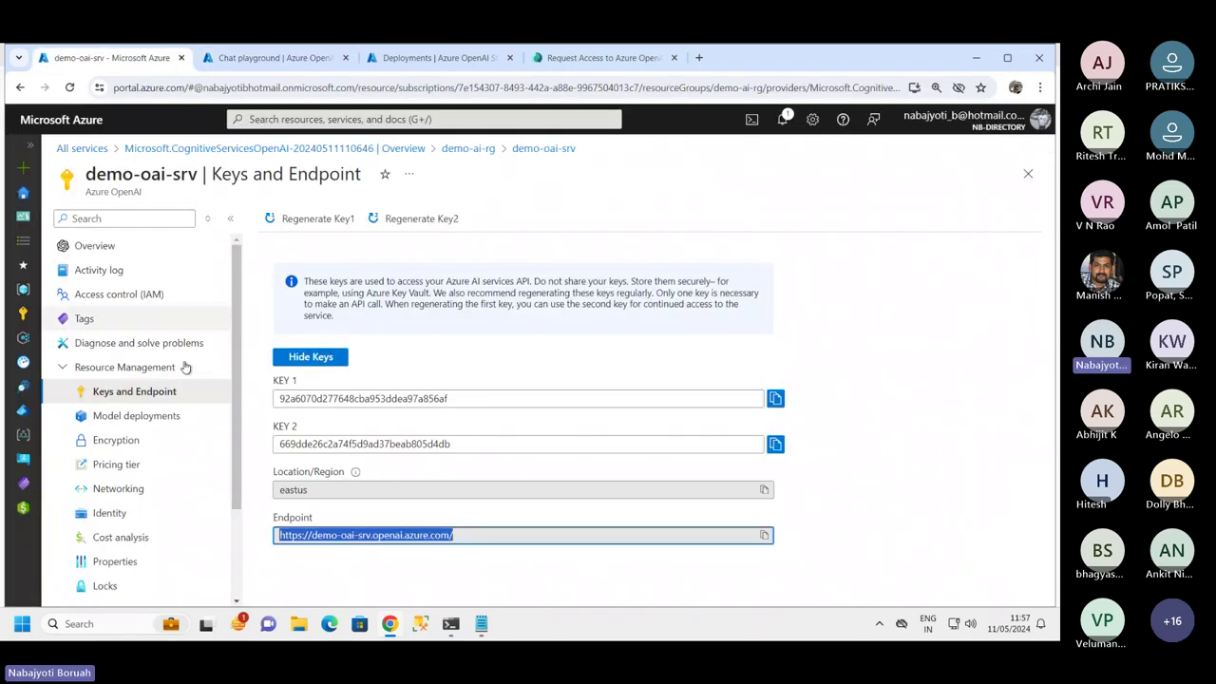
pyautogui.click(1027, 173)
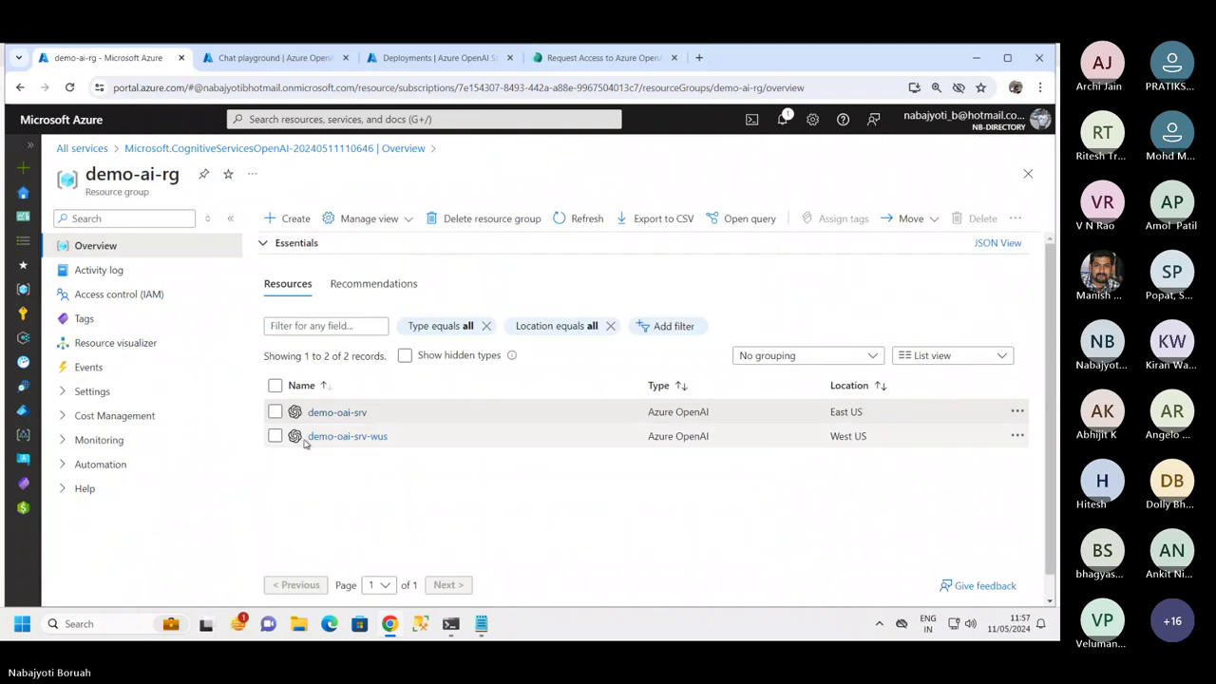
pyautogui.click(587, 222)
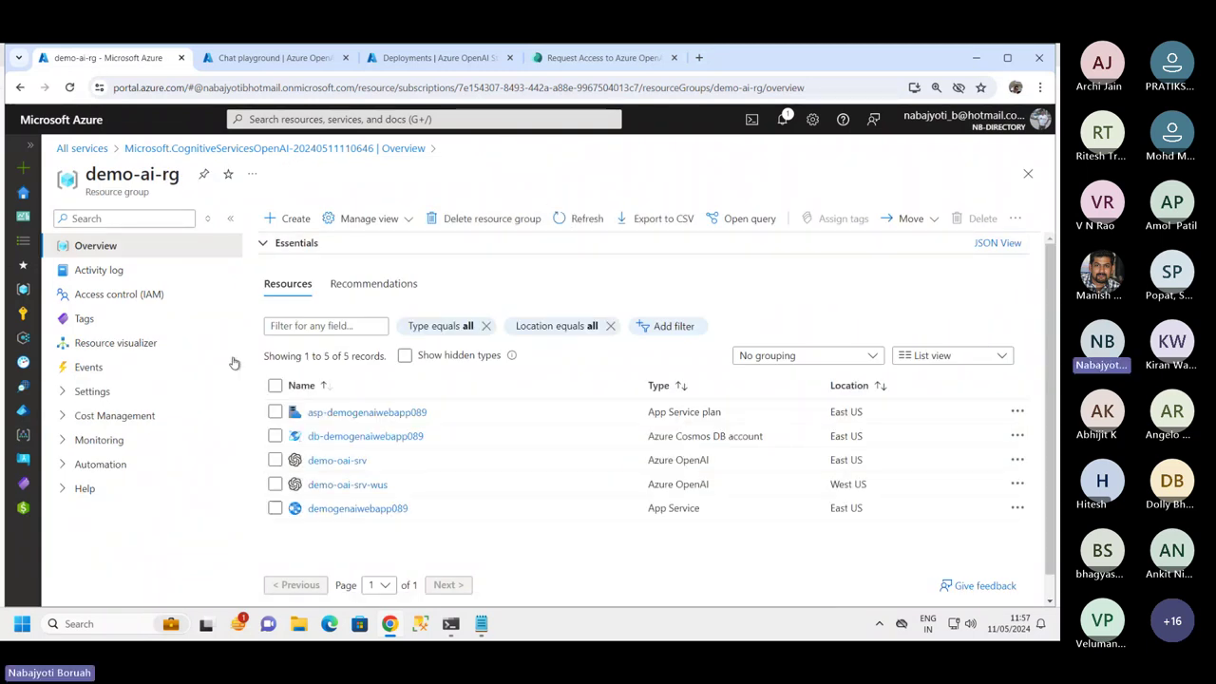
pyautogui.click(230, 219)
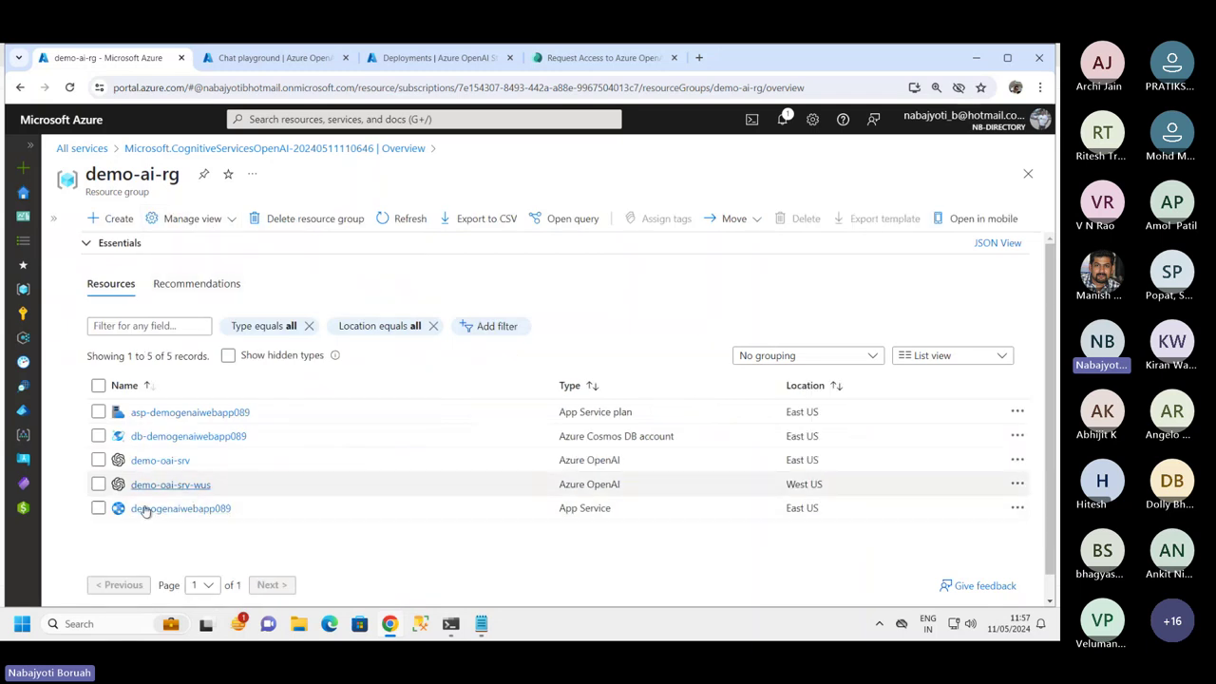
pyautogui.moveTo(570, 510); pyautogui.dragTo(662, 511)
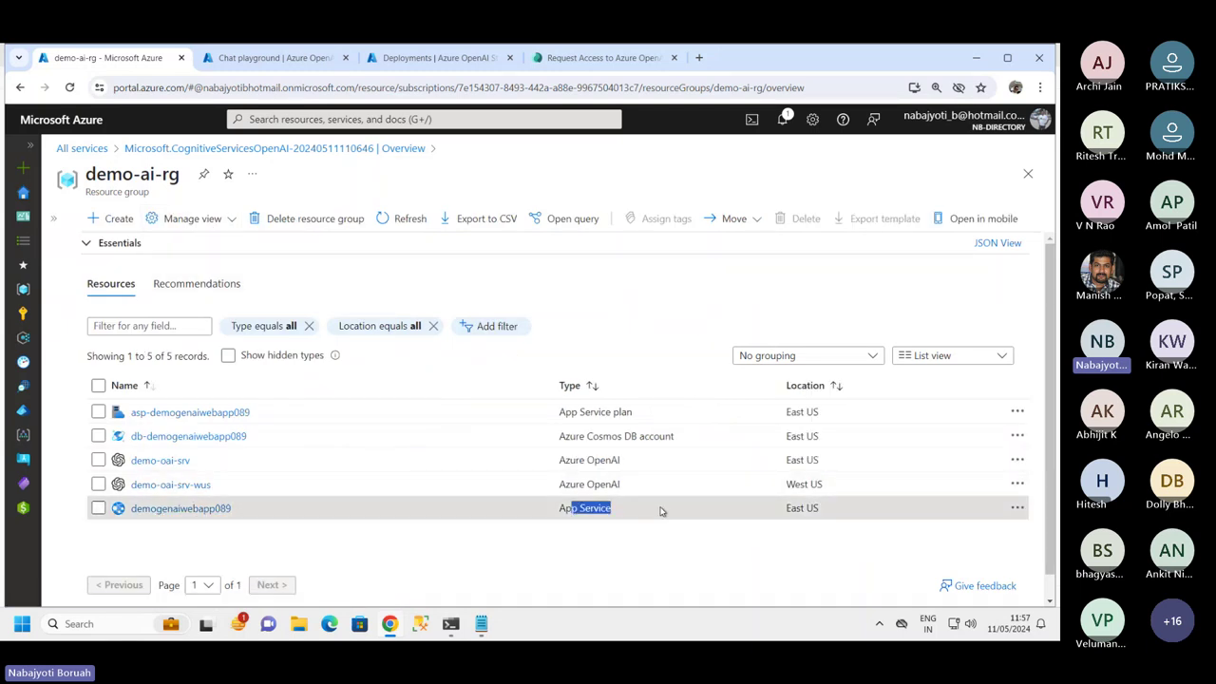
pyautogui.click(194, 509)
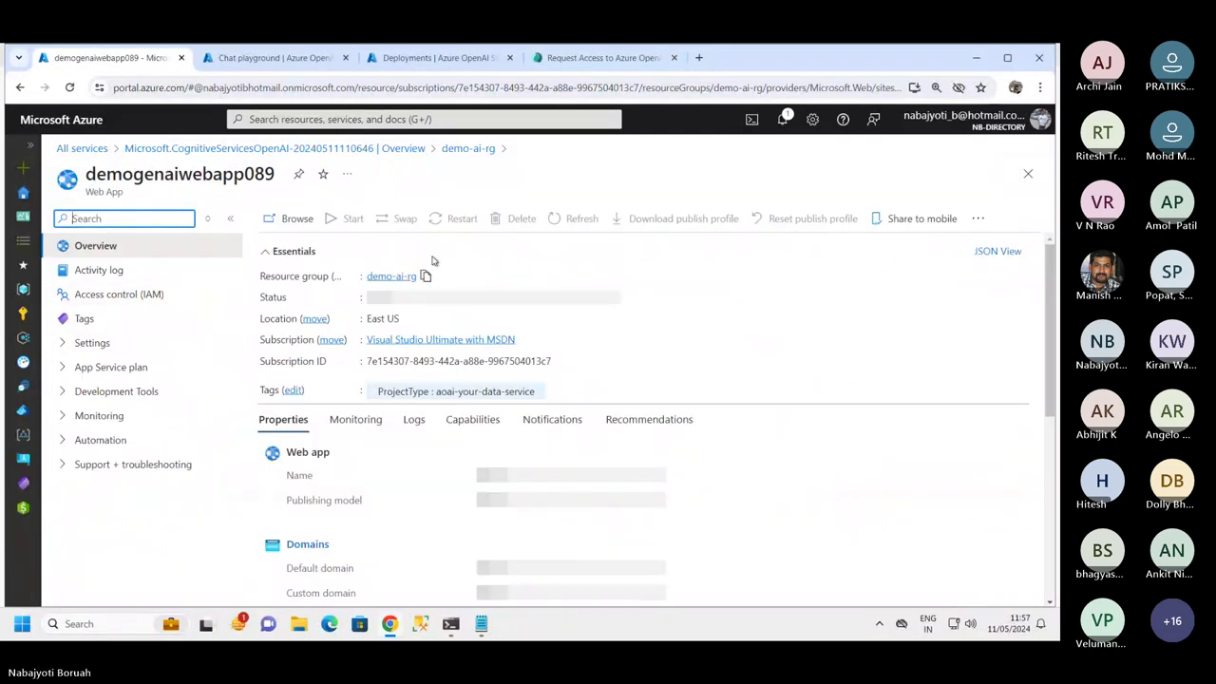
# - Recheck the studio's deployment notification, and browse to the demogenaiwebapp089 site from its overview in the Azure portal
pyautogui.click(270, 58)
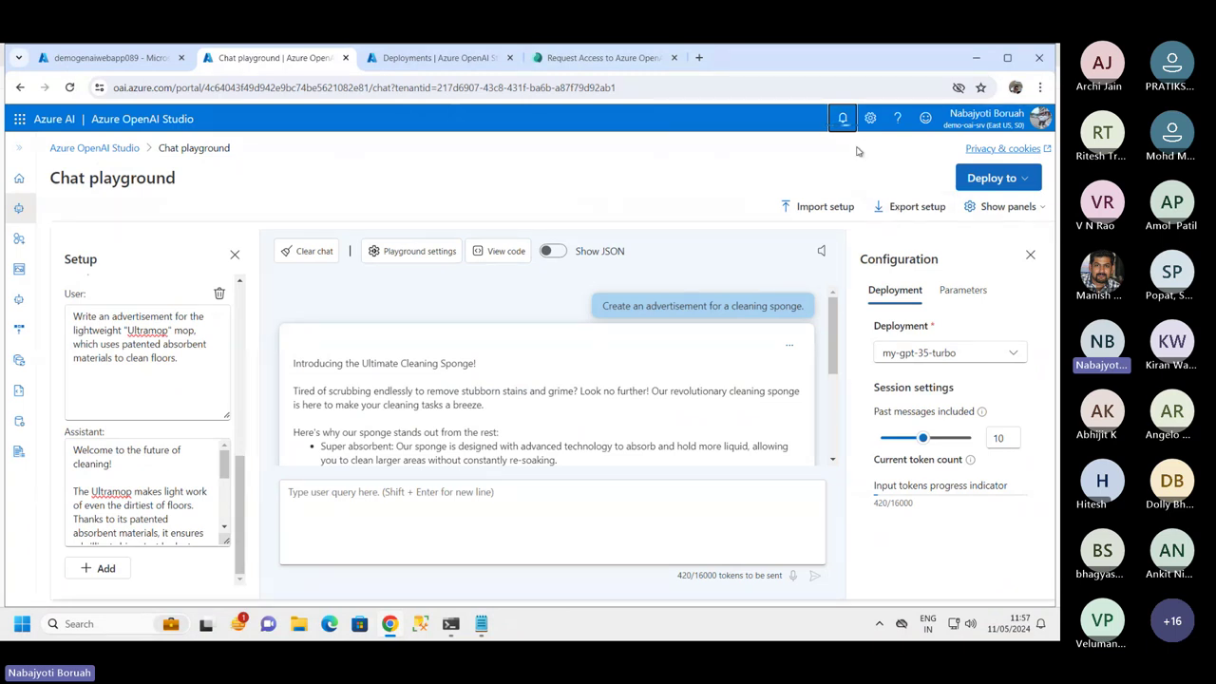
pyautogui.click(842, 120)
pyautogui.click(104, 58)
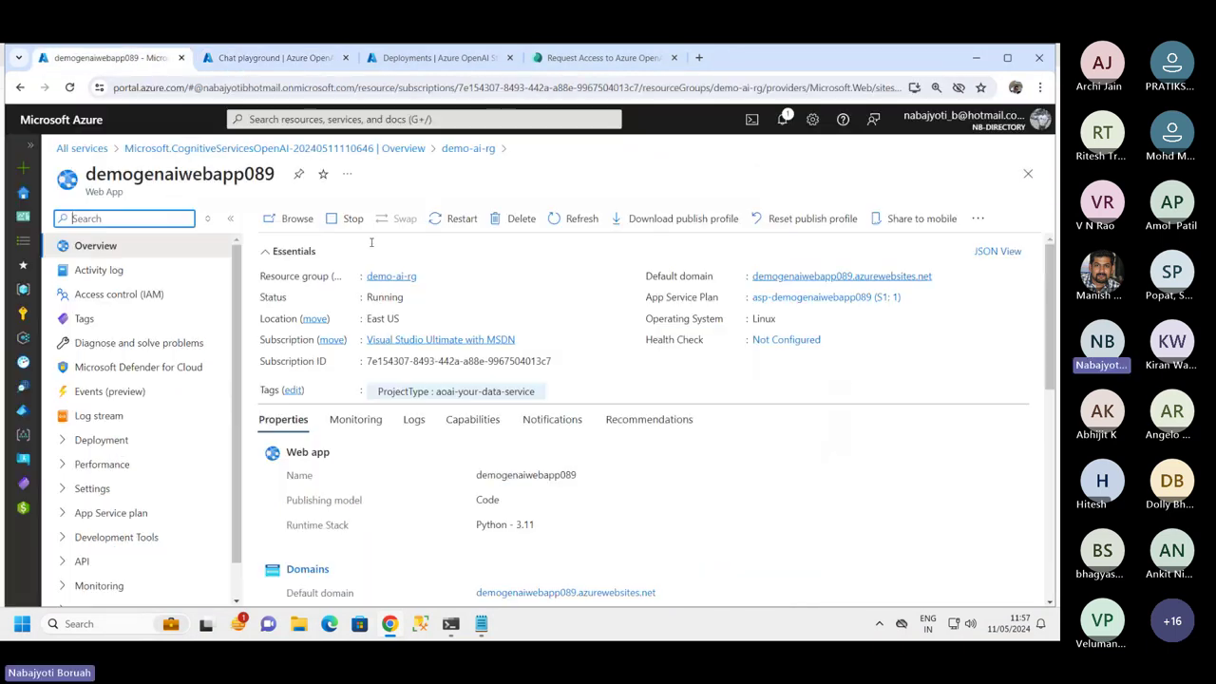
pyautogui.click(297, 219)
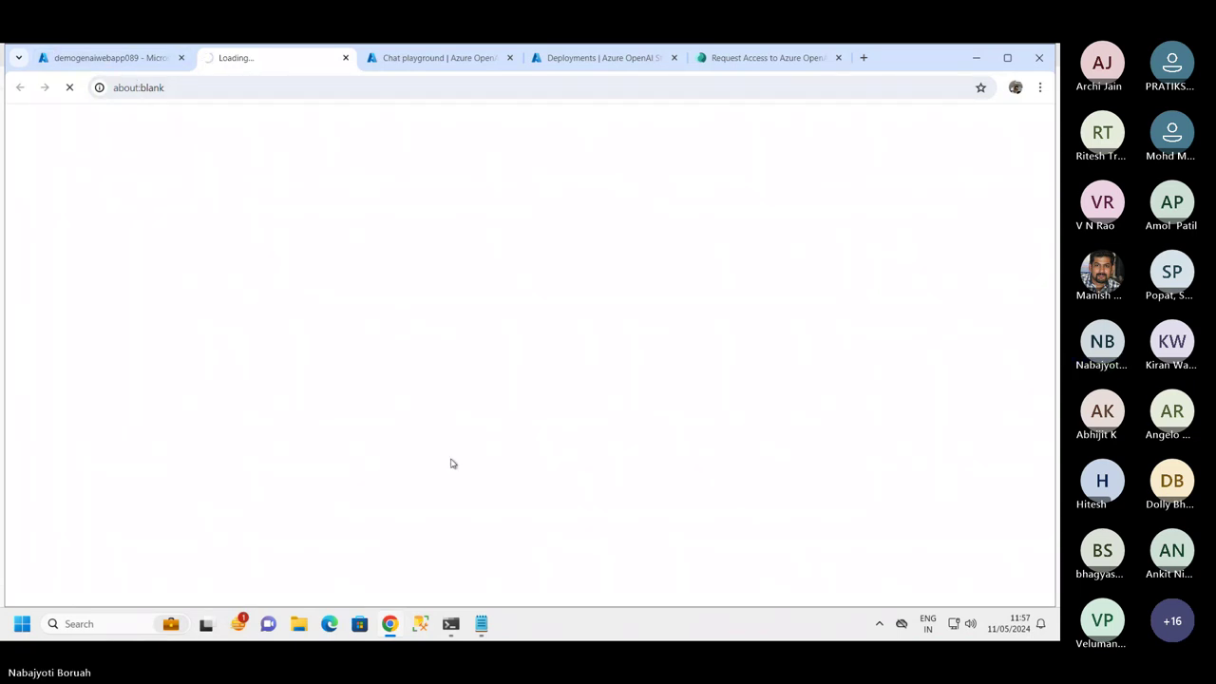
pyautogui.click(105, 57)
pyautogui.click(276, 58)
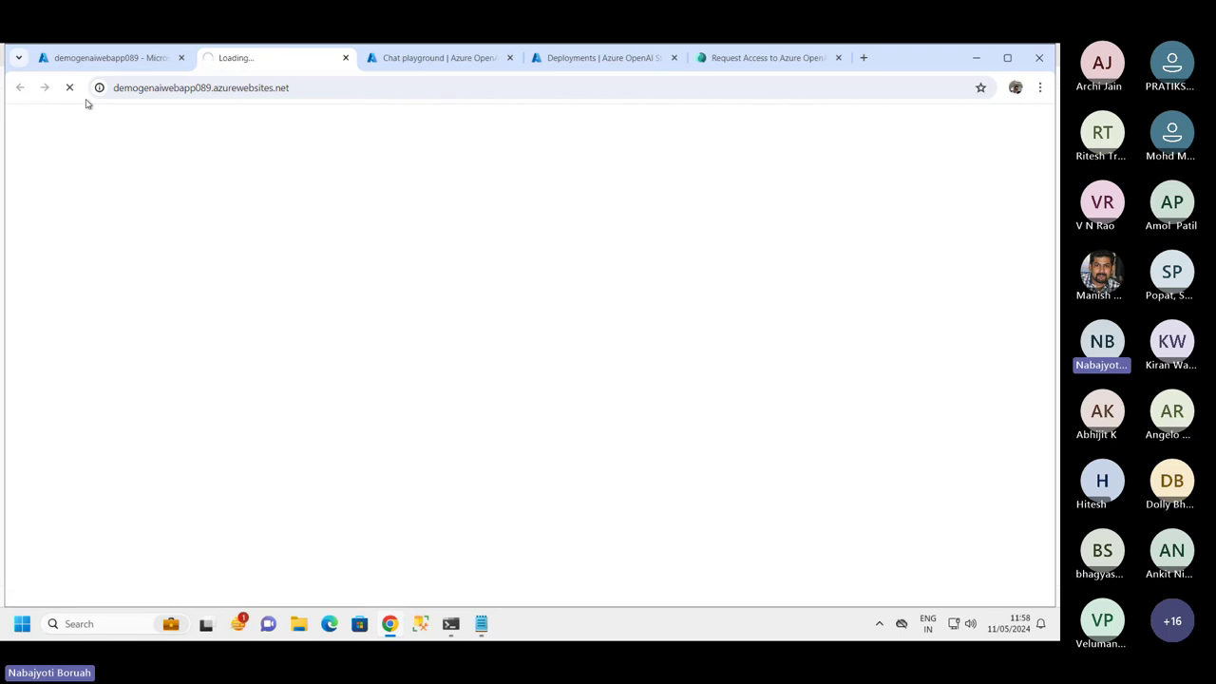
pyautogui.click(105, 59)
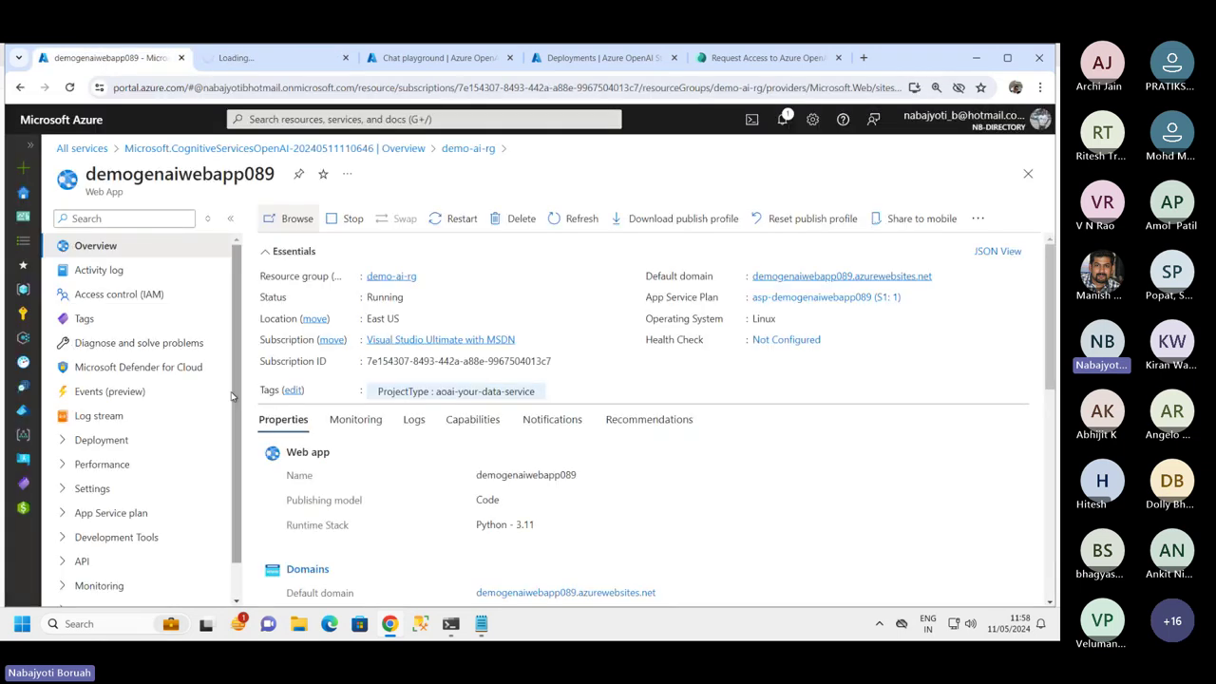
# - Close the Deployments page and the Request Access to Azure OpenAI form in the browser
pyautogui.click(663, 61)
pyautogui.click(675, 58)
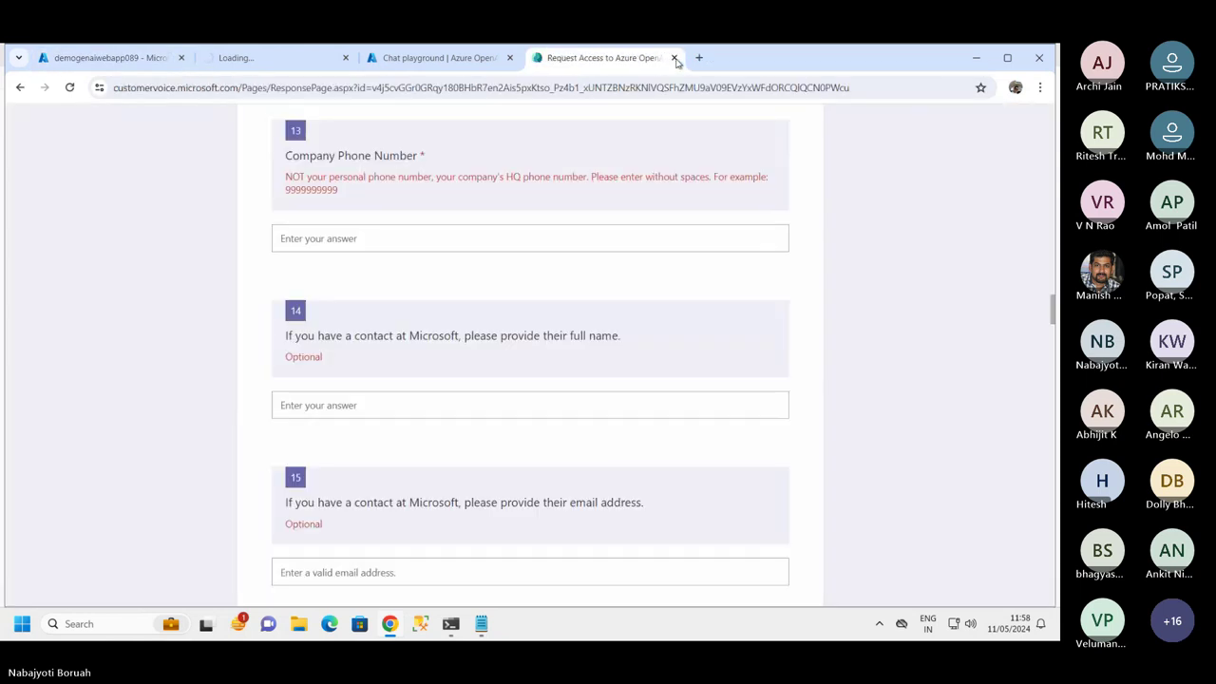
pyautogui.click(673, 58)
pyautogui.press('Escape')
pyautogui.hotkey('ctrl', 'w')
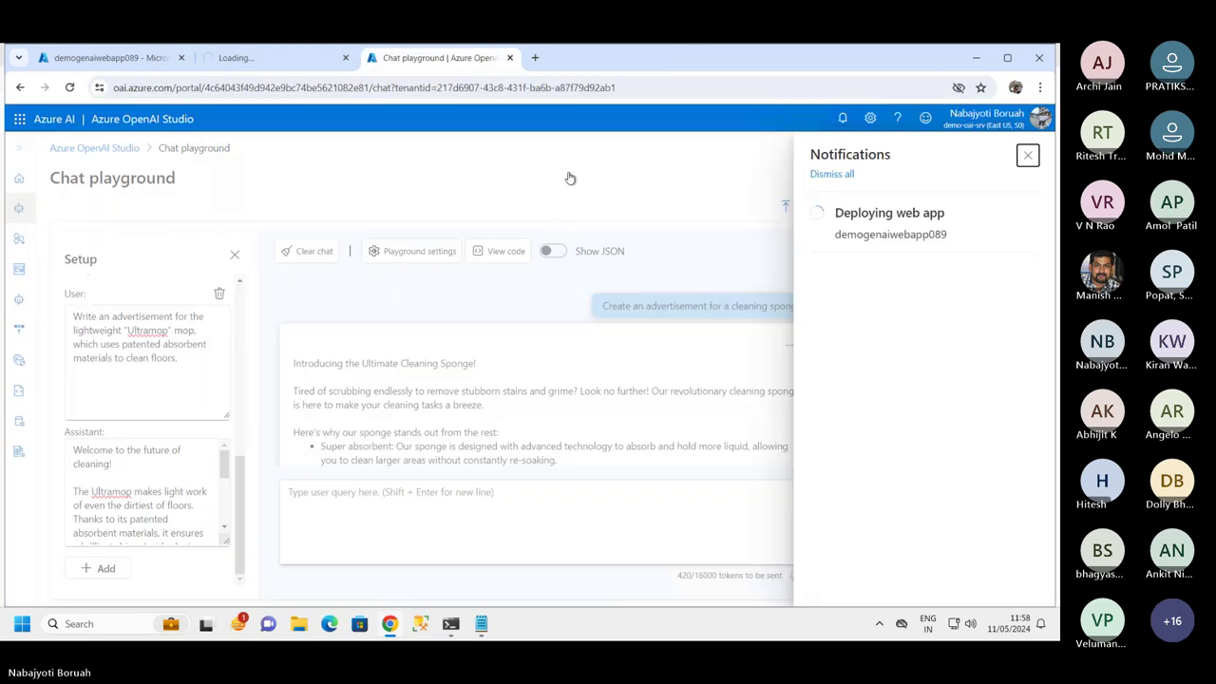
# - Monitor the demogenaiwebapp089 site's loading, its overview in the Azure portal and the deployment notification in Azure OpenAI Studio
pyautogui.click(295, 63)
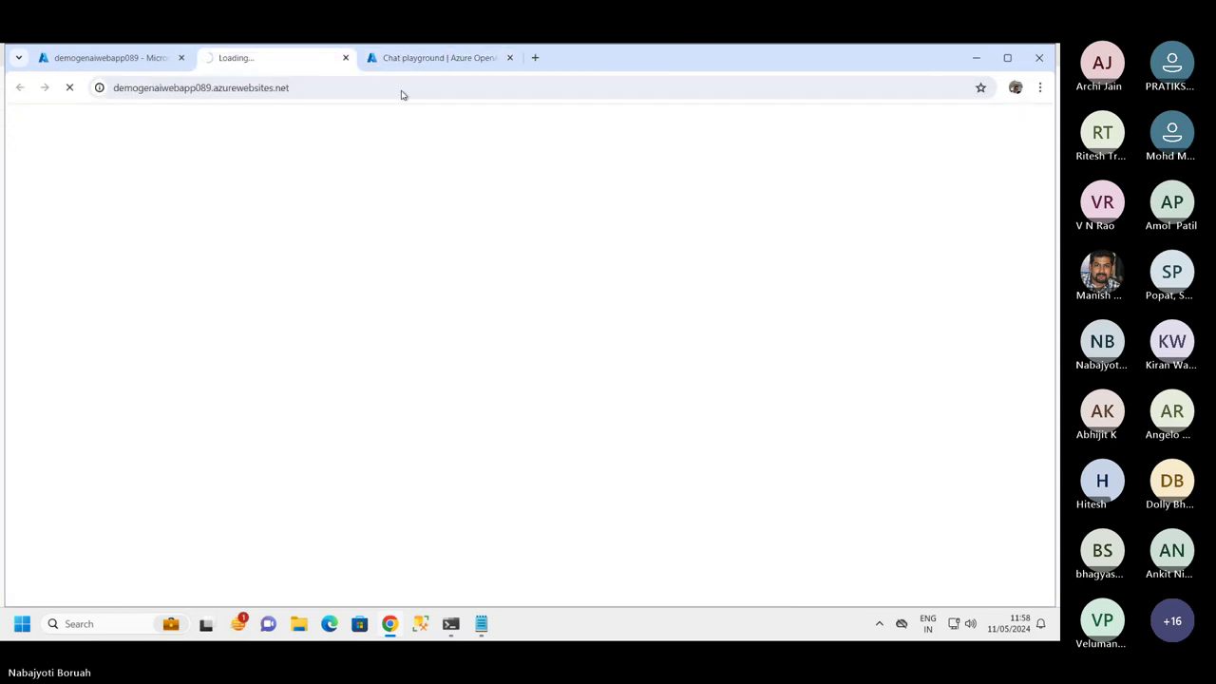
pyautogui.click(141, 59)
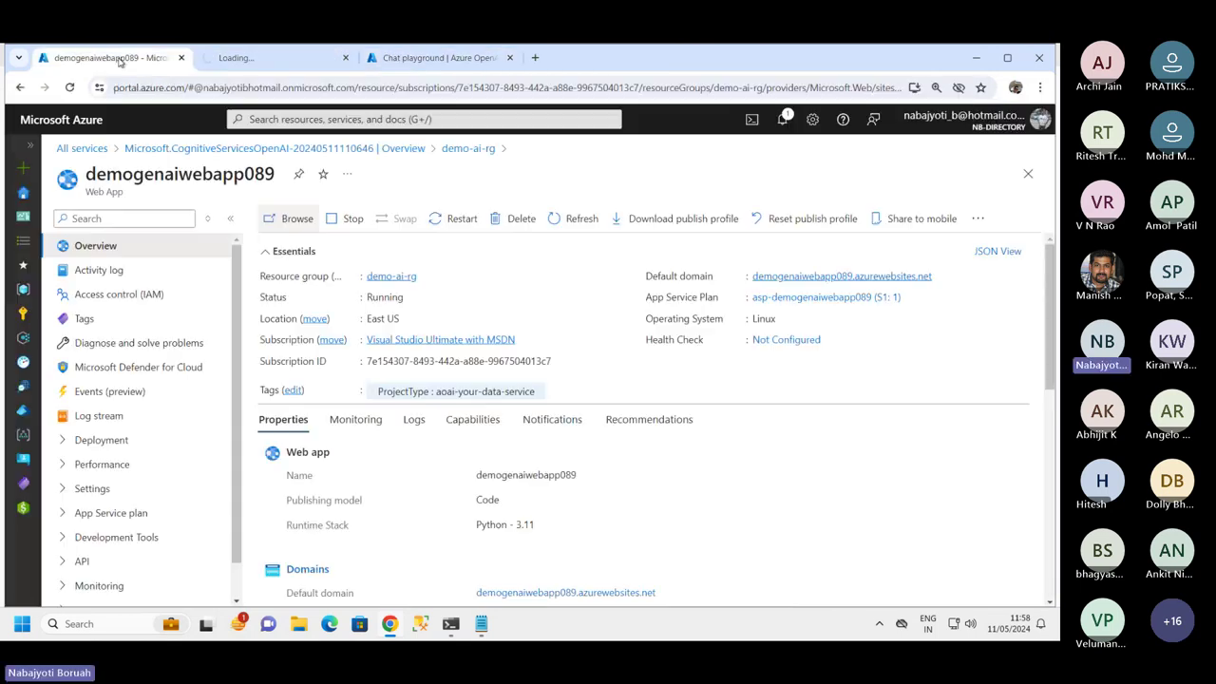
pyautogui.click(429, 63)
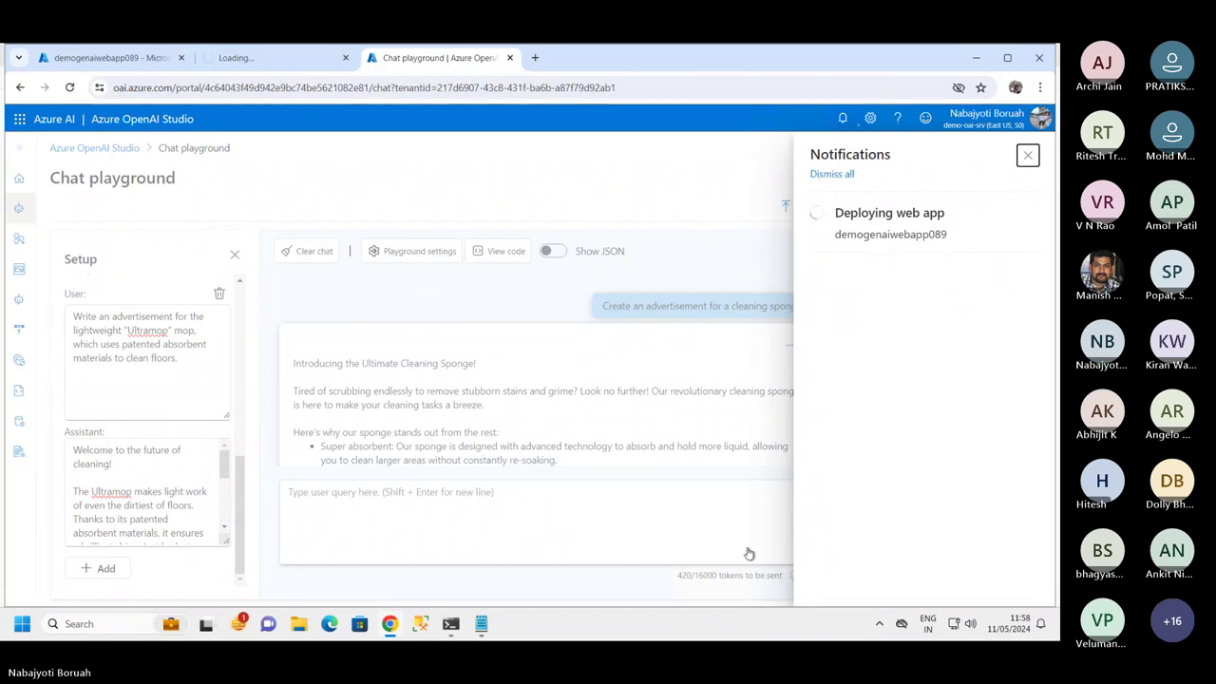
pyautogui.click(271, 57)
pyautogui.click(99, 63)
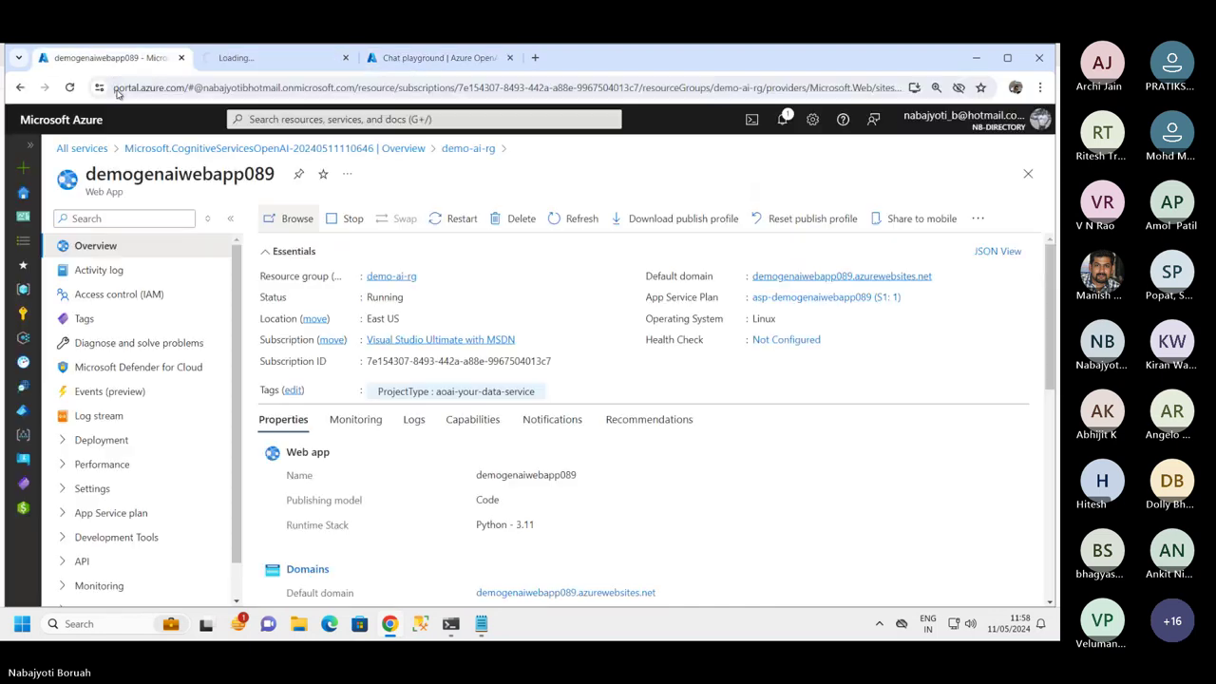
pyautogui.scroll(-2, 247, 584)
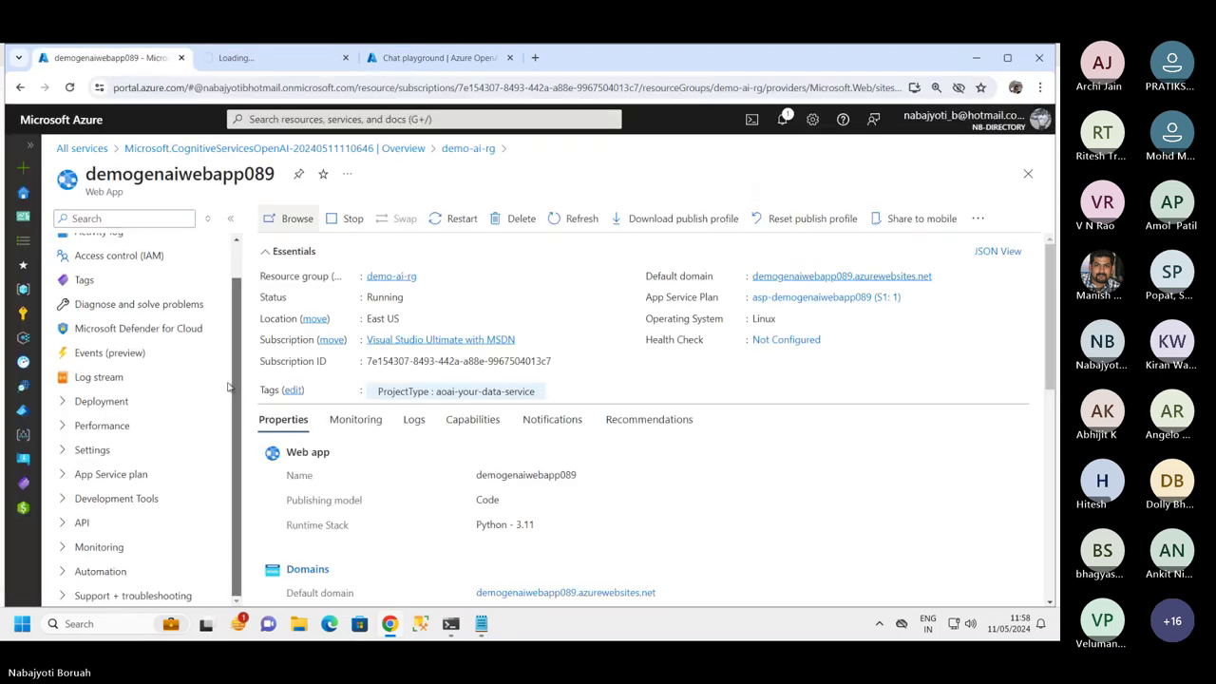
pyautogui.scroll(2, 242, 584)
pyautogui.click(391, 61)
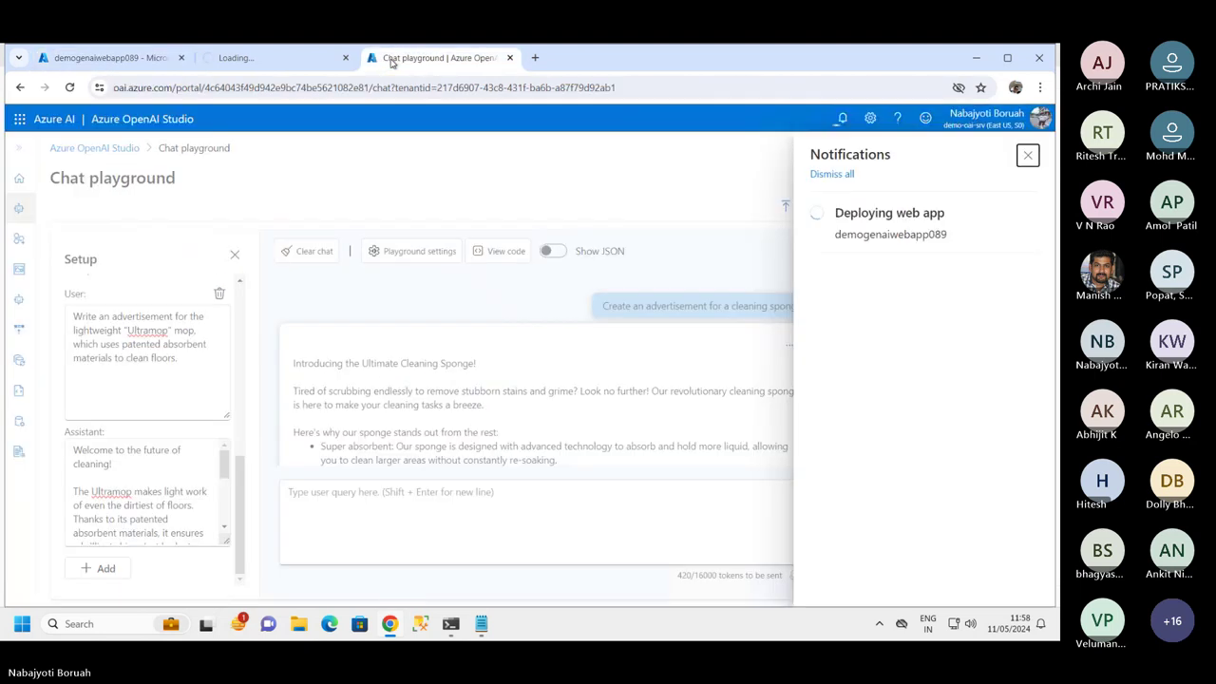
pyautogui.click(268, 61)
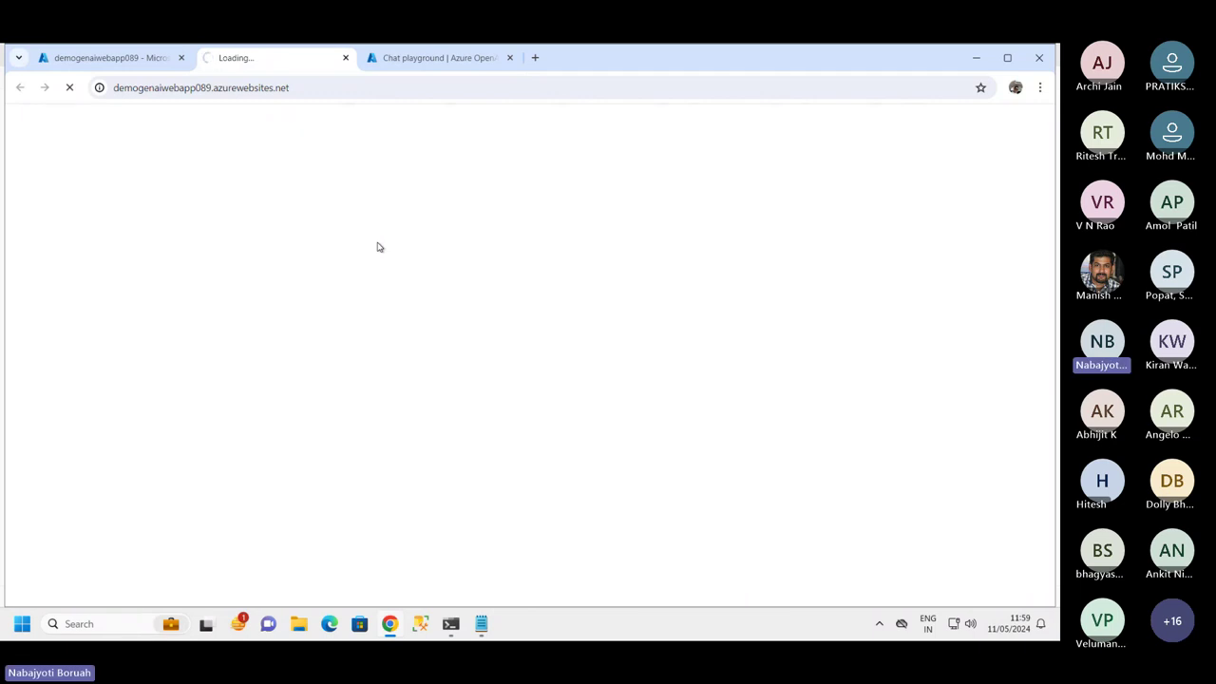
pyautogui.click(432, 61)
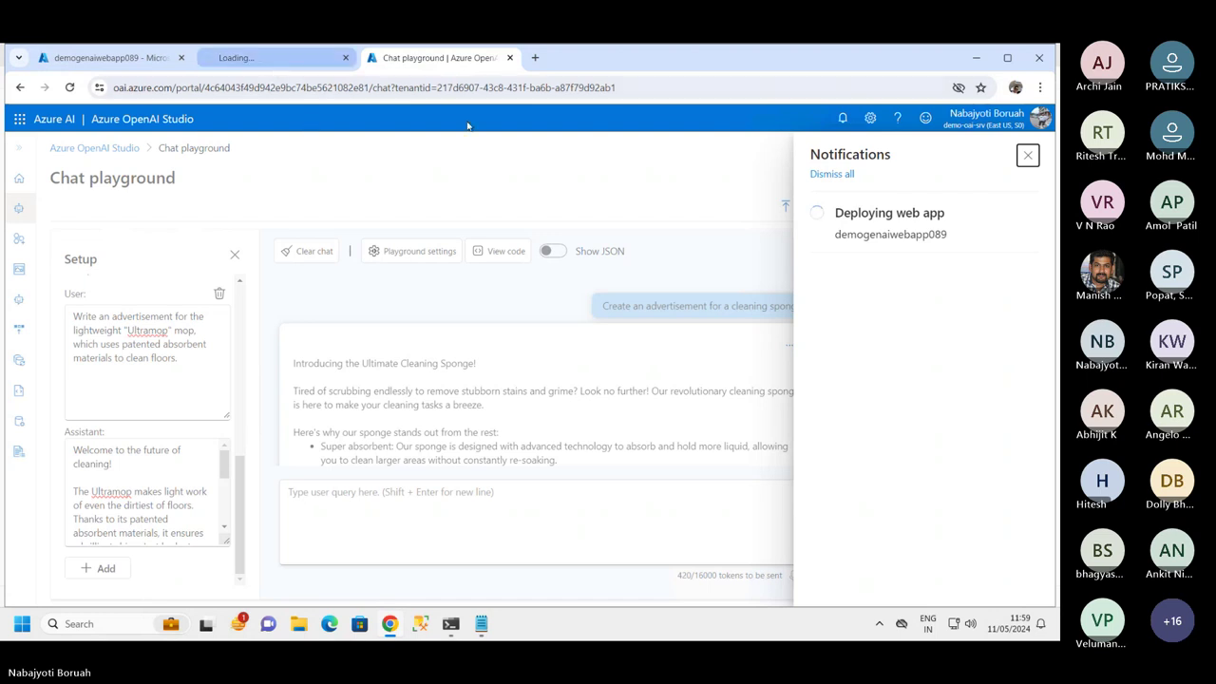
pyautogui.click(122, 62)
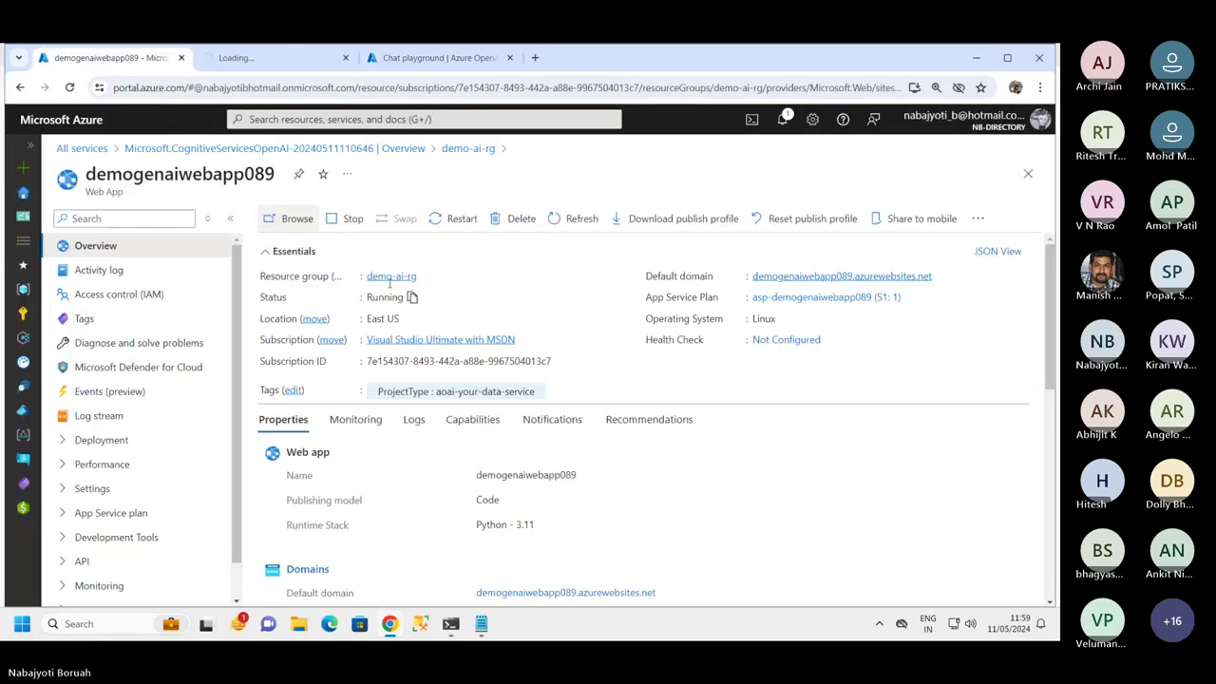
pyautogui.click(264, 67)
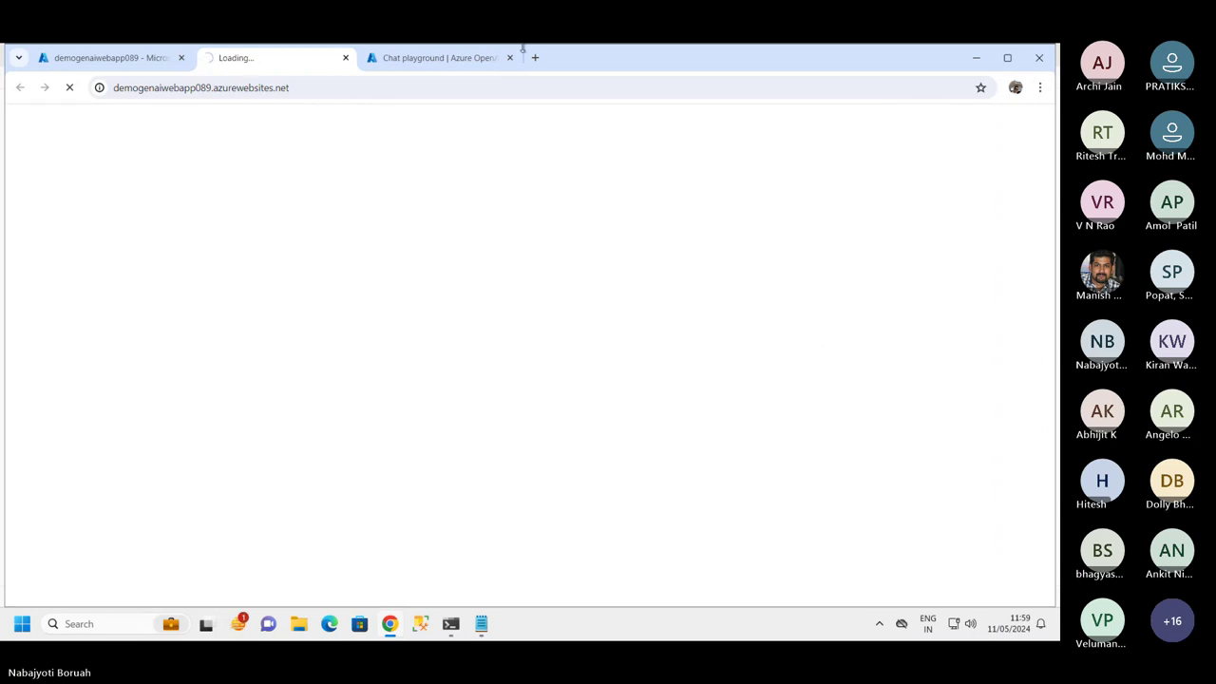
pyautogui.moveTo(521, 47)
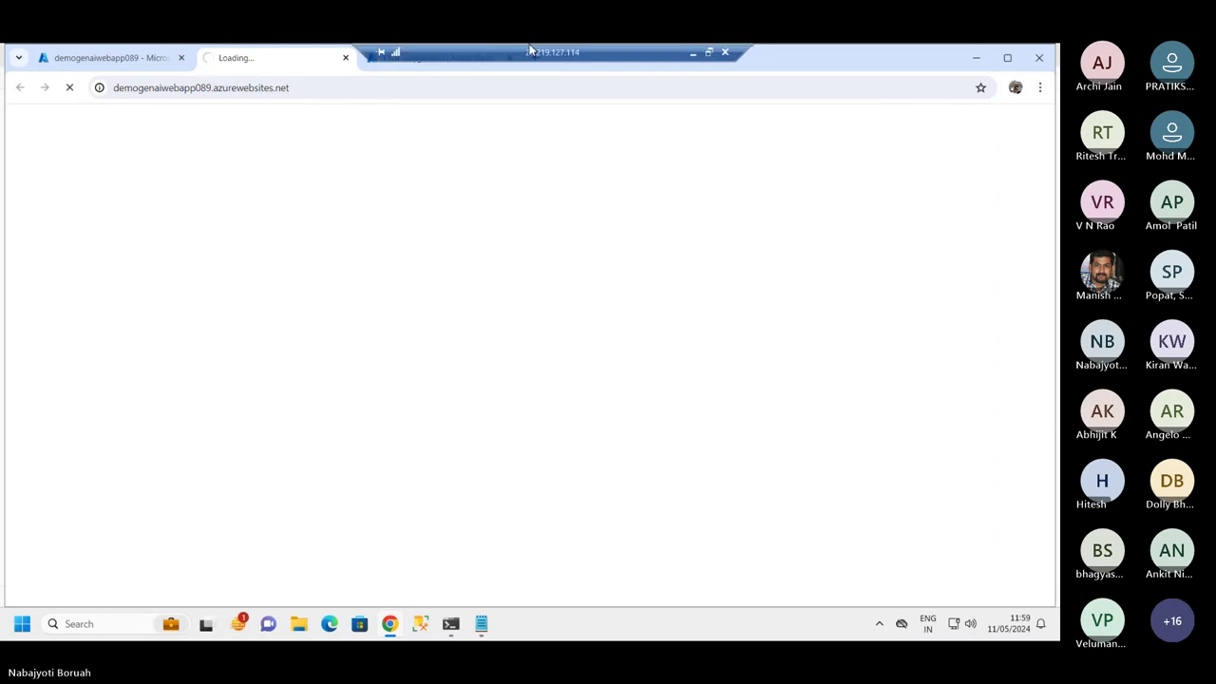
pyautogui.click(380, 66)
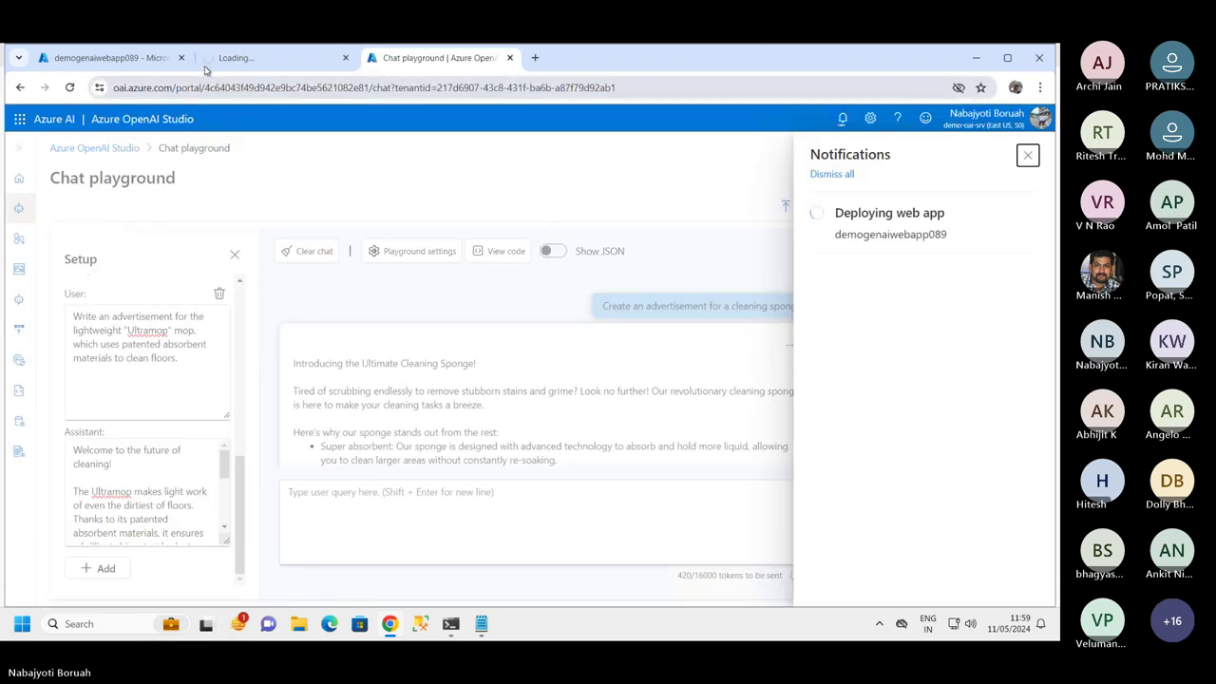
pyautogui.click(249, 64)
pyautogui.click(112, 60)
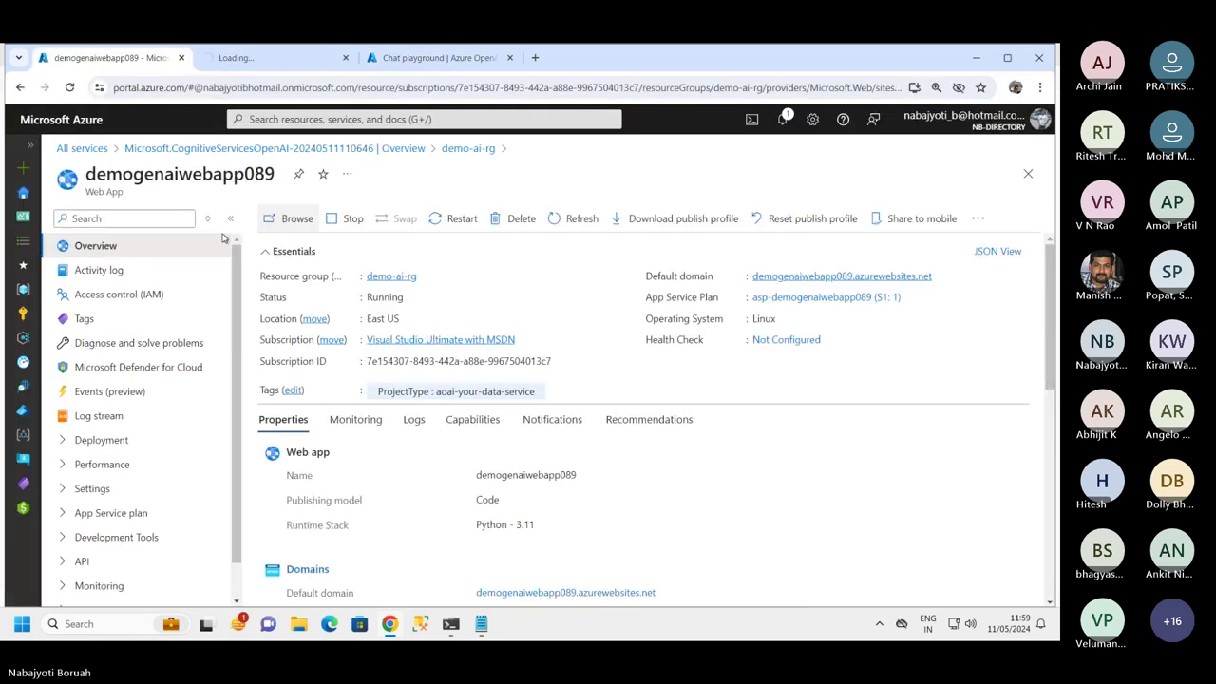
pyautogui.scroll(-1, 233, 275)
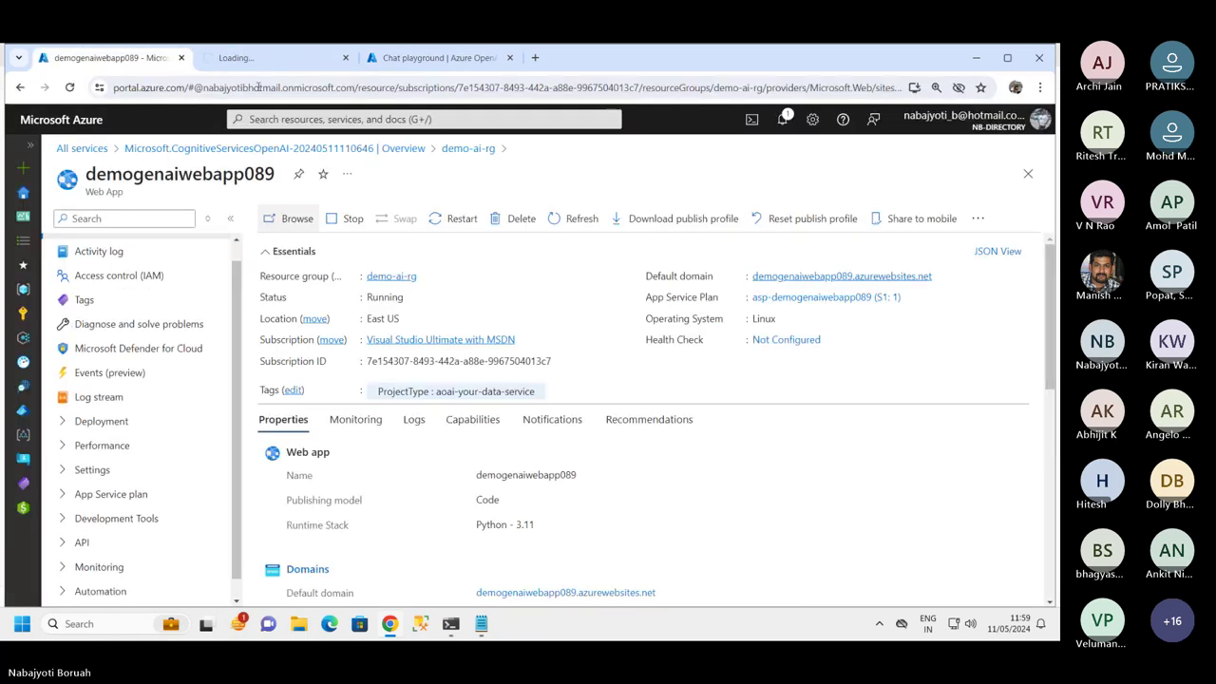
pyautogui.click(263, 59)
pyautogui.click(414, 58)
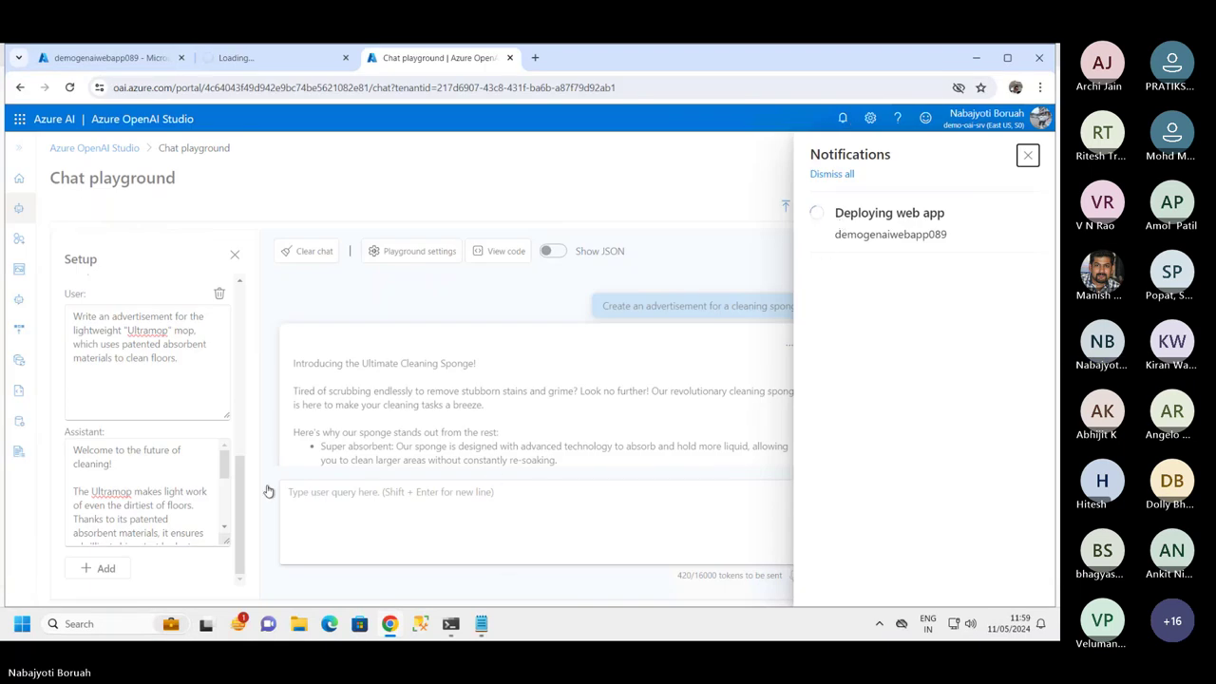
# - Reopen the studio's notifications, examine the demogenaiwebapp089 deployment entry and return to the web app's page
pyautogui.click(368, 506)
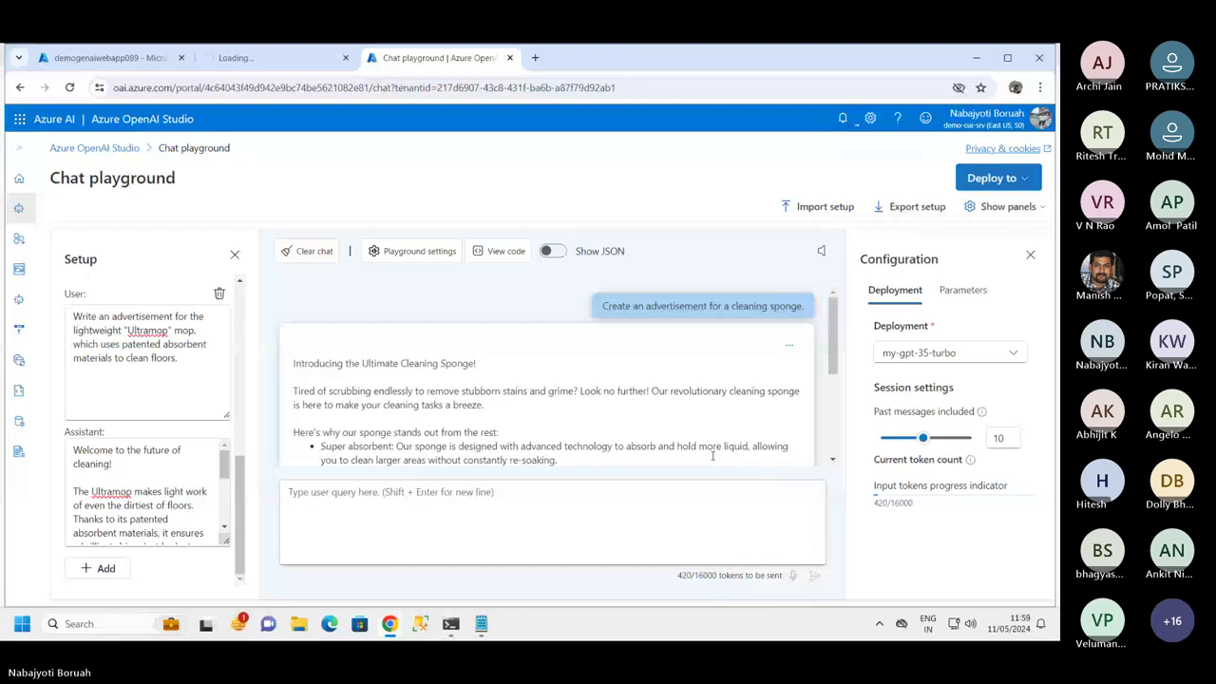
pyautogui.click(843, 121)
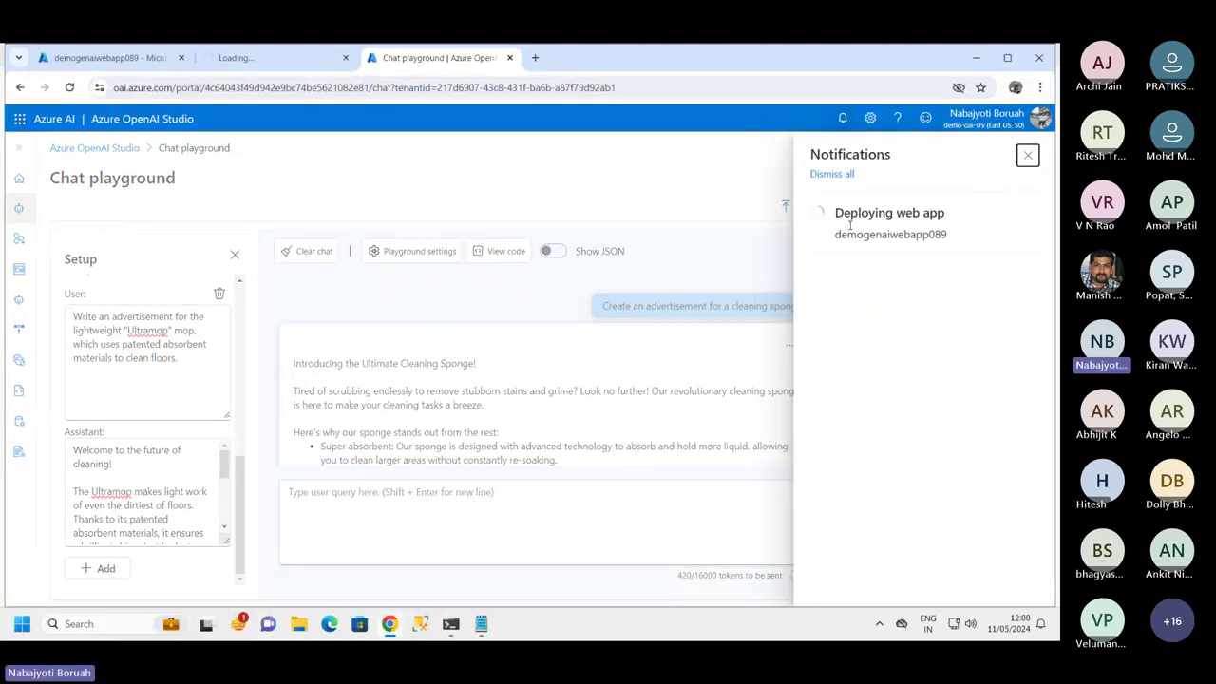
pyautogui.moveTo(850, 218); pyautogui.dragTo(952, 245)
pyautogui.click(493, 173)
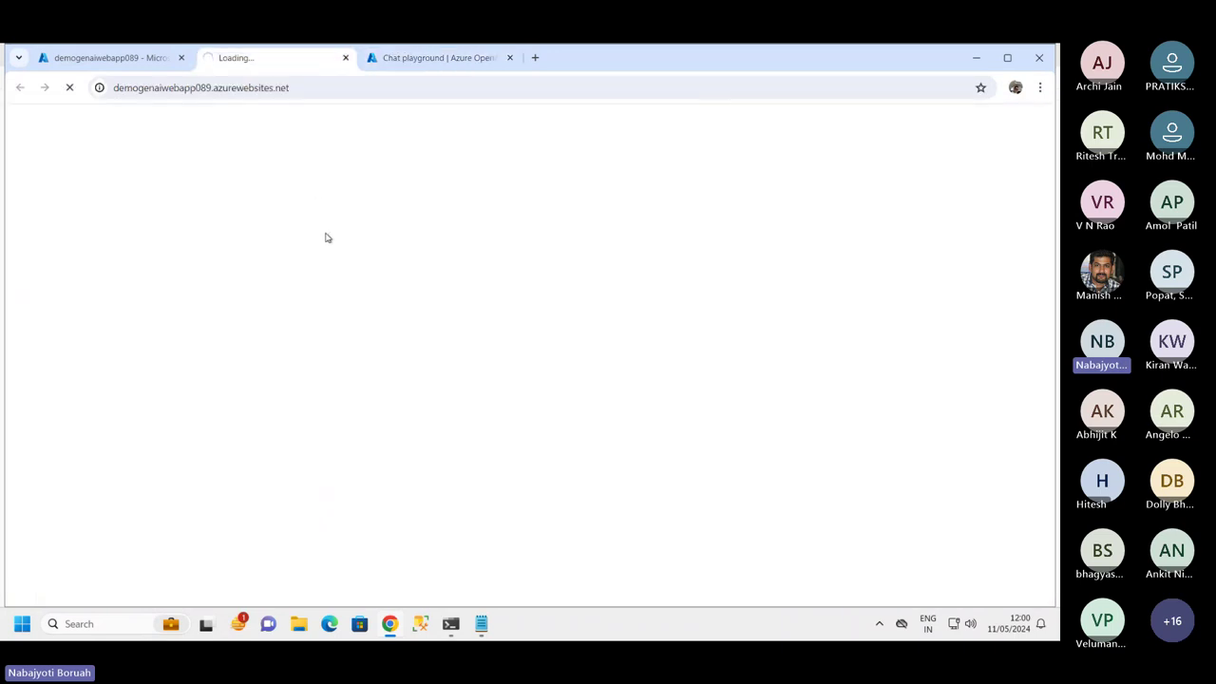
# - Switch to PowerPoint and start the slide show from the closing Thank You slide
pyautogui.moveTo(635, 45)
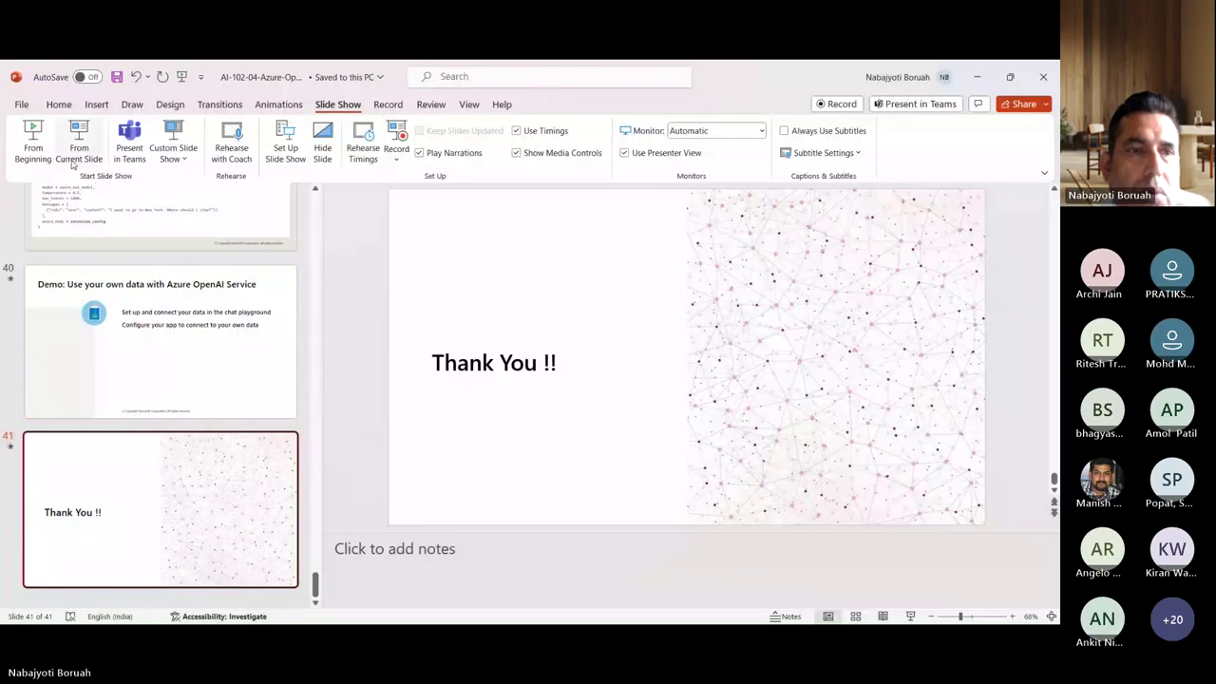
pyautogui.click(77, 157)
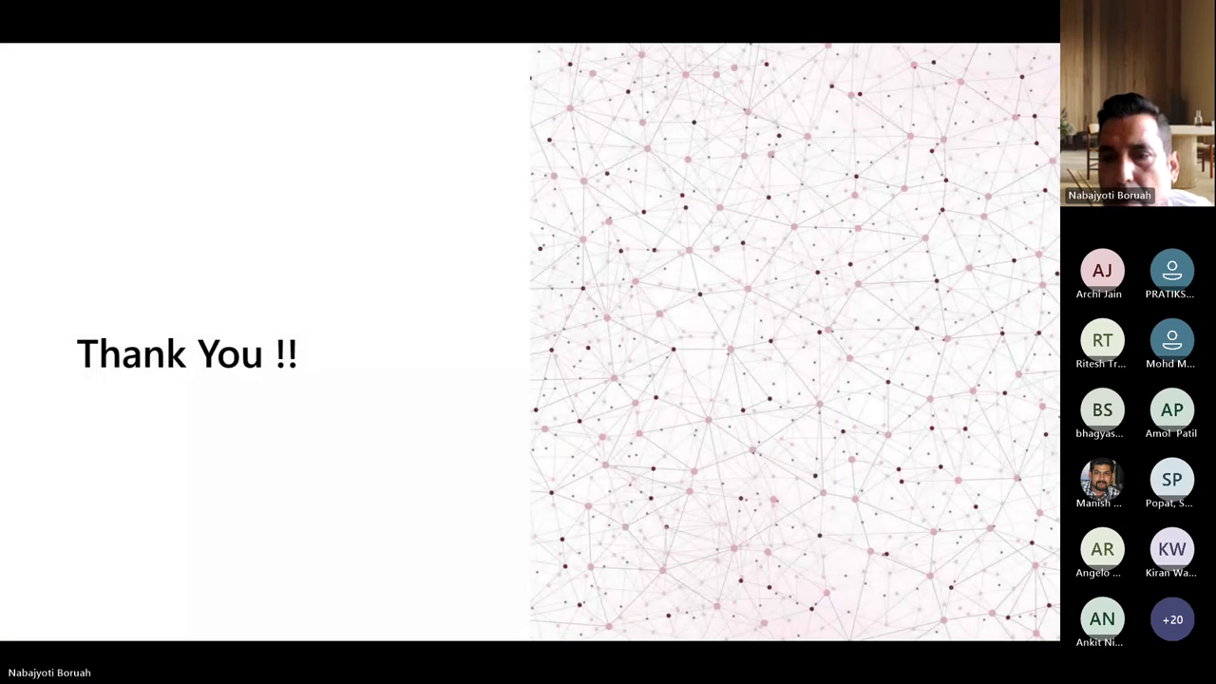
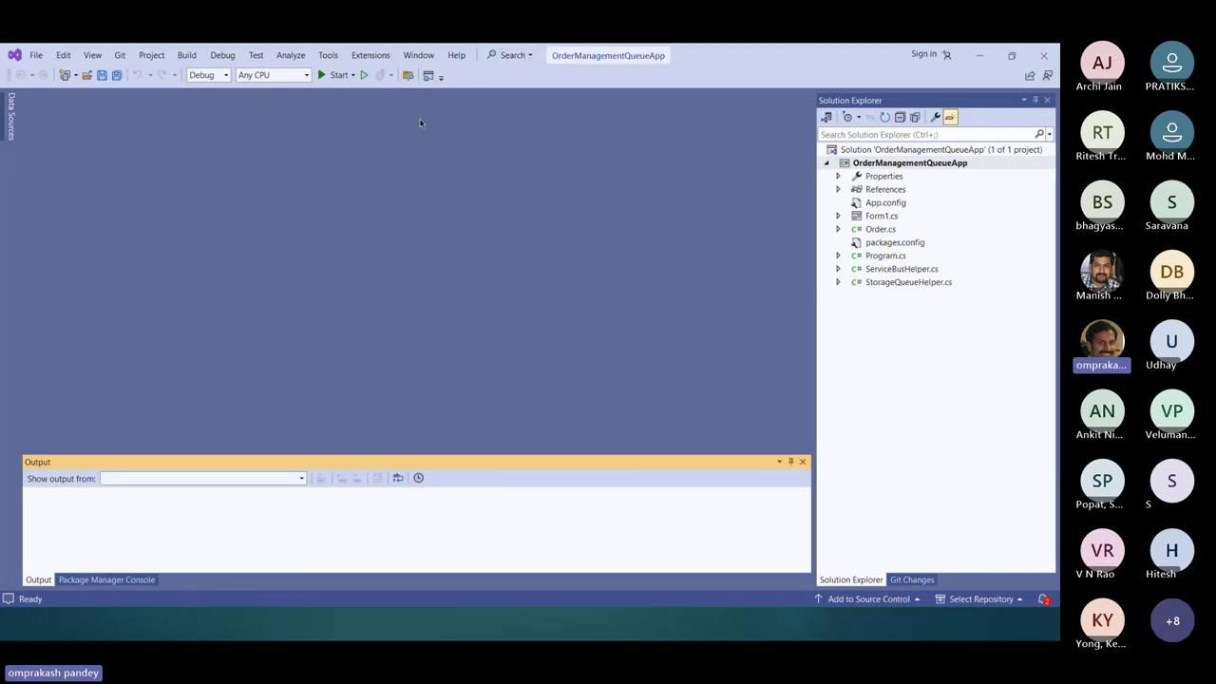
# - Restore the Visual Studio window to a smaller size and show the NuGet Package Manager's package sources in the options
pyautogui.doubleClick(826, 51)
pyautogui.moveTo(825, 55); pyautogui.dragTo(759, 100)
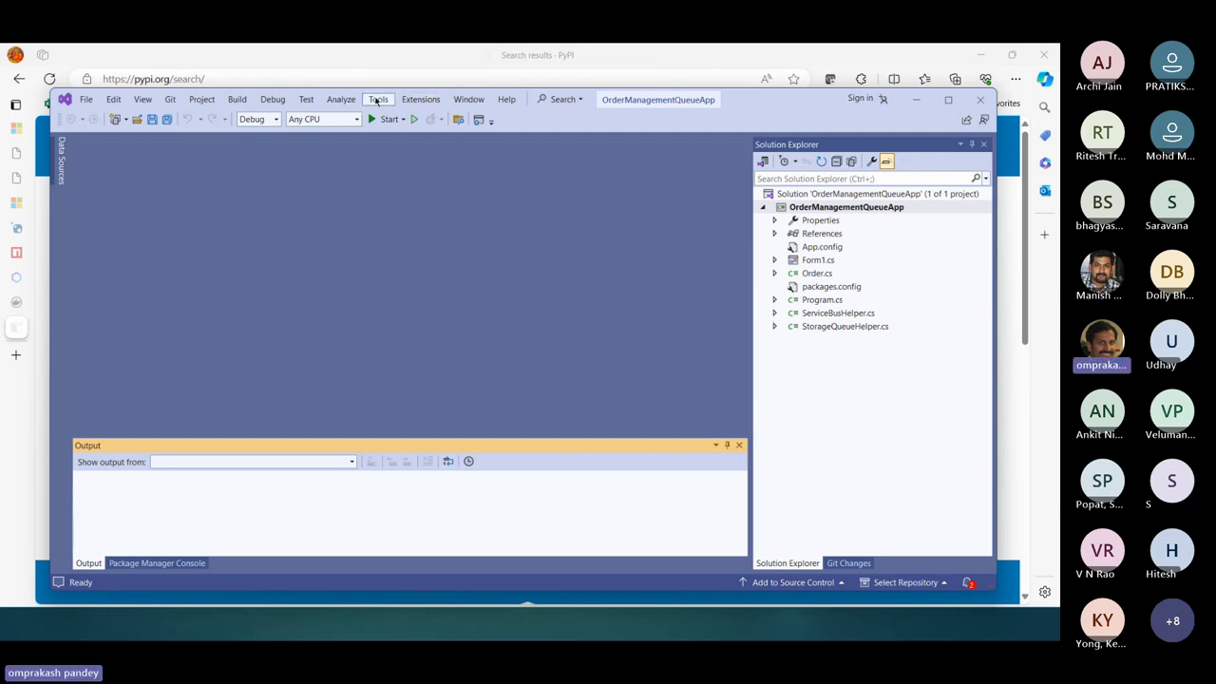
pyautogui.click(407, 99)
pyautogui.moveTo(378, 100)
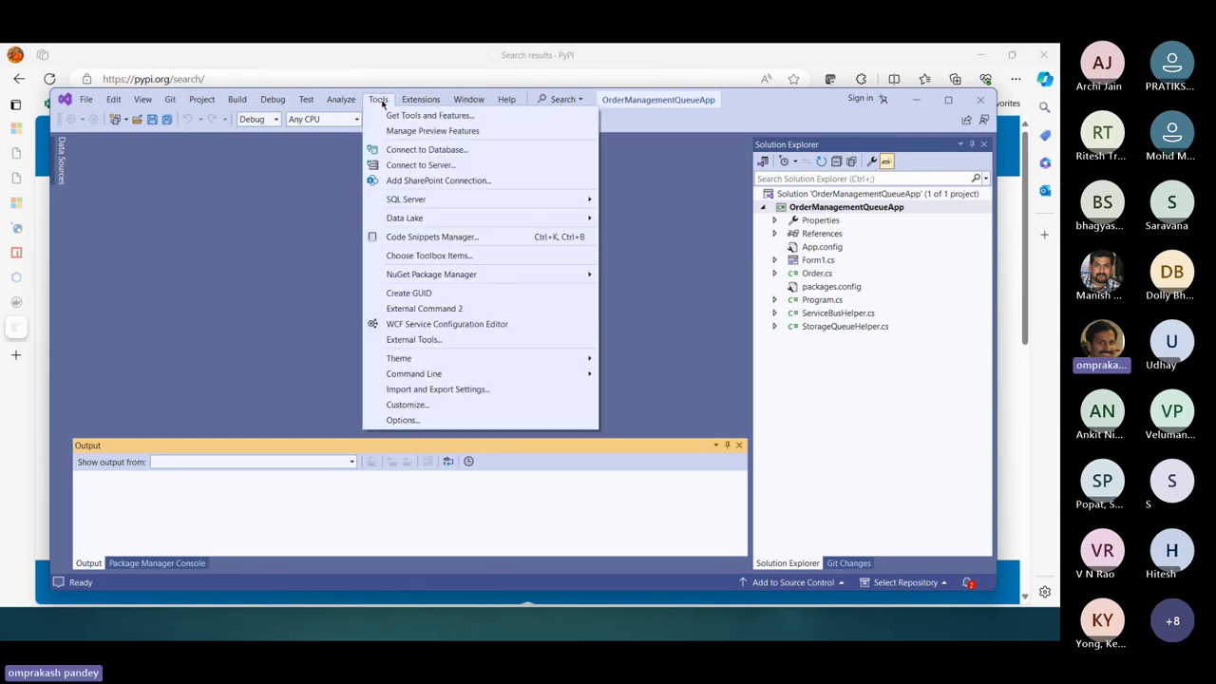
pyautogui.click(407, 421)
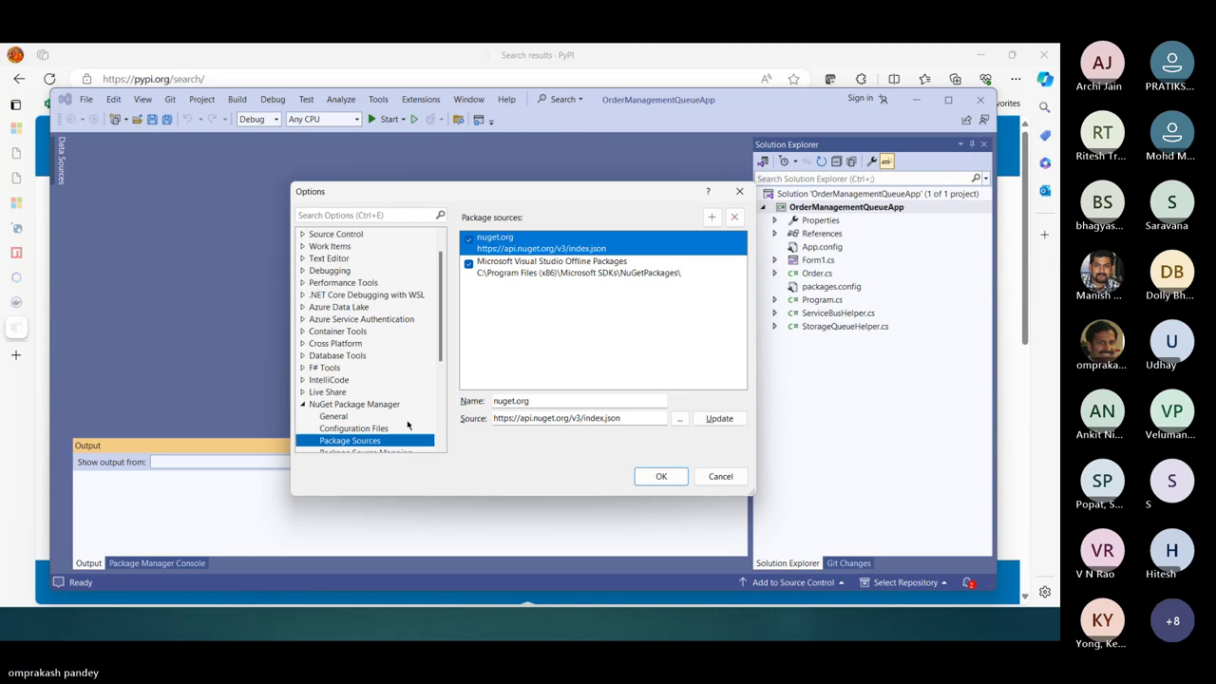
pyautogui.scroll(1, 335, 323)
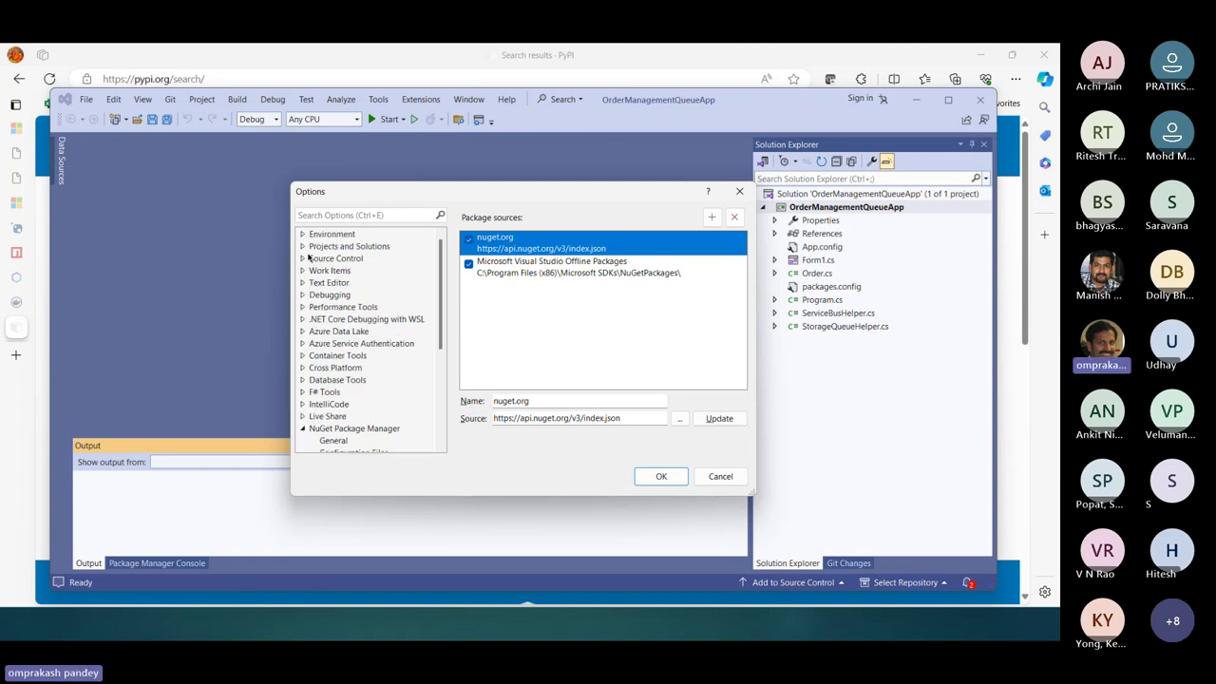
pyautogui.scroll(-3, 337, 351)
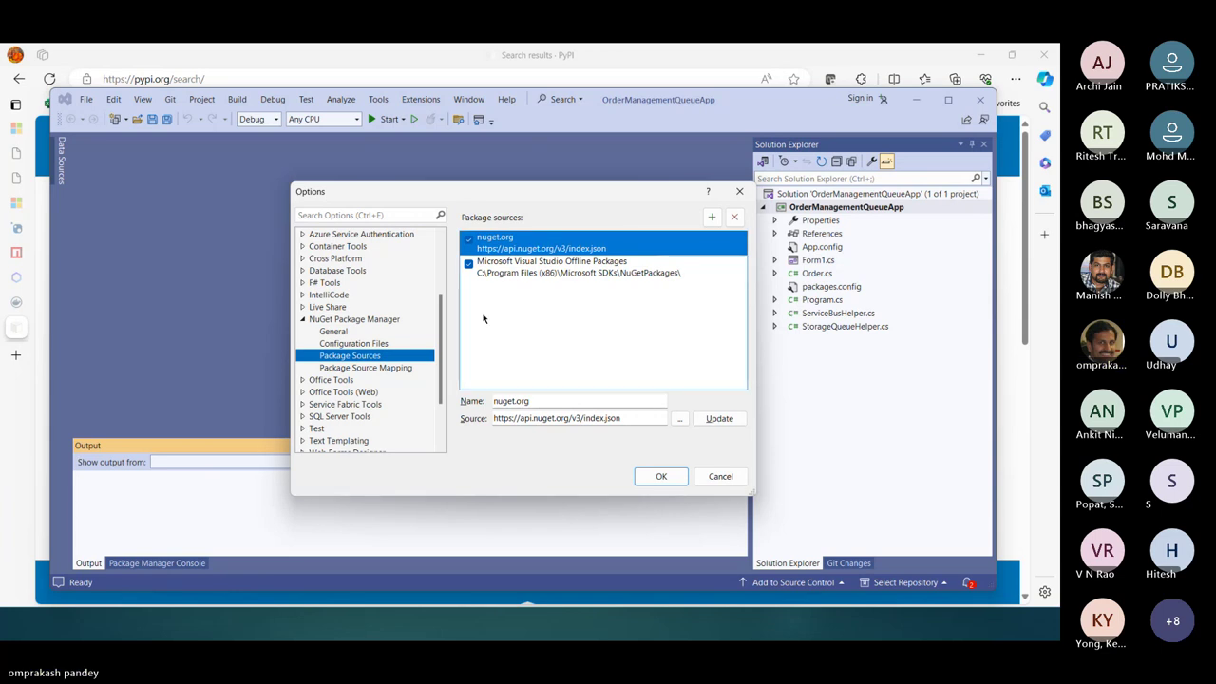
# - Add a disabled placeholder NuGet package source, view its folder picker without choosing a folder, and remove the source again
pyautogui.click(712, 217)
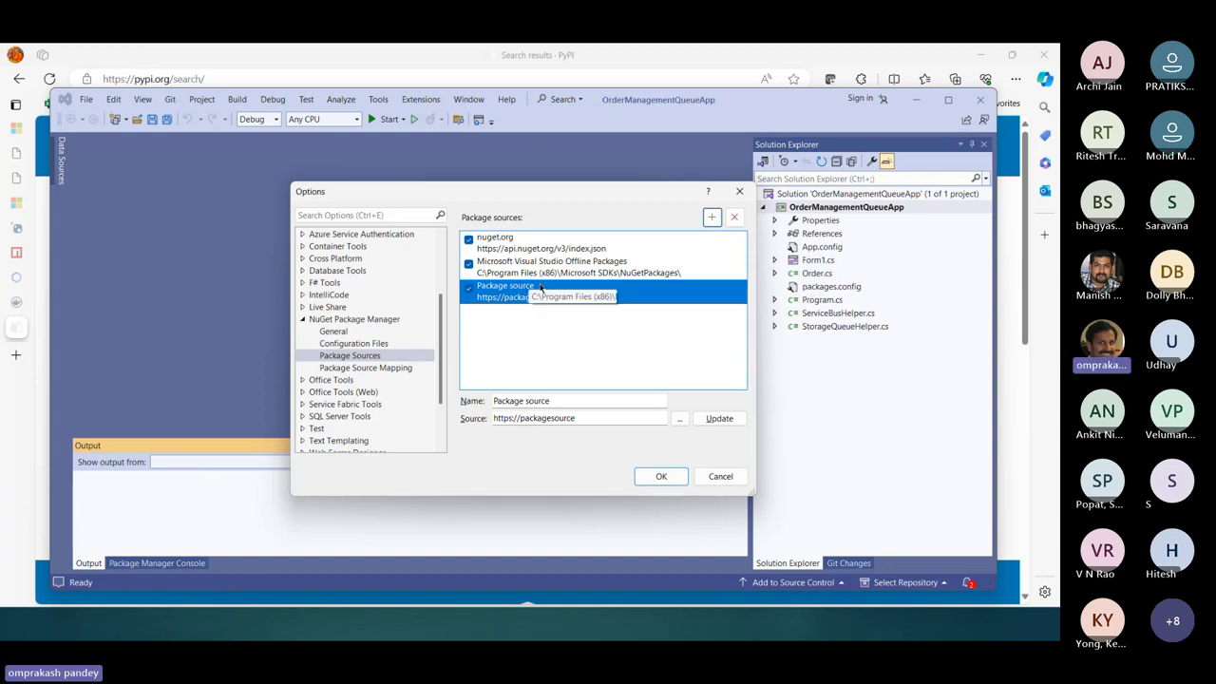
pyautogui.click(469, 289)
pyautogui.click(582, 418)
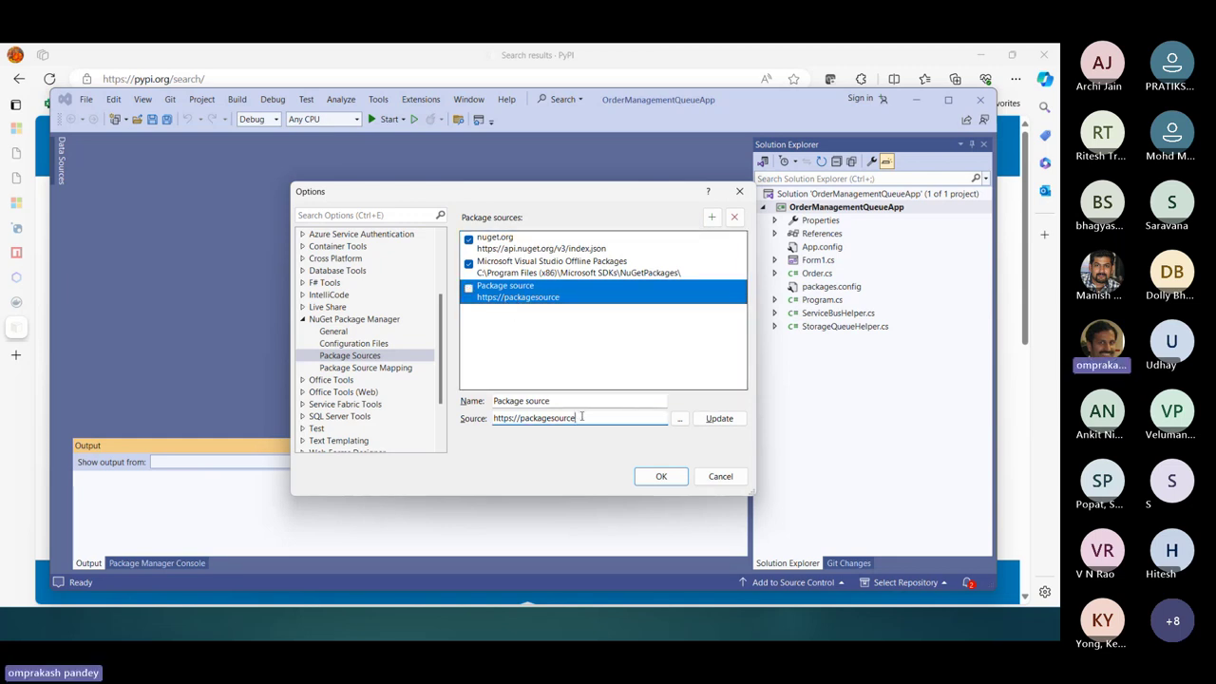
pyautogui.moveTo(582, 417); pyautogui.dragTo(490, 418)
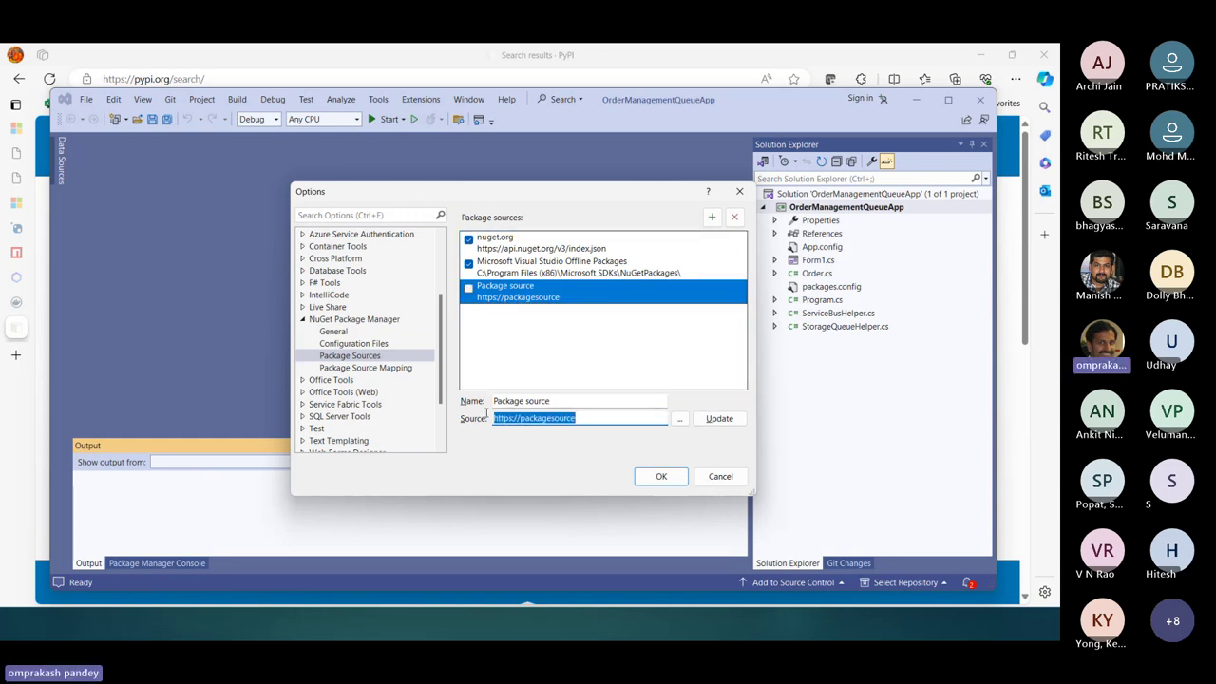
pyautogui.click(686, 421)
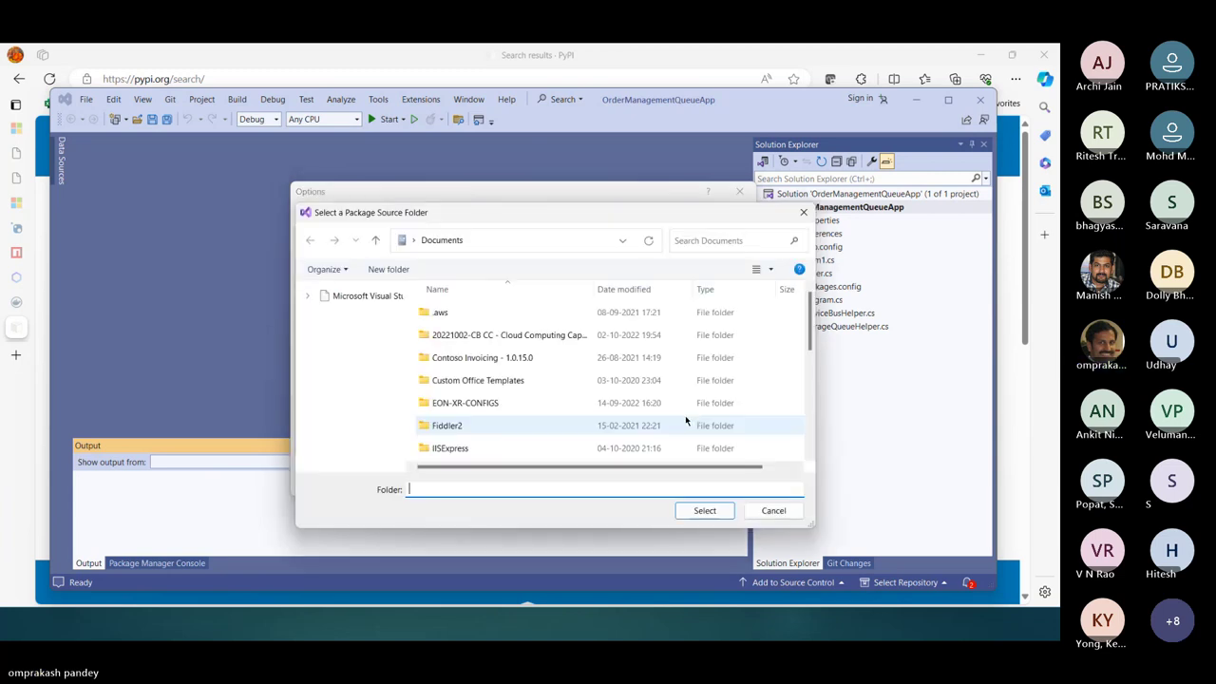
pyautogui.click(774, 511)
pyautogui.moveTo(575, 417); pyautogui.dragTo(492, 419)
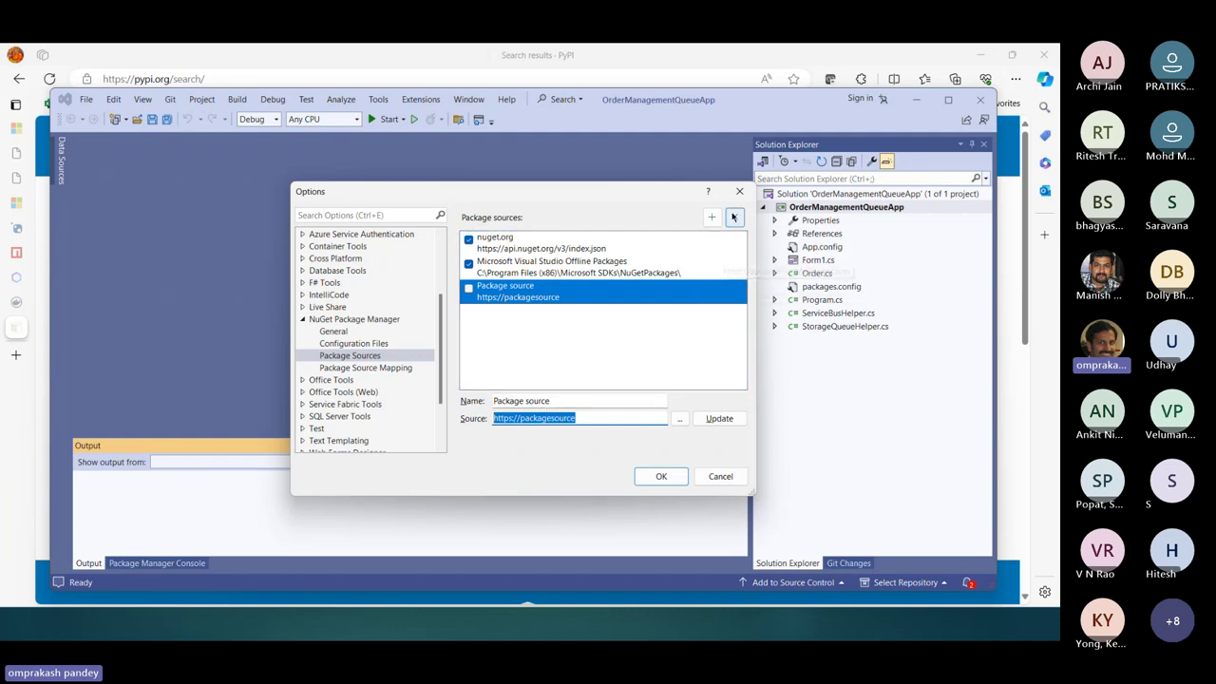
pyautogui.click(733, 216)
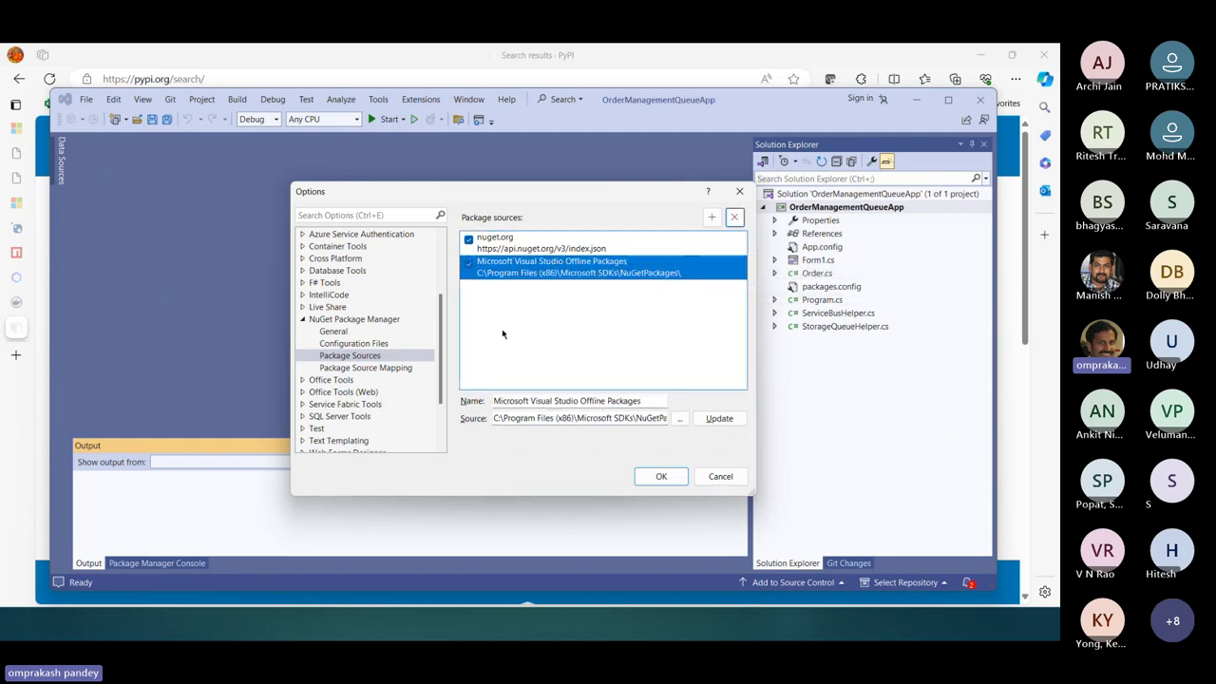
# - Toggle the Microsoft Visual Studio Offline Packages source off and back on
pyautogui.click(469, 263)
pyautogui.click(495, 242)
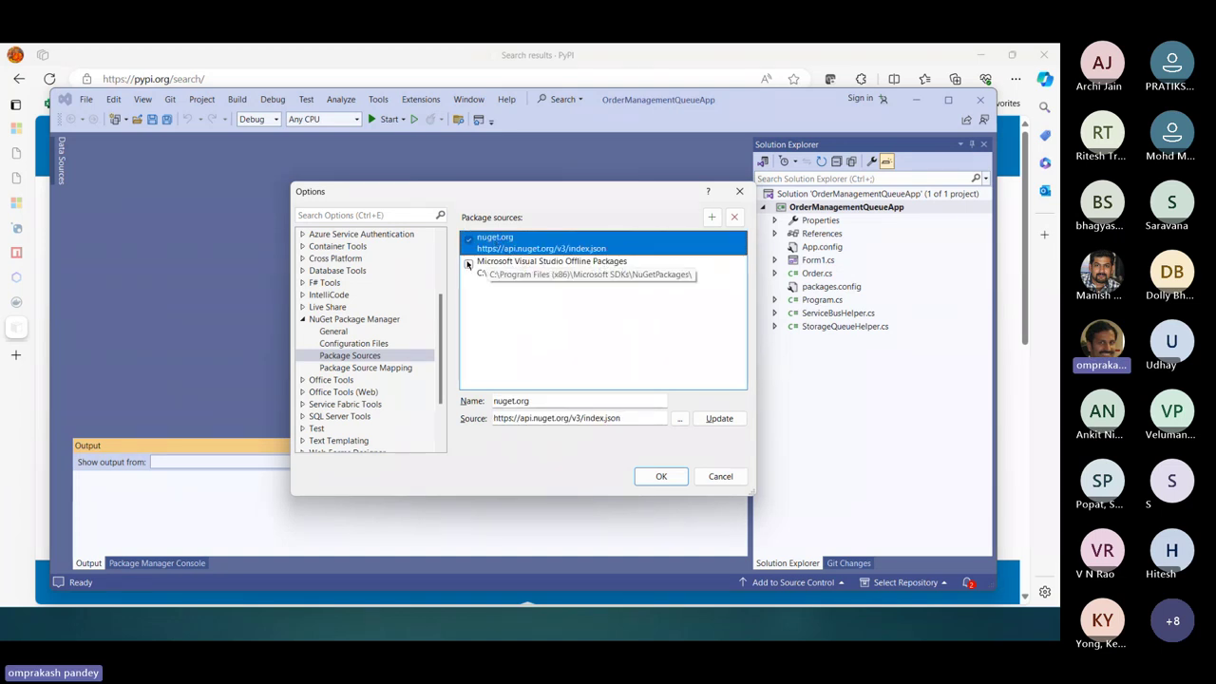
pyautogui.click(468, 267)
pyautogui.click(468, 267)
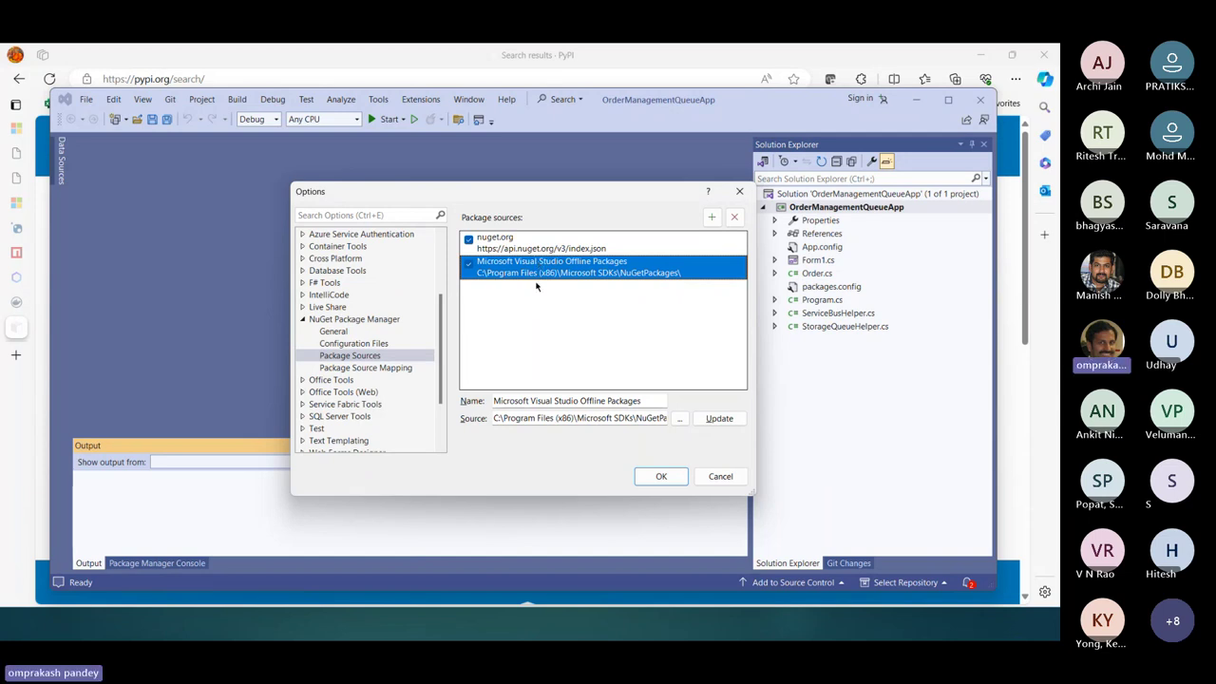
# - Examine NuGet's package source mapping, configuration files and general settings, and close the options without adding a mapping
pyautogui.click(395, 366)
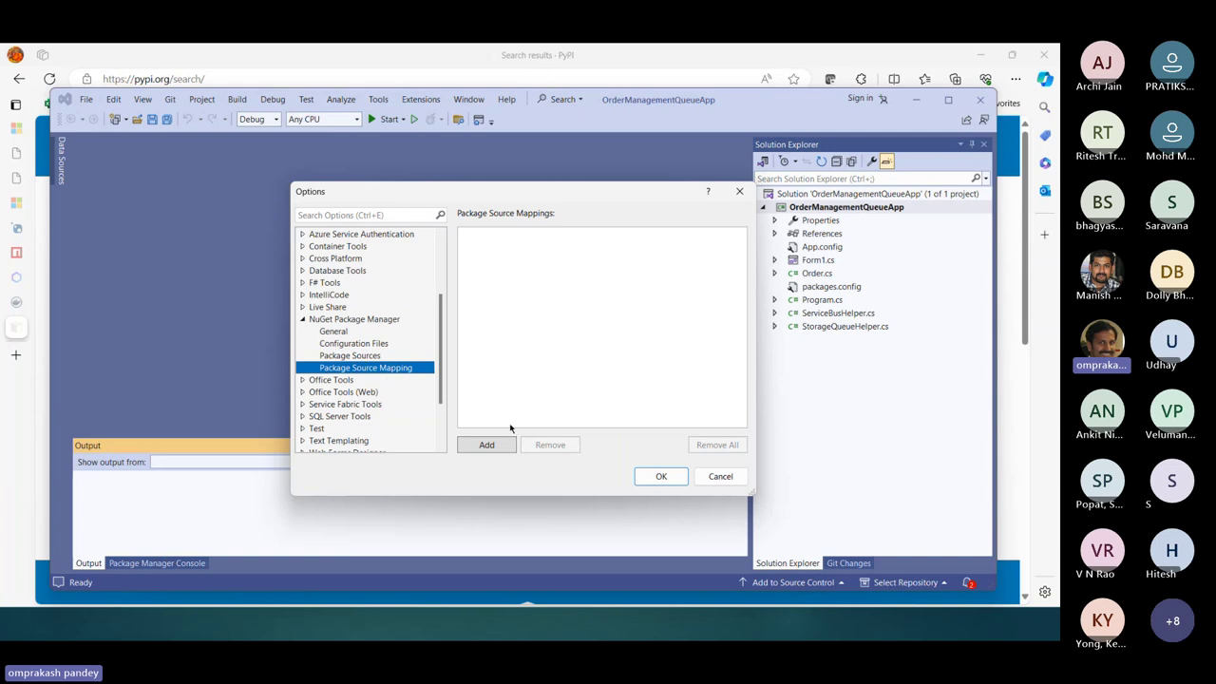
pyautogui.click(487, 445)
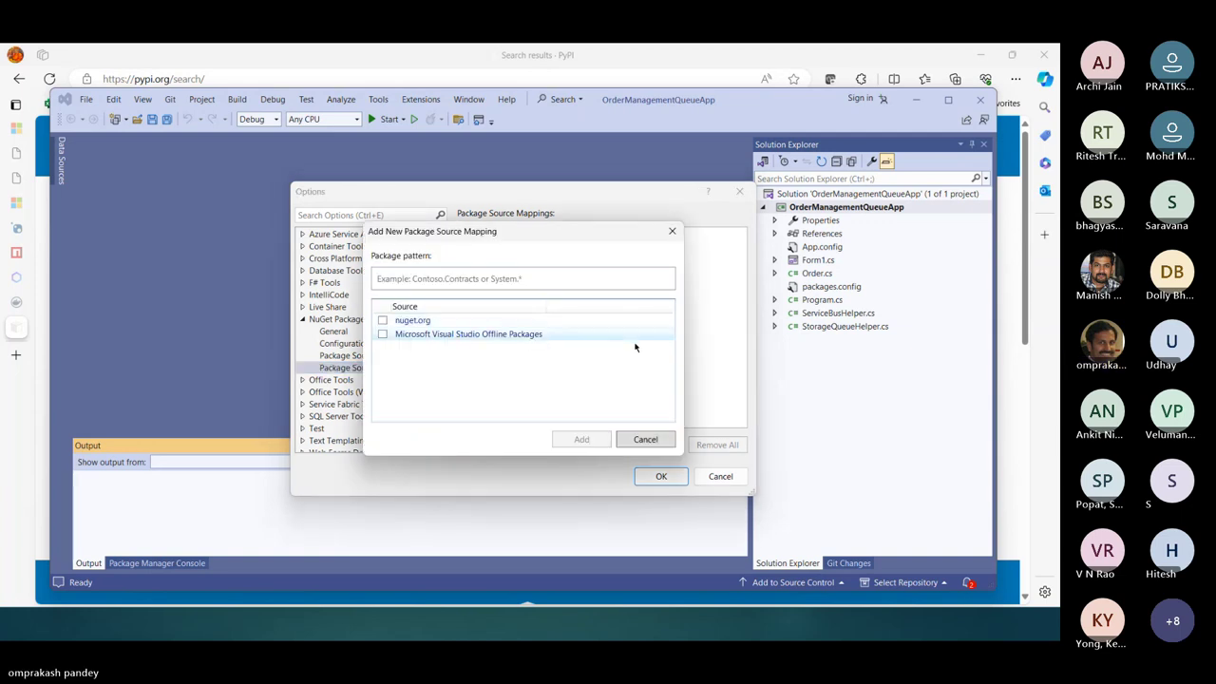
pyautogui.click(655, 441)
pyautogui.click(359, 358)
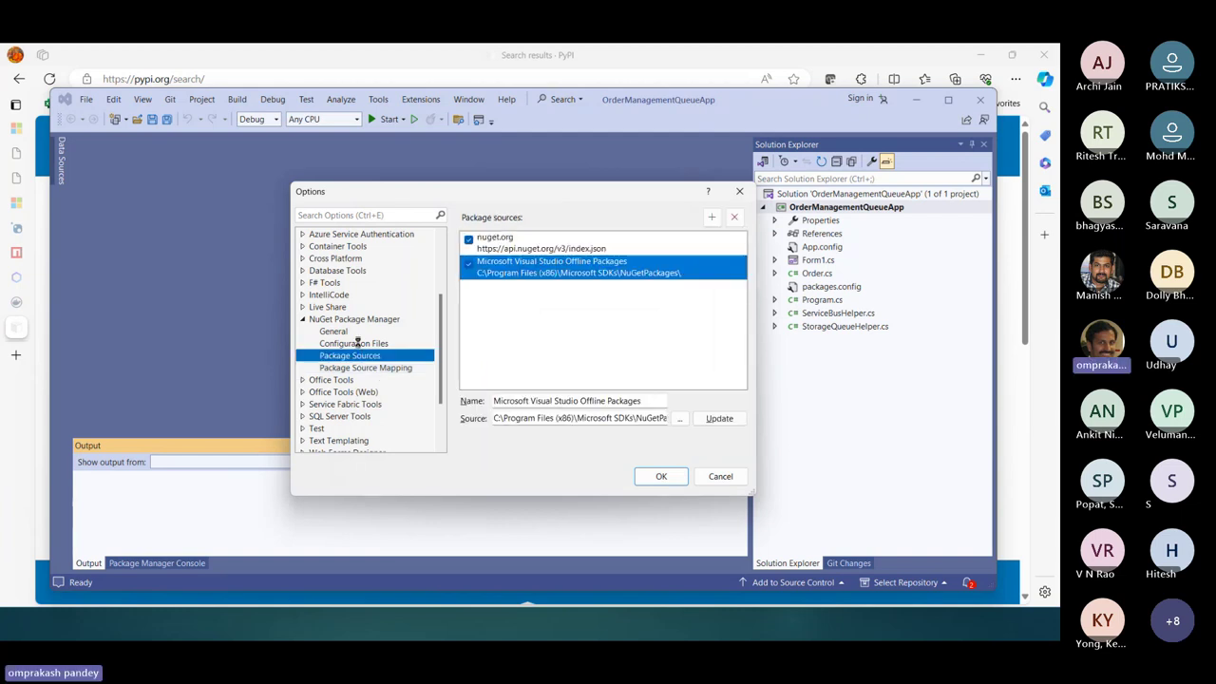
pyautogui.click(357, 344)
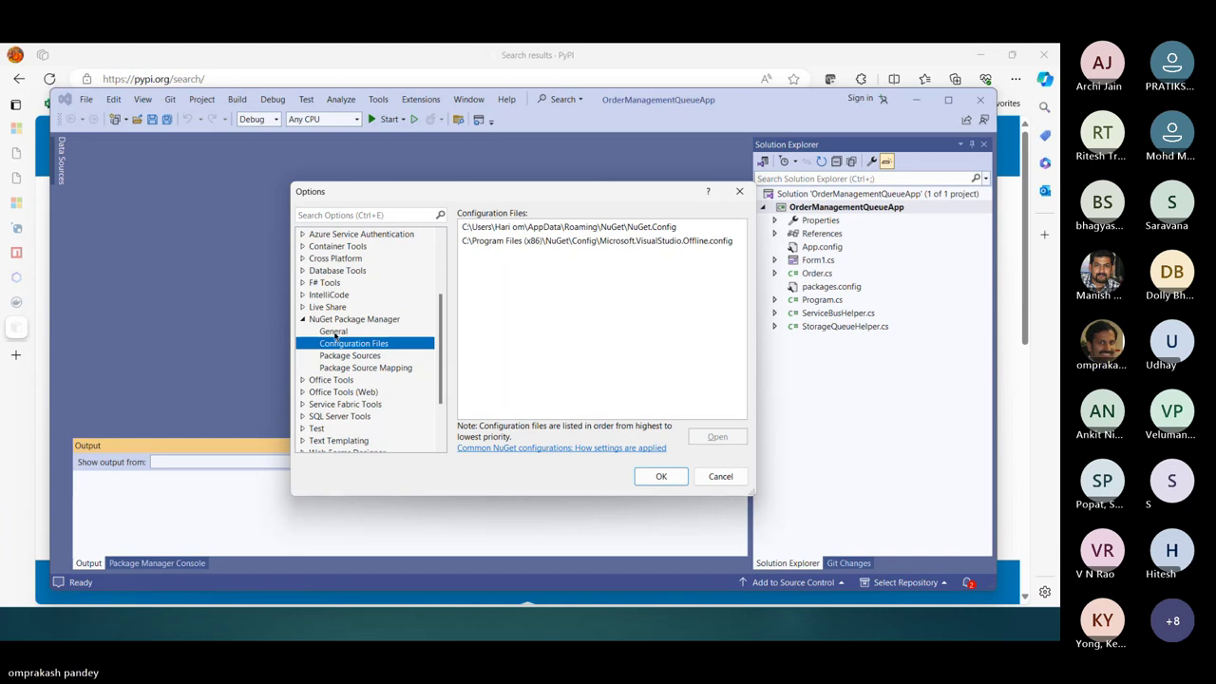
pyautogui.click(333, 330)
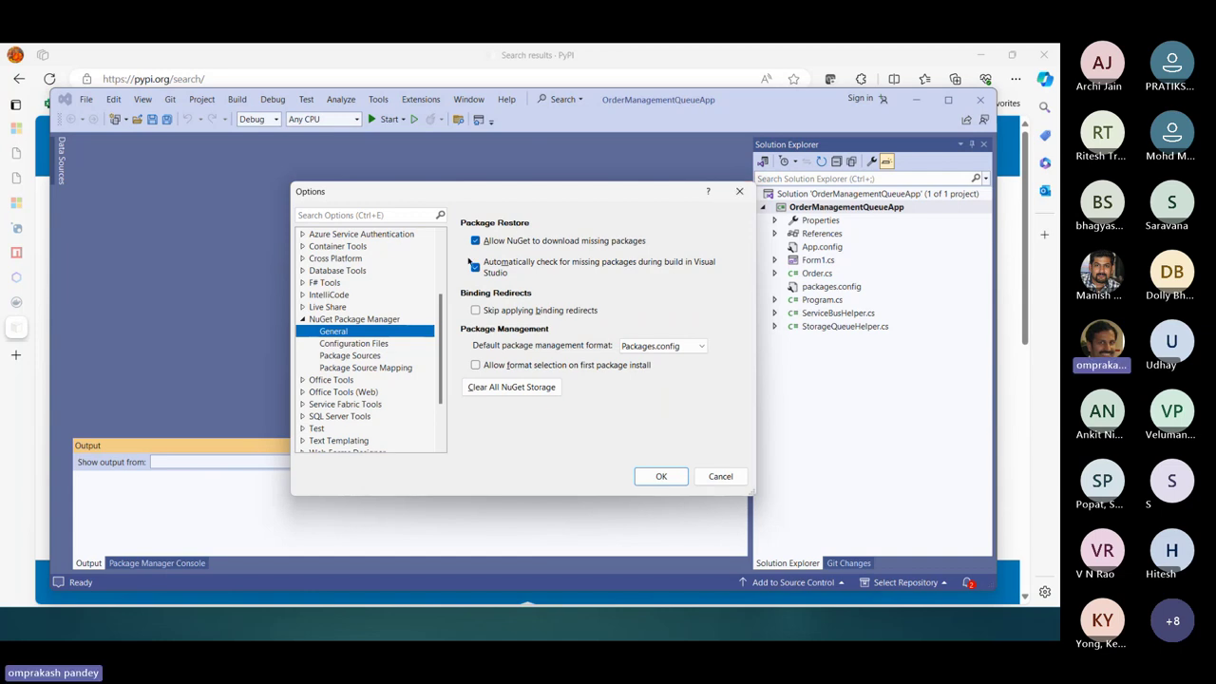
pyautogui.click(739, 190)
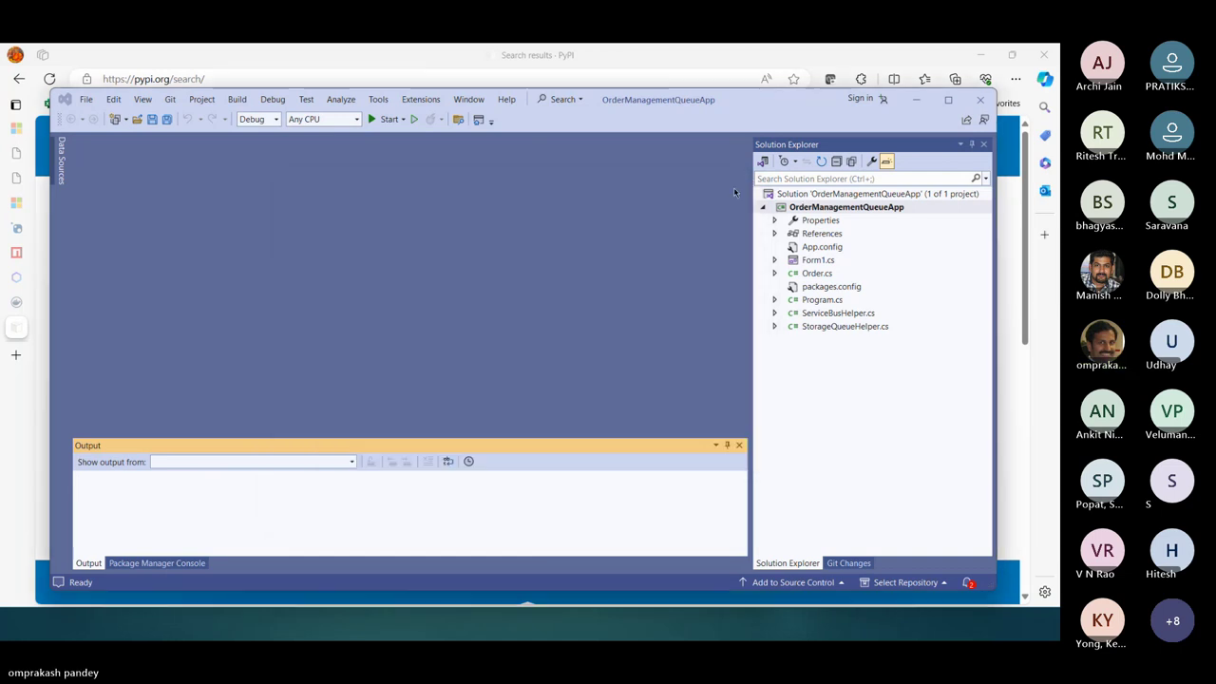
# - Minimize Visual Studio and the PyPI browser window, and advance the presentation to the Overview of Azure Artifacts slide
pyautogui.click(918, 100)
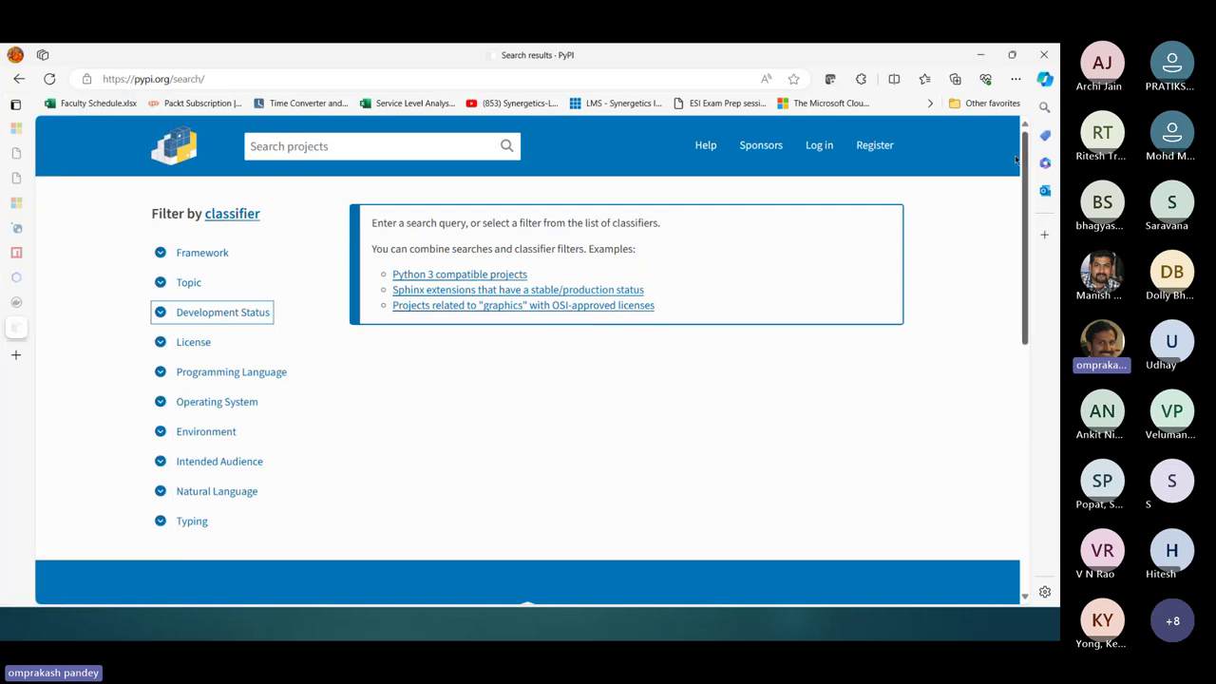
pyautogui.click(981, 57)
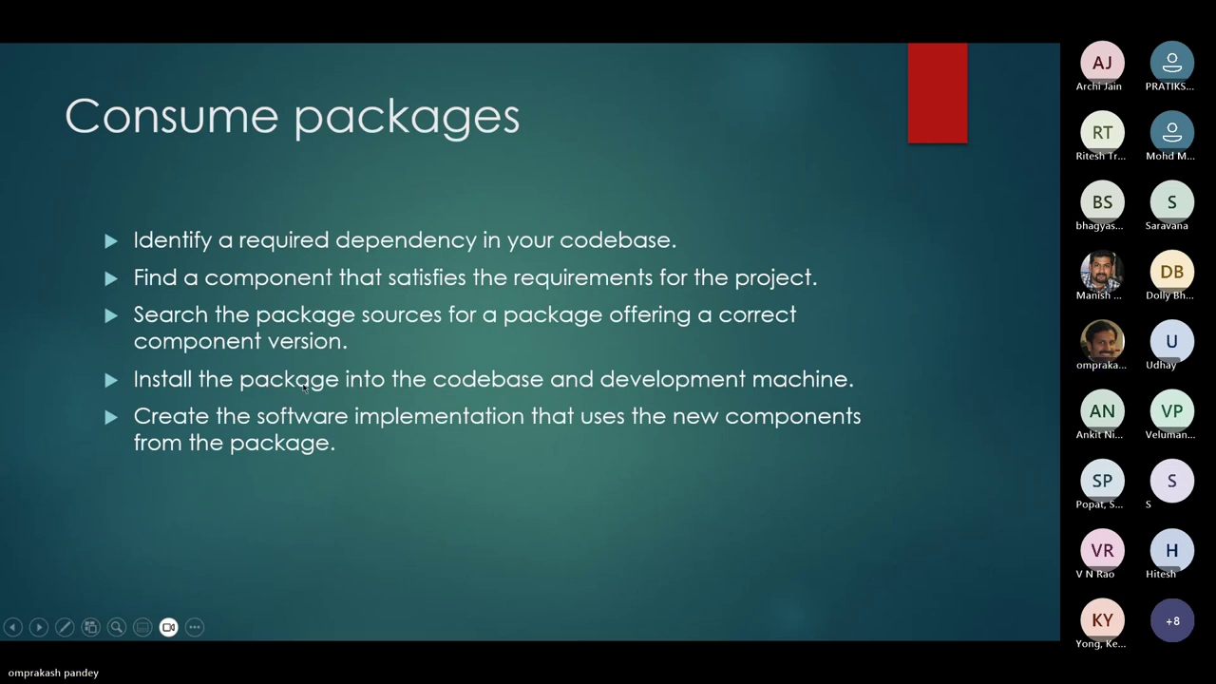
pyautogui.press('Right')
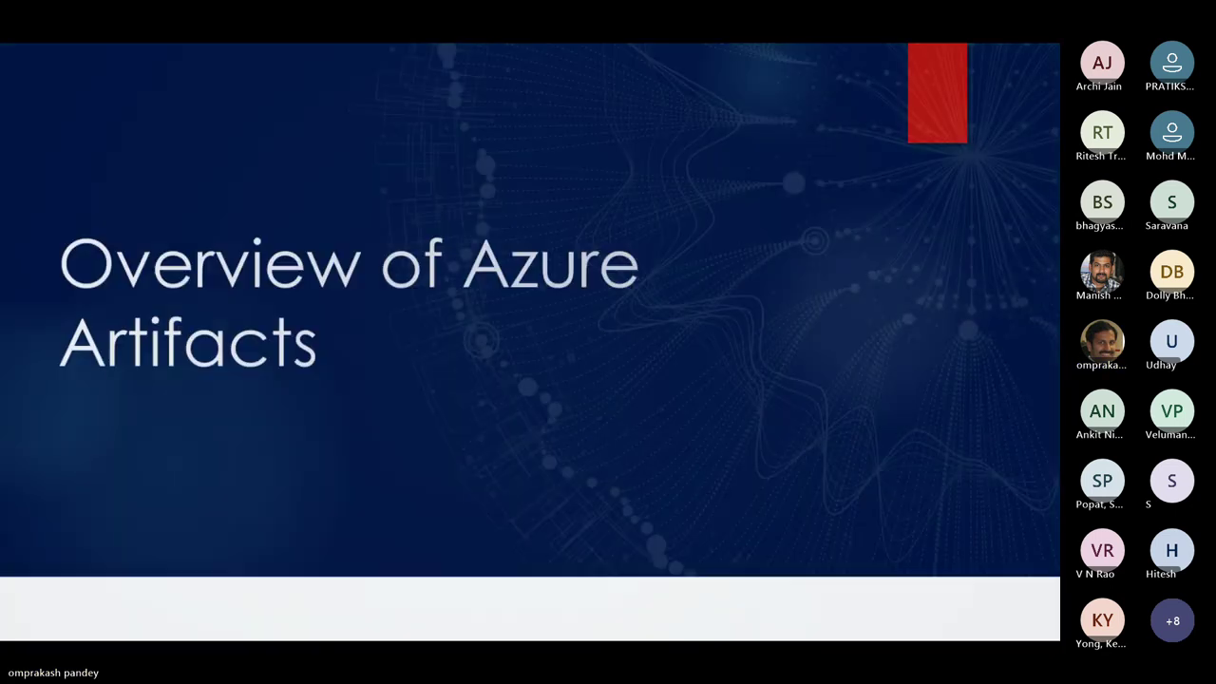
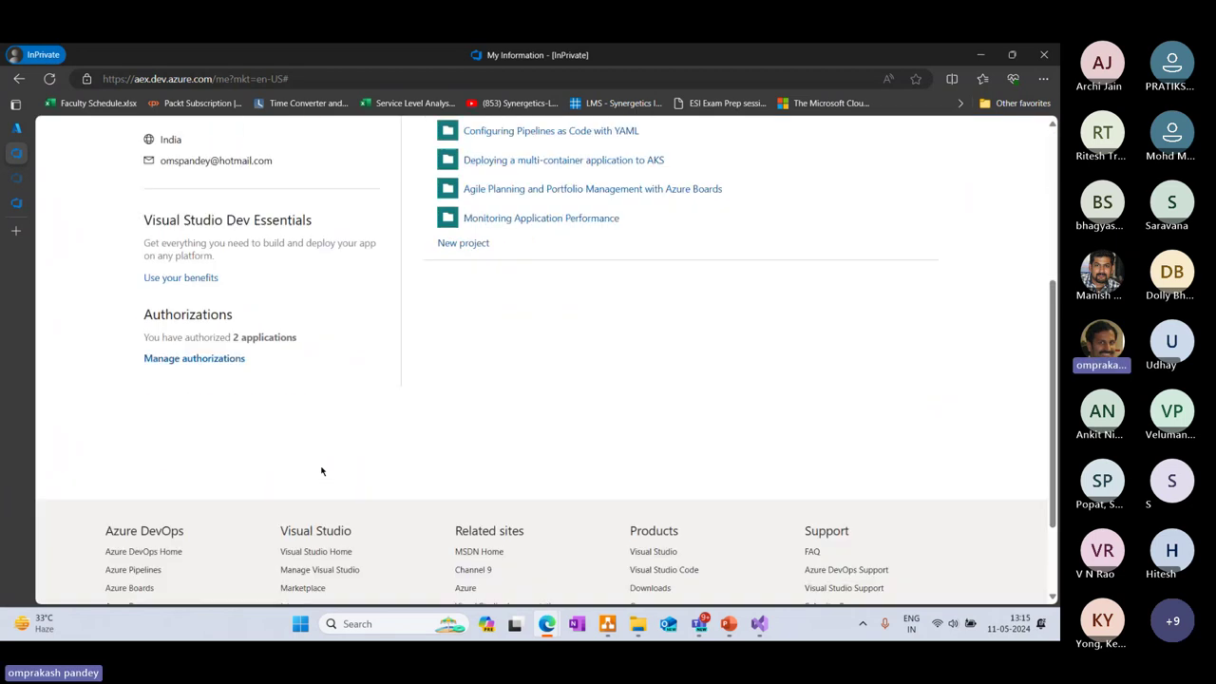
# - Switch to the Azure DevOps profile page in Edge and view the account's list of available directories
pyautogui.scroll(3, 321, 470)
pyautogui.click(323, 393)
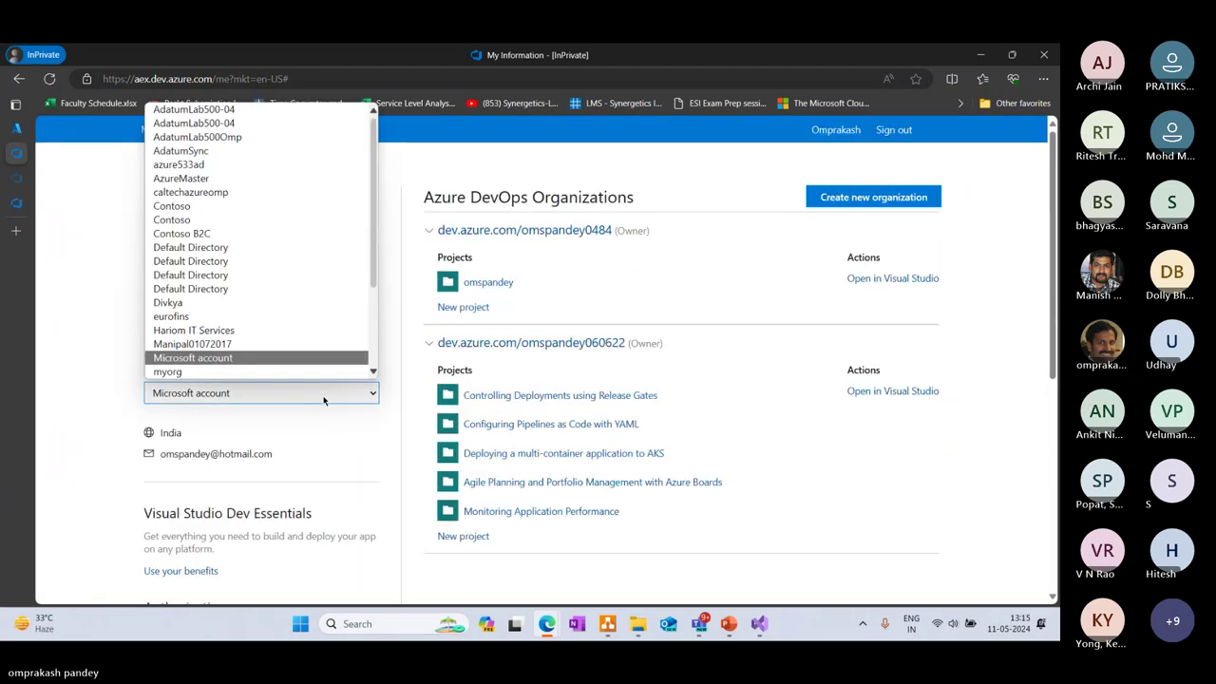
pyautogui.click(678, 578)
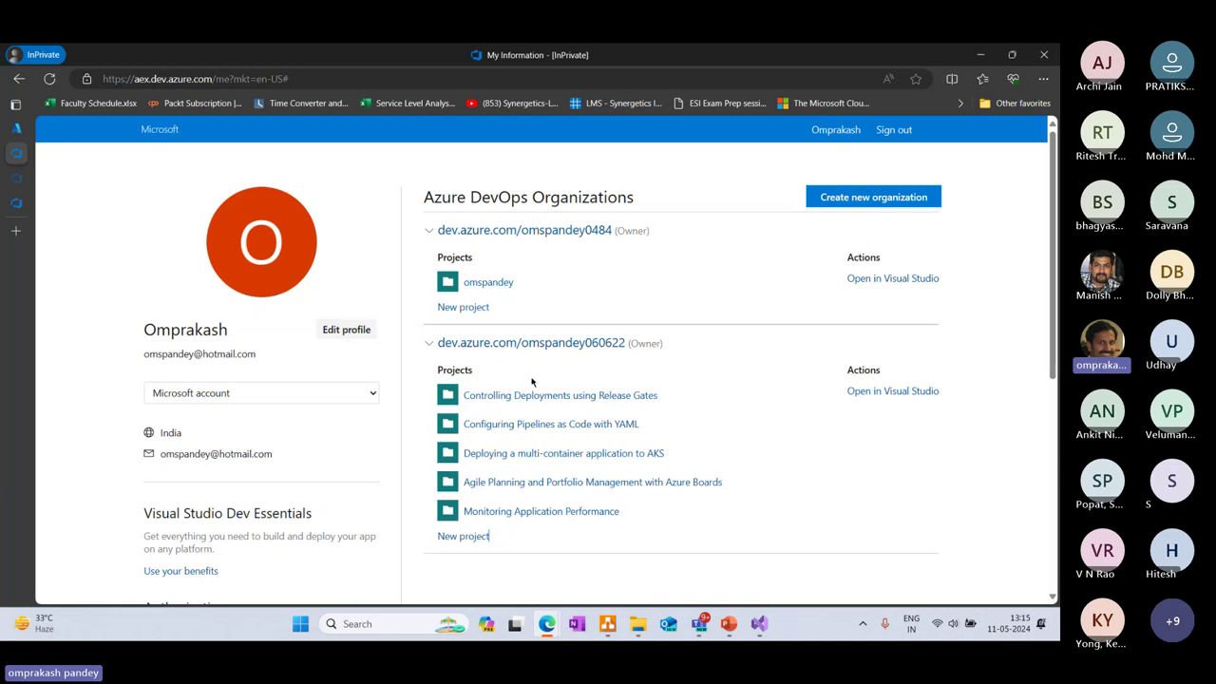
# - Start a new project in the first Azure DevOps organization and view the advanced version control options
pyautogui.click(482, 307)
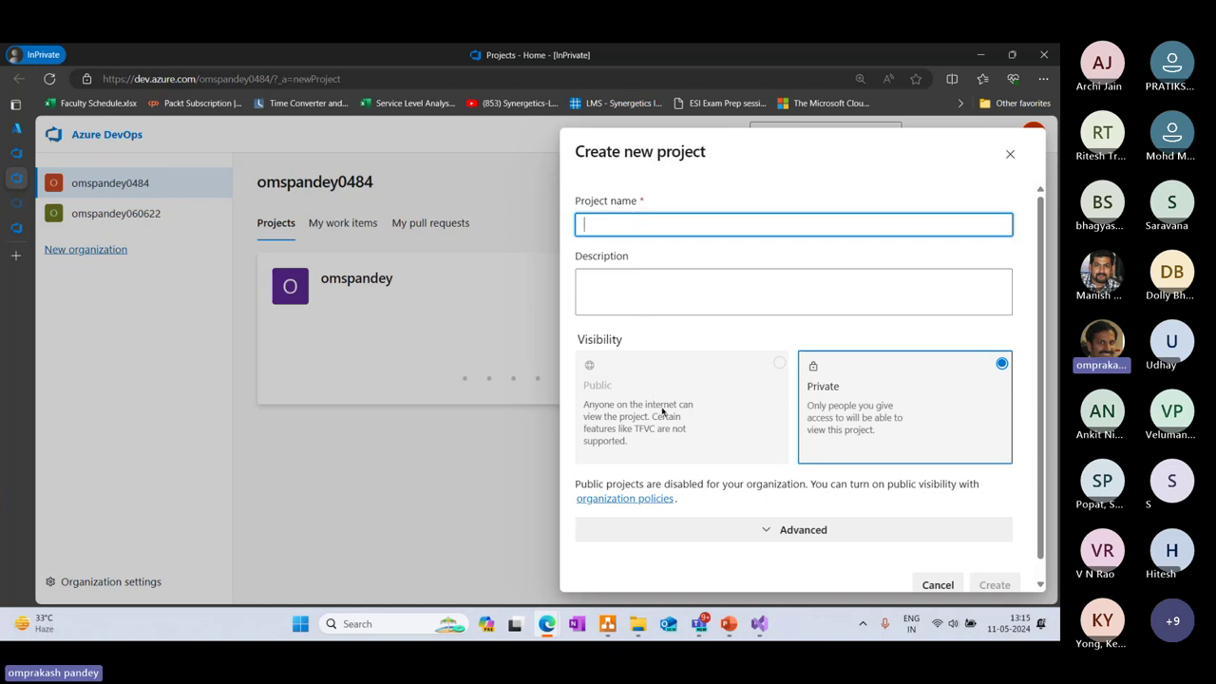
pyautogui.scroll(-1, 663, 411)
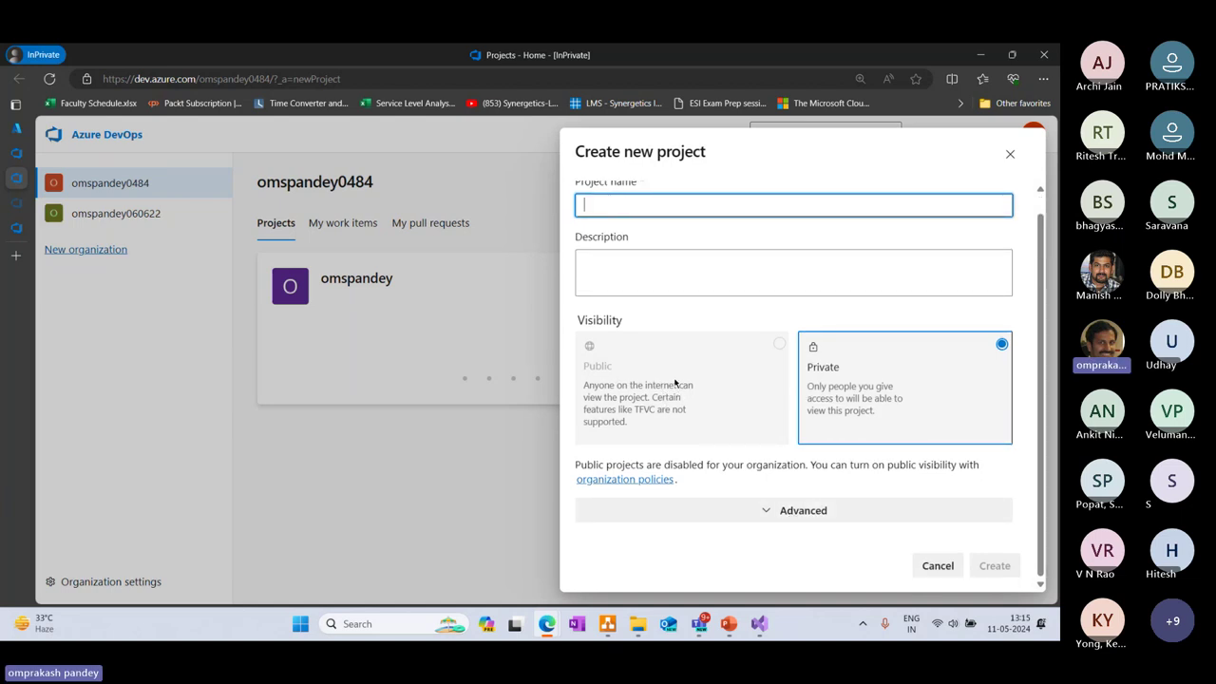
pyautogui.click(759, 511)
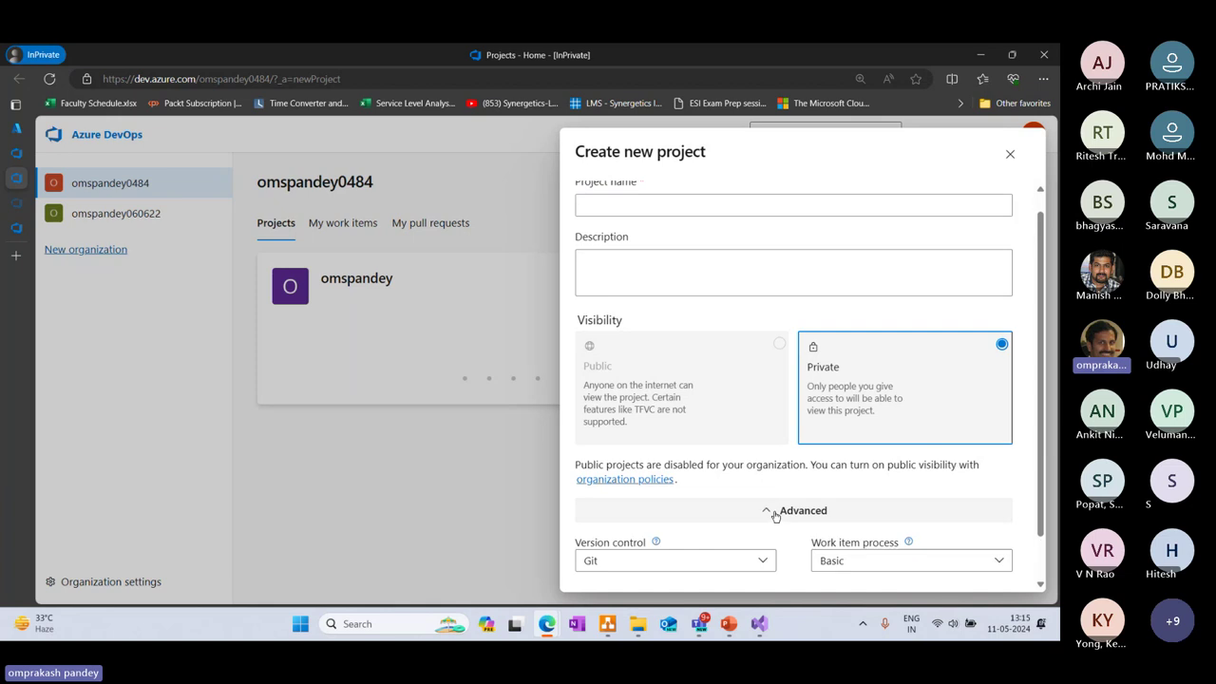
pyautogui.scroll(-1, 741, 513)
pyautogui.click(726, 511)
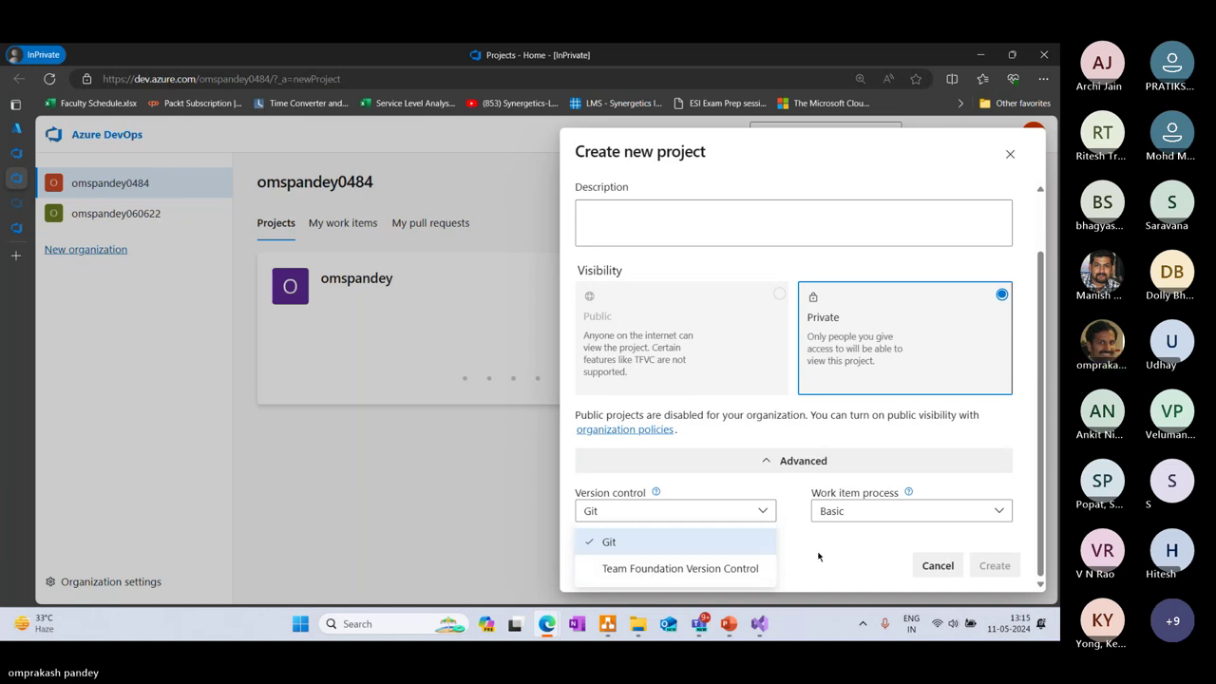
# - View the work item process options for the new project, review the form and cancel the project creation
pyautogui.click(836, 513)
pyautogui.click(839, 515)
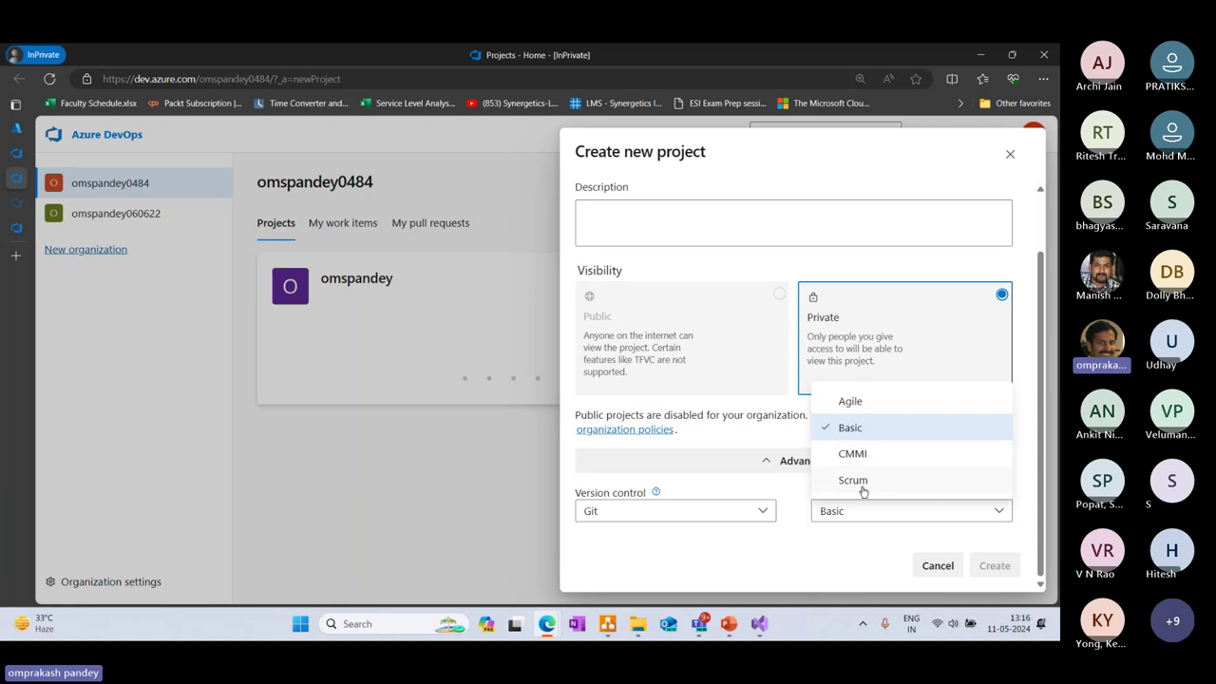
pyautogui.click(831, 517)
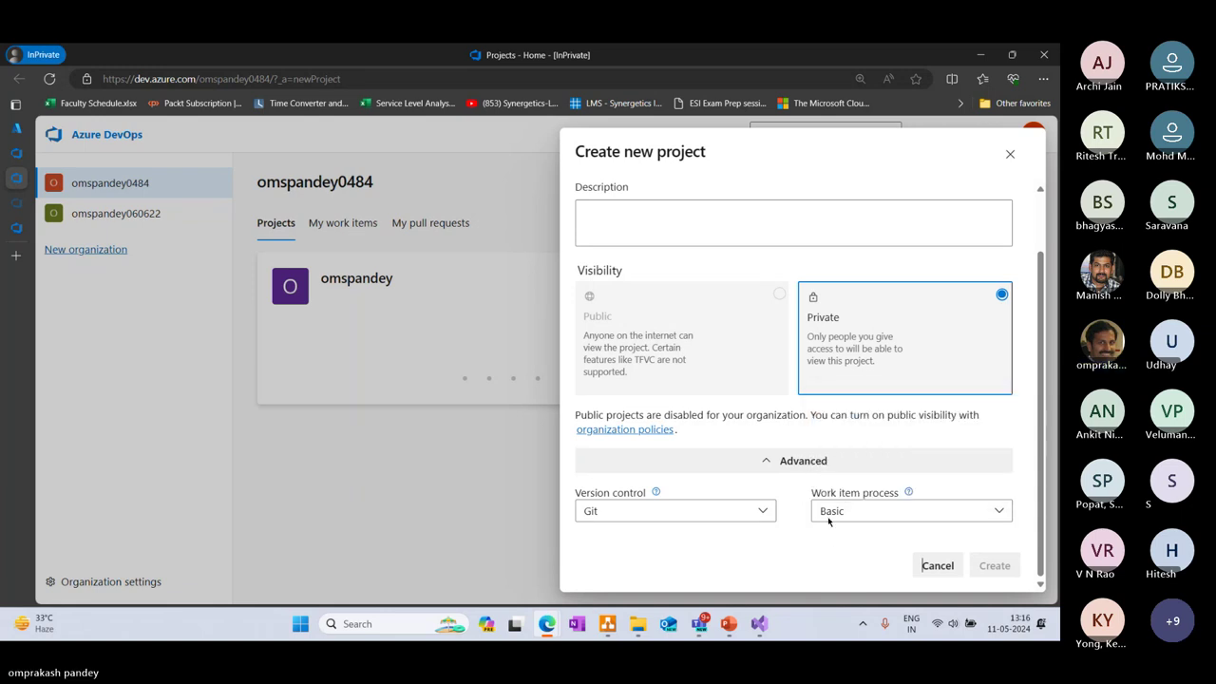
pyautogui.scroll(2, 822, 484)
pyautogui.scroll(-2, 876, 569)
pyautogui.click(938, 565)
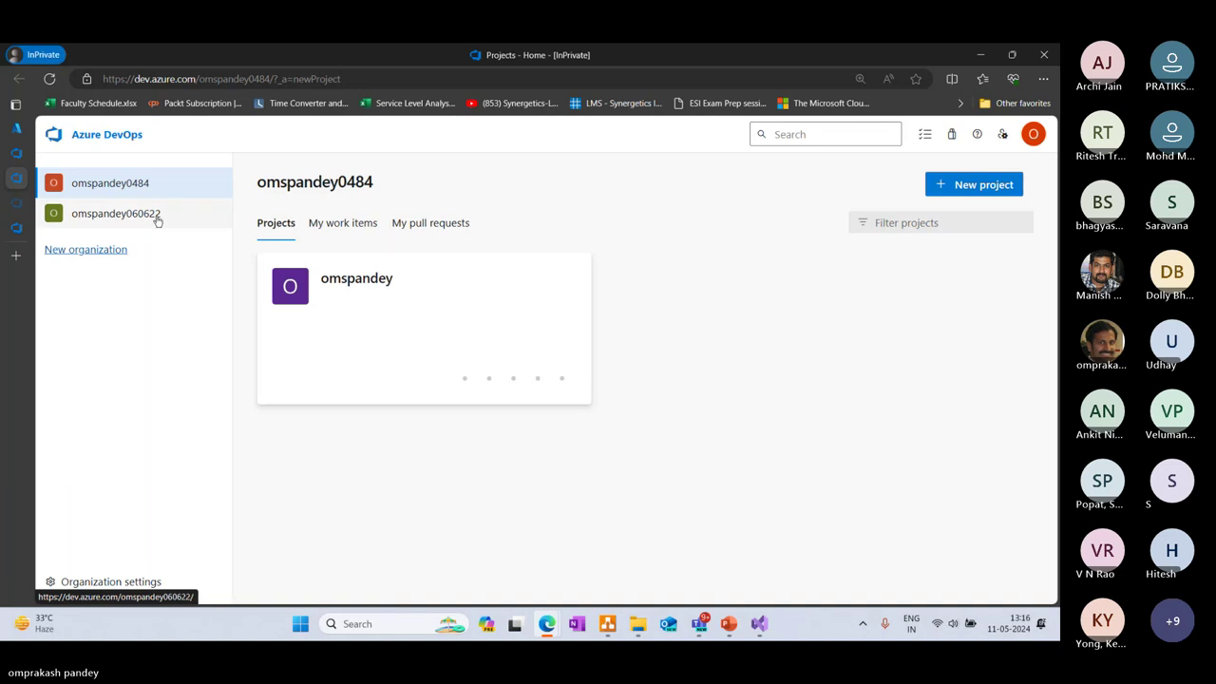
# - Start creating a new Azure DevOps organization to view its name and hosting region form, and close the duplicate project summary page
pyautogui.click(94, 251)
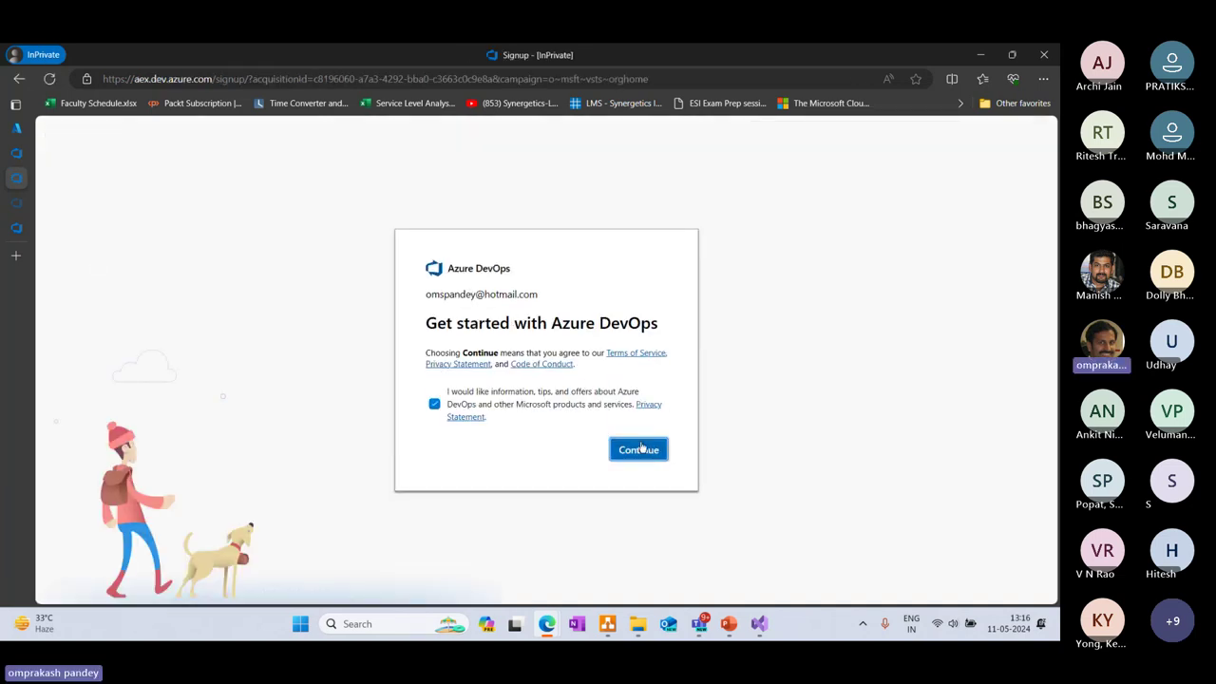
pyautogui.click(640, 448)
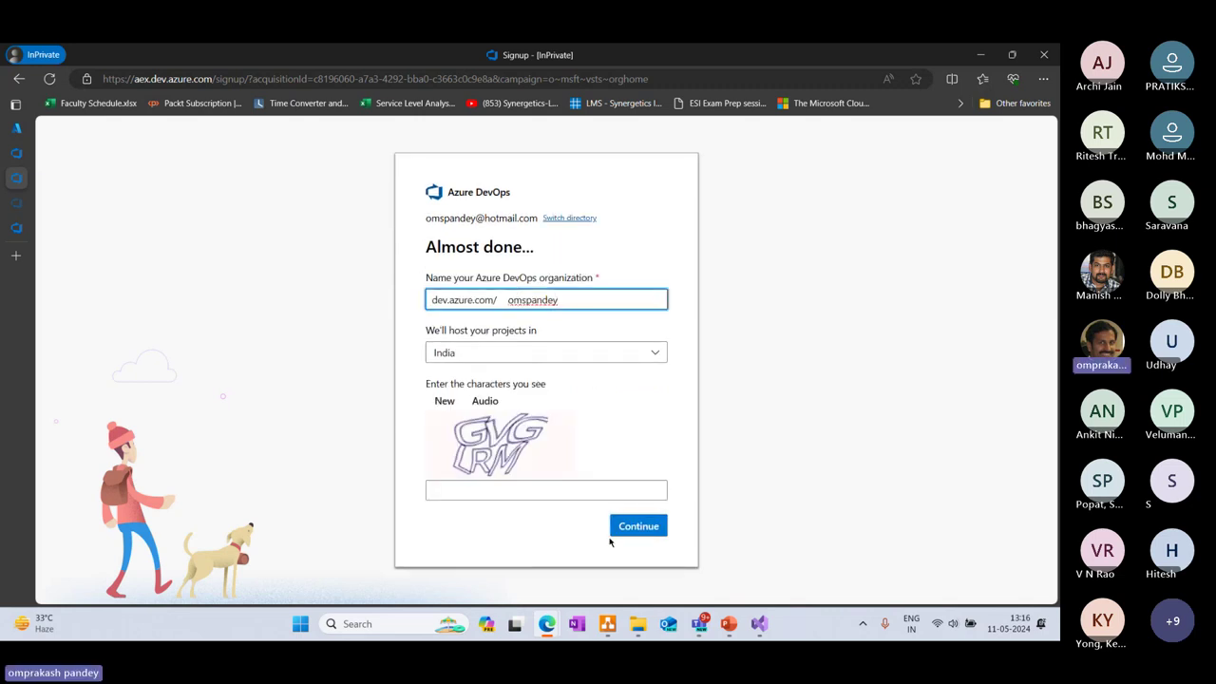
pyautogui.moveTo(20, 236)
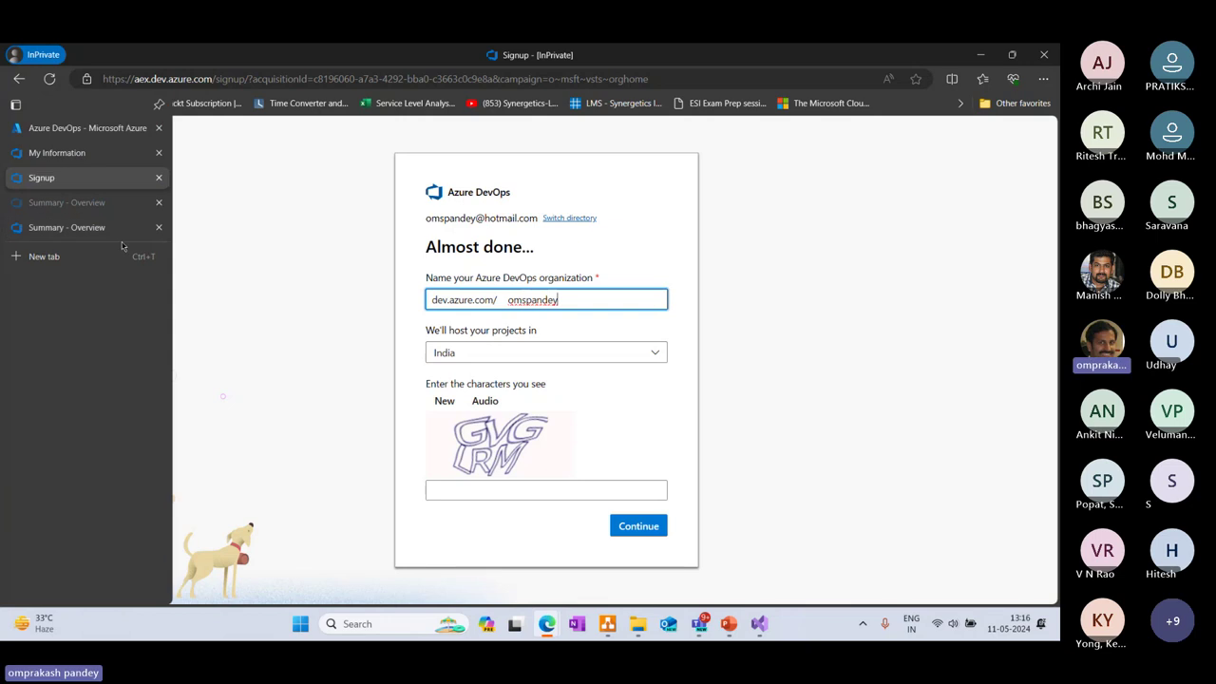
pyautogui.click(158, 227)
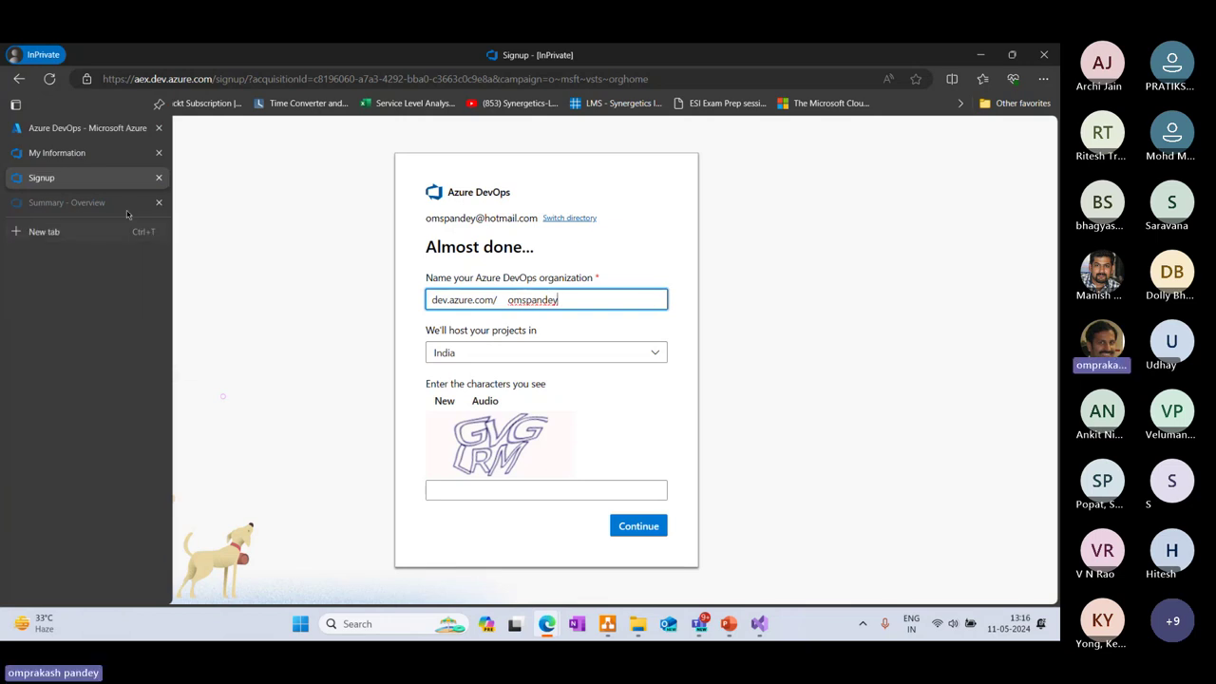
pyautogui.click(83, 203)
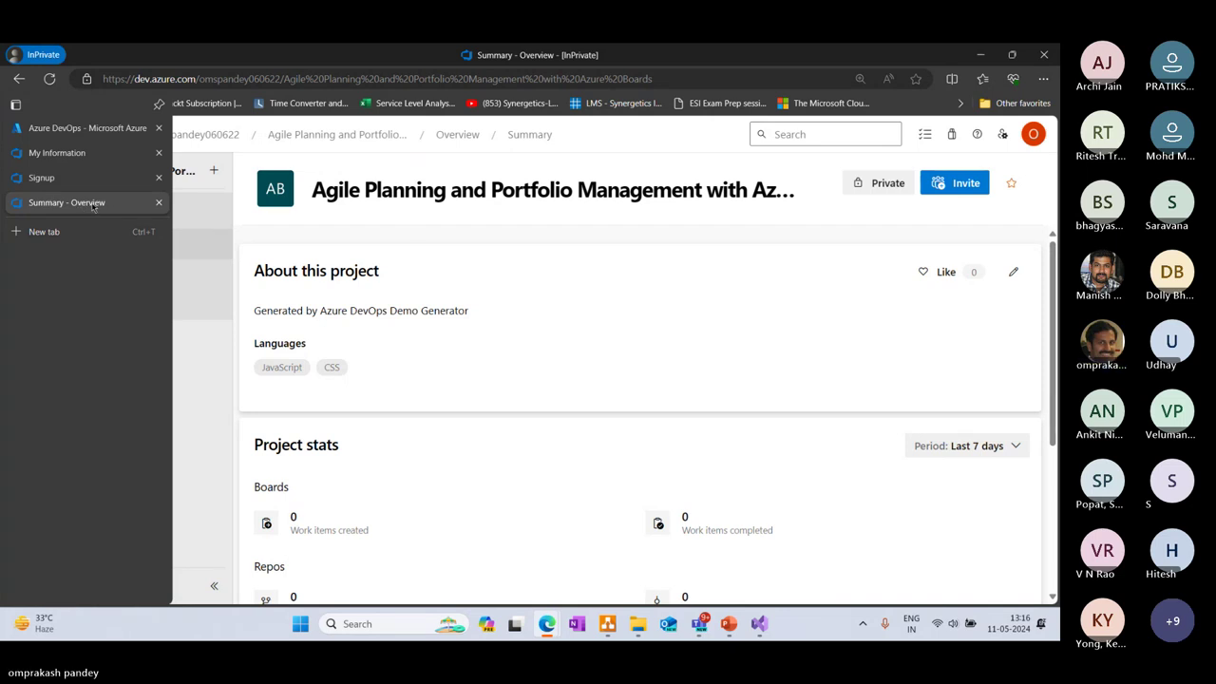
# - Revisit the Azure DevOps organizations list, close the organization sign-up page and return to the Agile Planning project summary
pyautogui.moveTo(12, 181)
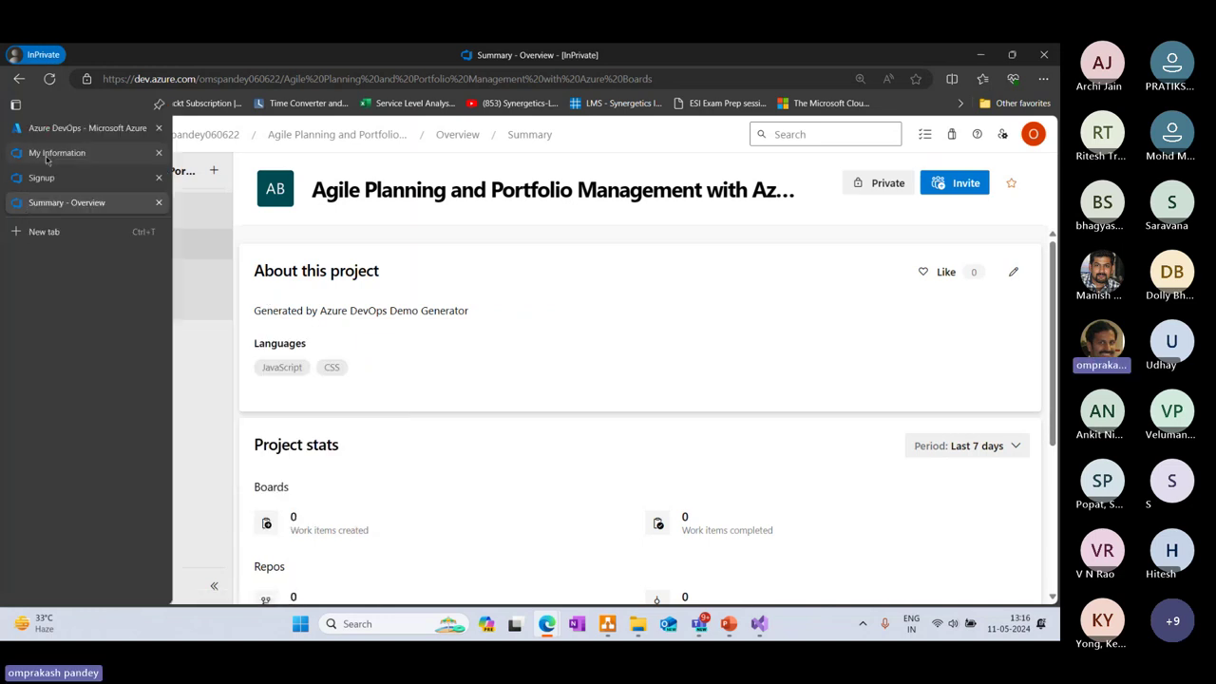
pyautogui.click(36, 155)
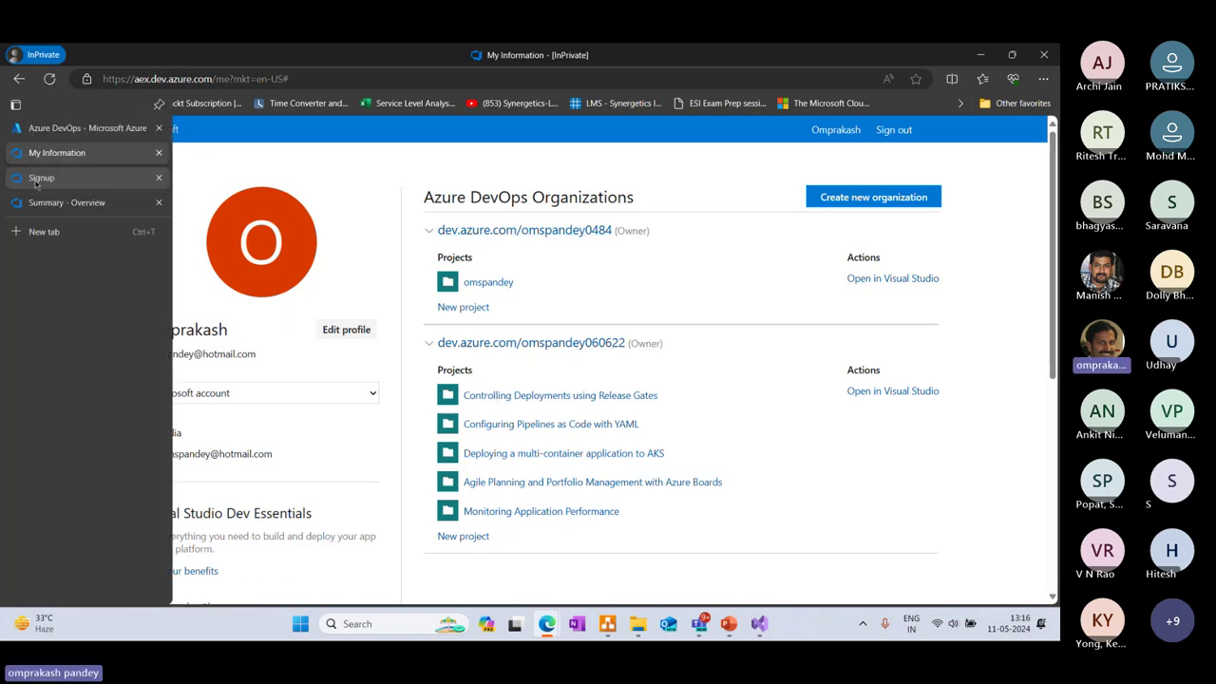
pyautogui.click(38, 178)
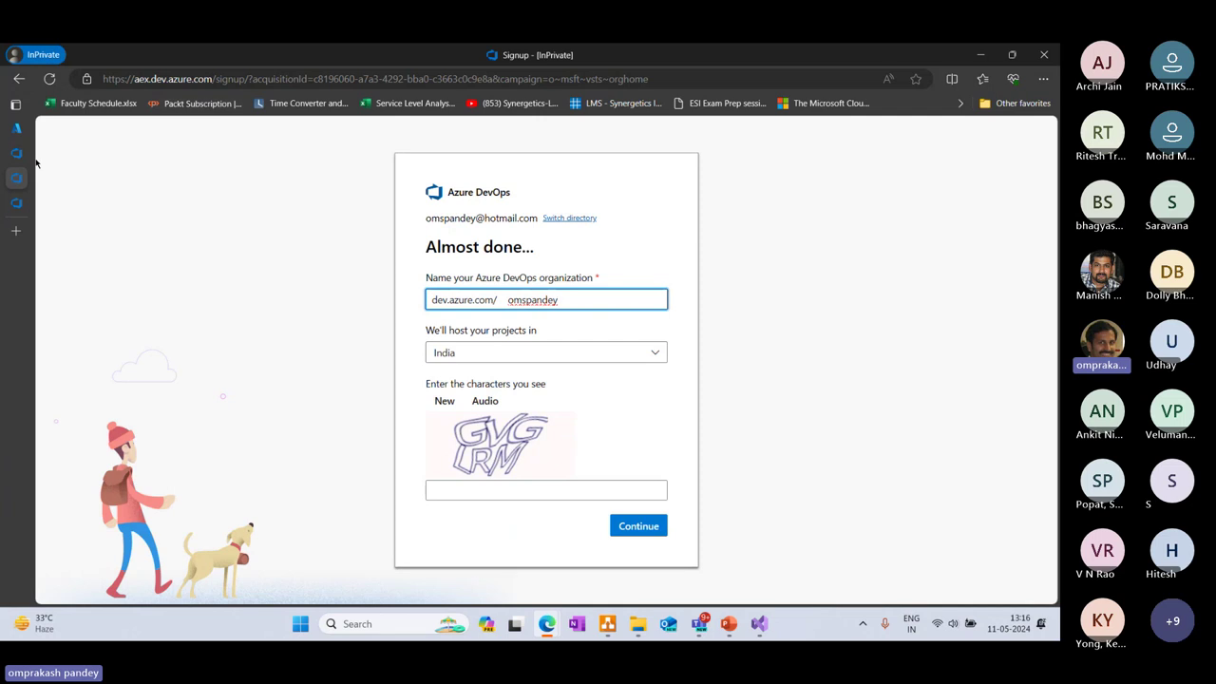
pyautogui.moveTo(125, 191)
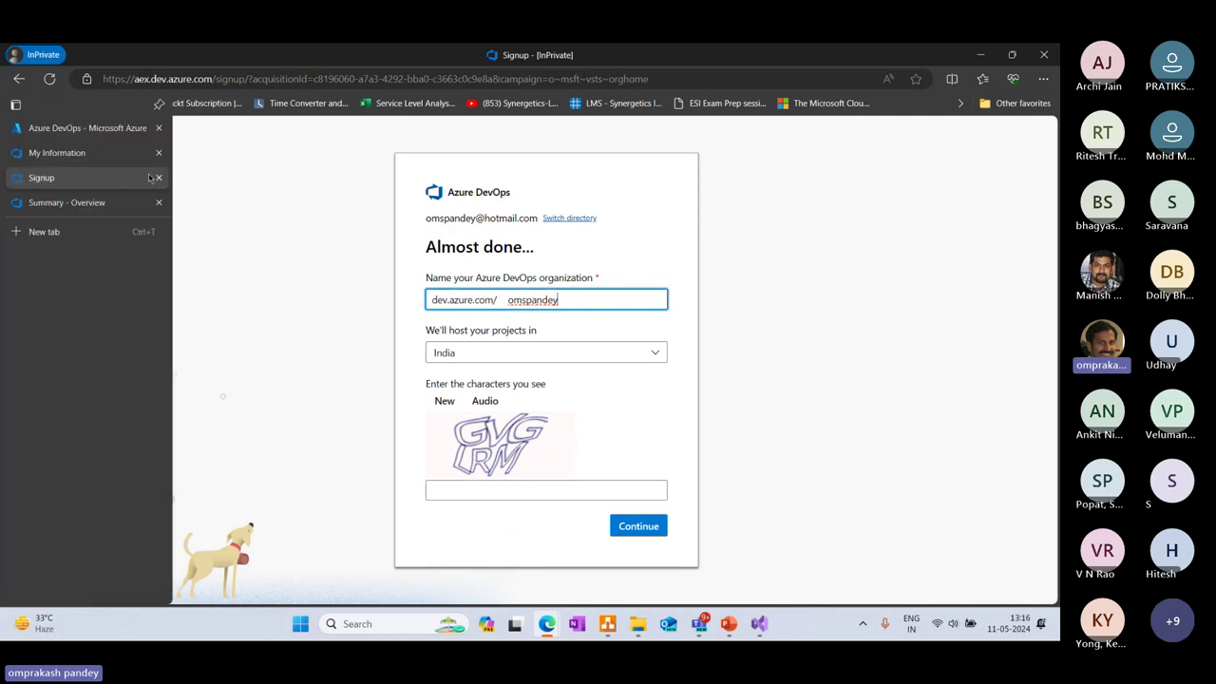
pyautogui.click(142, 201)
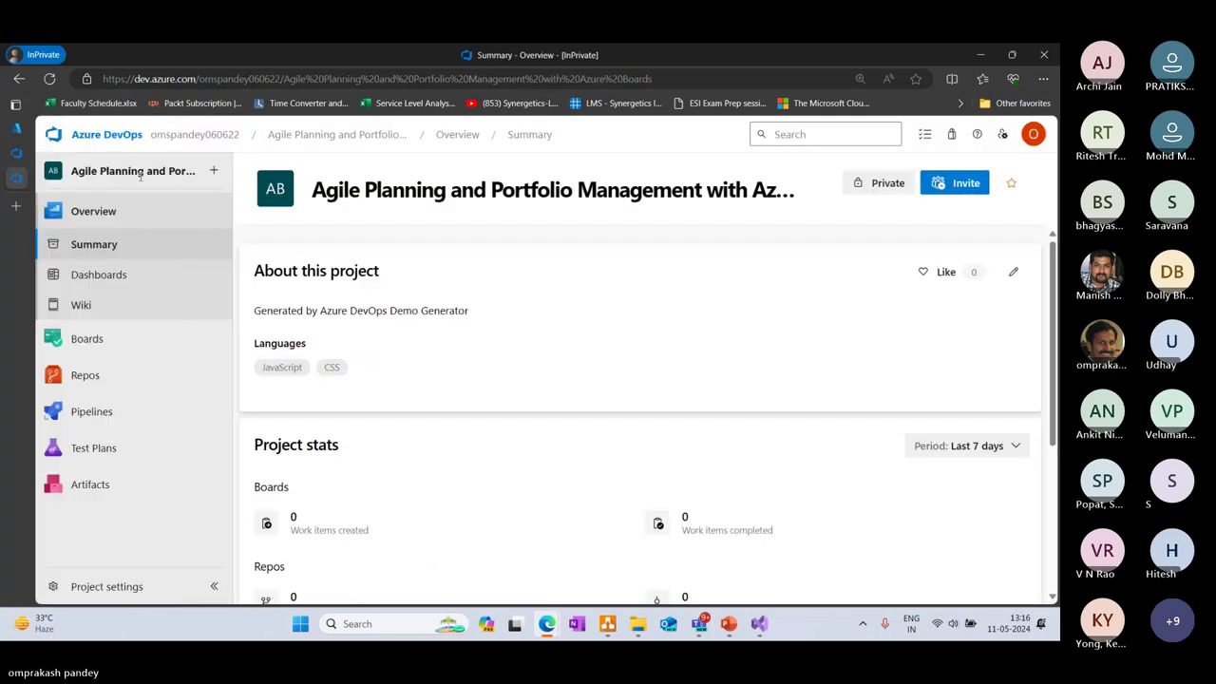
# - Examine the Agile Planning project's work items, backlog items board and product backlog in Azure Boards
pyautogui.click(95, 212)
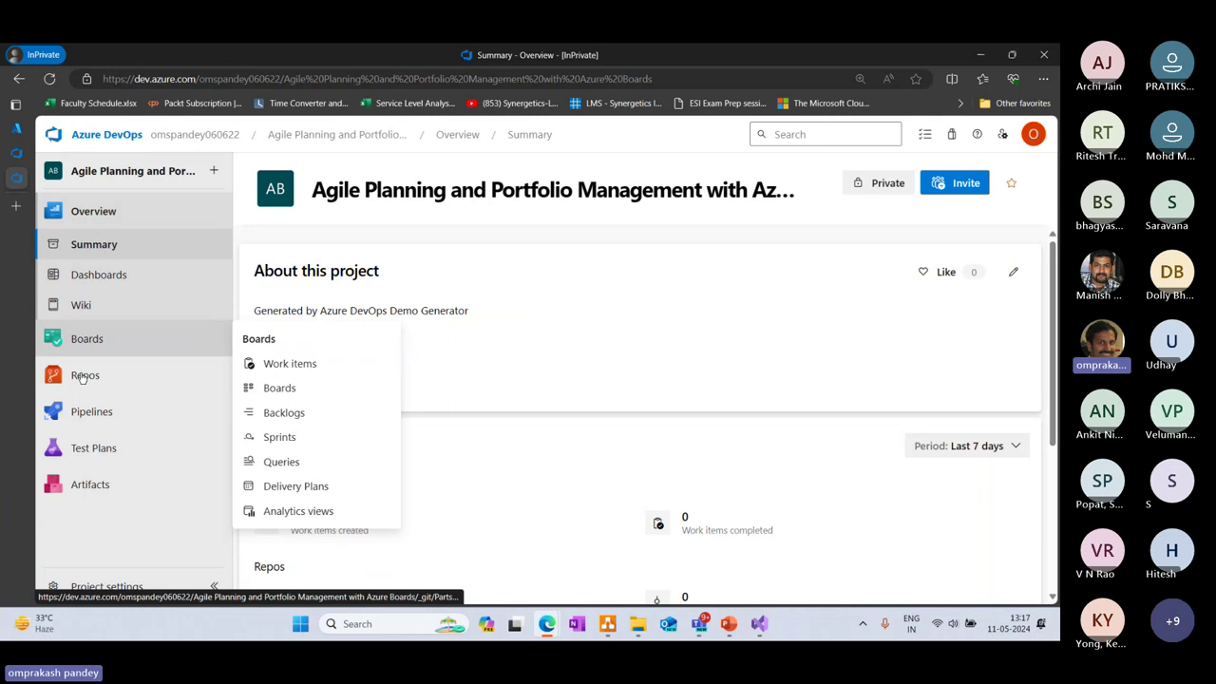
pyautogui.moveTo(112, 466)
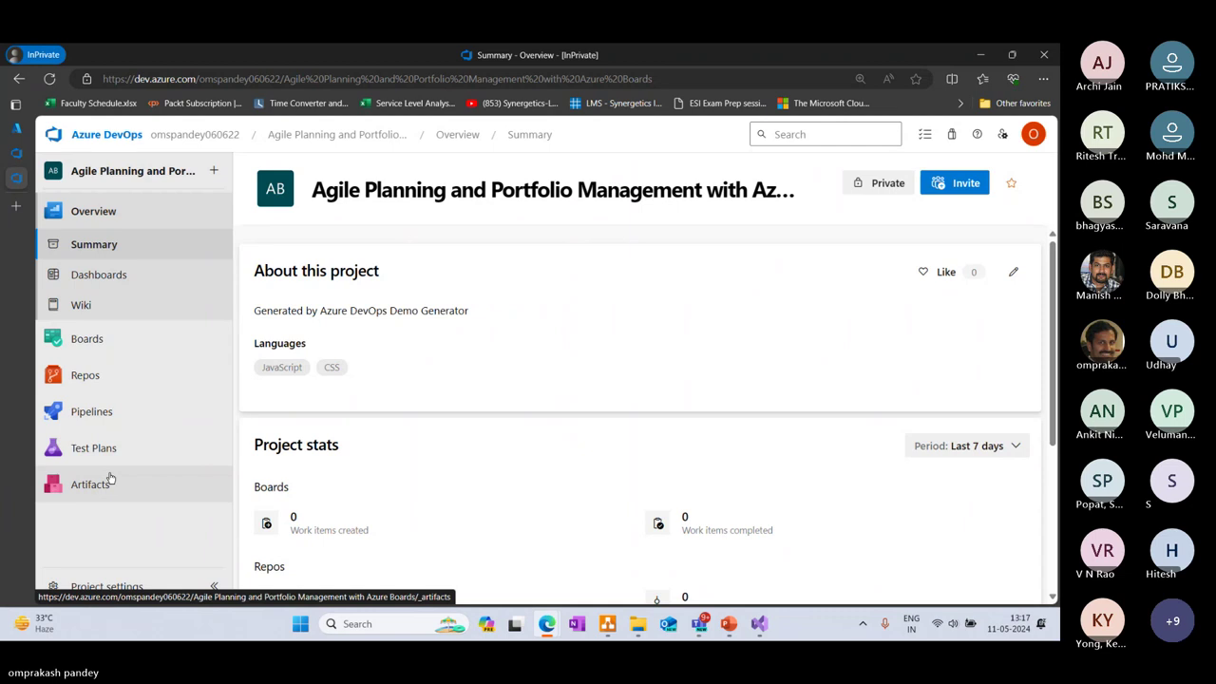
pyautogui.click(83, 338)
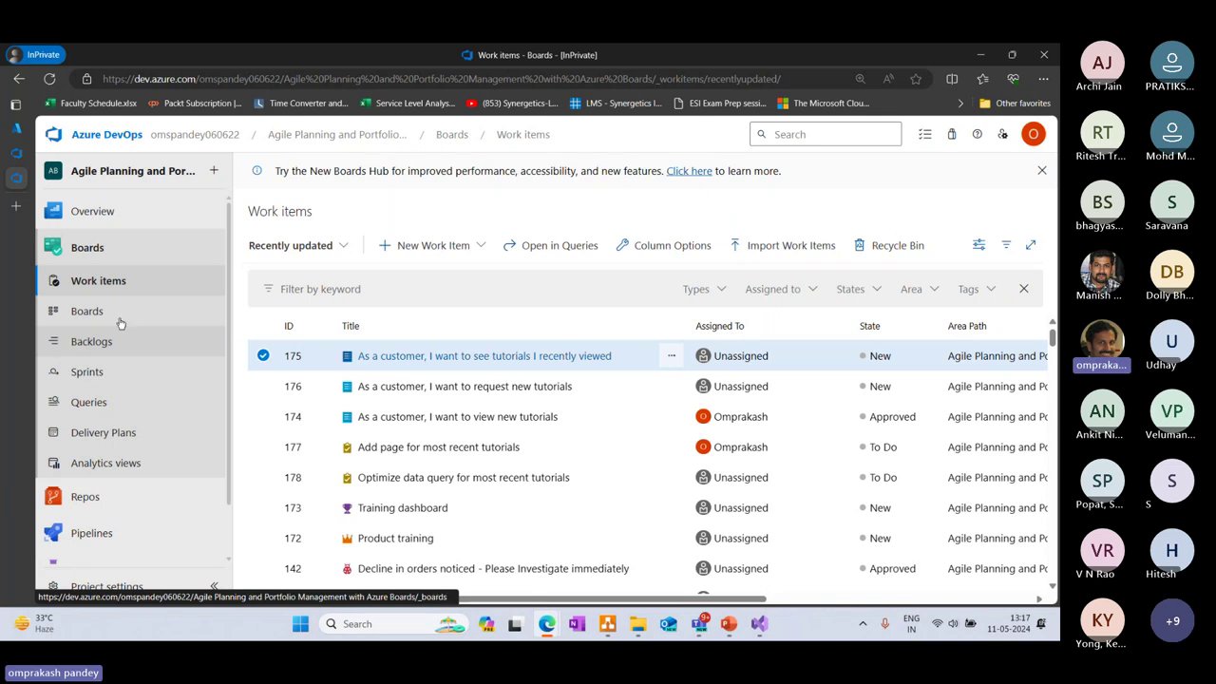
pyautogui.click(92, 312)
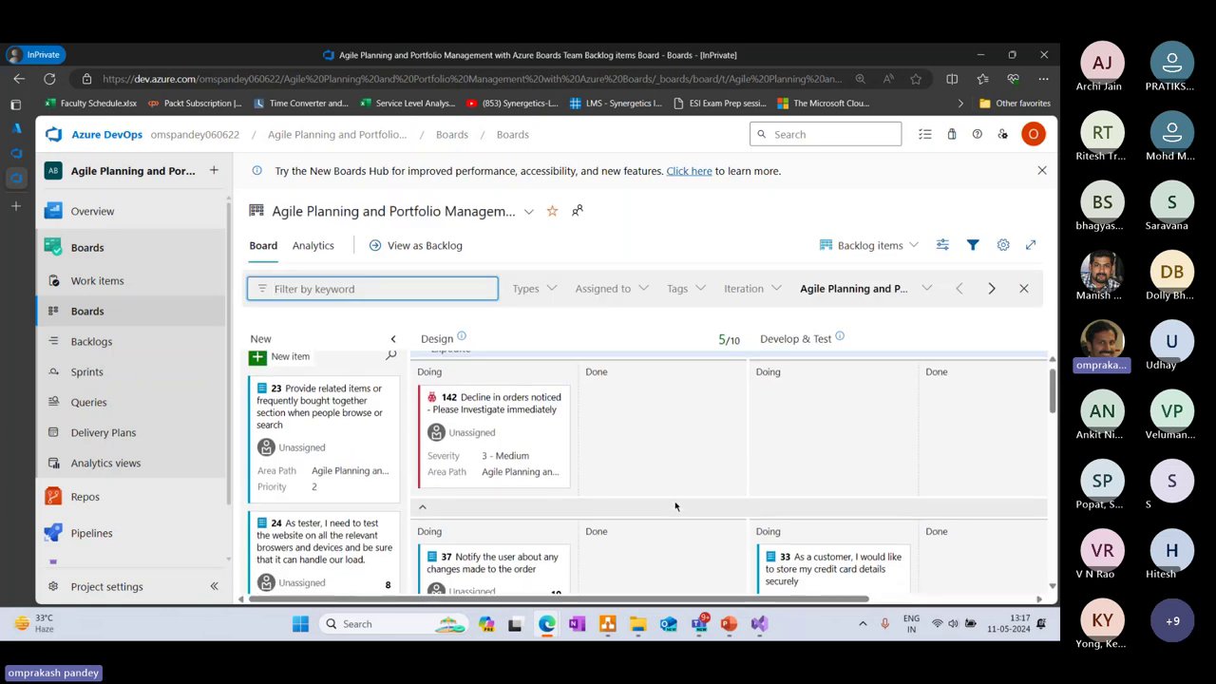
pyautogui.scroll(-10, 675, 506)
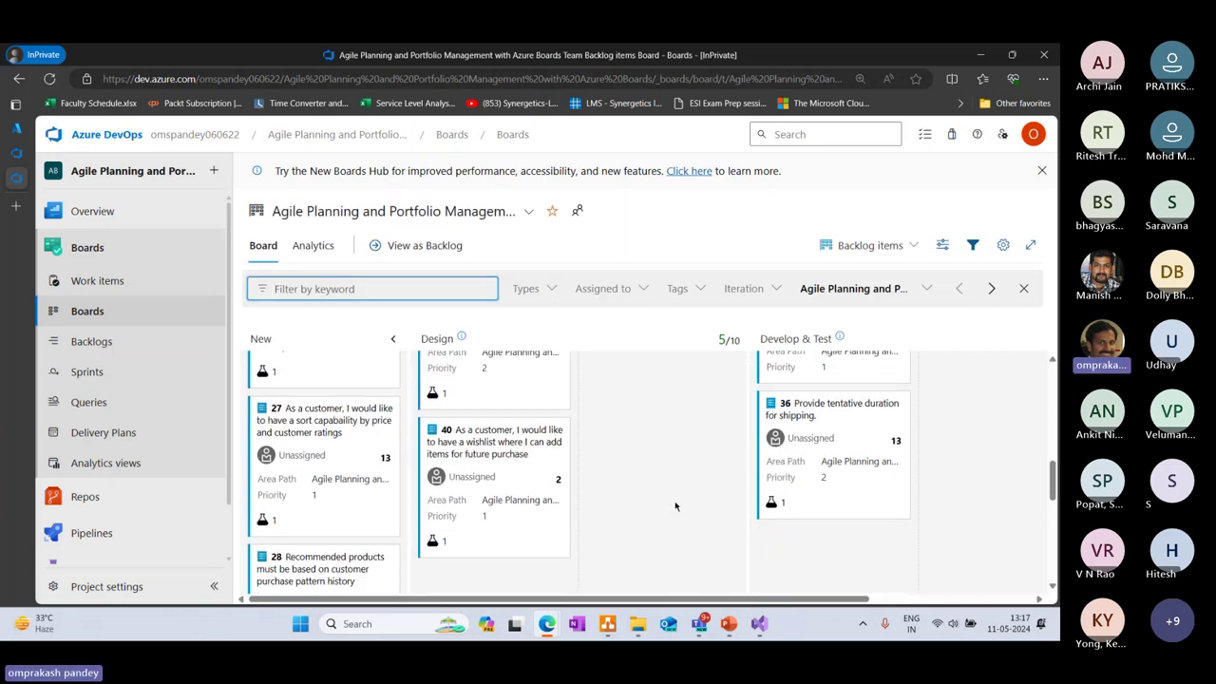
pyautogui.scroll(-5, 676, 506)
pyautogui.click(91, 351)
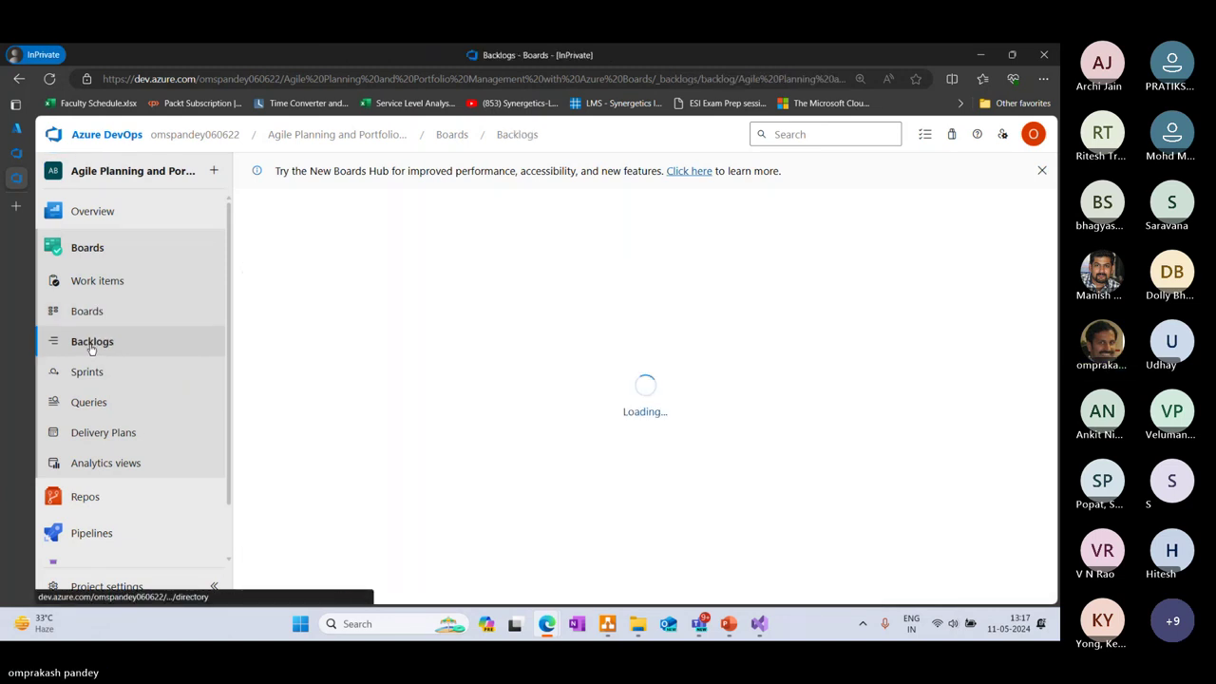
pyautogui.scroll(-2, 481, 448)
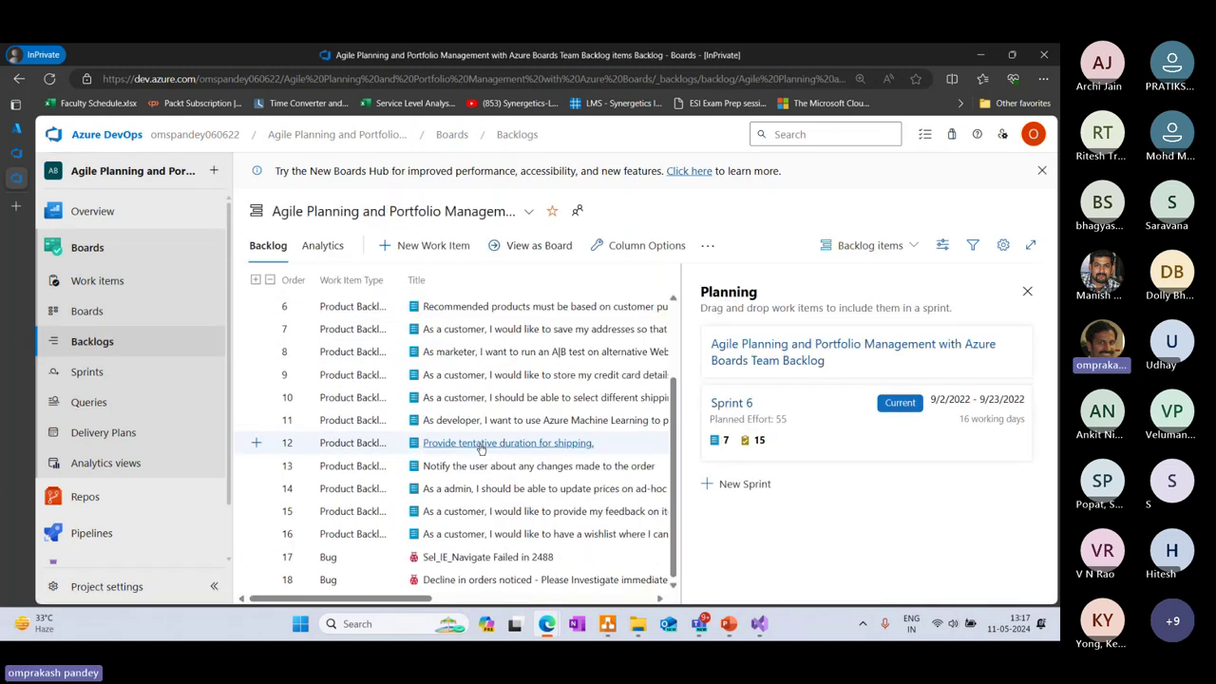
# - View the Sprint 6 backlog and taskboard, and check the list of sprints
pyautogui.click(59, 374)
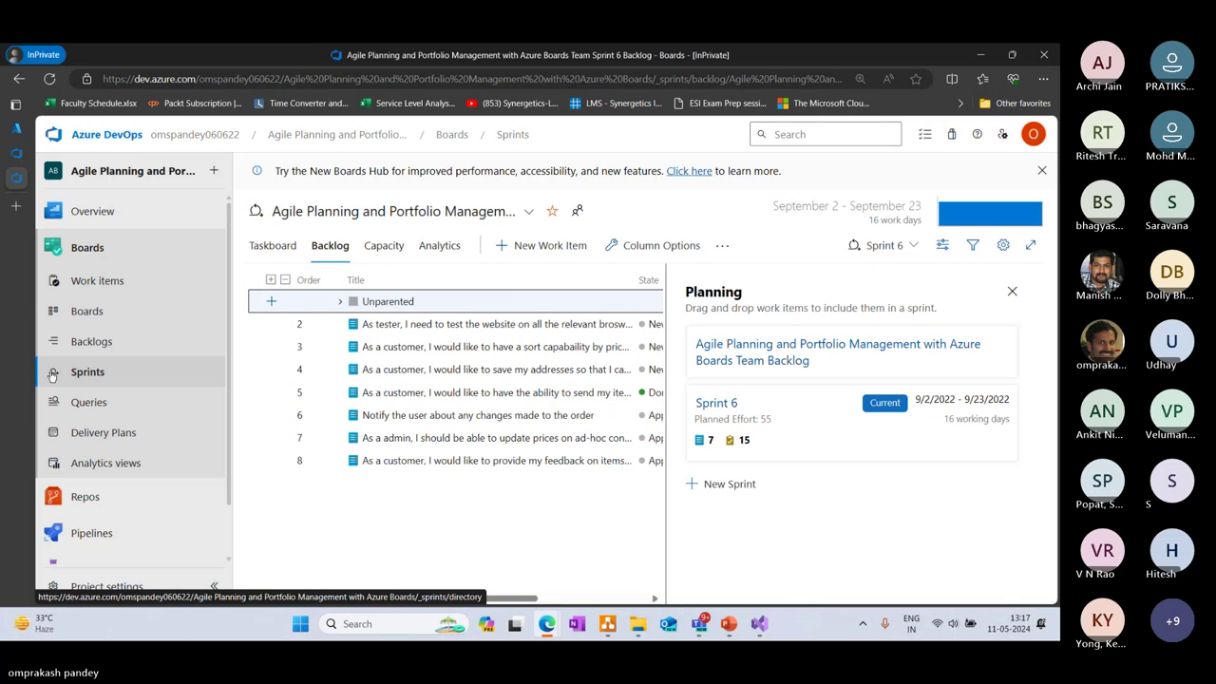
pyautogui.click(285, 249)
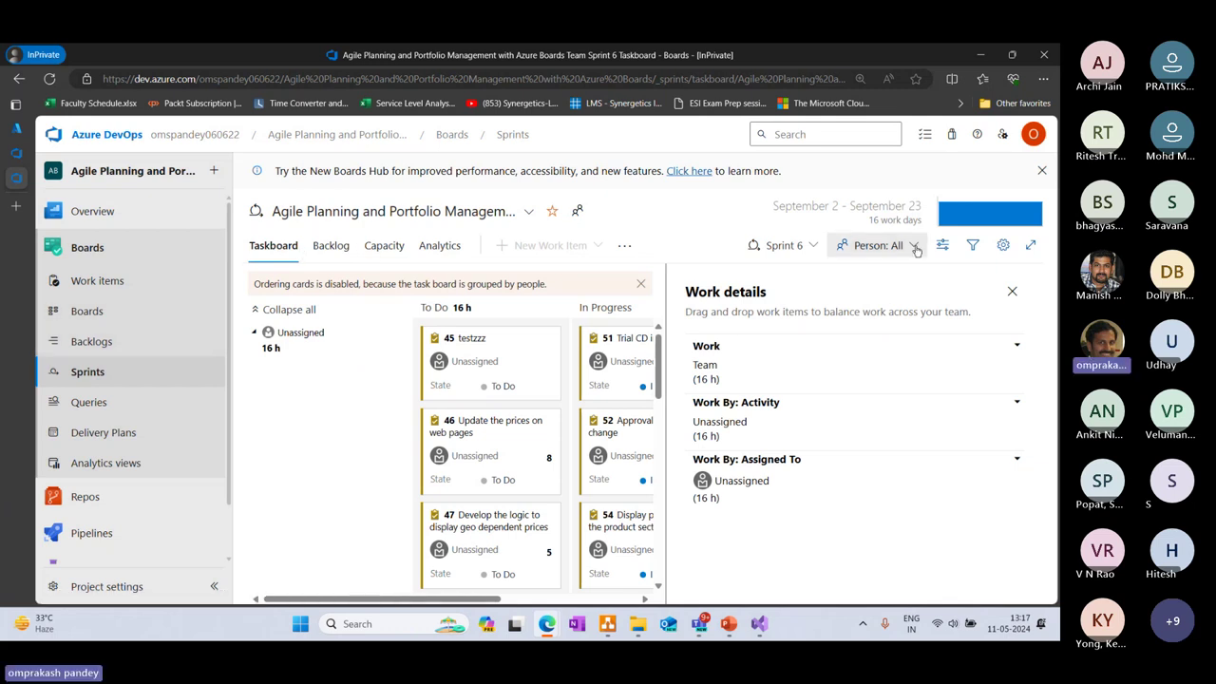
pyautogui.click(807, 247)
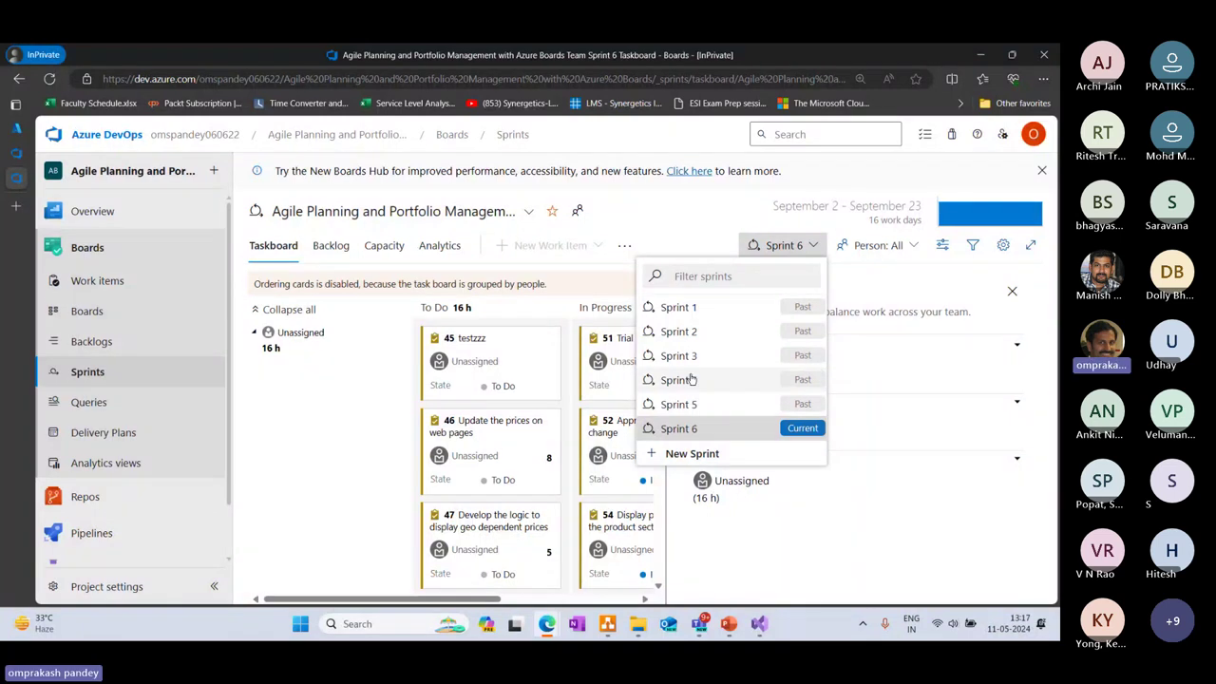
pyautogui.click(897, 560)
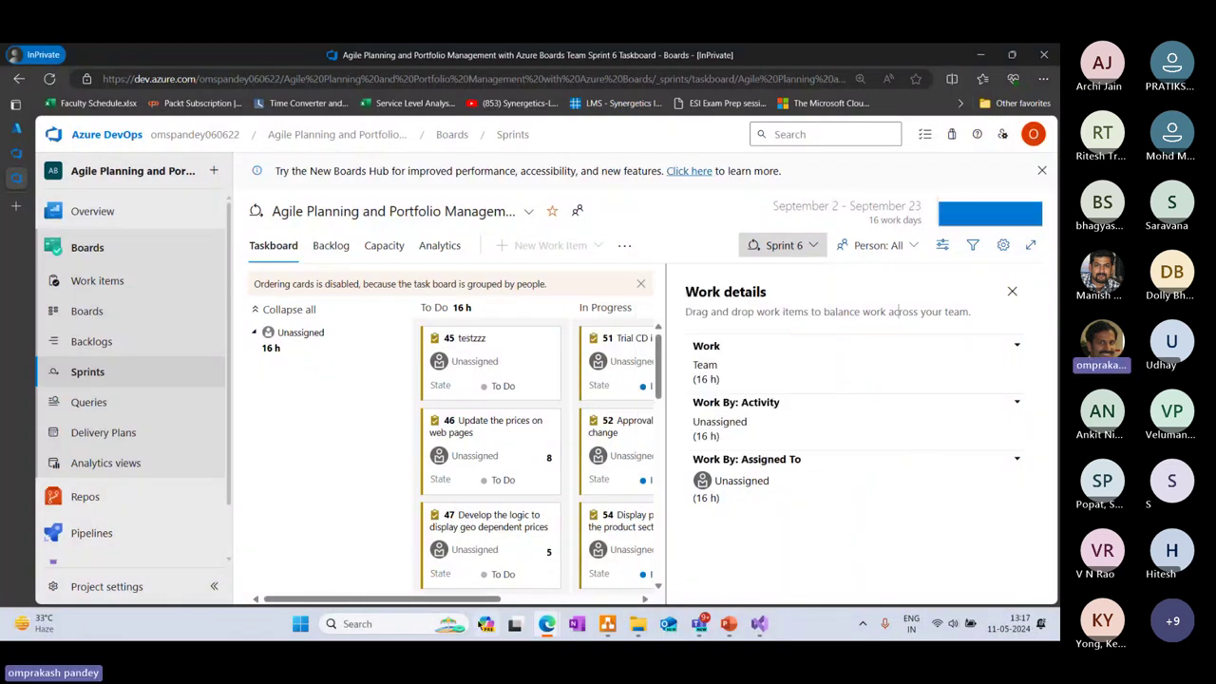
pyautogui.moveTo(482, 600)
pyautogui.mouseDown()
pyautogui.moveTo(614, 609)
pyautogui.moveTo(481, 600)
pyautogui.mouseUp()
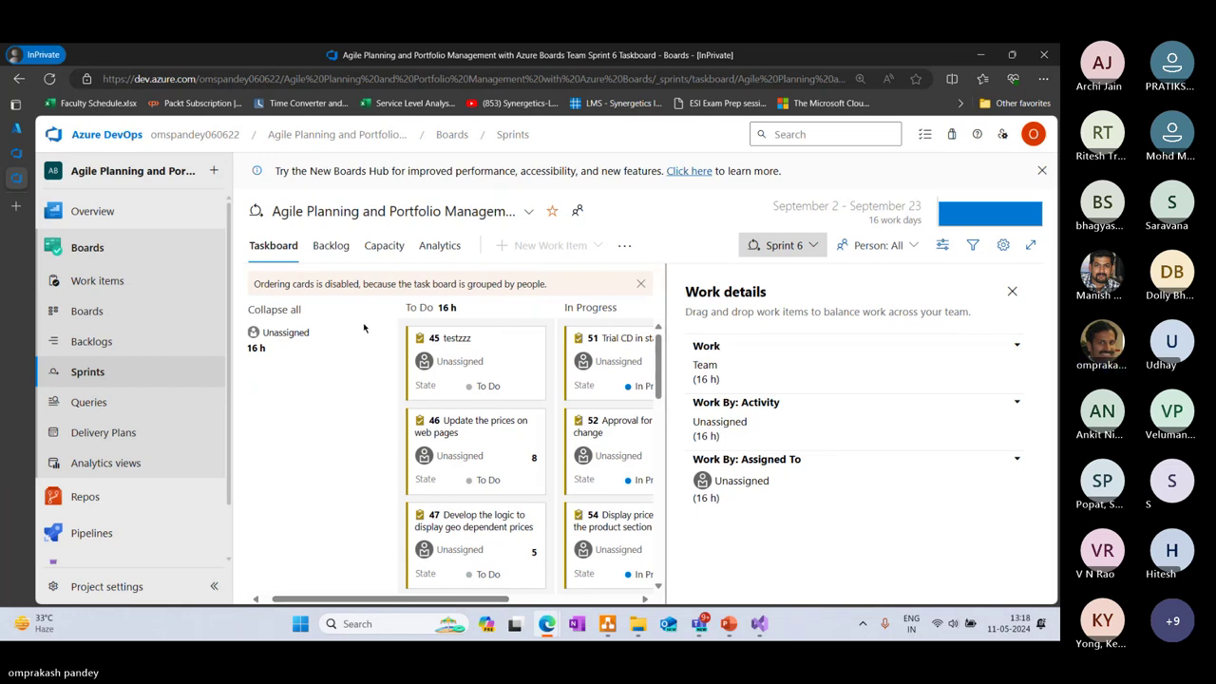
# - Open a new work item query and examine the fields available for its Work Item Type and State clauses
pyautogui.click(114, 401)
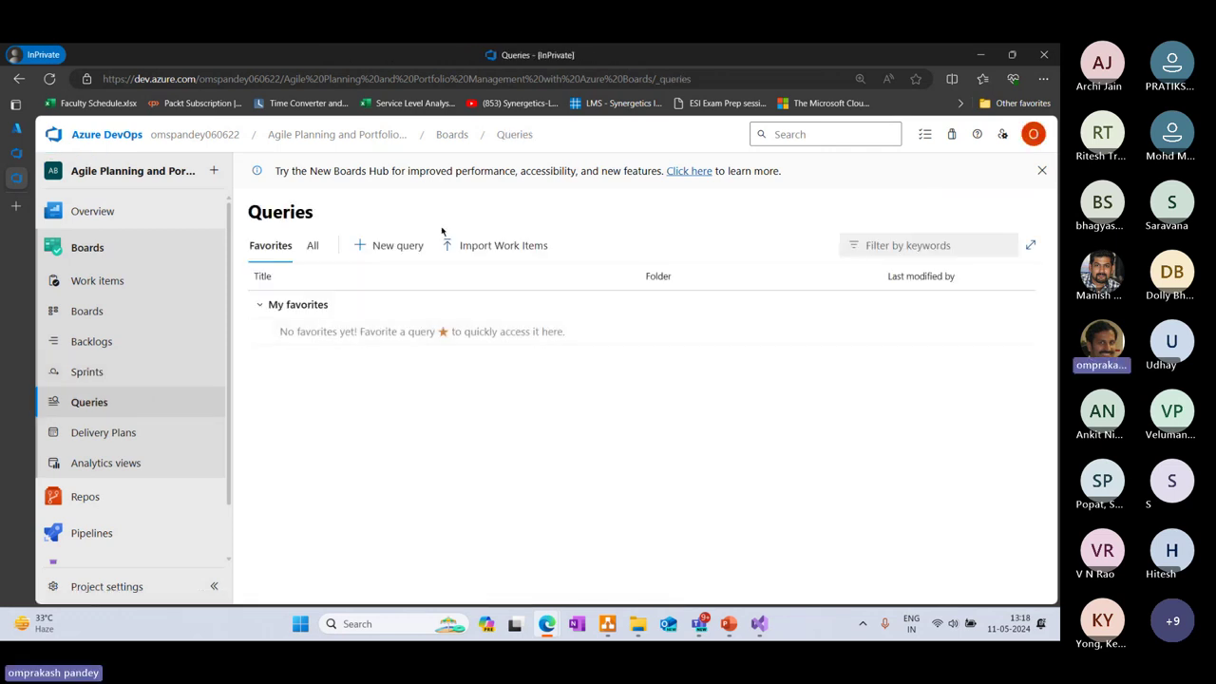
pyautogui.click(392, 246)
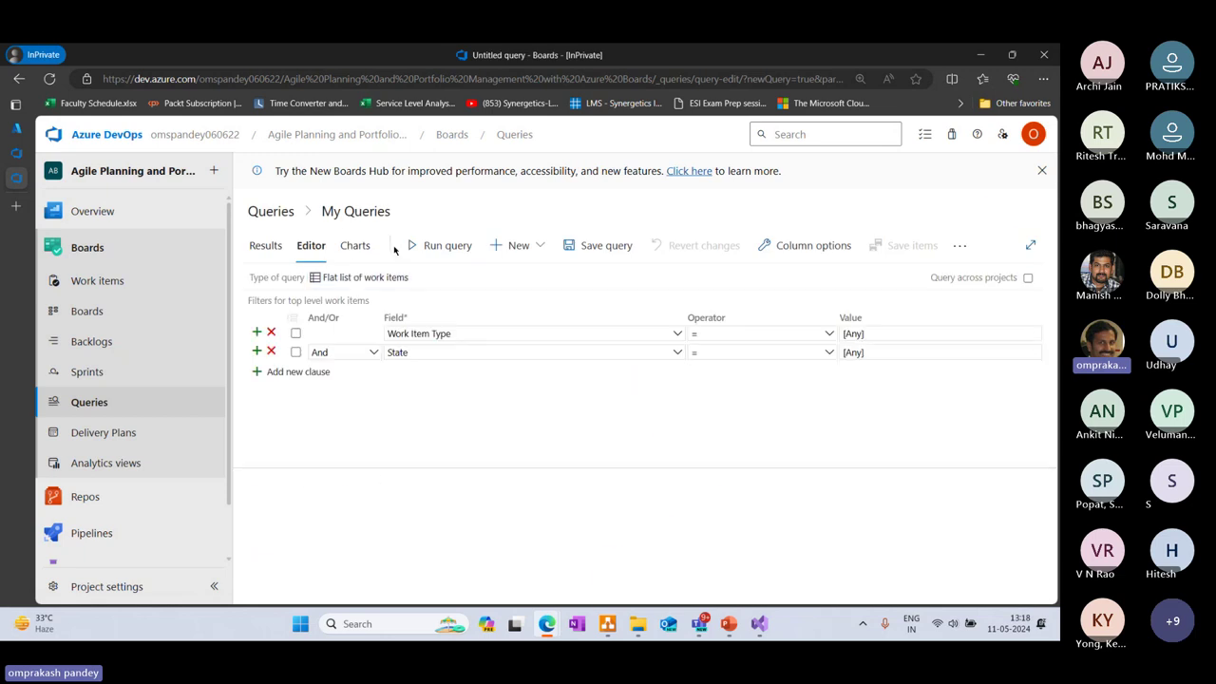
pyautogui.click(533, 335)
pyautogui.click(678, 333)
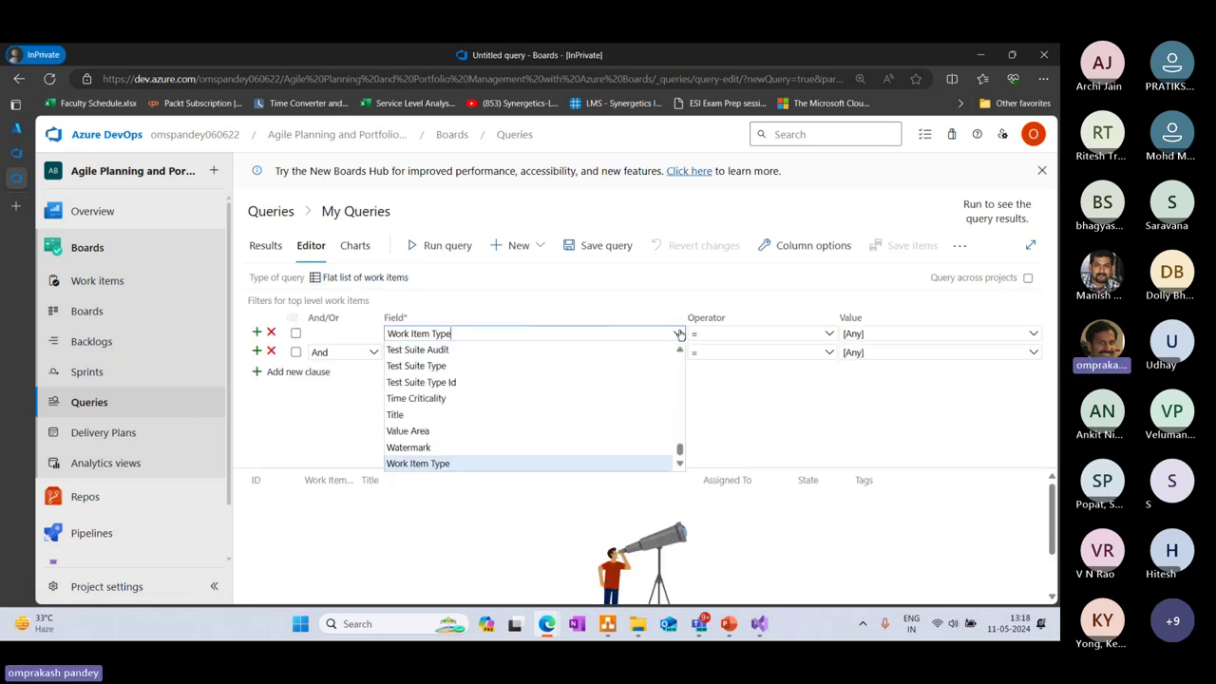
pyautogui.click(678, 334)
pyautogui.click(673, 354)
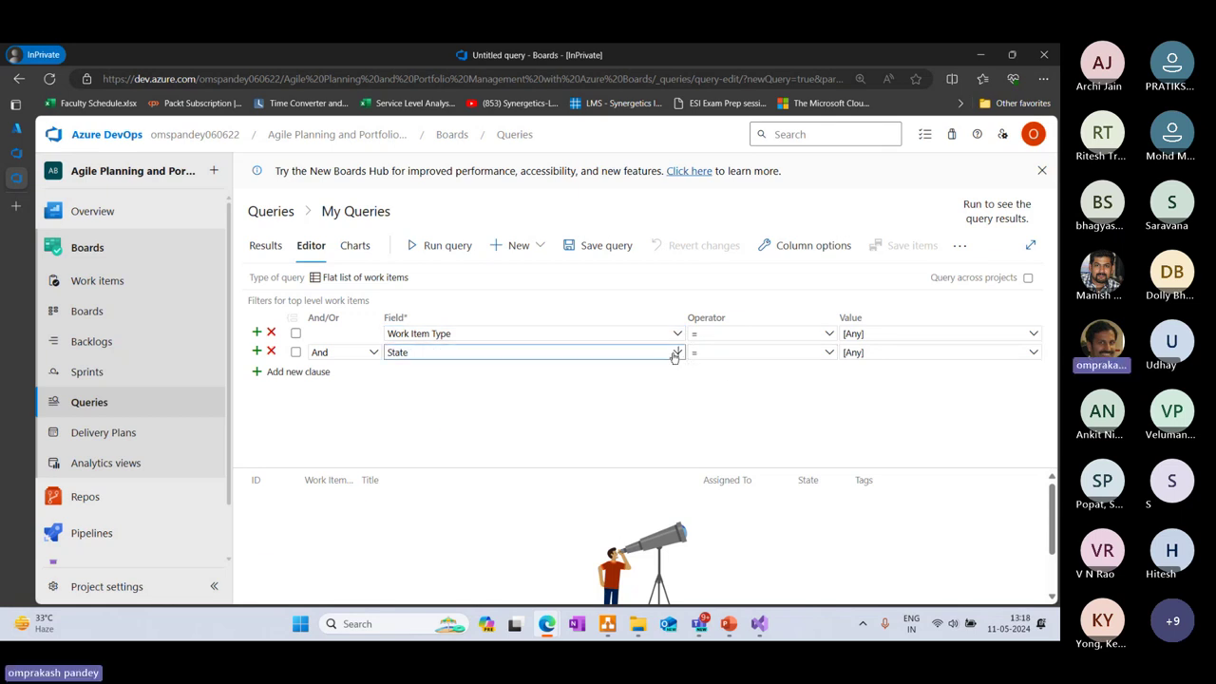
pyautogui.click(674, 354)
pyautogui.click(750, 396)
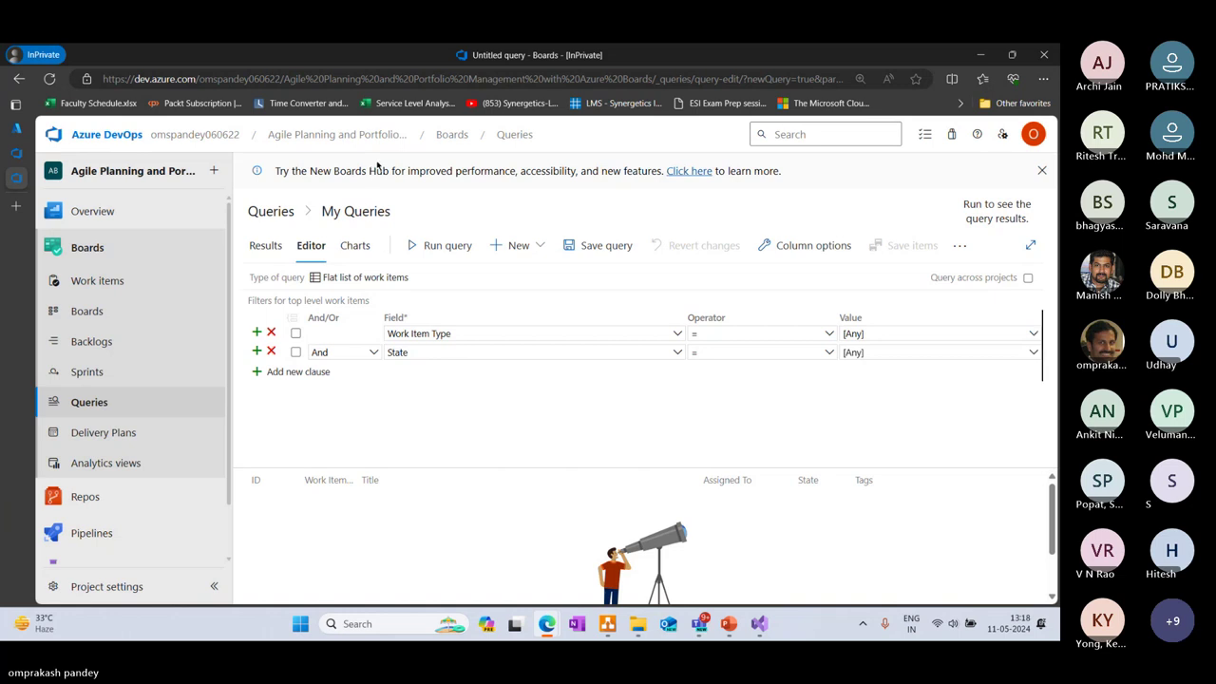
# - View the project's Delivery Plans and Analytics views pages
pyautogui.click(125, 434)
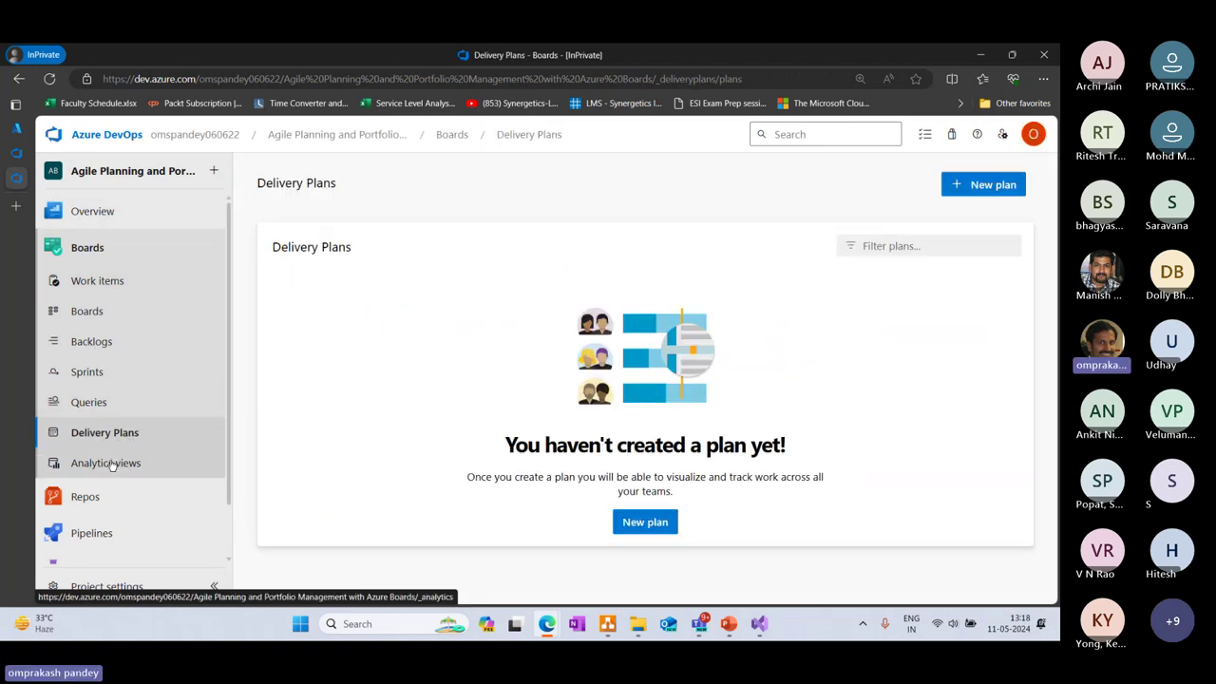
pyautogui.click(111, 464)
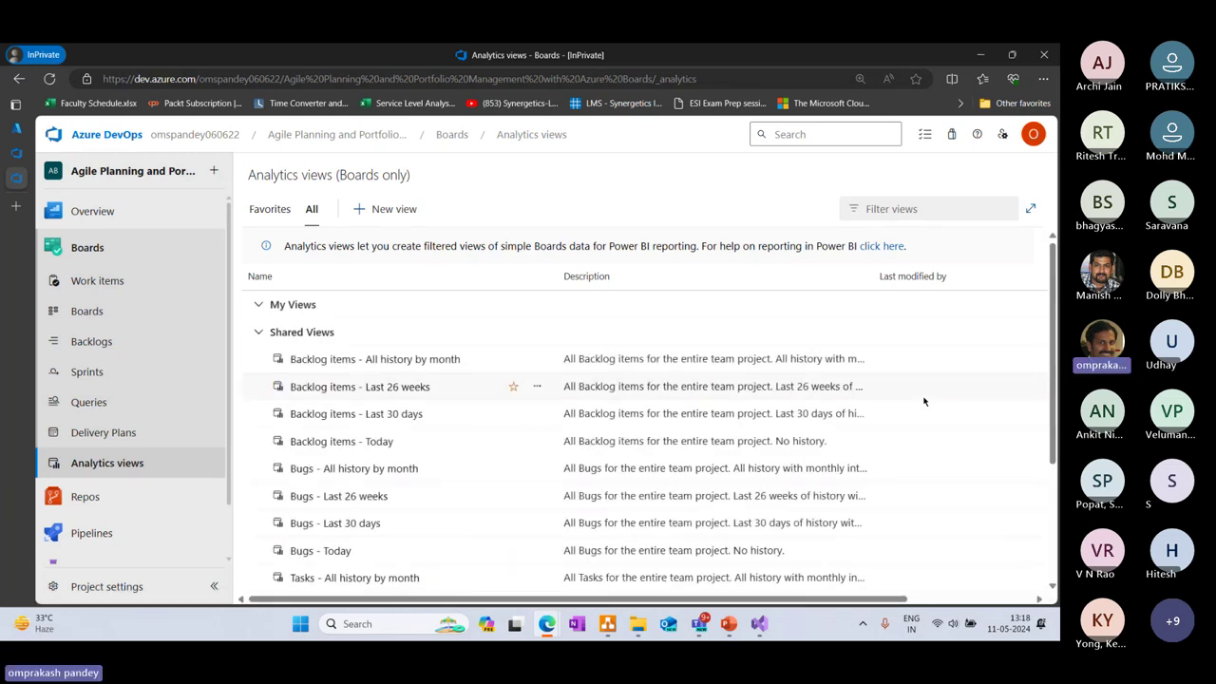
pyautogui.click(96, 246)
# - View the branches of the PartsUnlimited repository and expand its PartsUnlimited-aspnet45 folder
pyautogui.moveTo(86, 494)
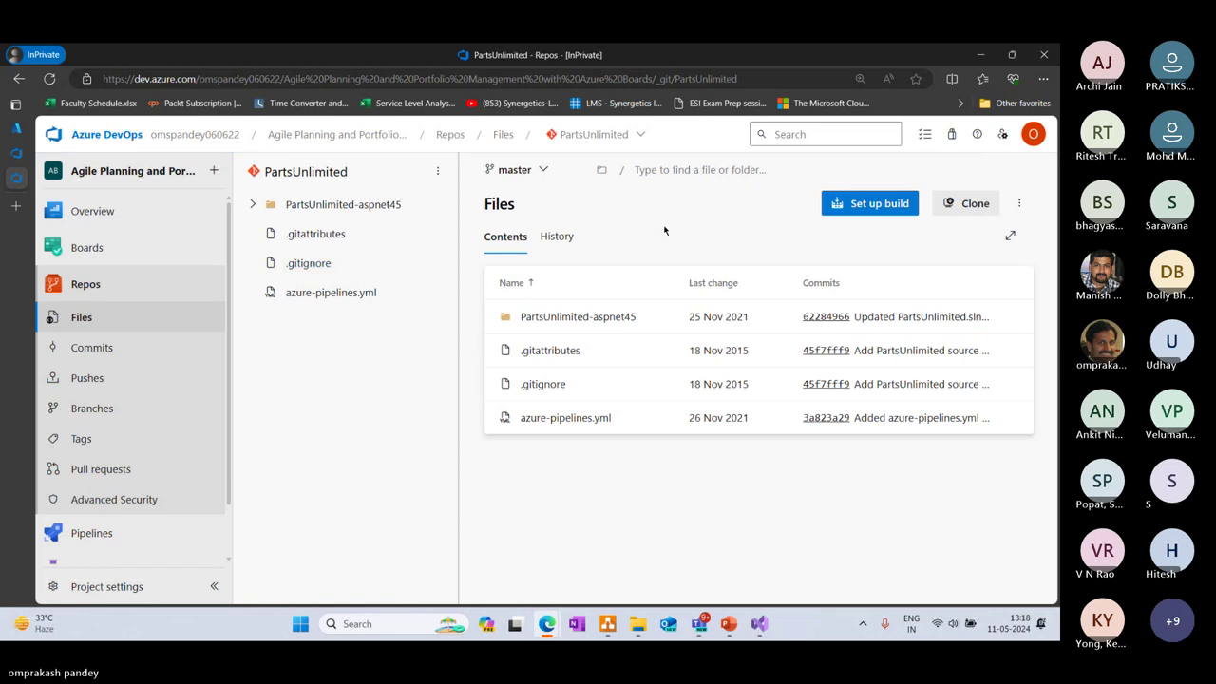
pyautogui.click(548, 170)
pyautogui.scroll(-2, 549, 366)
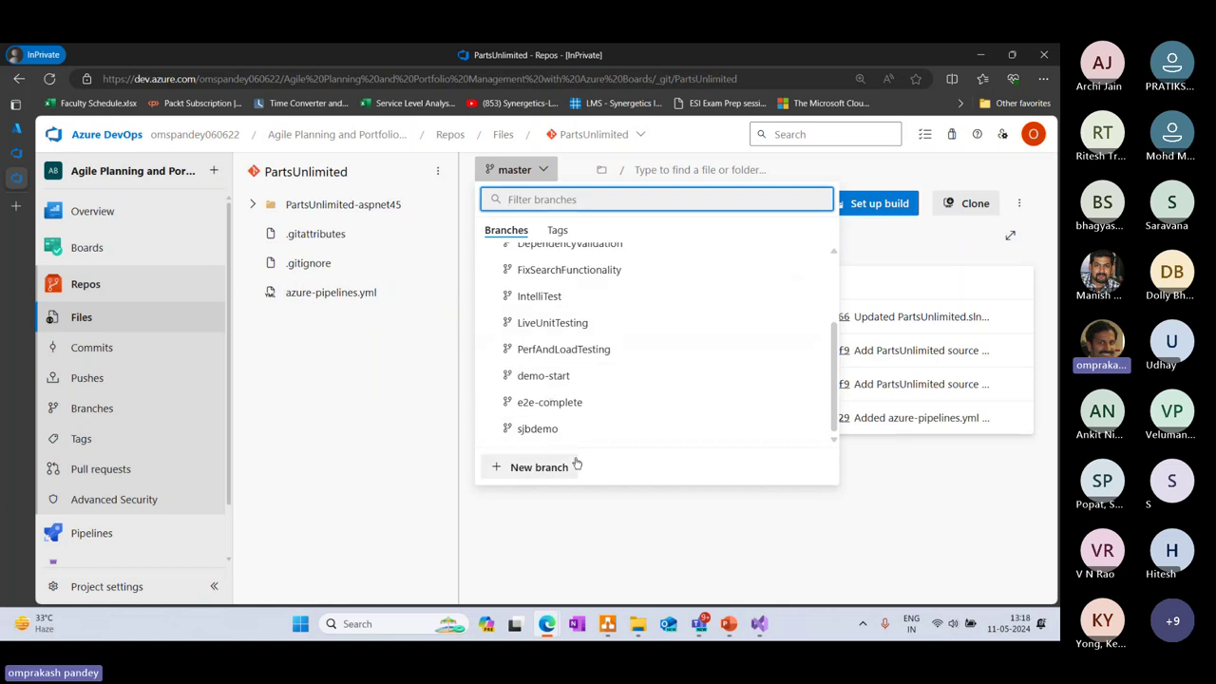
pyautogui.scroll(3, 572, 427)
pyautogui.click(567, 537)
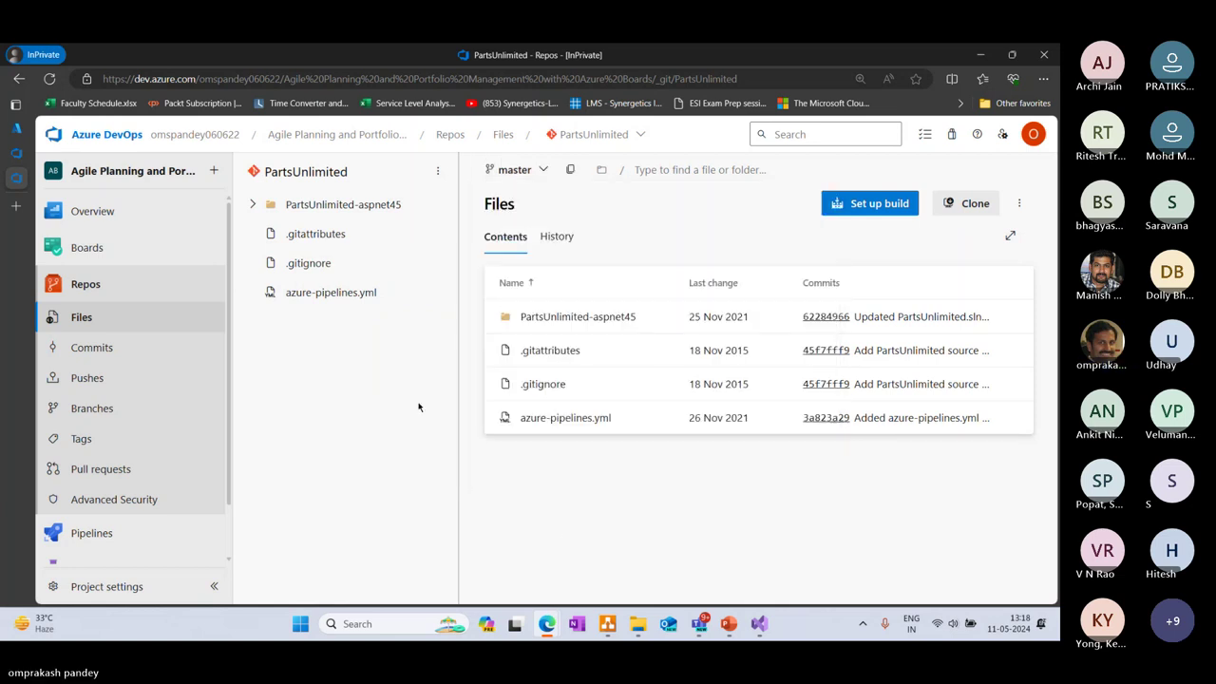
pyautogui.click(541, 170)
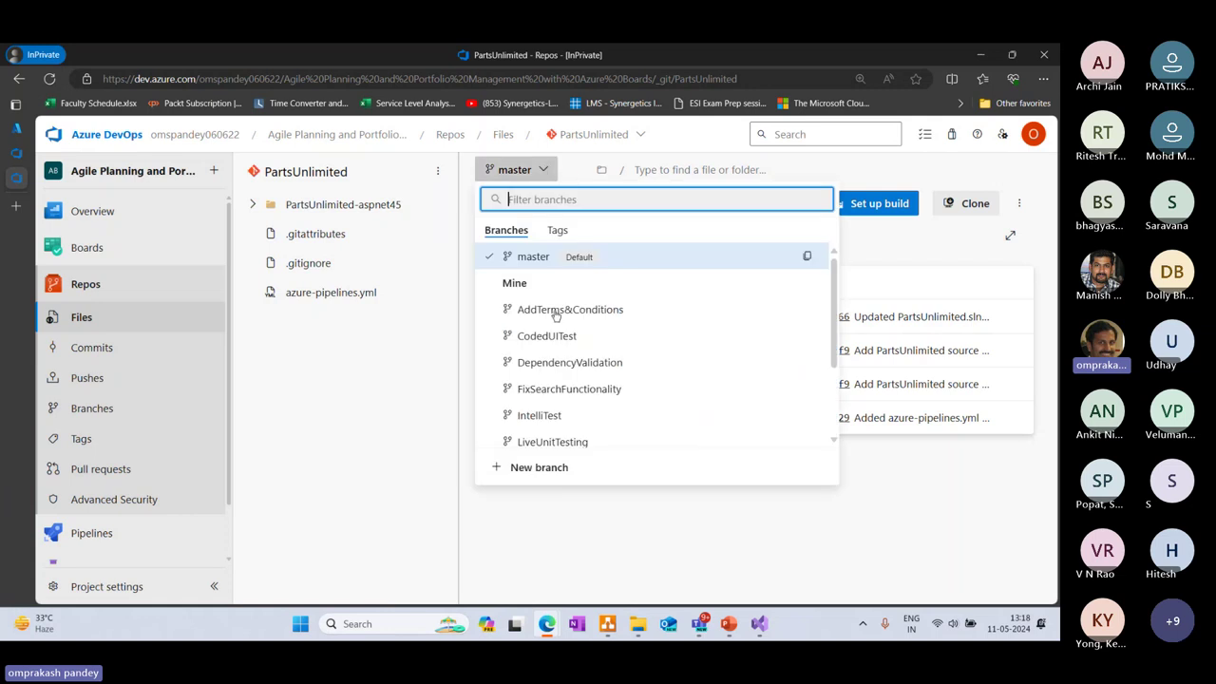
pyautogui.click(651, 521)
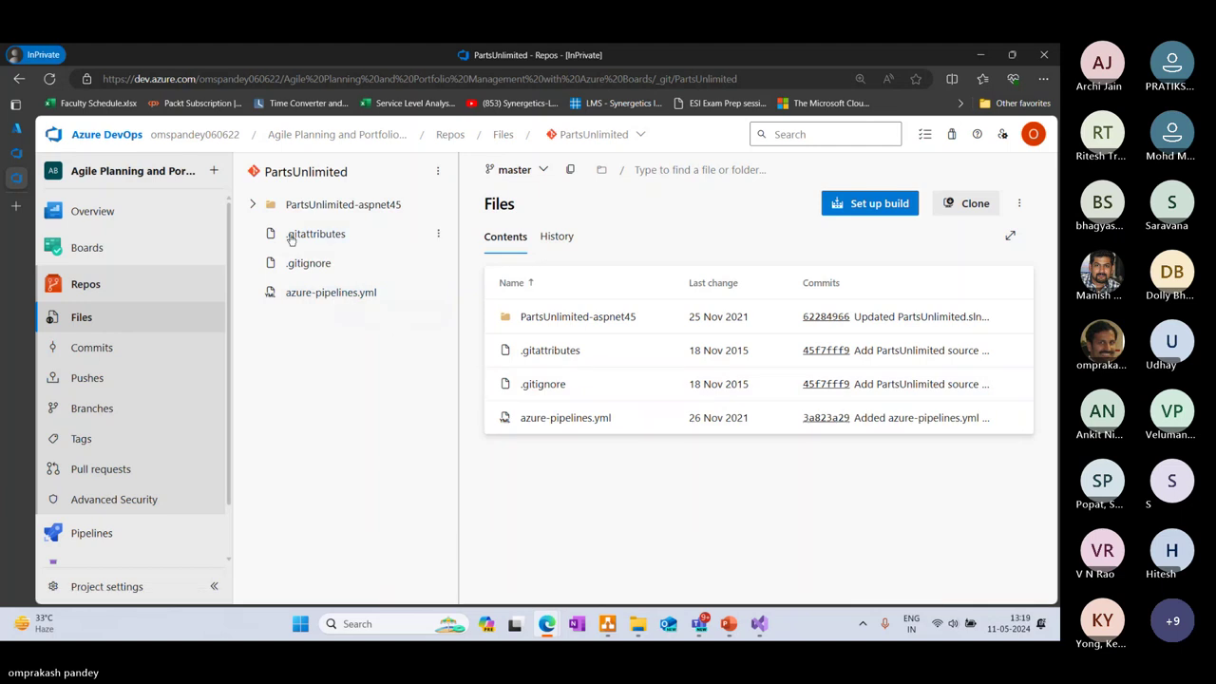
pyautogui.click(253, 205)
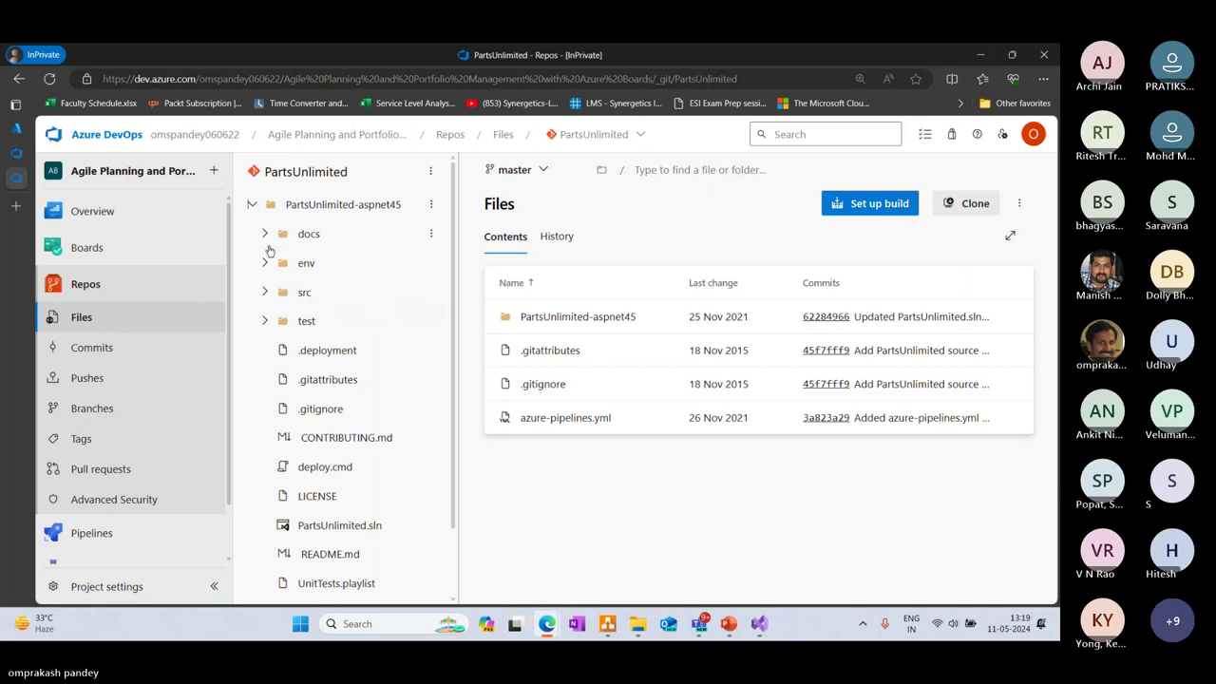
# - Expand the docs, env and PartsUnlimitedEnv folders in the repository tree and look through their contents
pyautogui.click(264, 234)
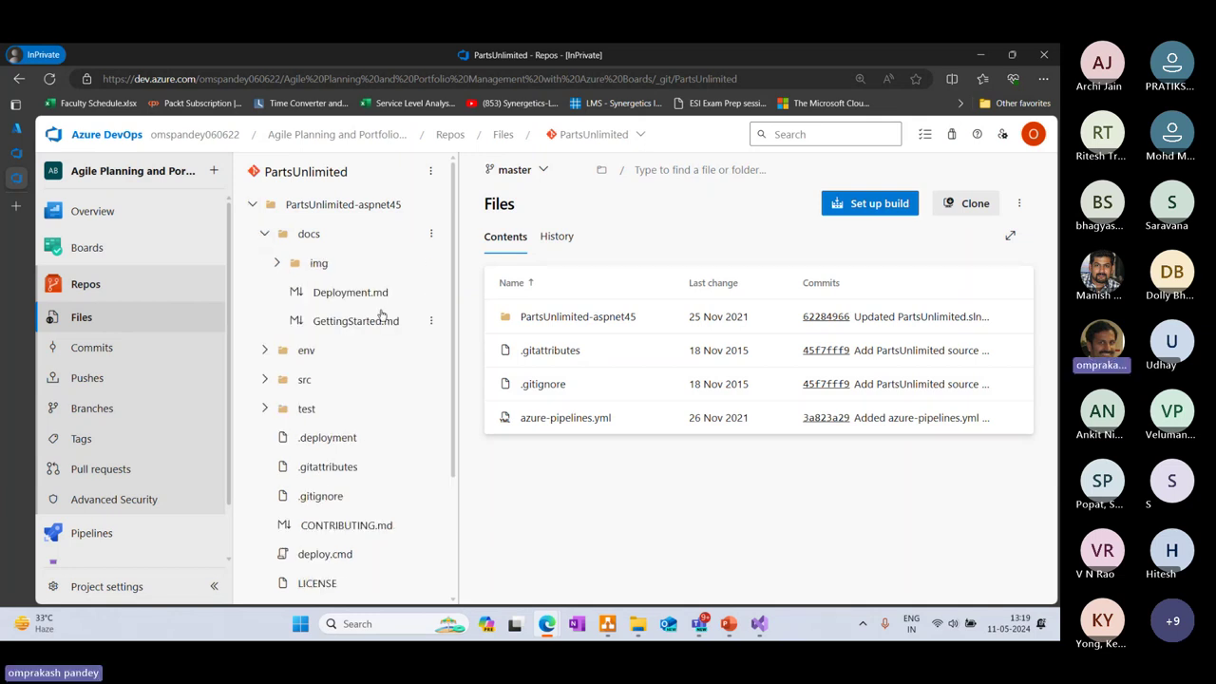
pyautogui.click(262, 351)
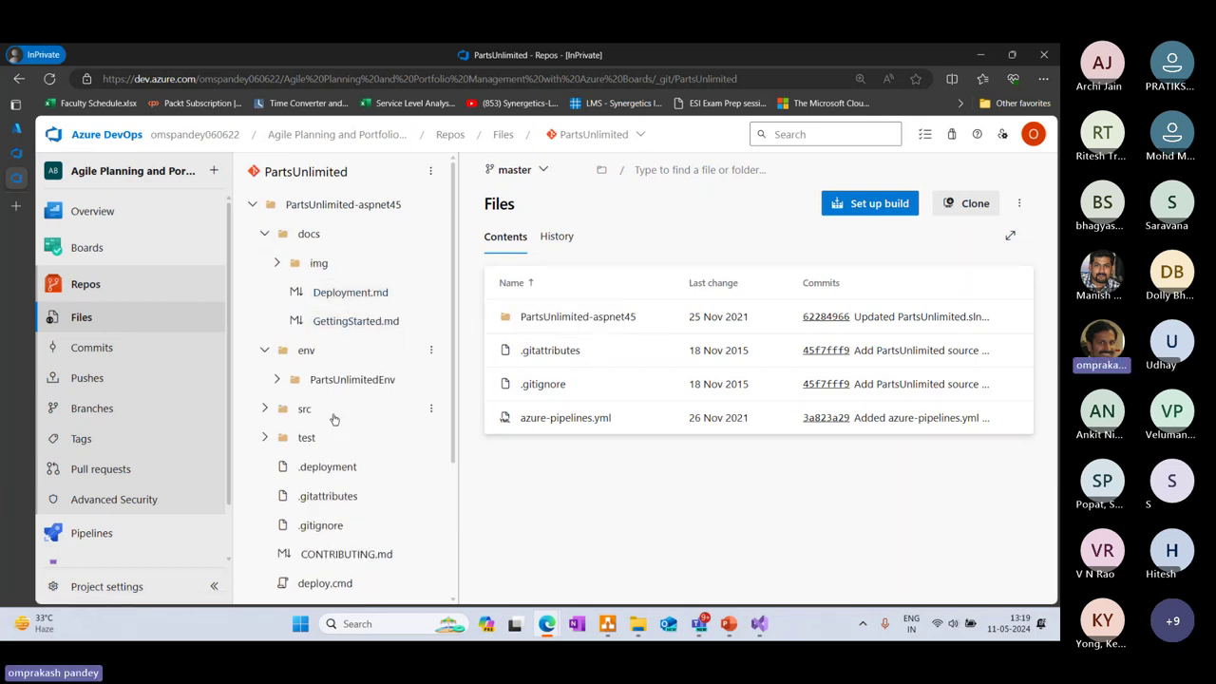
pyautogui.click(276, 379)
pyautogui.scroll(-2, 455, 450)
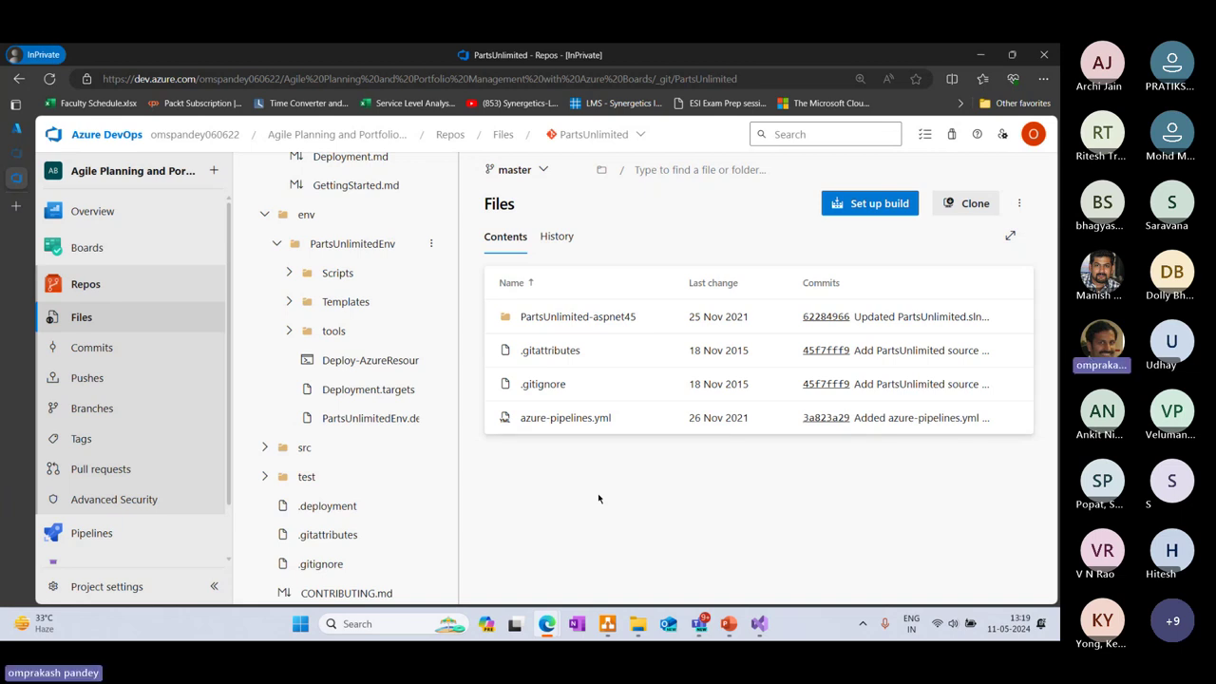
# - Reload the repository's Files page and review the commit history of the master branch
pyautogui.moveTo(78, 249)
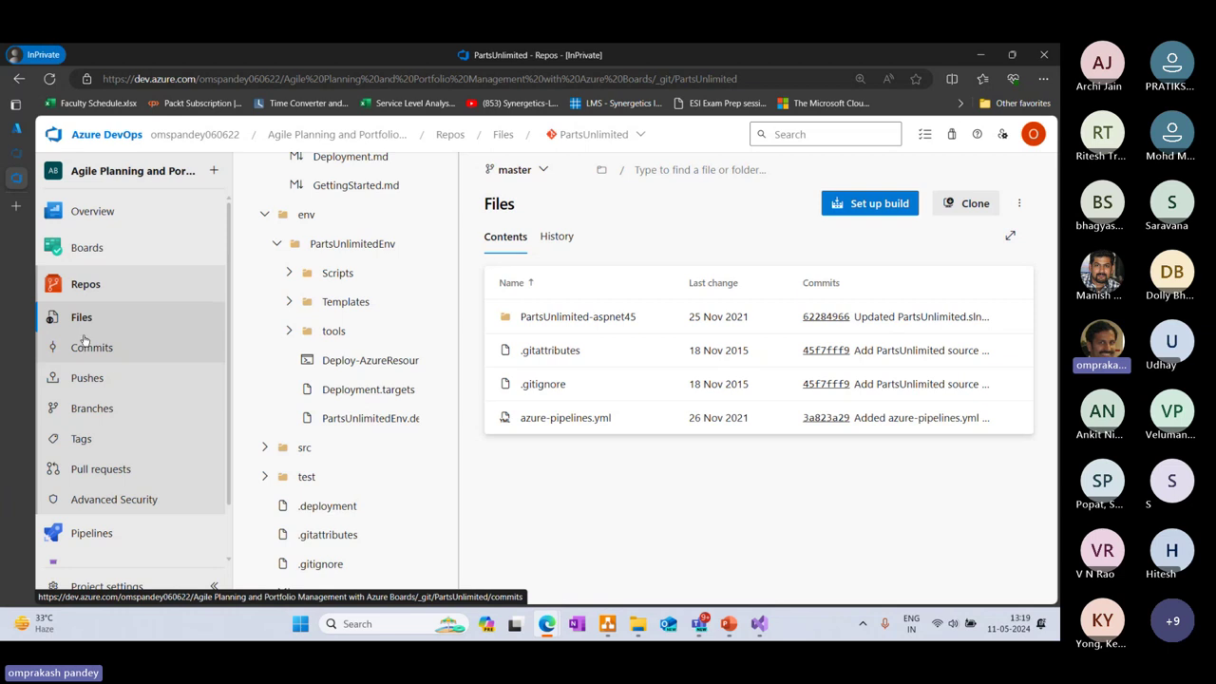
pyautogui.click(82, 323)
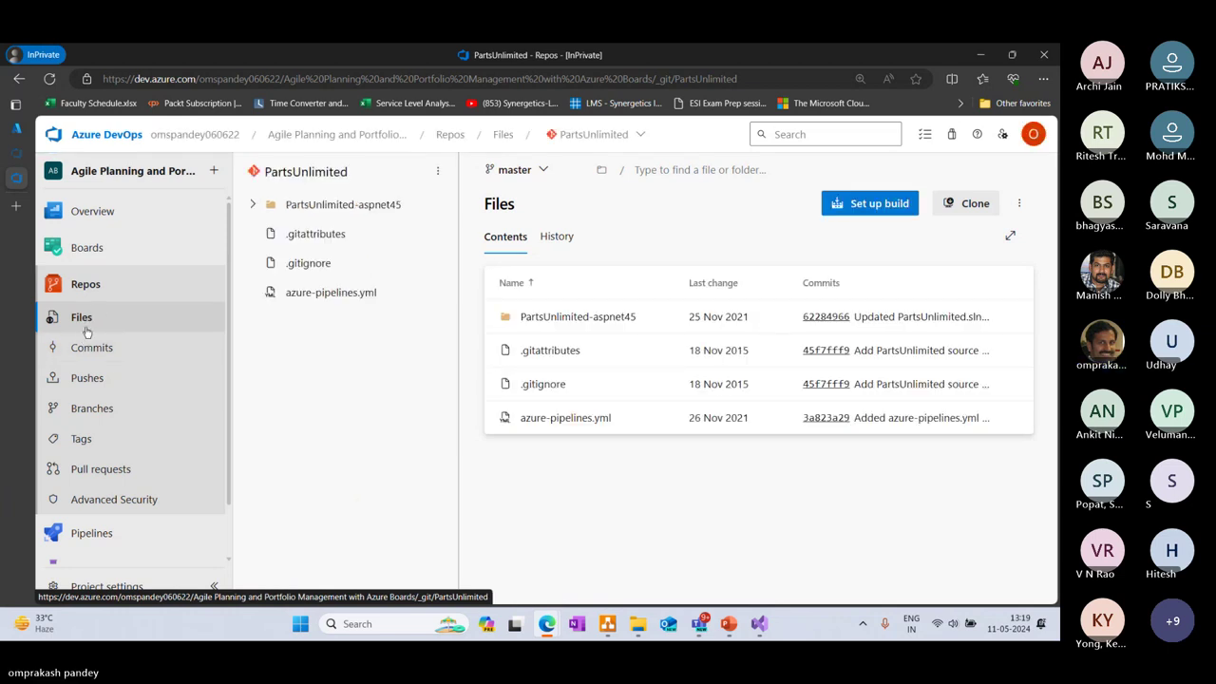
pyautogui.click(76, 352)
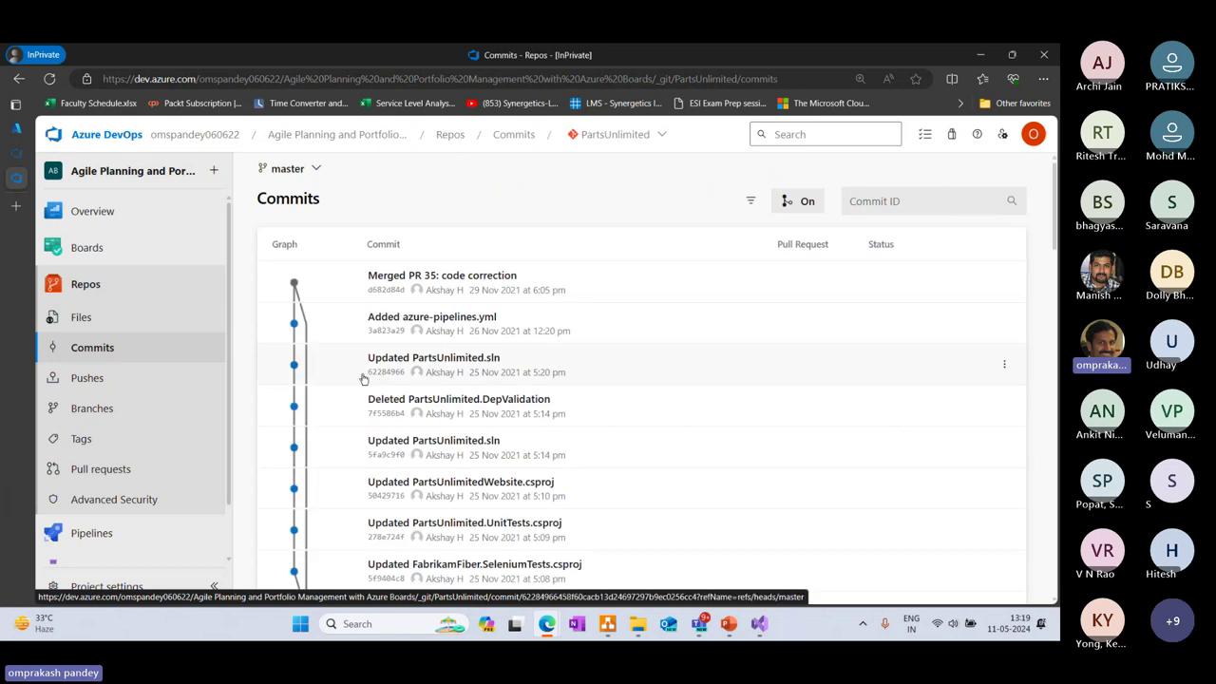
pyautogui.scroll(-10, 364, 380)
pyautogui.scroll(-7, 364, 380)
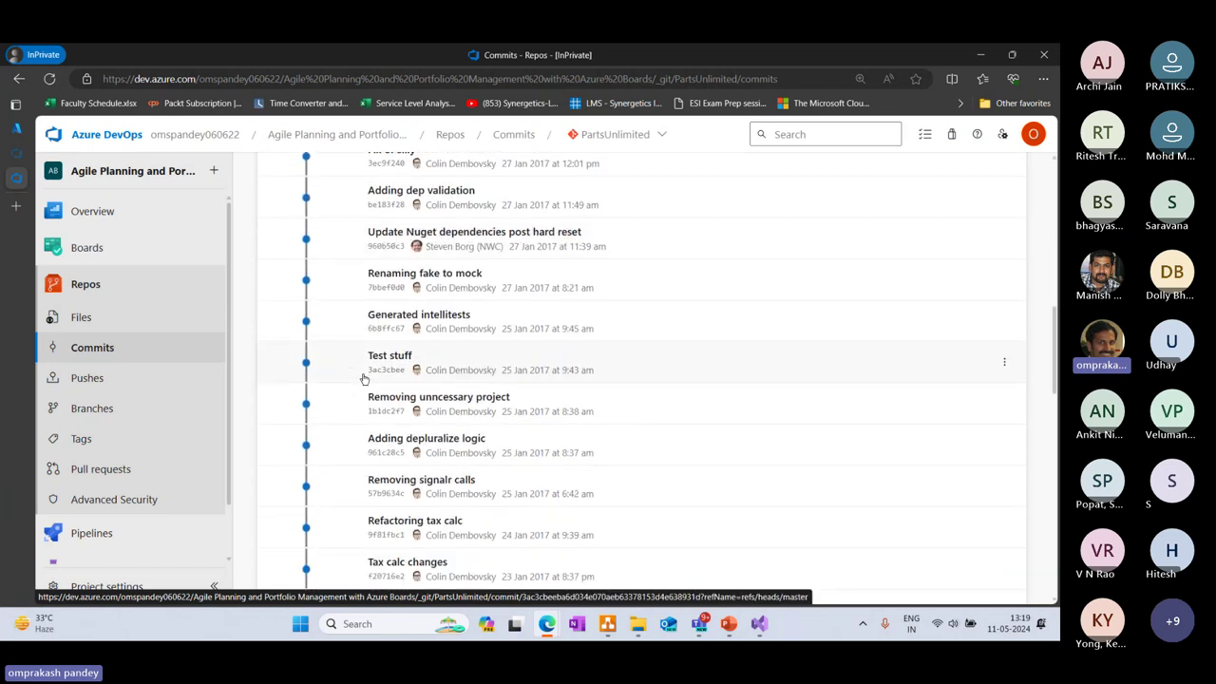
pyautogui.scroll(-6, 363, 380)
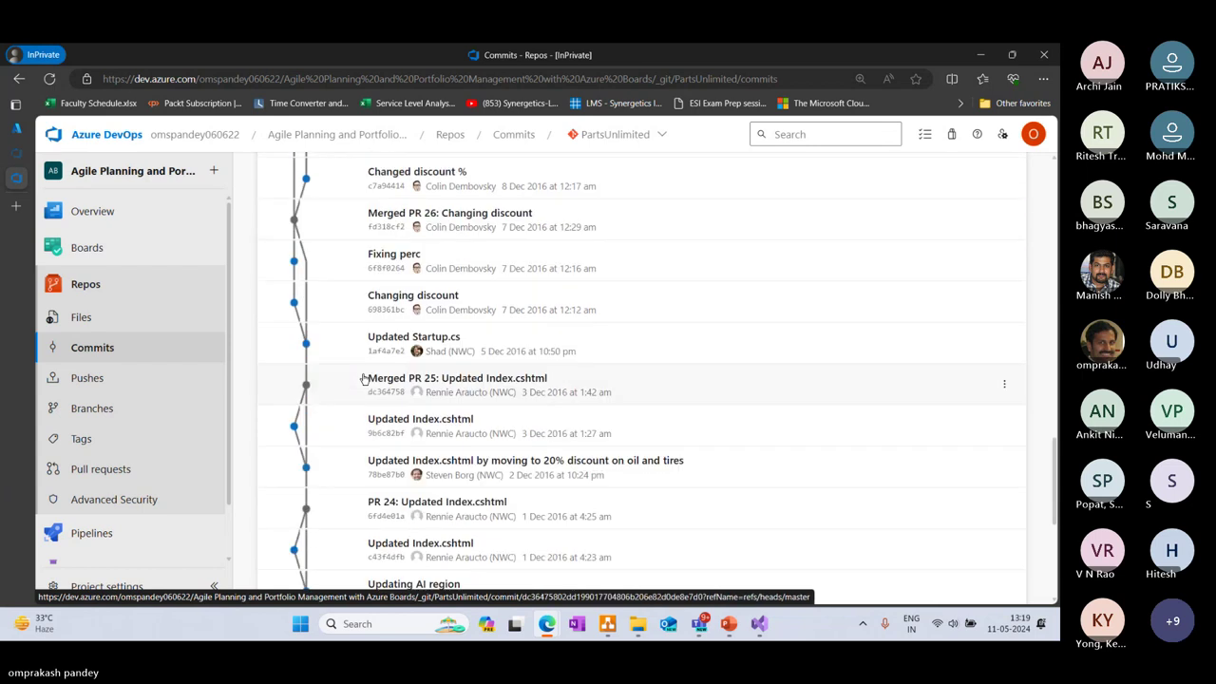
# - View the repository's pushes, expand the 6/6/2022 update and review the commits it contains
pyautogui.click(88, 379)
pyautogui.click(277, 285)
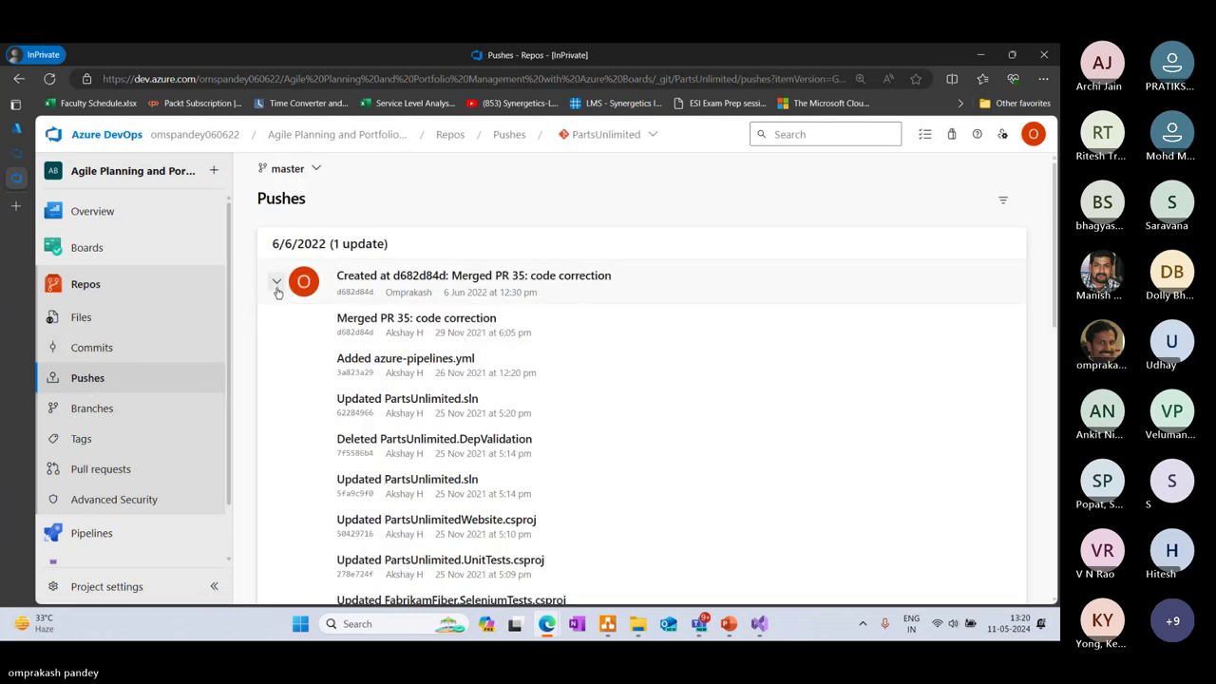
pyautogui.scroll(-5, 474, 421)
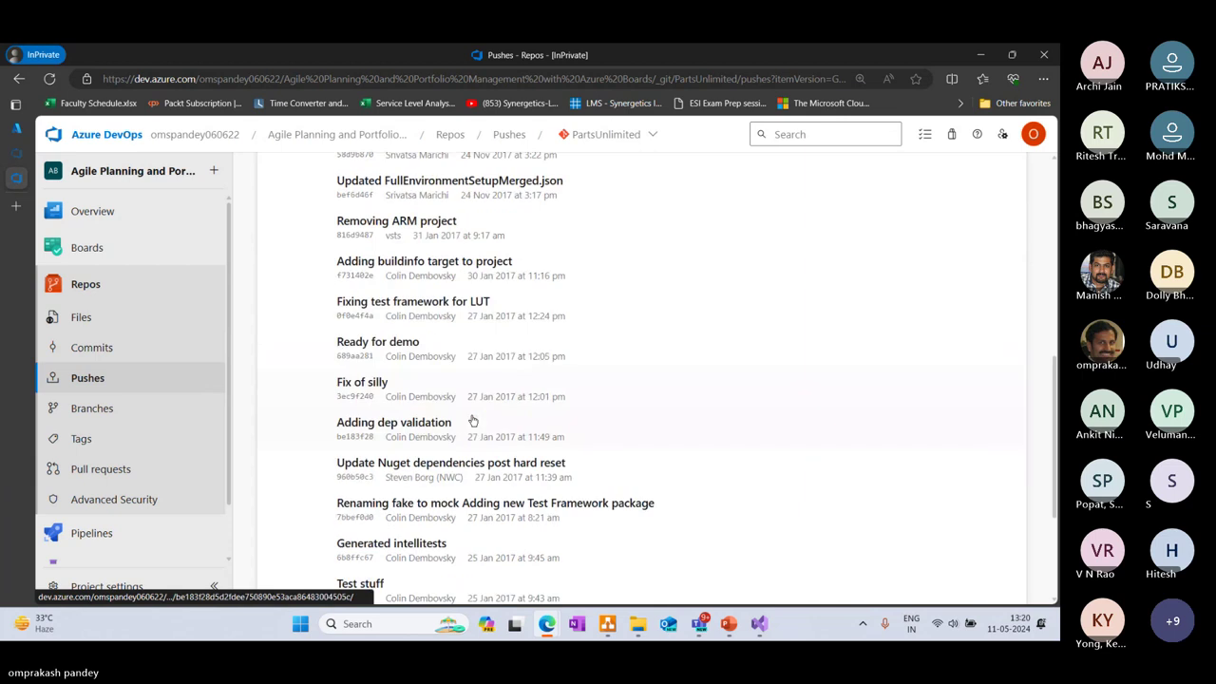
pyautogui.scroll(-2, 473, 420)
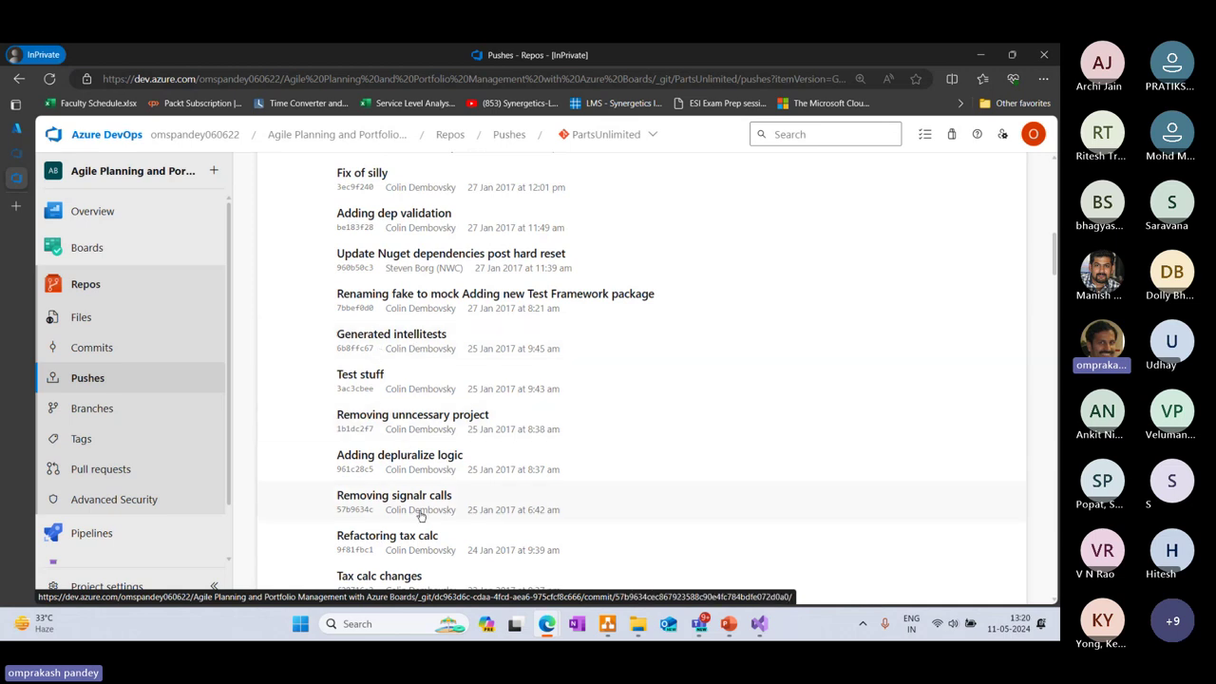
pyautogui.scroll(-4, 421, 502)
pyautogui.scroll(-2, 430, 530)
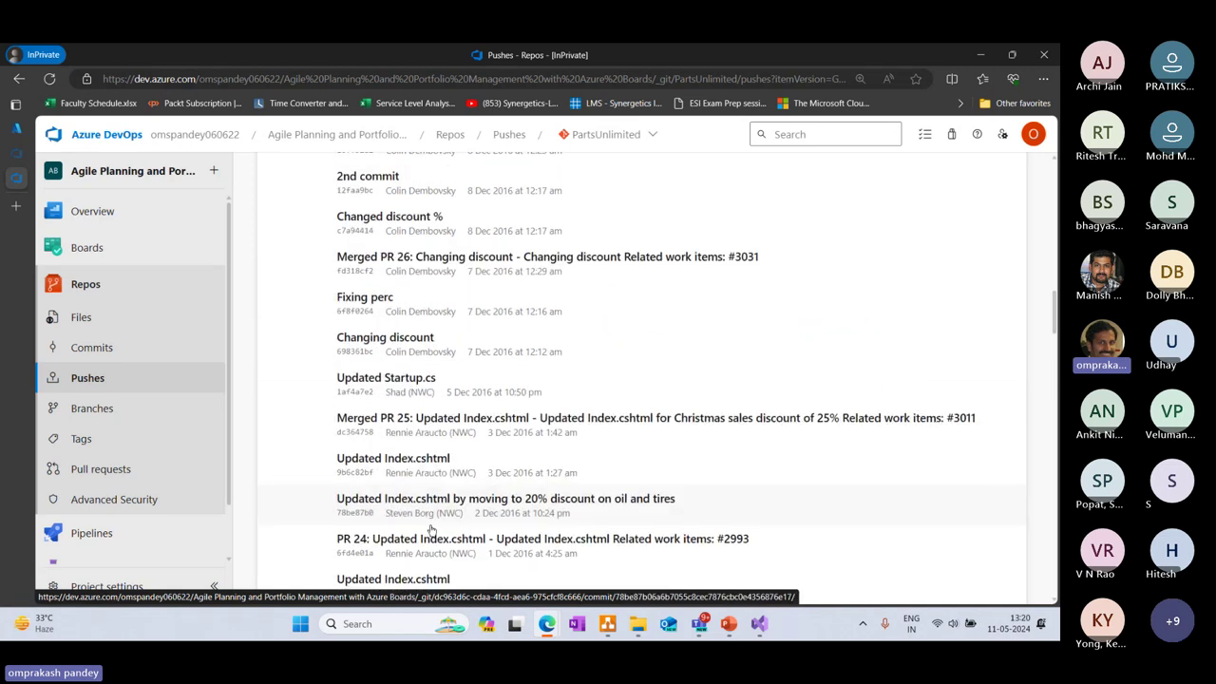
# - View the repository's own, all and stale branches, and check its Tags page
pyautogui.click(84, 414)
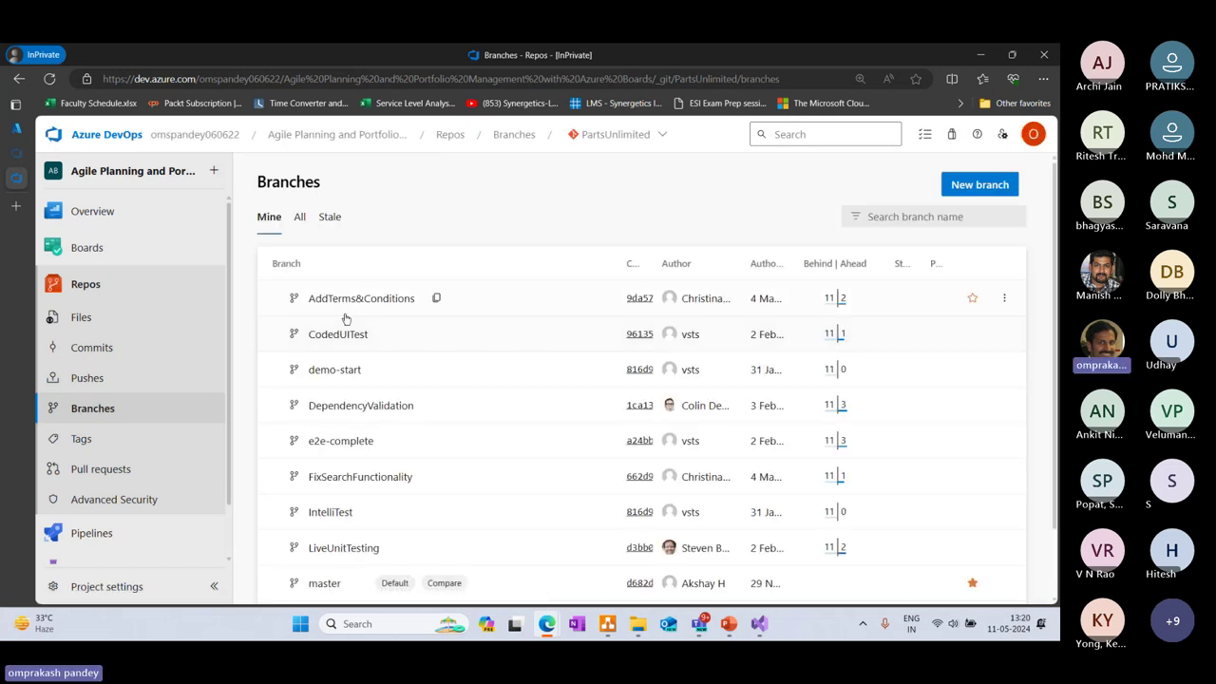
pyautogui.click(299, 218)
pyautogui.click(330, 218)
pyautogui.scroll(-2, 398, 465)
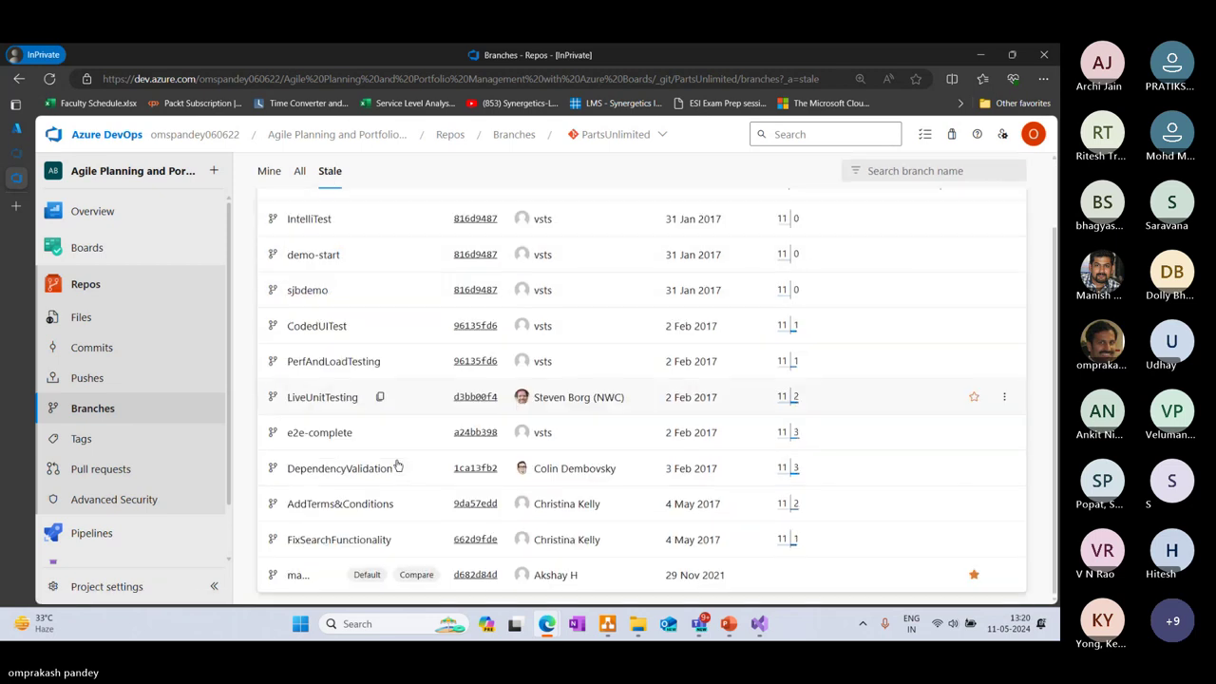
pyautogui.click(81, 440)
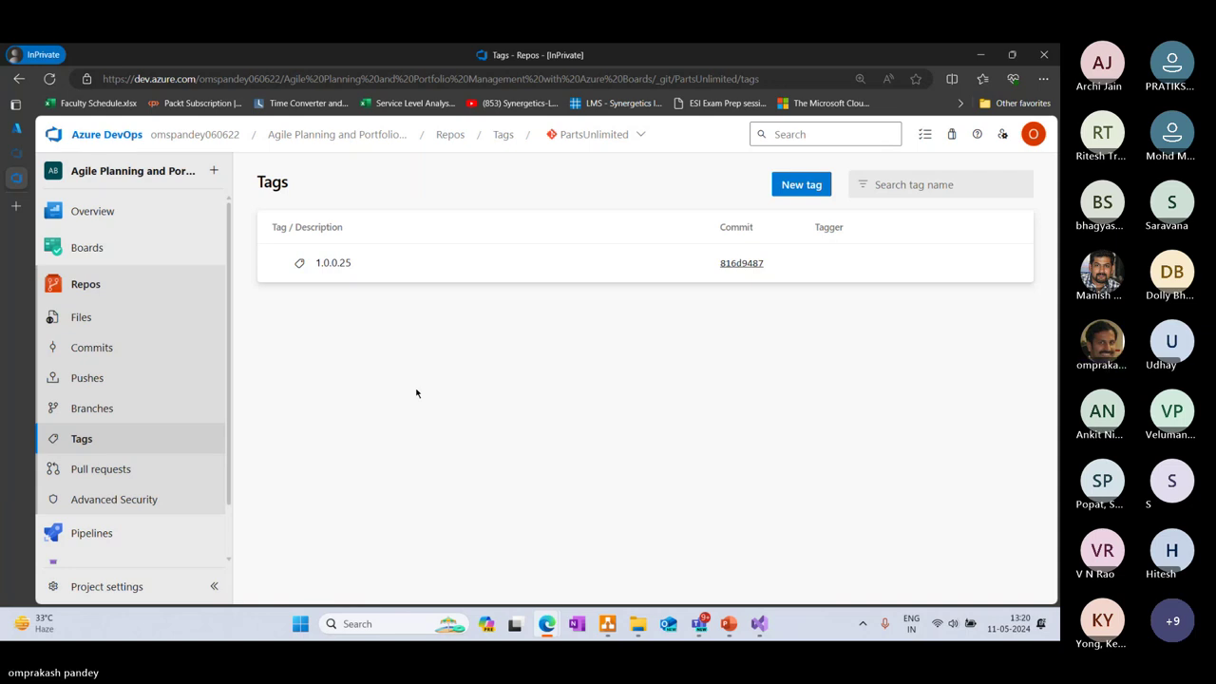
# - Check the Mine, Active, Completed and Abandoned pull requests, and return to the repository's files
pyautogui.click(102, 470)
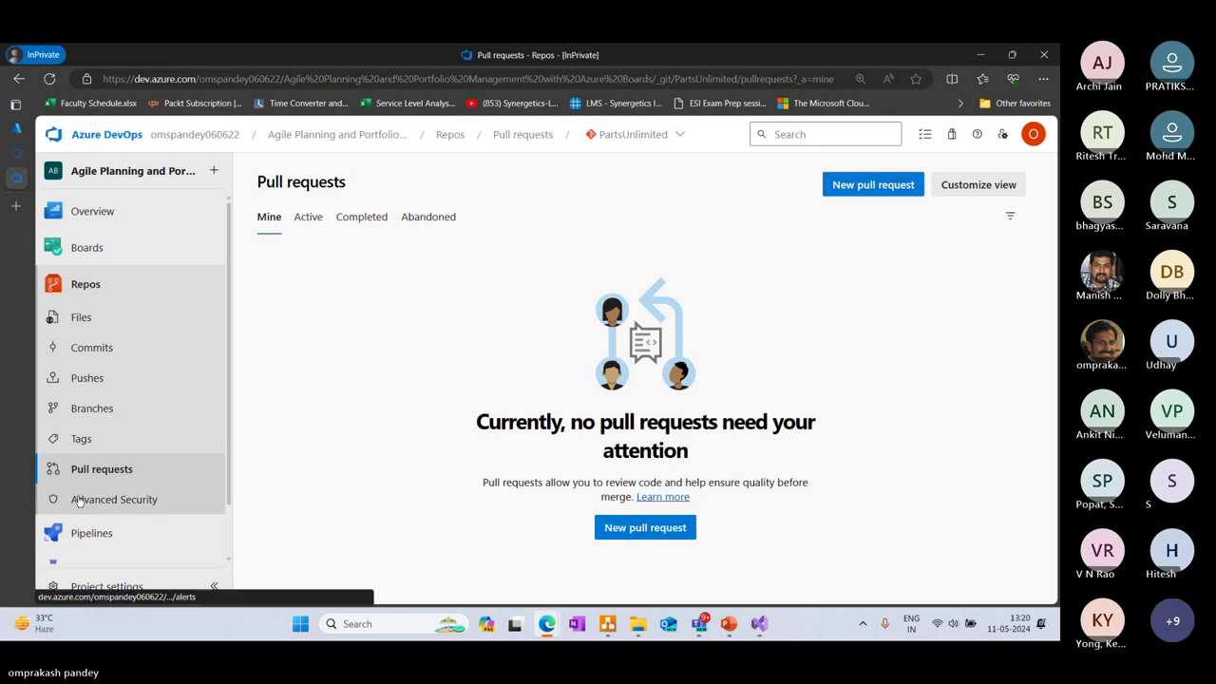
pyautogui.click(312, 217)
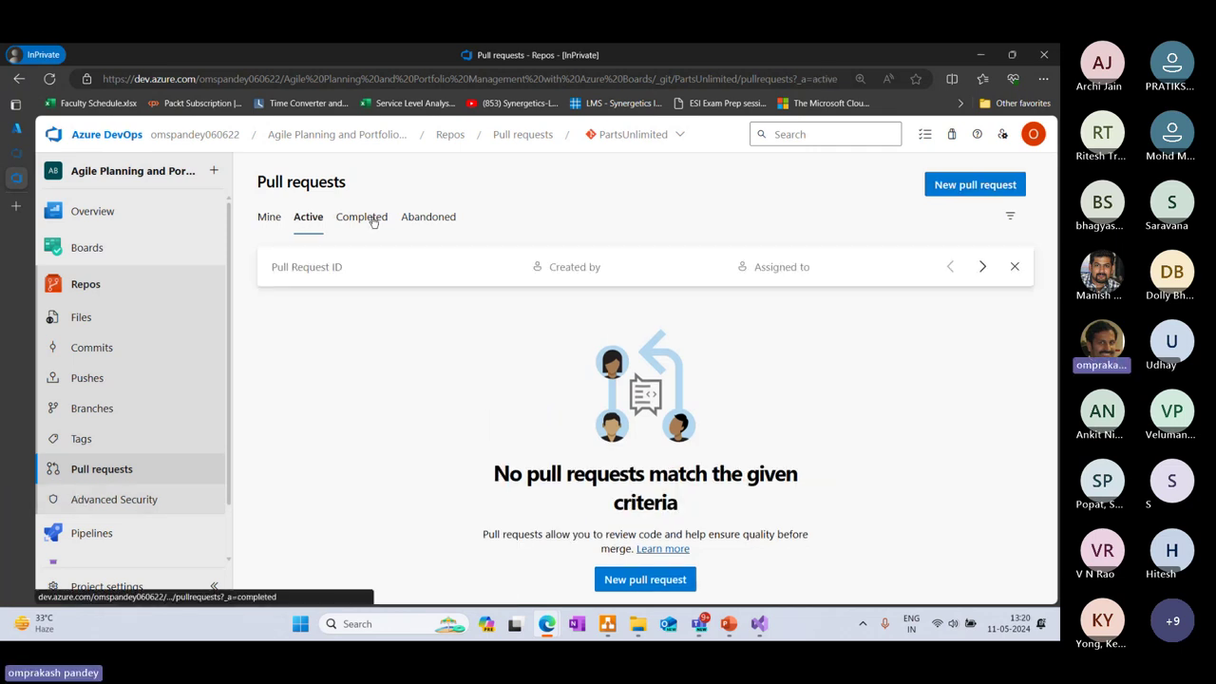
pyautogui.click(372, 217)
pyautogui.click(427, 217)
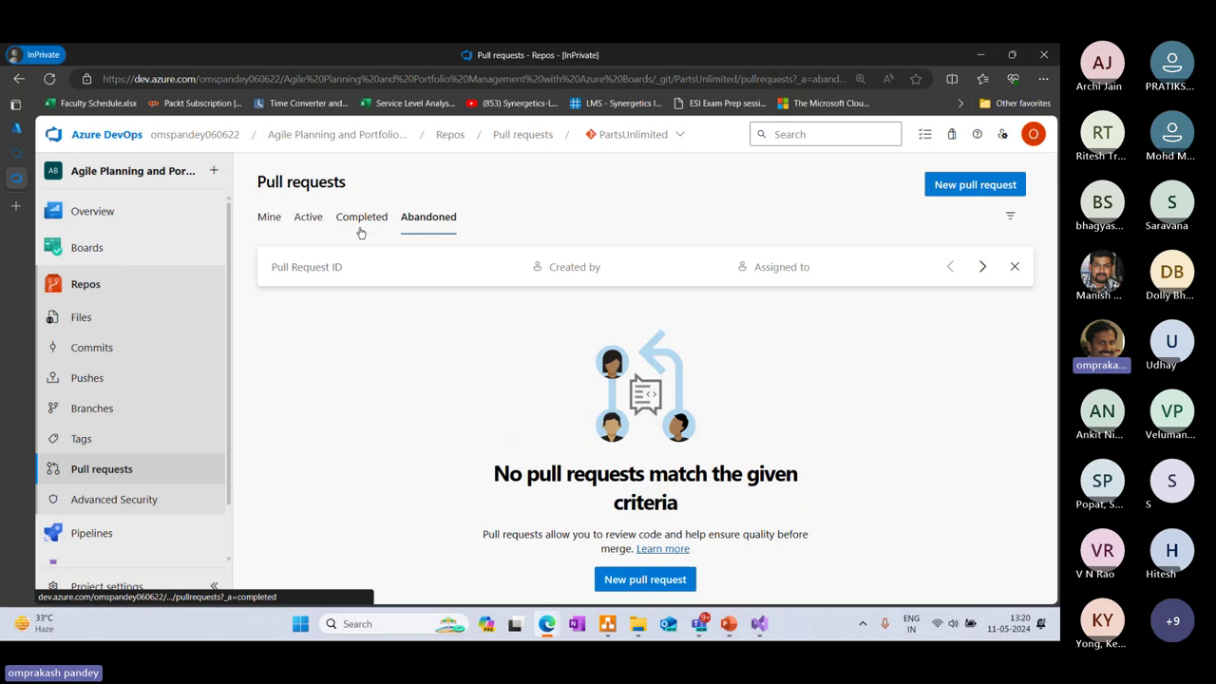
pyautogui.click(270, 220)
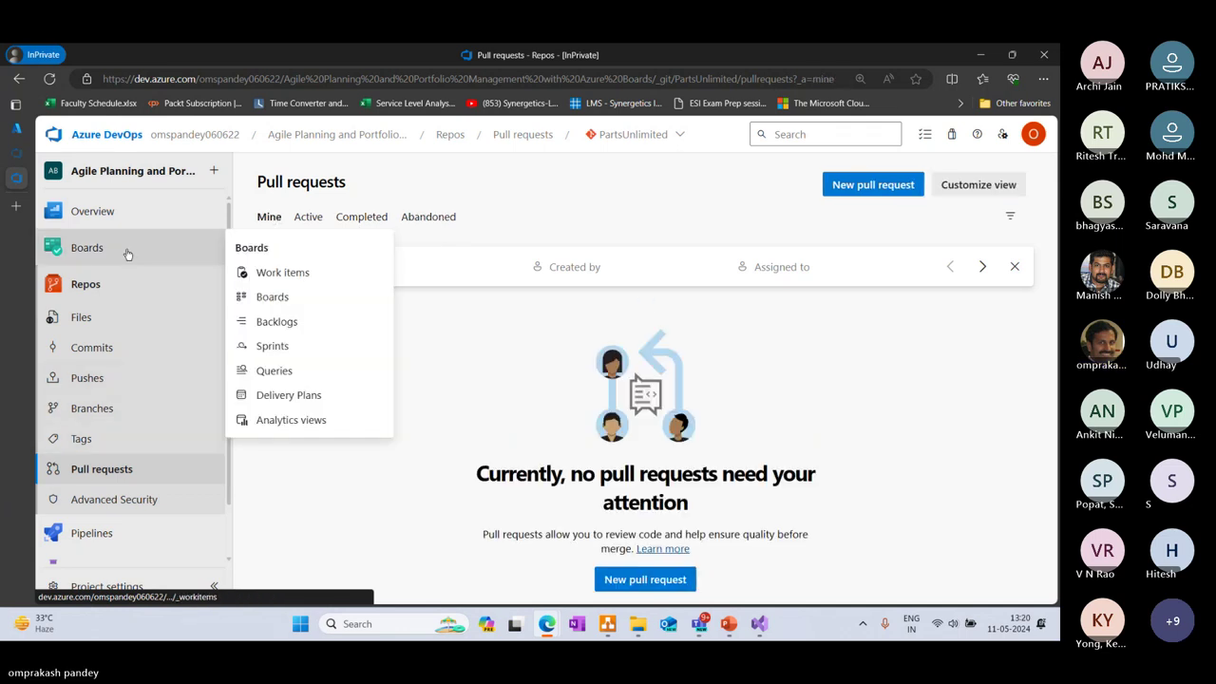
pyautogui.click(95, 287)
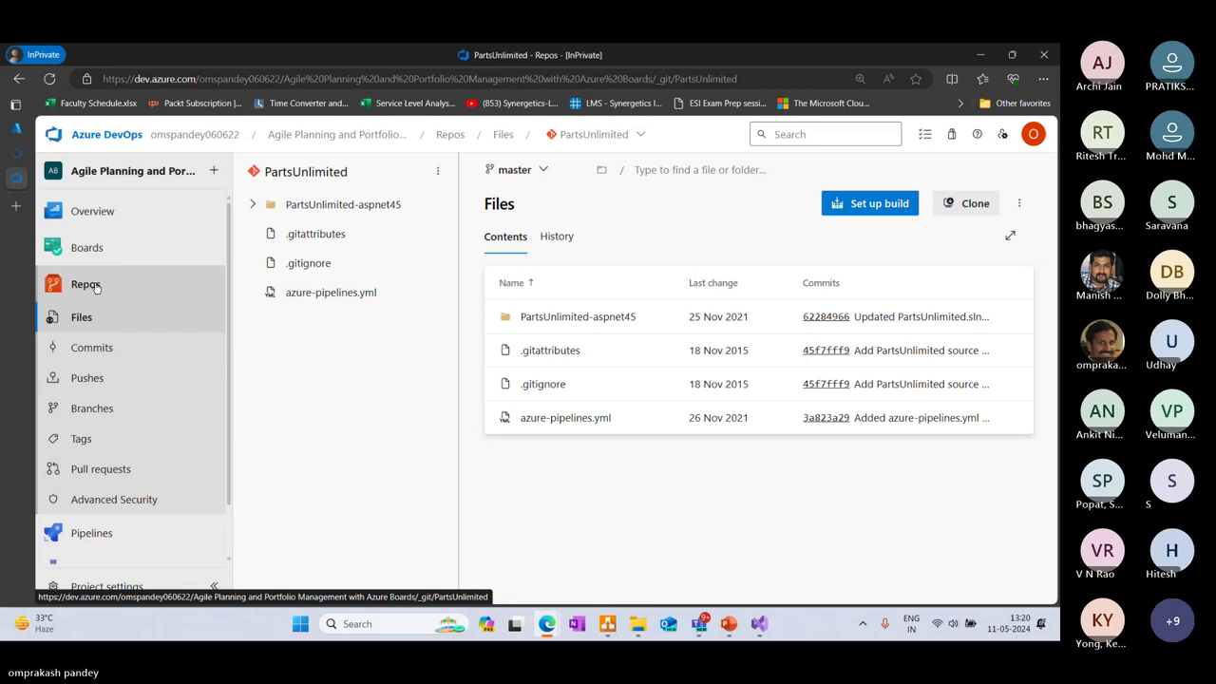
# - Open the PartsUnlimitedE2E pipeline from the project's pipelines and view its Branches, Analytics and Runs
pyautogui.scroll(-1, 136, 442)
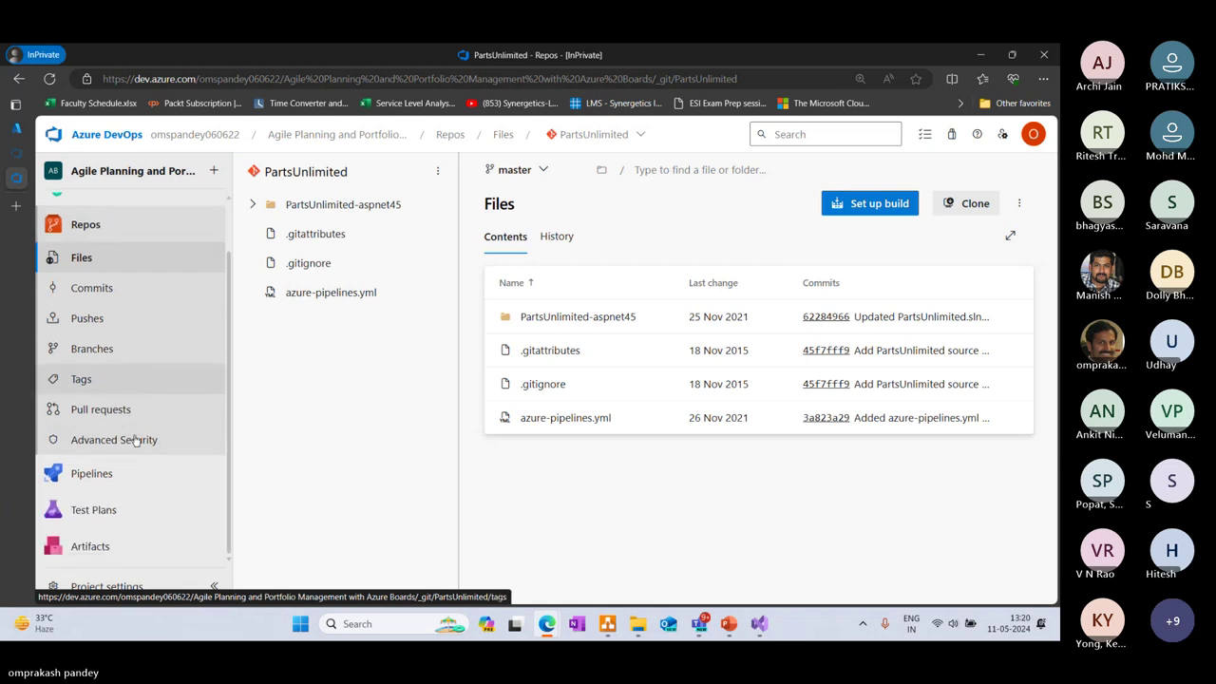
pyautogui.click(92, 474)
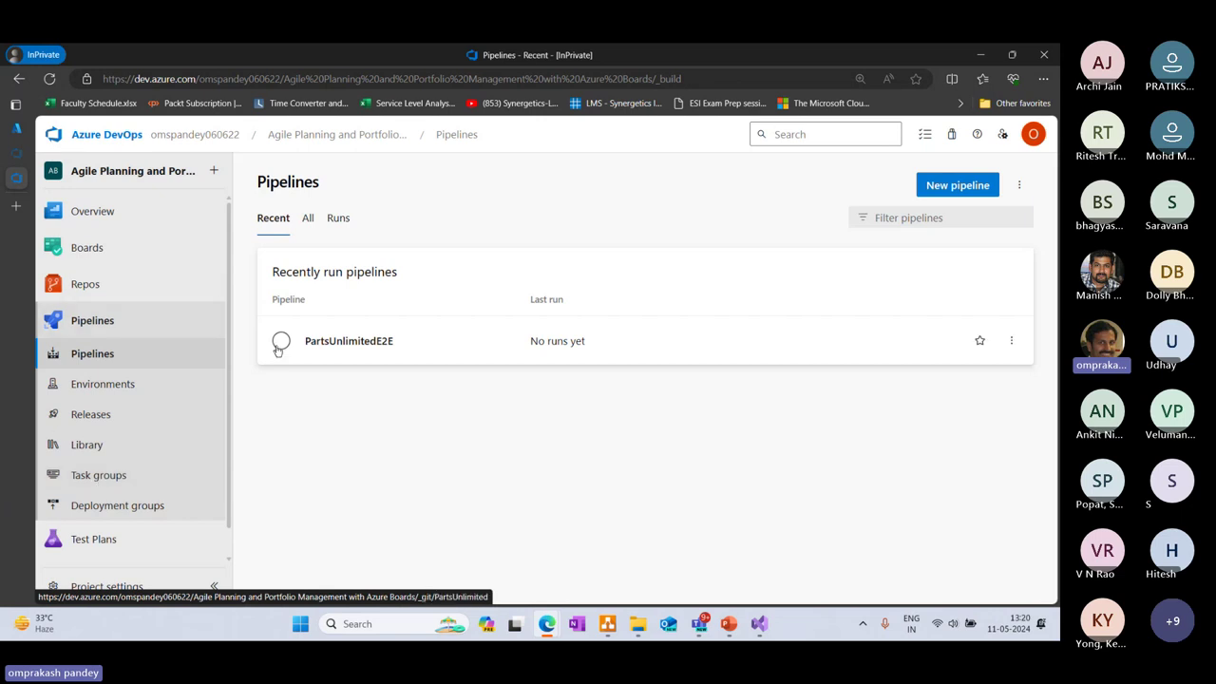
pyautogui.click(370, 347)
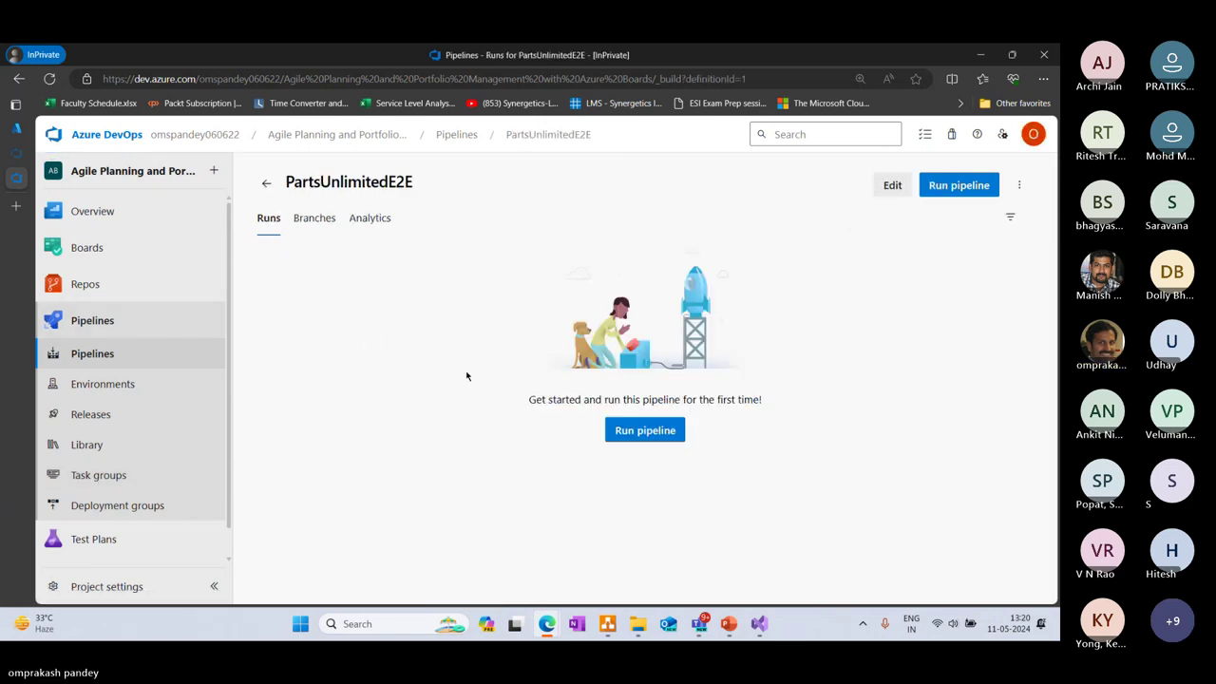
pyautogui.click(318, 224)
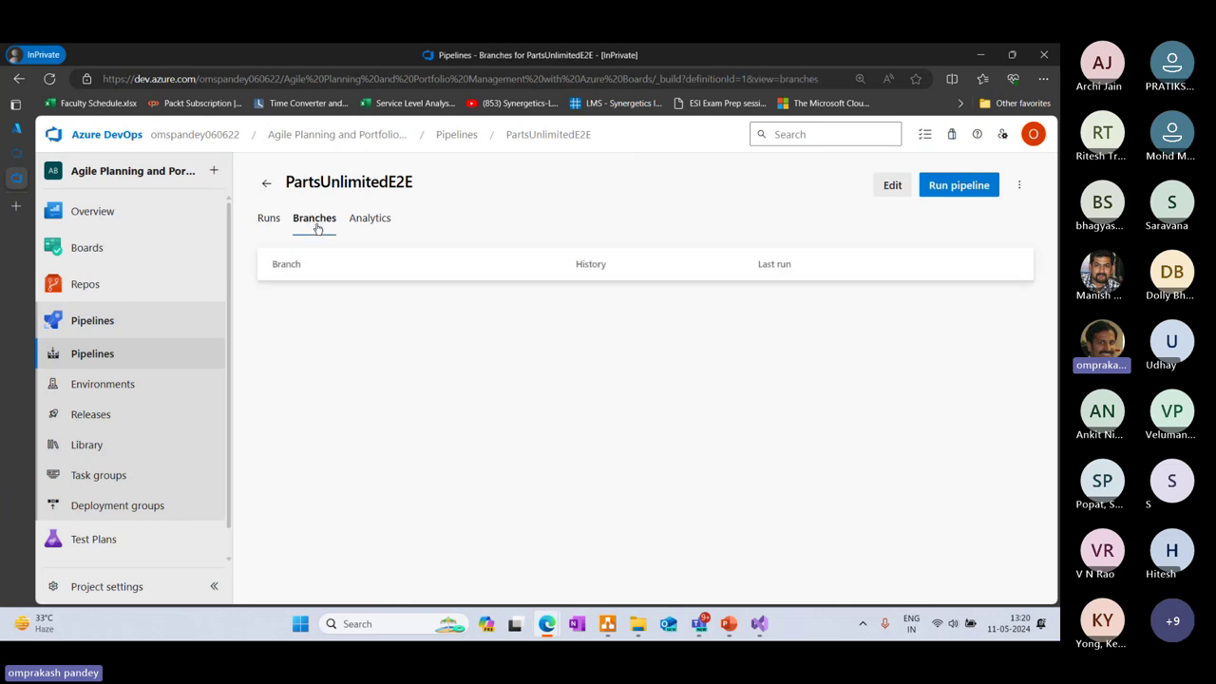
pyautogui.click(373, 223)
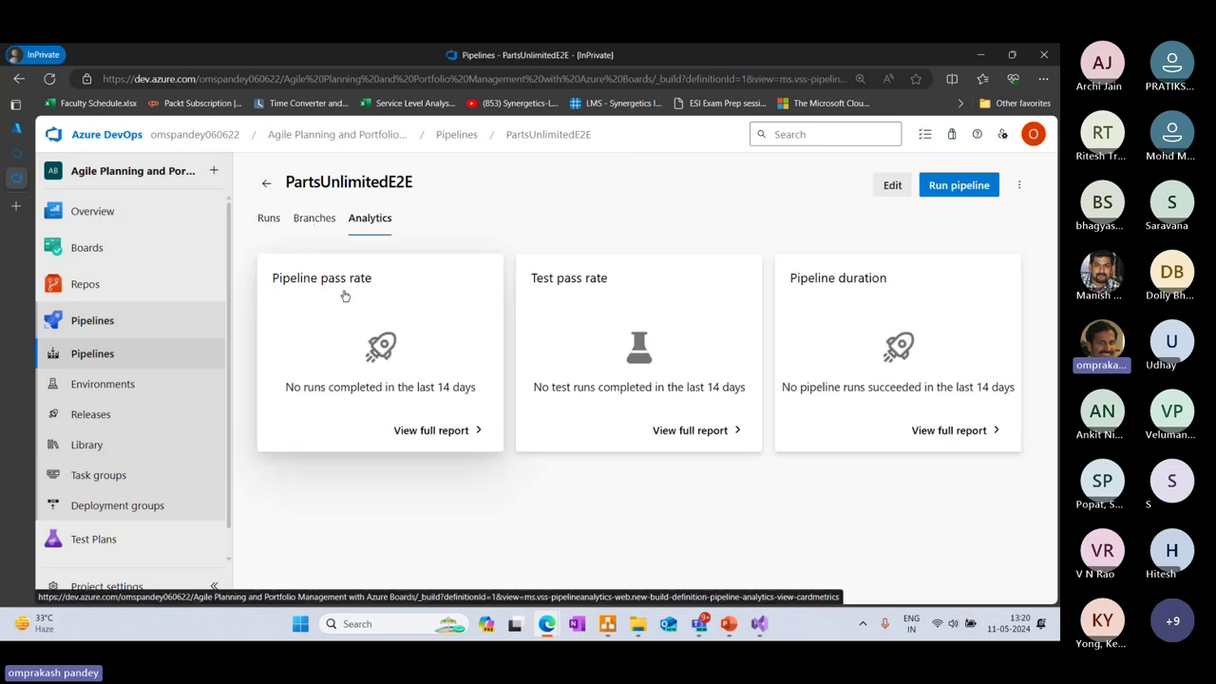
pyautogui.click(322, 221)
pyautogui.click(273, 224)
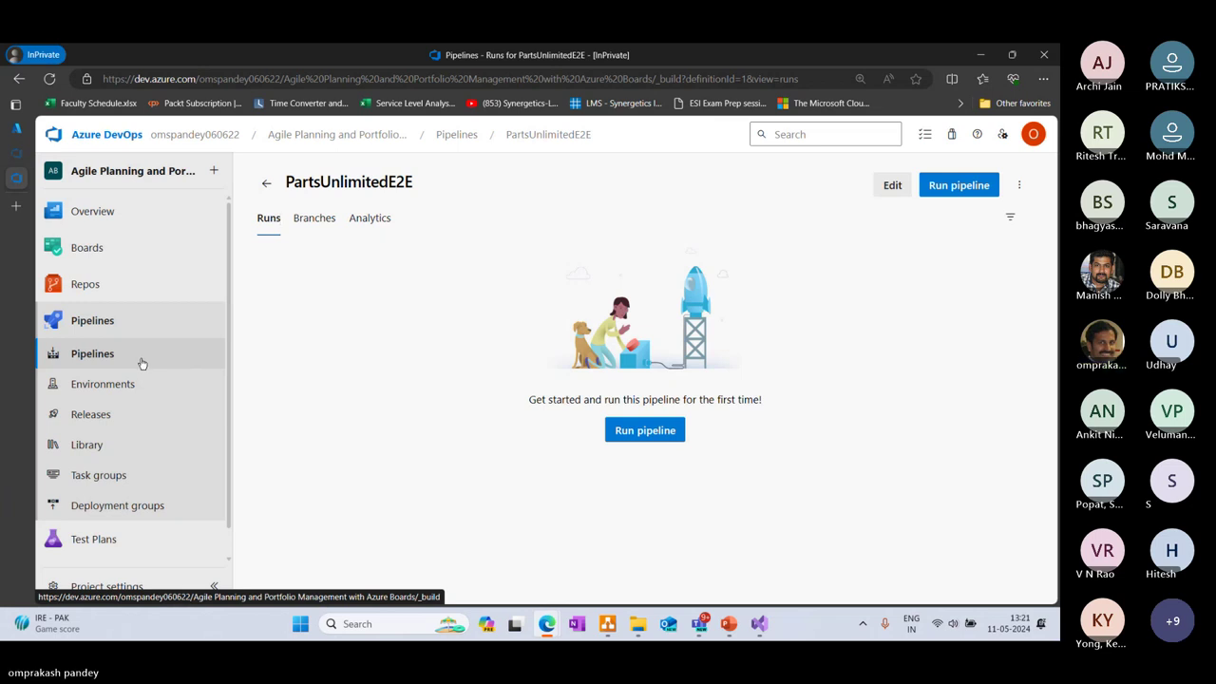
# - View the project's Environments, Releases, Library, Task groups and Deployment groups pages
pyautogui.click(107, 388)
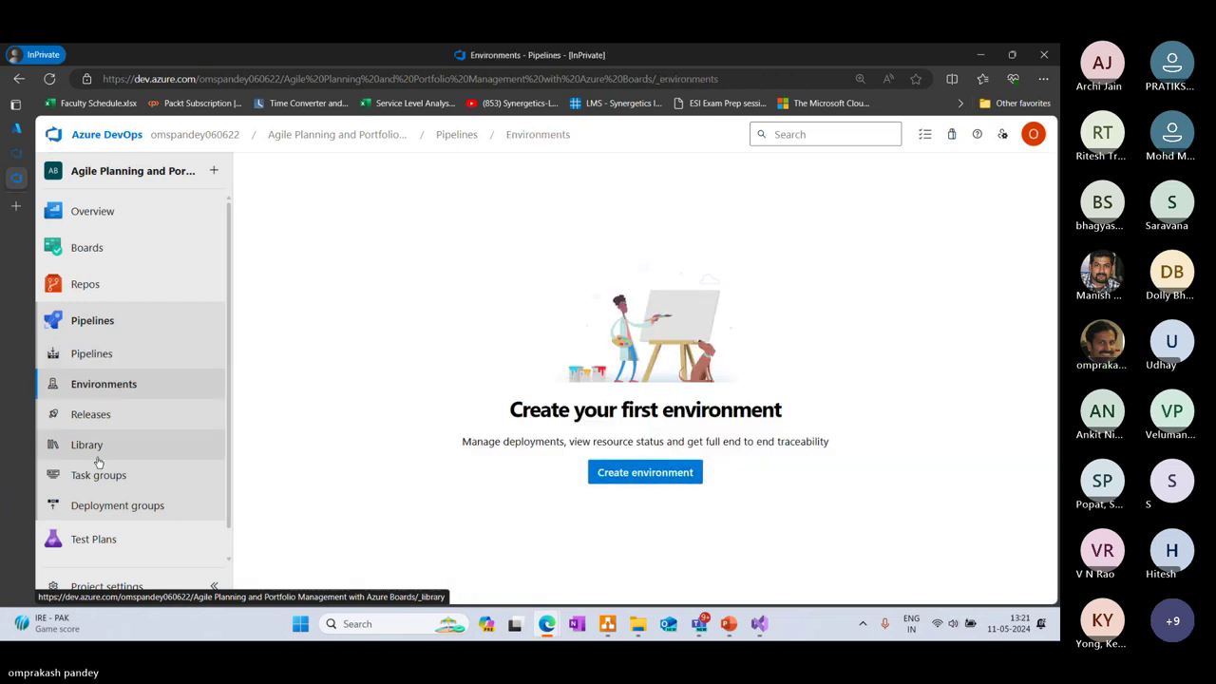
pyautogui.click(98, 422)
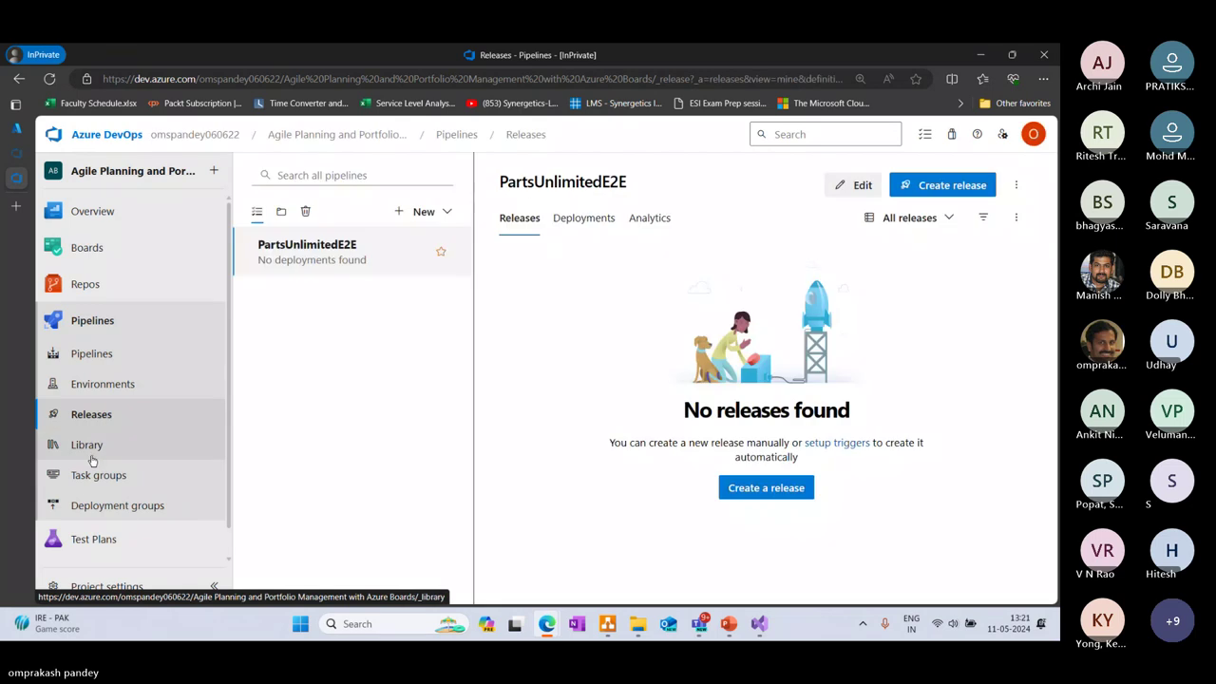
pyautogui.click(90, 448)
pyautogui.click(84, 476)
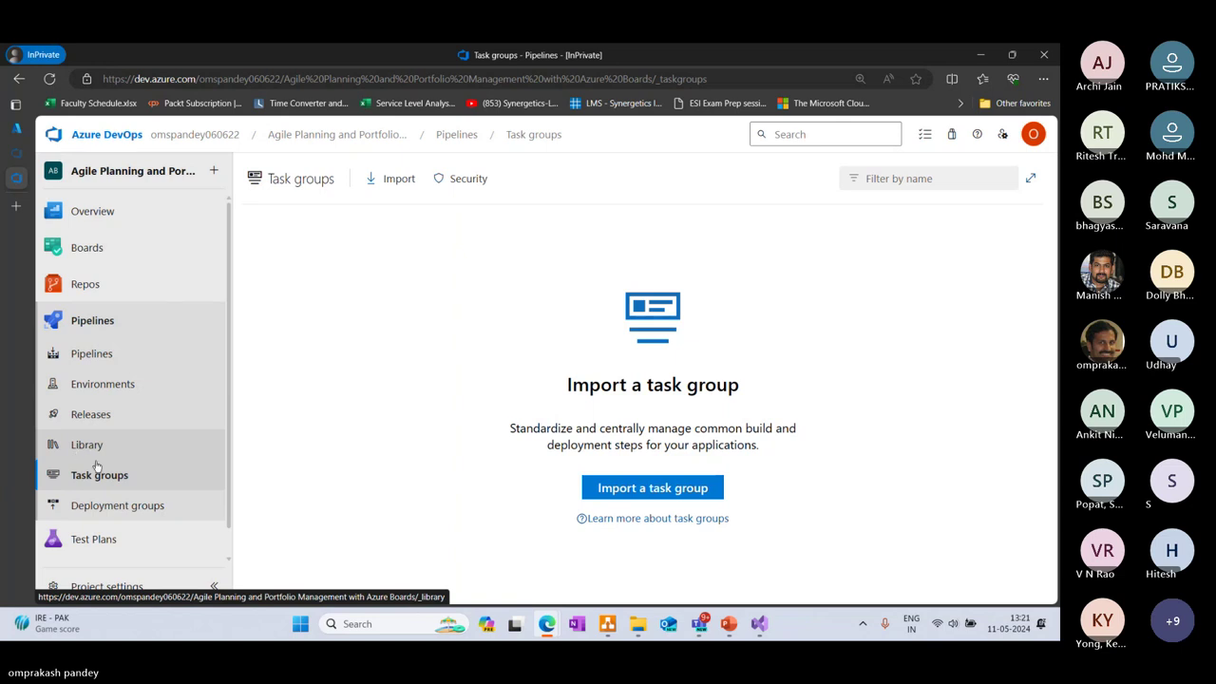
pyautogui.click(106, 507)
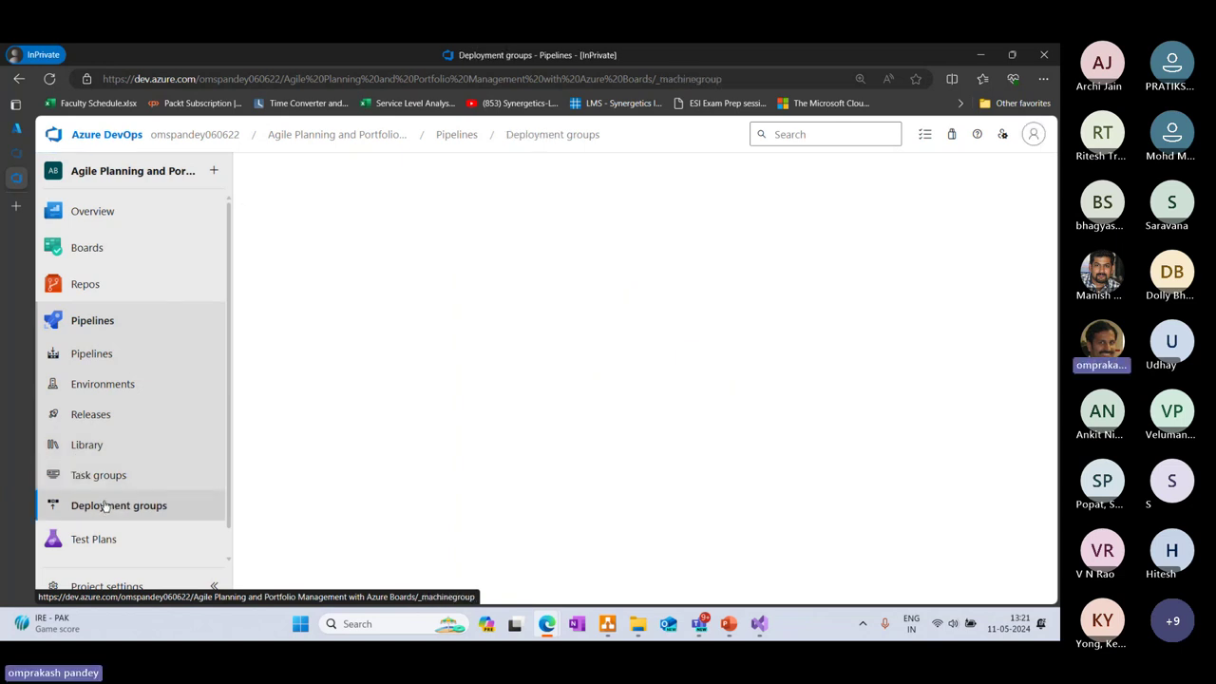
# - Return to the project's pipelines, check the Test Plans options, and open the PartsUnlimitedE2E pipeline for editing
pyautogui.click(89, 326)
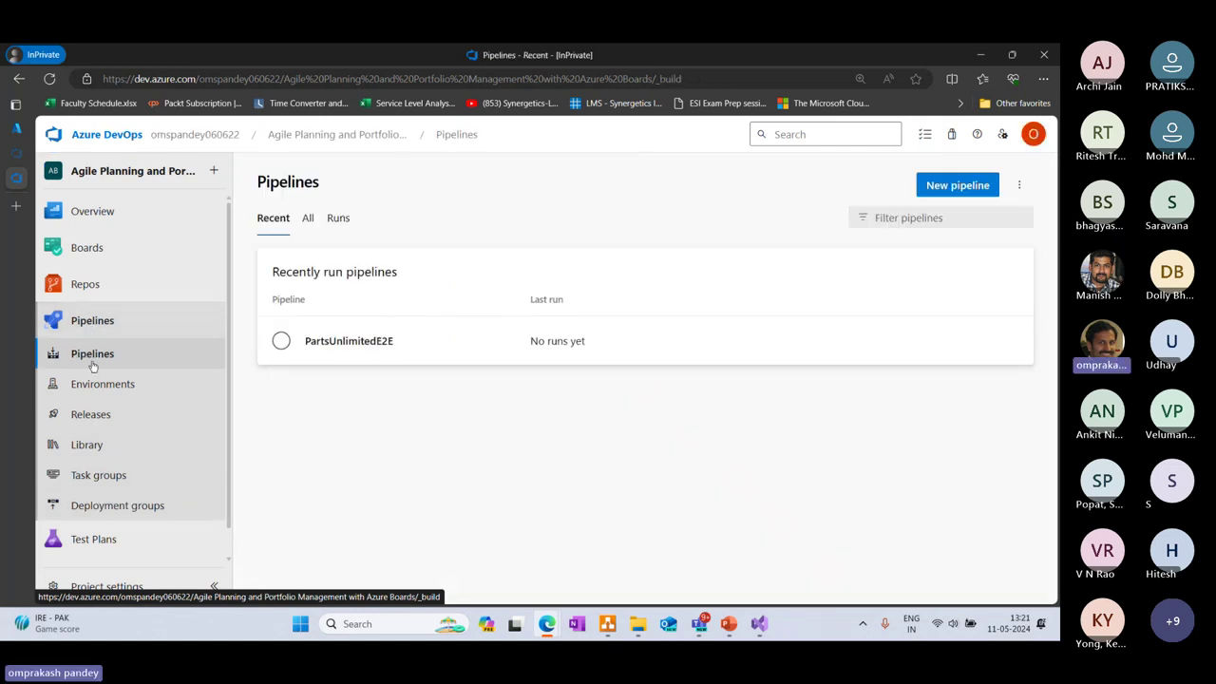
pyautogui.scroll(-1, 119, 418)
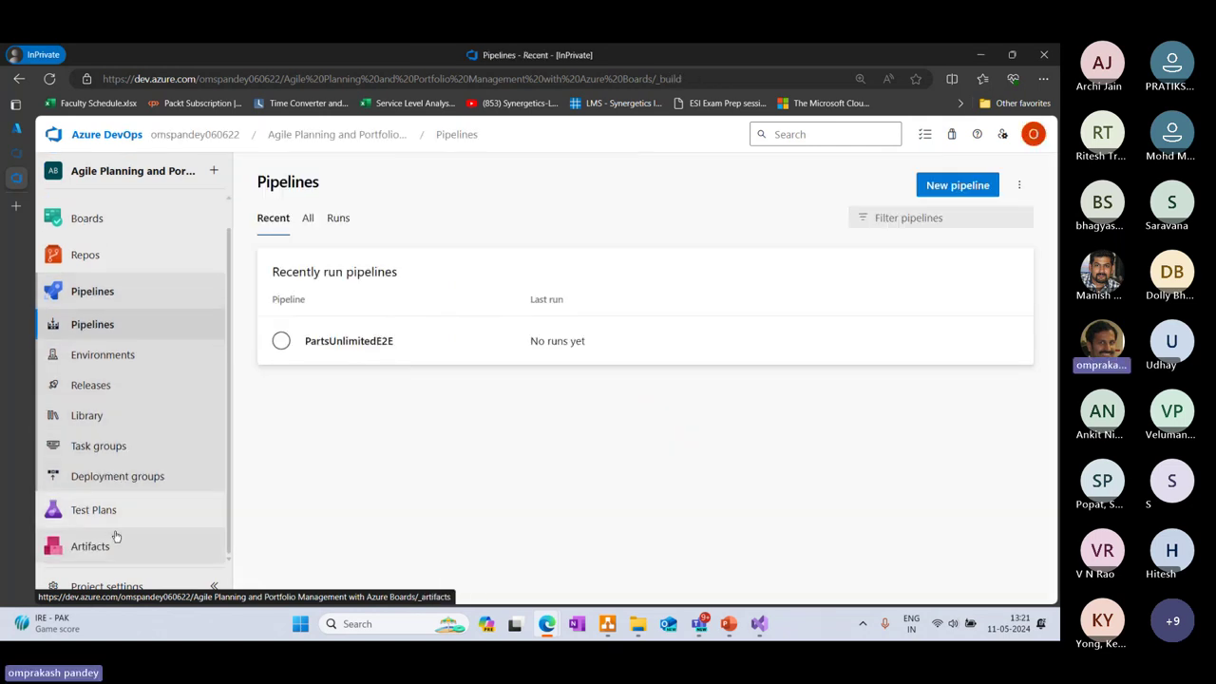
pyautogui.moveTo(99, 516)
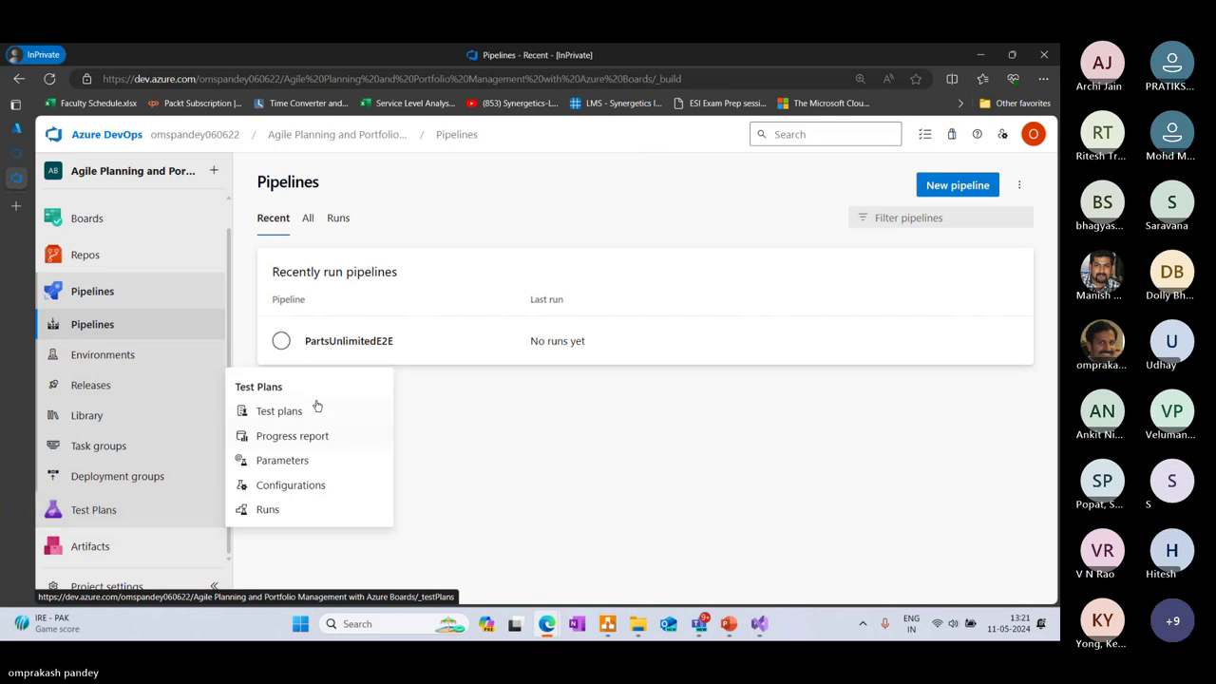
pyautogui.click(282, 343)
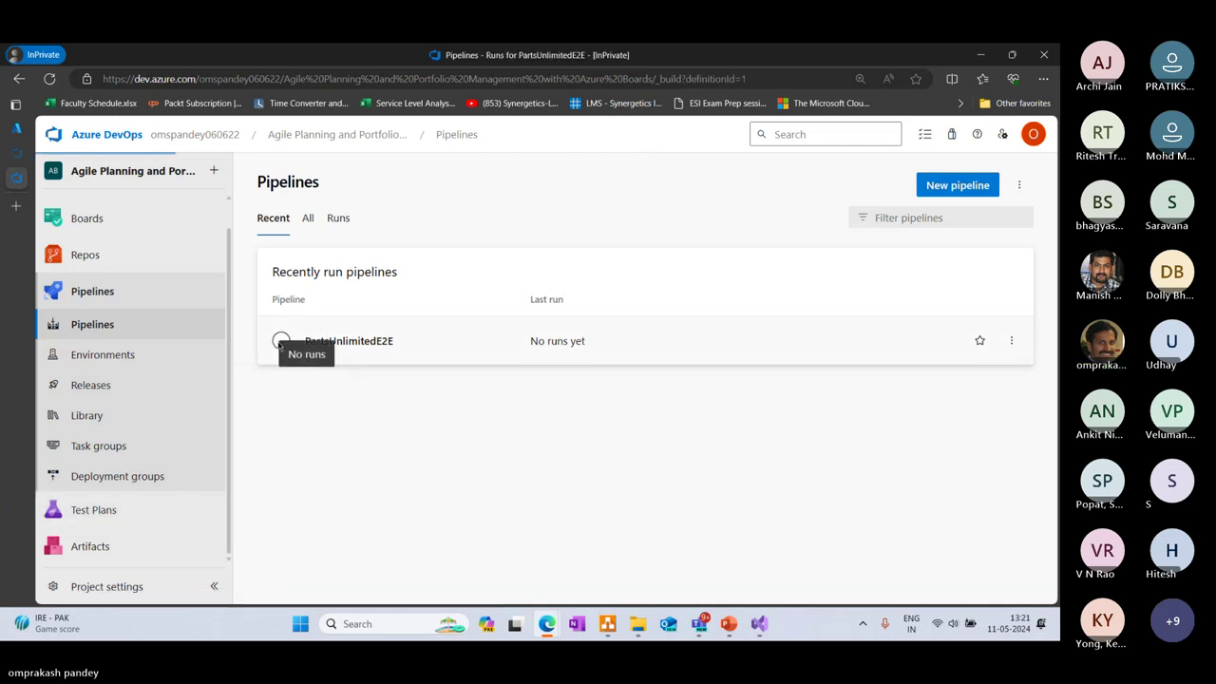
pyautogui.click(892, 185)
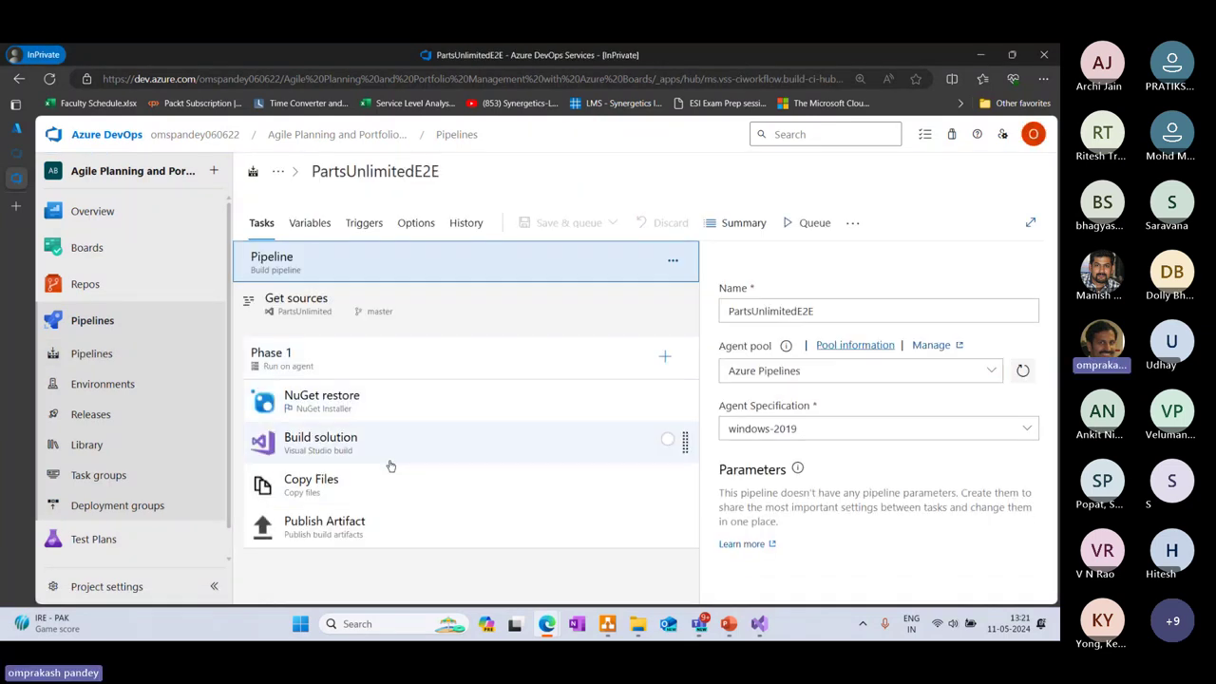
# - Examine the NuGet restore task's settings, including its Advanced section, Control Options and the Run this task conditions
pyautogui.click(359, 403)
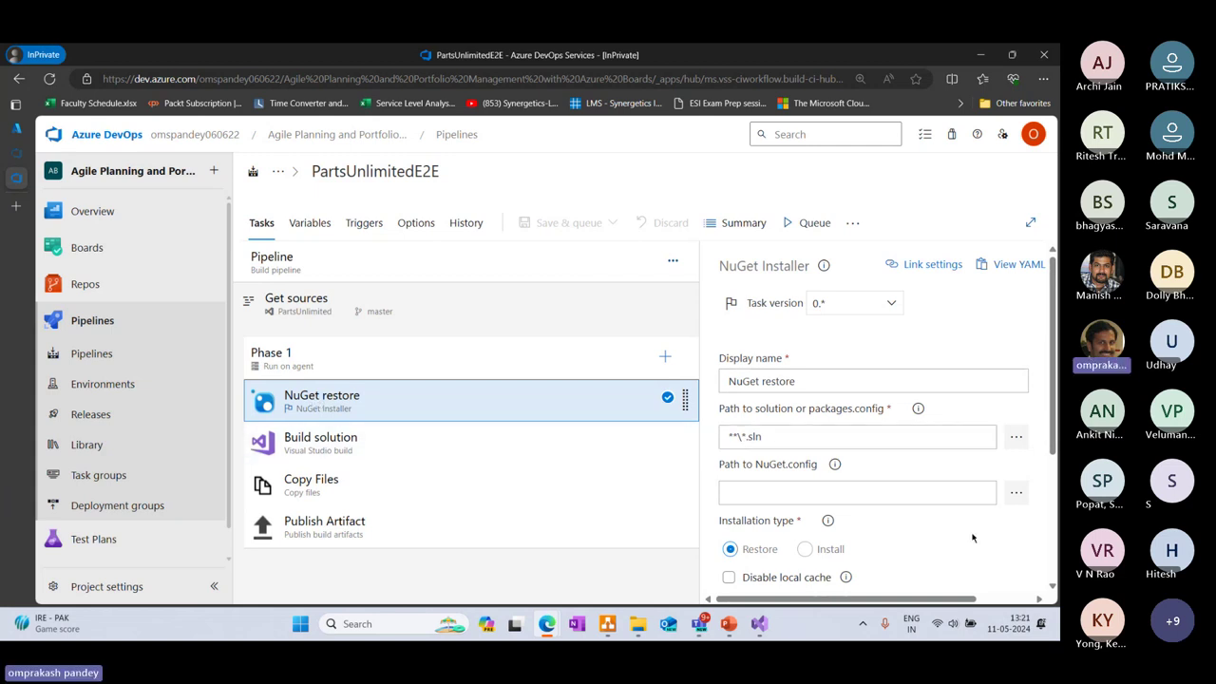
pyautogui.moveTo(1052, 433); pyautogui.dragTo(1057, 555)
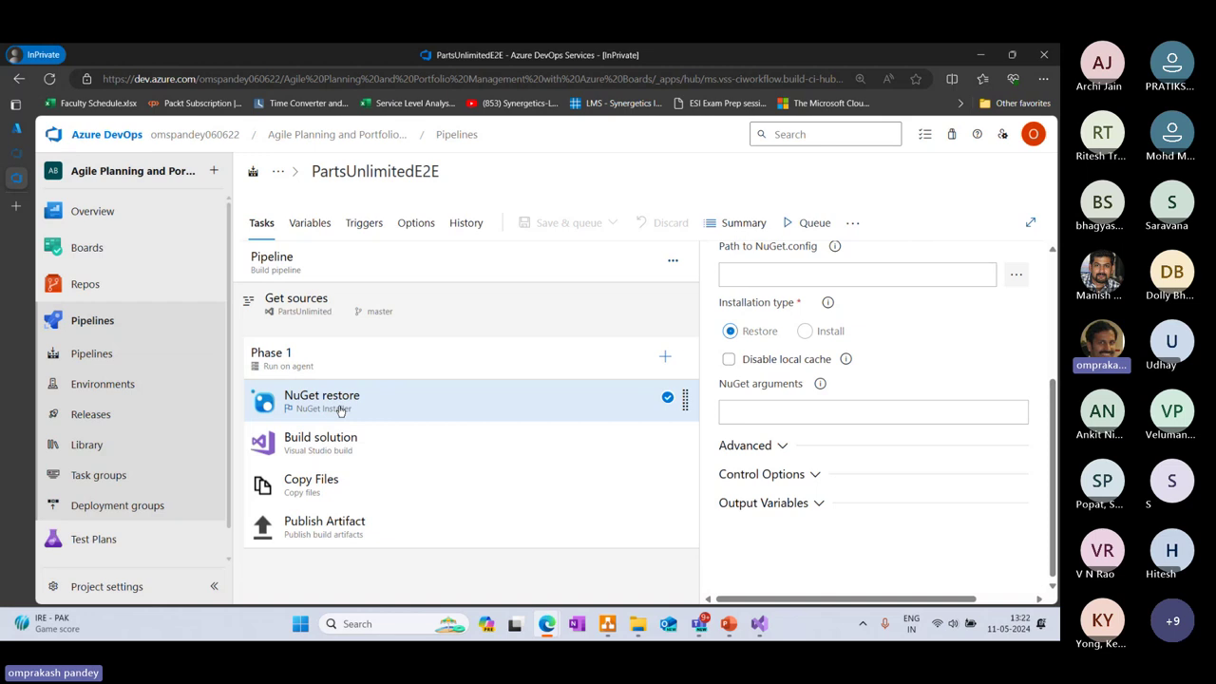
pyautogui.click(775, 447)
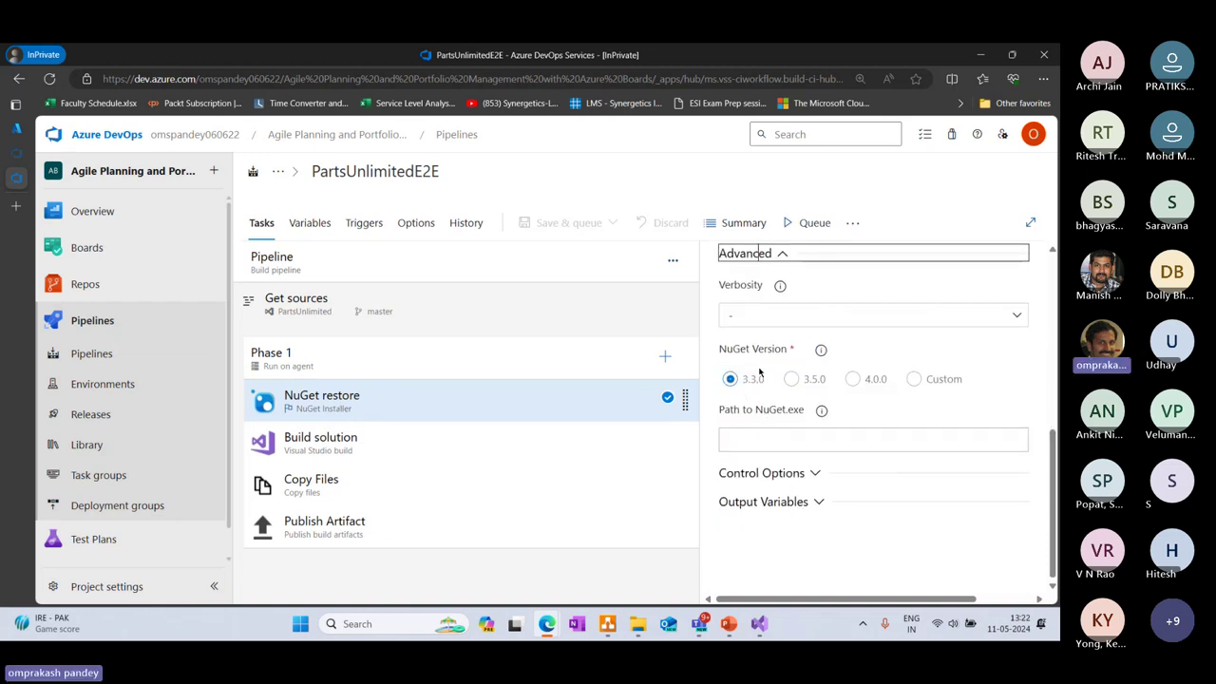
pyautogui.click(752, 472)
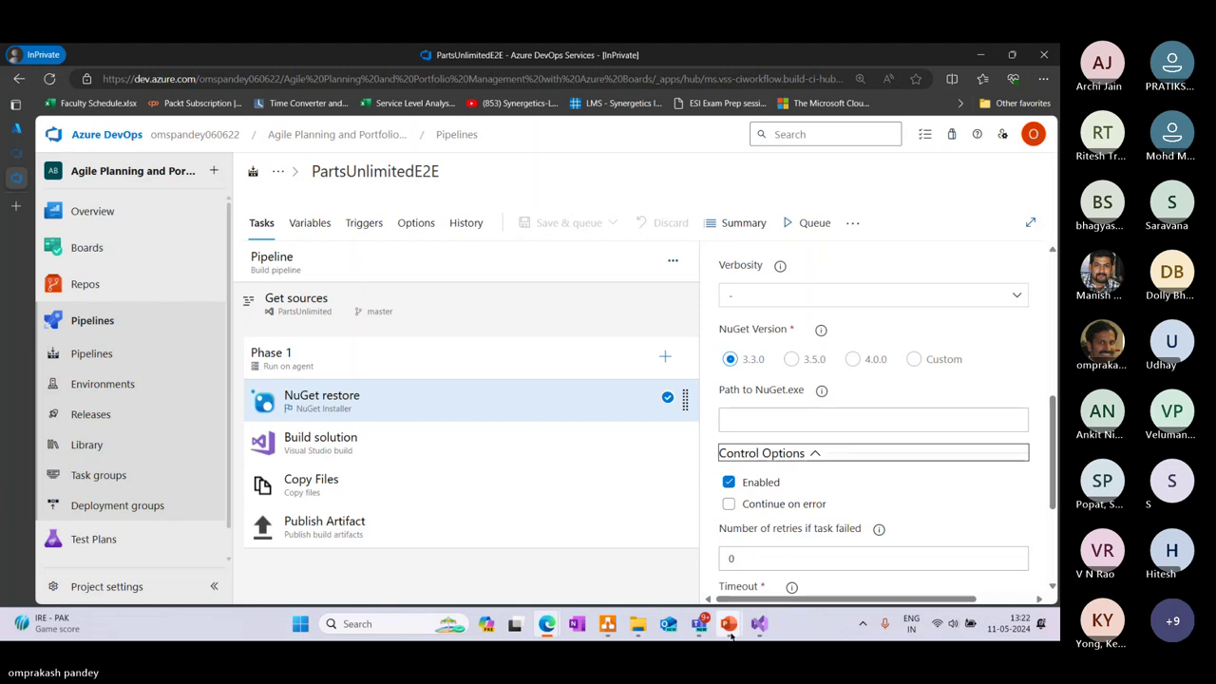
pyautogui.moveTo(730, 637)
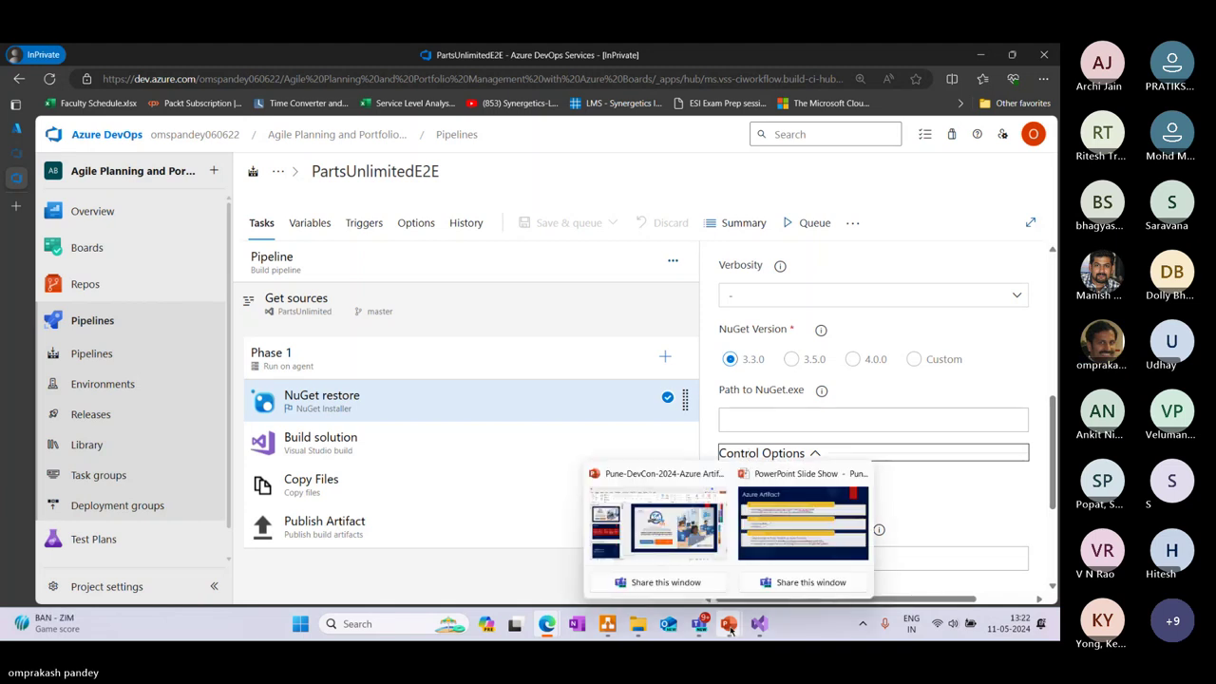
pyautogui.scroll(-3, 902, 442)
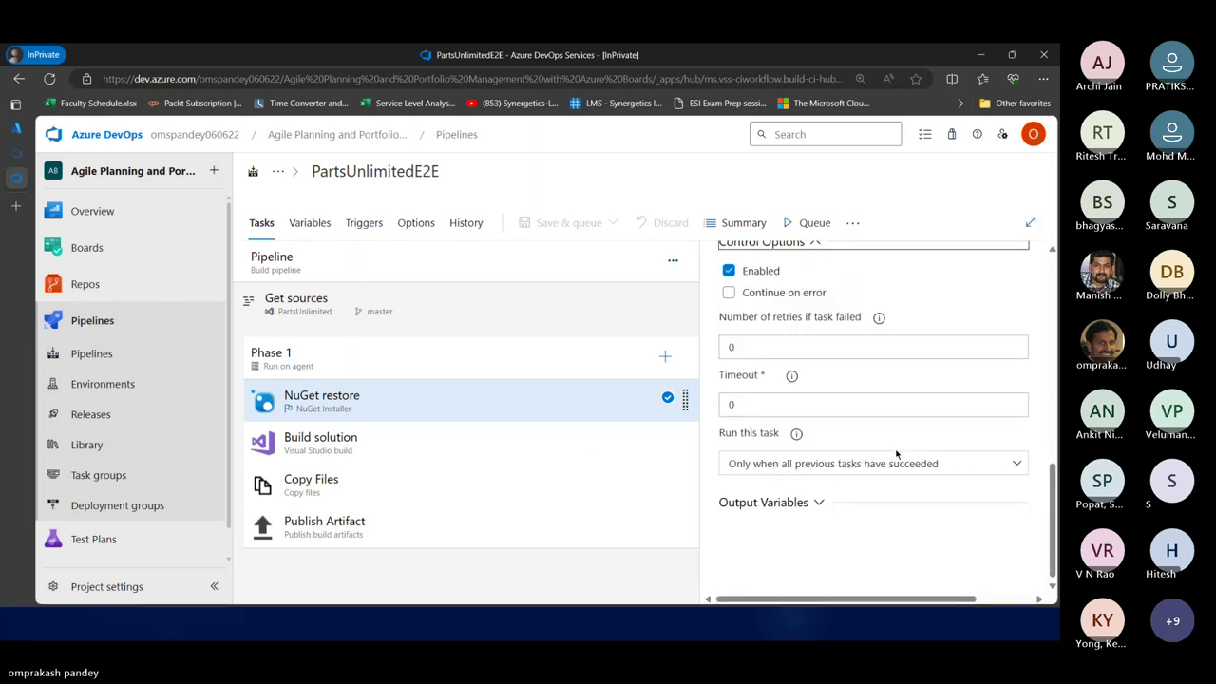
pyautogui.click(809, 463)
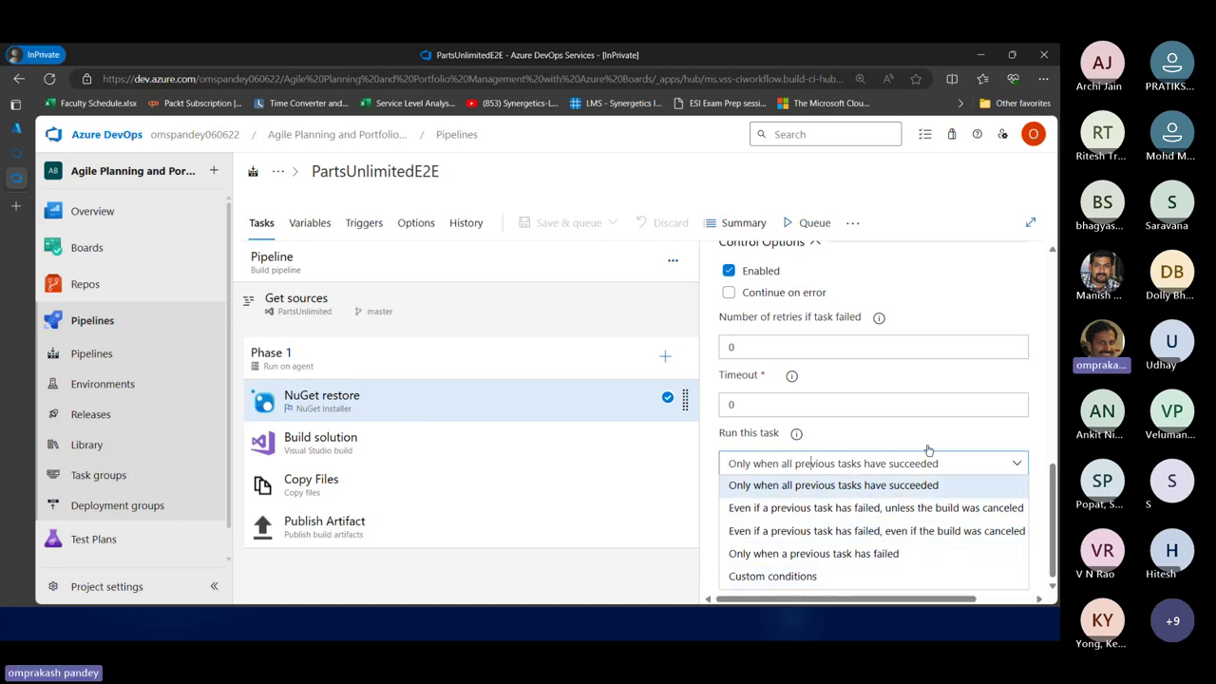
pyautogui.click(1047, 371)
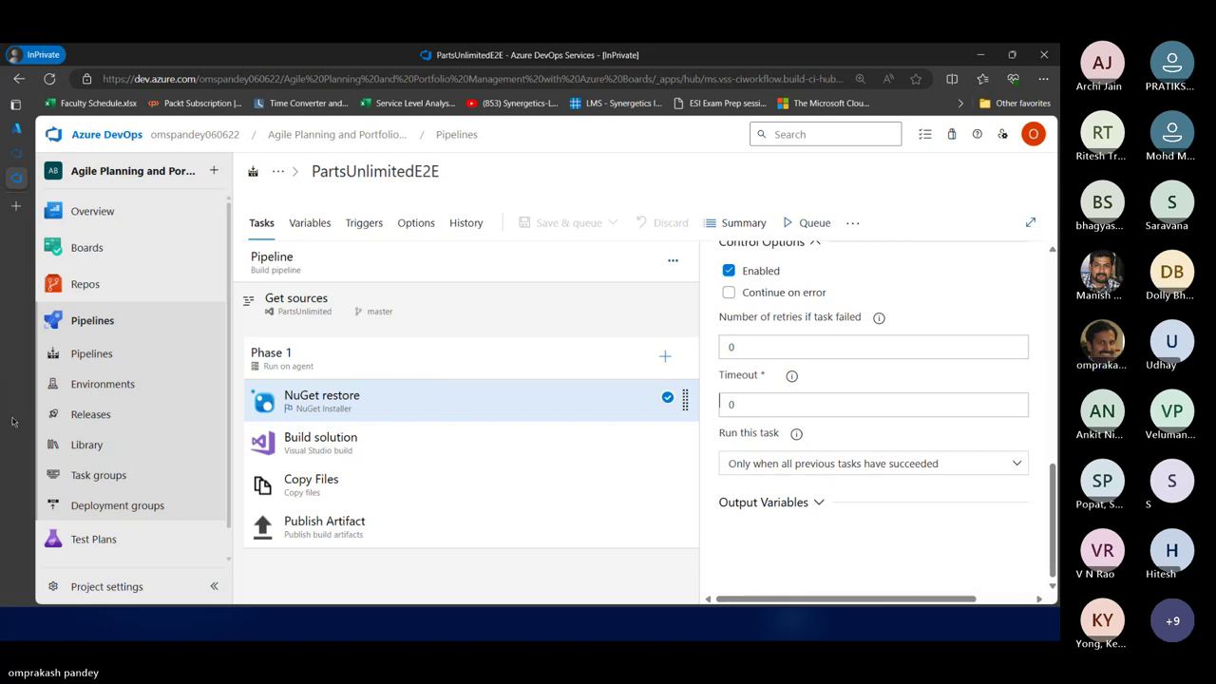
# - Open the project's Artifacts and view the connection options of the feed named after the organization
pyautogui.moveTo(157, 550)
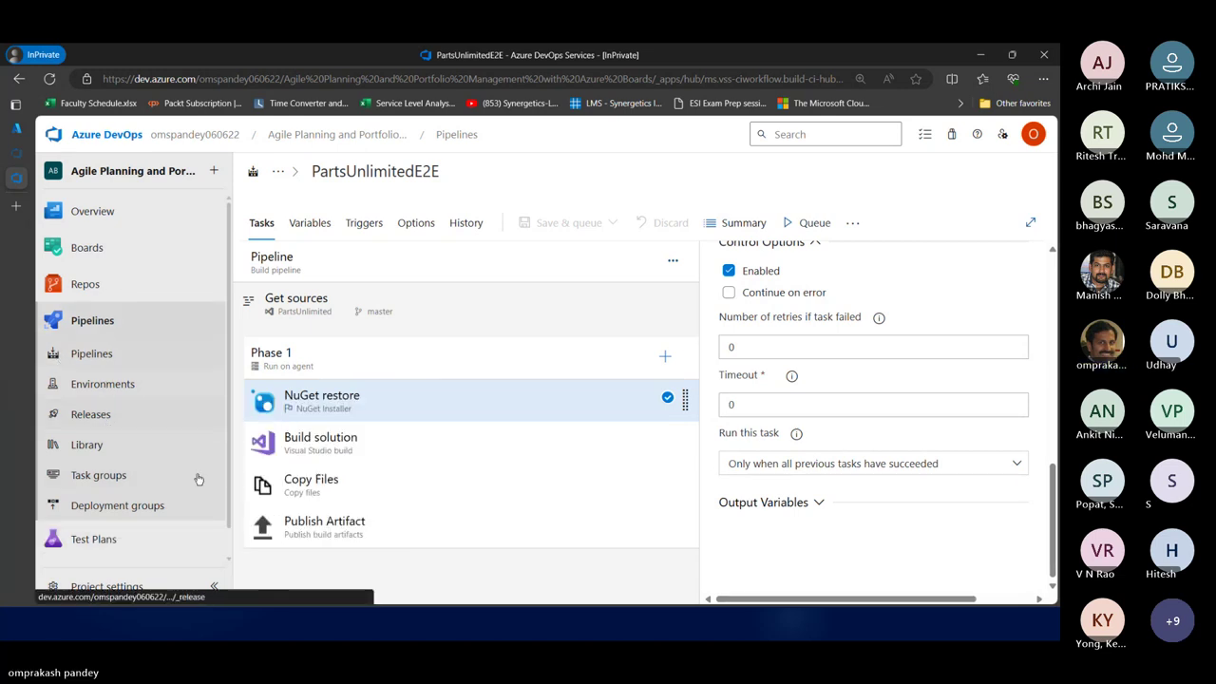
pyautogui.click(118, 325)
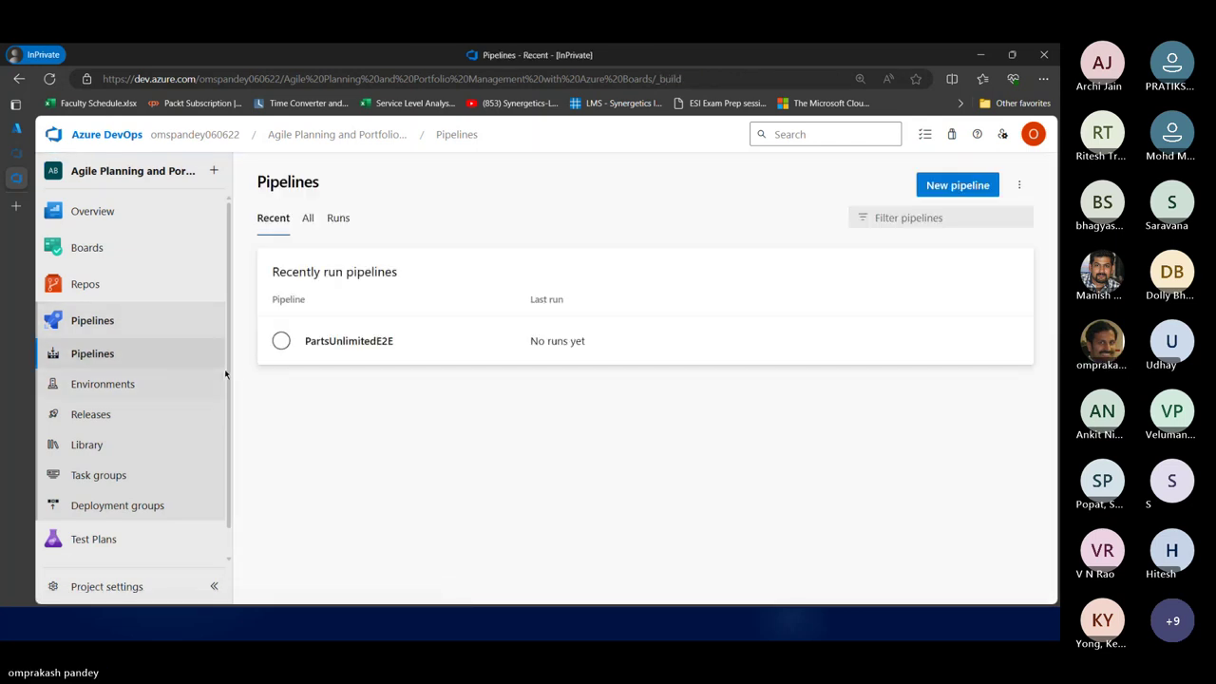
pyautogui.scroll(-1, 164, 551)
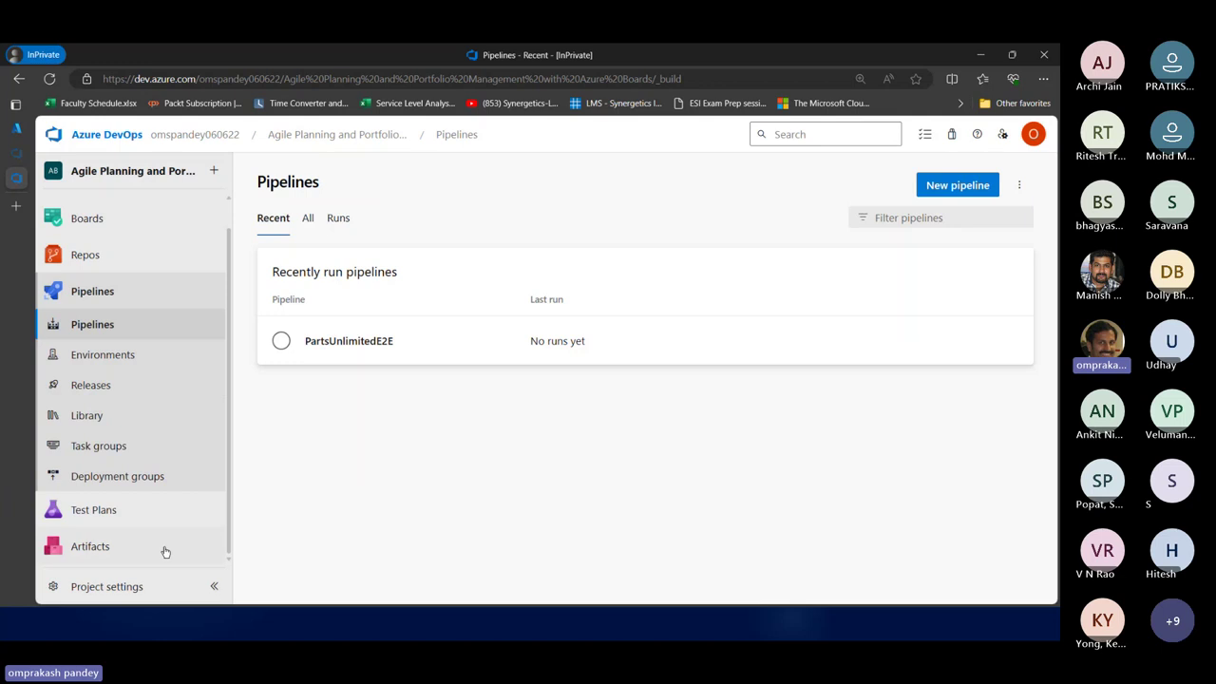
pyautogui.click(105, 549)
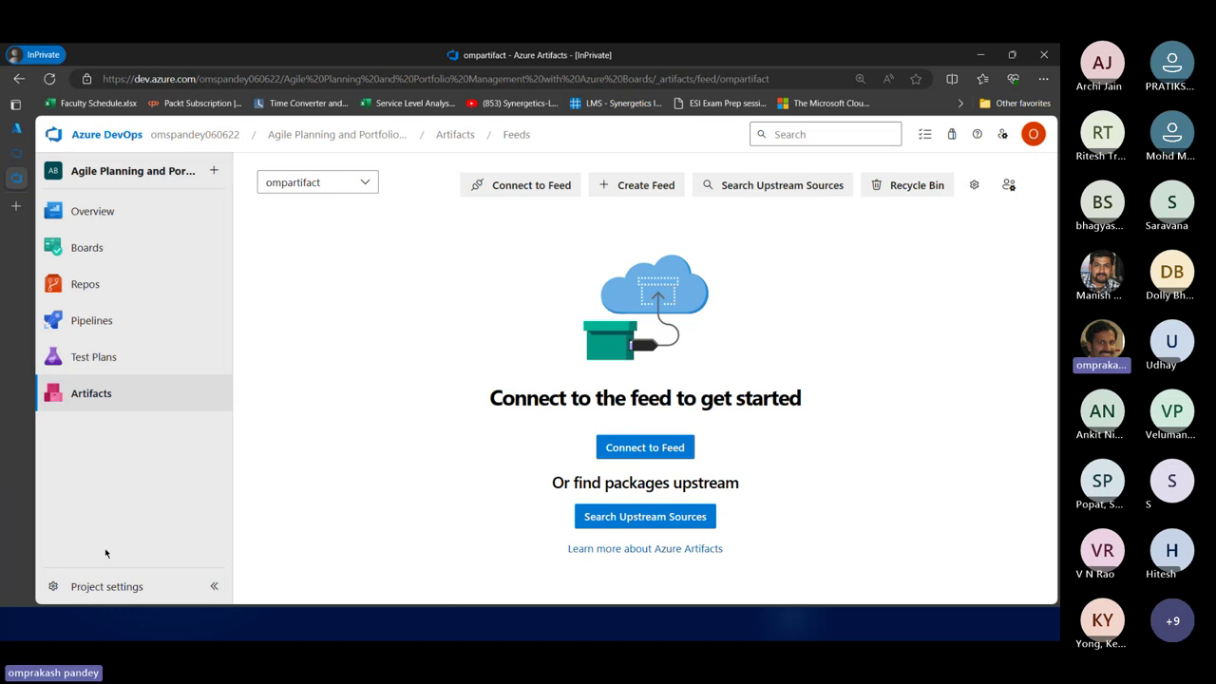
pyautogui.click(347, 190)
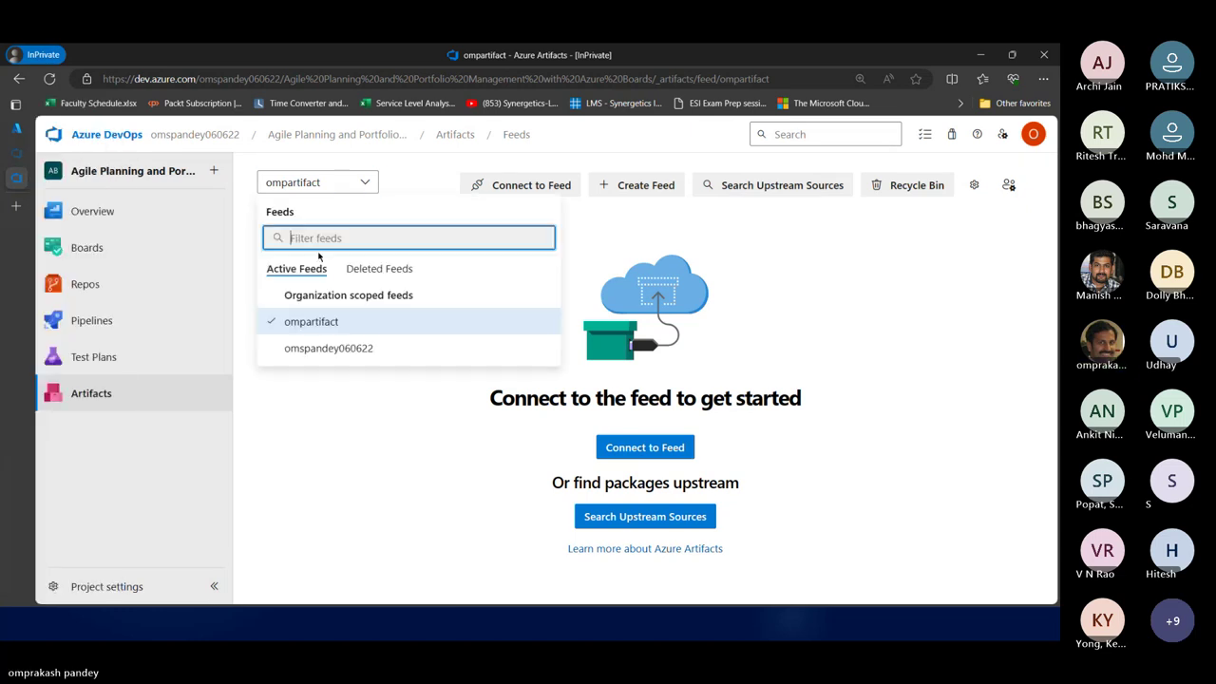
pyautogui.click(322, 349)
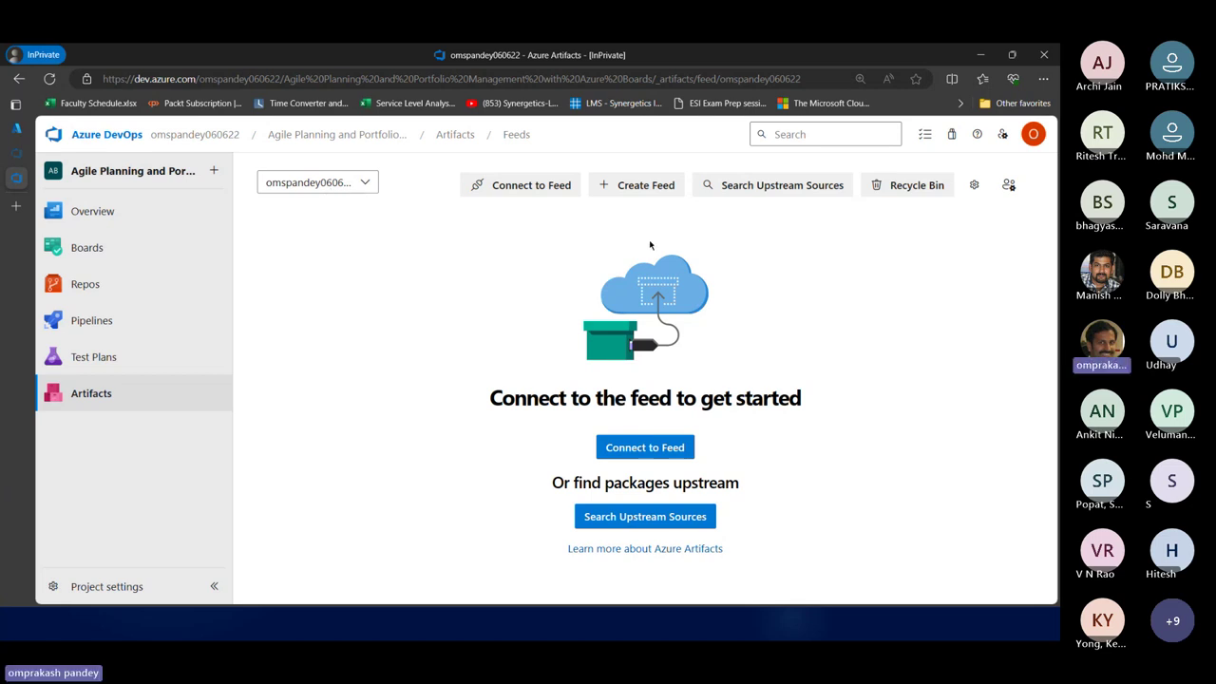
pyautogui.click(531, 185)
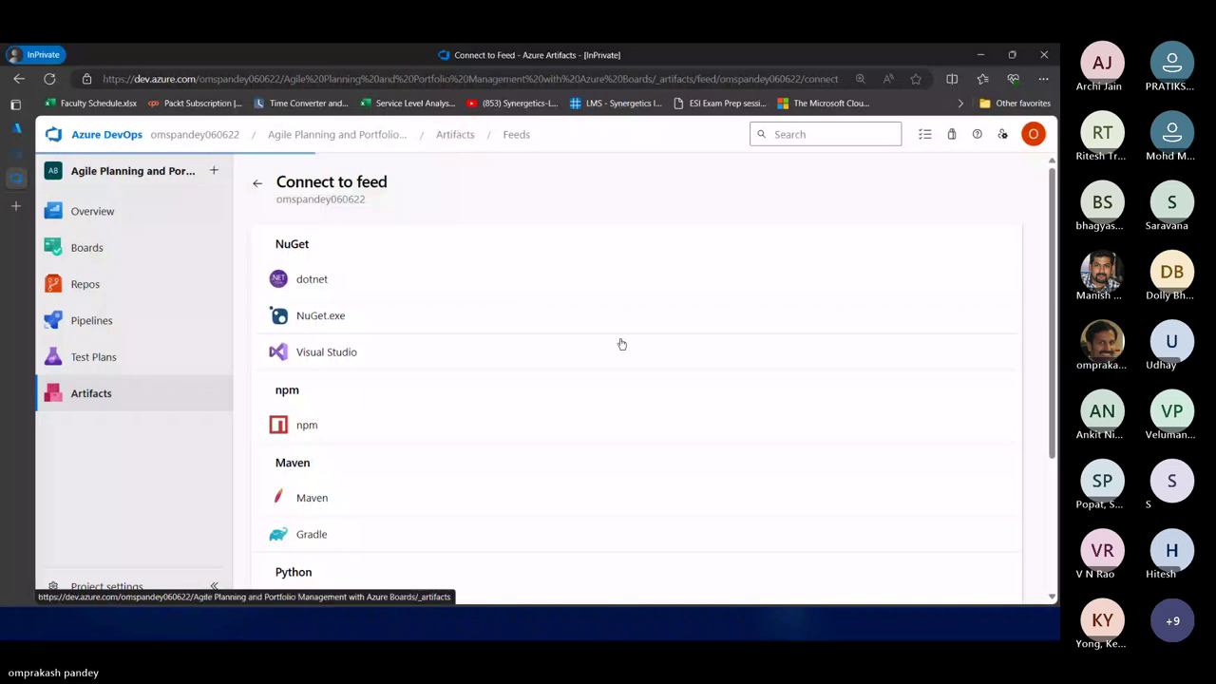
pyautogui.click(453, 137)
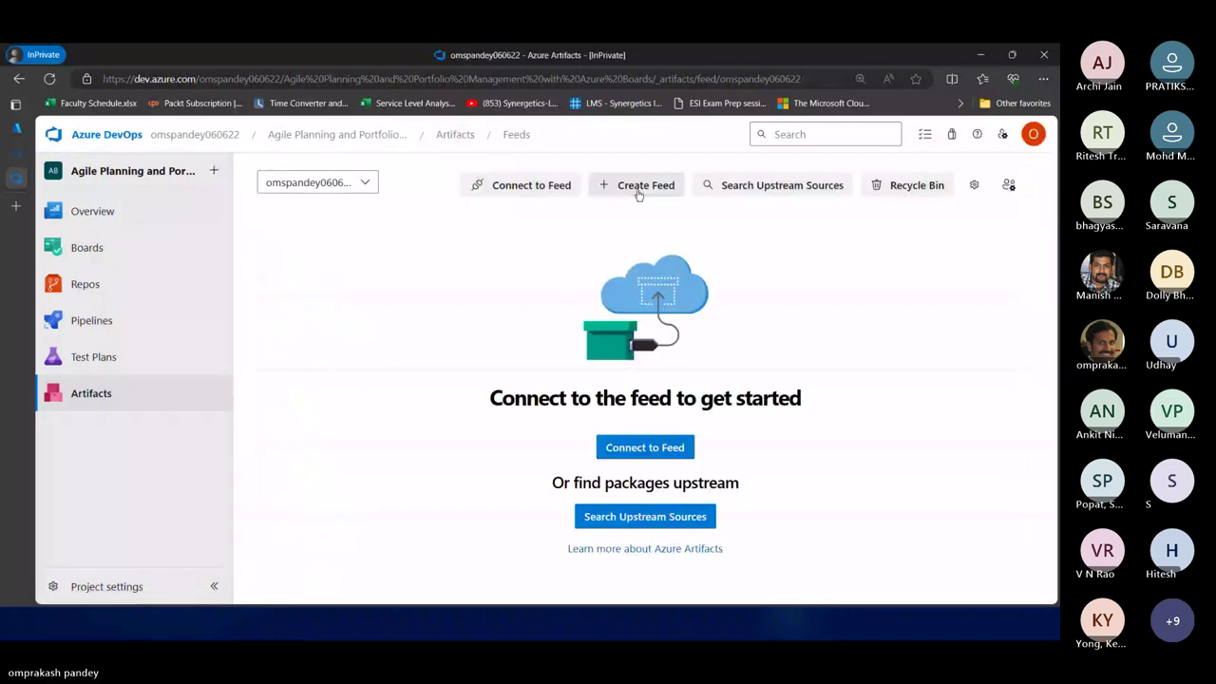
# - Start a new feed named GABCFeed with visibility for members of the organization
pyautogui.click(639, 186)
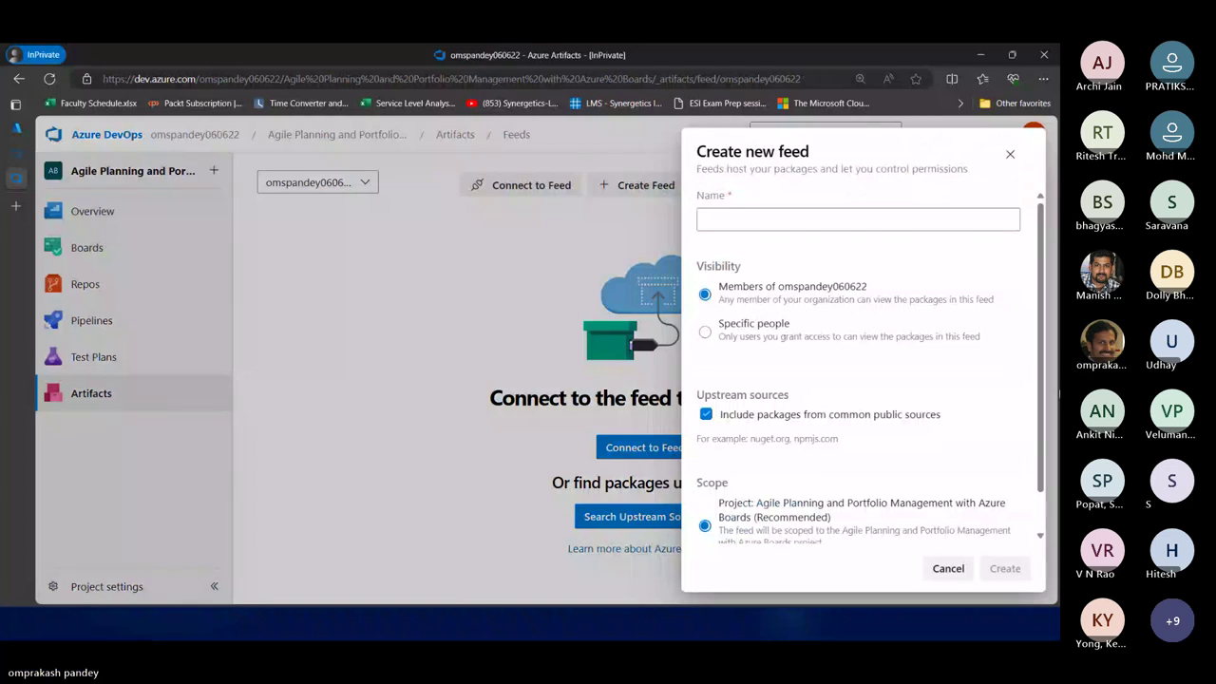
pyautogui.click(881, 219)
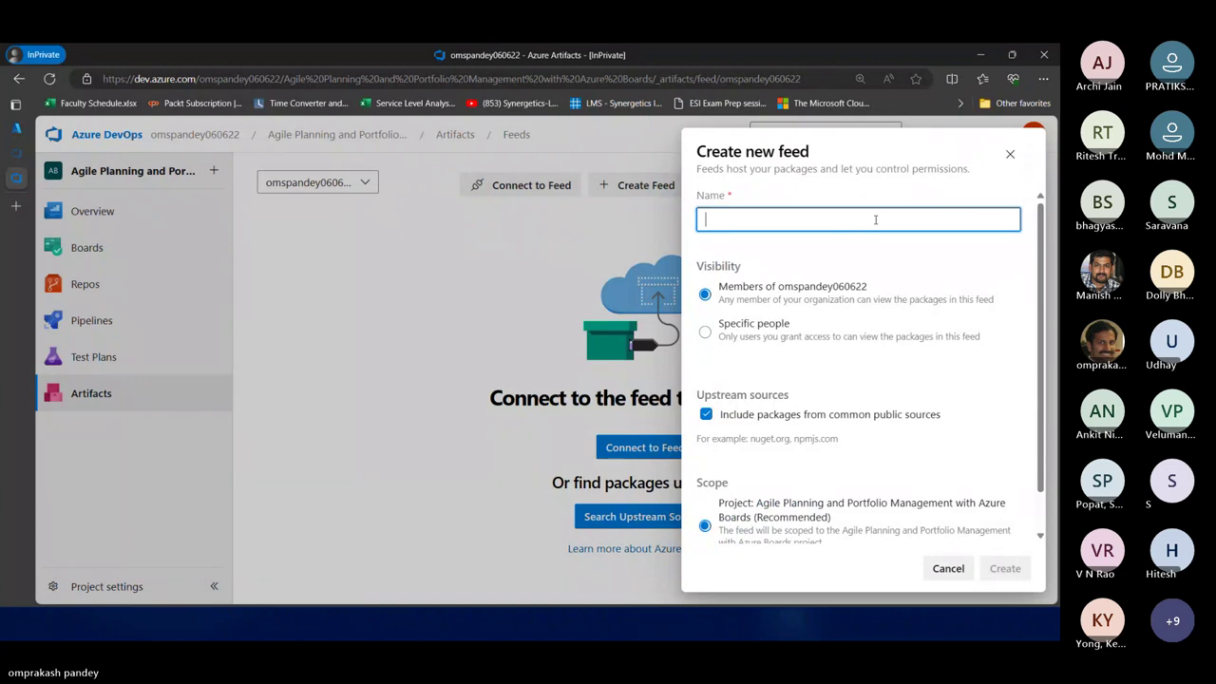
pyautogui.write('GAB')
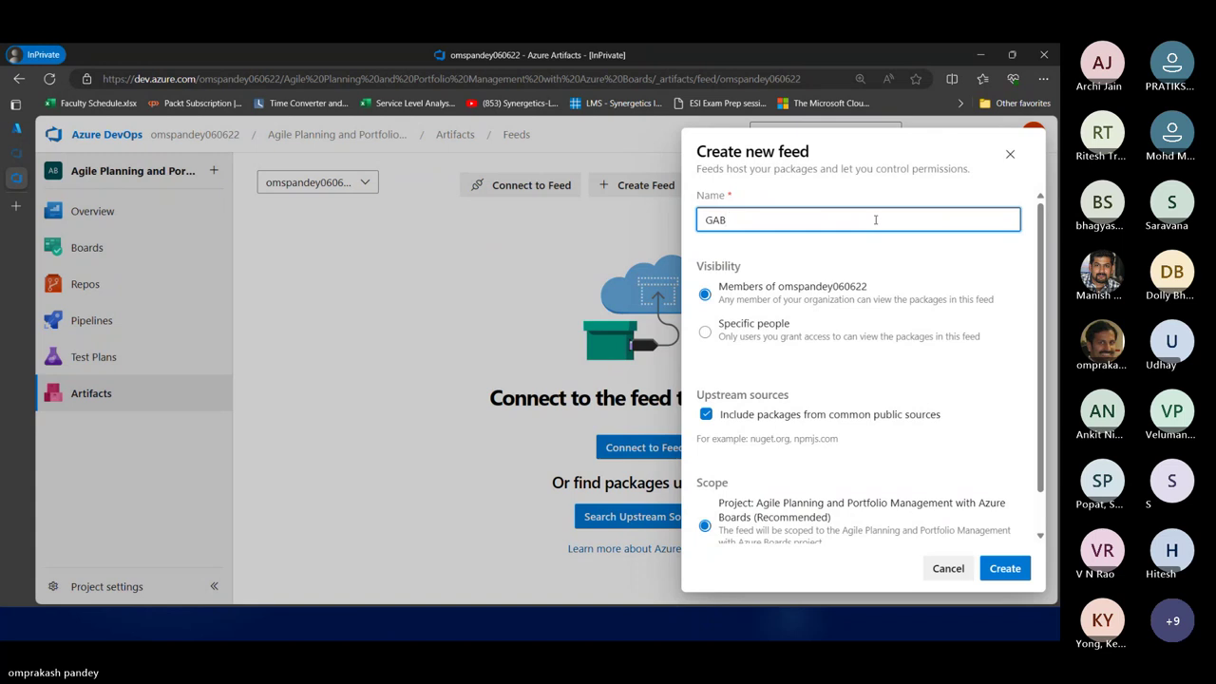
pyautogui.write('CFeed')
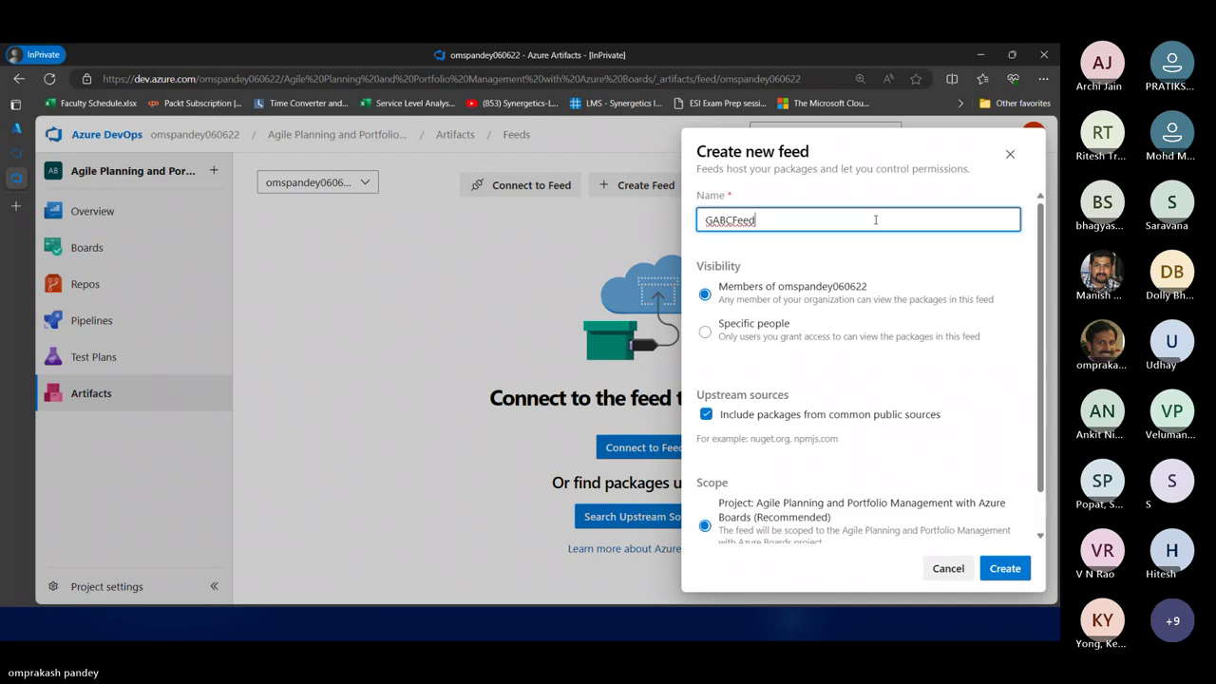
pyautogui.click(750, 330)
pyautogui.click(784, 291)
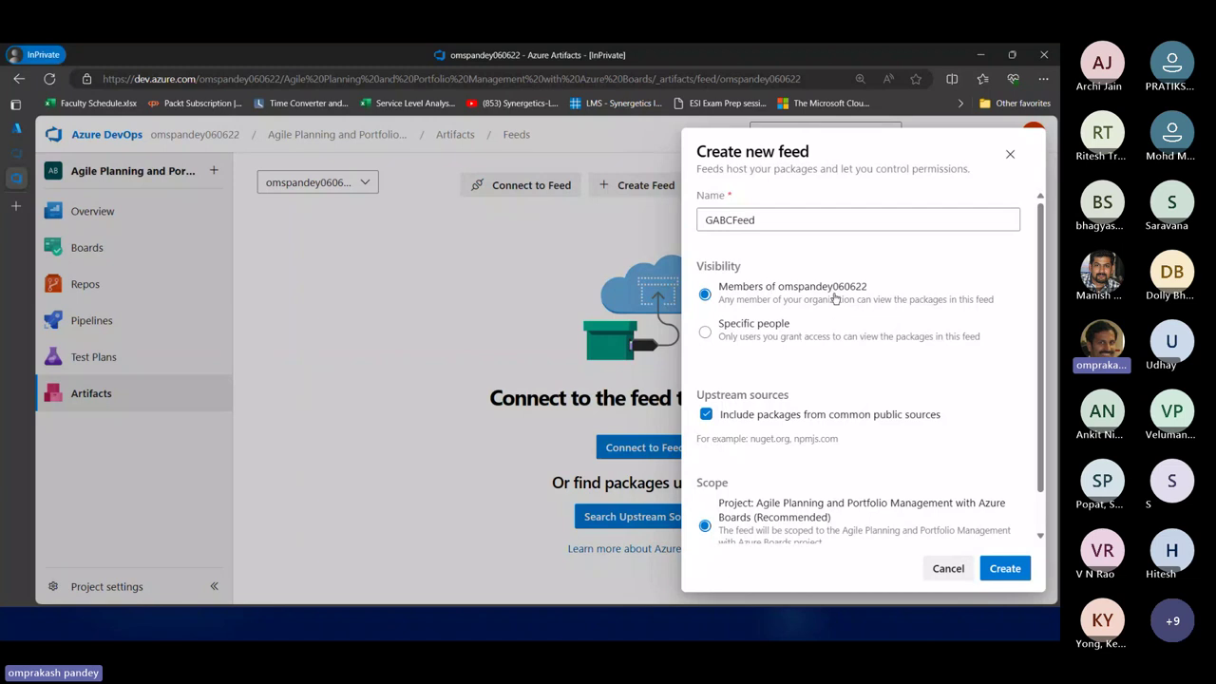
# - Create the feed with packages from common public sources included and the recommended project scope
pyautogui.scroll(-1, 834, 298)
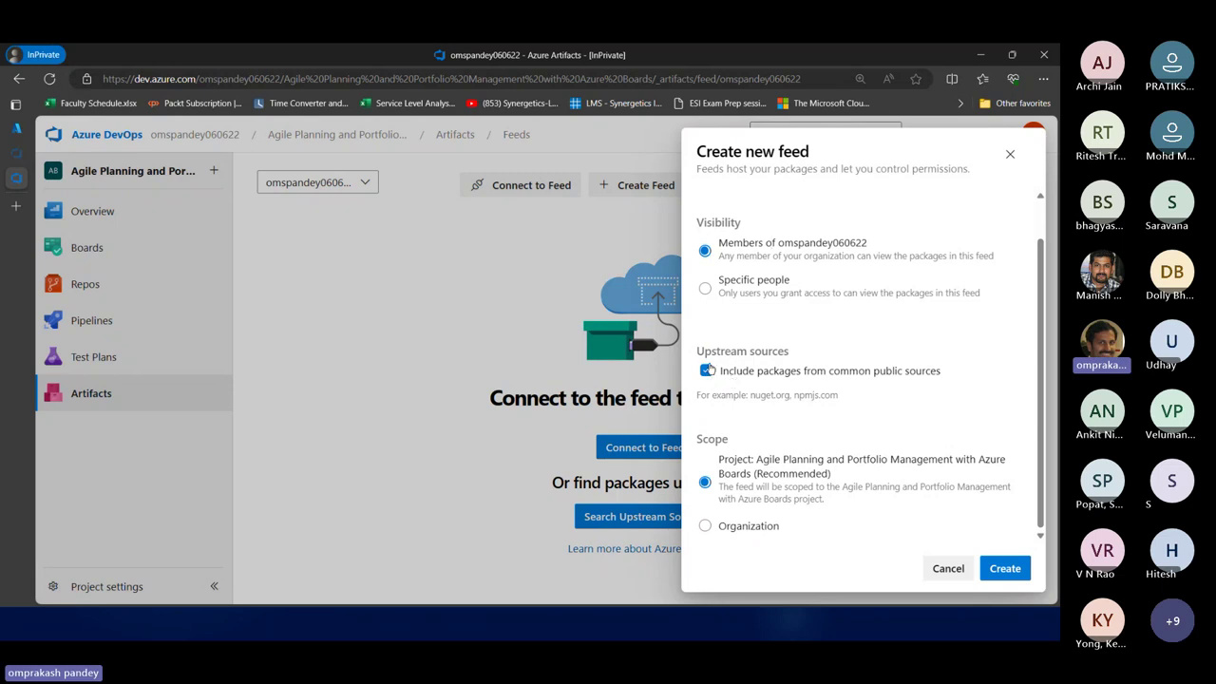
pyautogui.click(706, 374)
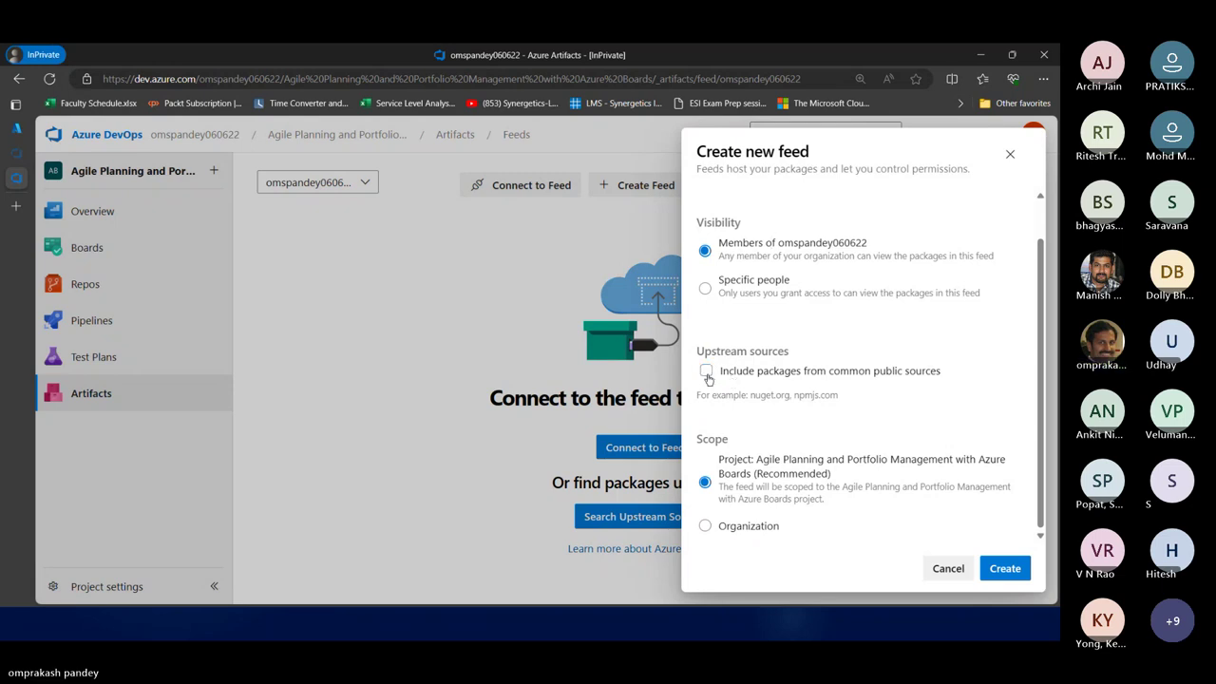
pyautogui.click(707, 374)
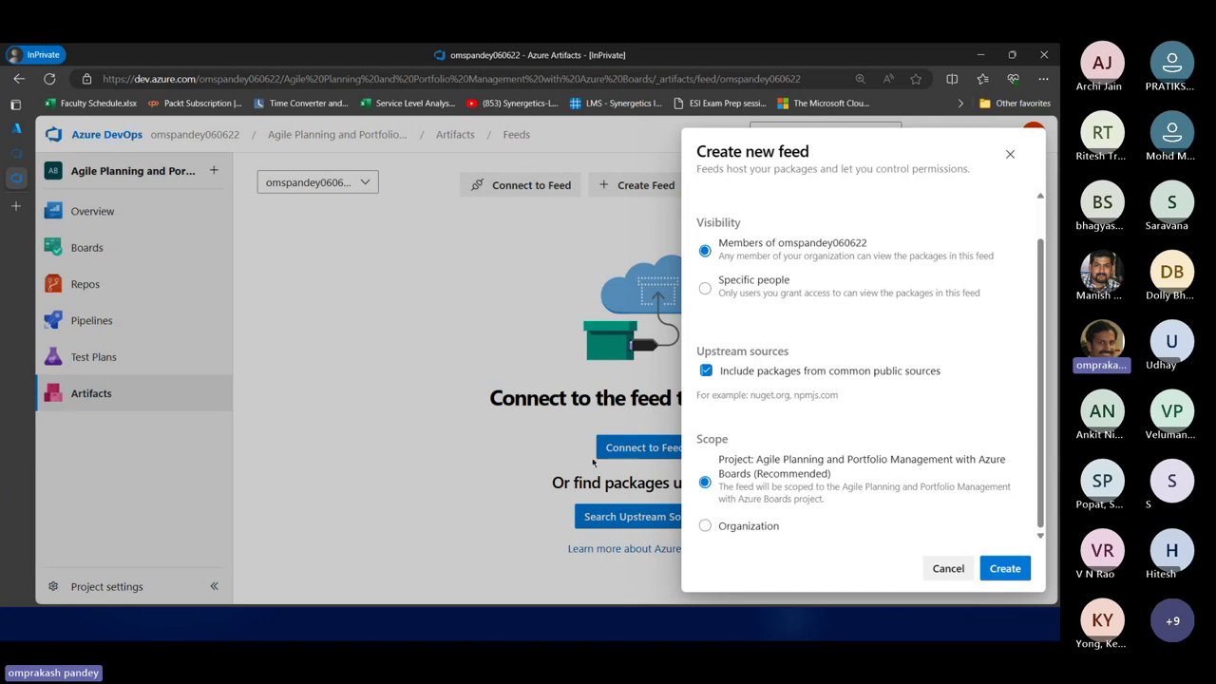
pyautogui.click(729, 530)
pyautogui.click(836, 465)
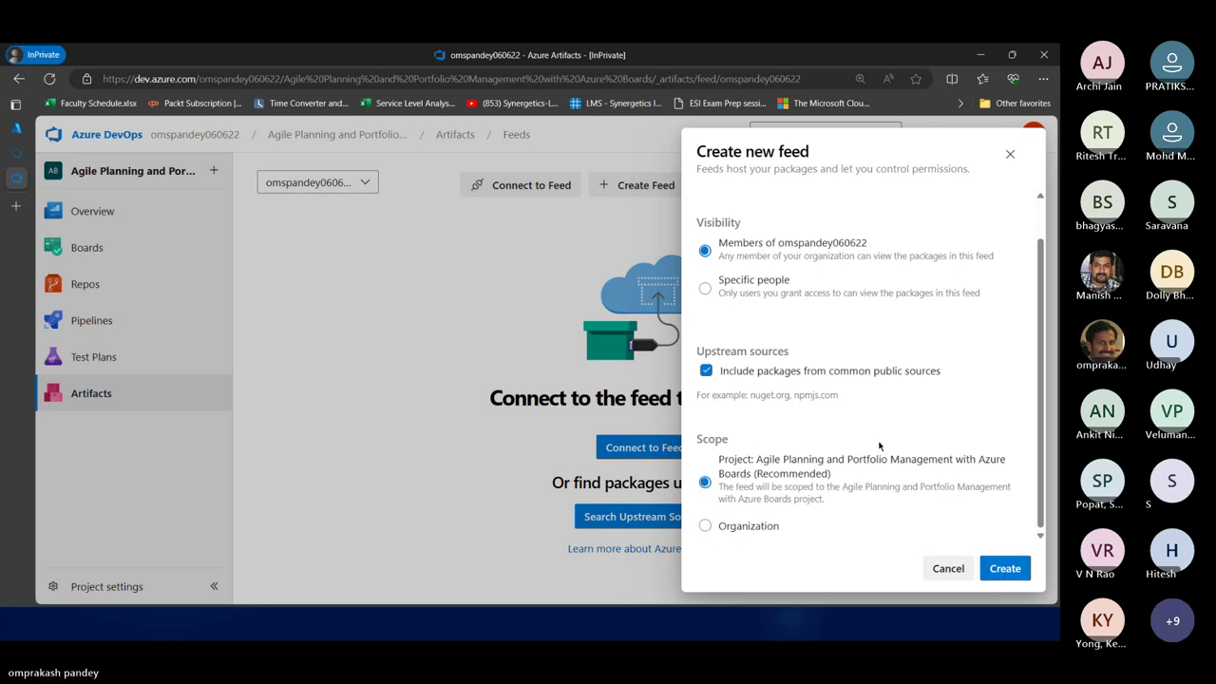
pyautogui.scroll(1, 879, 444)
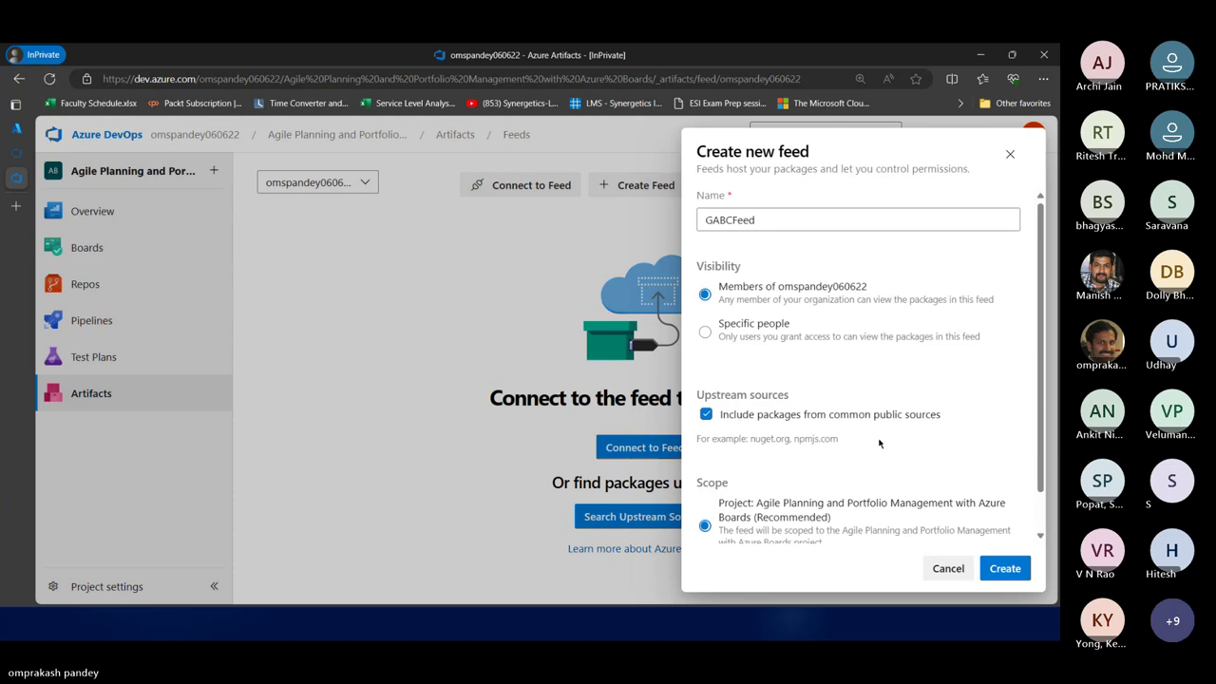
pyautogui.click(1004, 568)
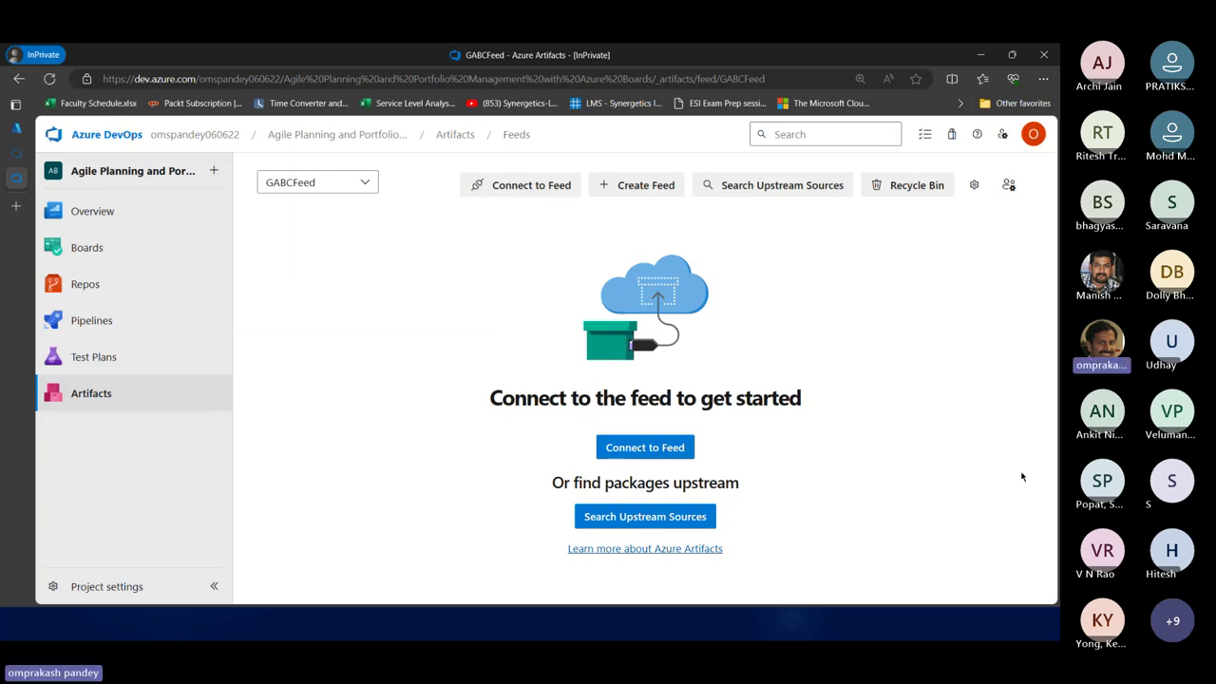
# - Review GABCFeed's NuGet.exe instructions for project setup, restoring and publishing packages, and the required tools, and return to the feed
pyautogui.click(526, 187)
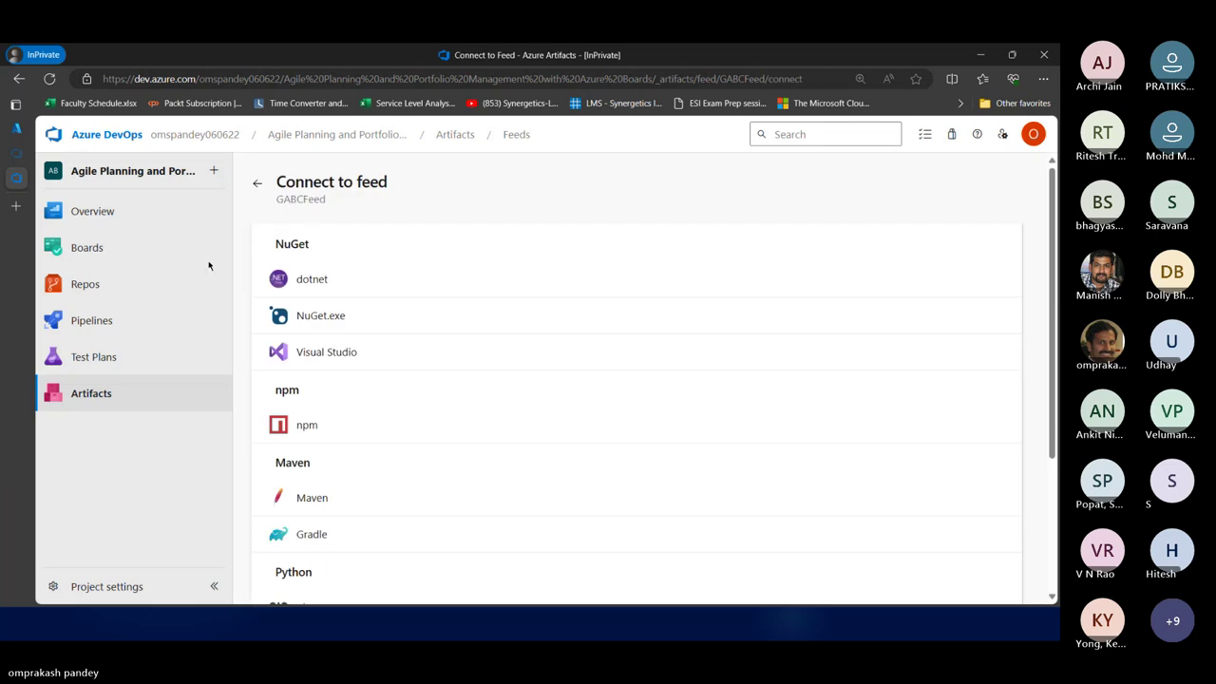
pyautogui.click(317, 318)
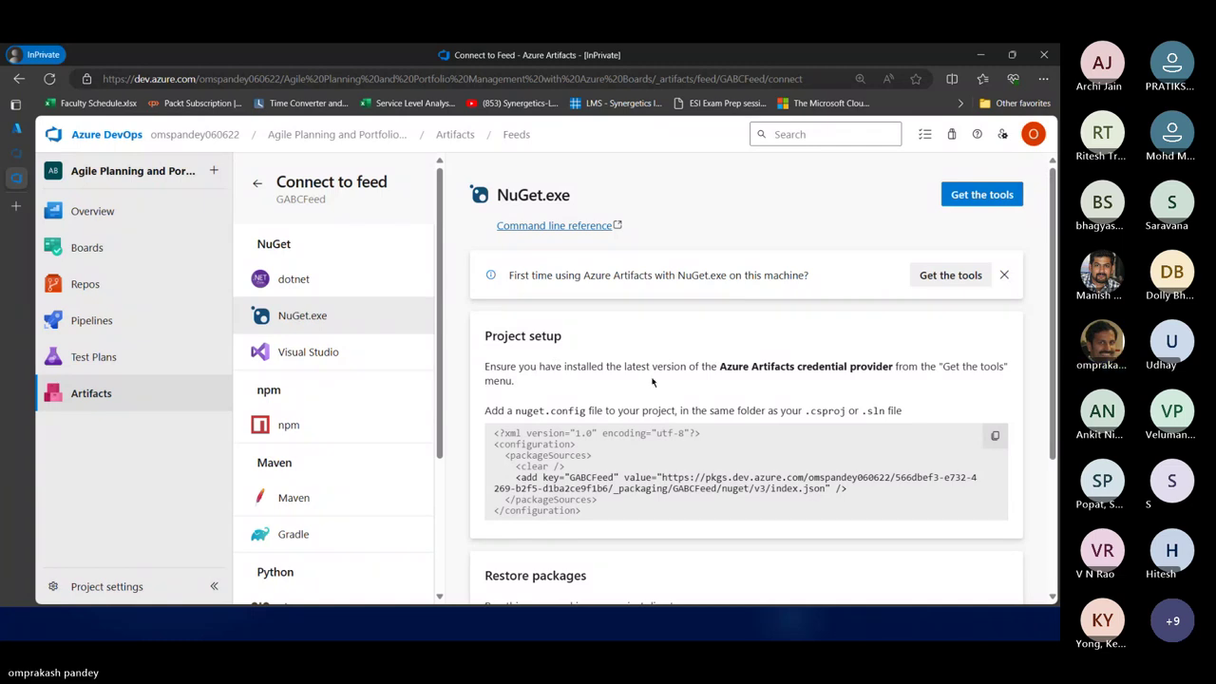
pyautogui.moveTo(718, 366); pyautogui.dragTo(866, 370)
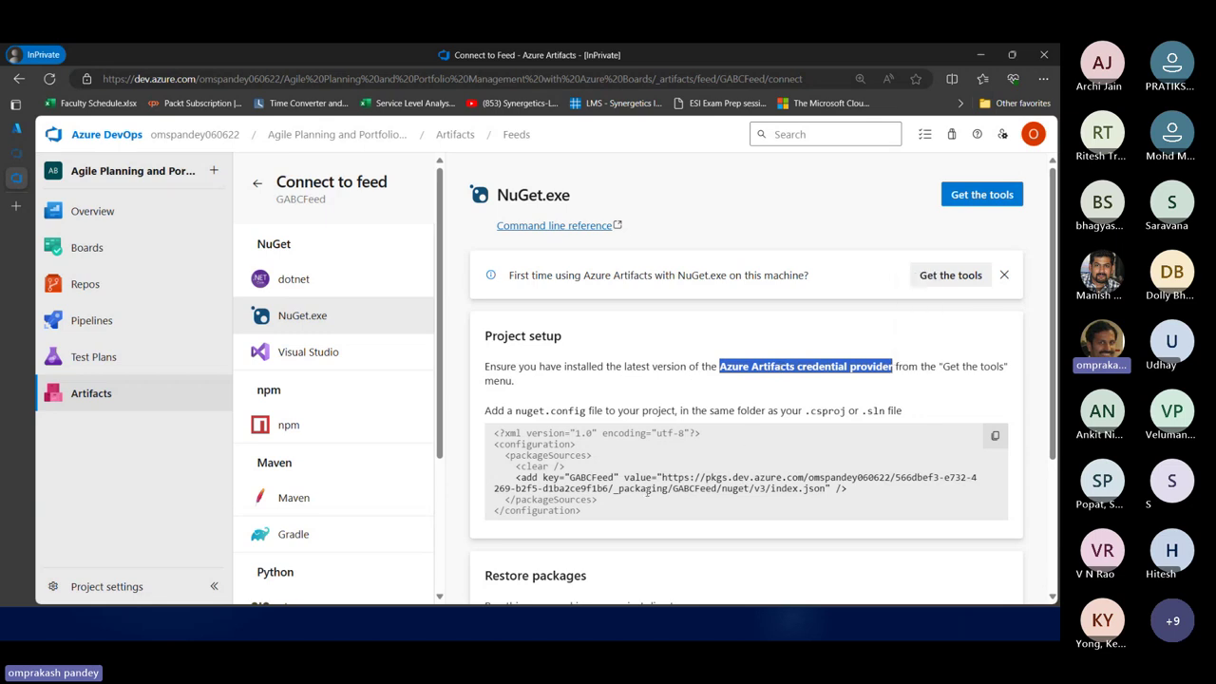
pyautogui.scroll(-3, 647, 493)
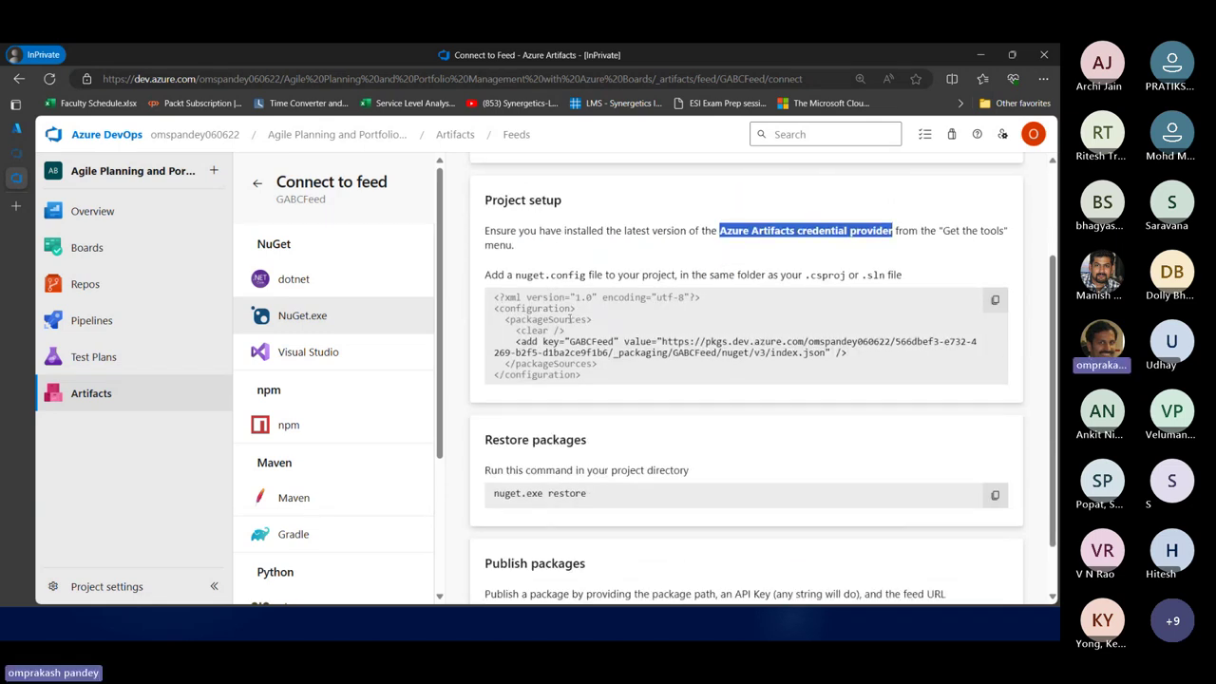
pyautogui.scroll(-2, 570, 319)
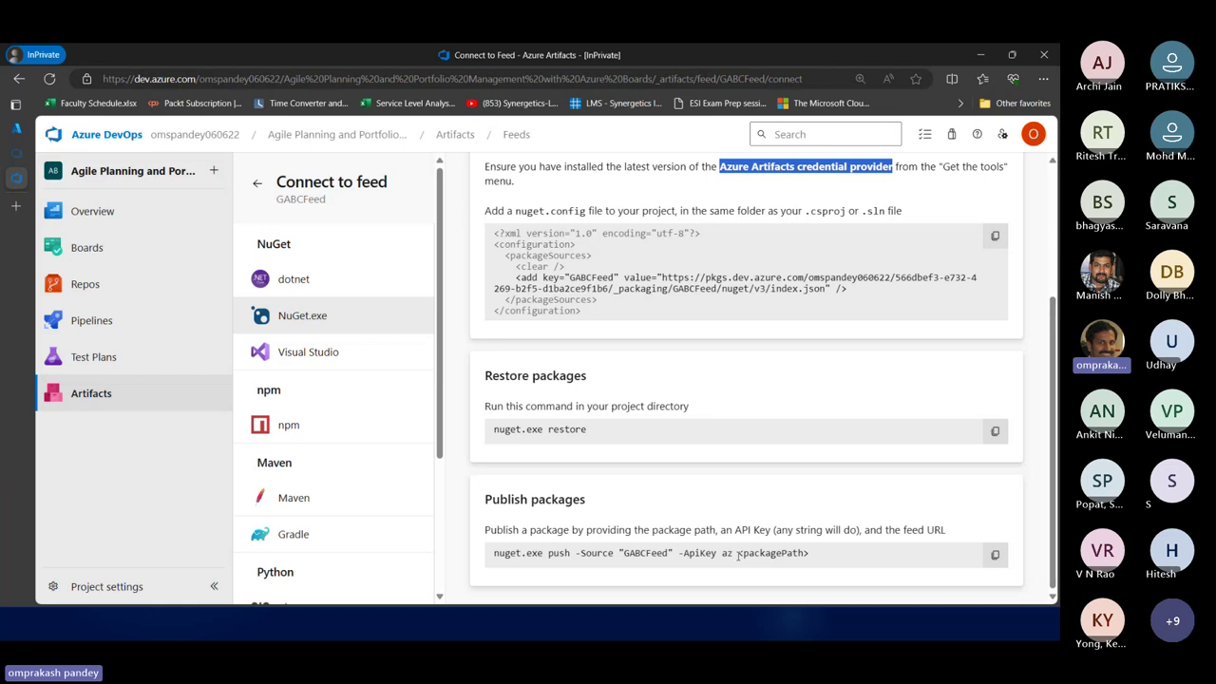
pyautogui.scroll(3, 898, 377)
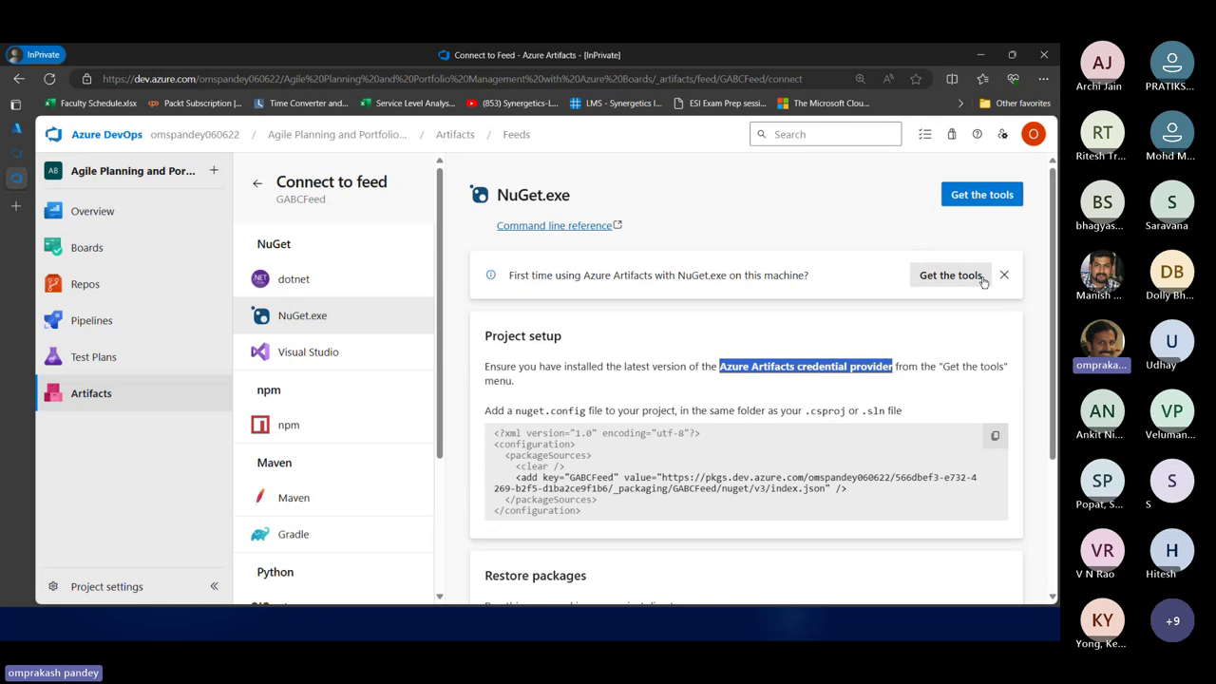
pyautogui.click(965, 196)
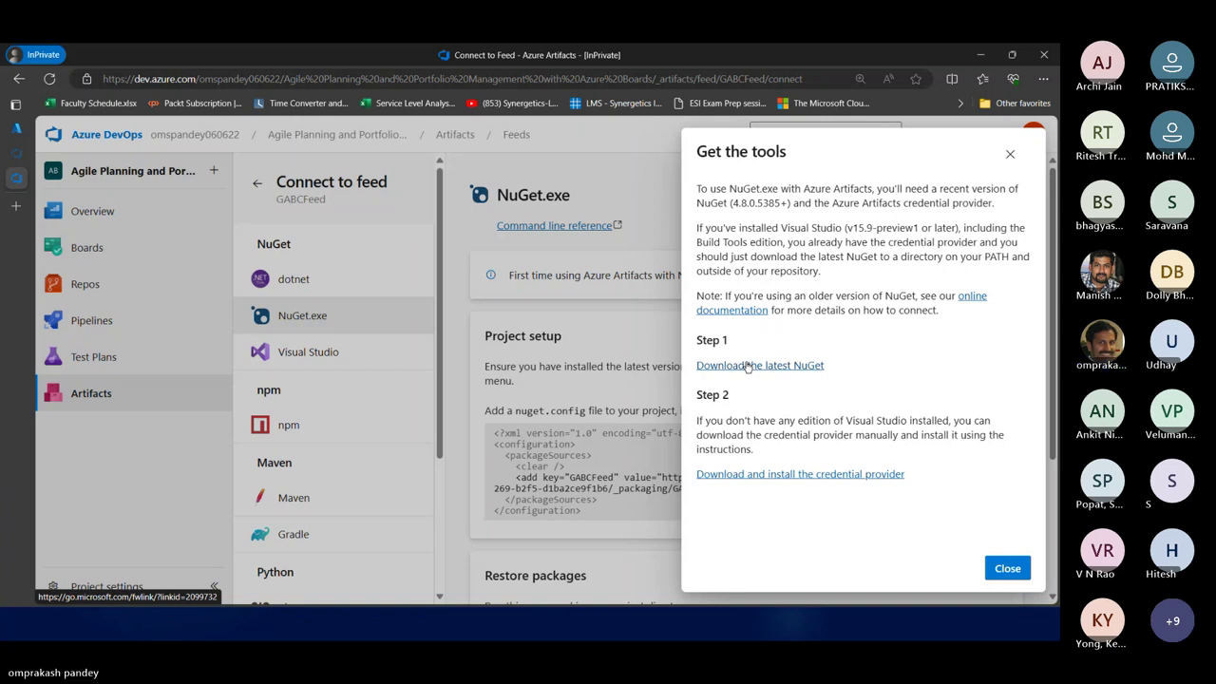
pyautogui.click(1026, 567)
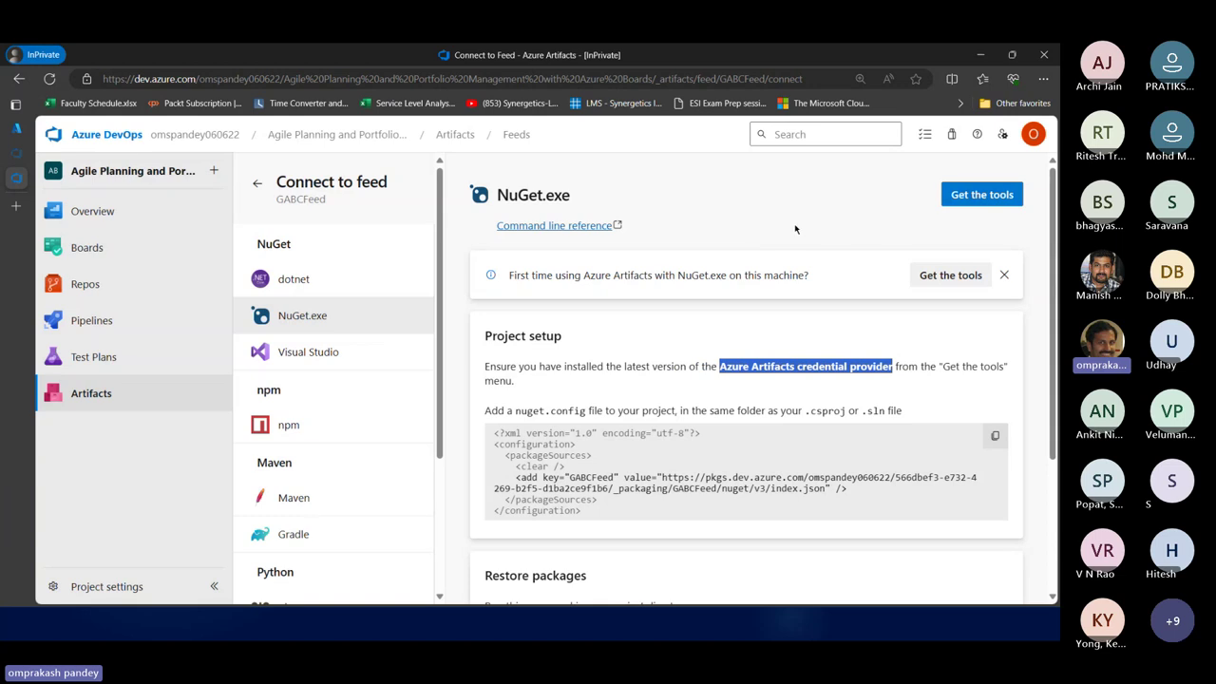
pyautogui.click(257, 183)
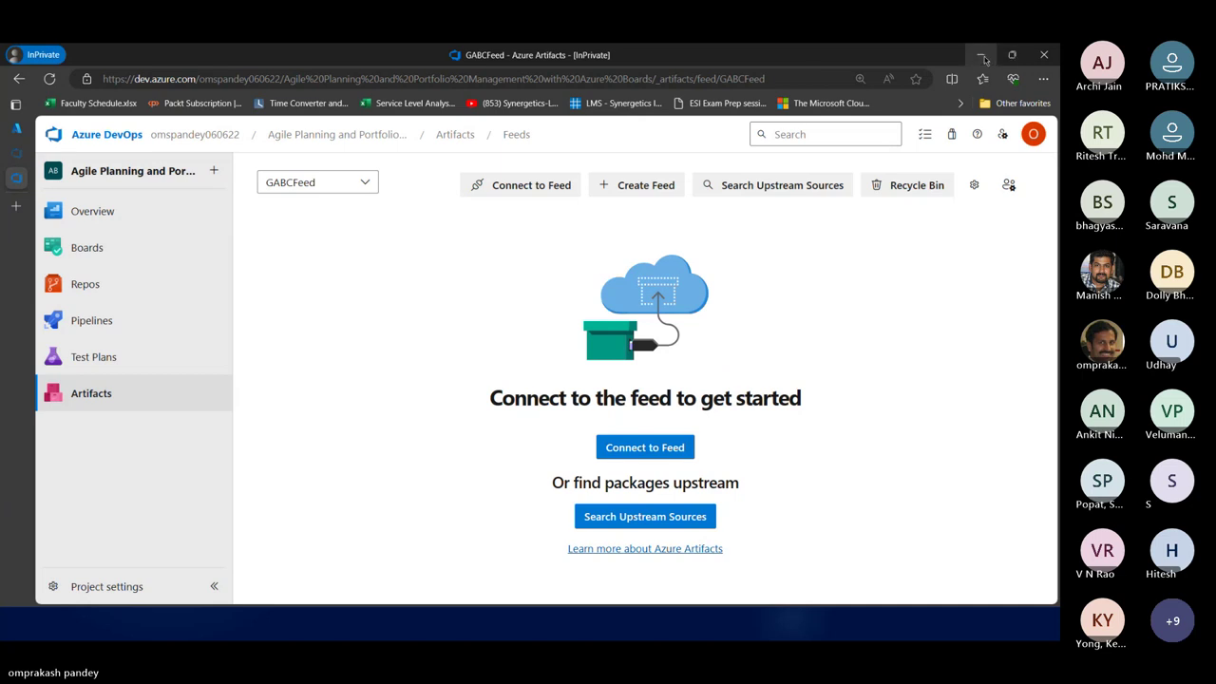
# - Check the package types offered for searching GABCFeed's upstream sources, and return to the Azure Artifact slide in the PowerPoint slide show
pyautogui.click(765, 192)
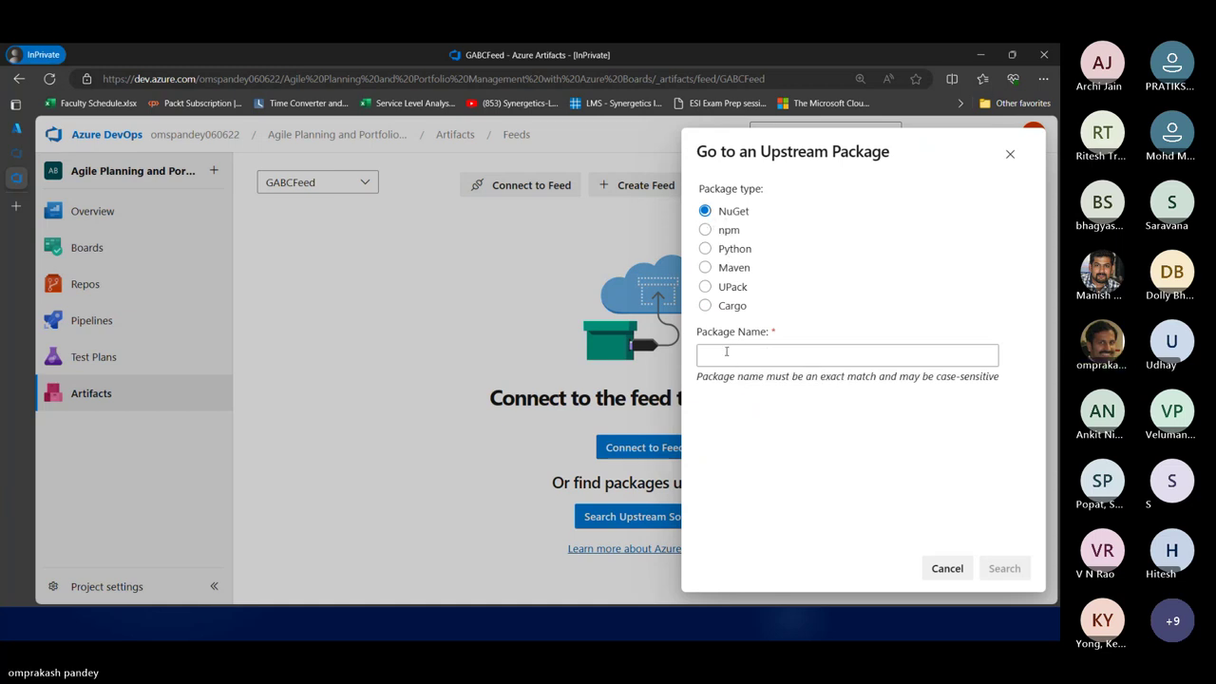
pyautogui.click(725, 352)
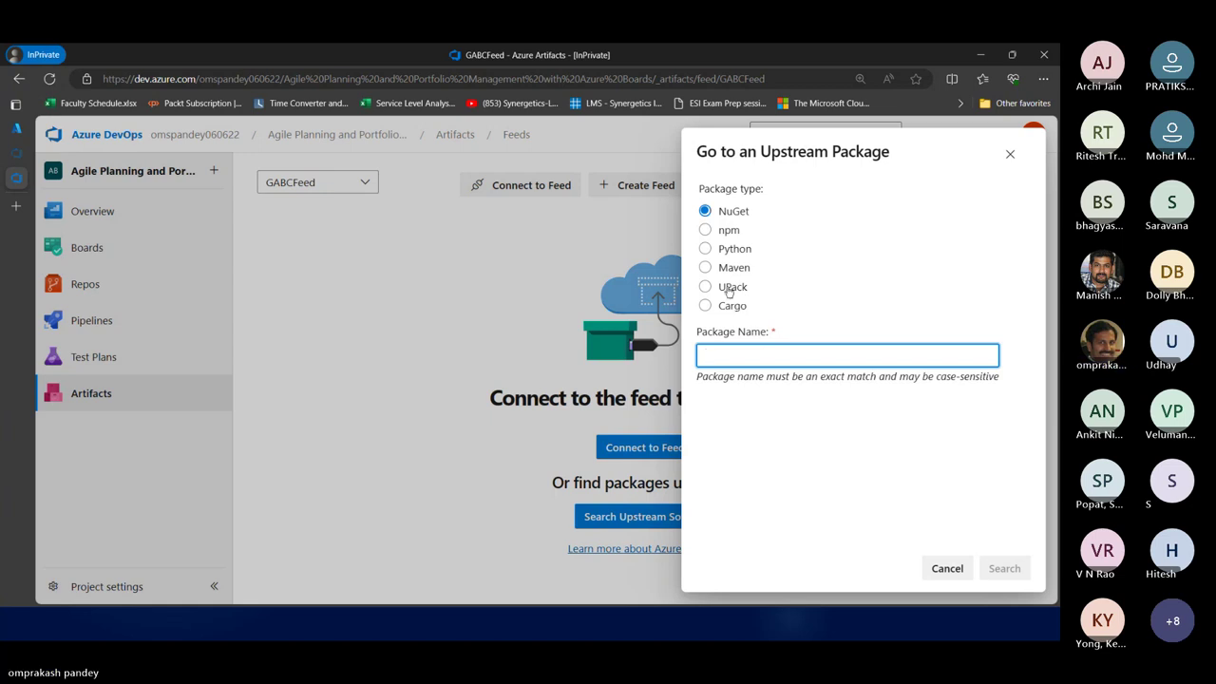
pyautogui.click(946, 568)
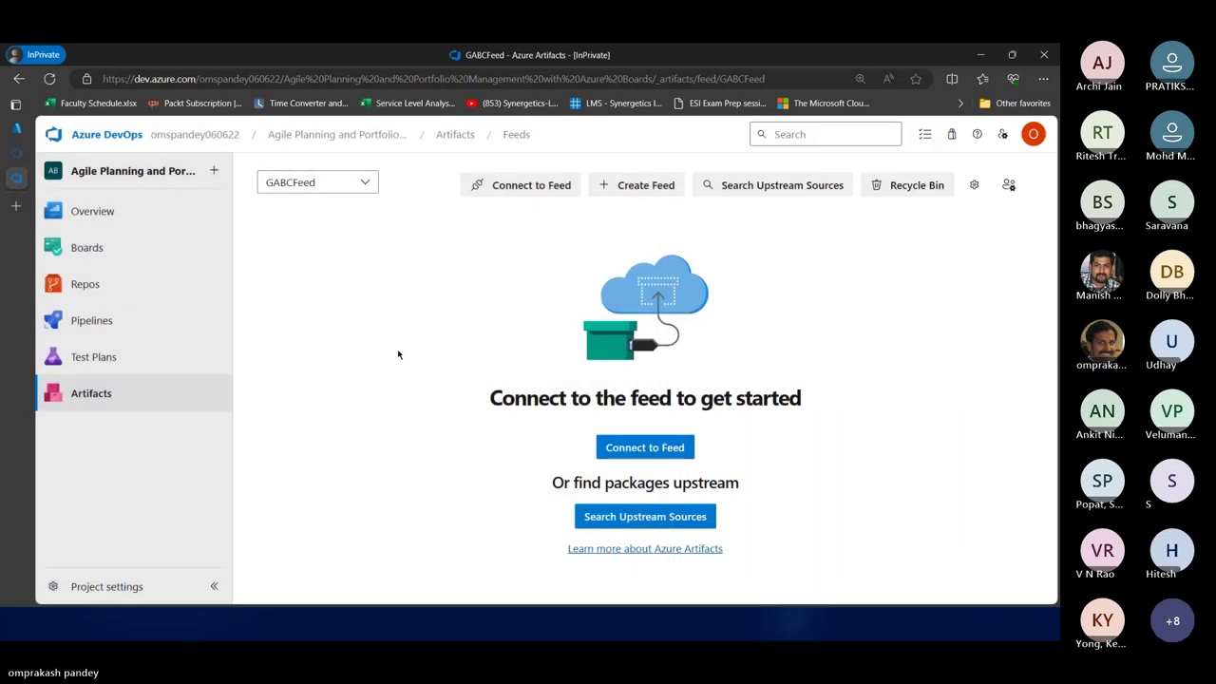
pyautogui.click(975, 57)
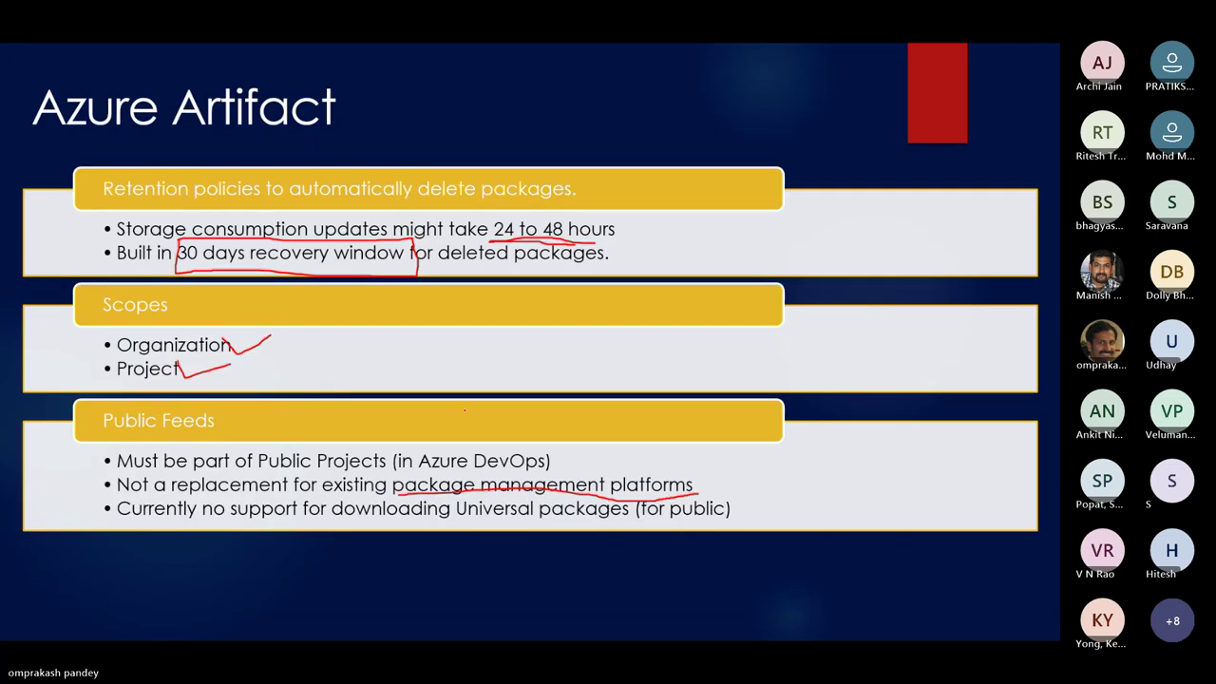